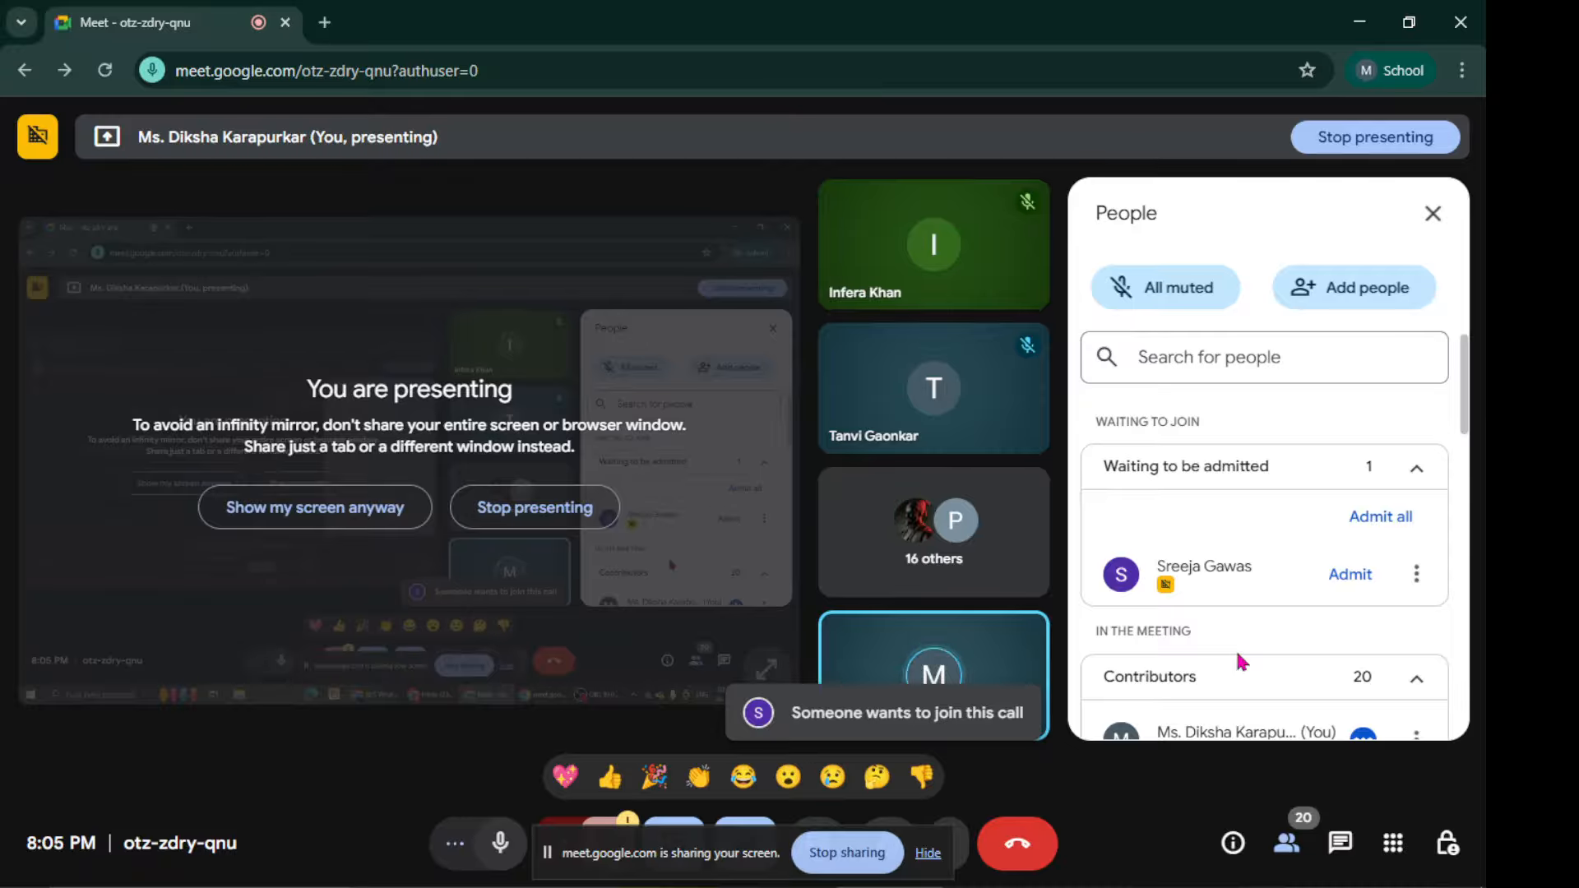
Admit the waiting participant to the call and hide the screen-sharing notice.
left_click(1347, 577)
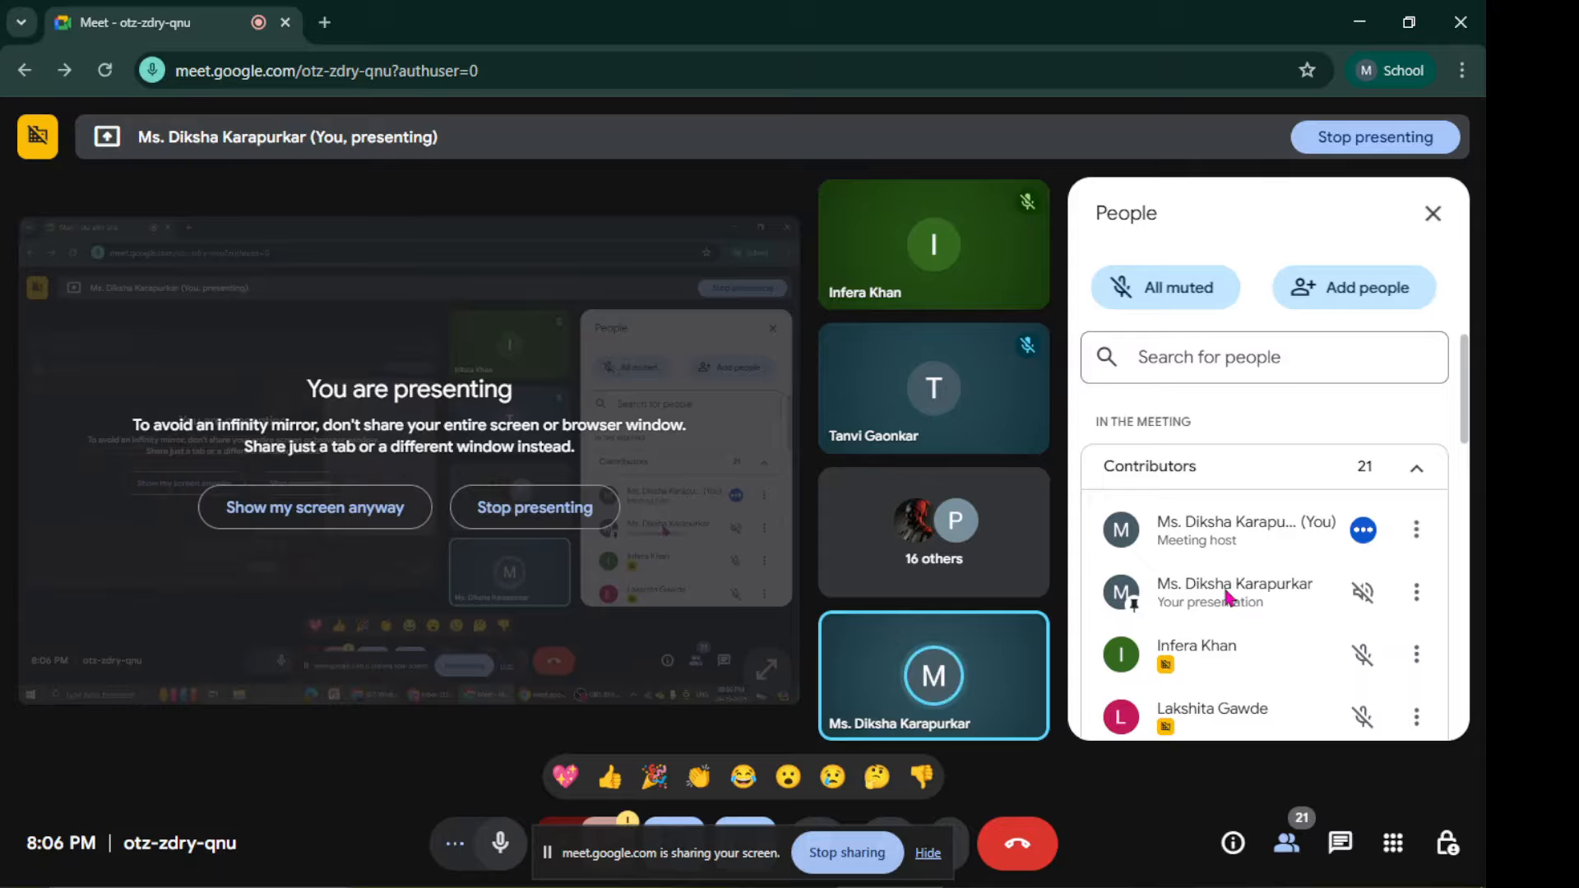
left_click(928, 854)
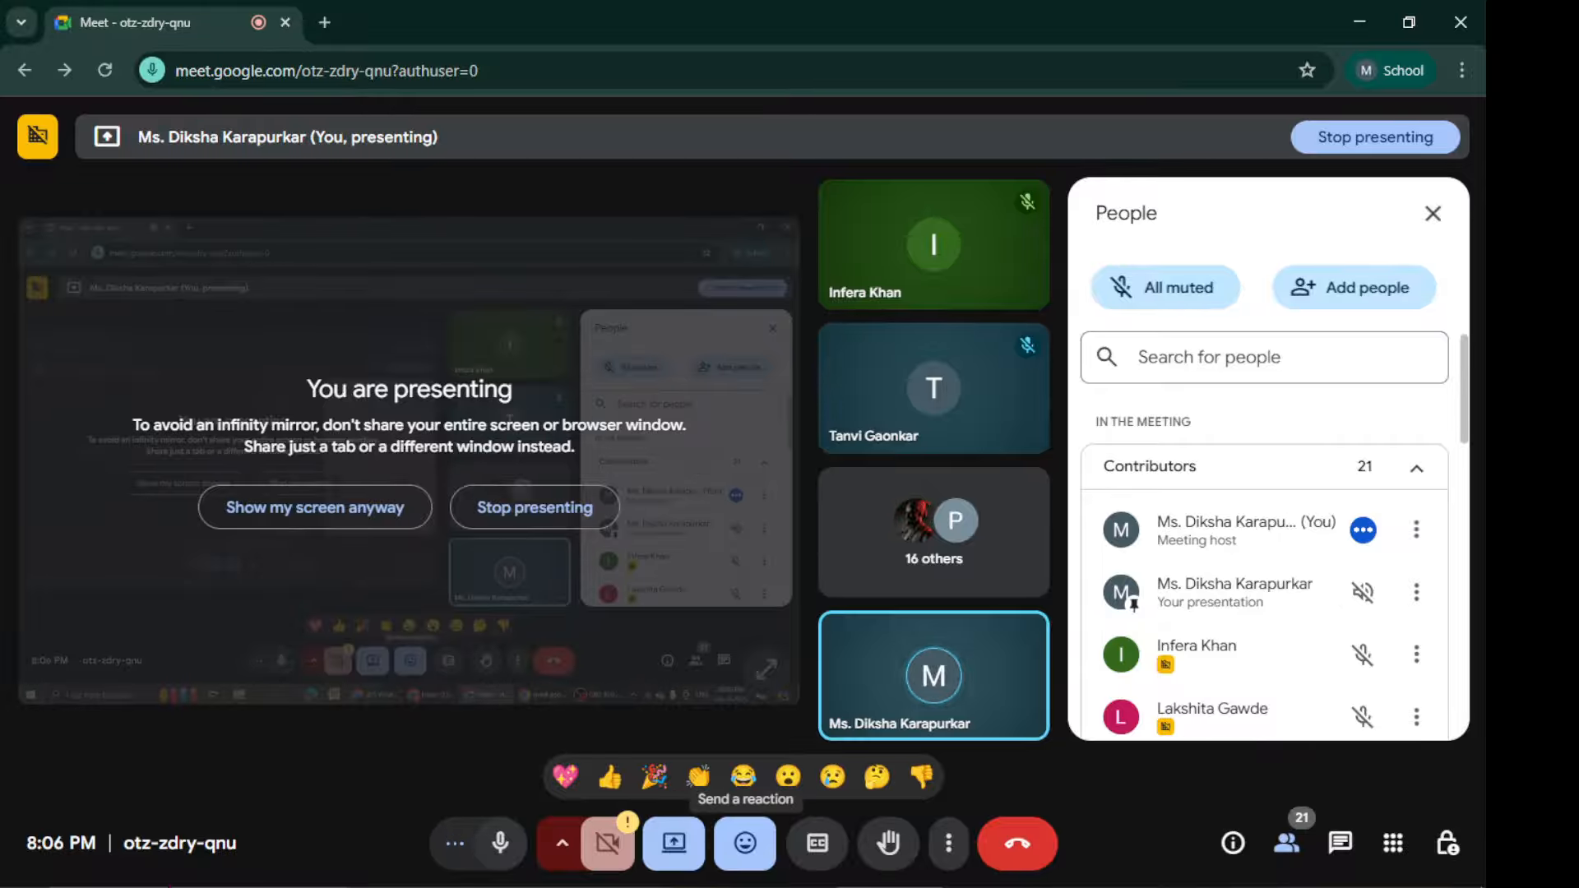
Find QGIS Desktop 3.40.8 through the system search and launch it.
left_click(230, 887)
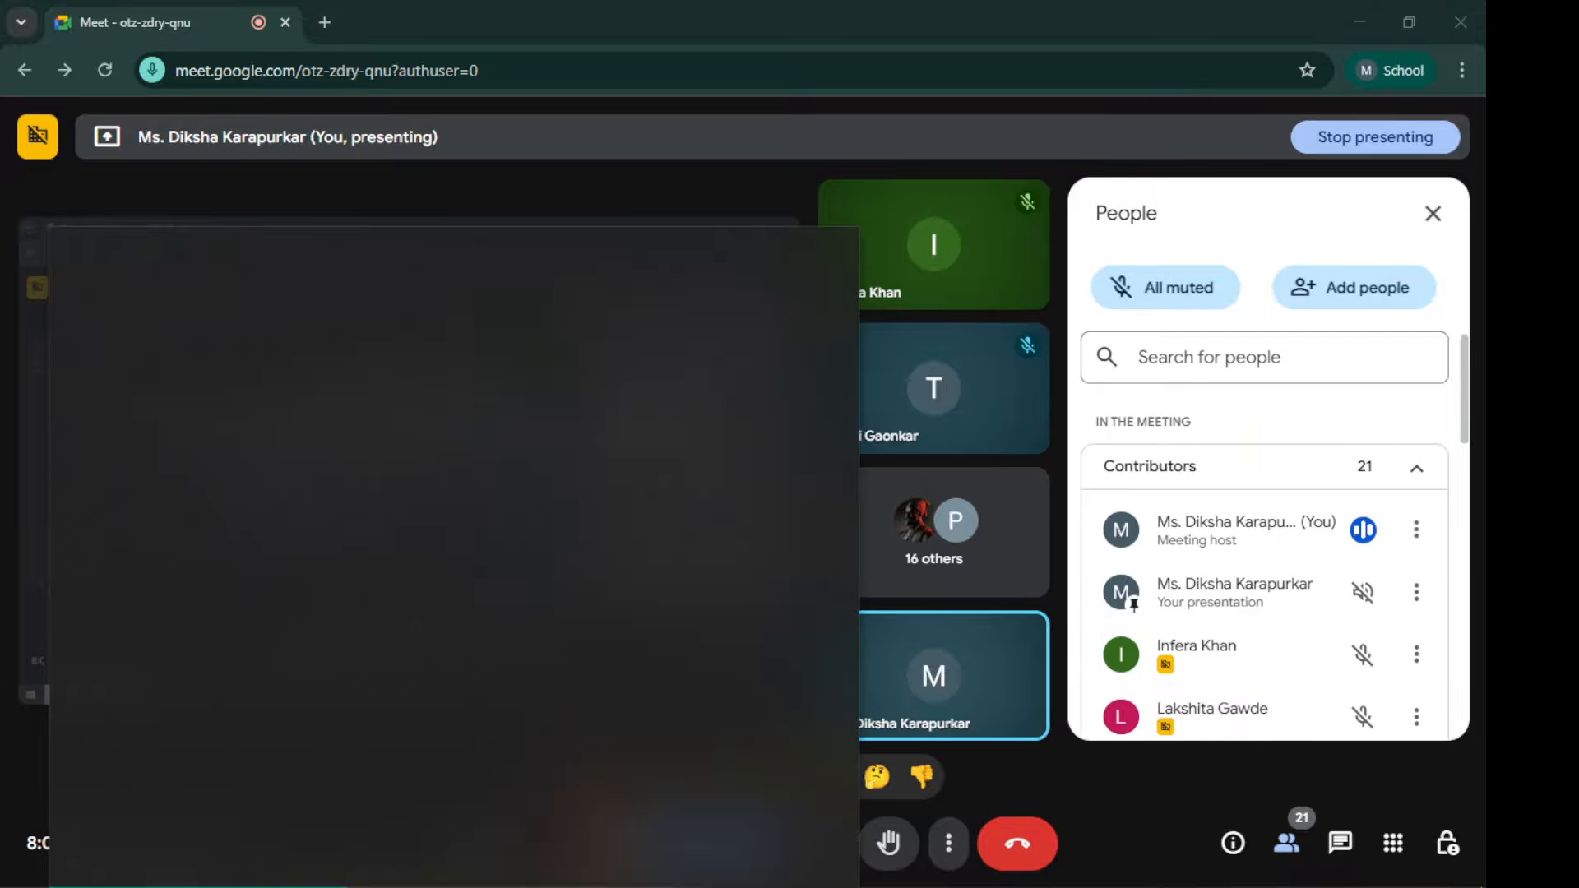
scroll(222, 814, "down", 2)
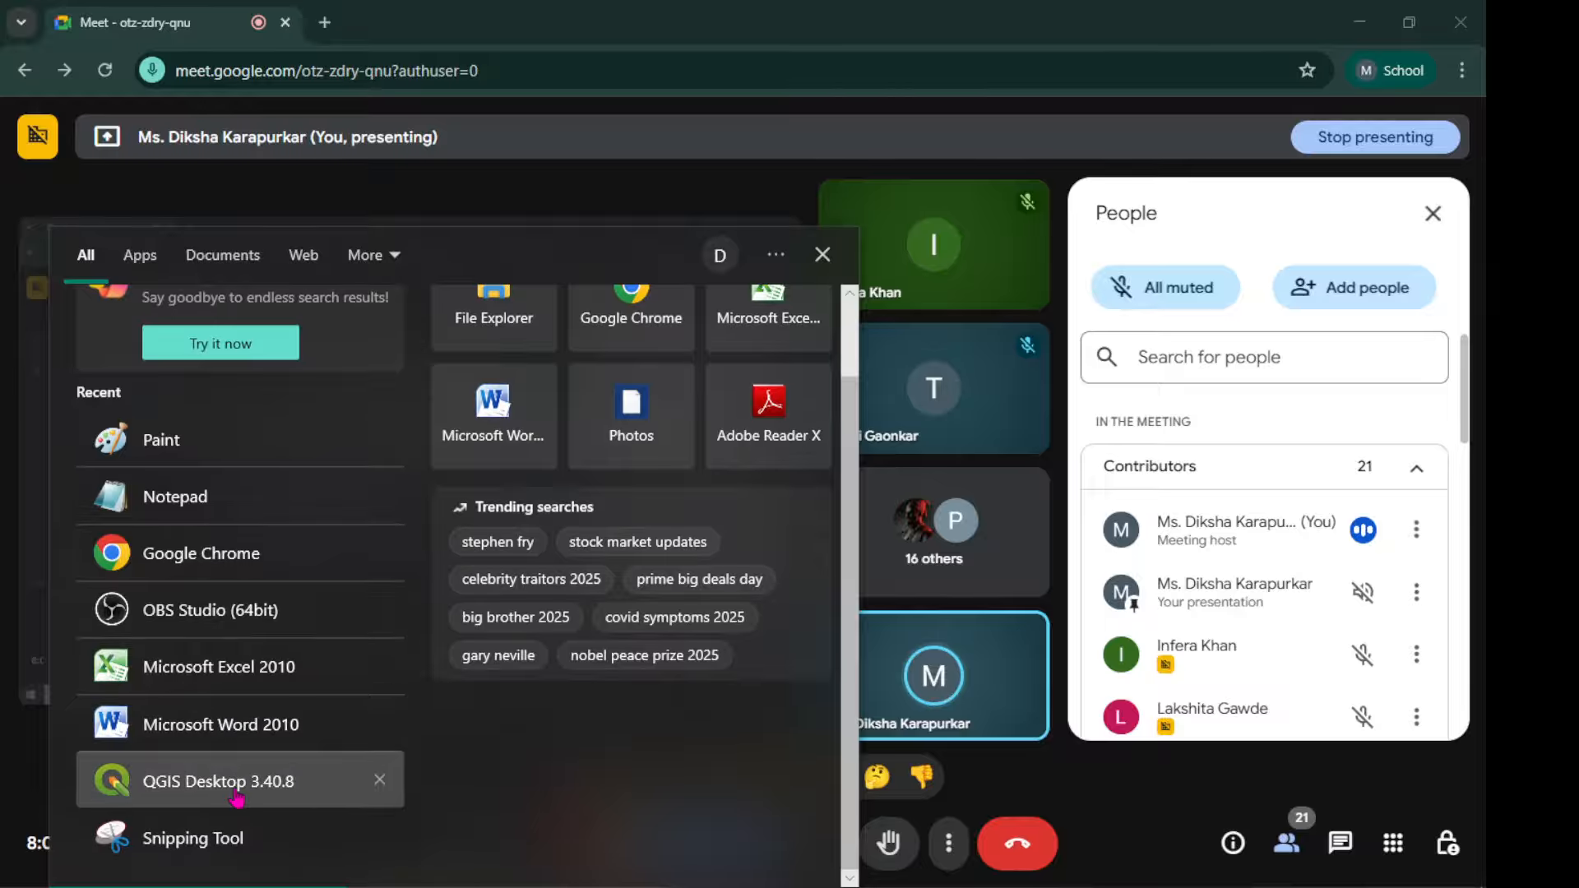
left_click(239, 802)
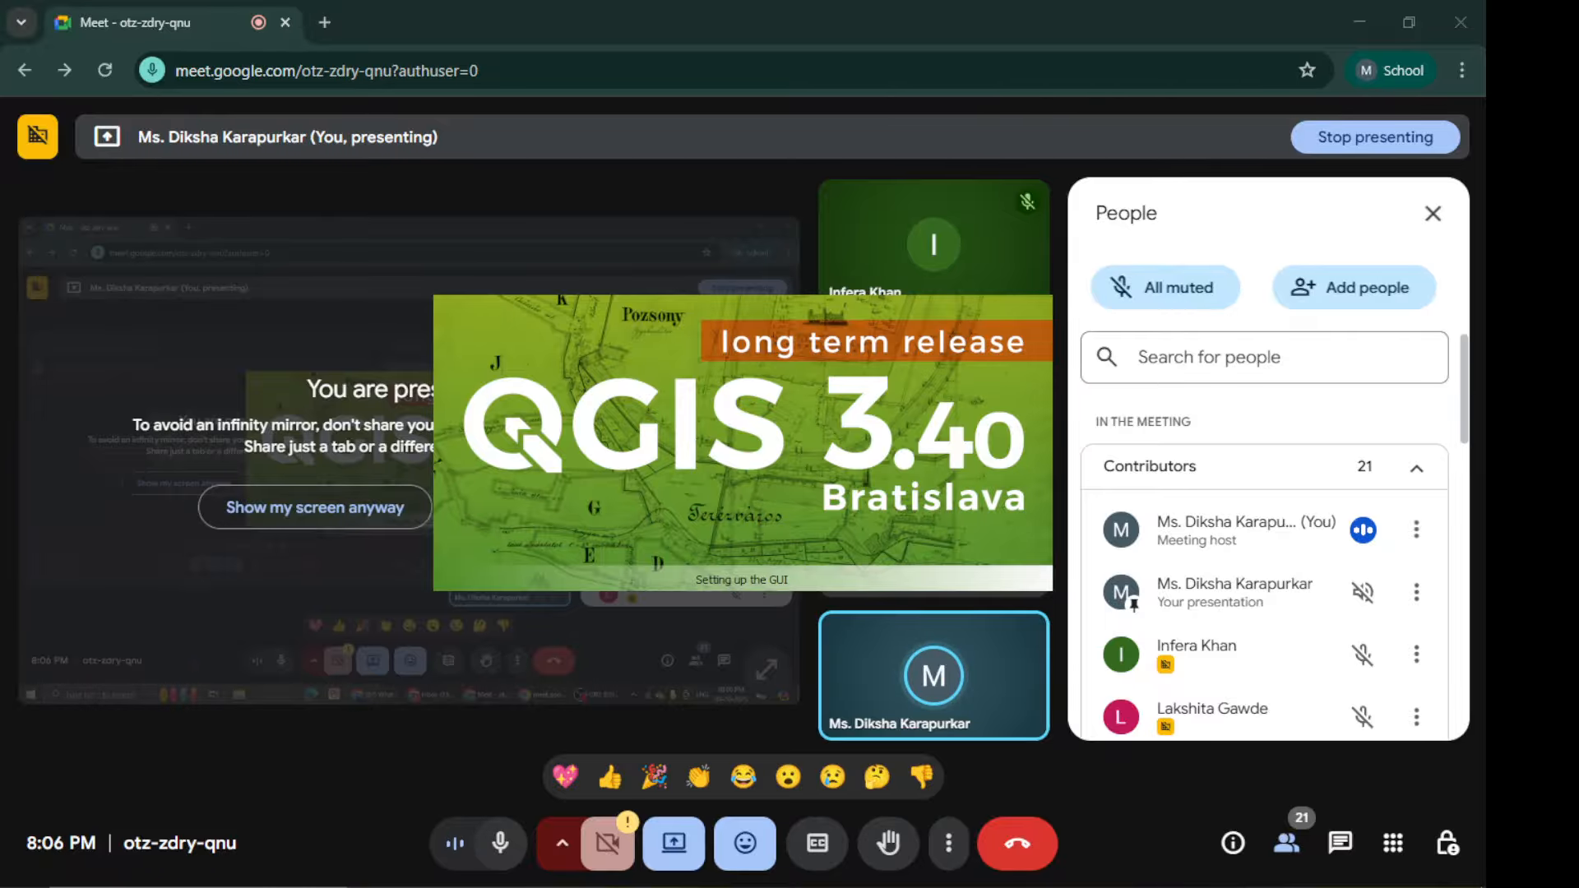
key("super")
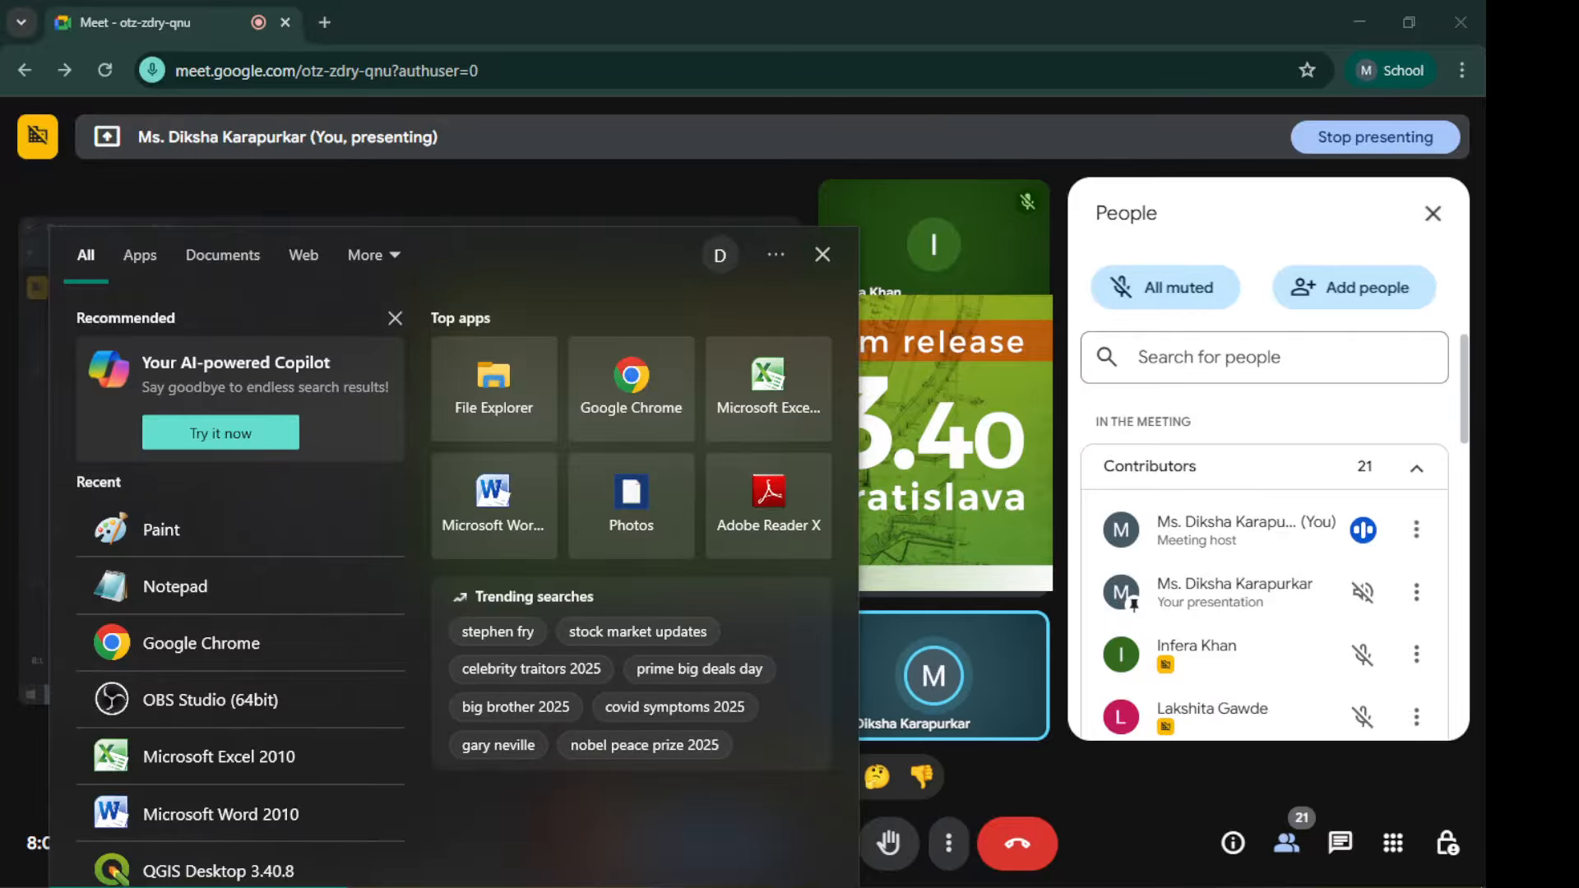
type("qgis")
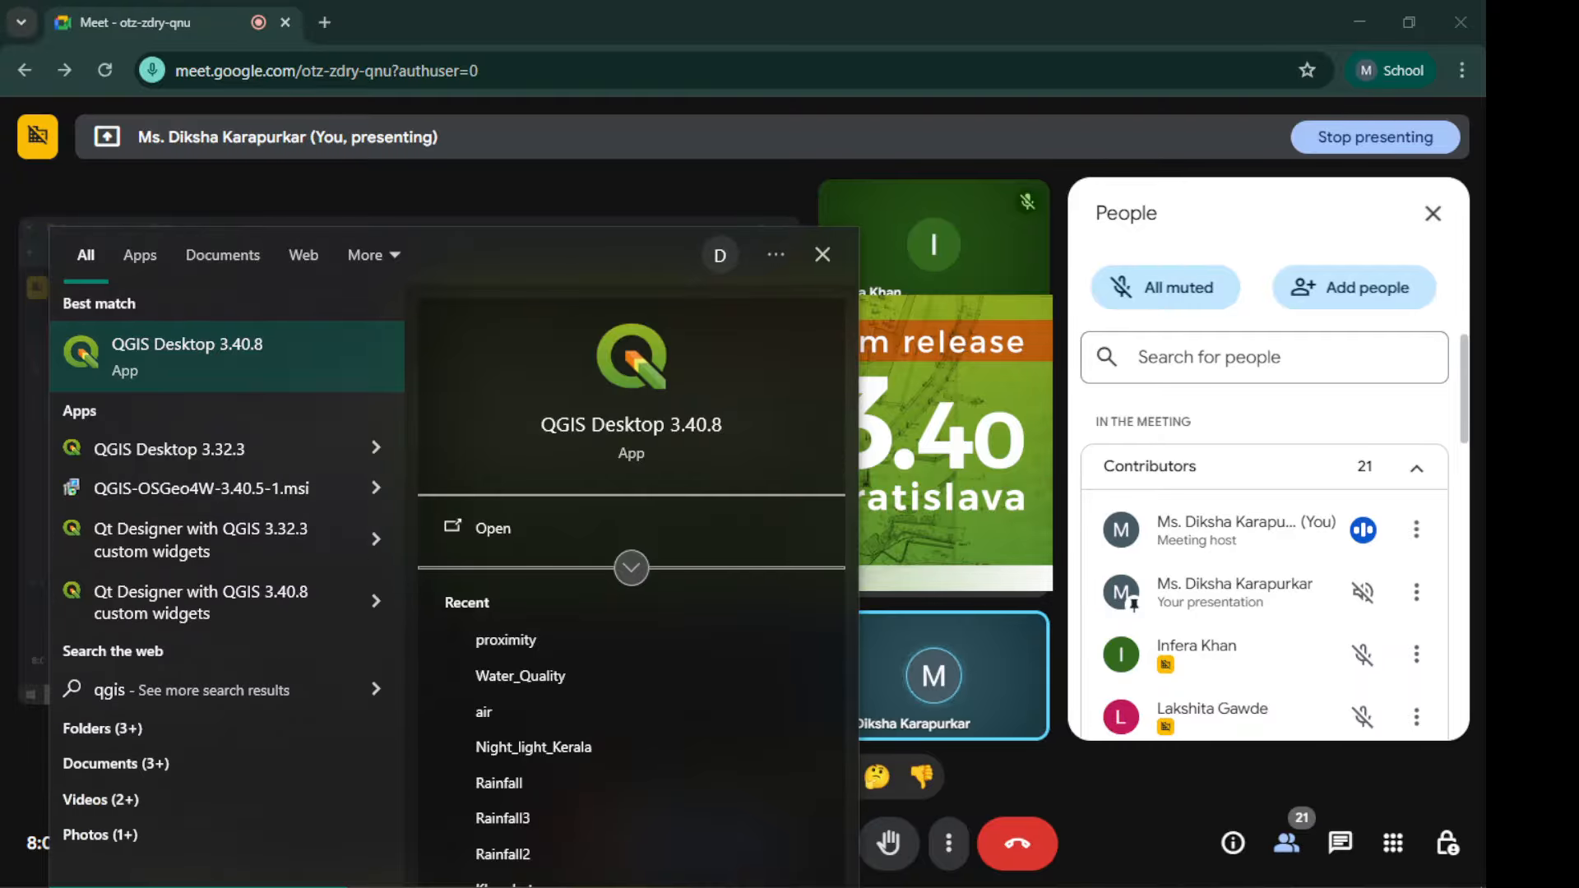
left_click(142, 362)
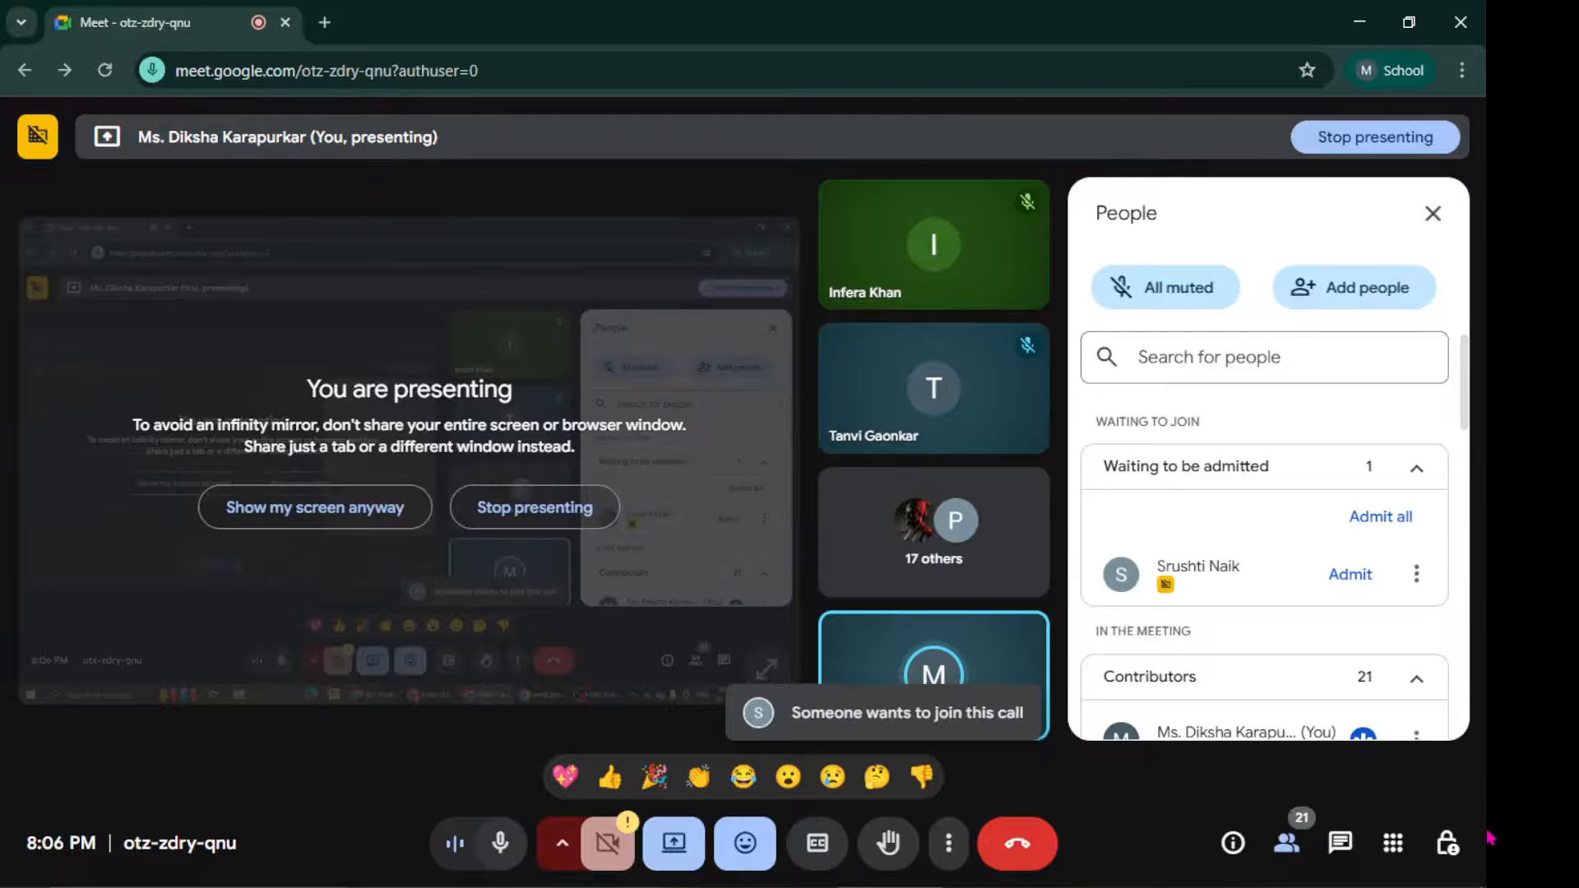
Admit the newly waiting participant to the meeting and look through the contributor list.
left_click(1352, 577)
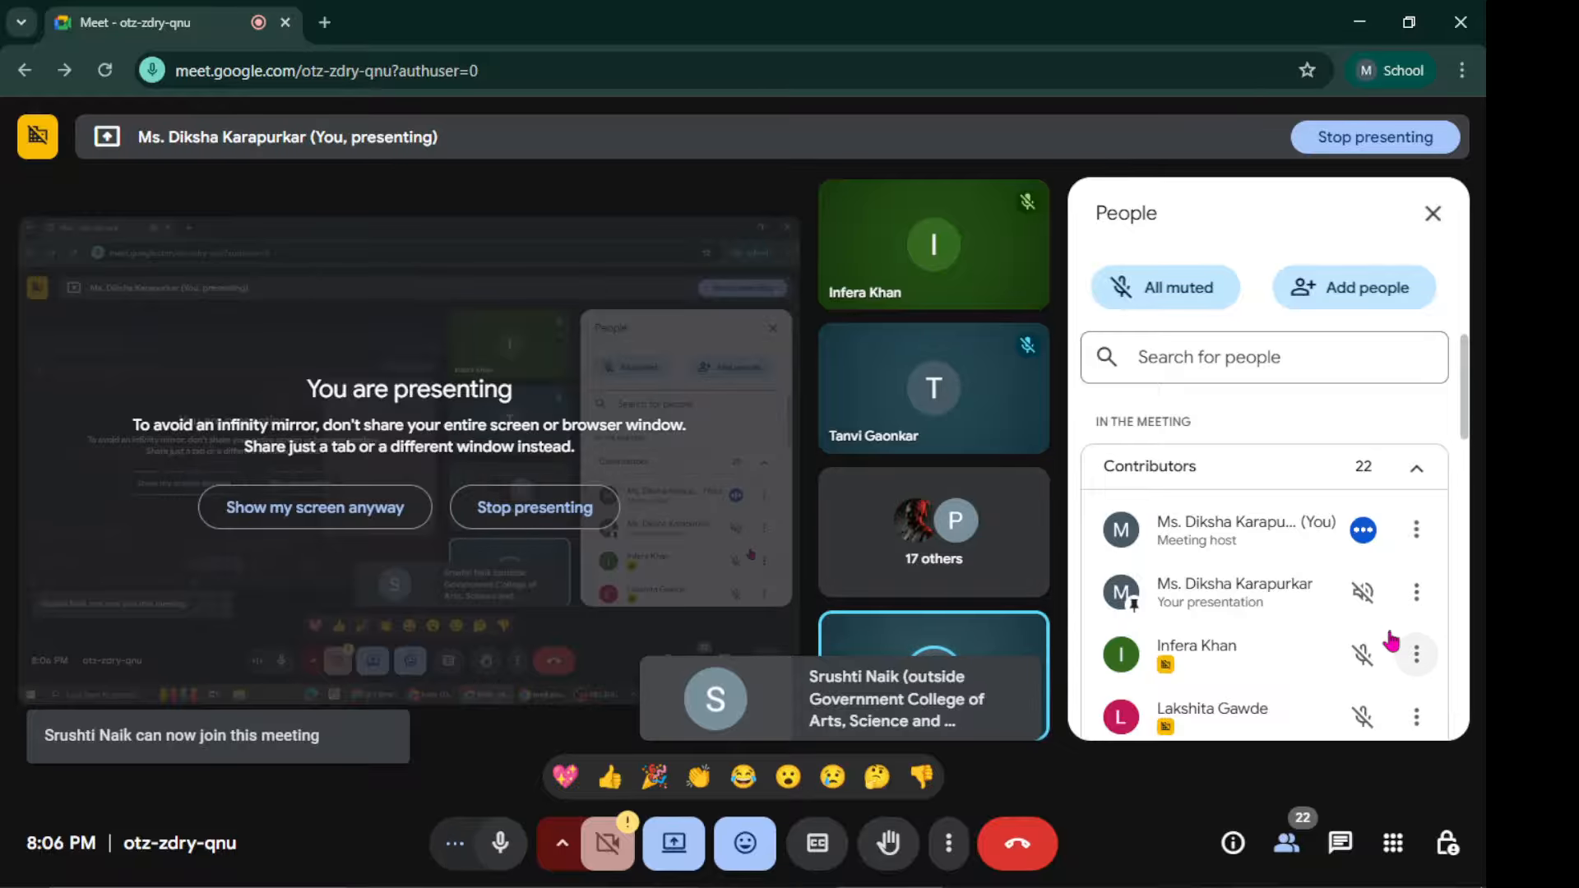
scroll(1391, 639, "down", 5)
scroll(1390, 639, "down", 8)
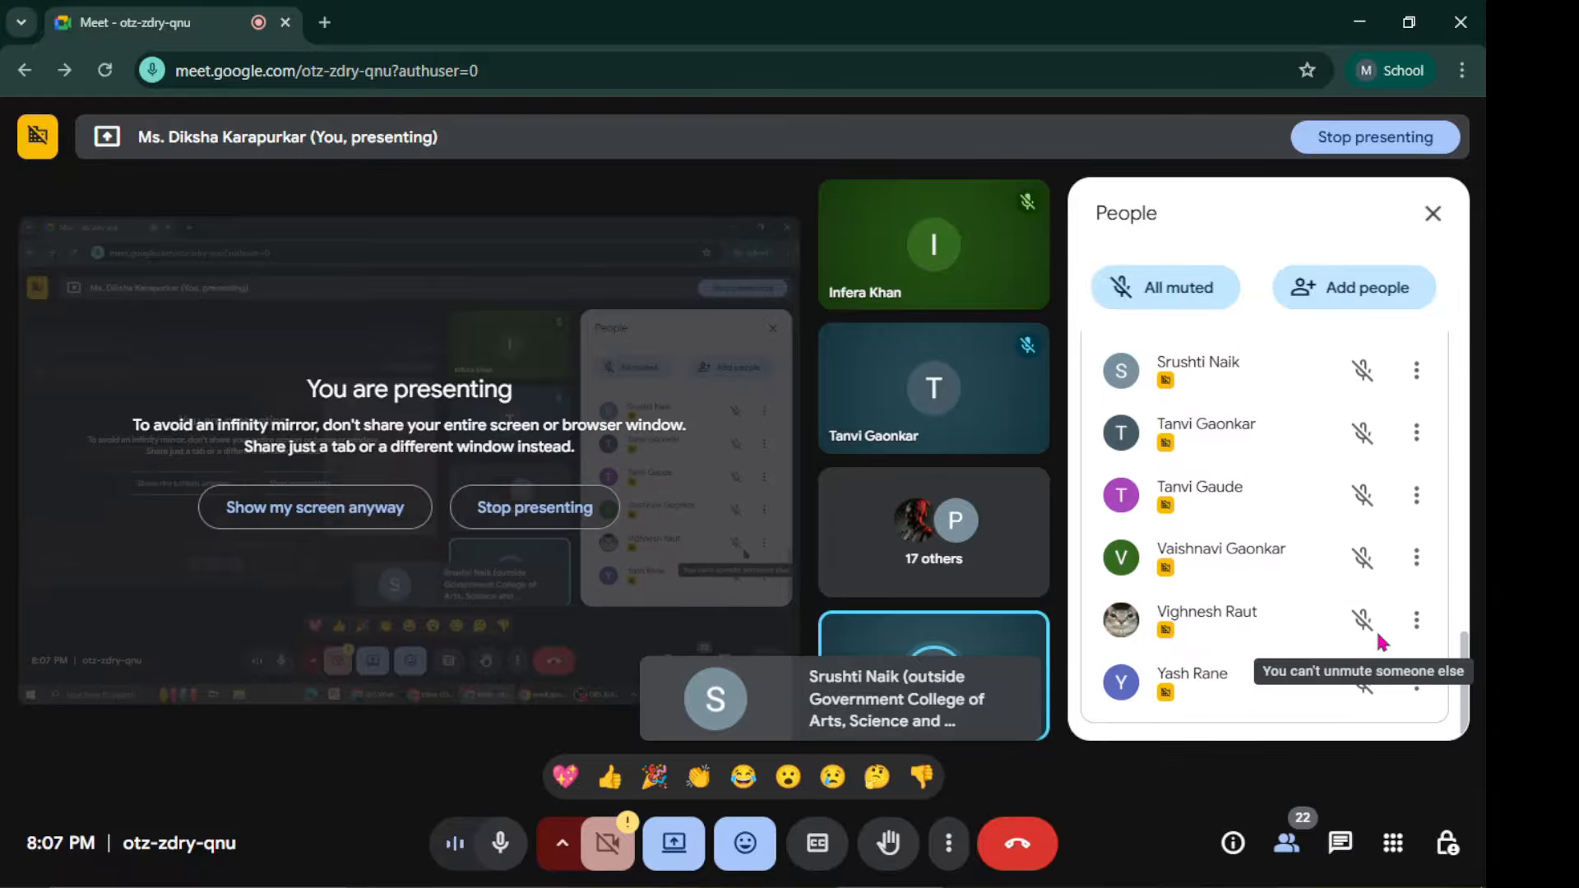
scroll(1380, 643, "up", 13)
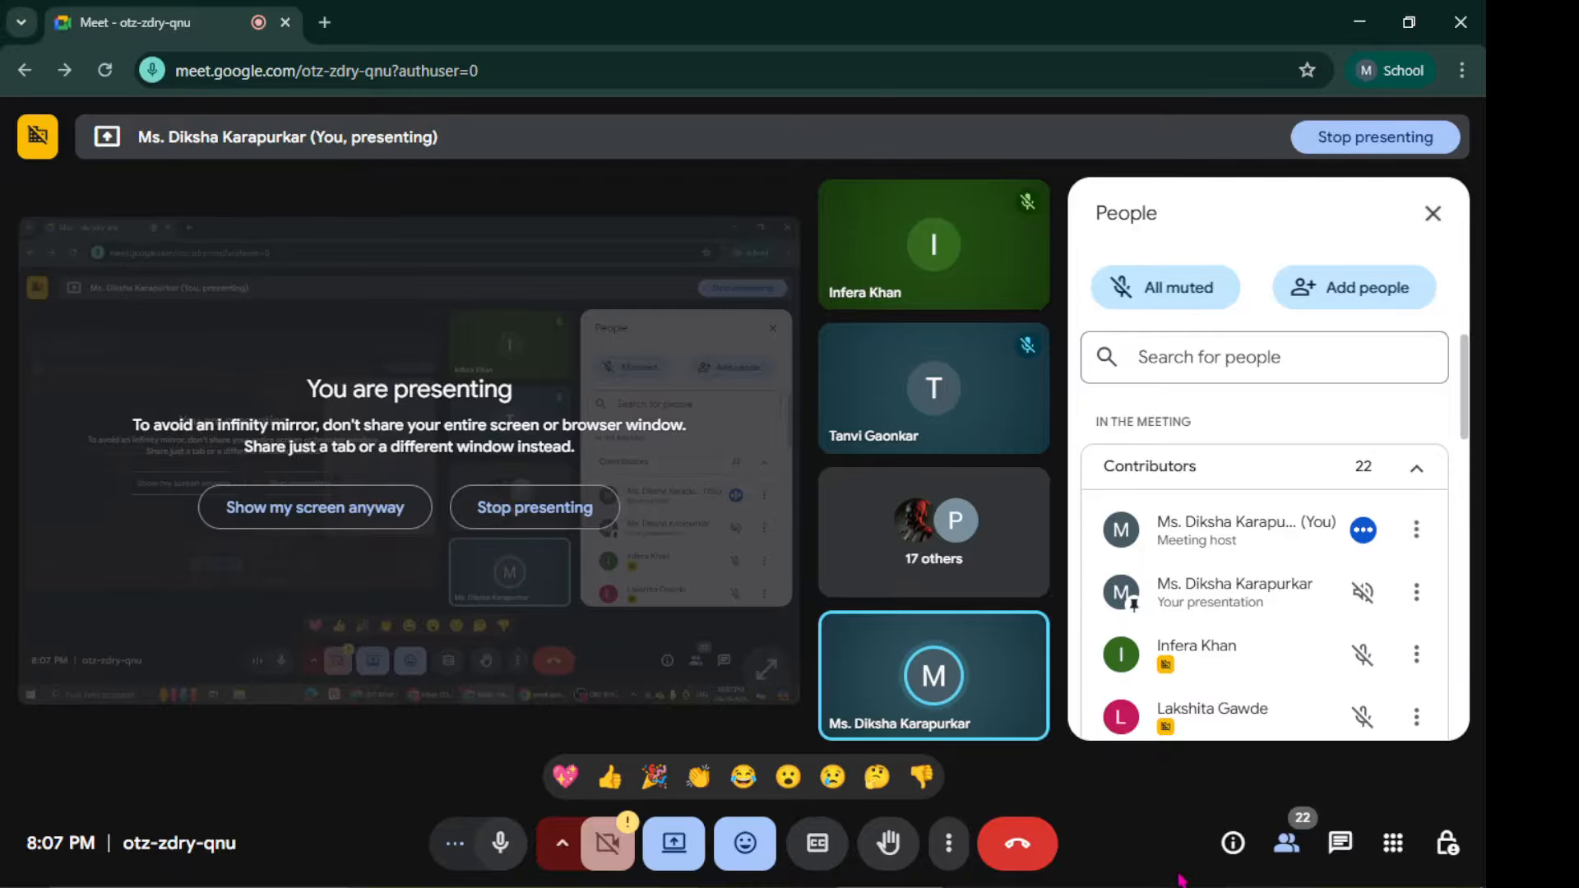
Show the desktop to check how QGIS is loading and return to the Google Meet call.
key("super+d")
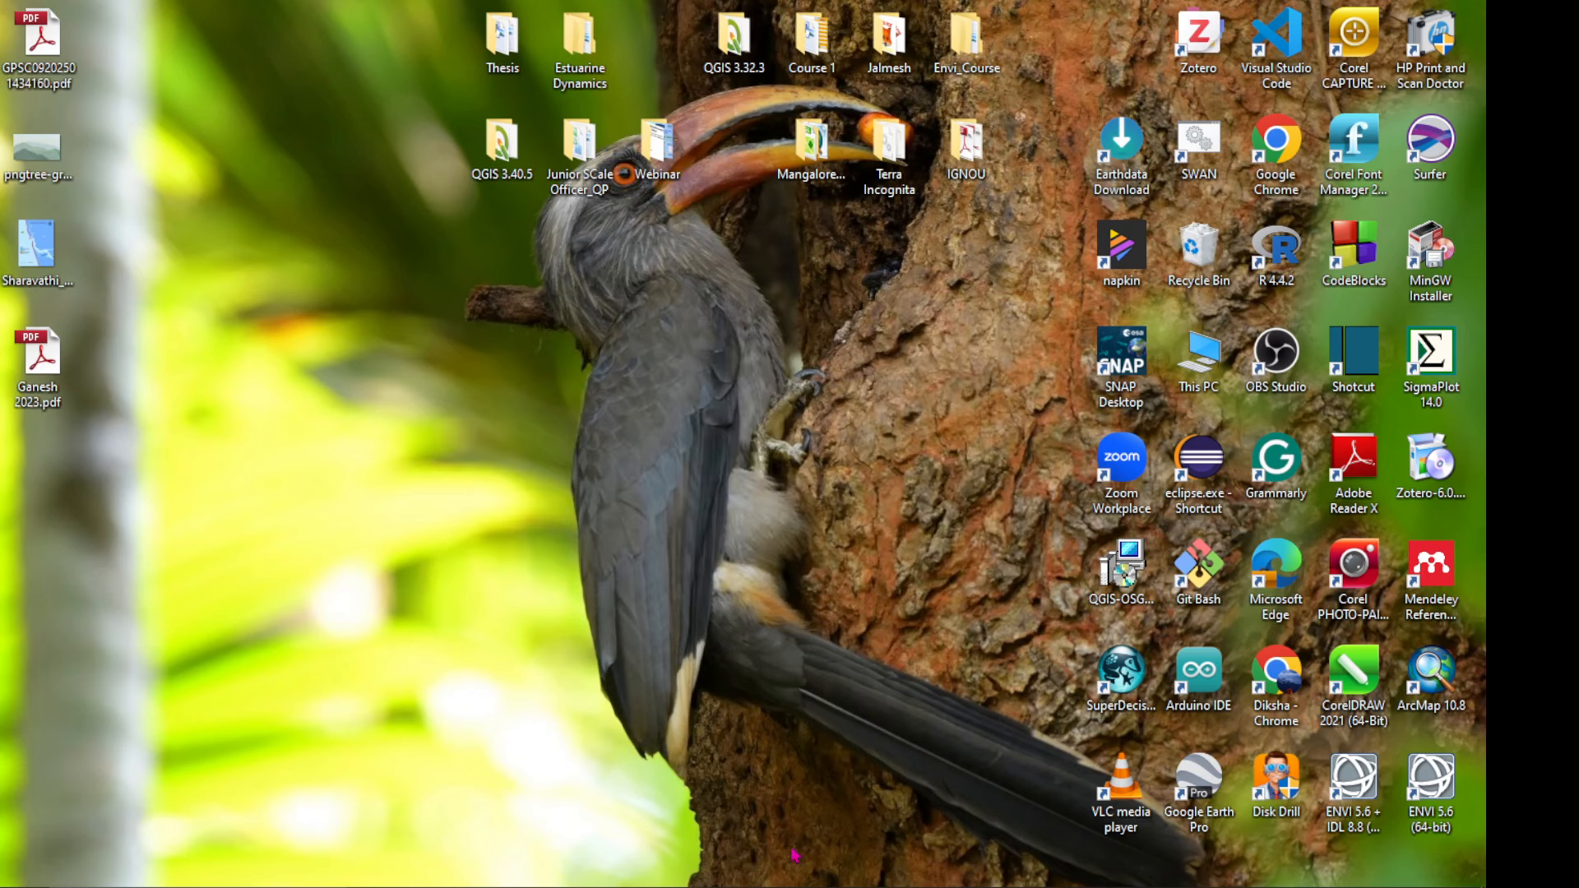
mouse_move(941, 887)
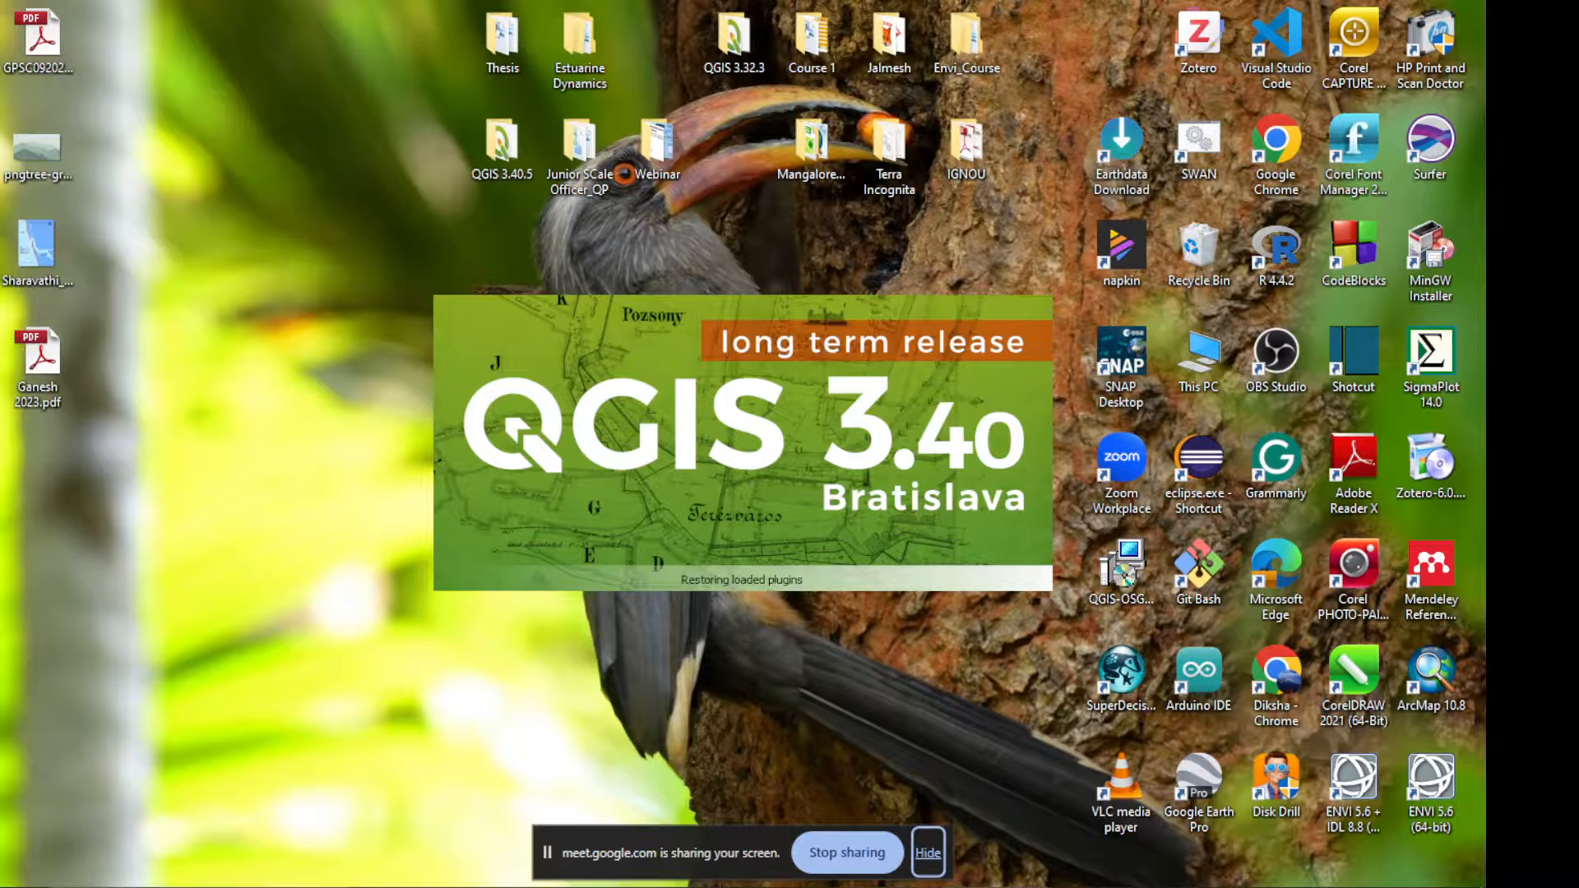
left_click(888, 887)
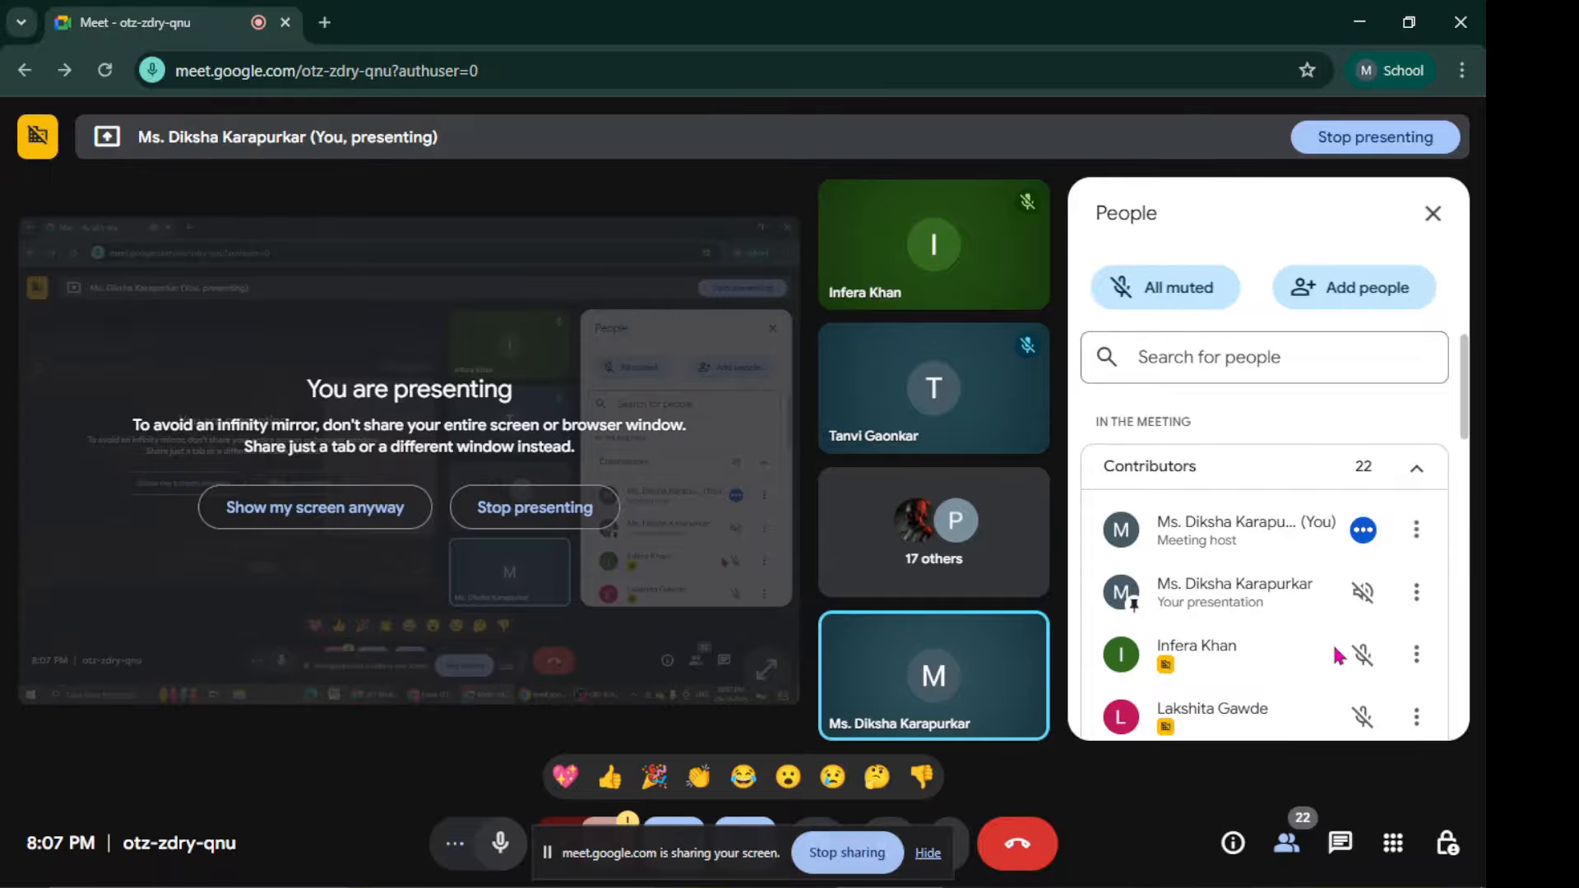
Look through the meeting's contributors and admit the participant waiting to join.
scroll(1337, 654, "down", 5)
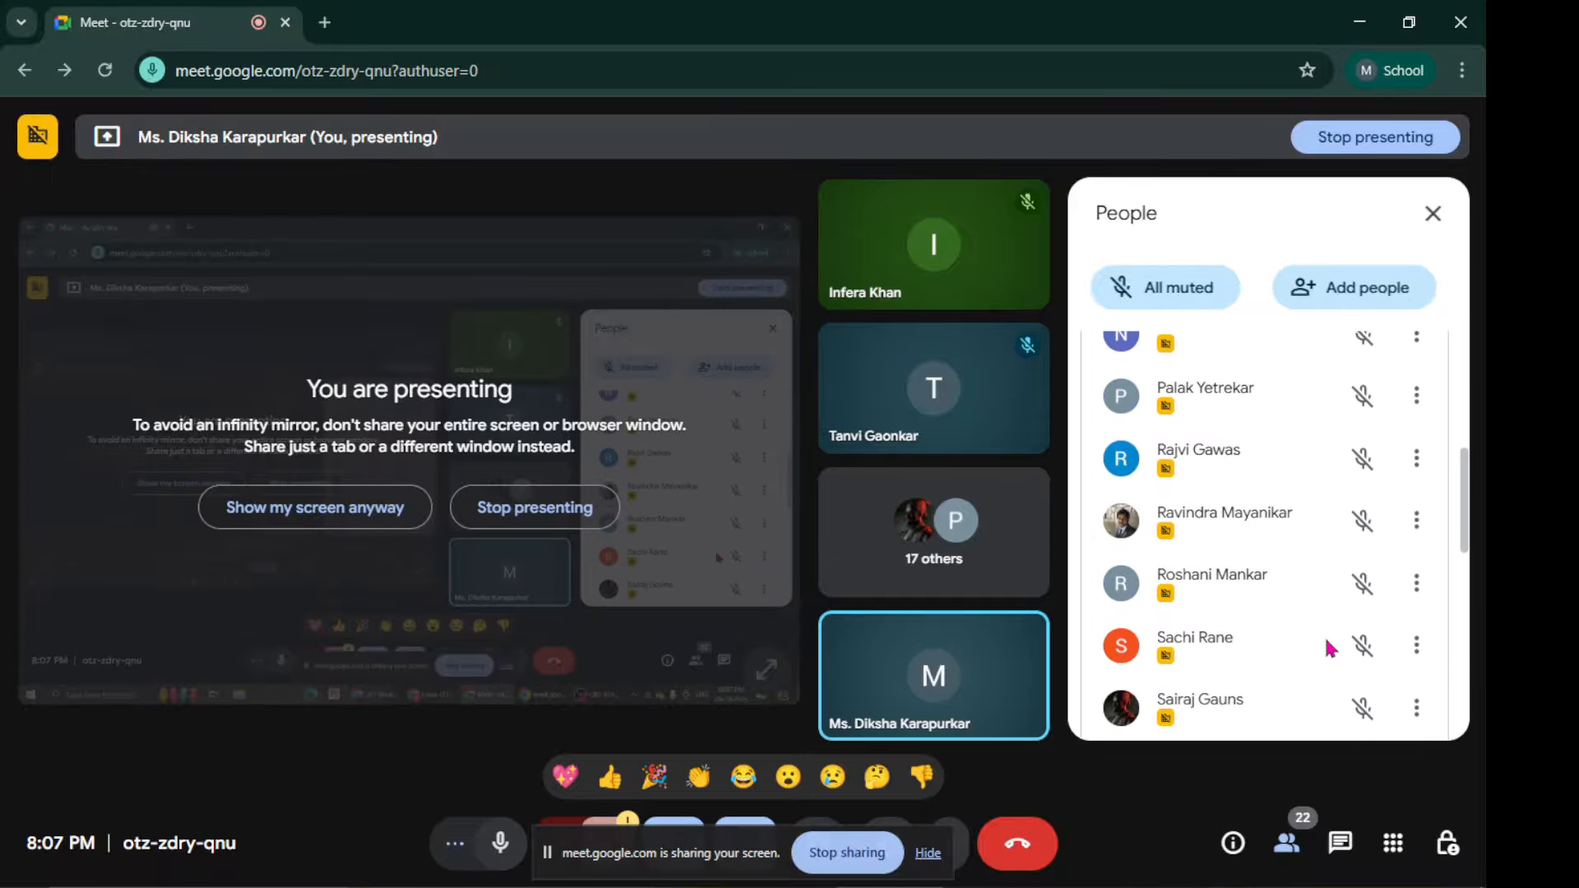
scroll(1330, 648, "down", 3)
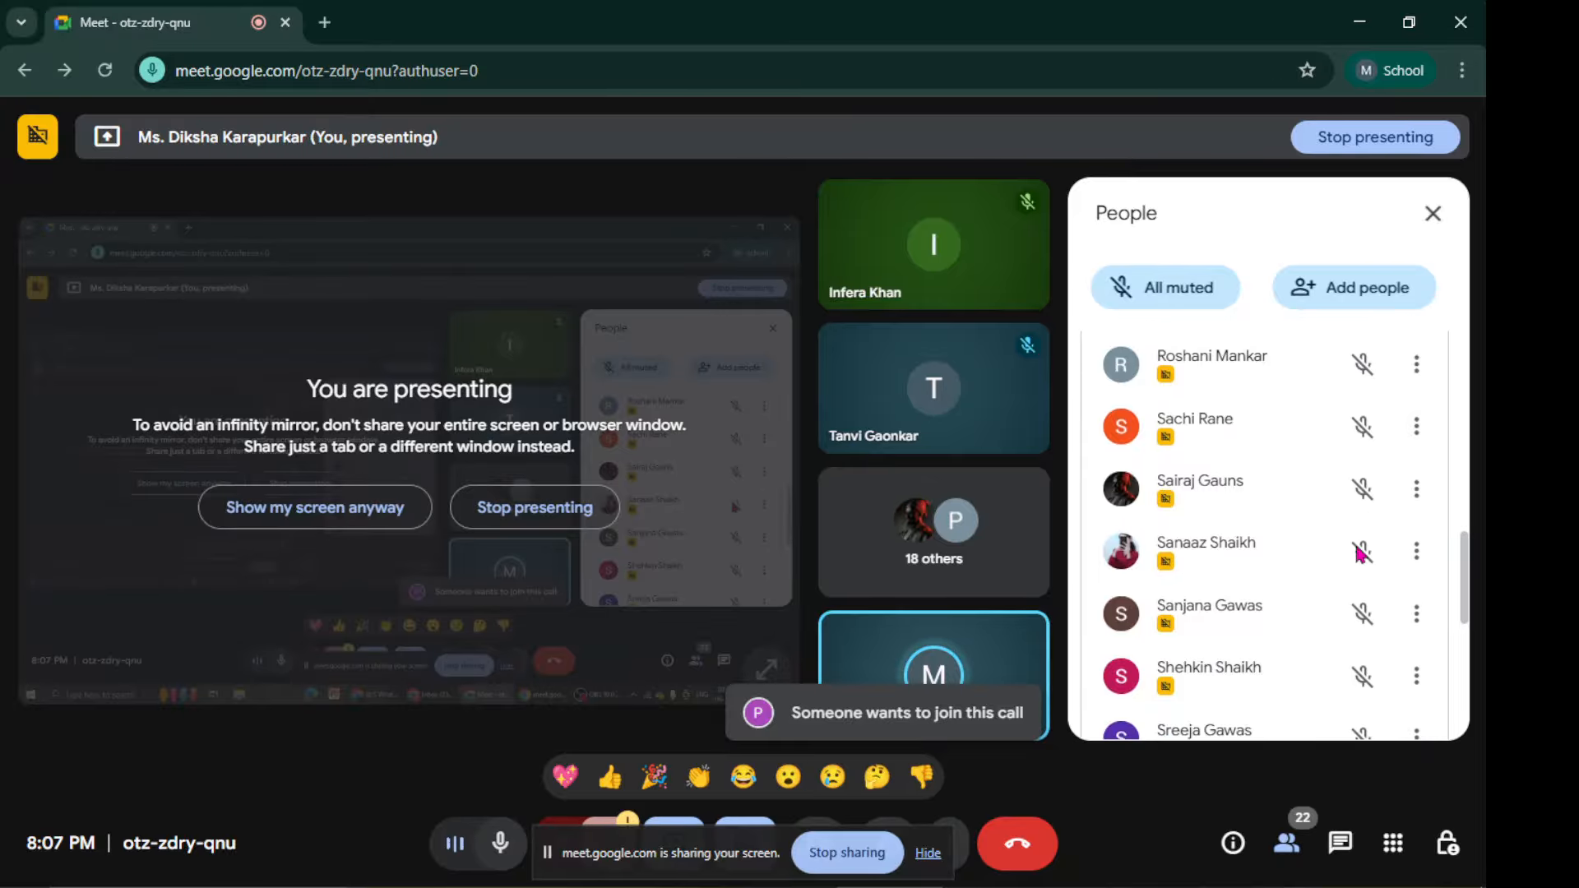
scroll(1349, 625, "up", 5)
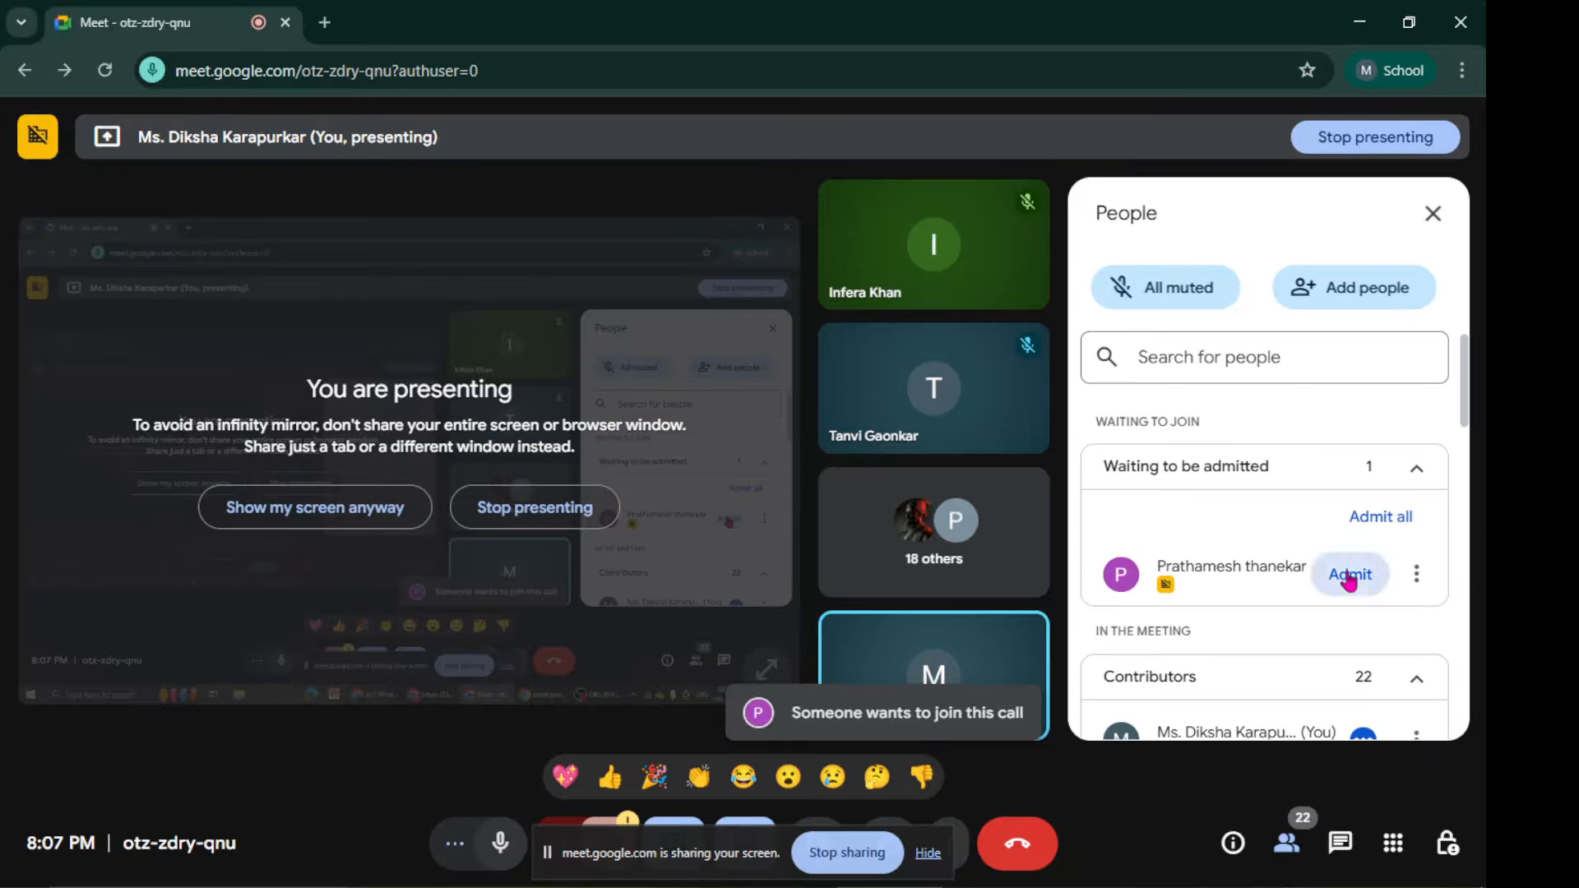
left_click(1353, 576)
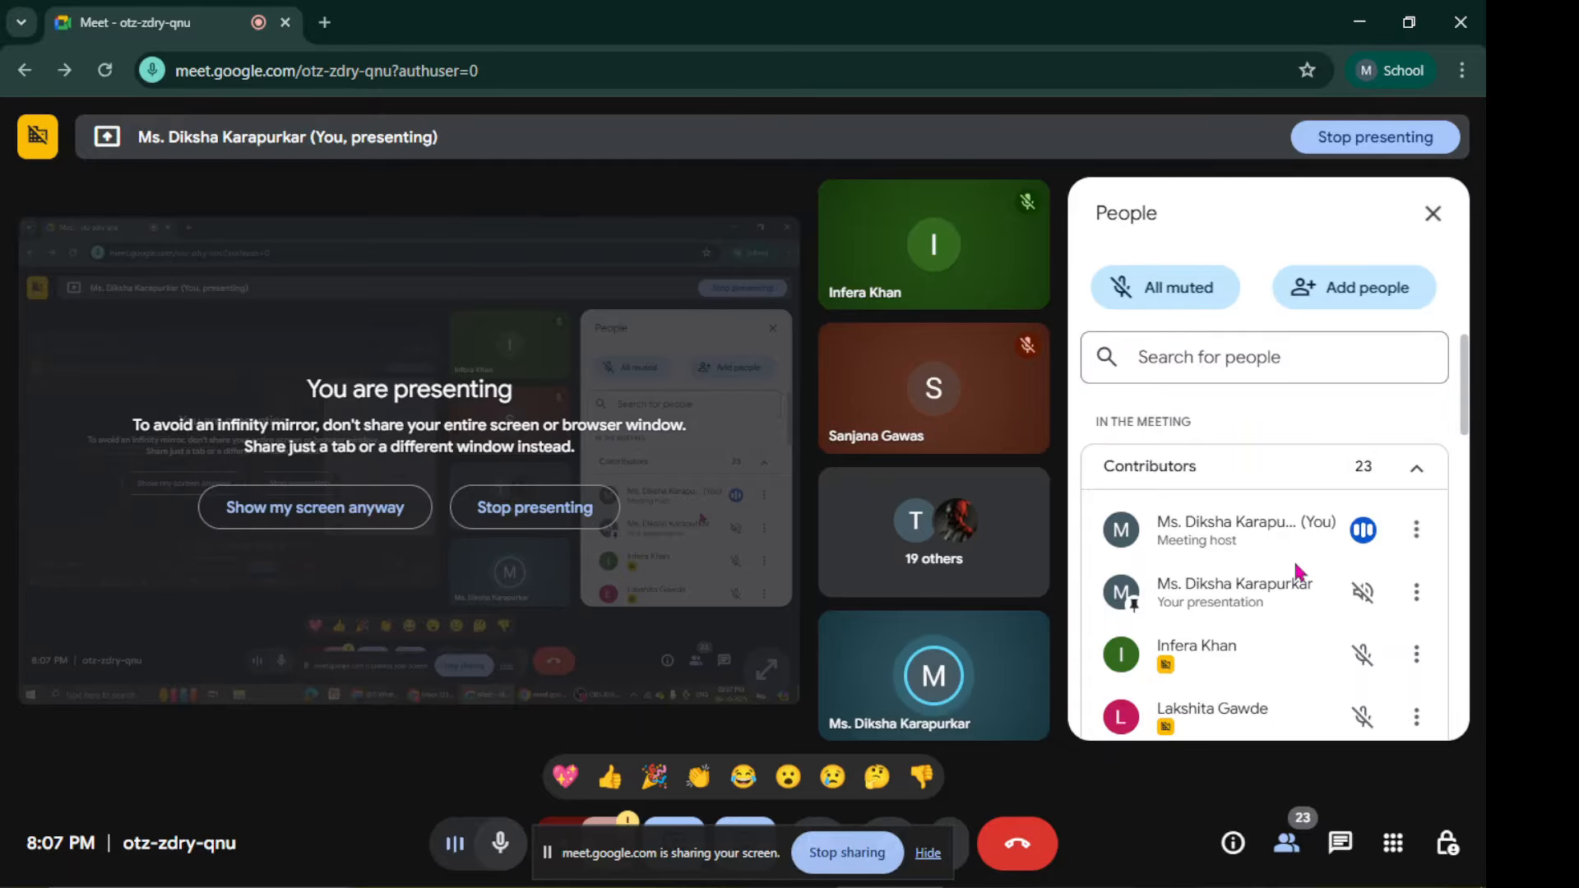
Hide the screen-sharing notice and dismiss the plugin updates message in QGIS.
left_click(928, 853)
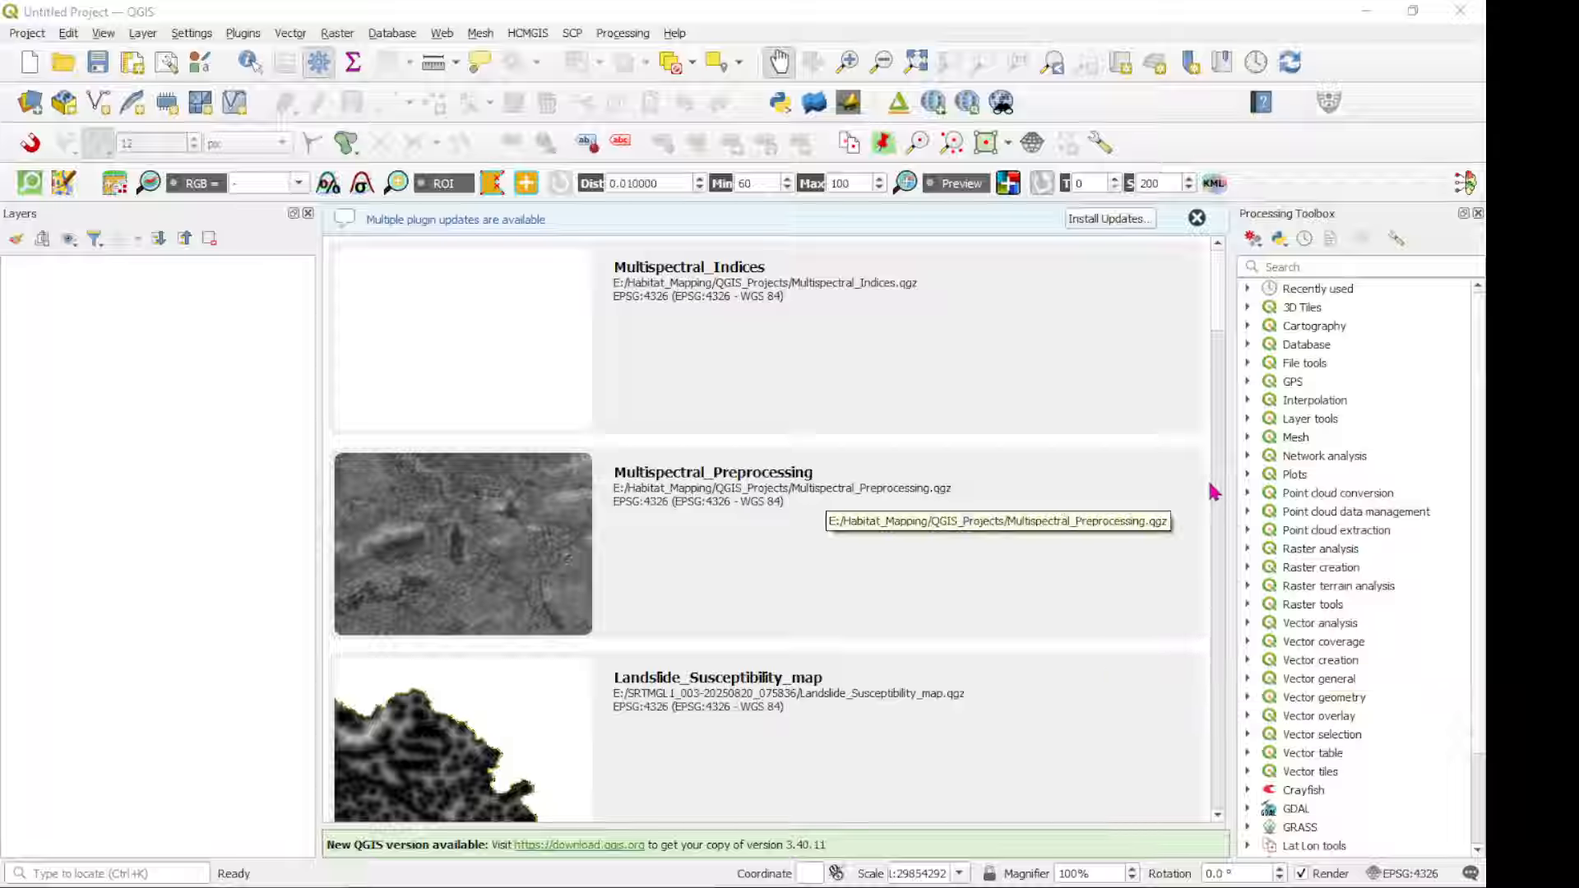
left_click(1196, 219)
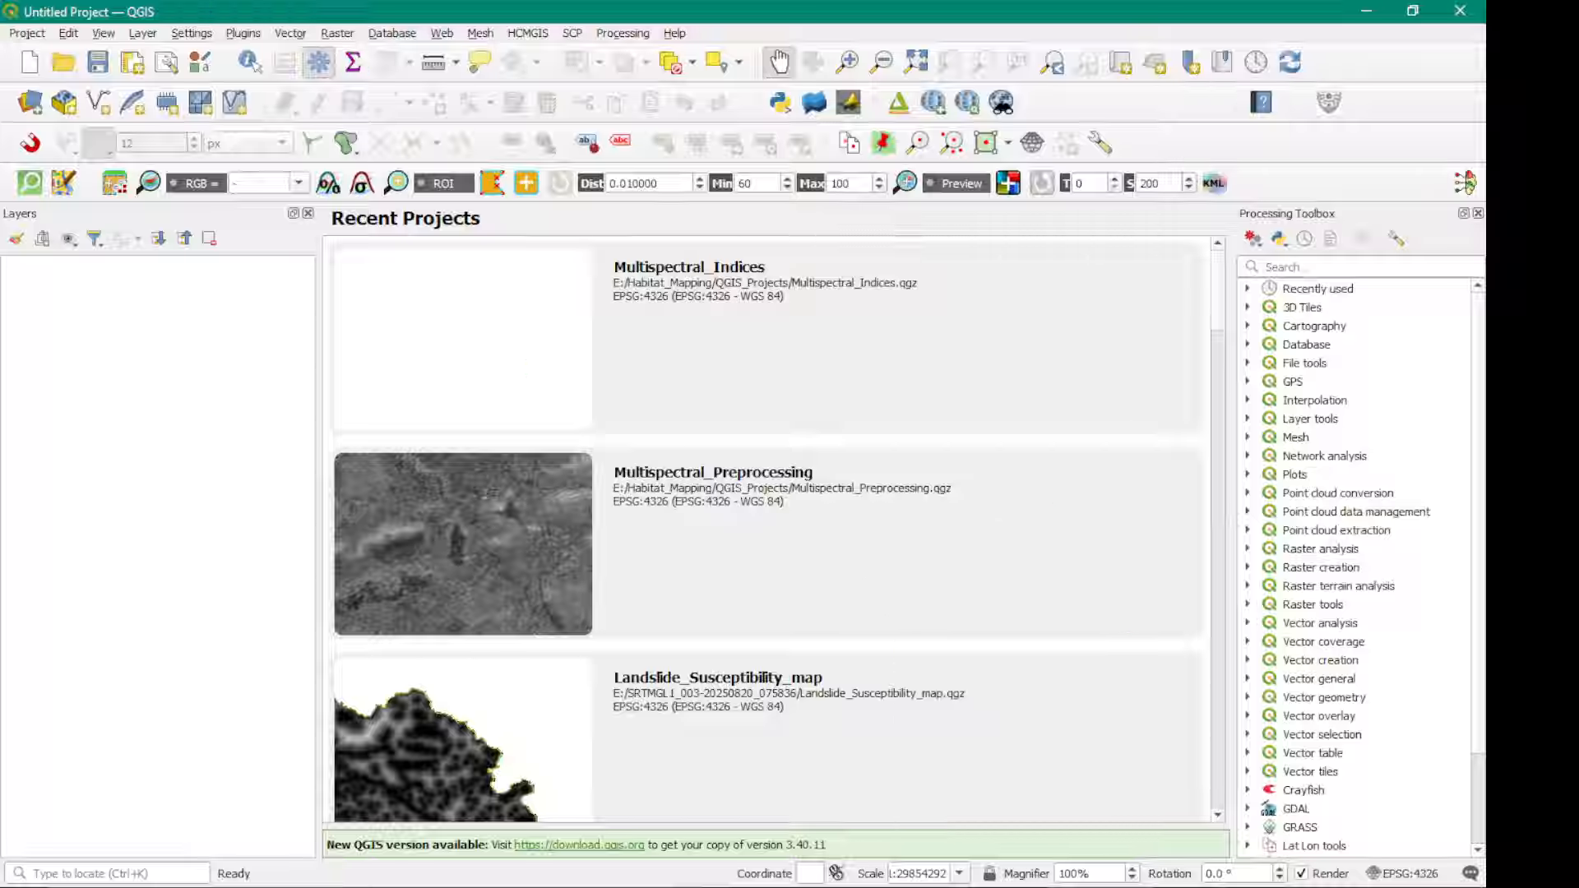
Switch back to the Google Meet call and admit the two waiting participants.
mouse_move(889, 886)
left_click(845, 840)
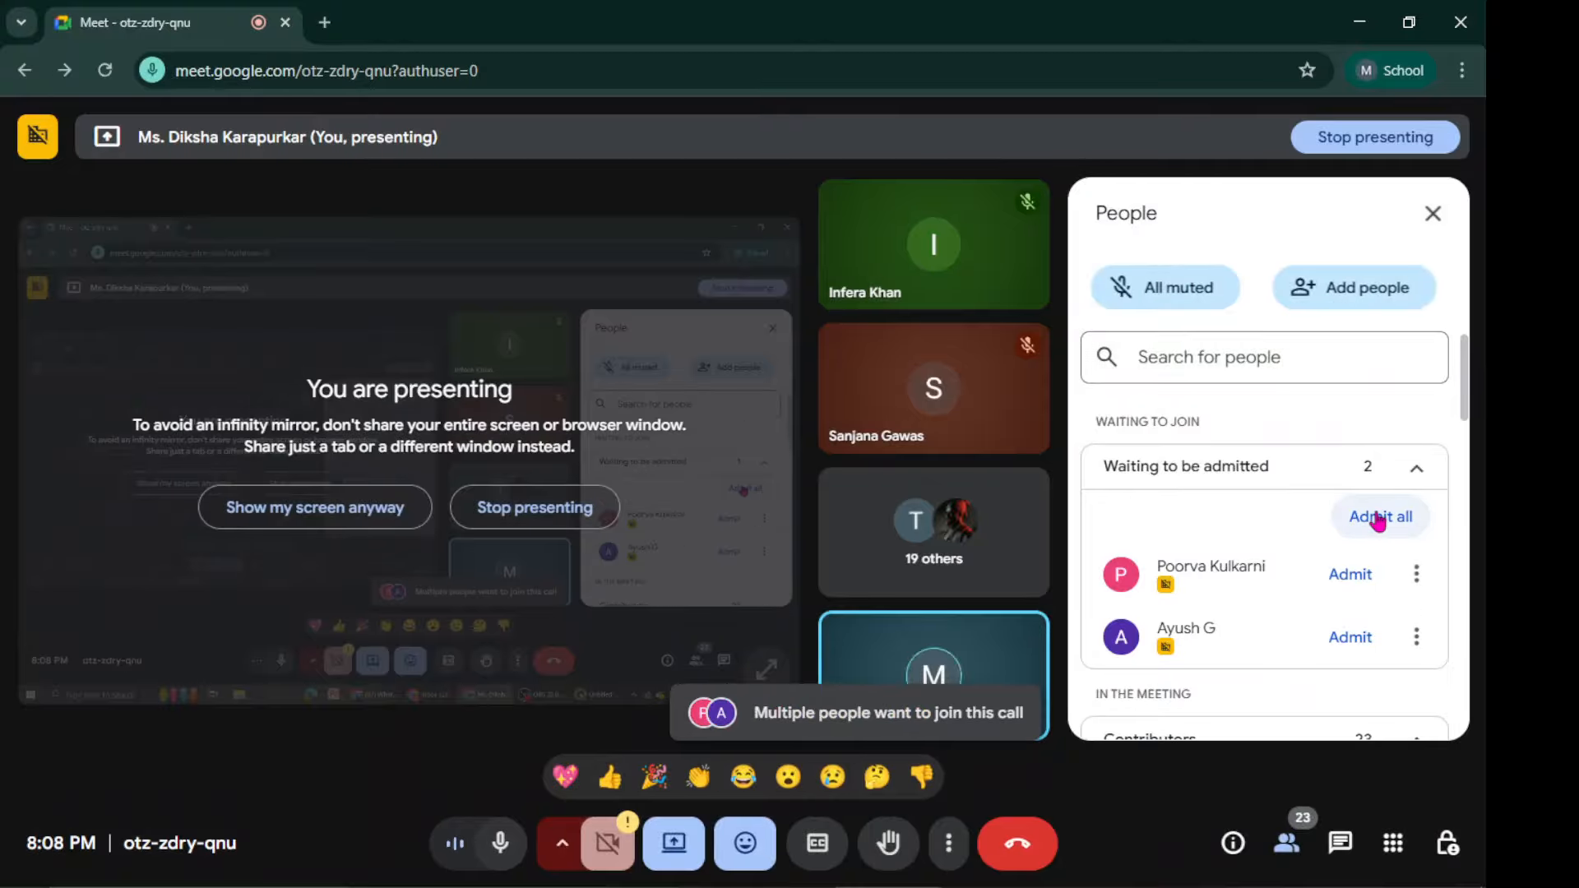
left_click(1352, 573)
left_click(1350, 576)
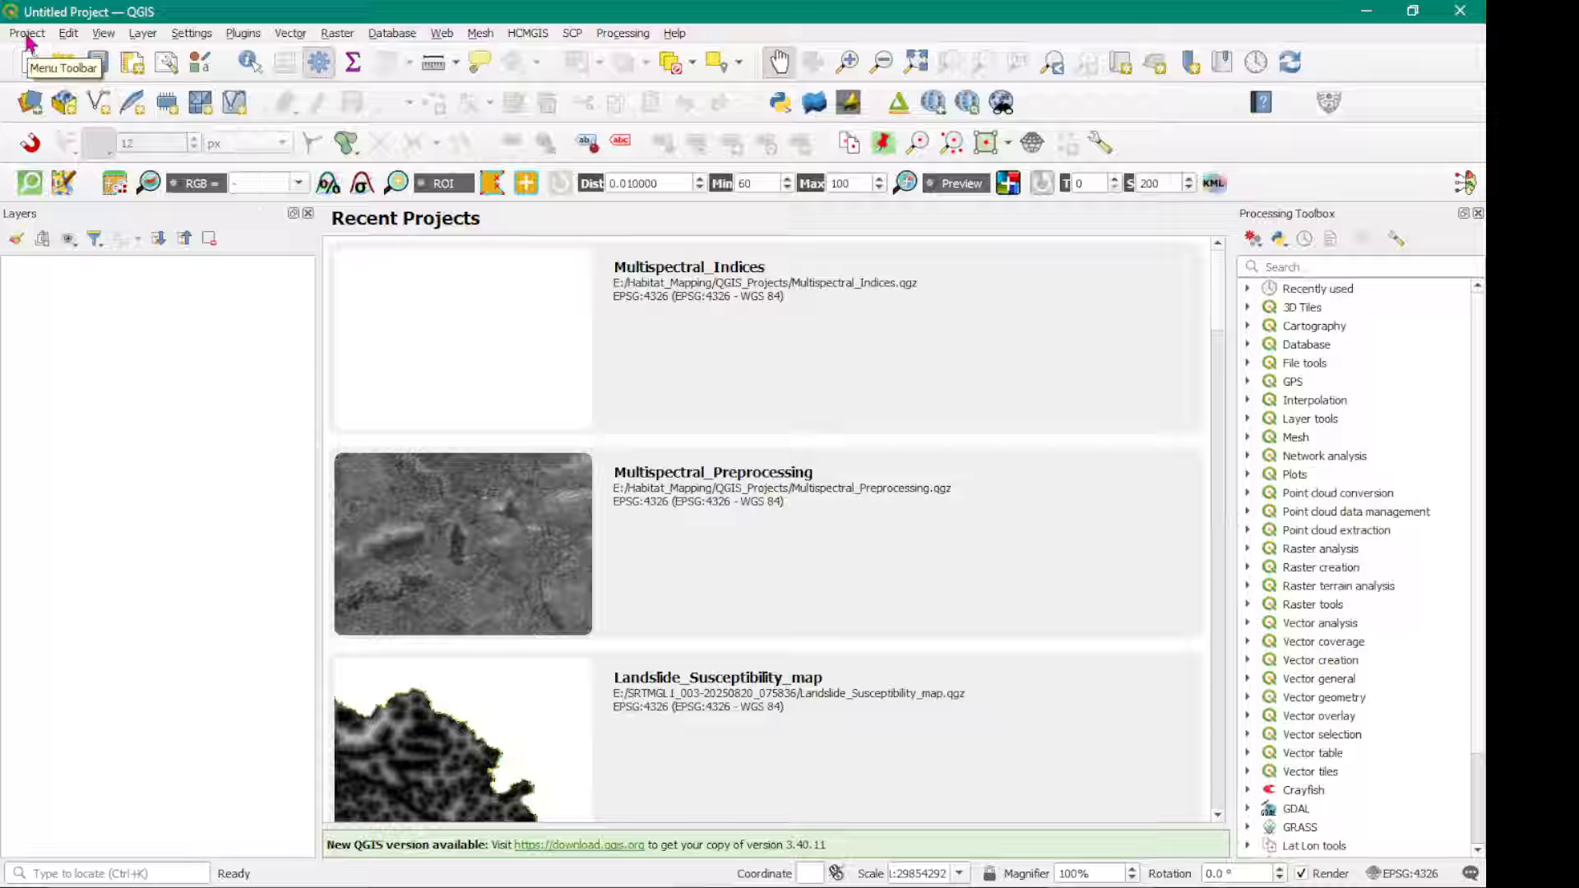
Create a new blank project in QGIS.
left_click(28, 34)
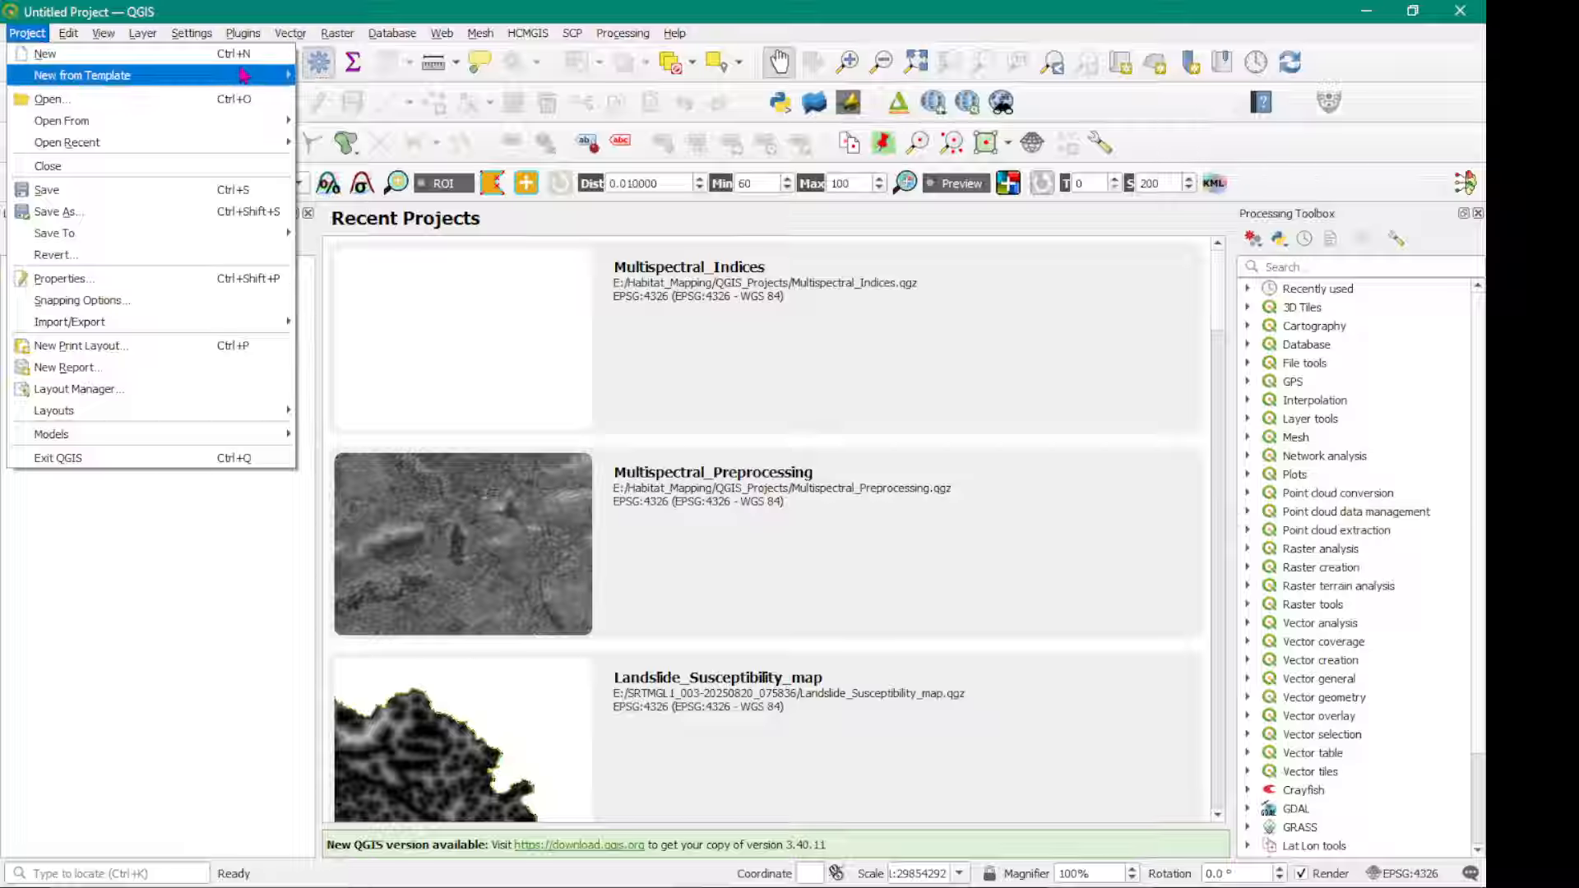
left_click(162, 55)
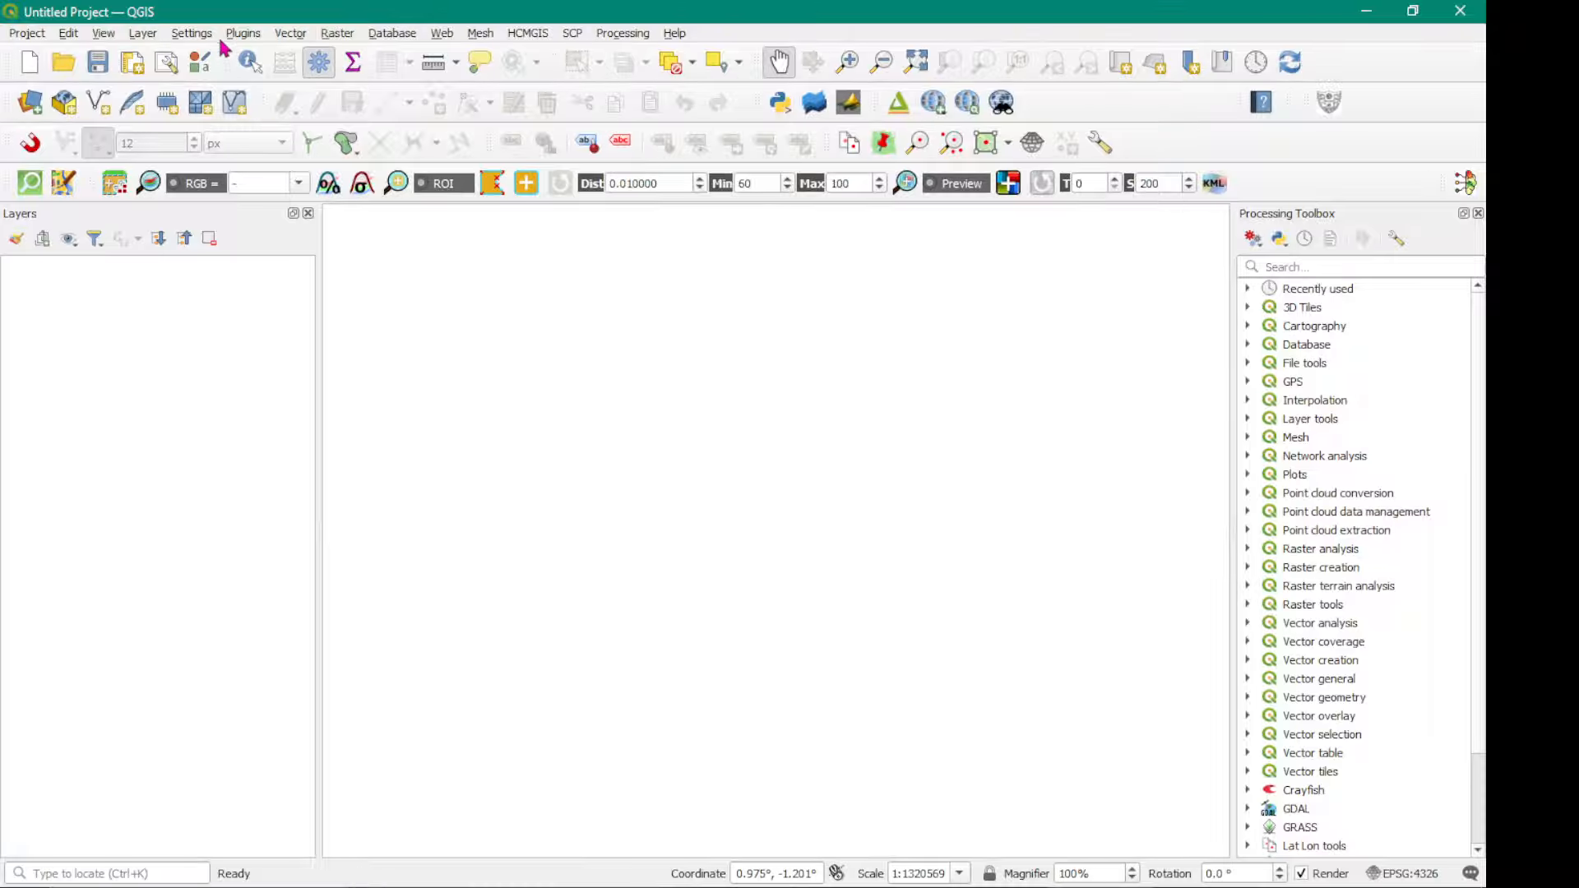
Start adding a raster layer from a file and open the file browser for its raster dataset.
left_click(148, 37)
mouse_move(179, 109)
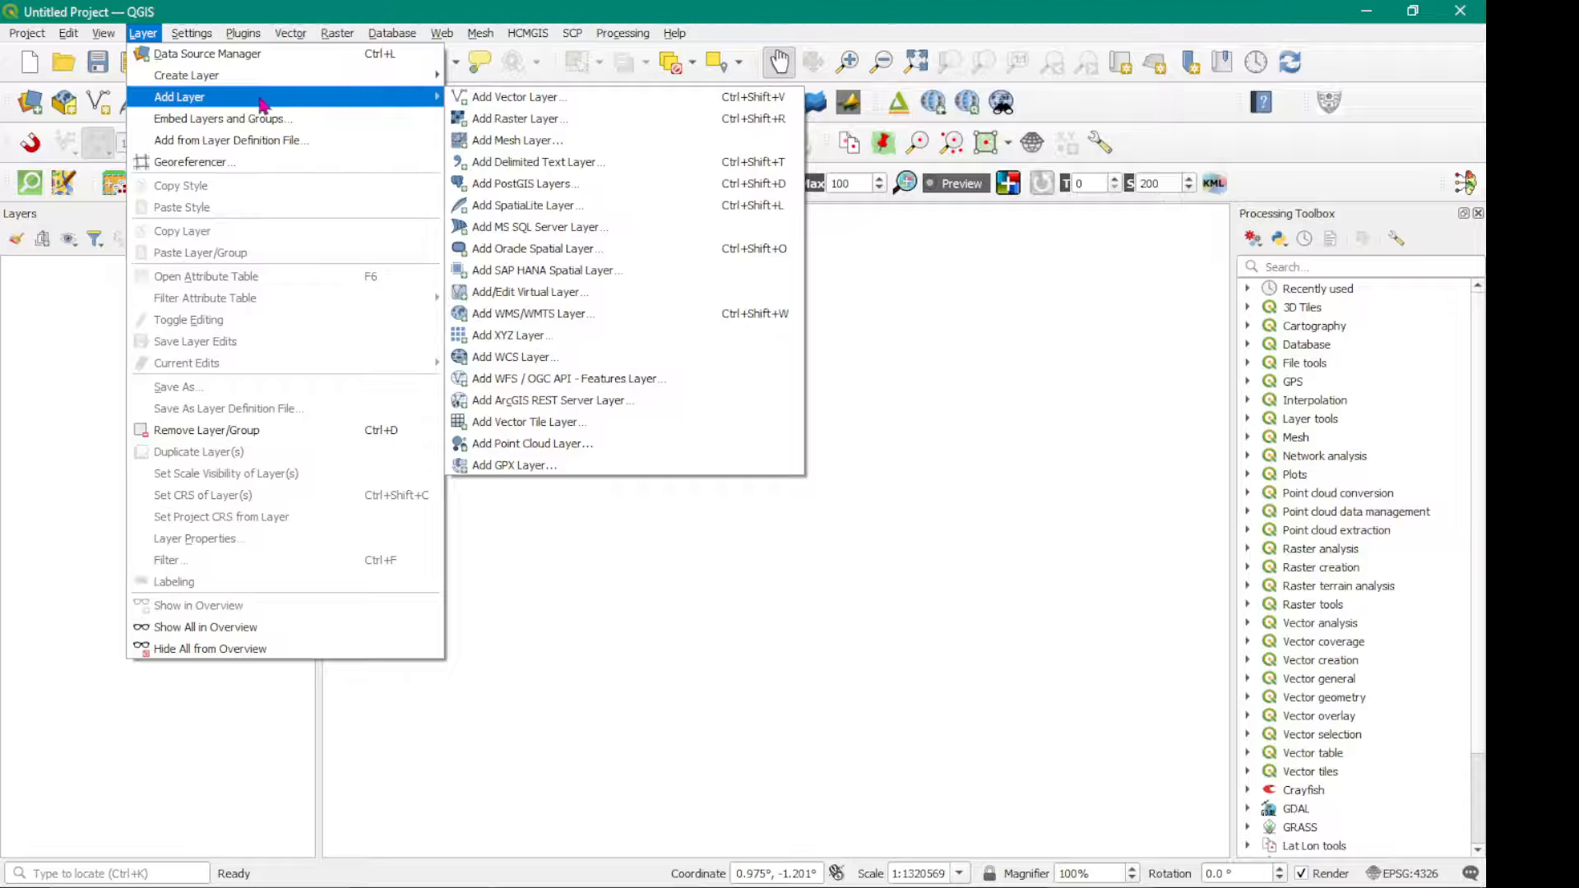
mouse_move(209, 82)
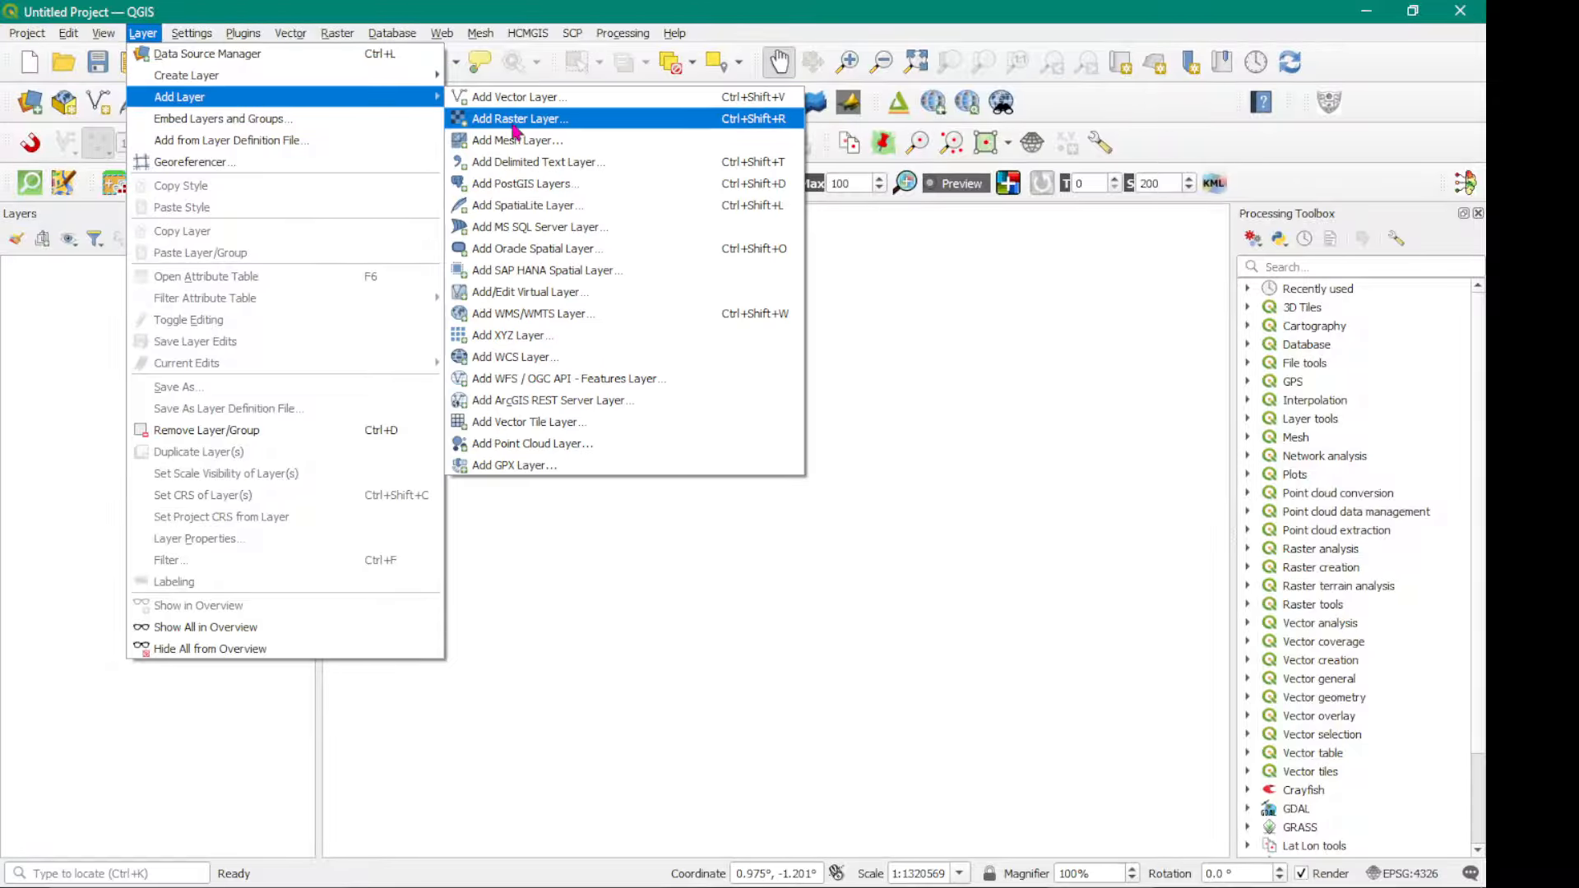
left_click(519, 126)
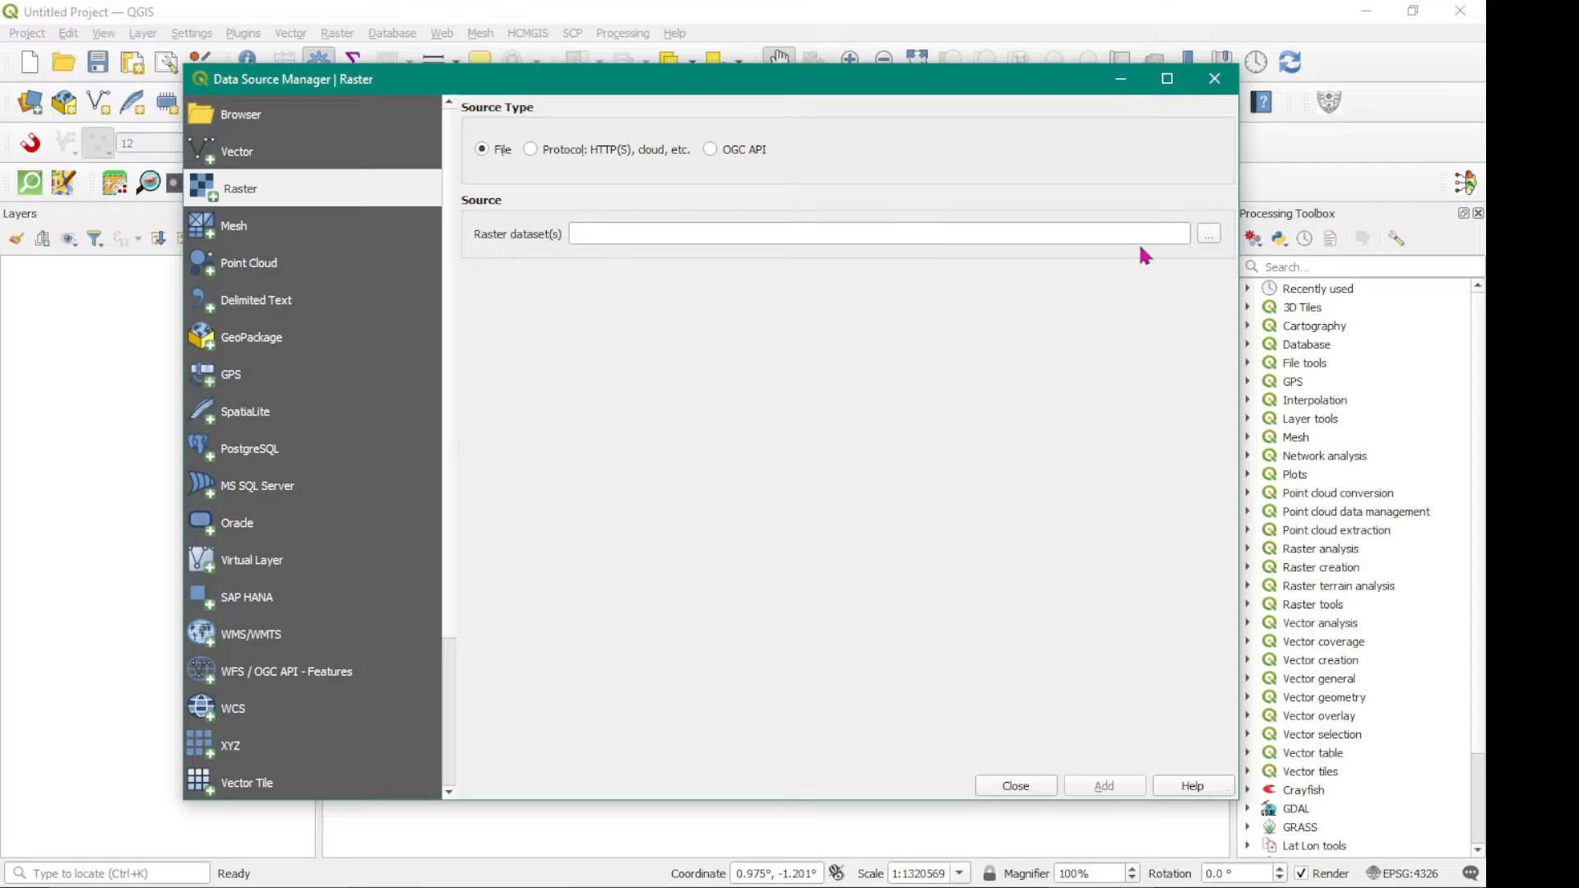
left_click(1207, 236)
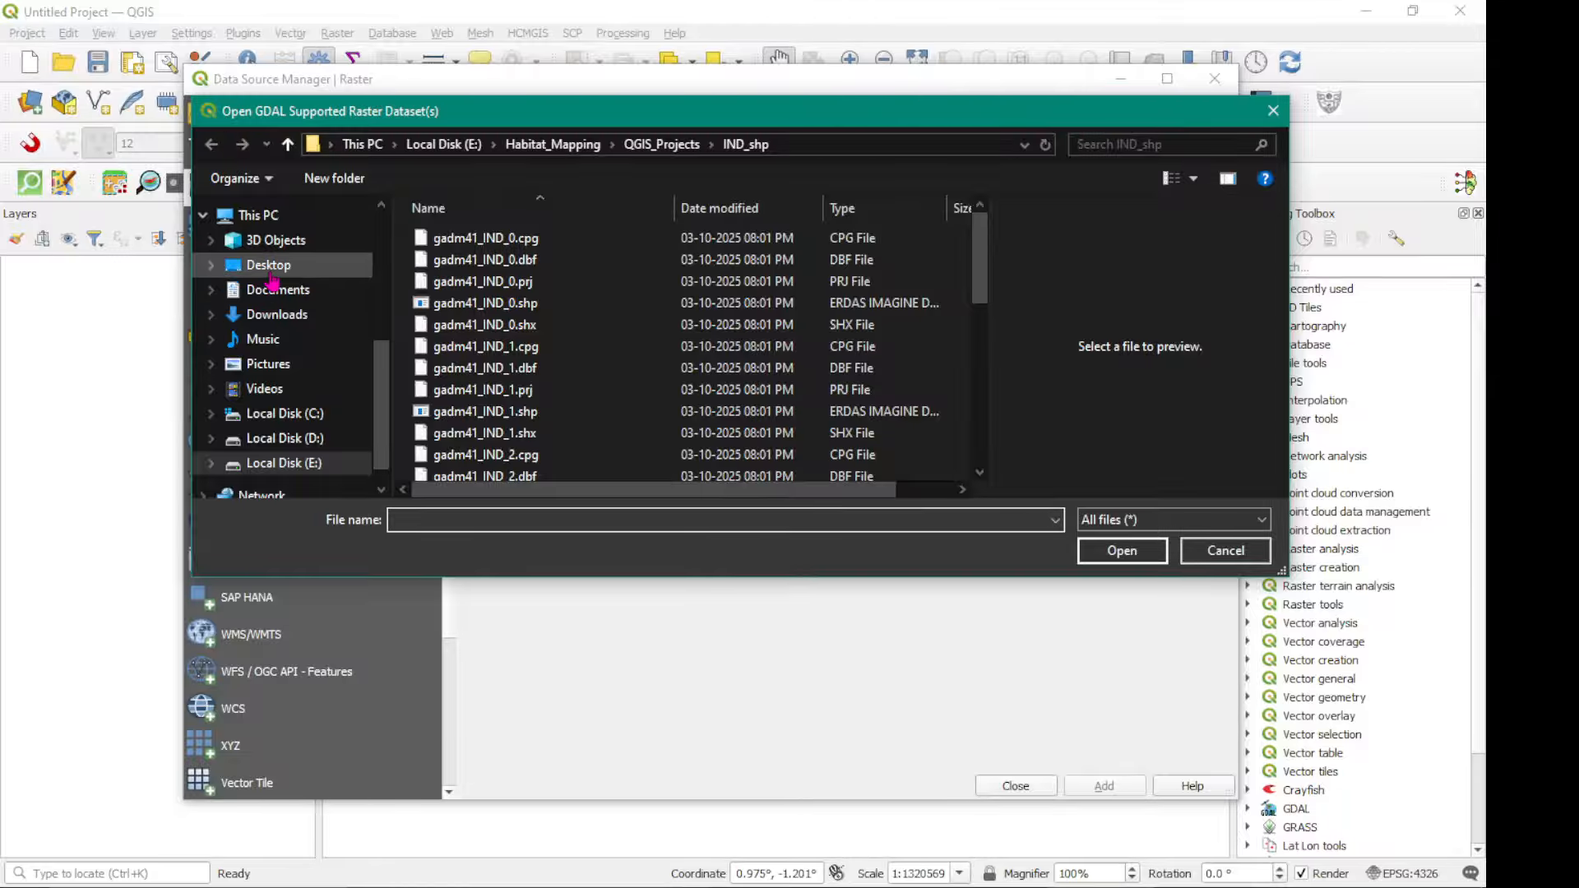
Open the LC08_L1TP_144053_20190313_20200829_02_T1 folder inside Environmental Vulnerability Assessment on Local Disk (D:) and browse its band files.
scroll(293, 415, "down", 1)
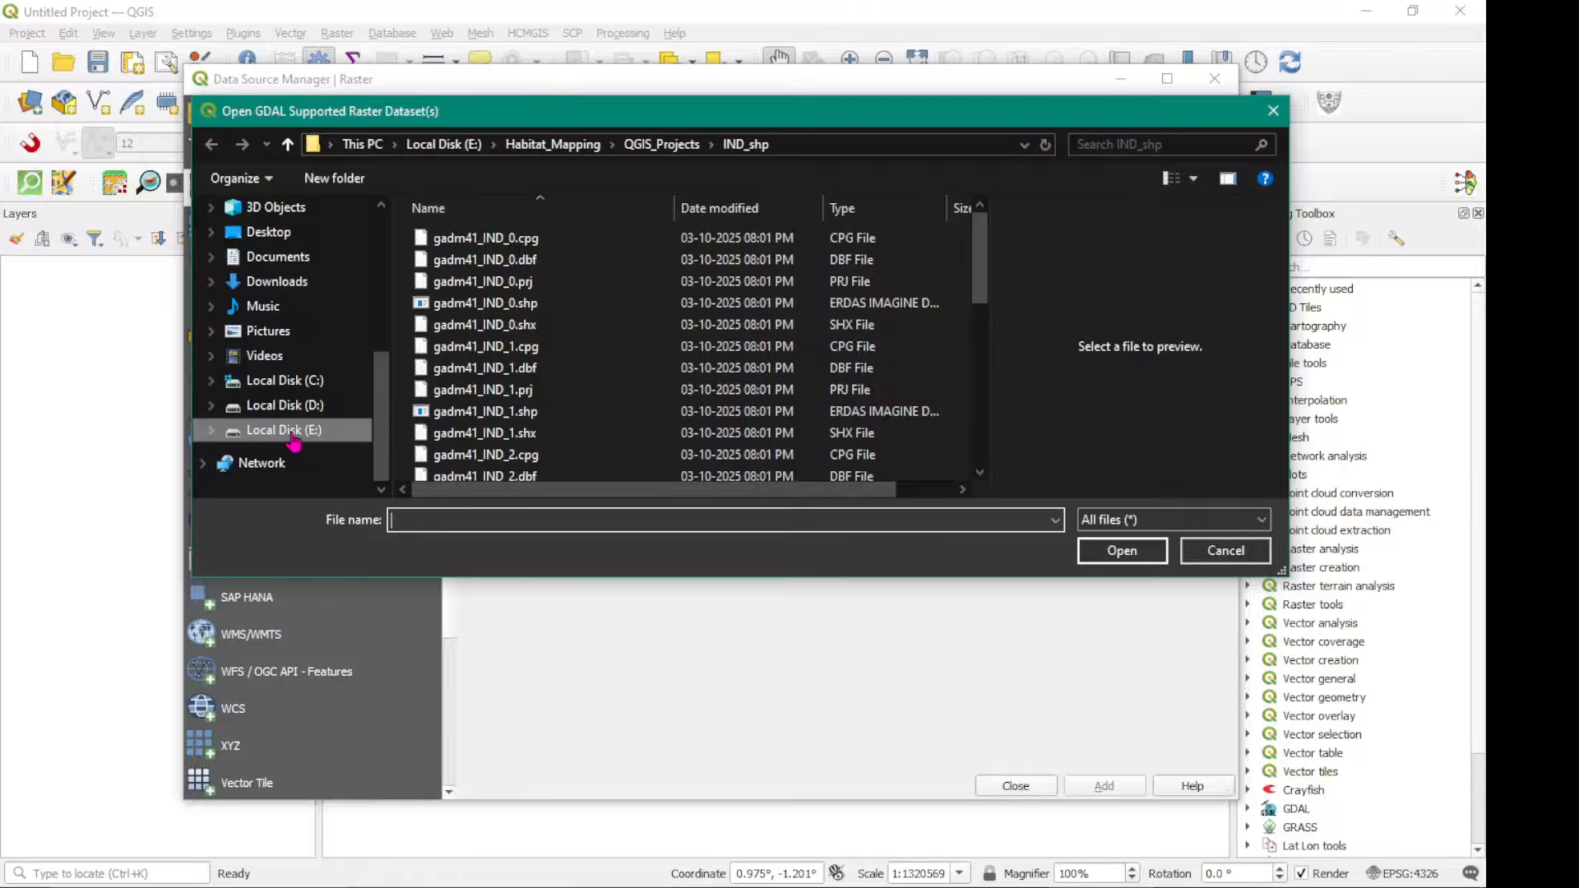
left_click(292, 435)
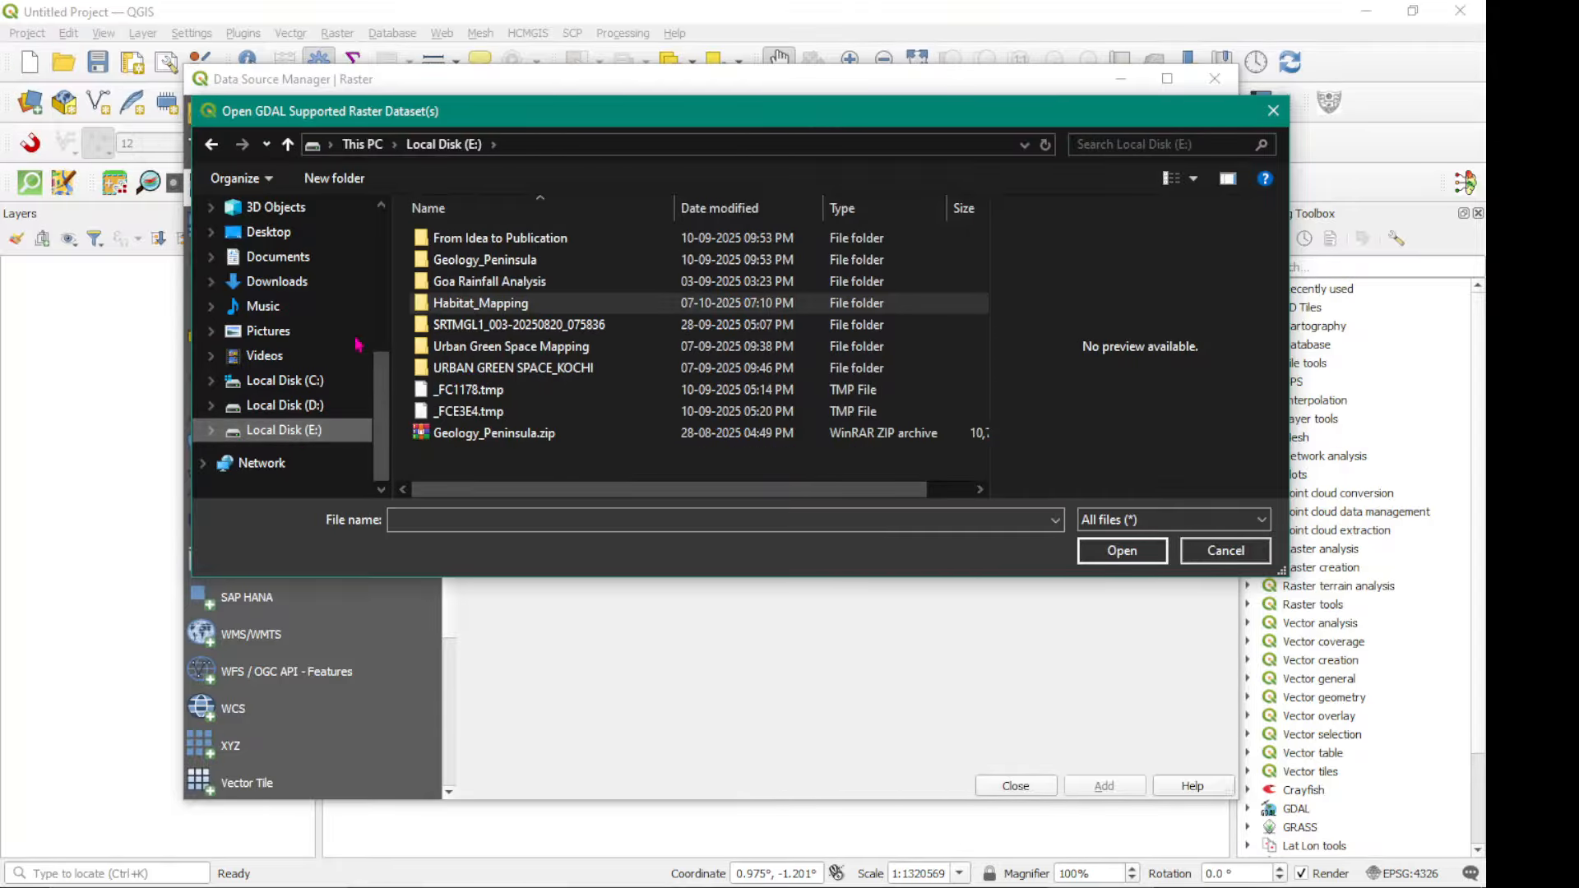
left_click(284, 380)
left_click(284, 406)
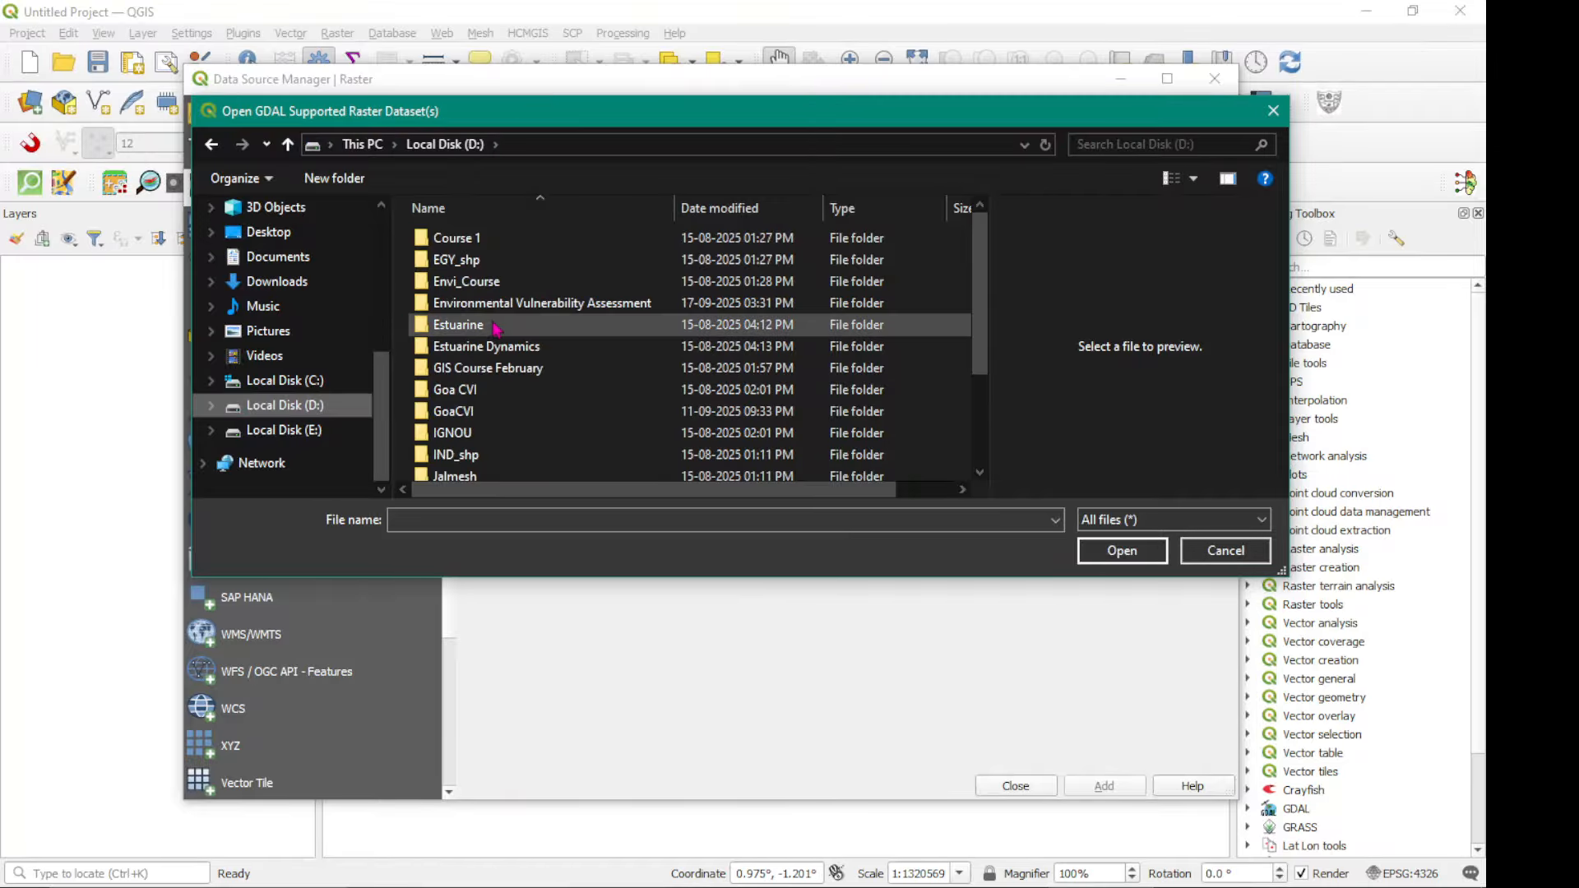
double_click(502, 304)
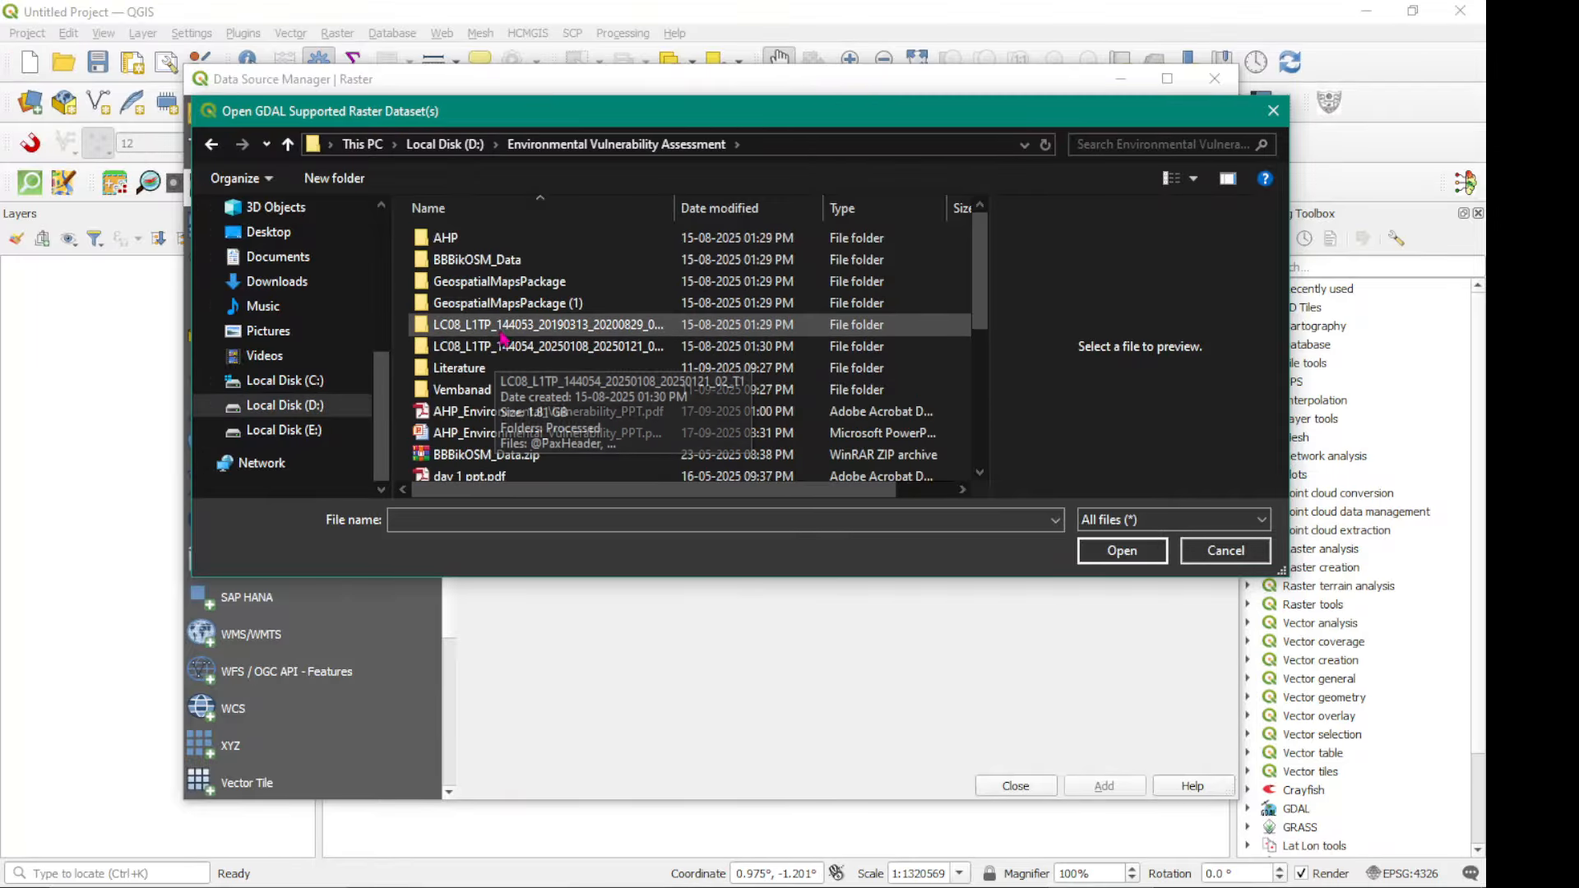
left_click(503, 333)
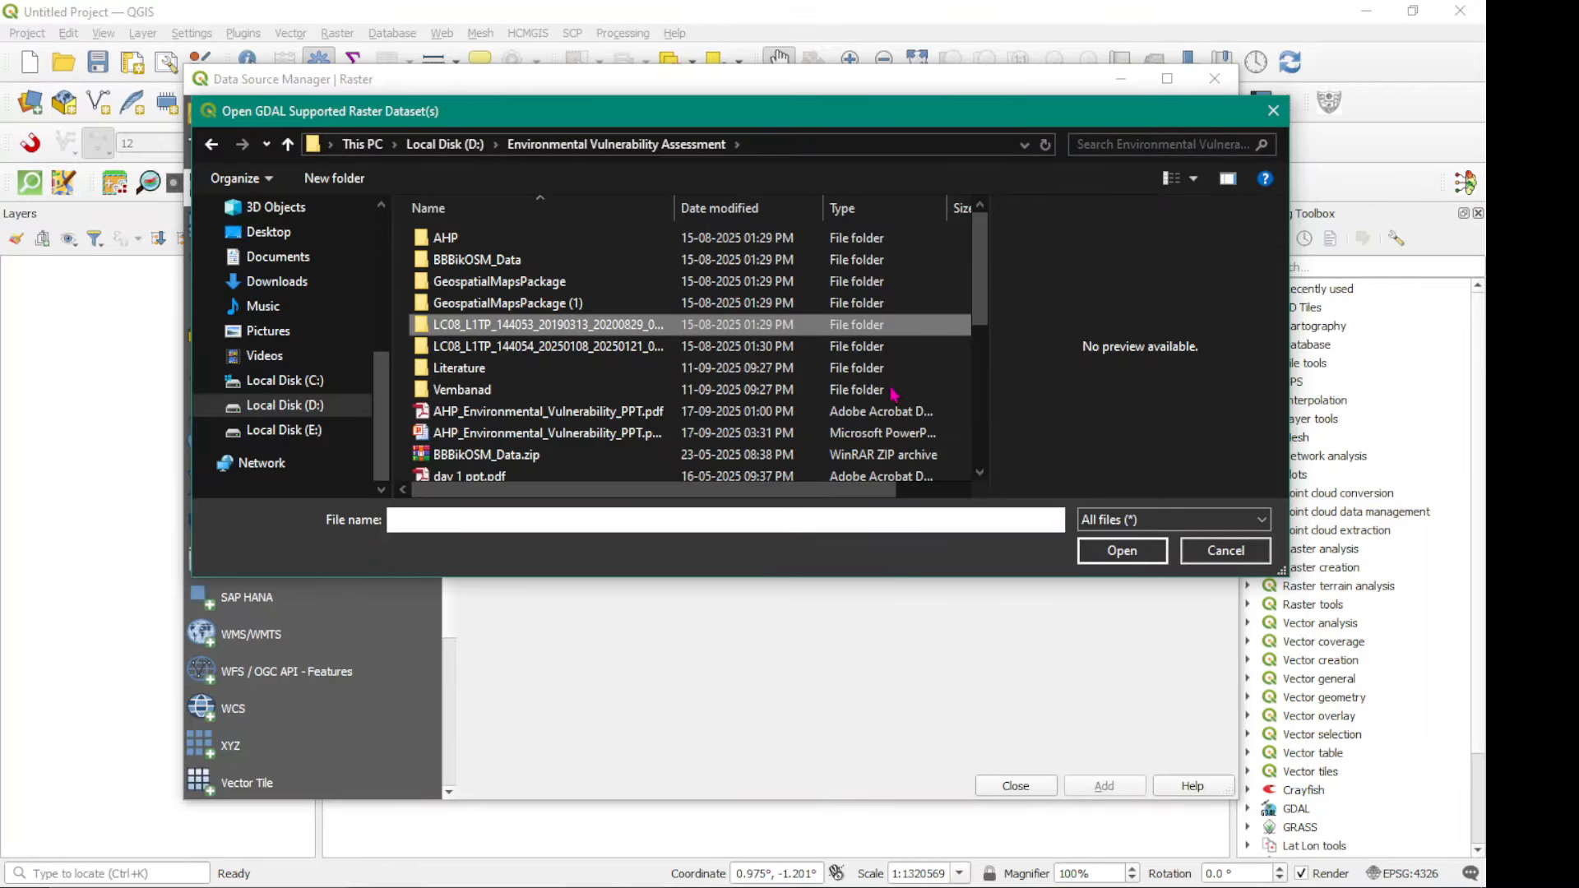
double_click(546, 325)
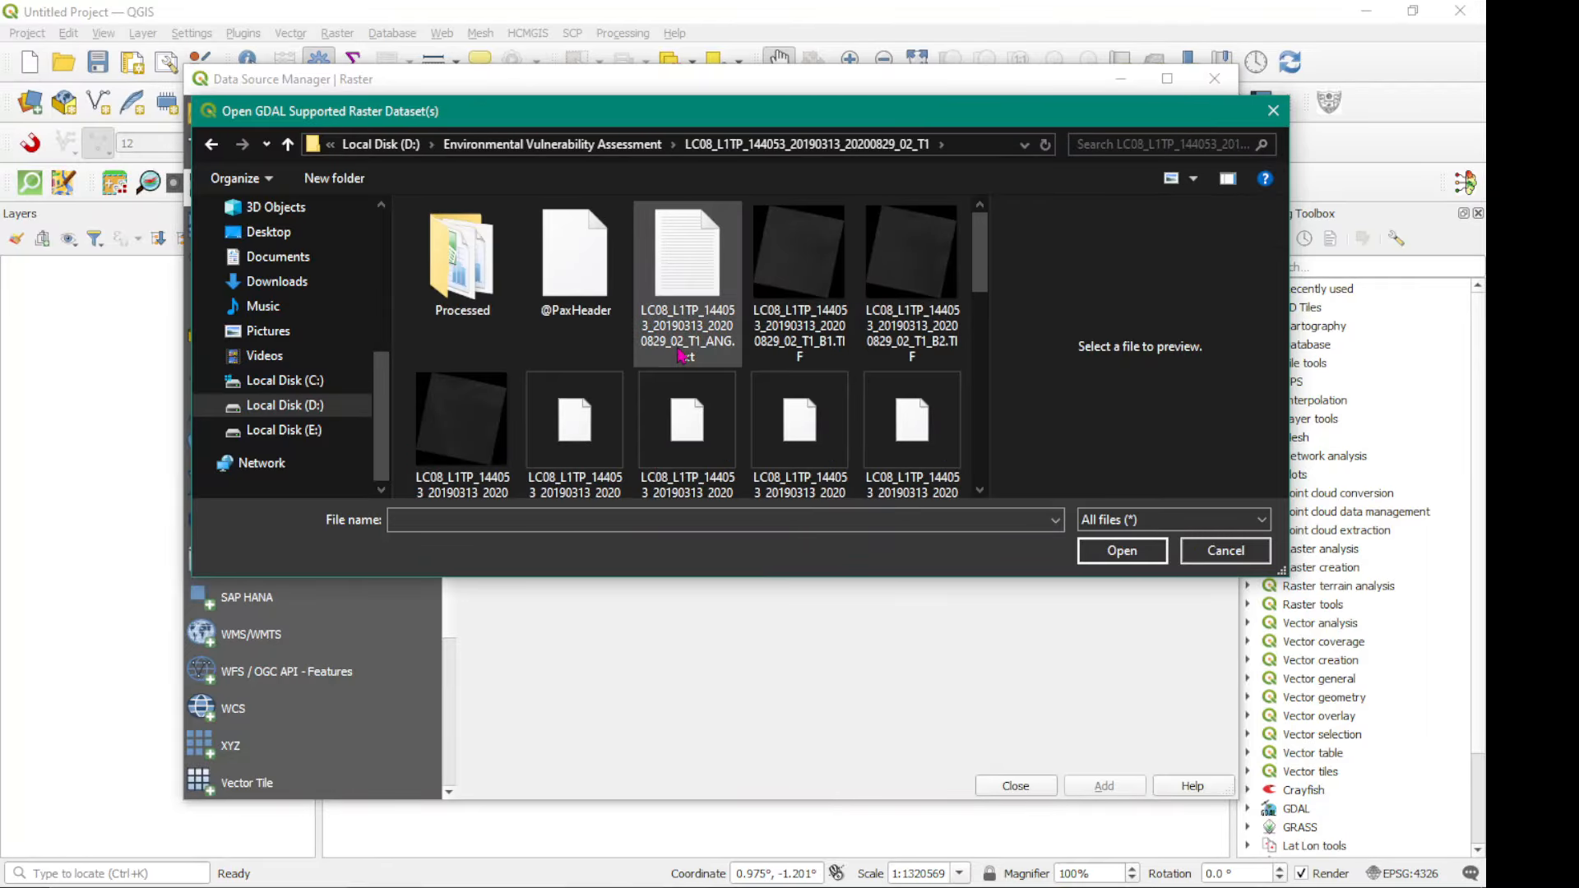
scroll(687, 354, "down", 1)
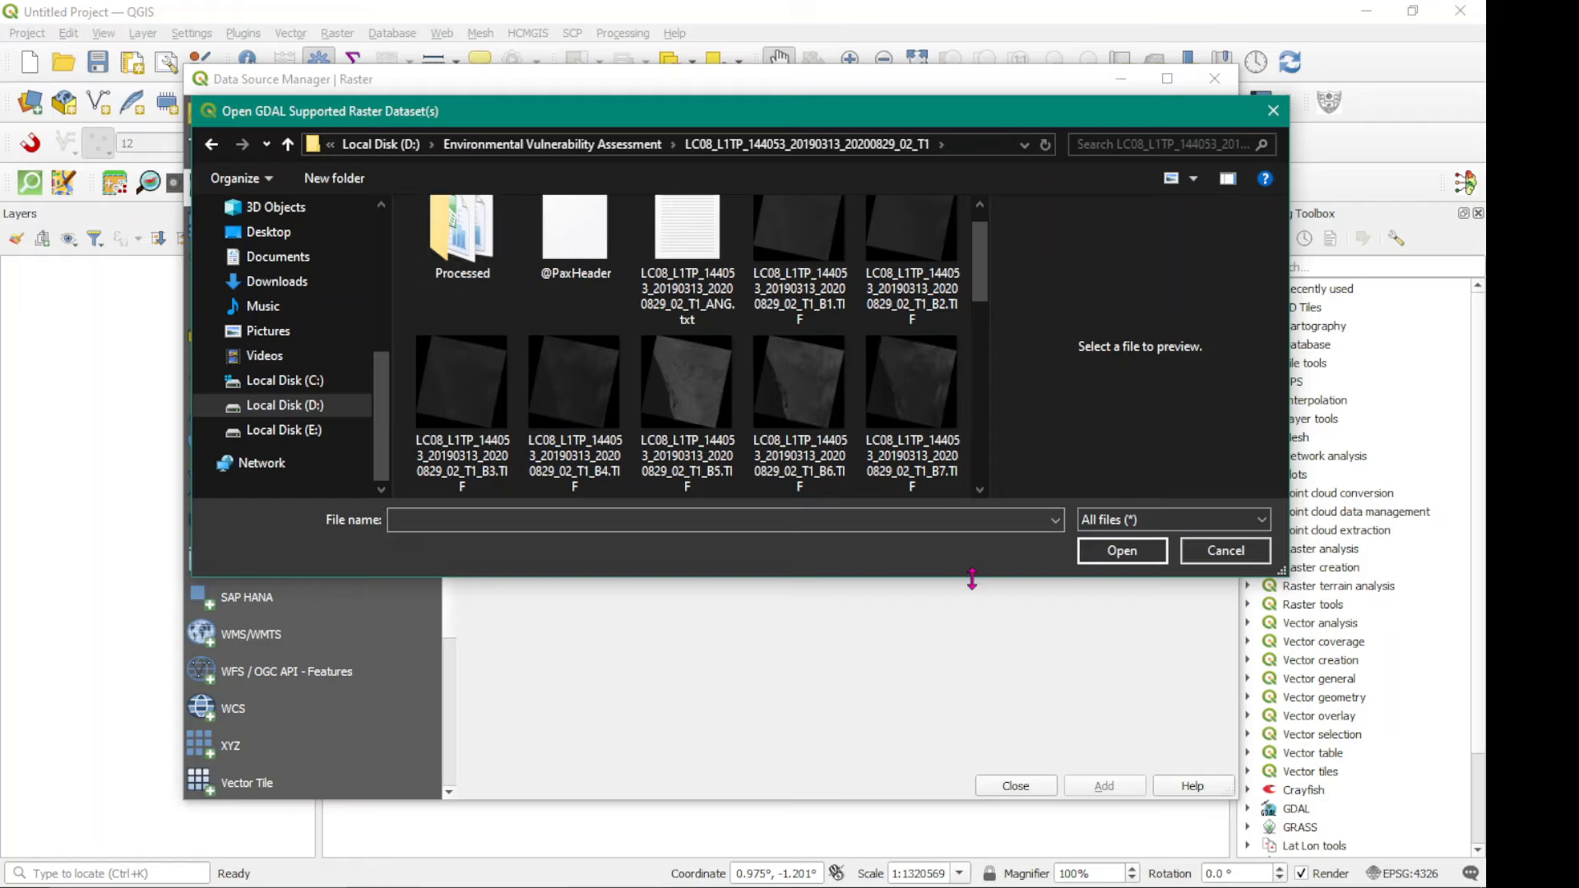
Enlarge the file browser and its file list, show the files in Details view, and widen the Name column to reveal the full band names.
left_click_drag(972, 579, 933, 722)
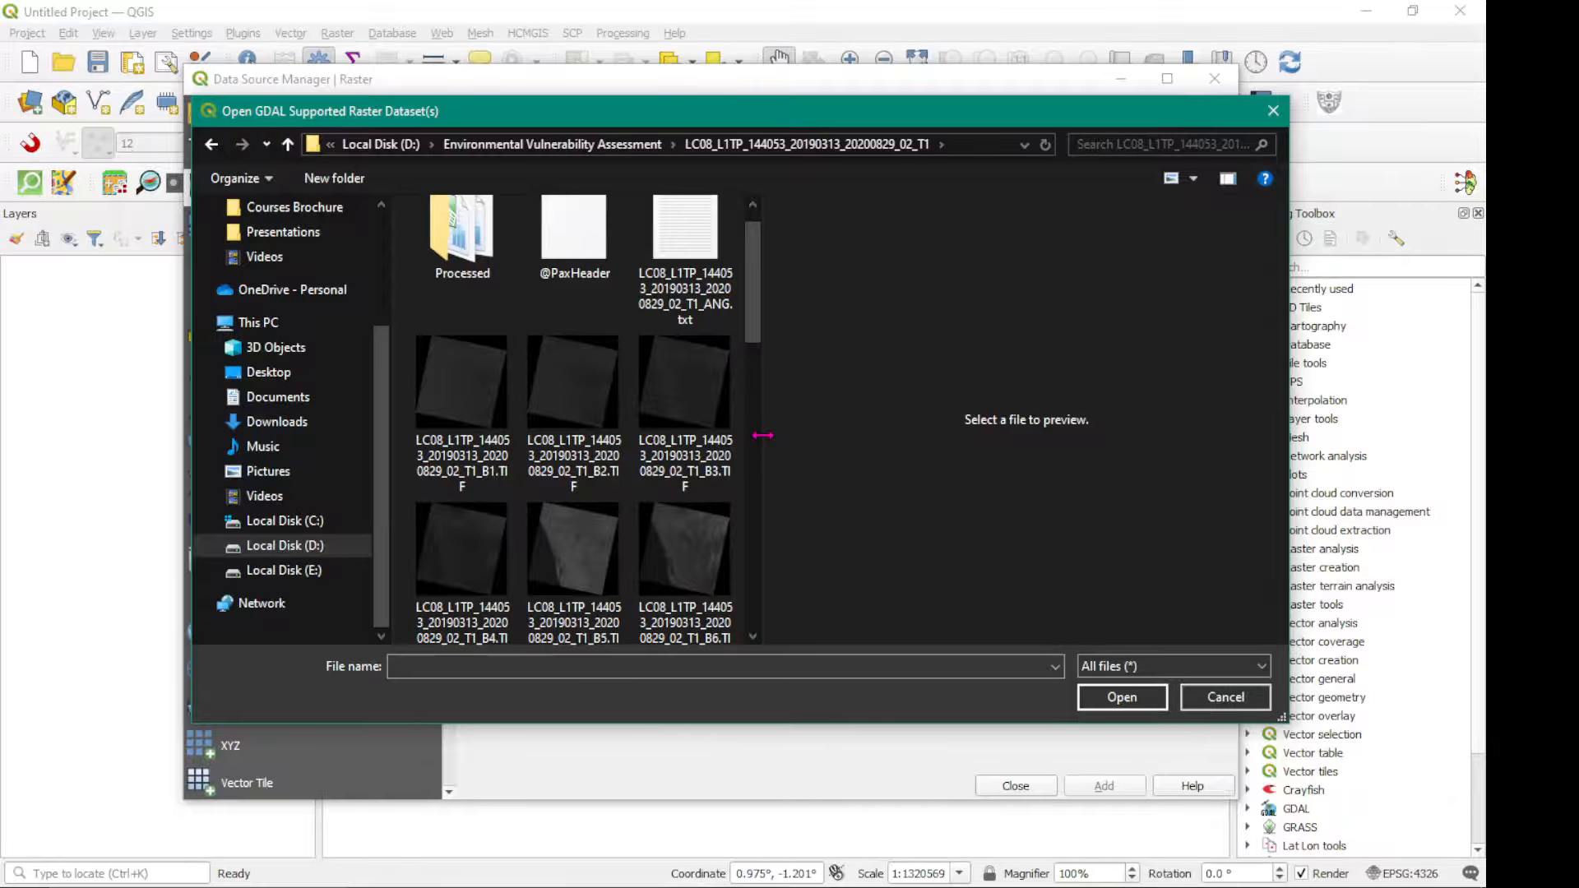
left_click_drag(763, 436, 1147, 435)
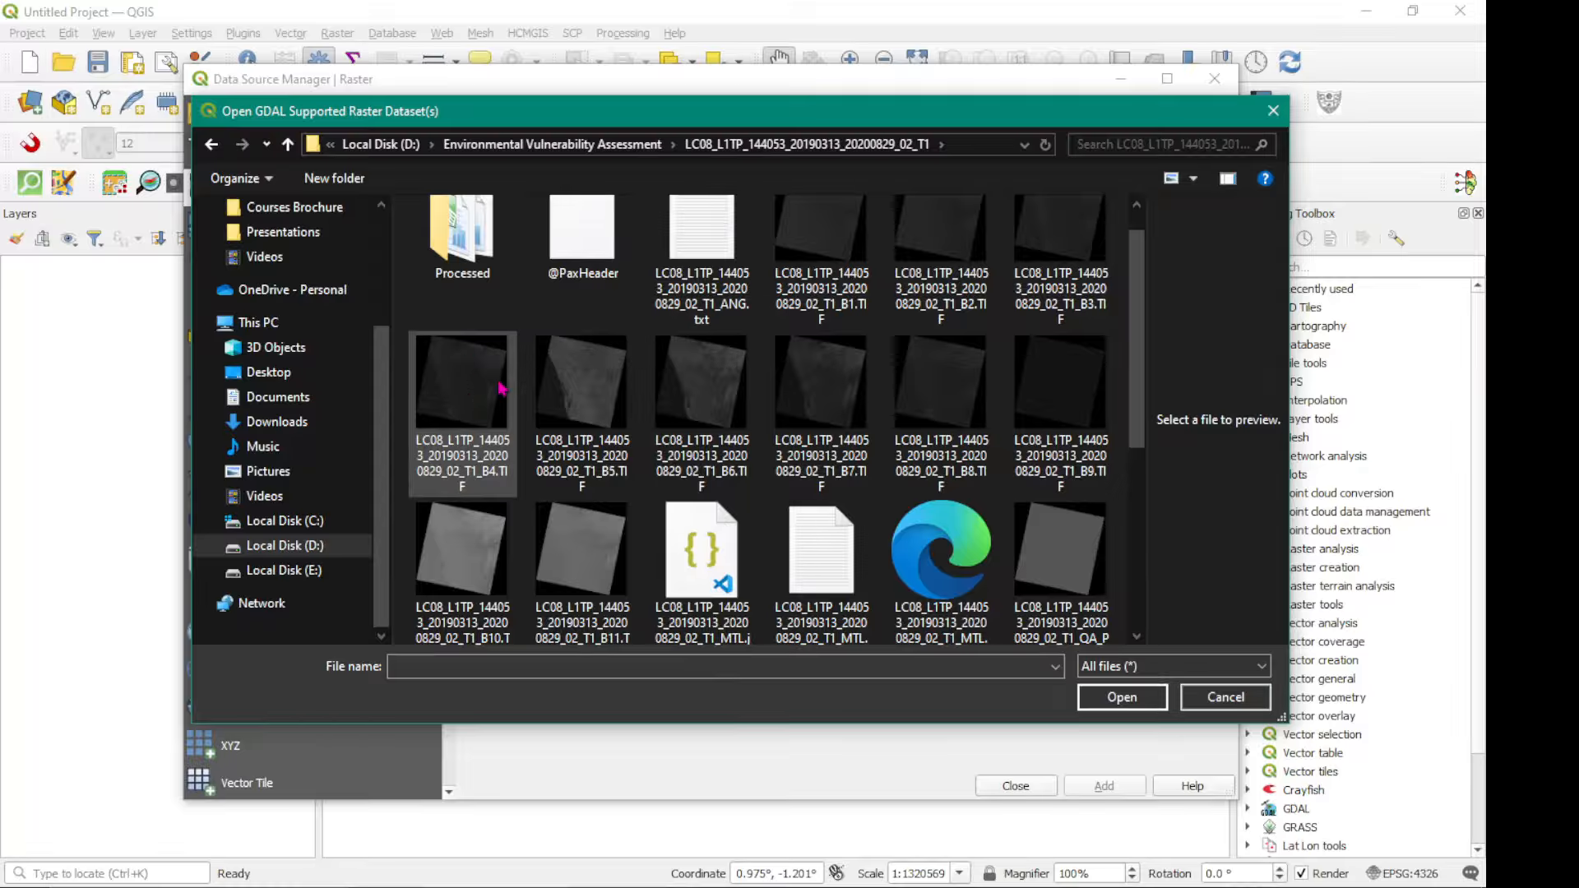
right_click(459, 314)
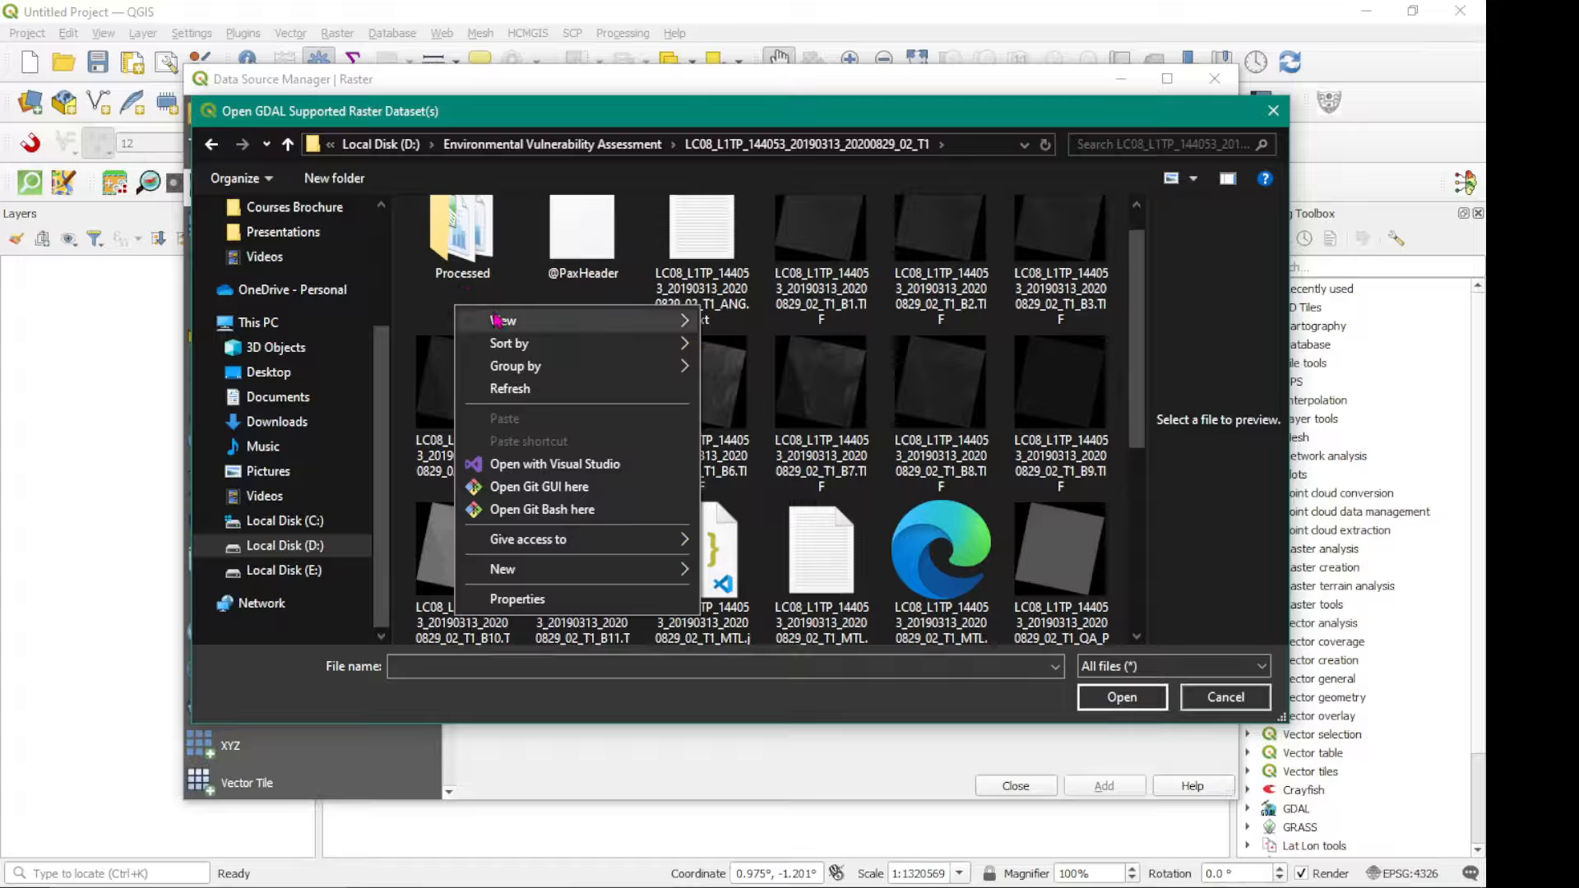
mouse_move(505, 322)
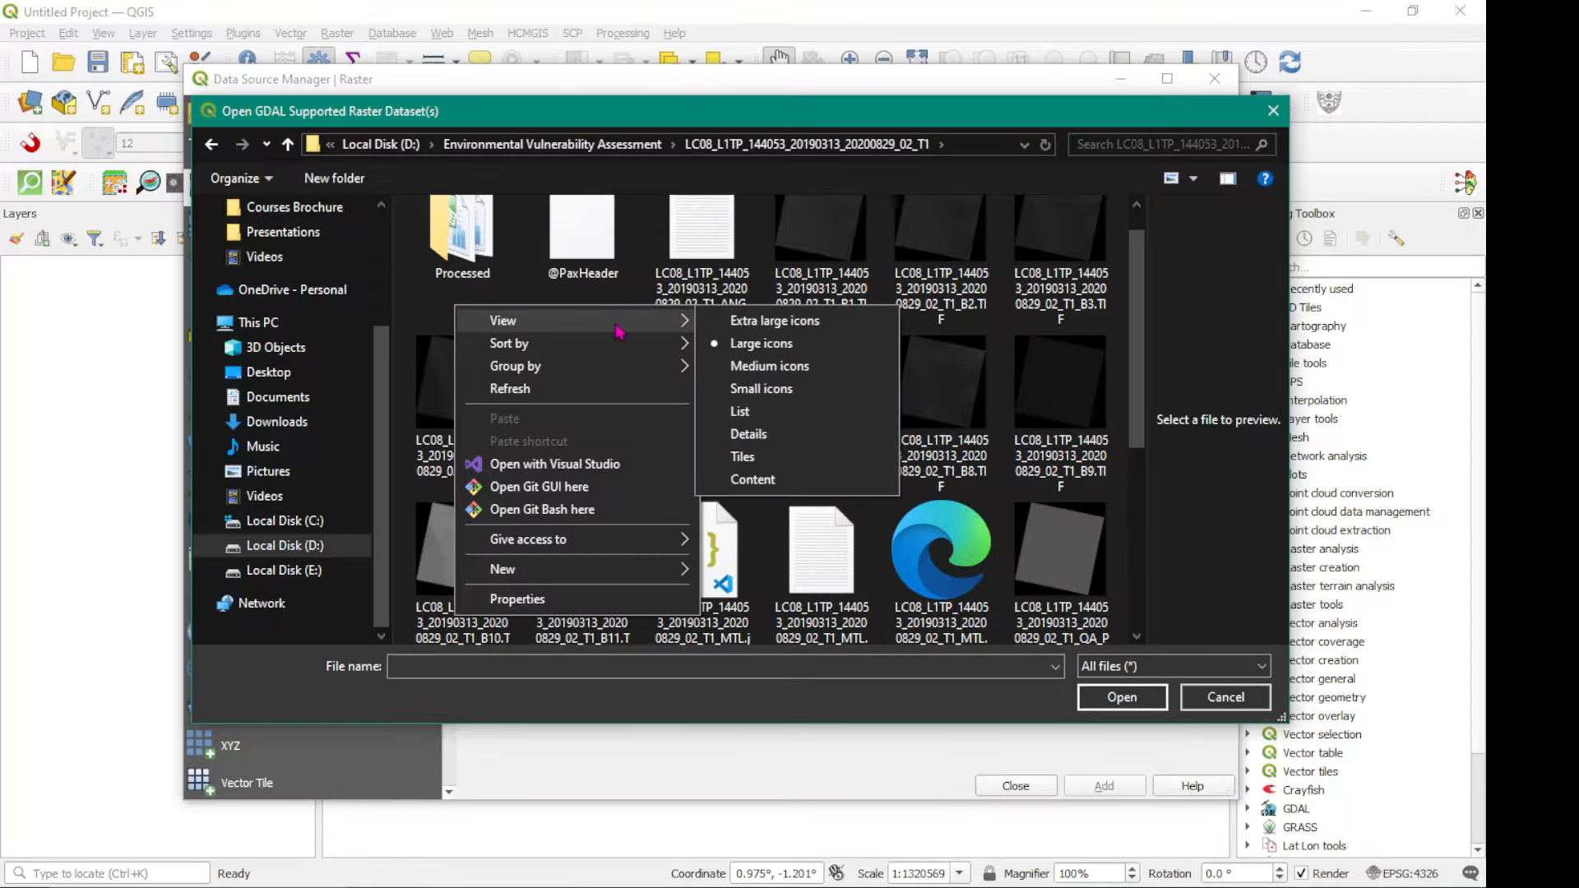
left_click(750, 433)
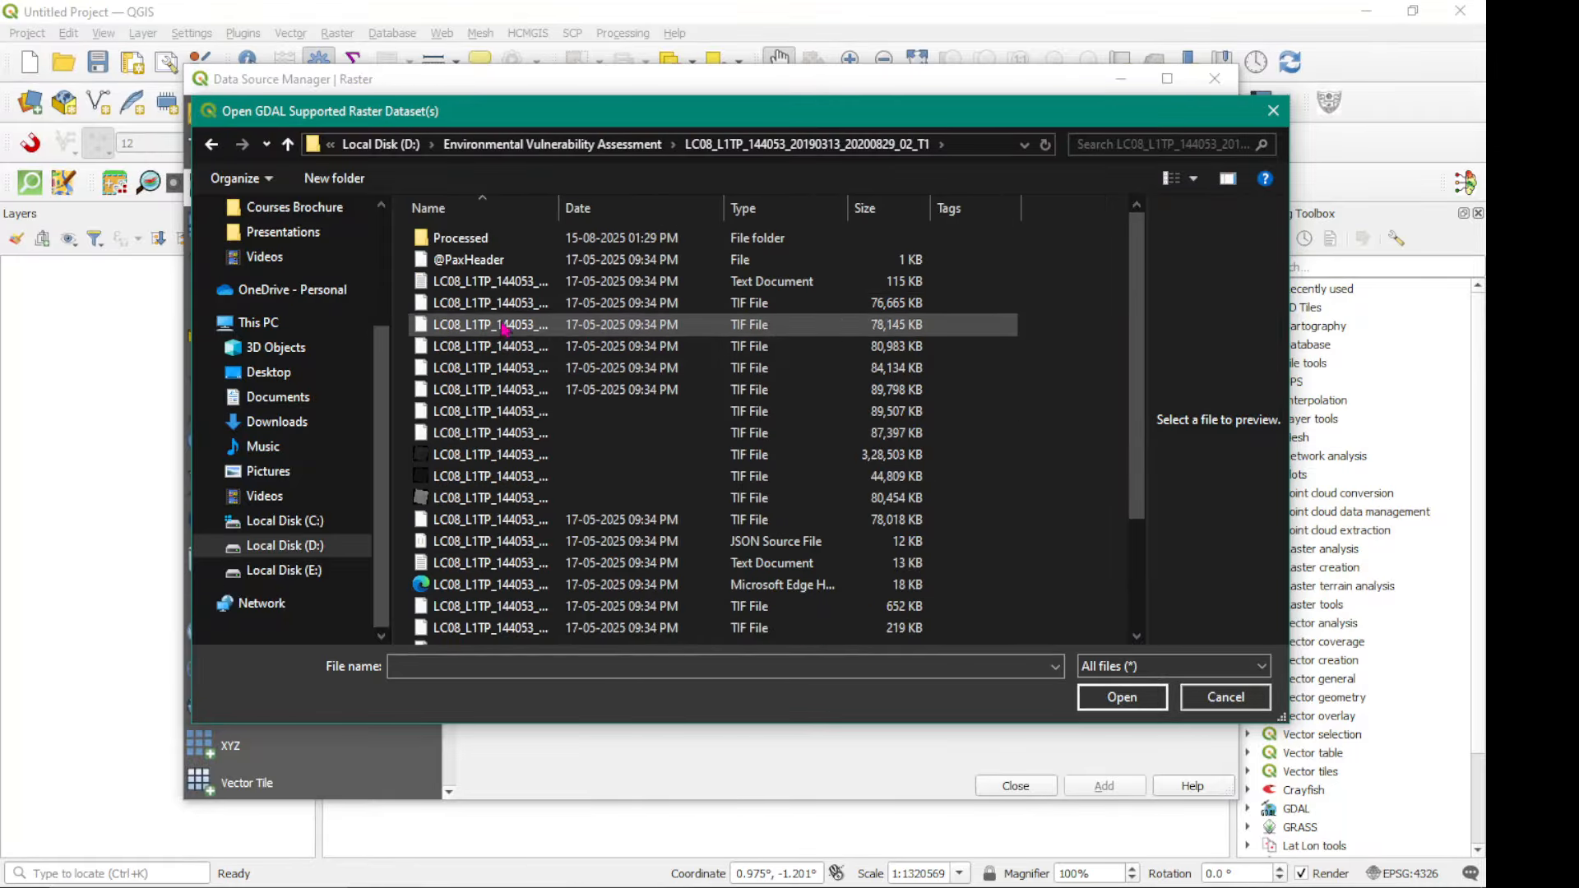
left_click_drag(558, 207, 820, 208)
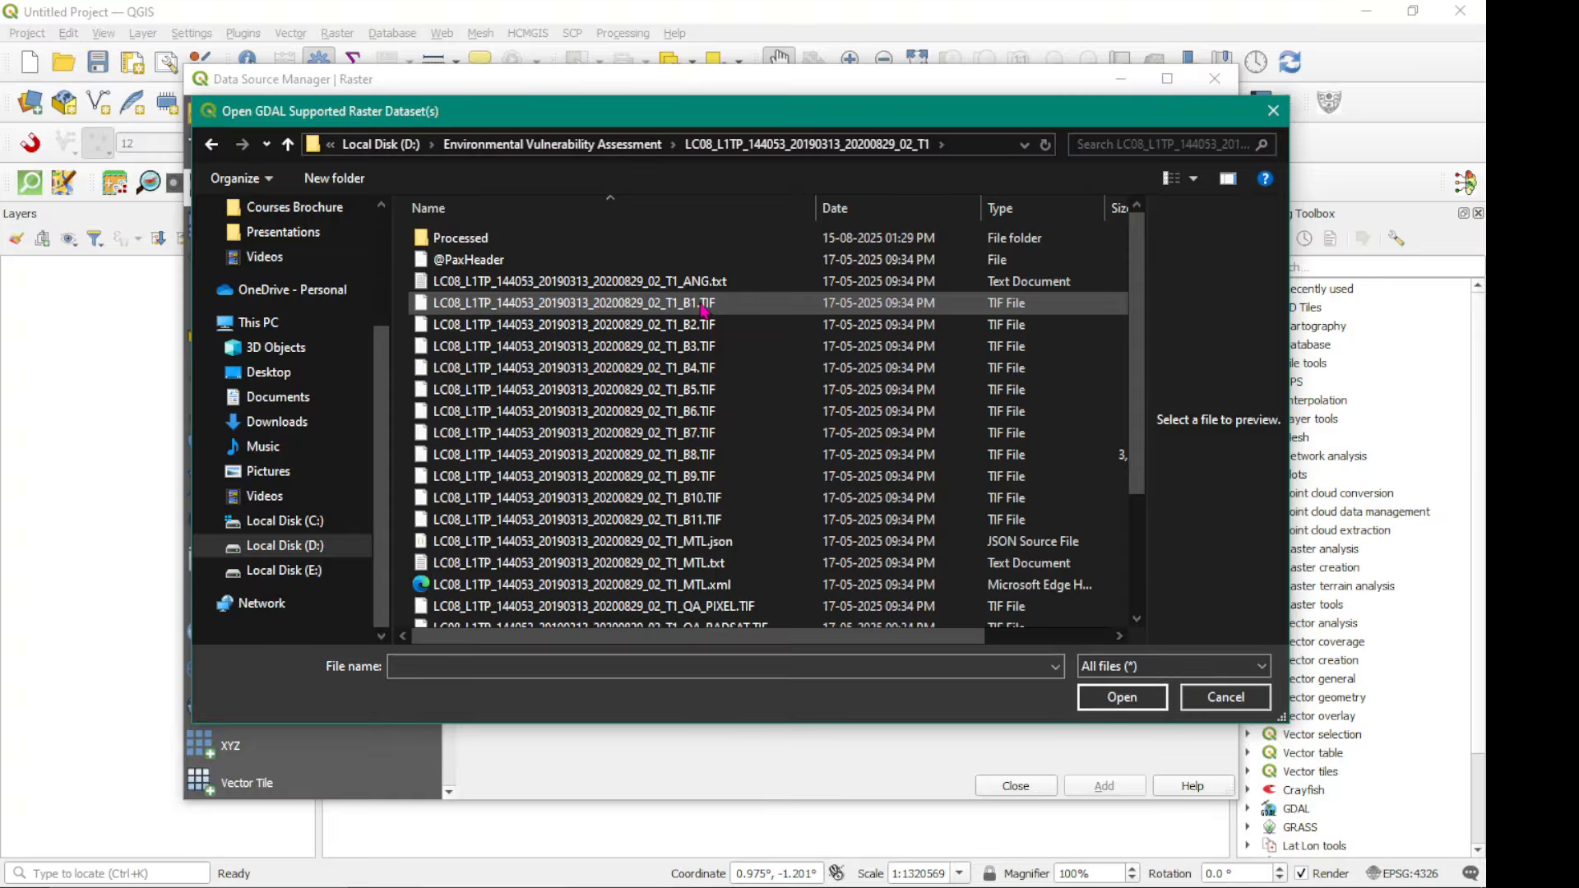
Switch to the Google Meet call, admit the waiting participant, and return to the raster file browser in QGIS.
left_click(818, 838)
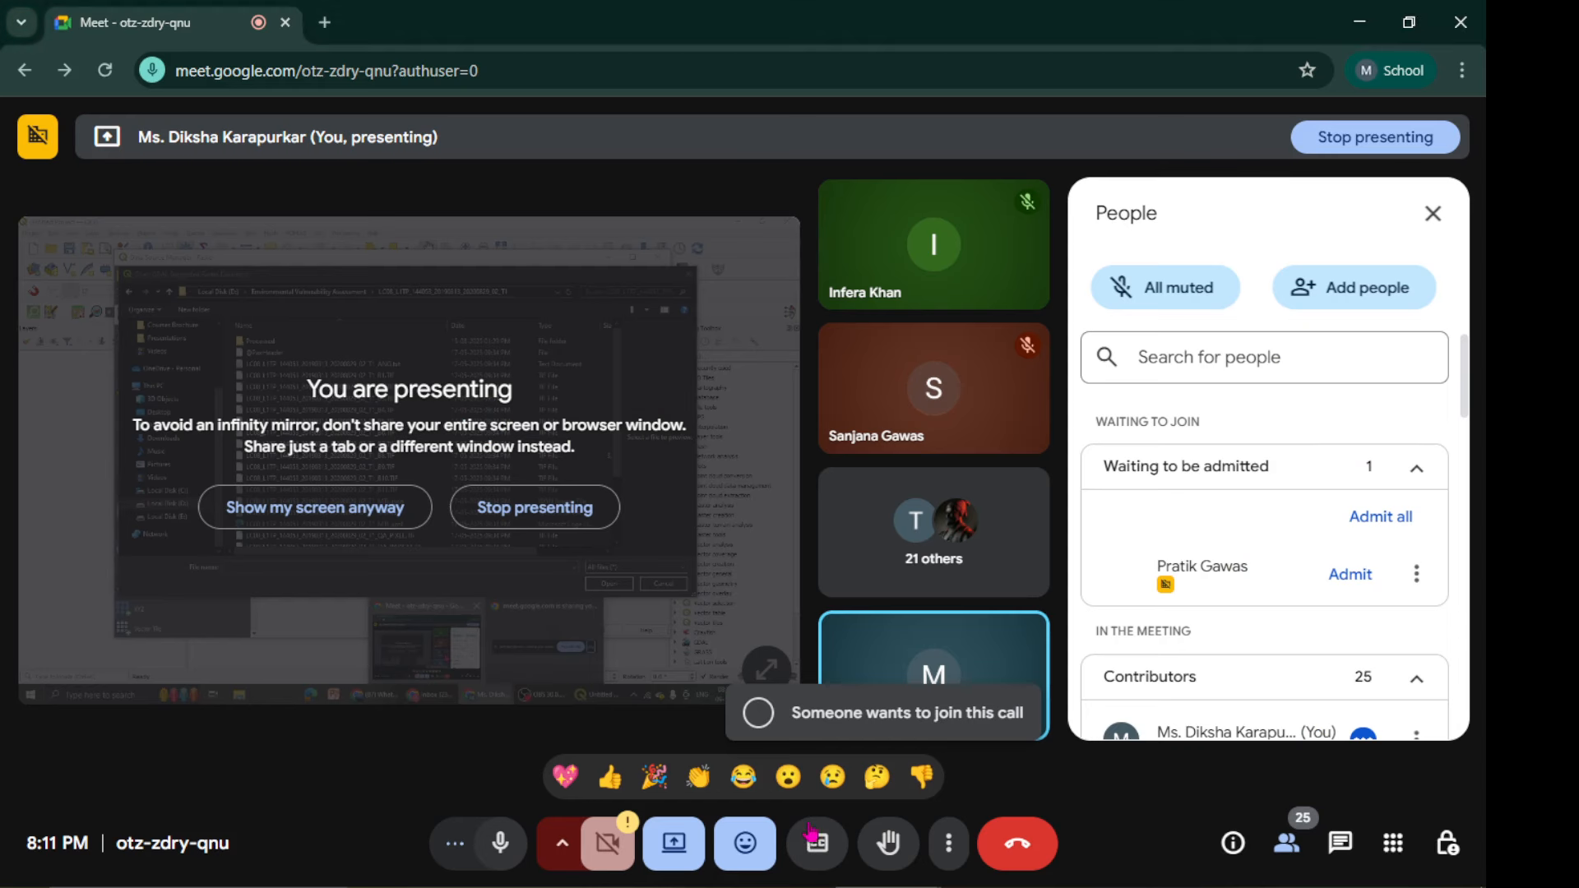
left_click(1362, 580)
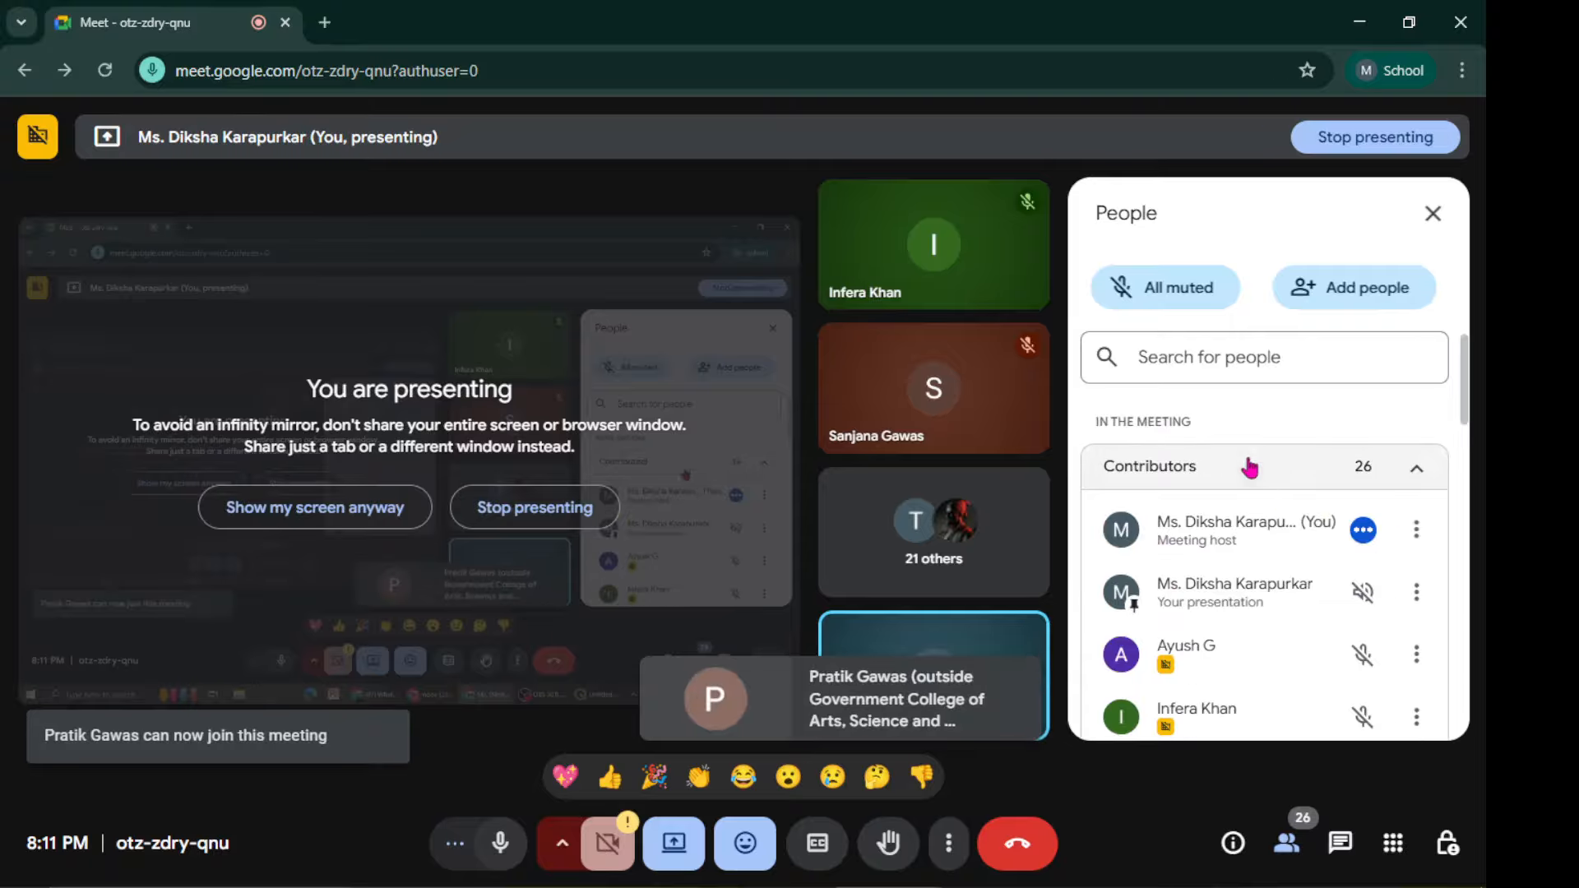
key("alt+Tab")
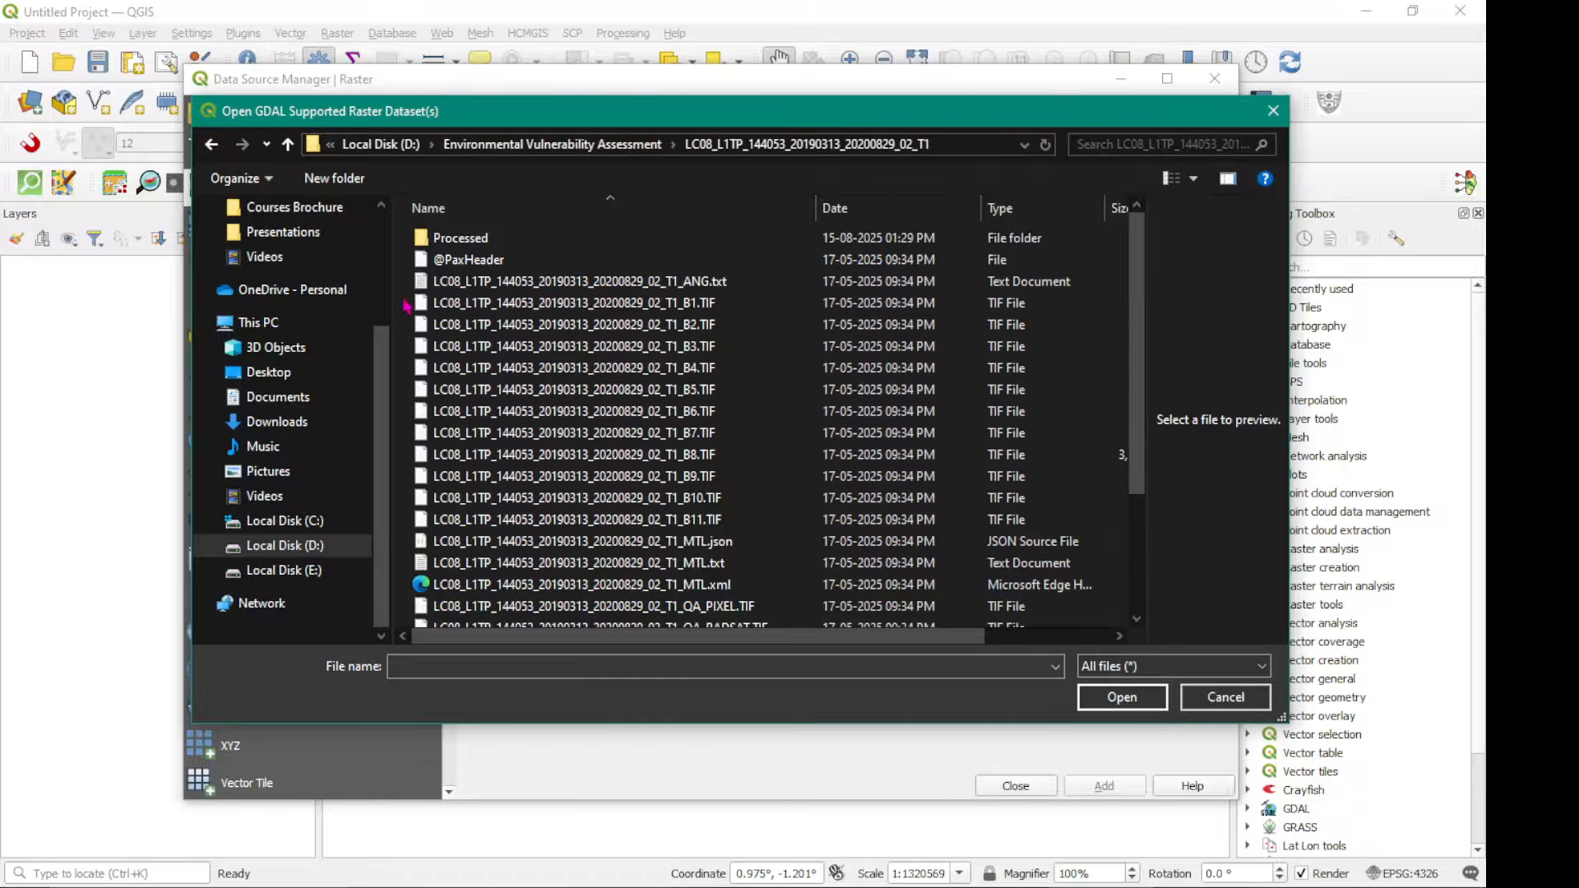
left_click_drag(407, 305, 559, 452)
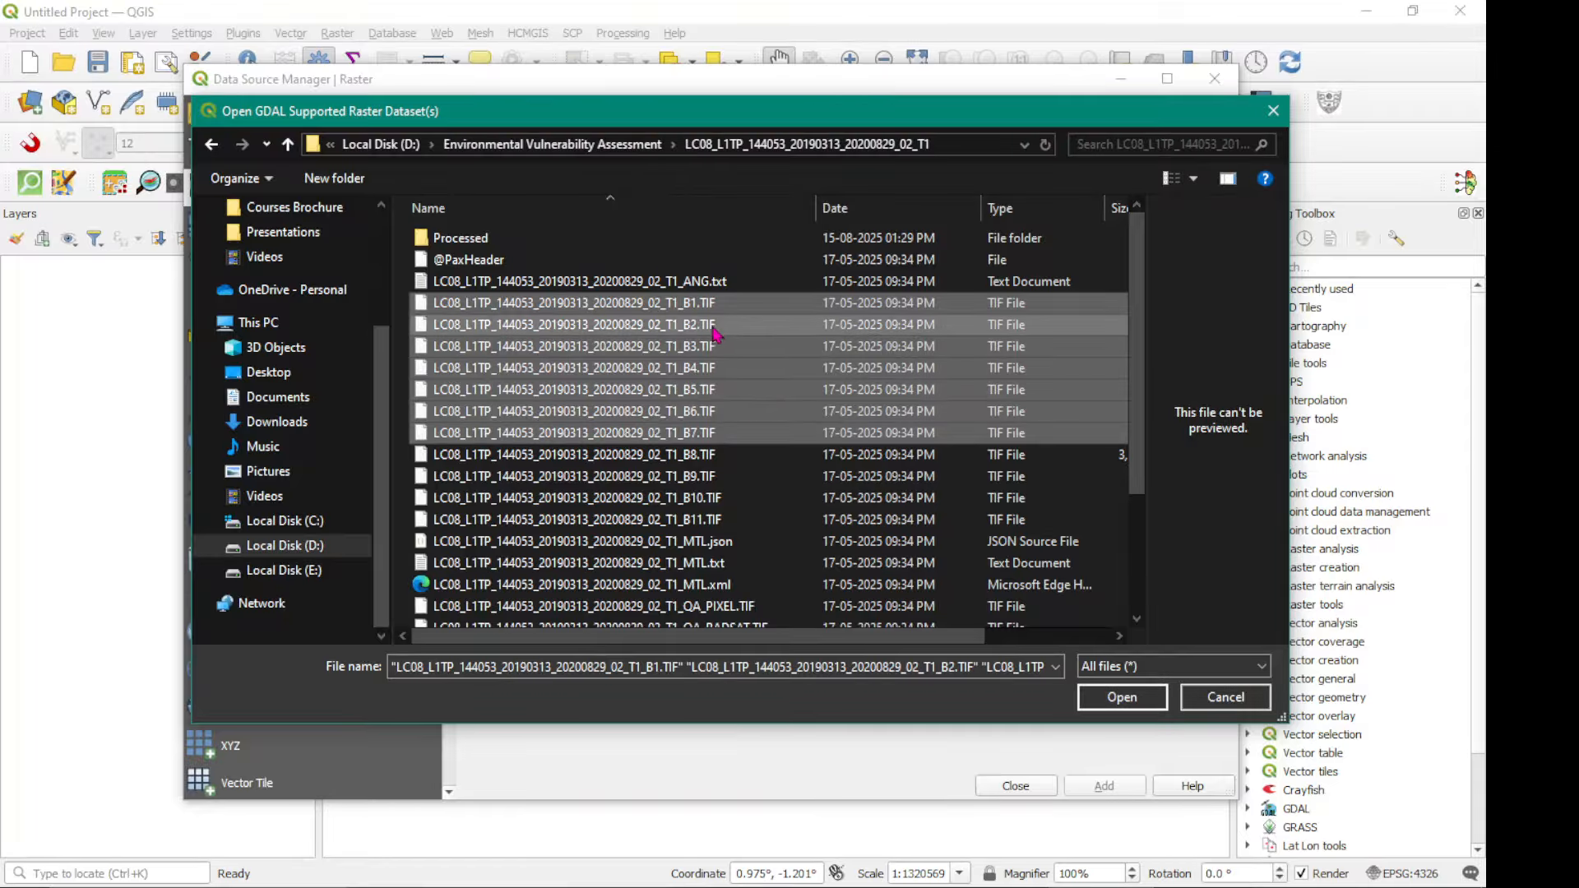
left_click_drag(403, 304, 574, 440)
left_click(404, 303)
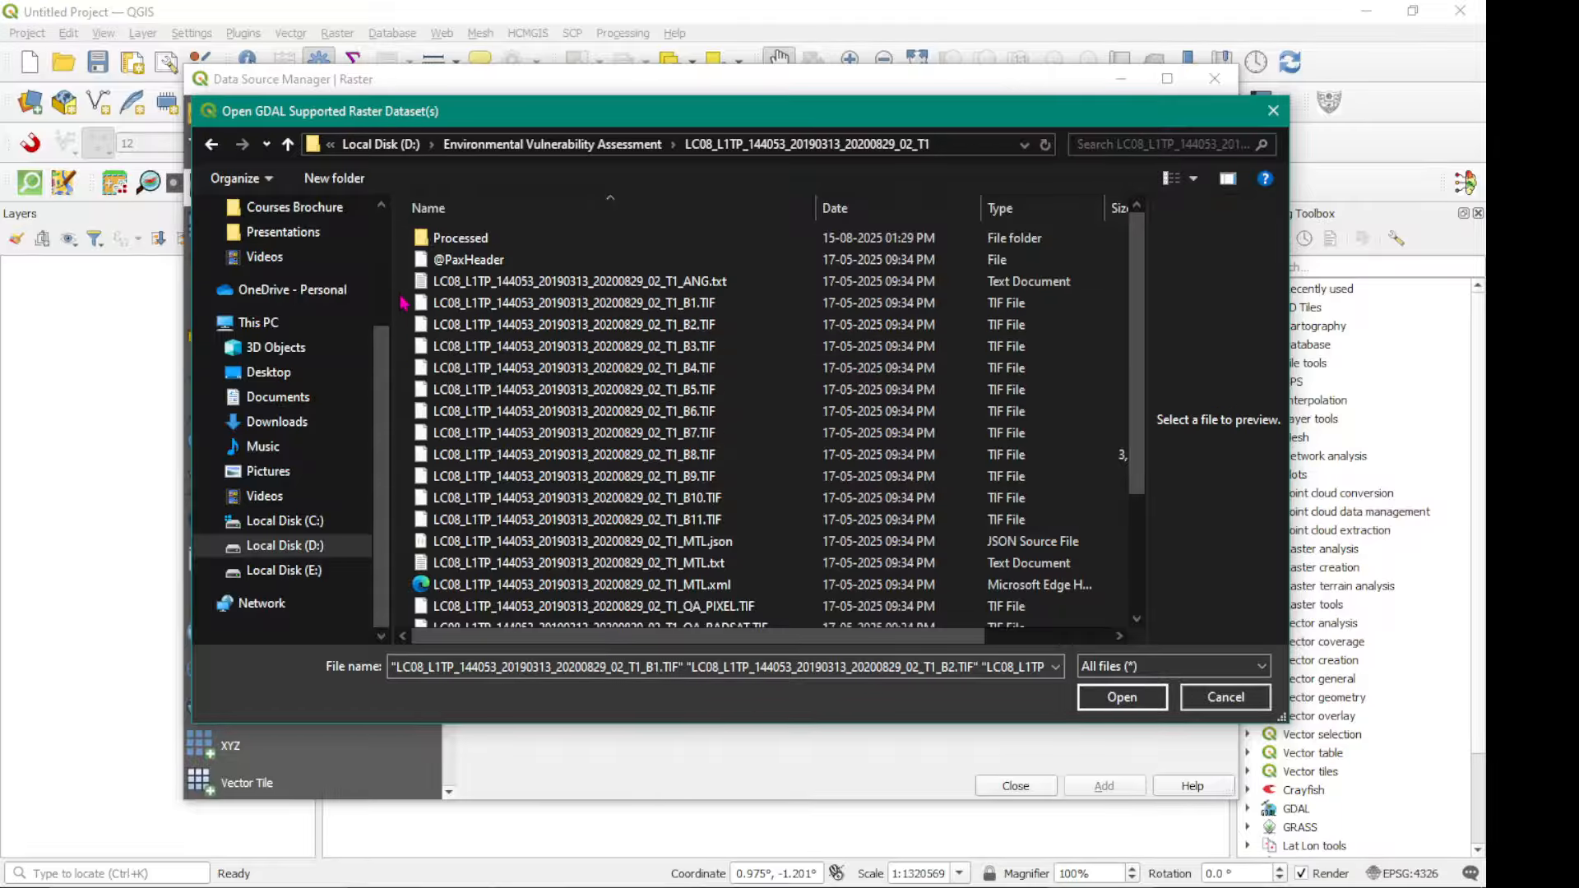
left_click_drag(404, 302, 539, 444)
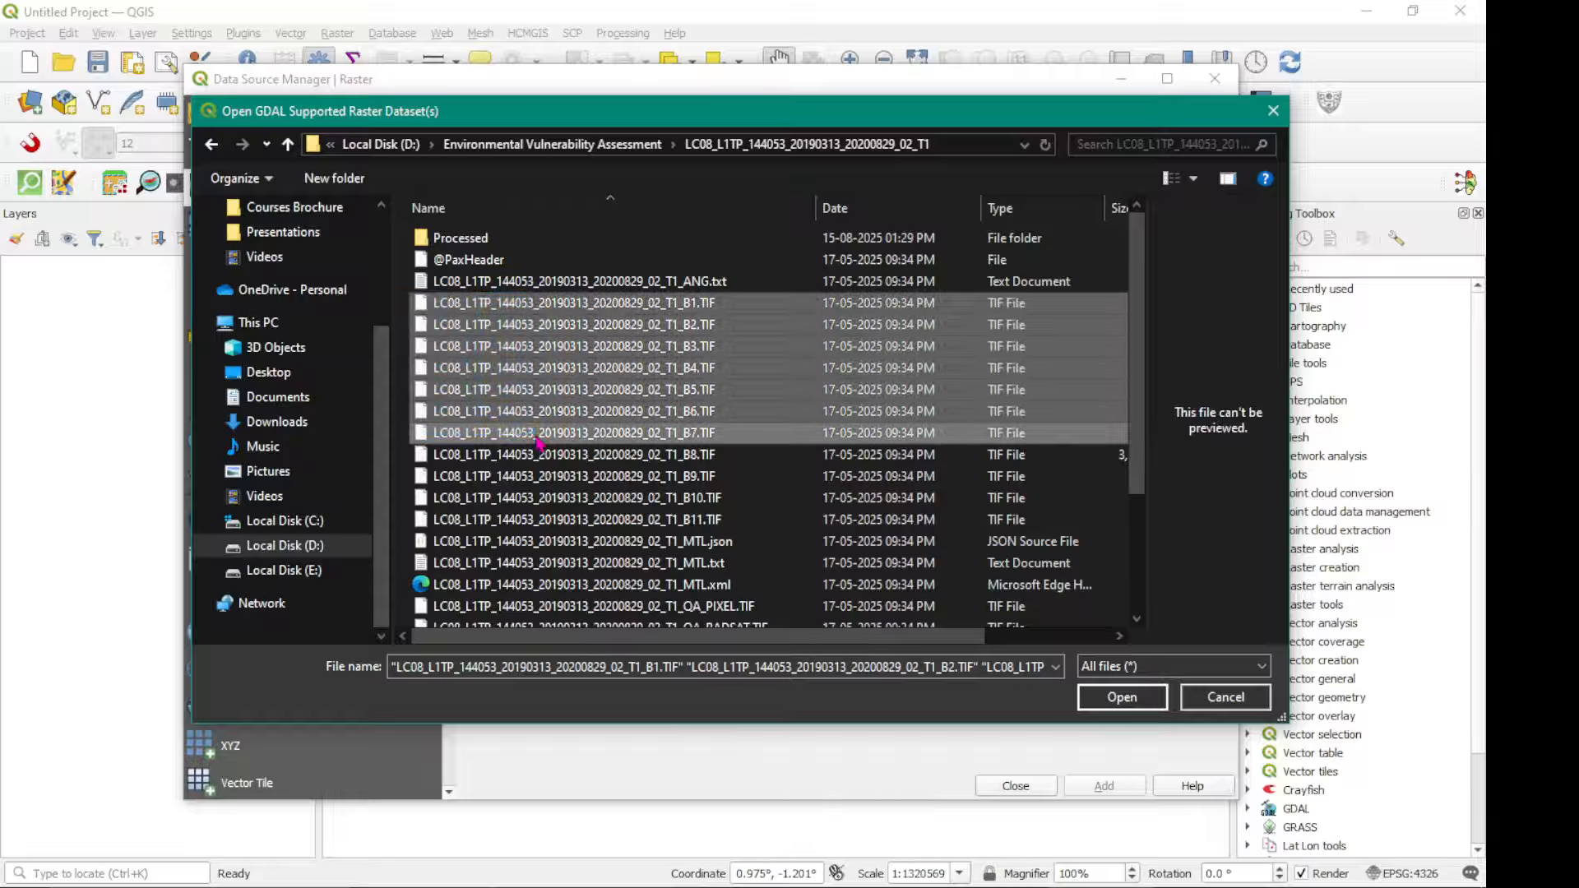
left_click(398, 313)
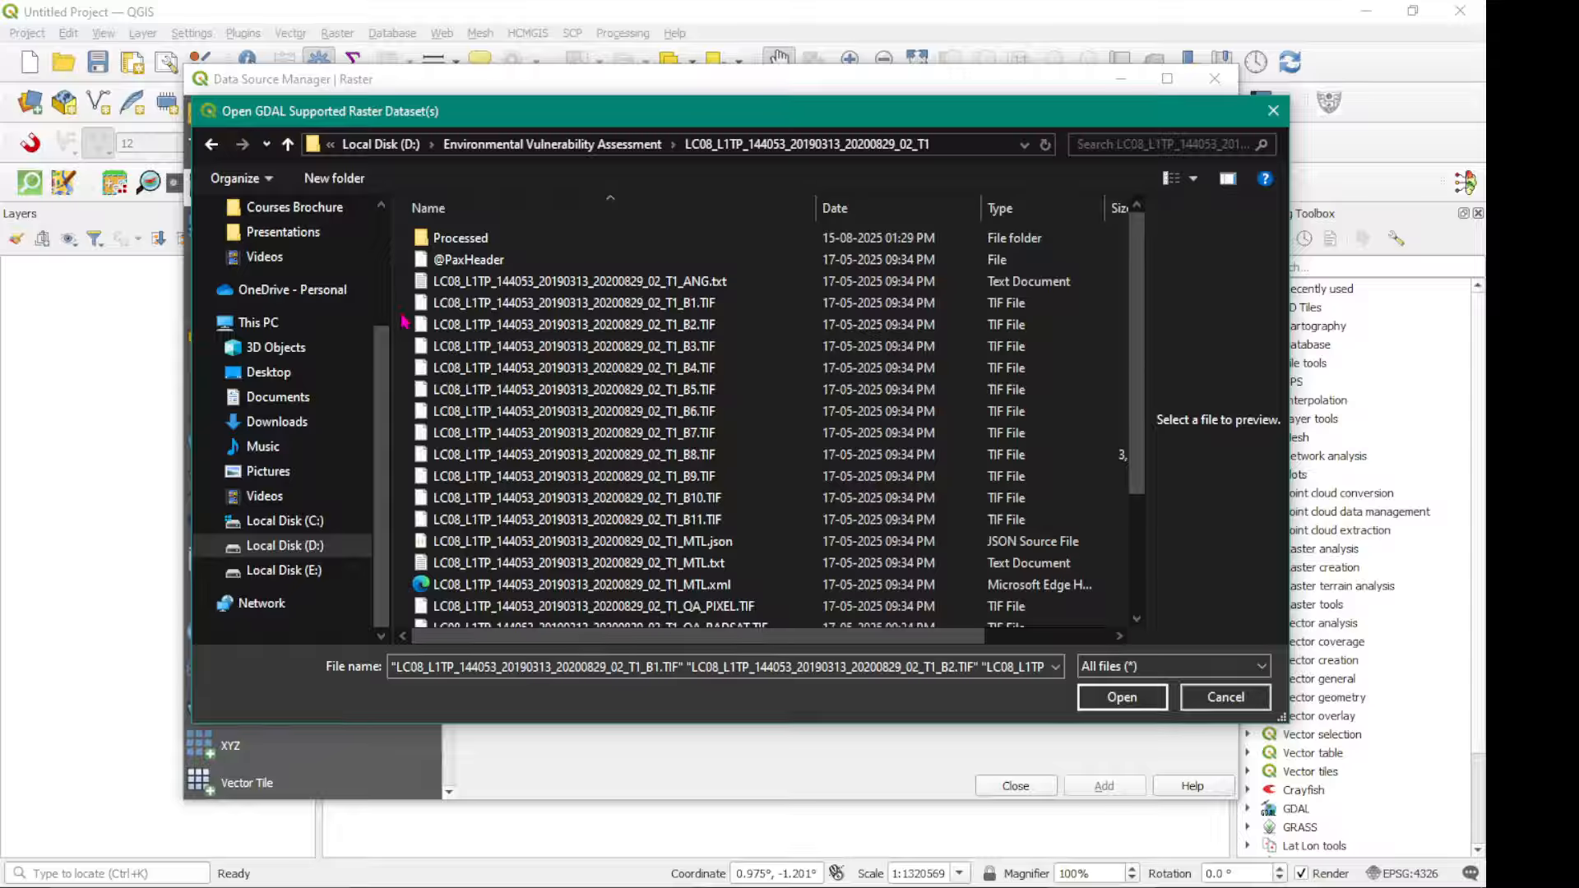
Select the seven band files B1.TIF through B7.TIF and open them as the raster datasets.
left_click(544, 309)
left_click(555, 331, "ctrl")
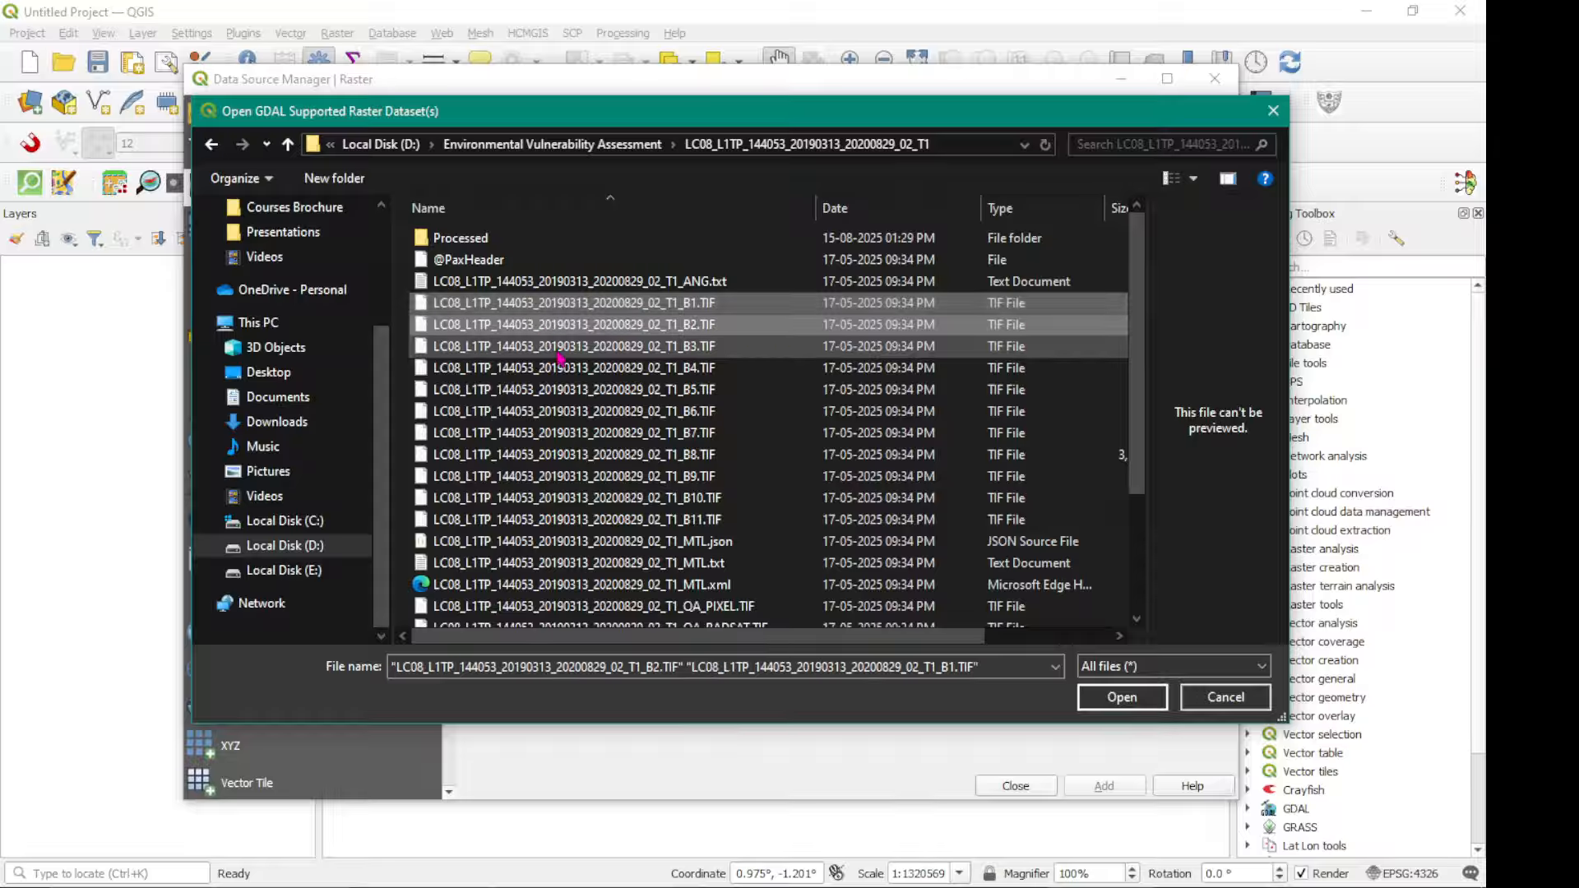
left_click(559, 346, "ctrl")
left_click(568, 368, "ctrl")
left_click(576, 389, "ctrl")
left_click(583, 411, "ctrl")
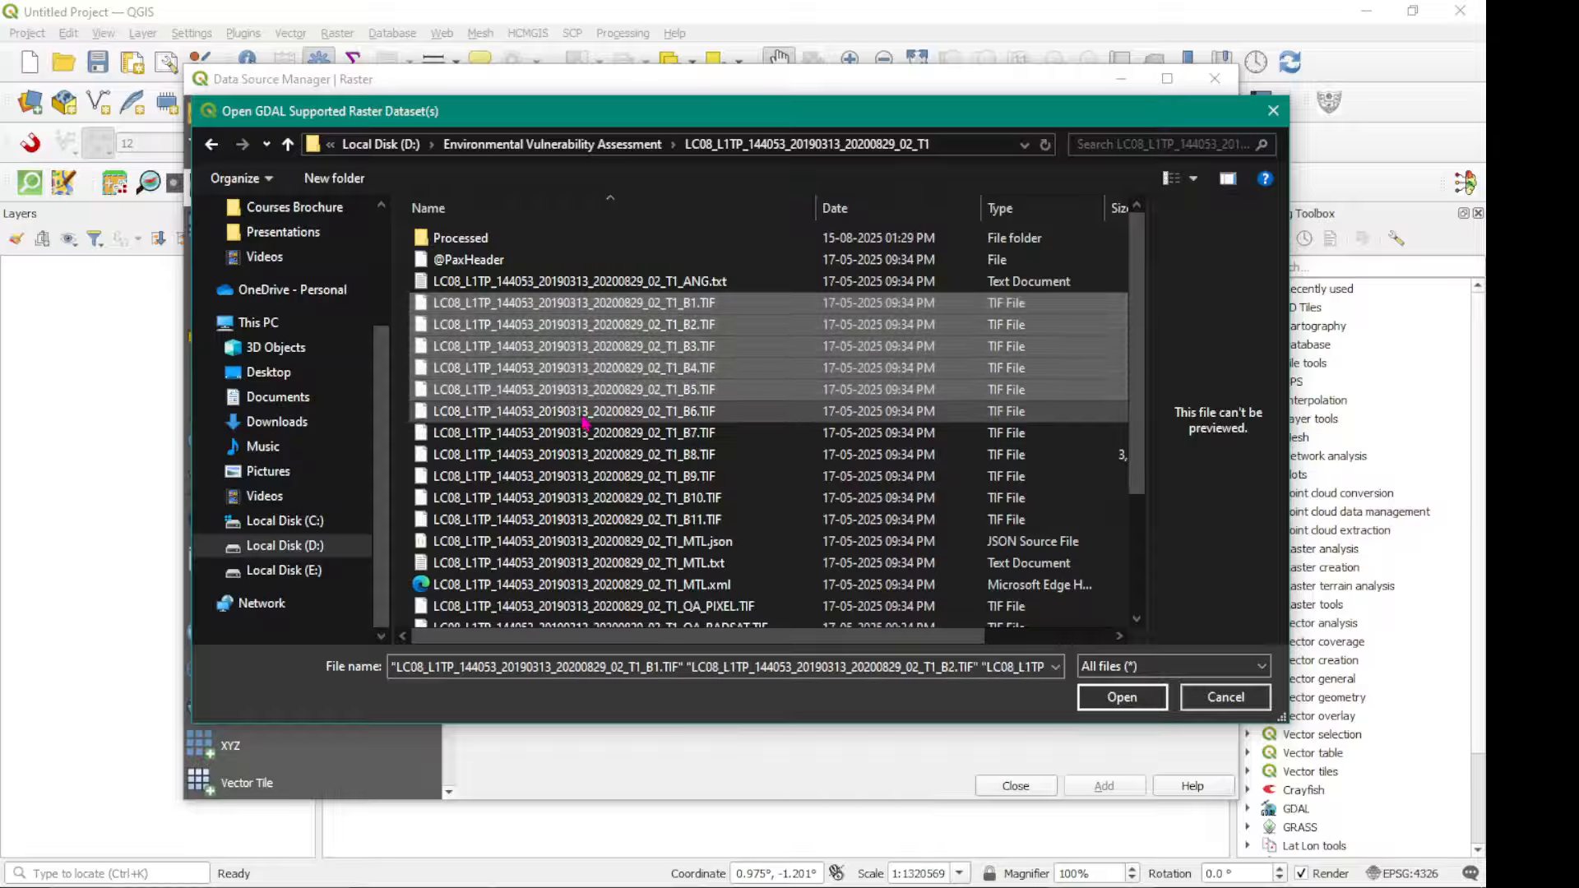
left_click(587, 434, "ctrl")
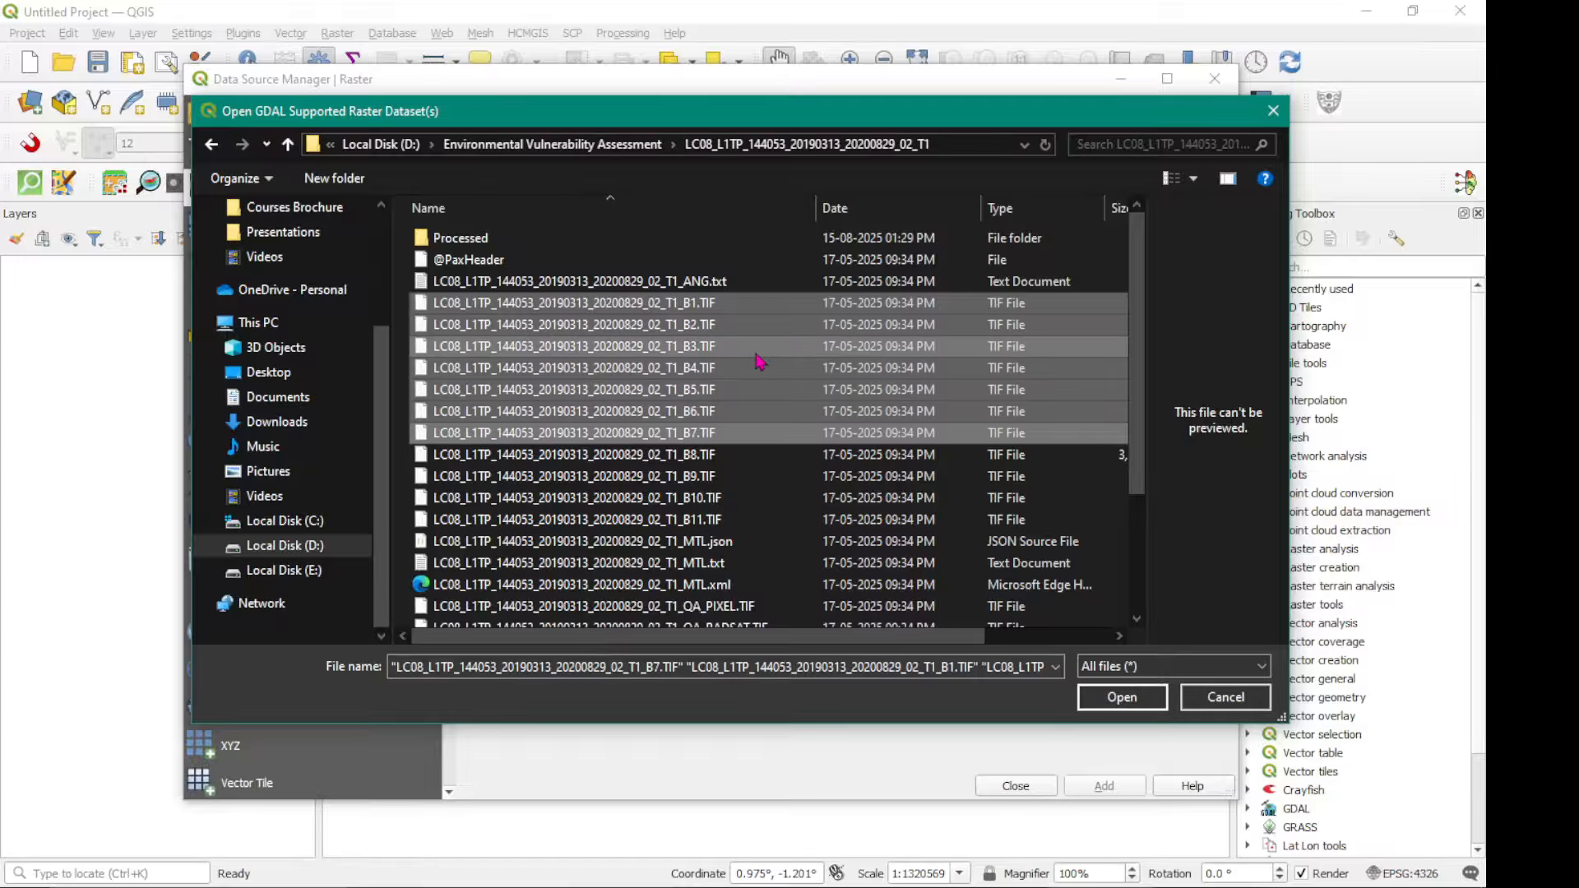
left_click(1106, 696)
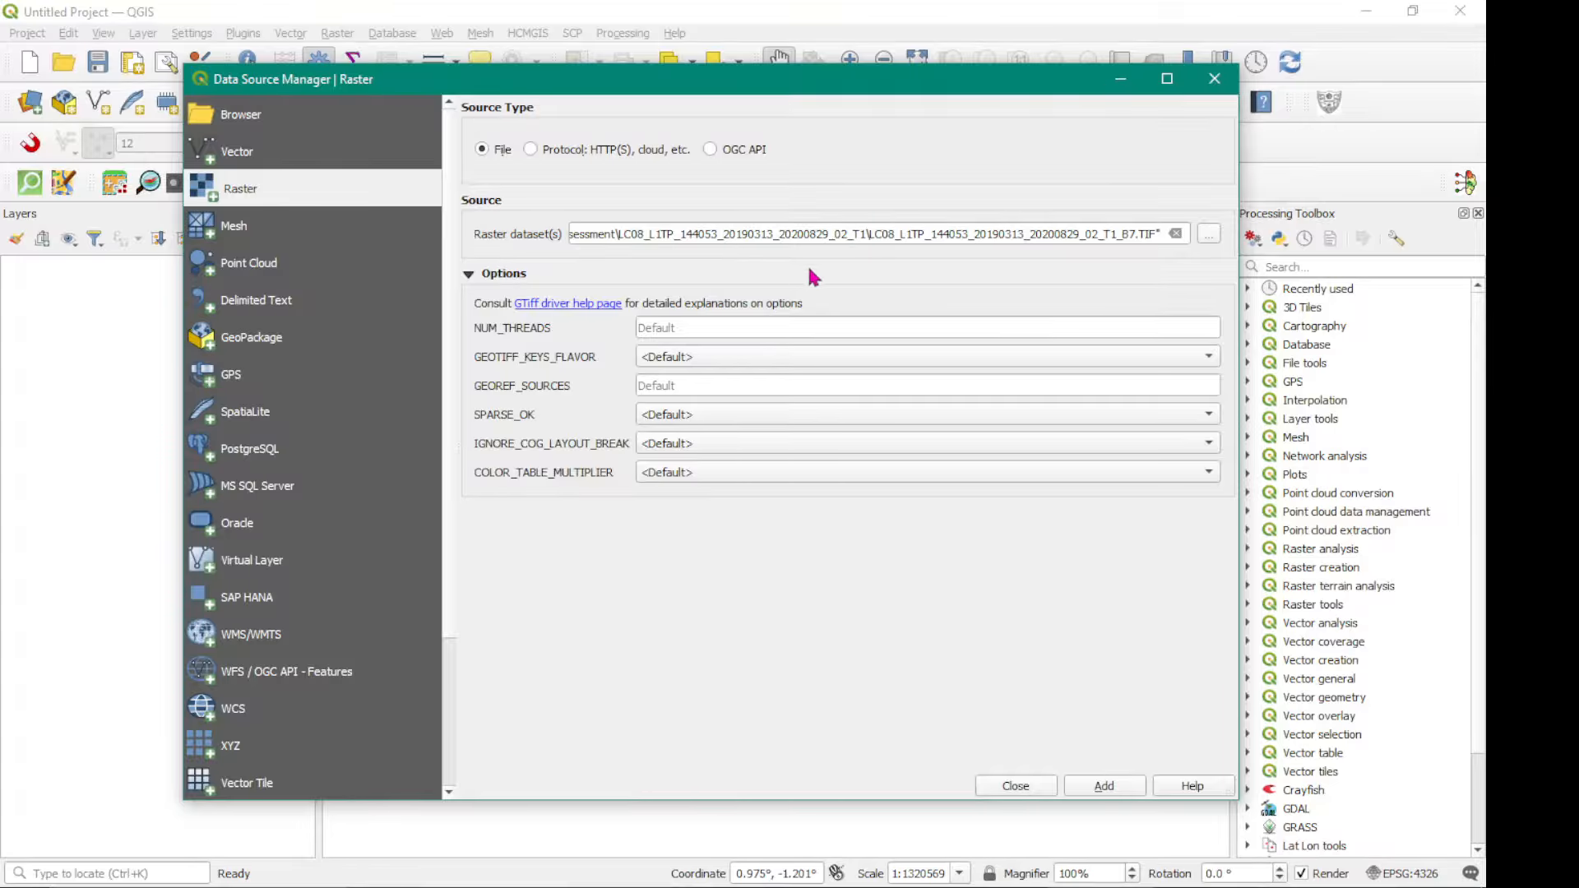
Add the selected band rasters to the project and close the Data Source Manager.
left_click_drag(740, 105, 1231, 491)
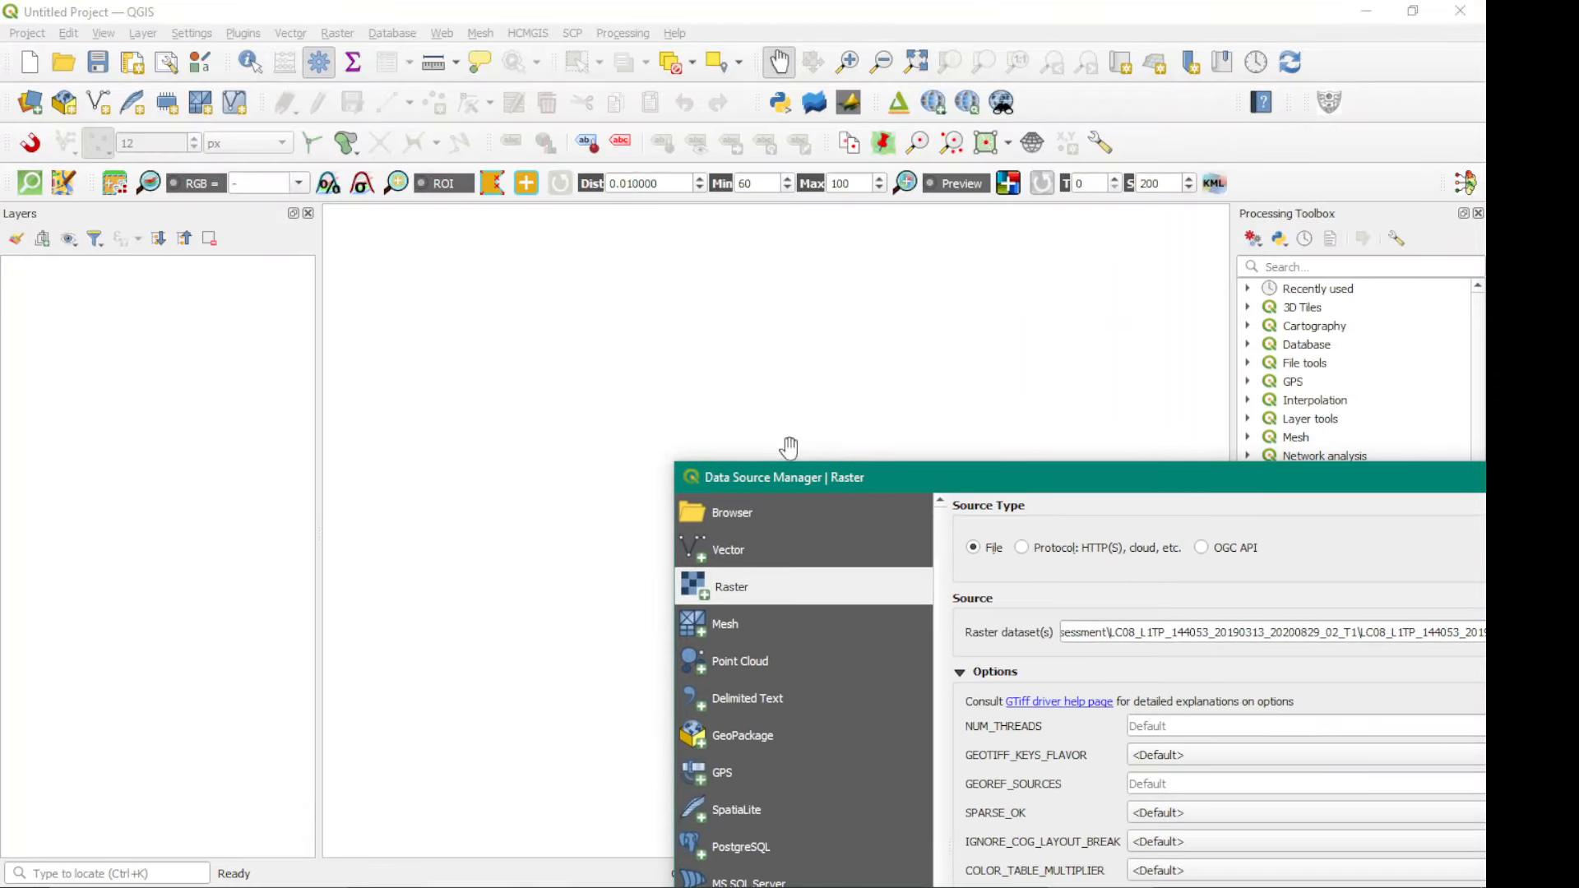
left_click_drag(1028, 487, 588, 93)
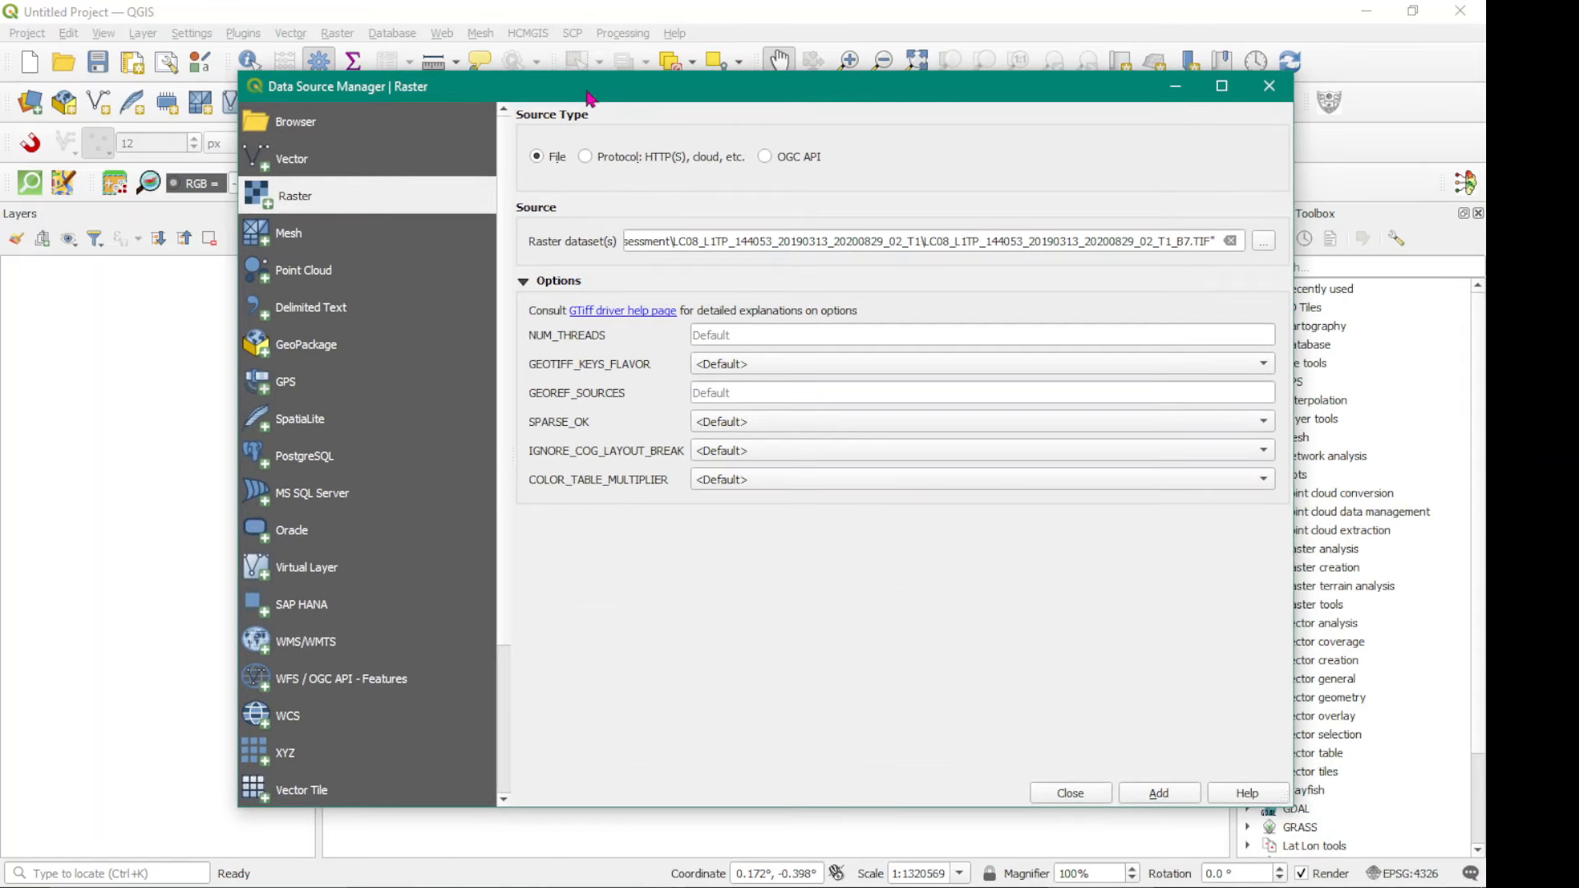
left_click(1159, 791)
left_click_drag(584, 97, 730, 559)
left_click_drag(853, 568, 676, 131)
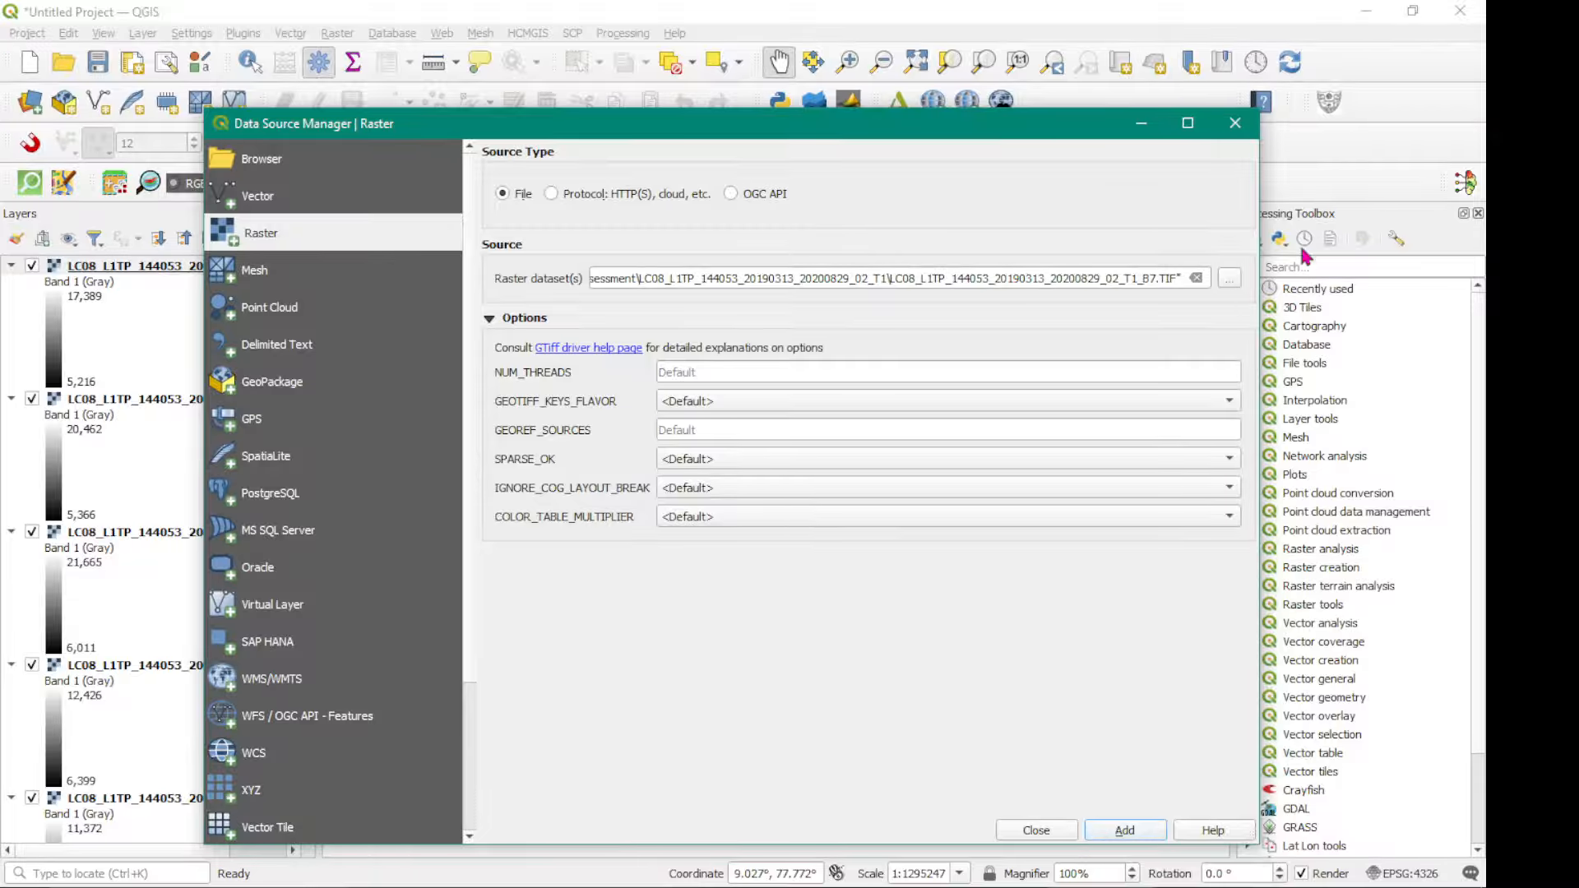
left_click(1234, 124)
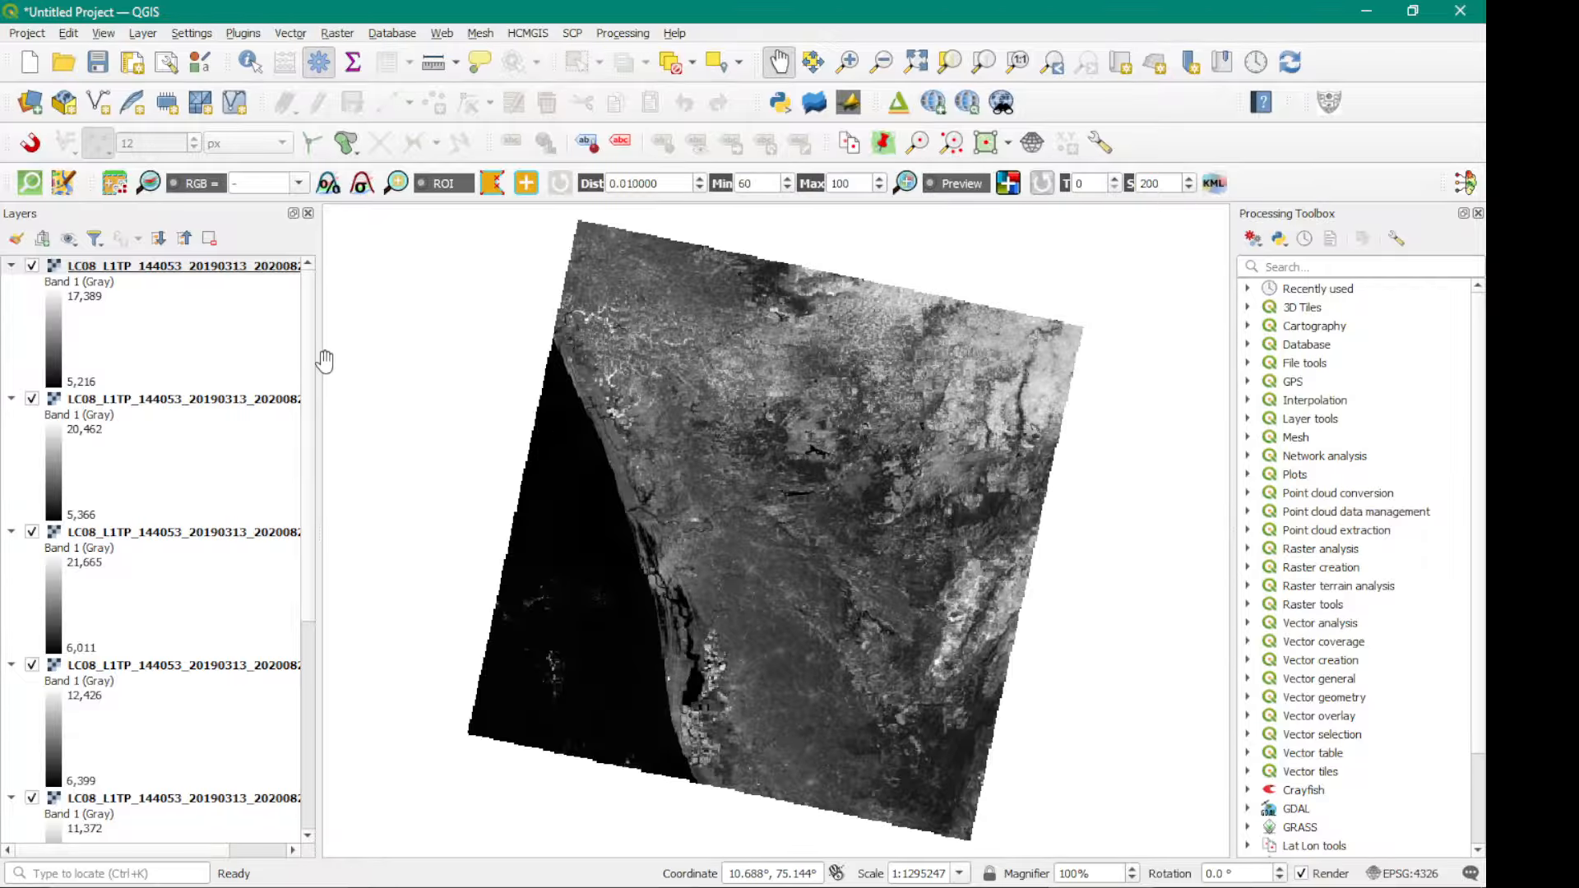
Widen the Layers panel just enough to show the full band layer names.
left_click_drag(319, 358, 546, 388)
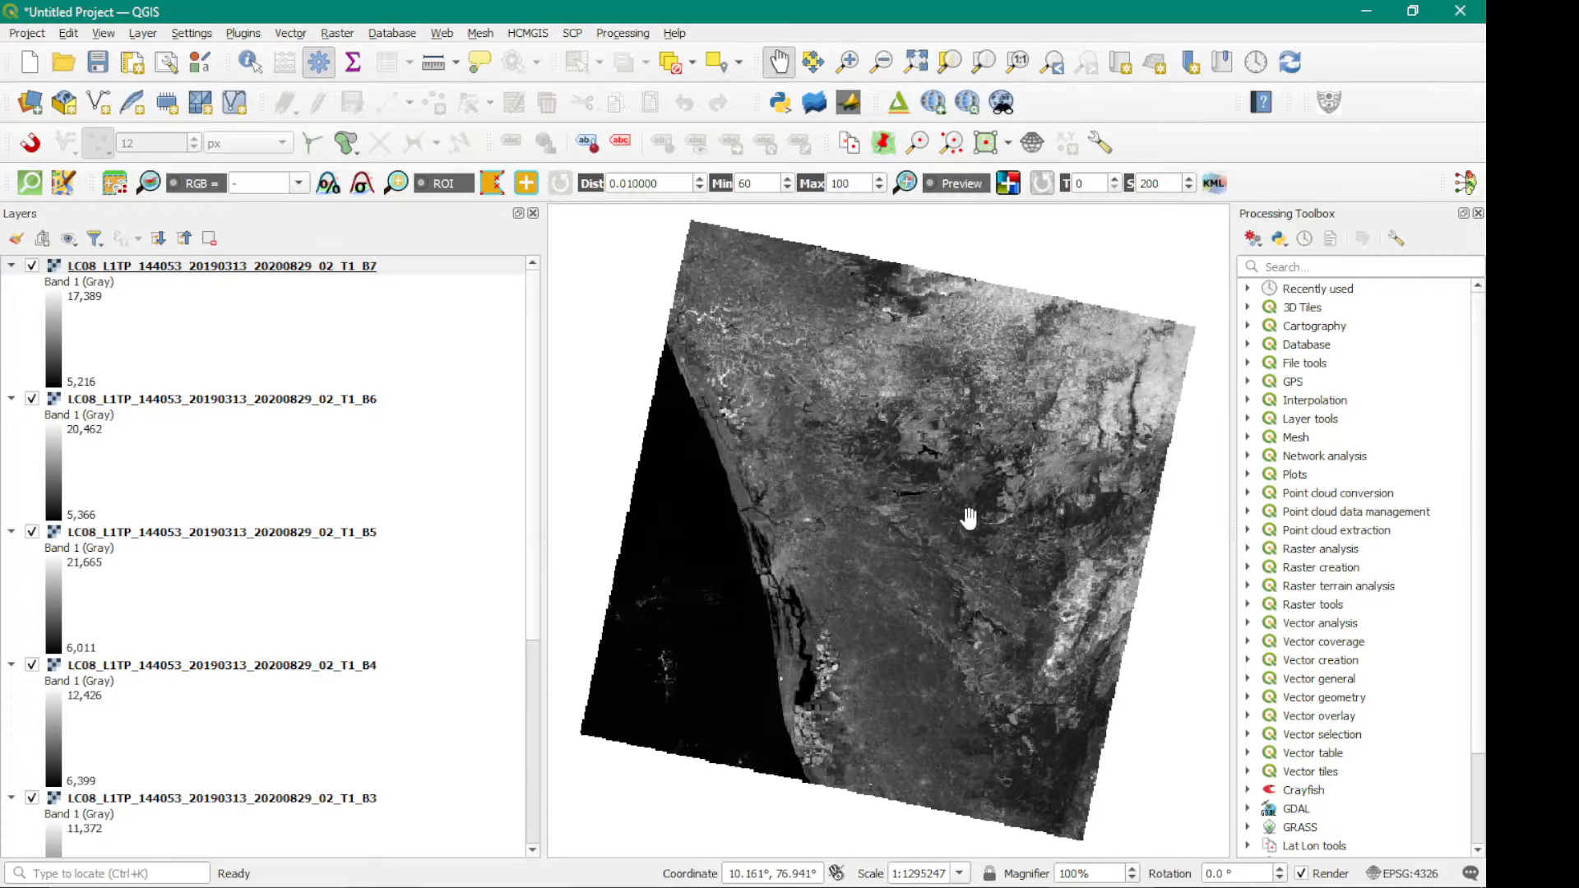
left_click(551, 486)
left_click_drag(539, 490, 403, 483)
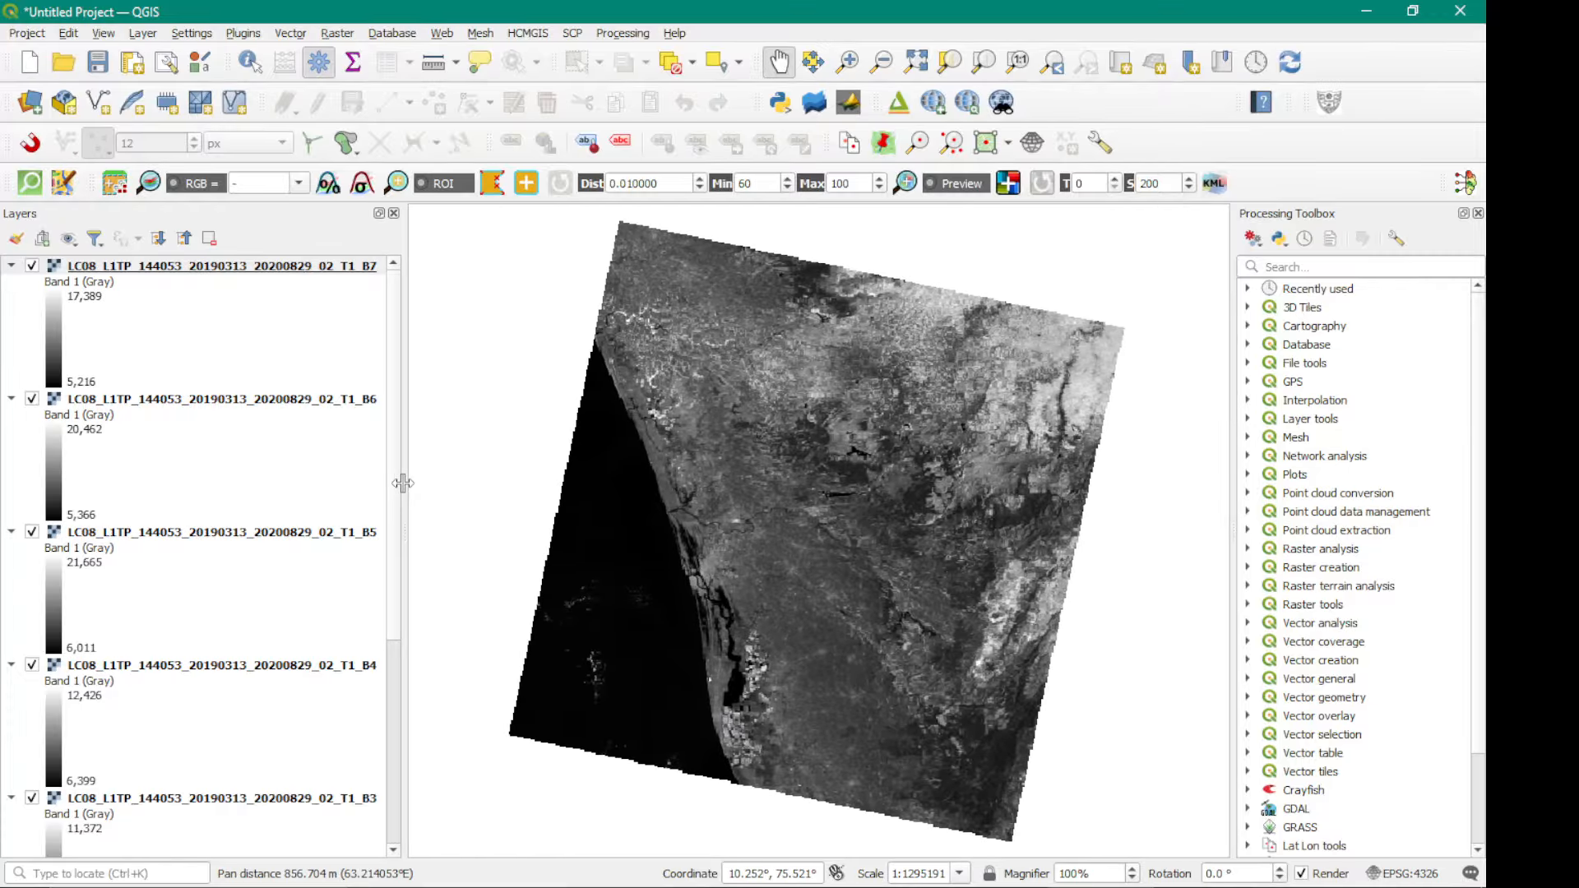
Hide the B7, B6, B5 and B4 layers one after another, toggling B7 and B6 repeatedly to compare the bands.
left_click(32, 266)
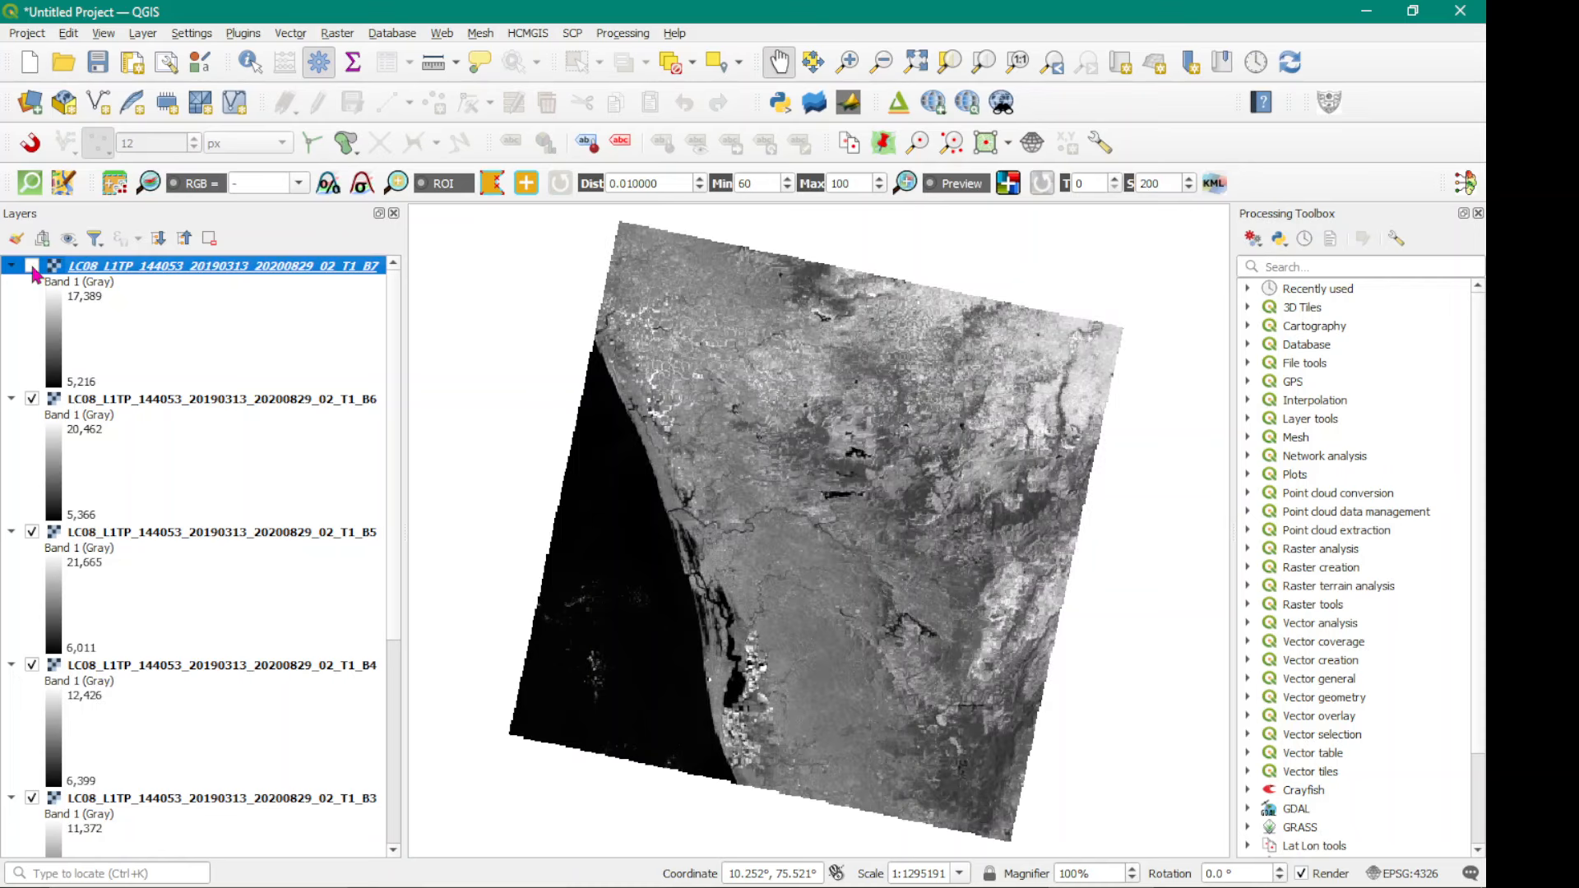
left_click(32, 267)
left_click(32, 266)
left_click(32, 267)
left_click(32, 266)
left_click(32, 400)
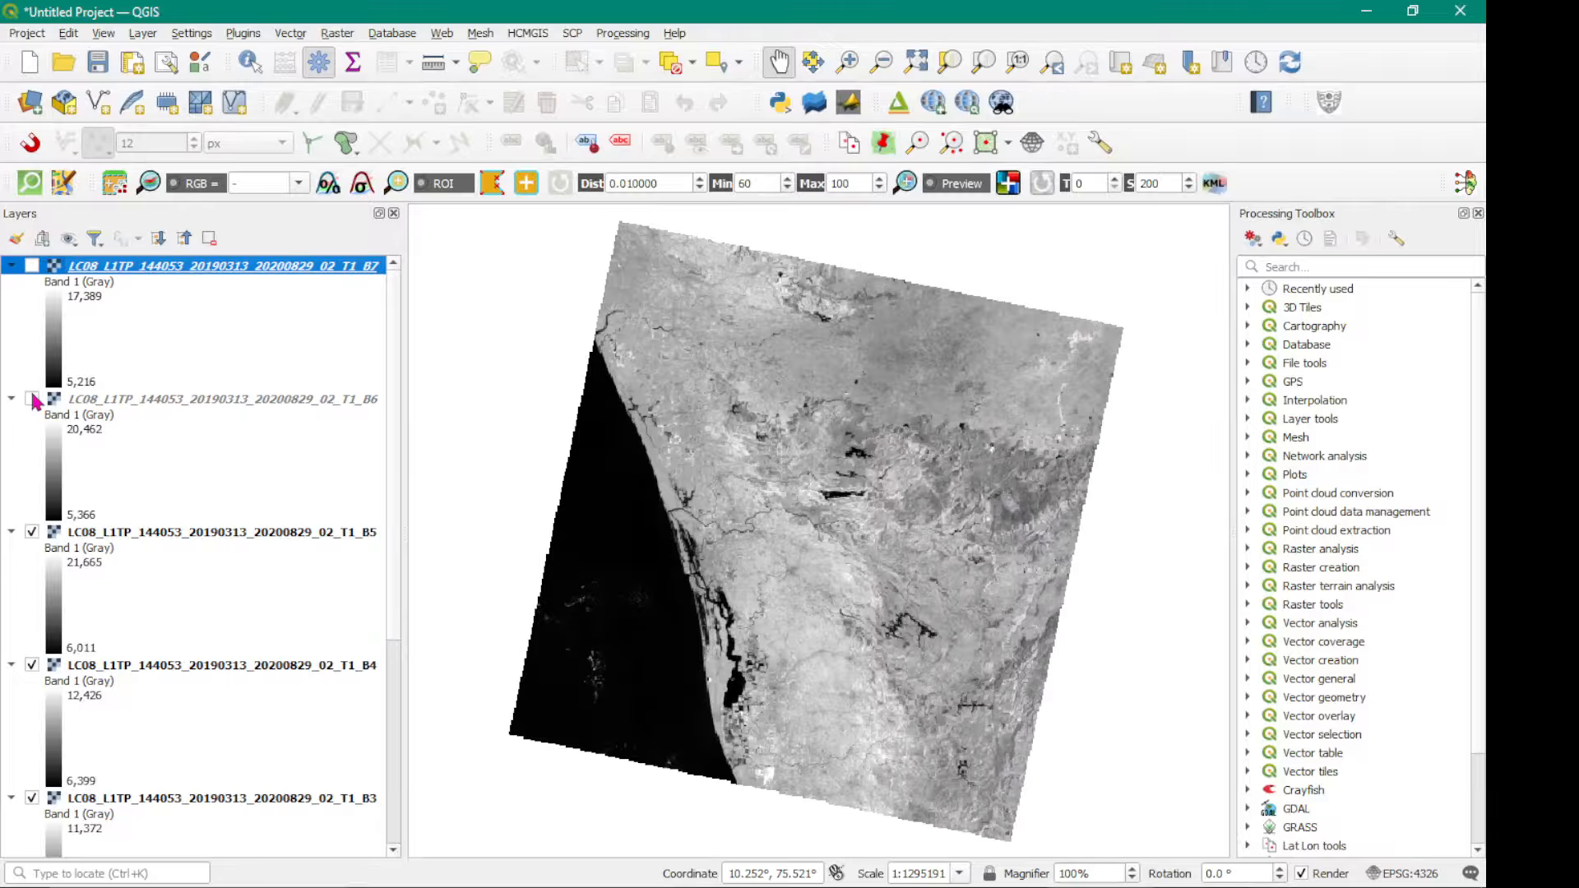
left_click(32, 399)
left_click(32, 400)
left_click(32, 532)
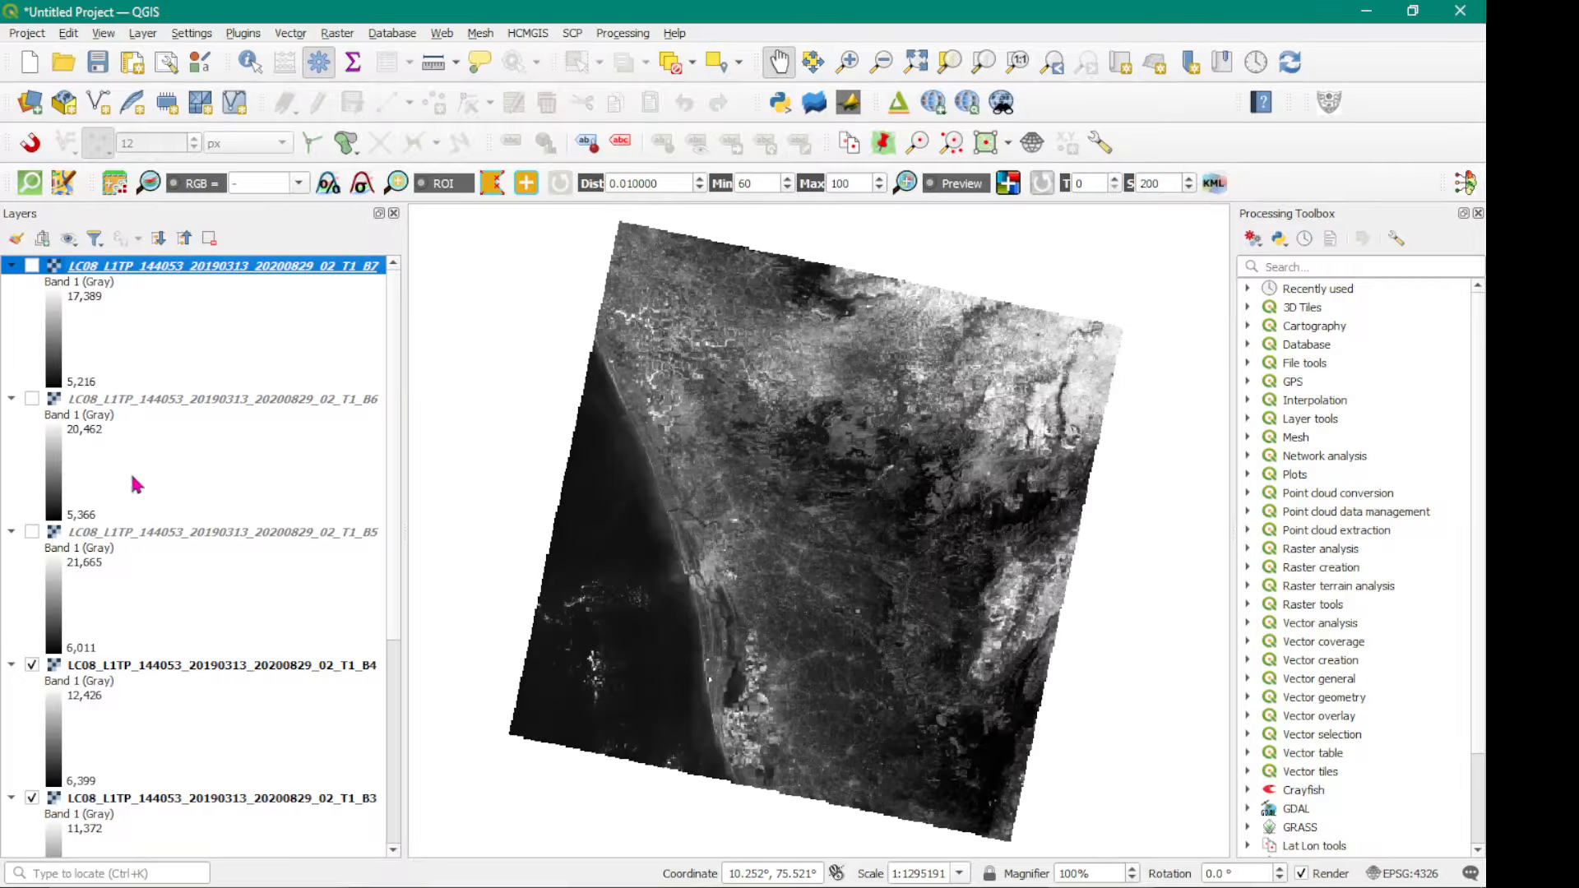
left_click(31, 666)
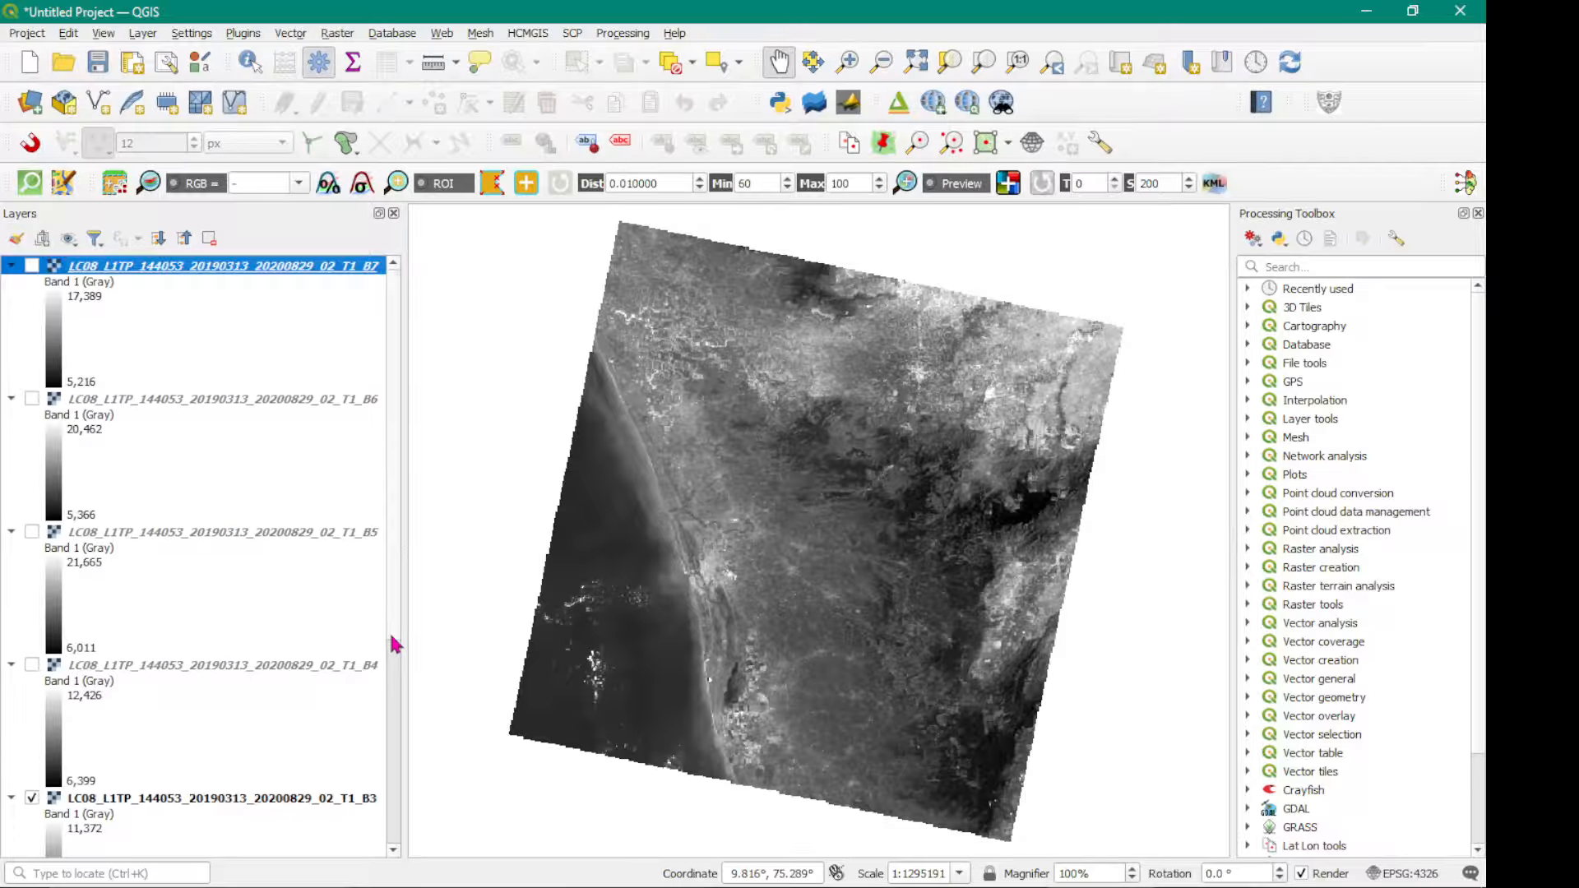
Hide the B3 and B2 layers in turn to view the lower bands down to B1.
scroll(394, 644, "down", 3)
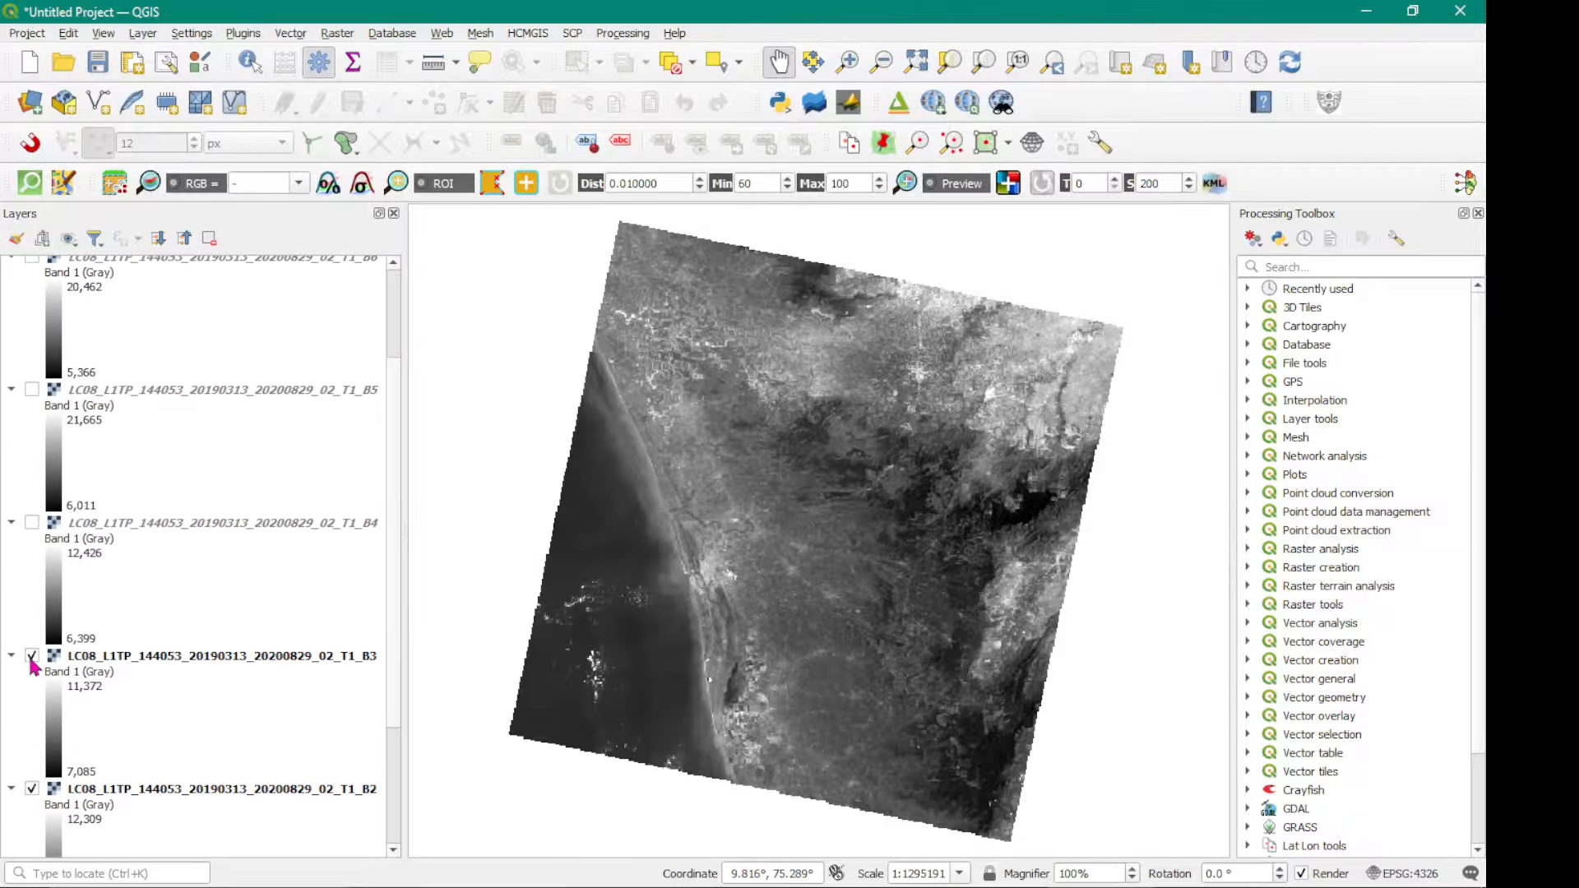
left_click(32, 656)
left_click(32, 656)
scroll(73, 686, "down", 3)
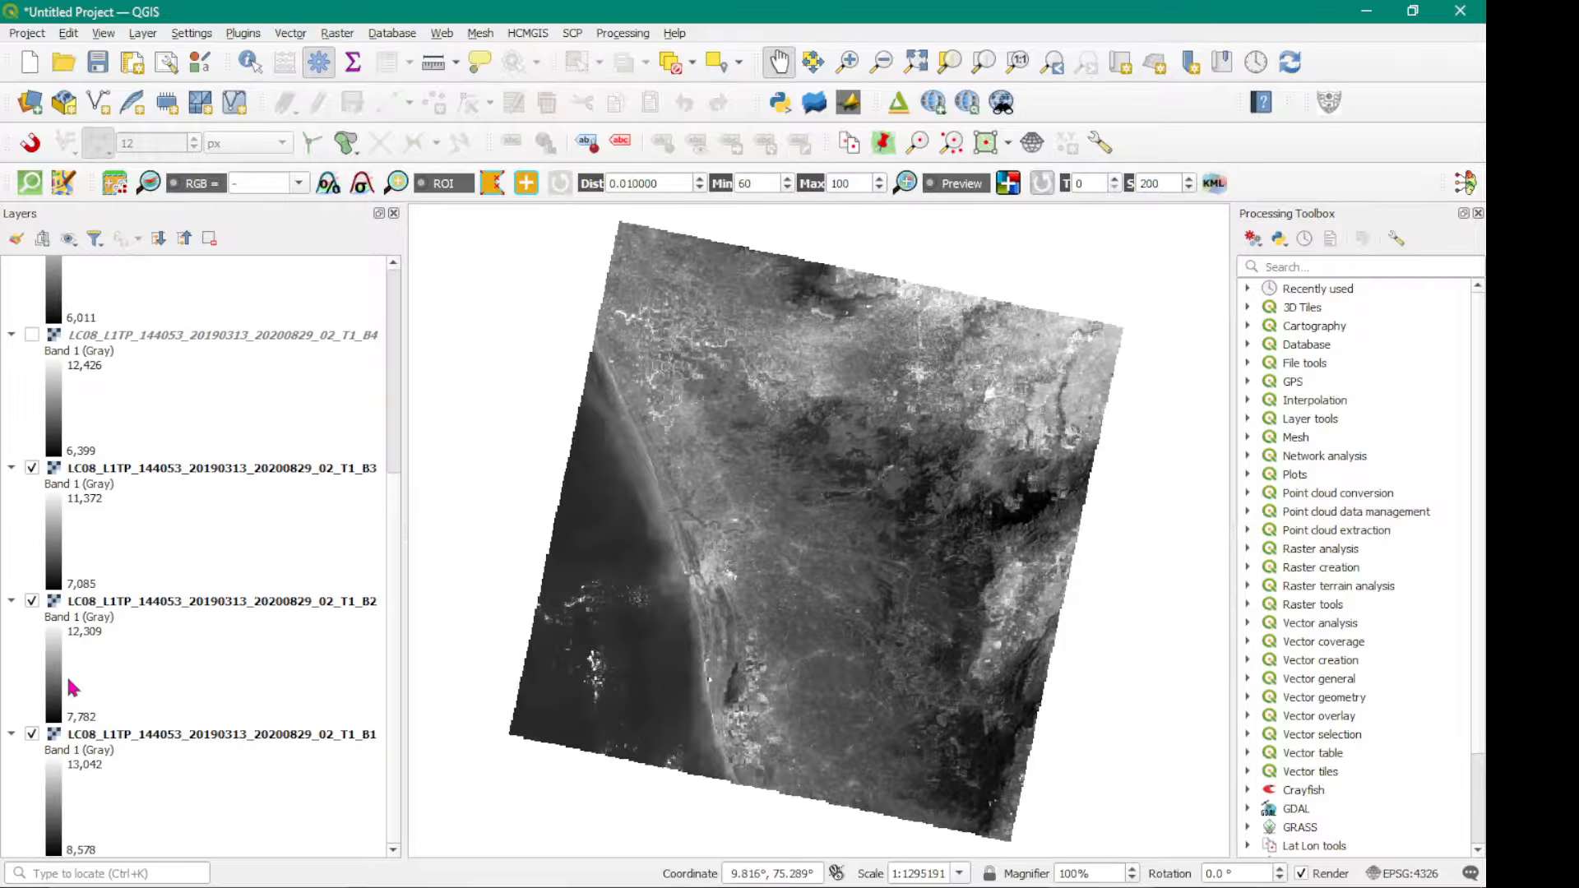
left_click(32, 468)
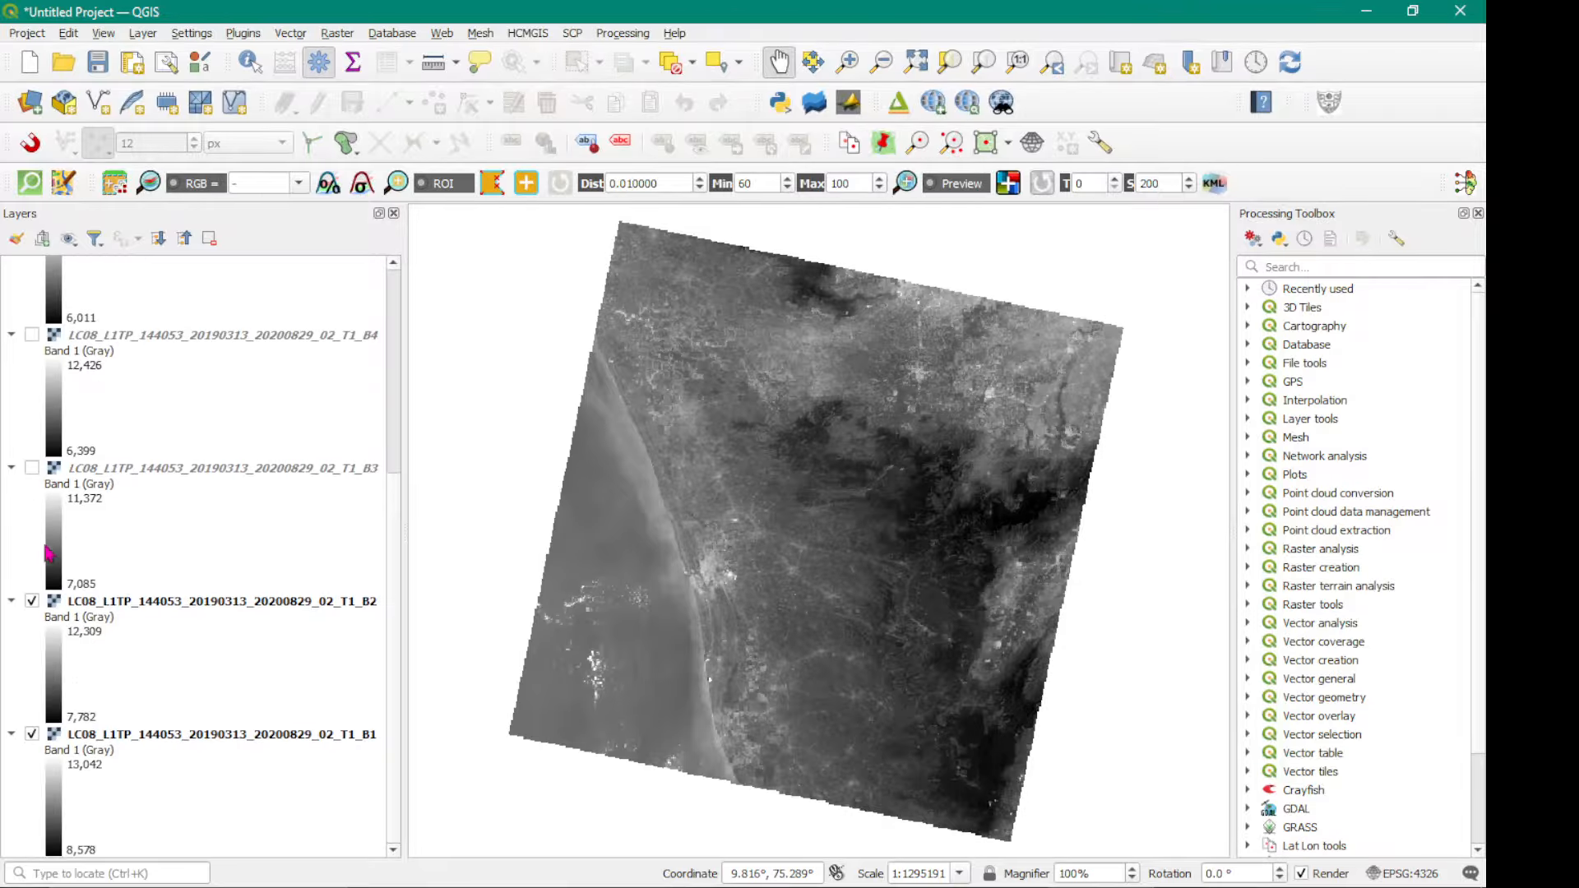
left_click(32, 601)
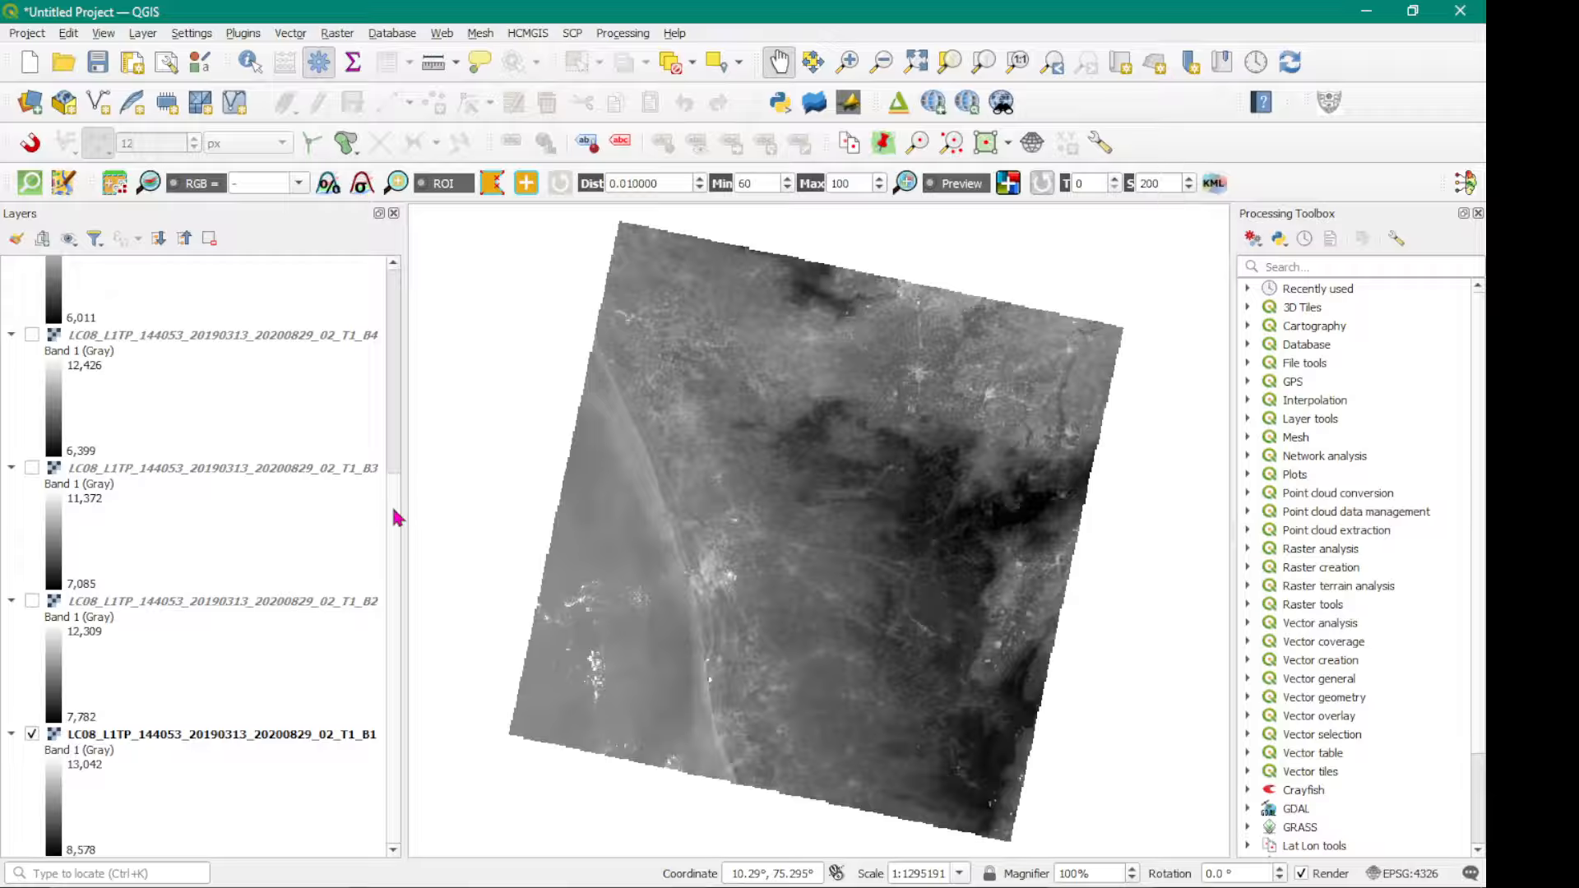
Make the hidden B2, B3, B7, B6, B5 and B4 layers visible again so all seven bands are shown.
left_click(32, 601)
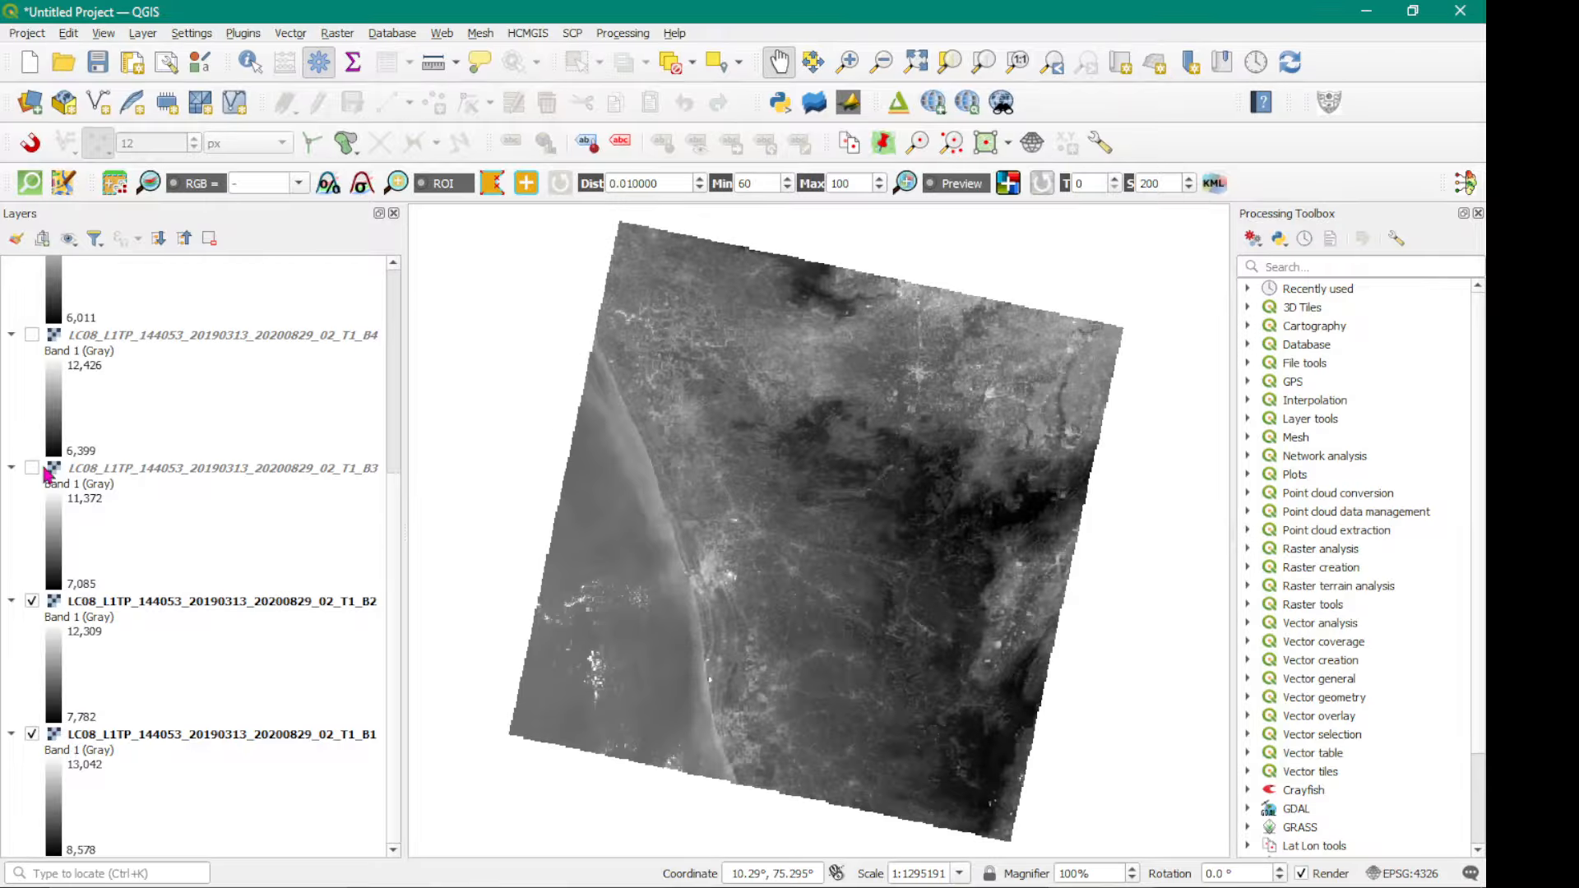
left_click(32, 468)
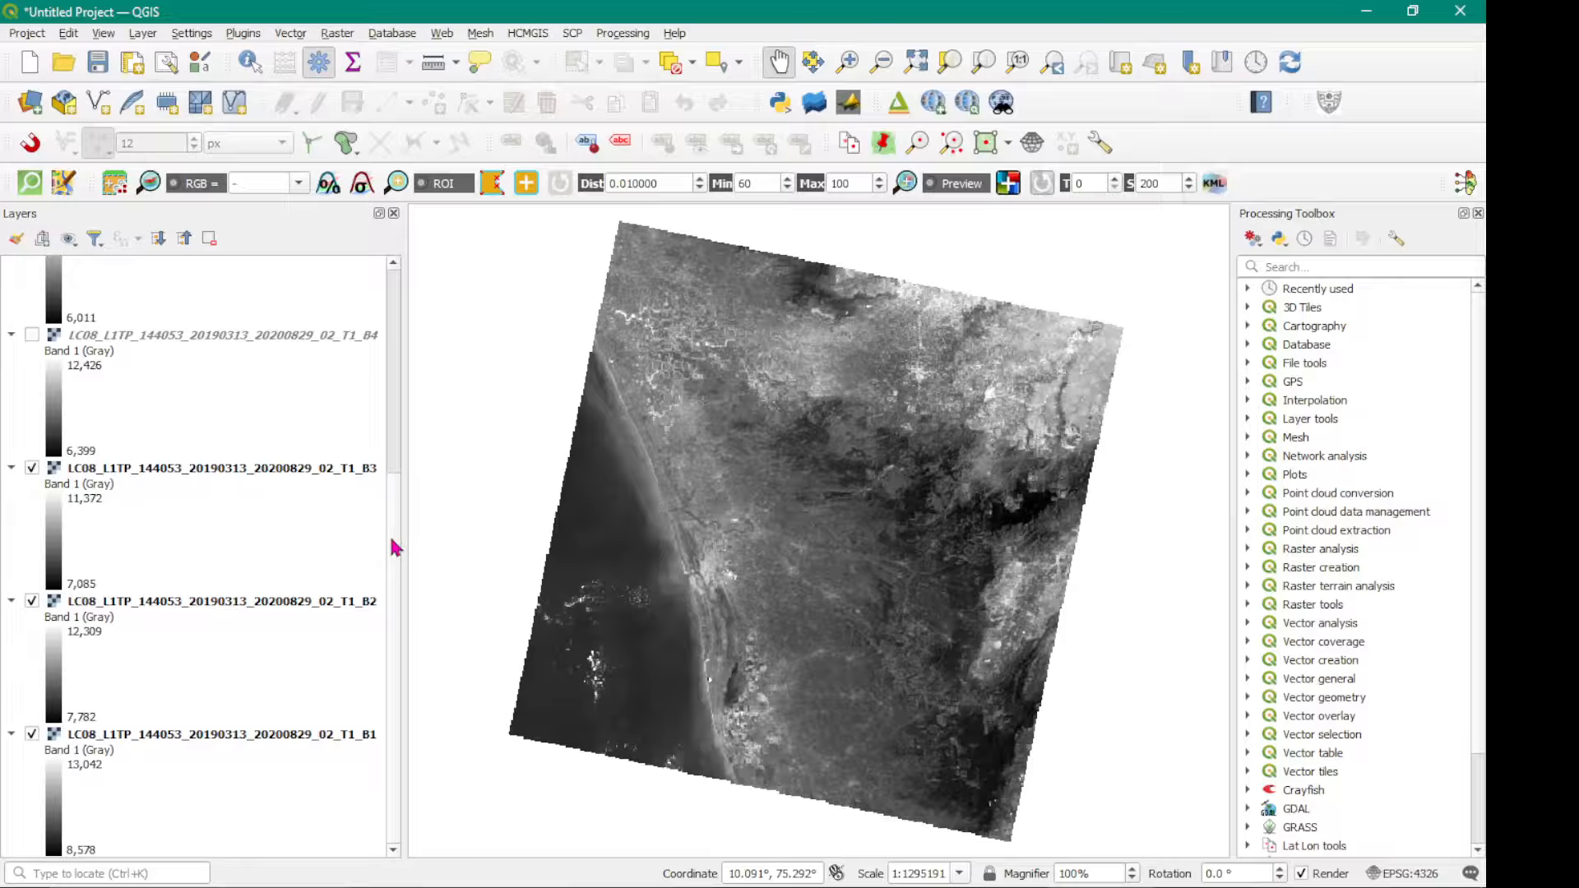
left_click_drag(394, 542, 393, 333)
left_click(32, 266)
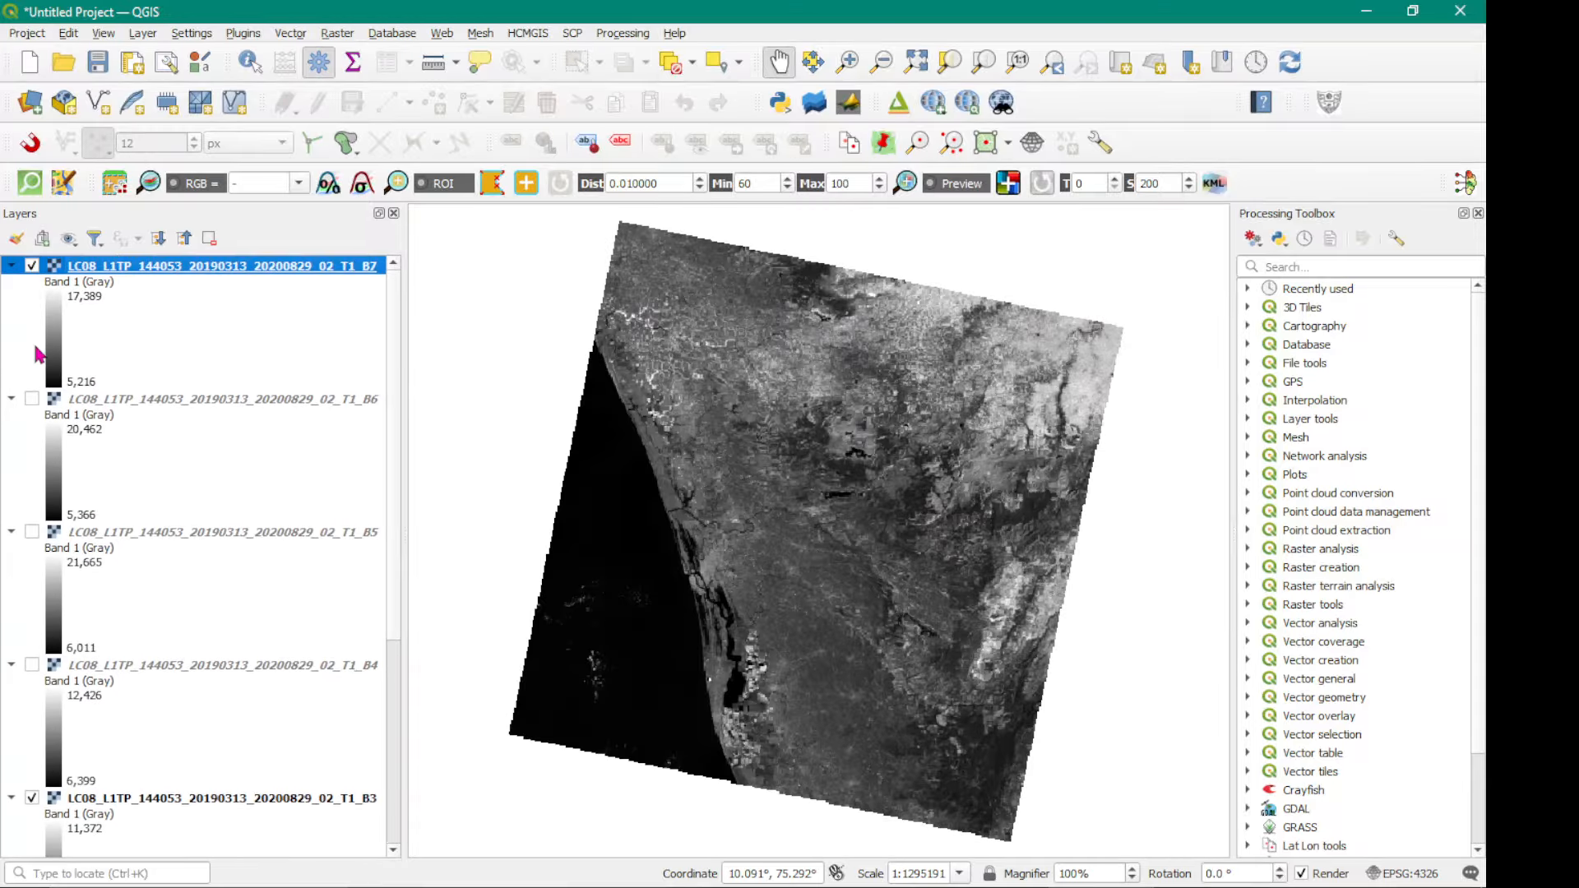
left_click(32, 399)
left_click(32, 532)
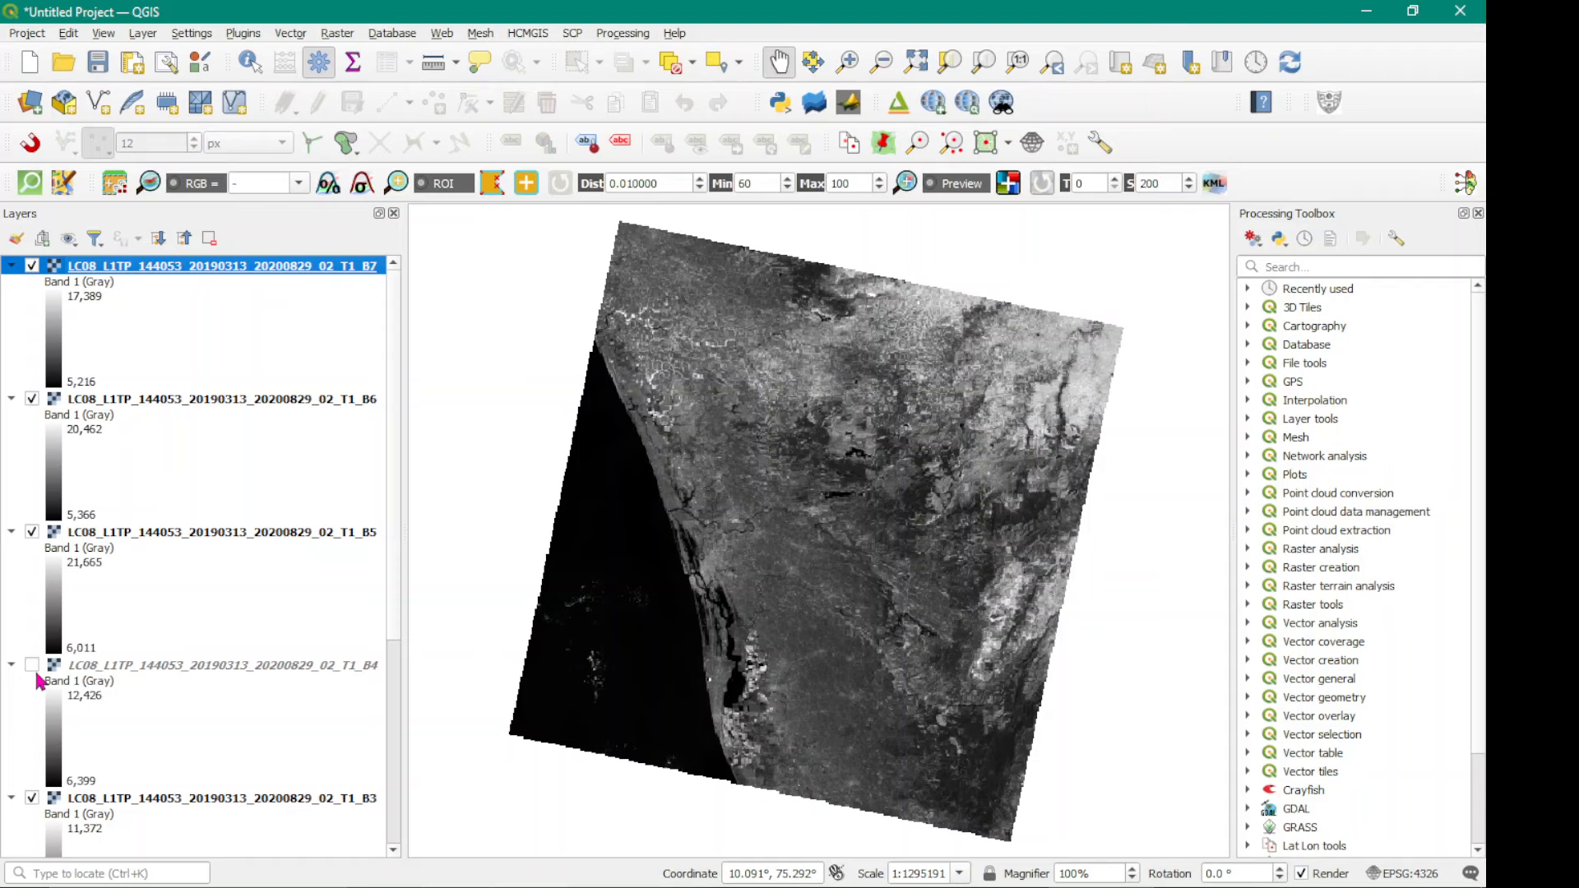
left_click(32, 665)
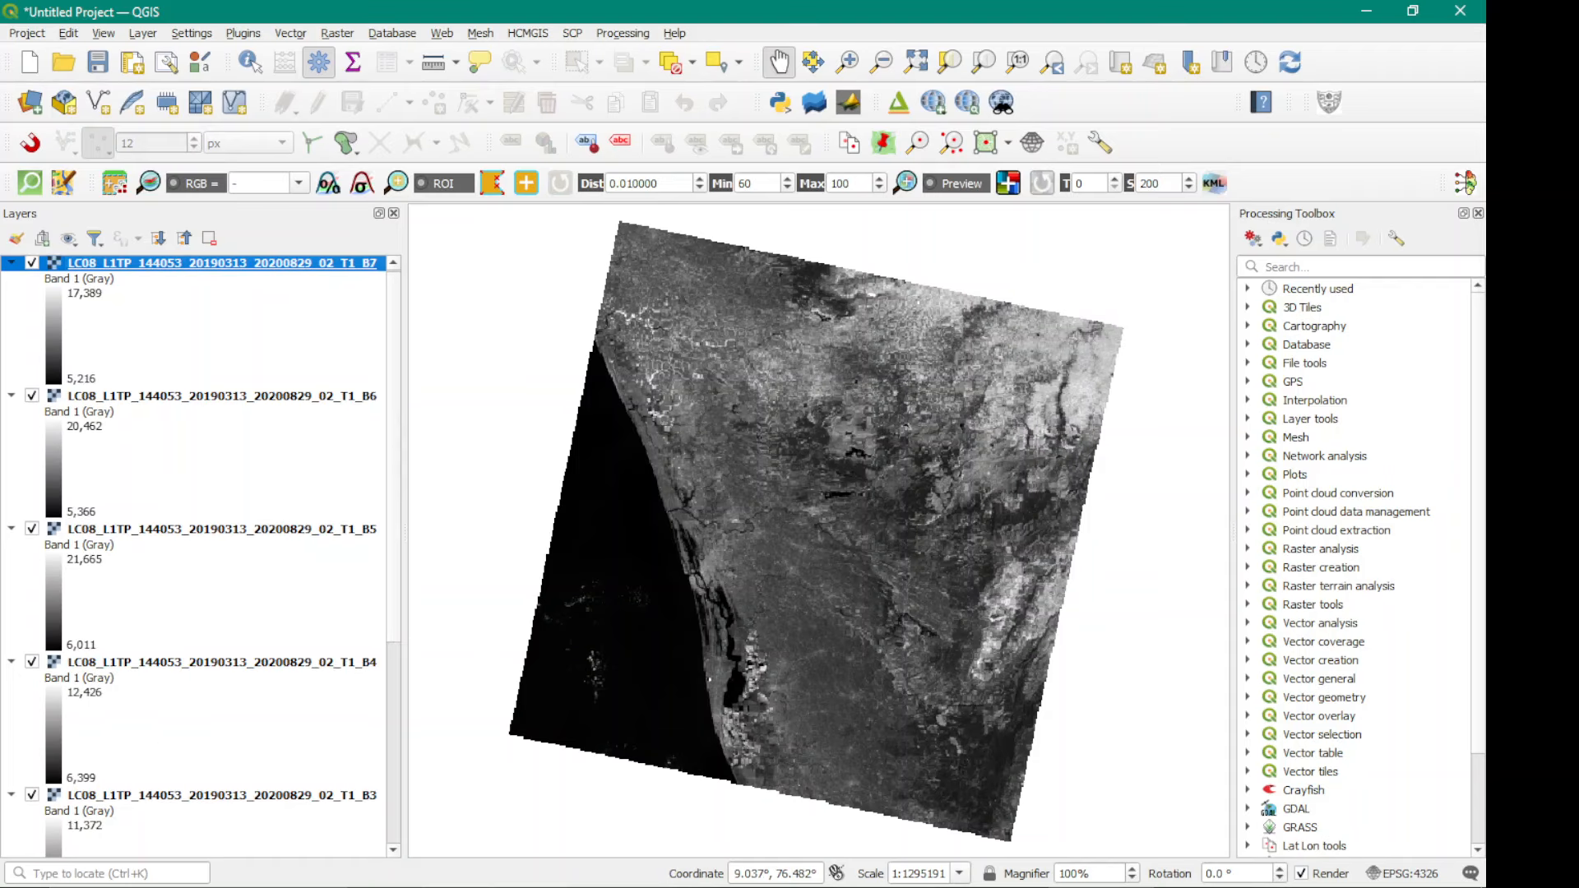
Switch to the Google Meet window, open the in-call messages to check the chat, and return to QGIS.
left_click(827, 863)
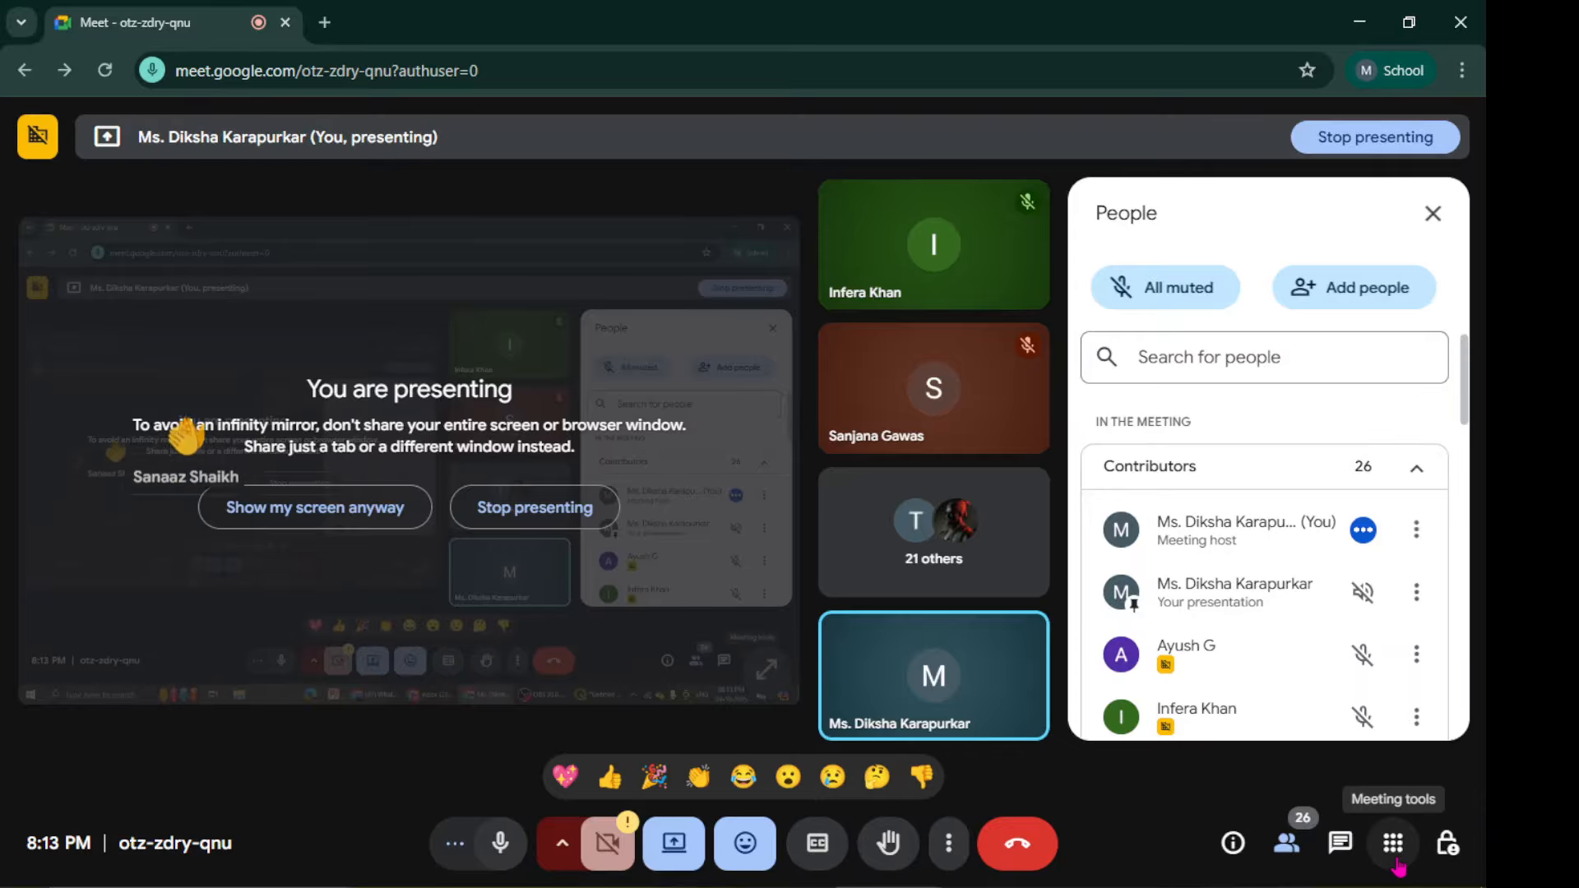
left_click(1347, 852)
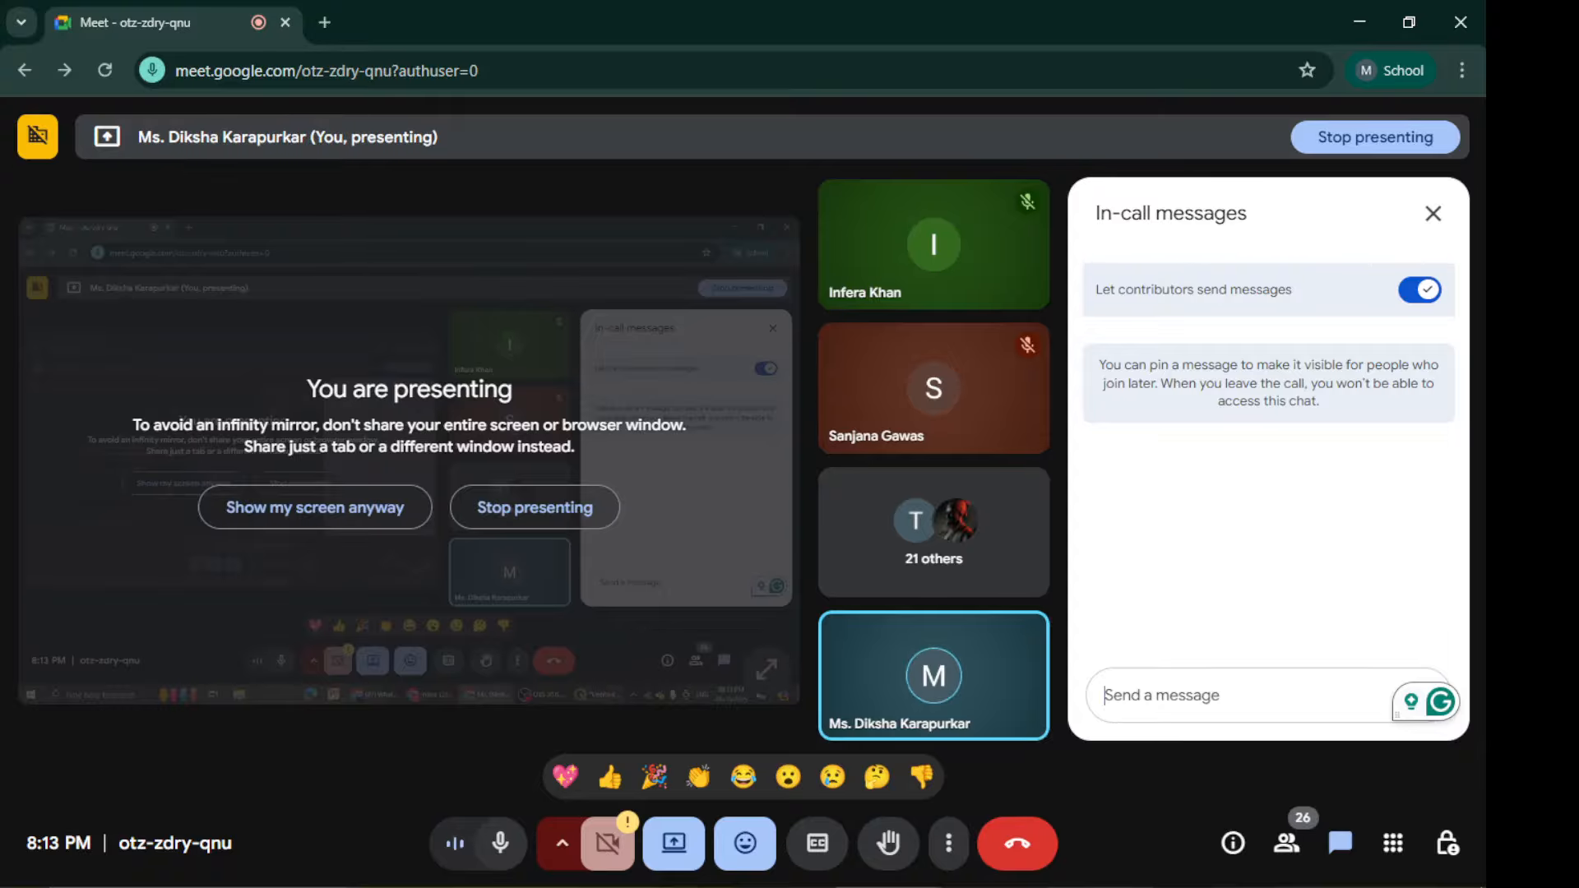
left_click(1124, 887)
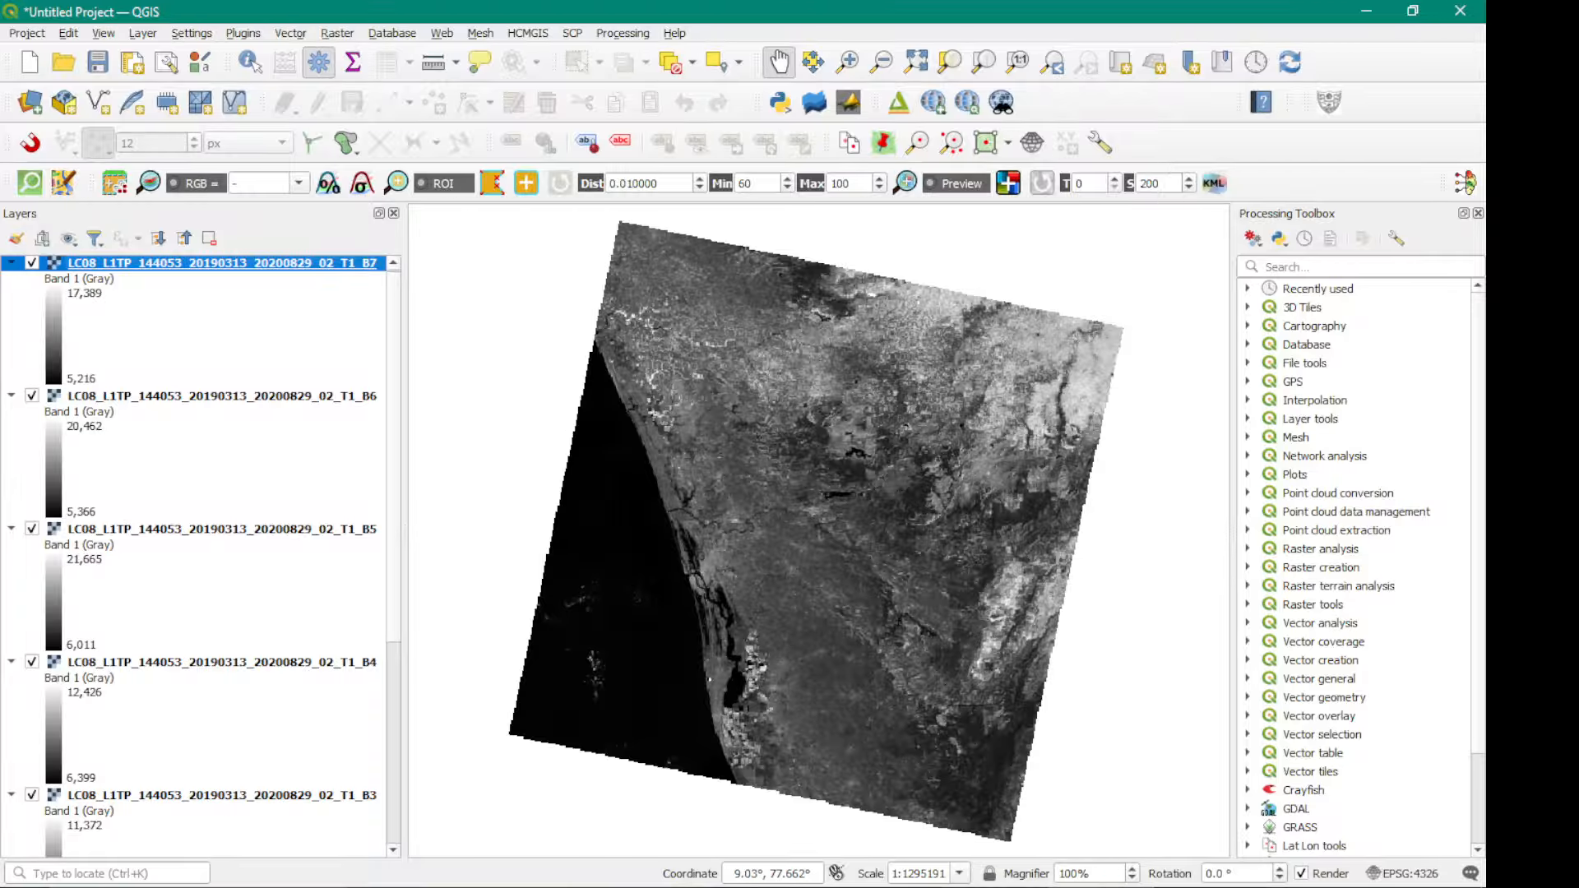
key("alt+Tab")
key("alt+Tab")
Open the Build Virtual Raster tool and choose all seven Landsat bands, B1 to B7, as input layers.
left_click(336, 33)
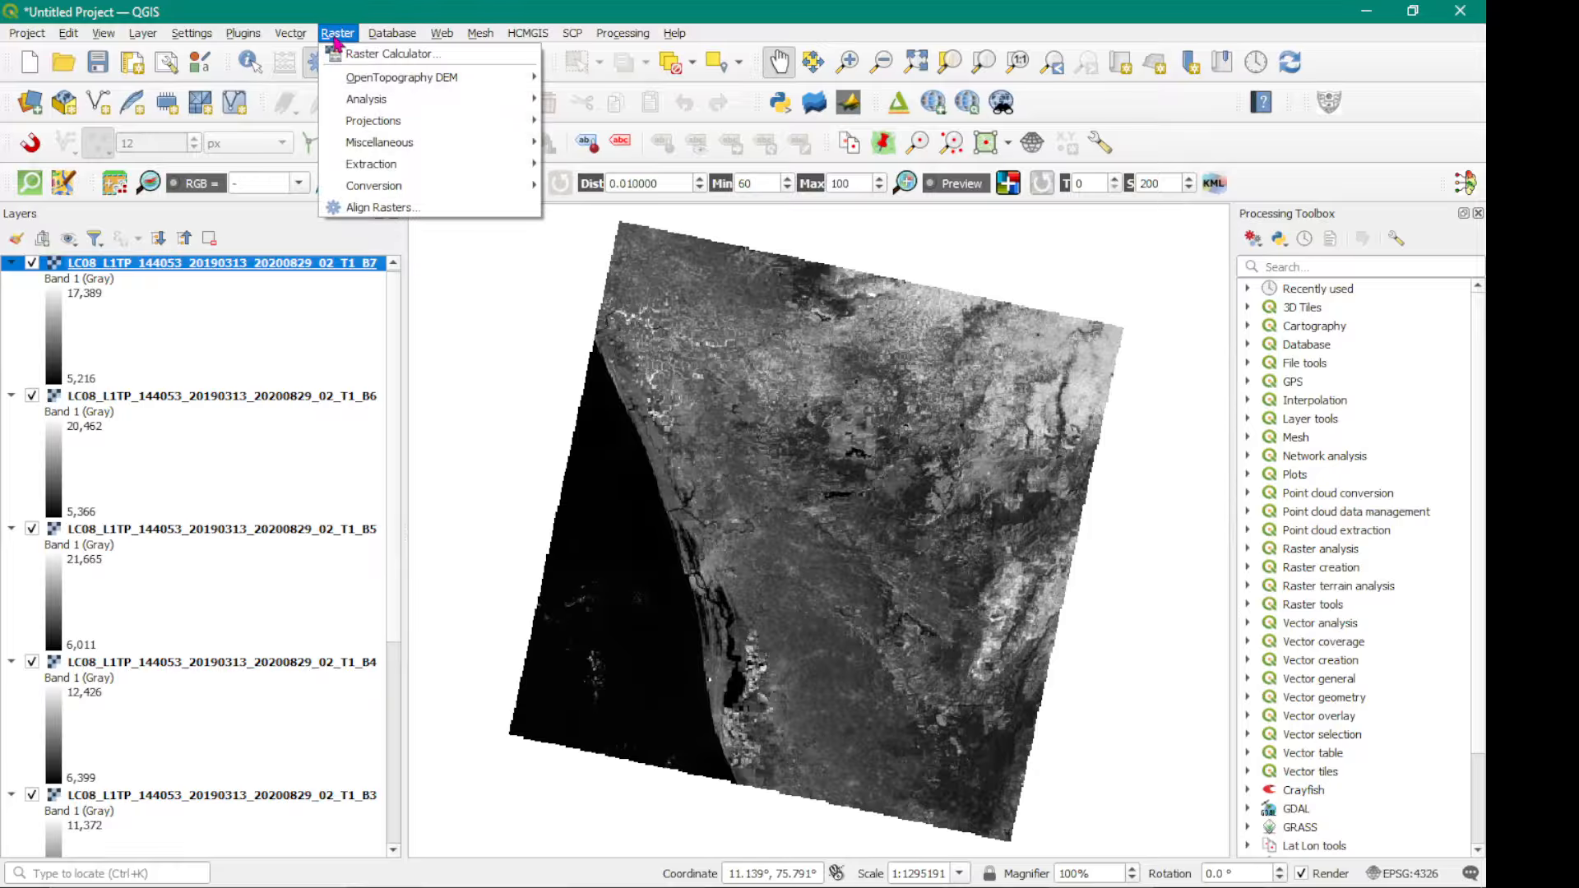
mouse_move(680, 45)
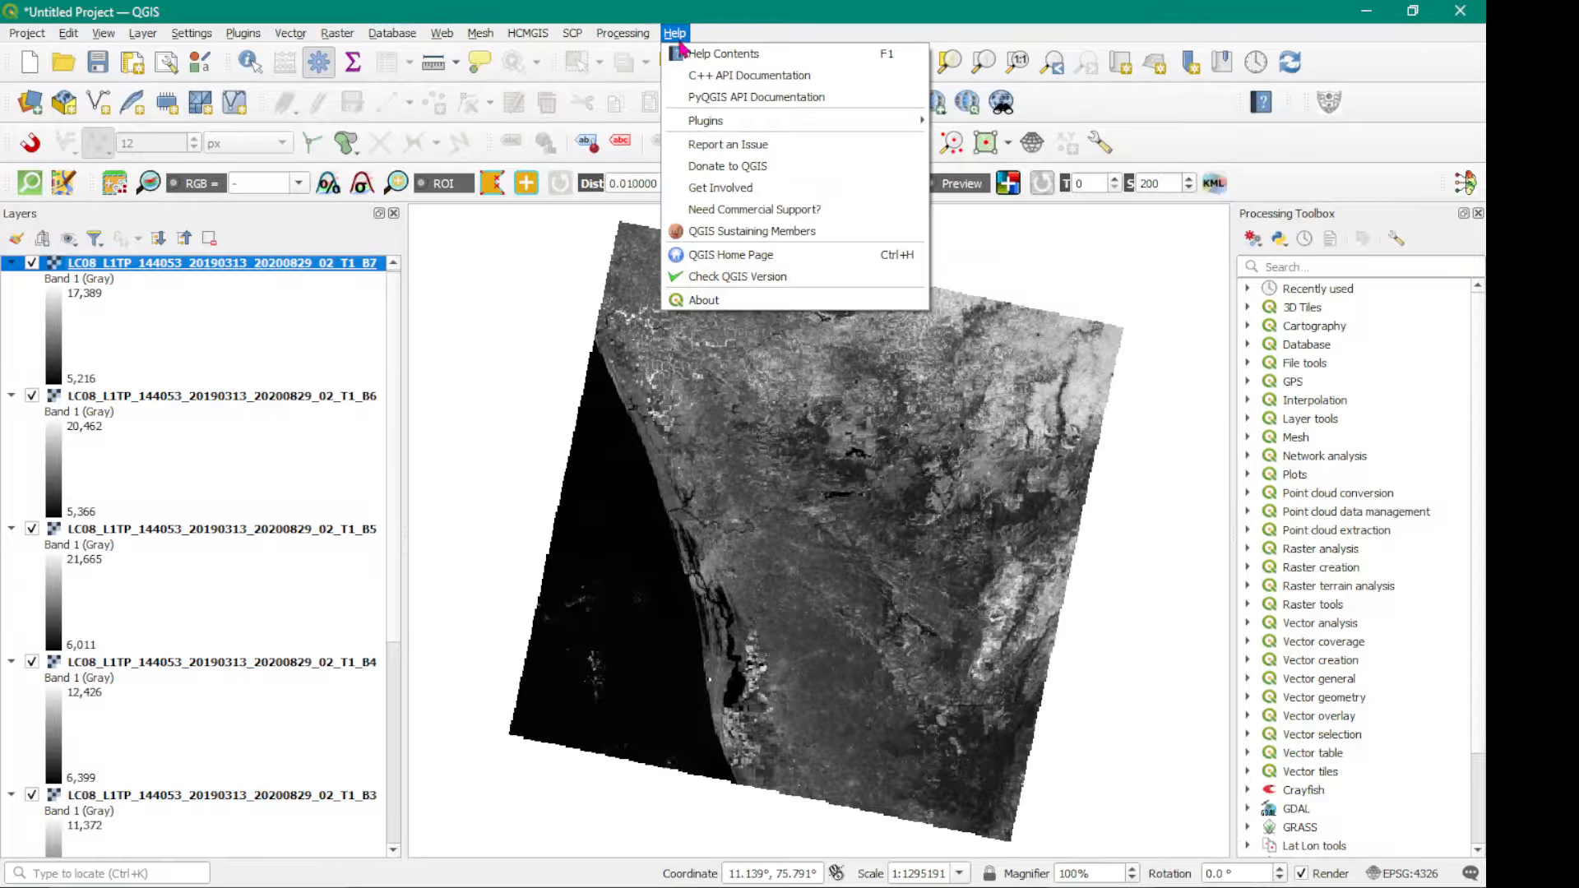
mouse_move(343, 35)
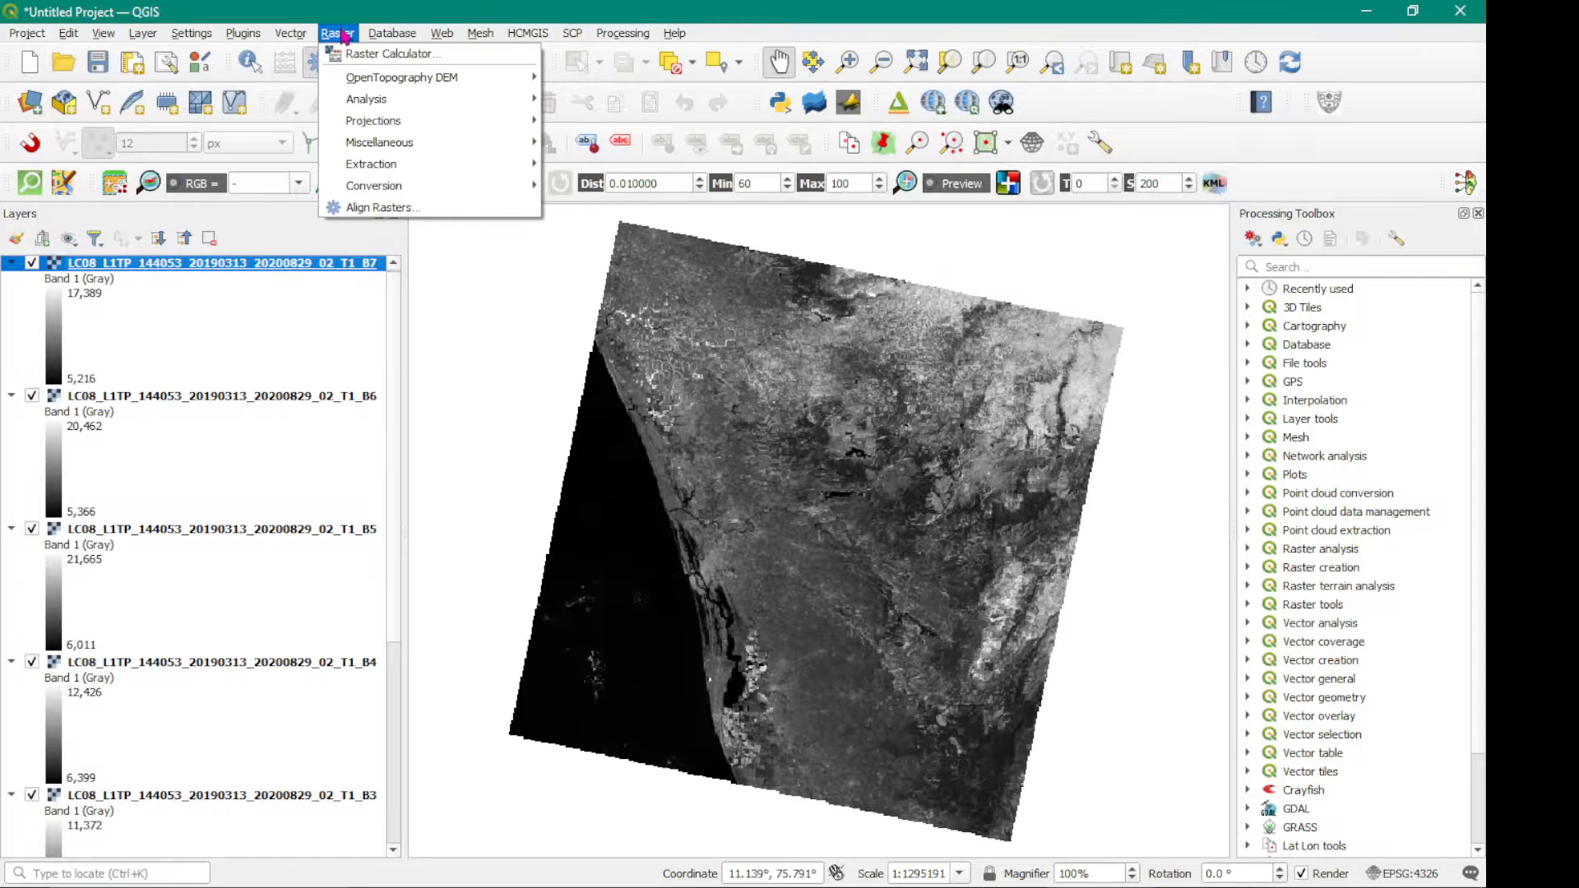
mouse_move(374, 147)
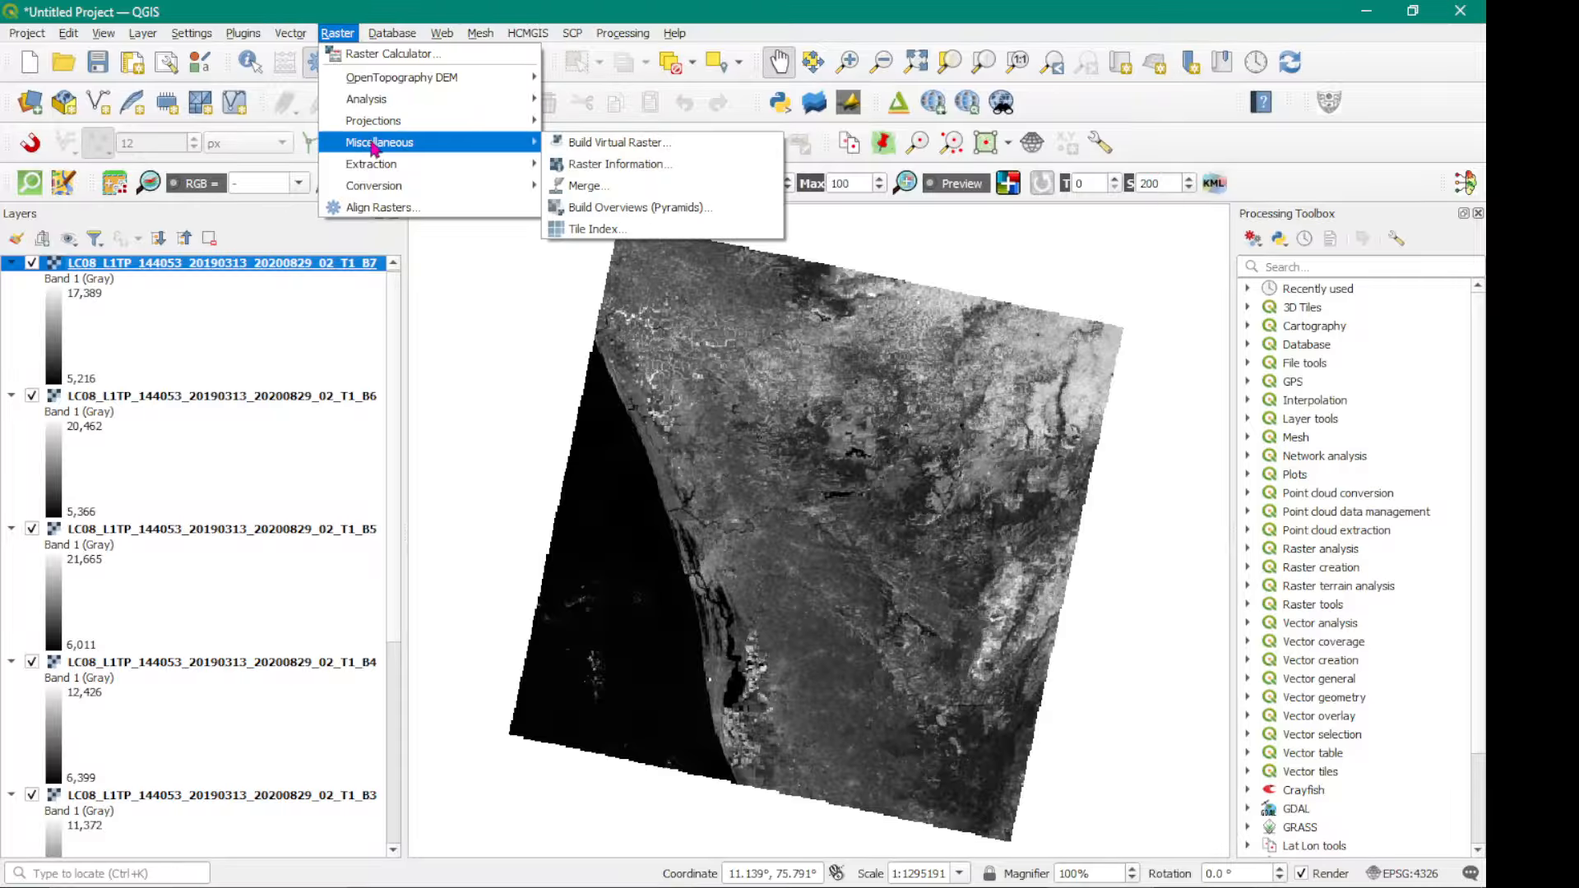
left_click(636, 151)
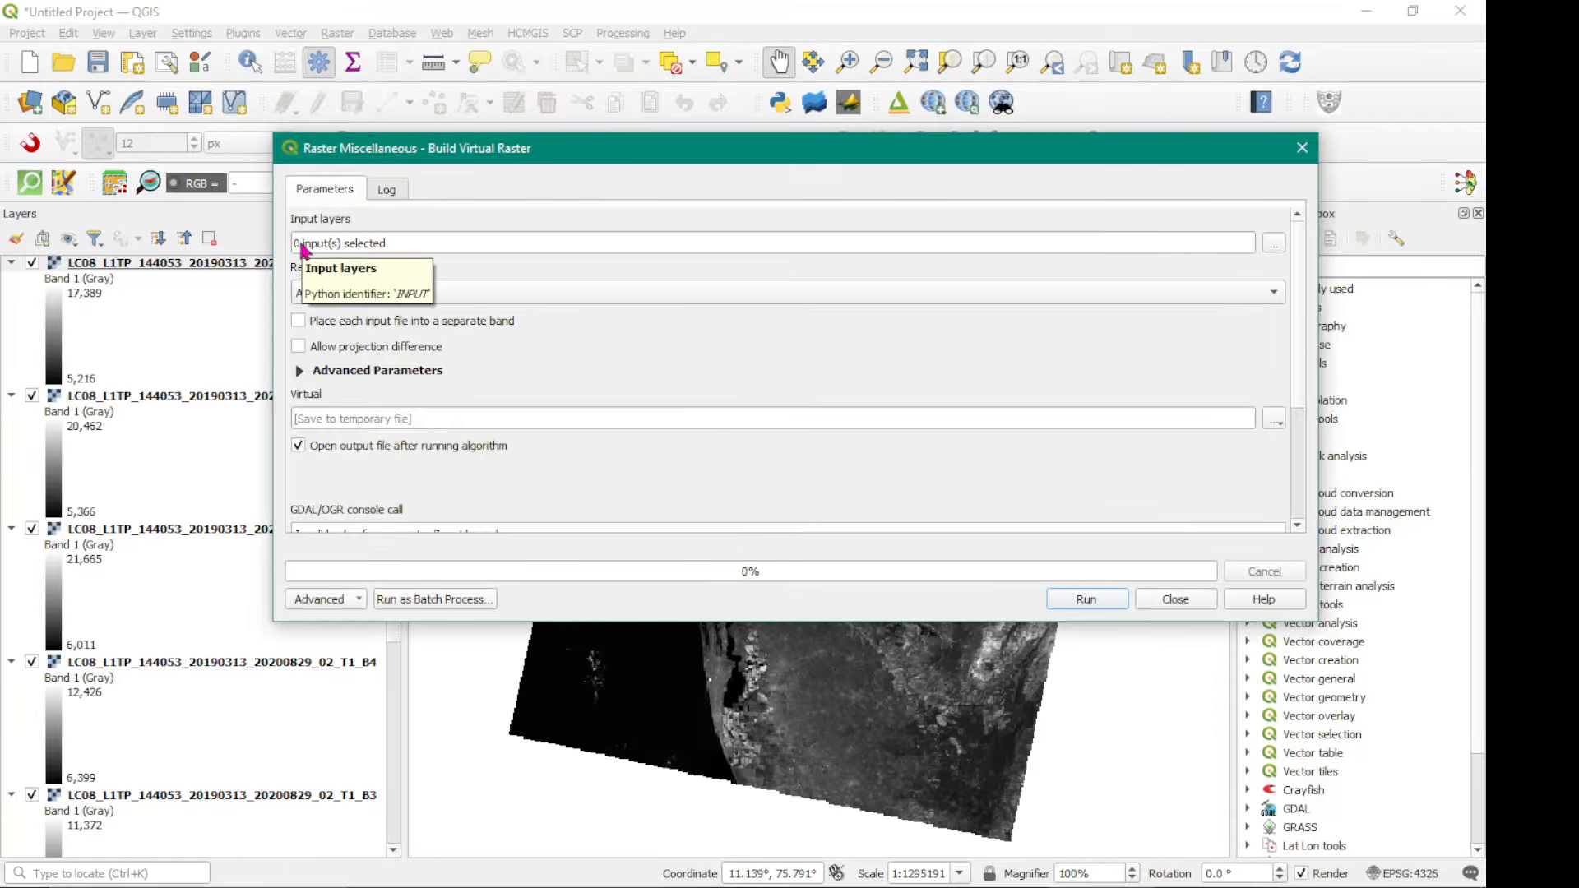
left_click(1273, 245)
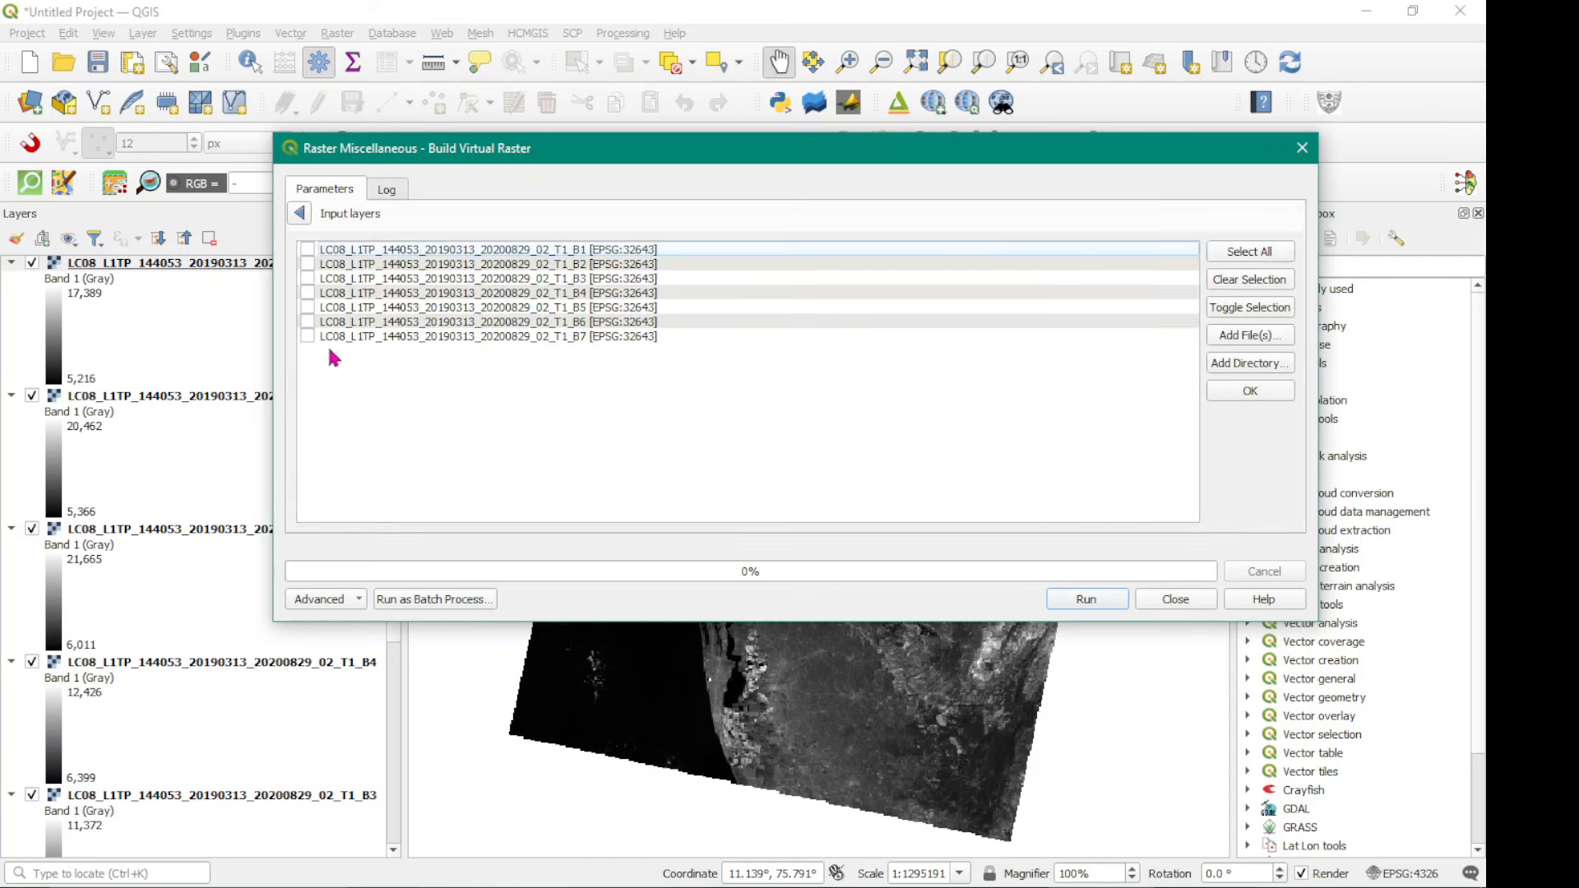
left_click(1249, 252)
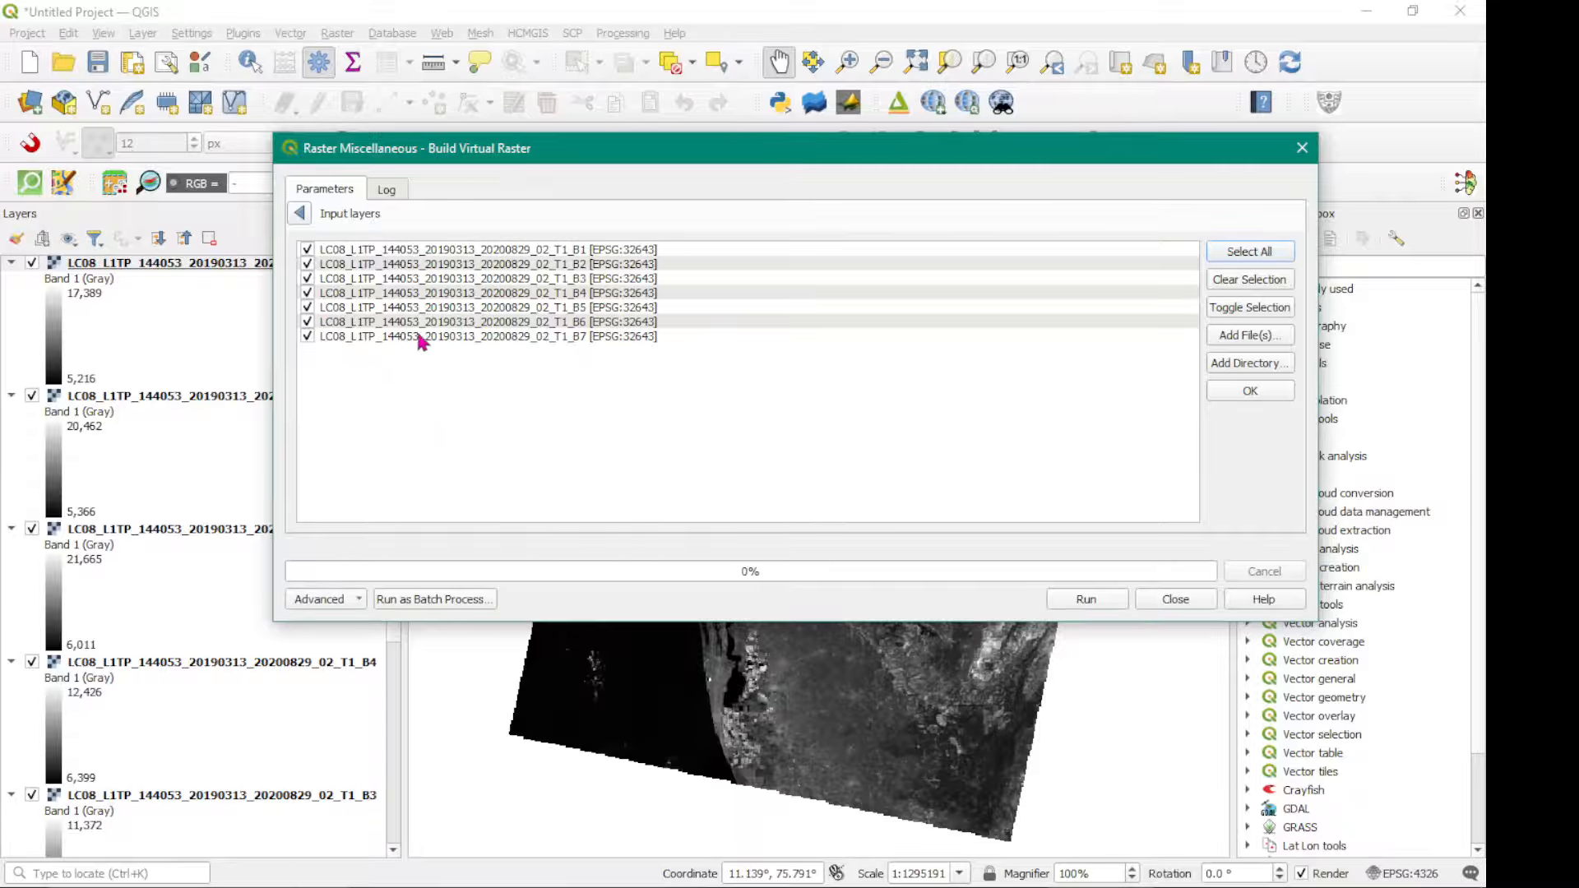
left_click(1237, 391)
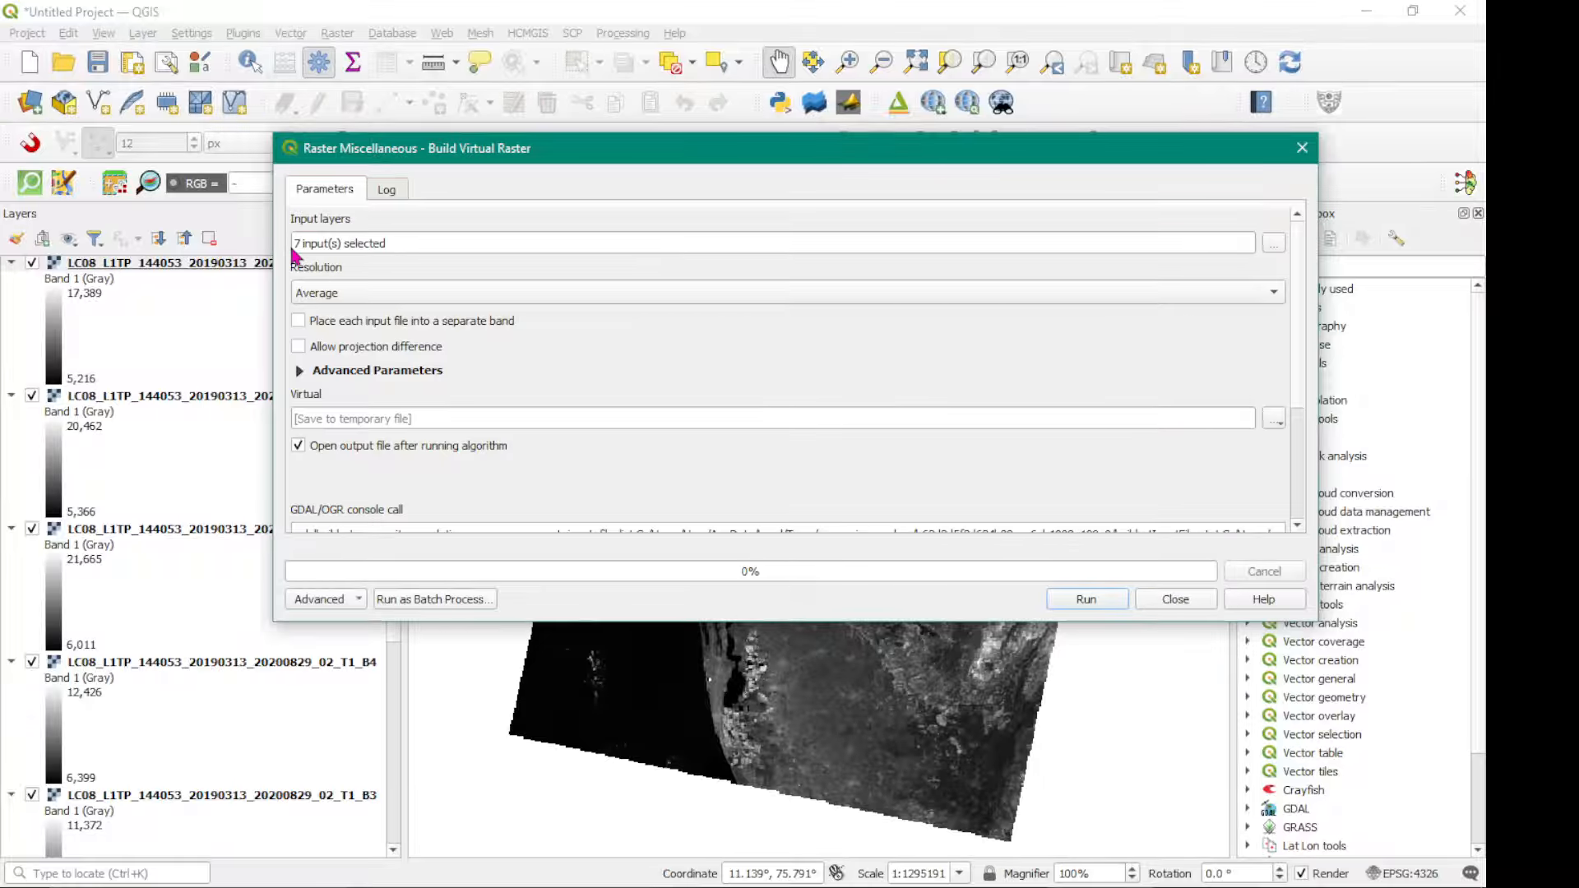
Set the virtual raster's resolution to Highest and have each input file placed into a separate band.
left_click(305, 290)
left_click(317, 316)
left_click(300, 322)
left_click(1274, 420)
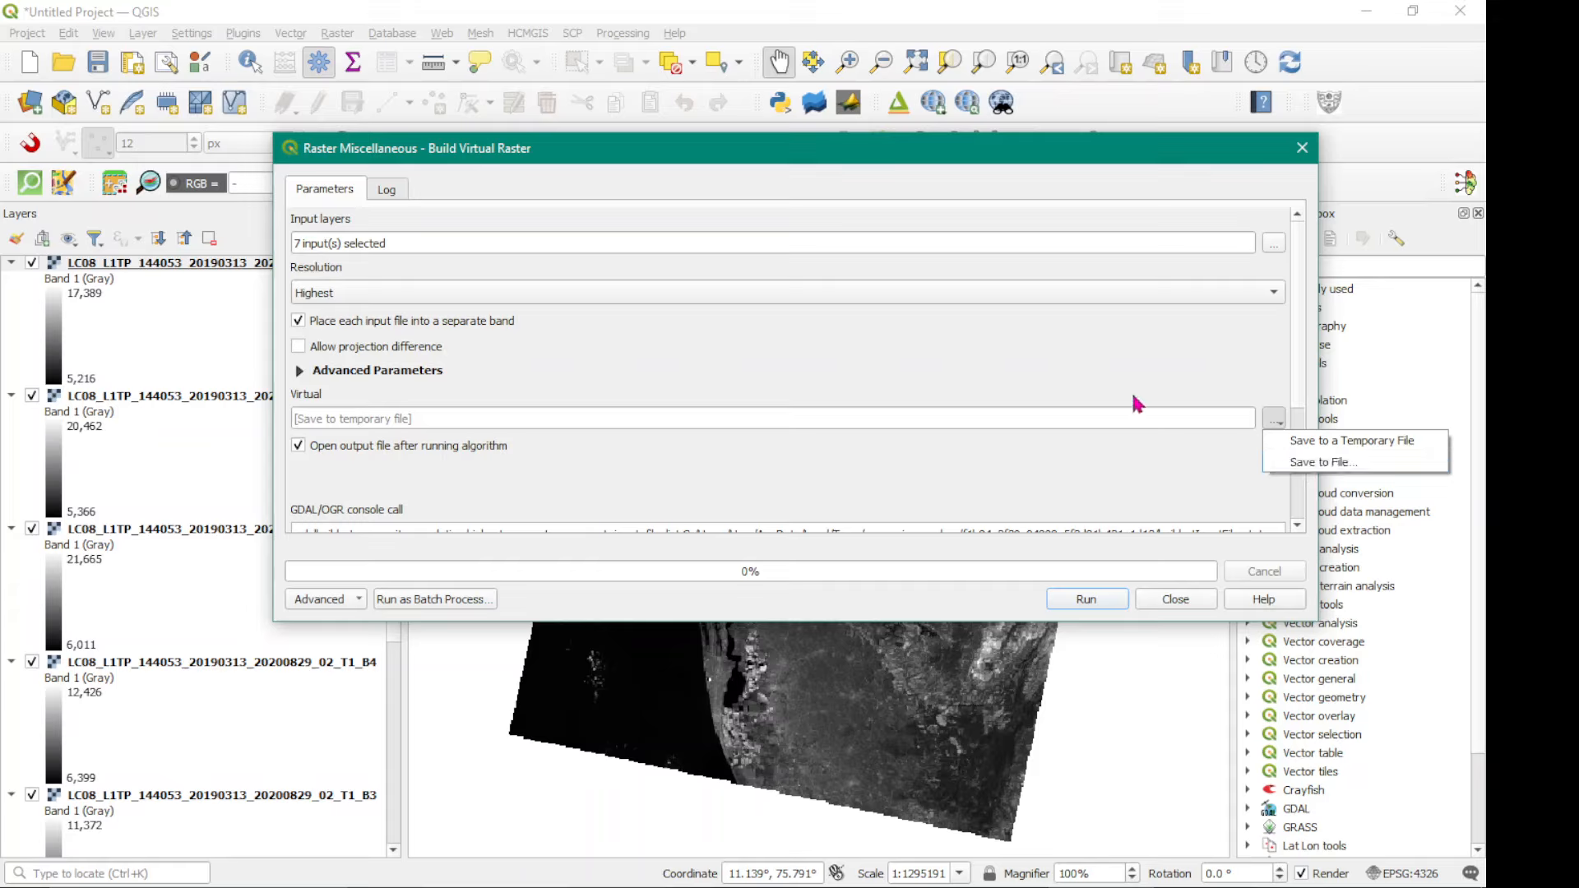
left_click(1068, 394)
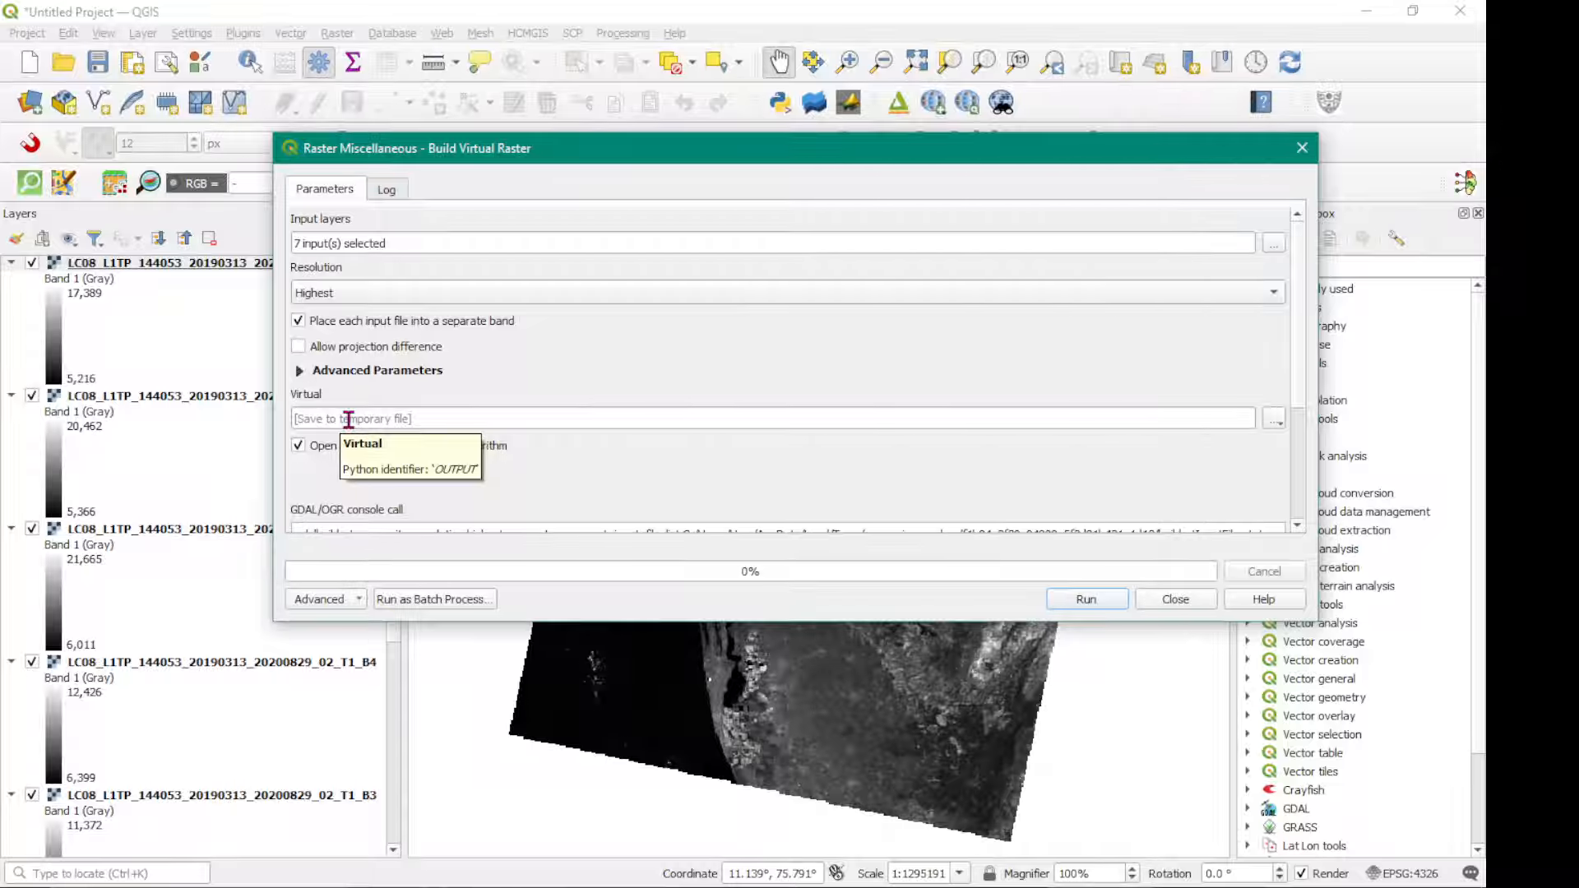
Choose to save the virtual raster to a file and browse to the LC08_L1TP_144053_20190313_20200829_02_T1 folder in Environmental Vulnerability Assessment on drive D.
left_click(1276, 421)
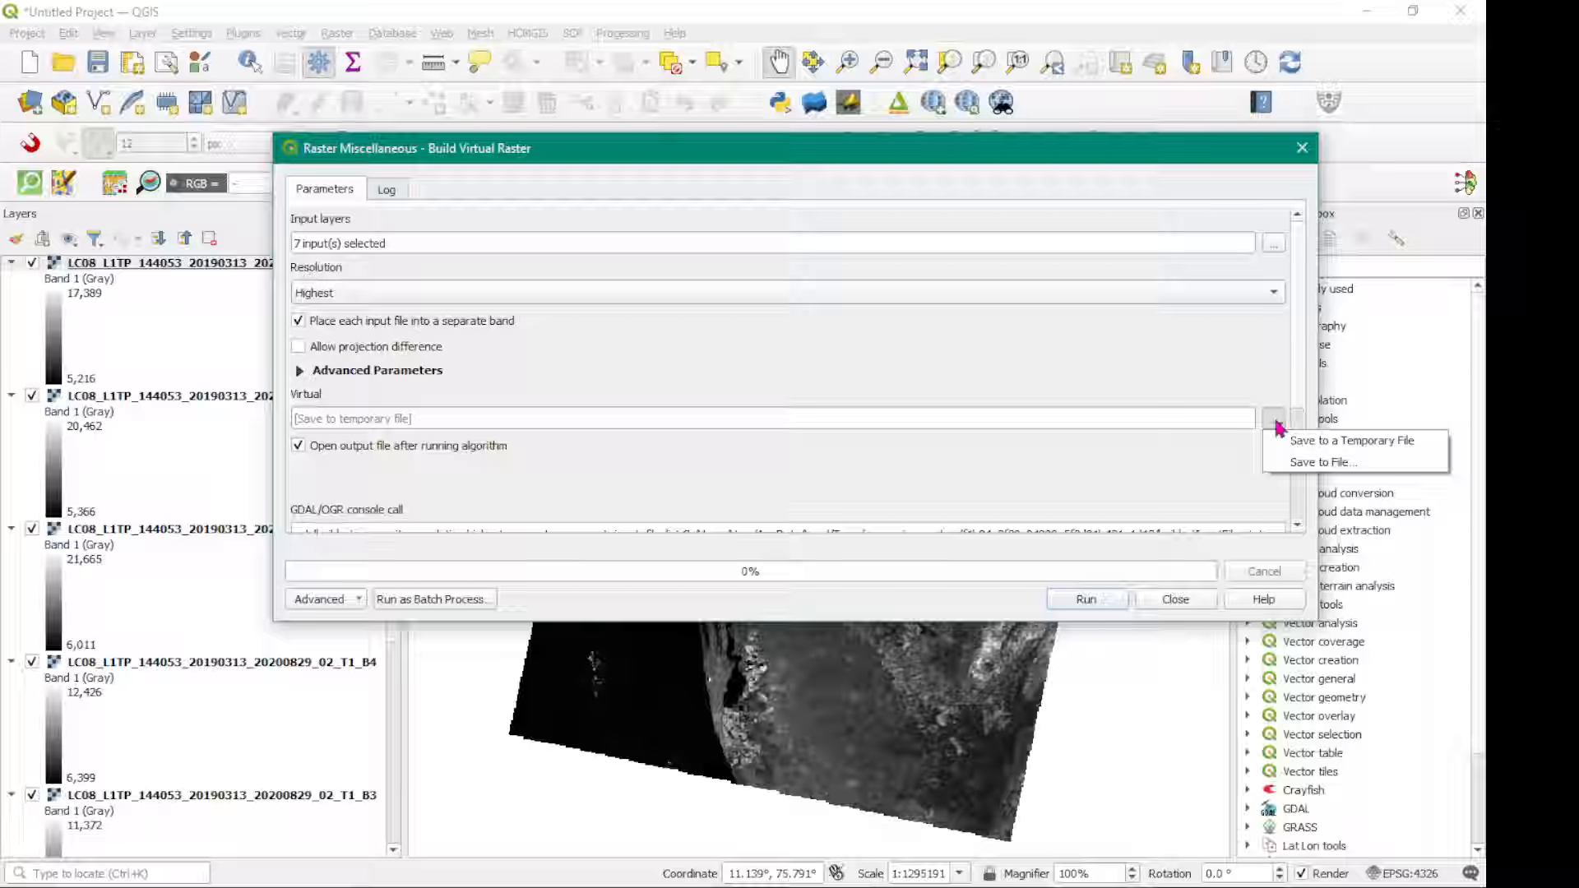
left_click(1301, 463)
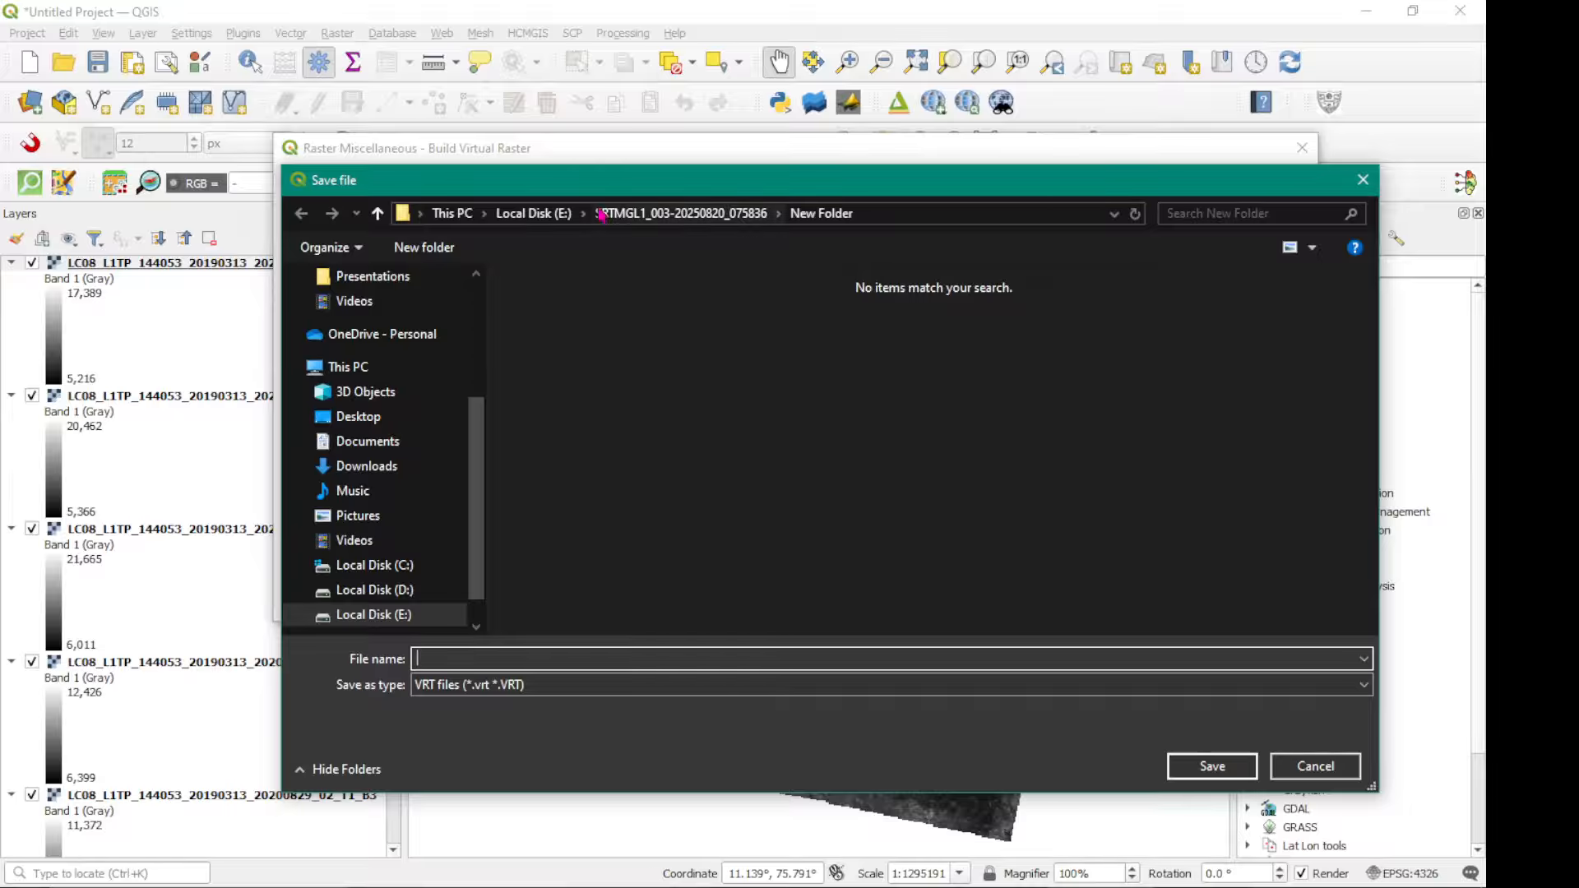
left_click(365, 574)
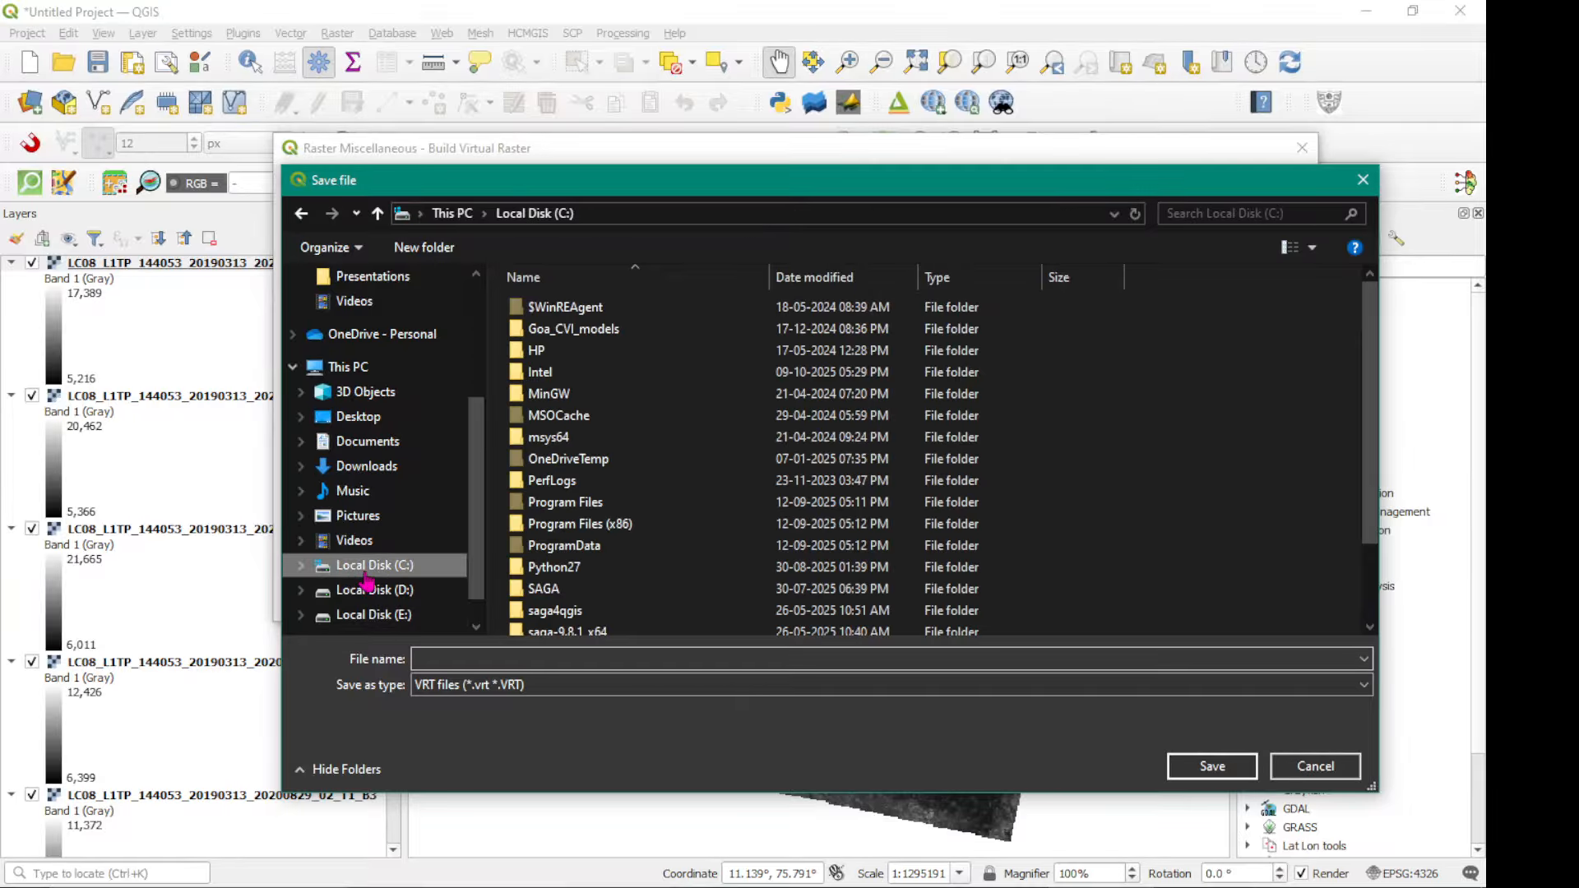
left_click(366, 593)
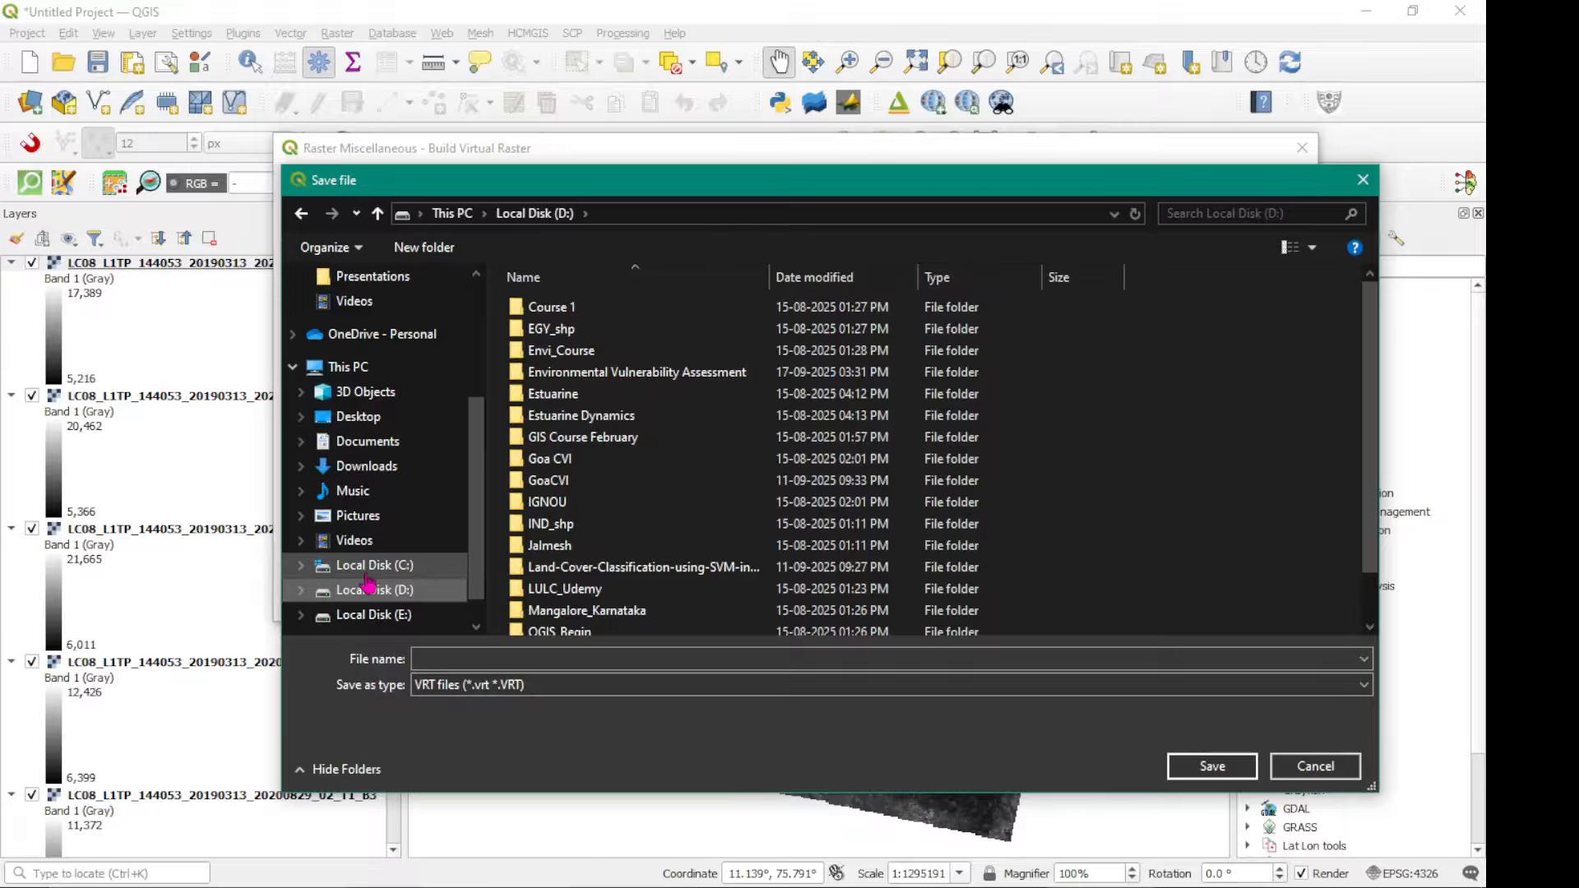
double_click(638, 375)
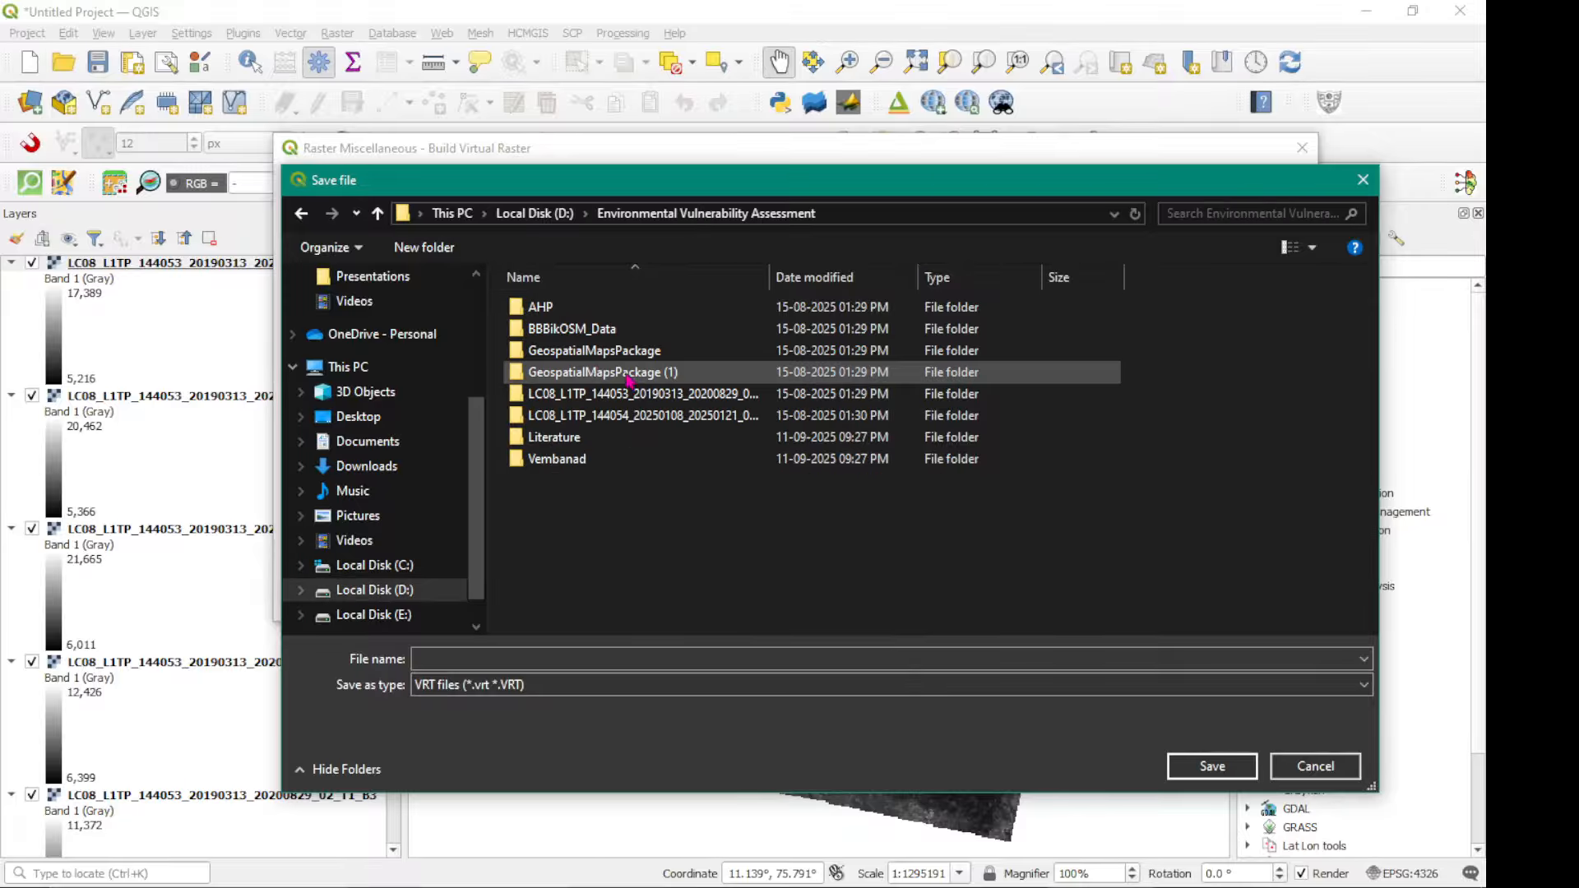
left_click(566, 395)
double_click(618, 396)
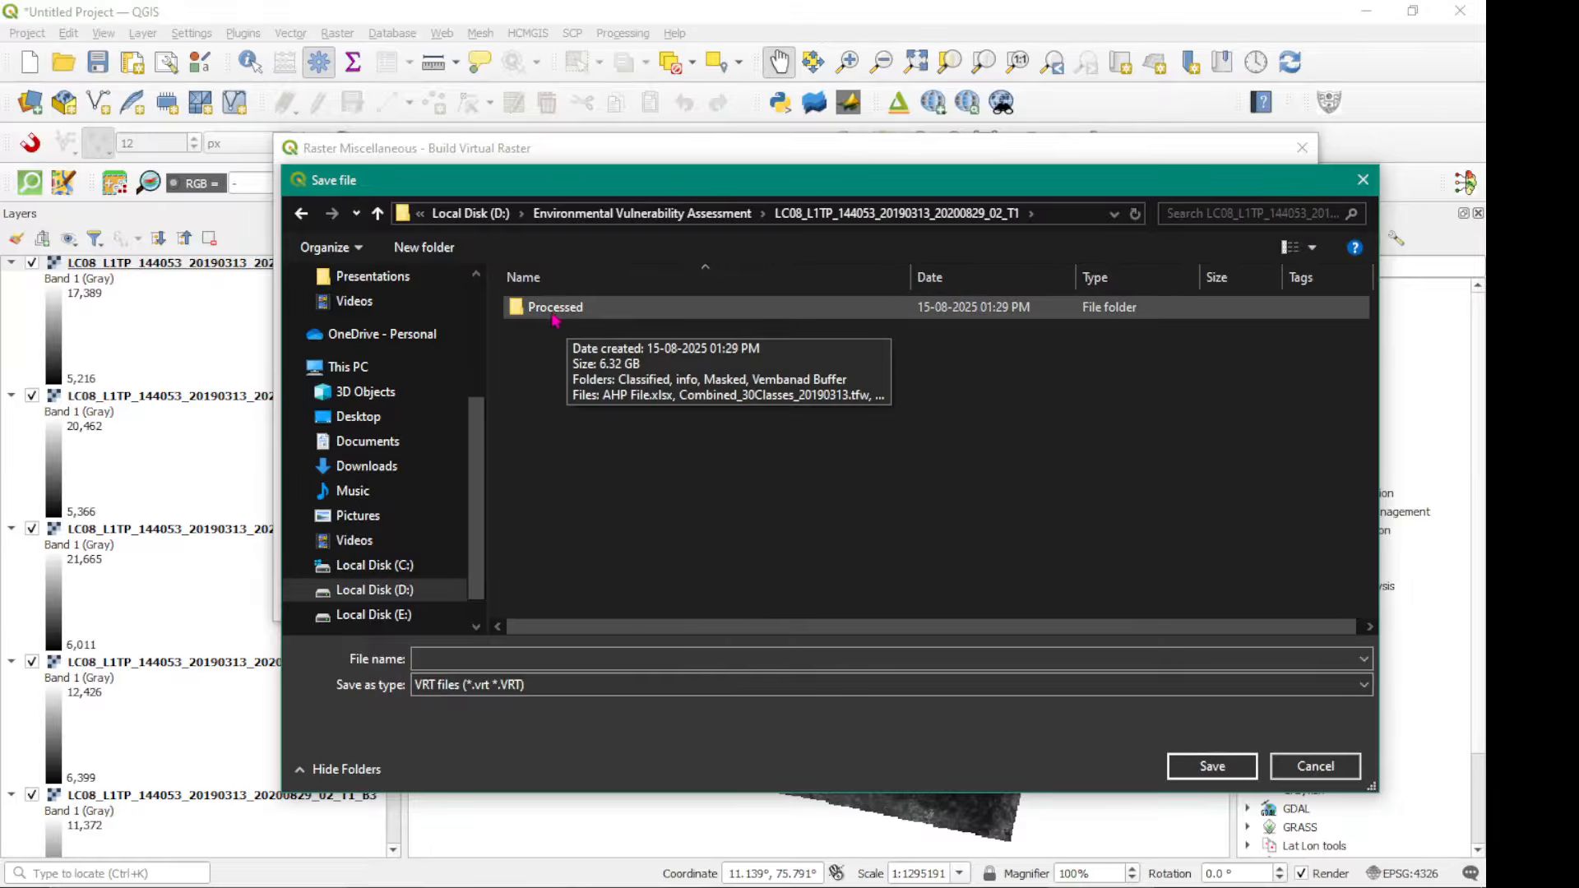
Create a new folder beside Processed, try to name it "processed", and decline merging the two folders.
right_click(540, 363)
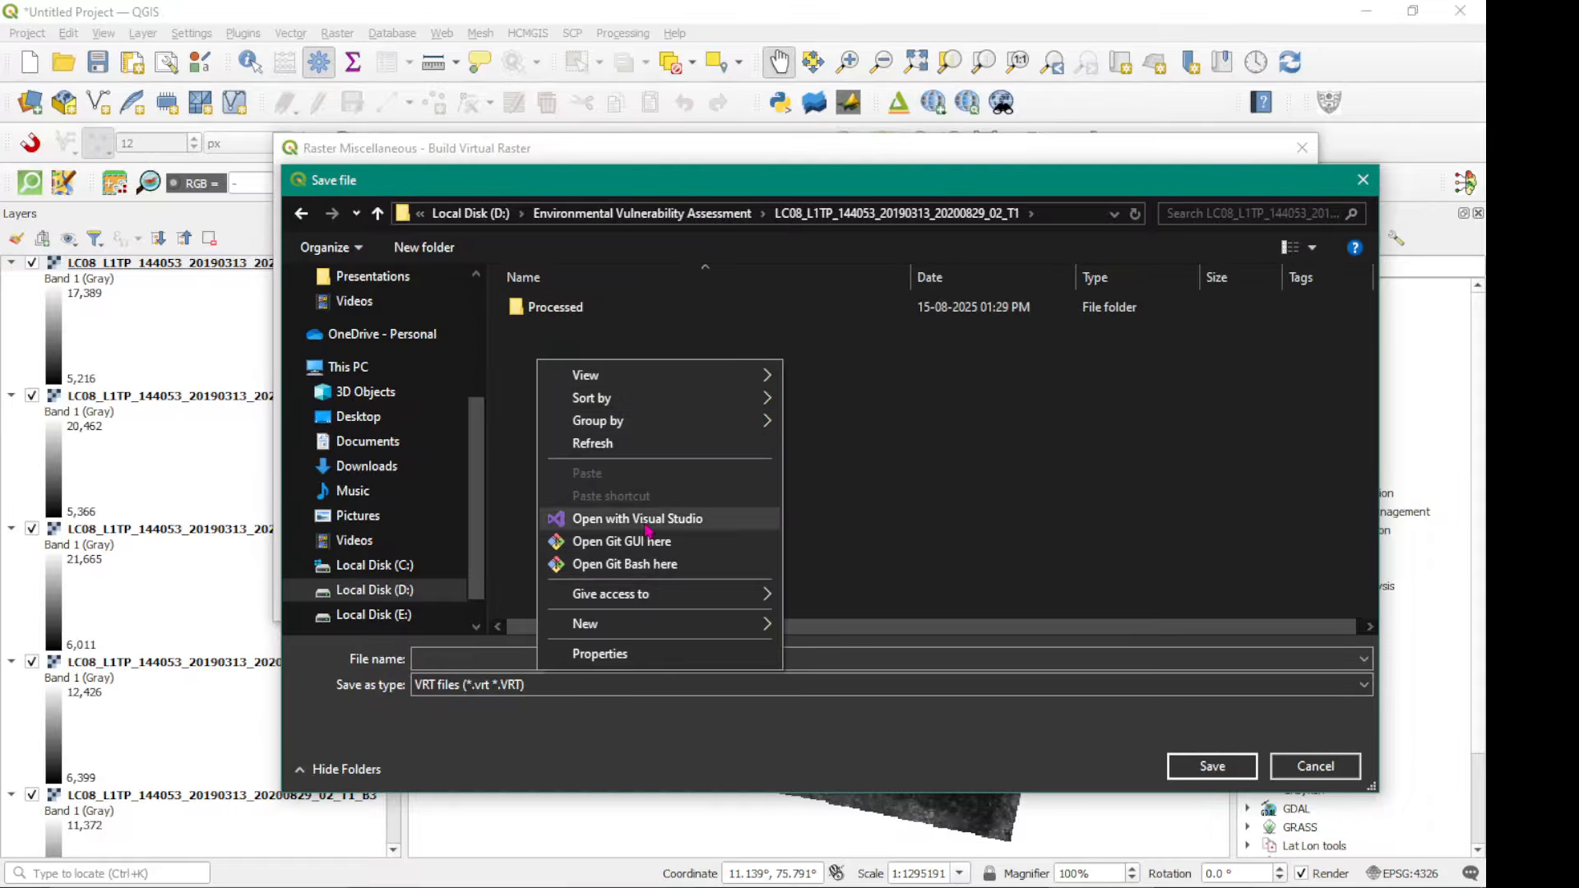
mouse_move(693, 631)
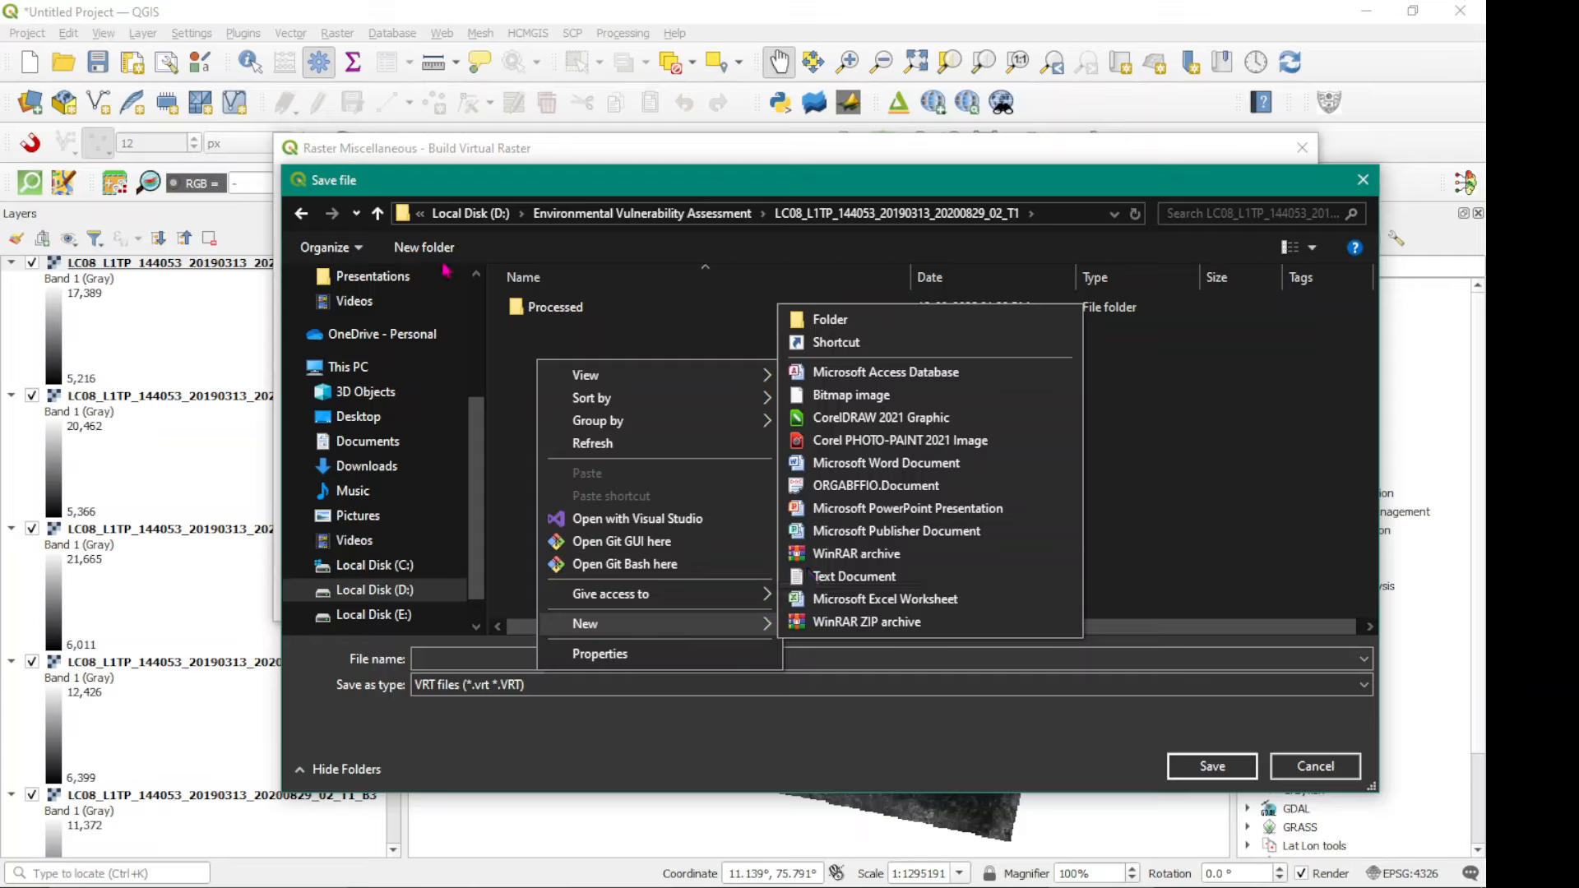
left_click(421, 248)
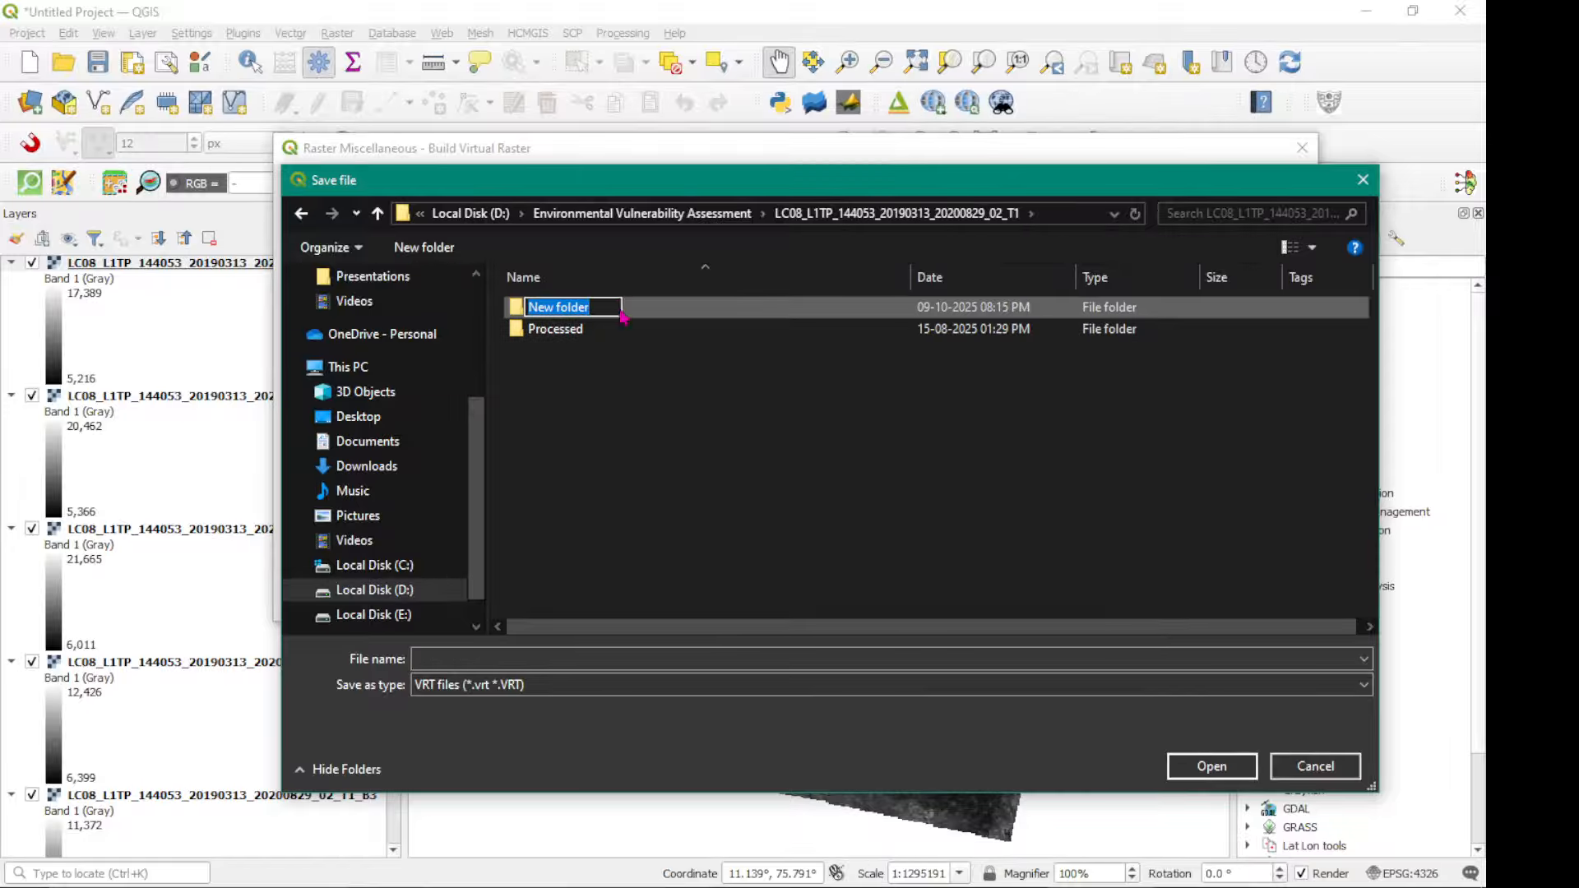
key("BackSpace")
type("proc")
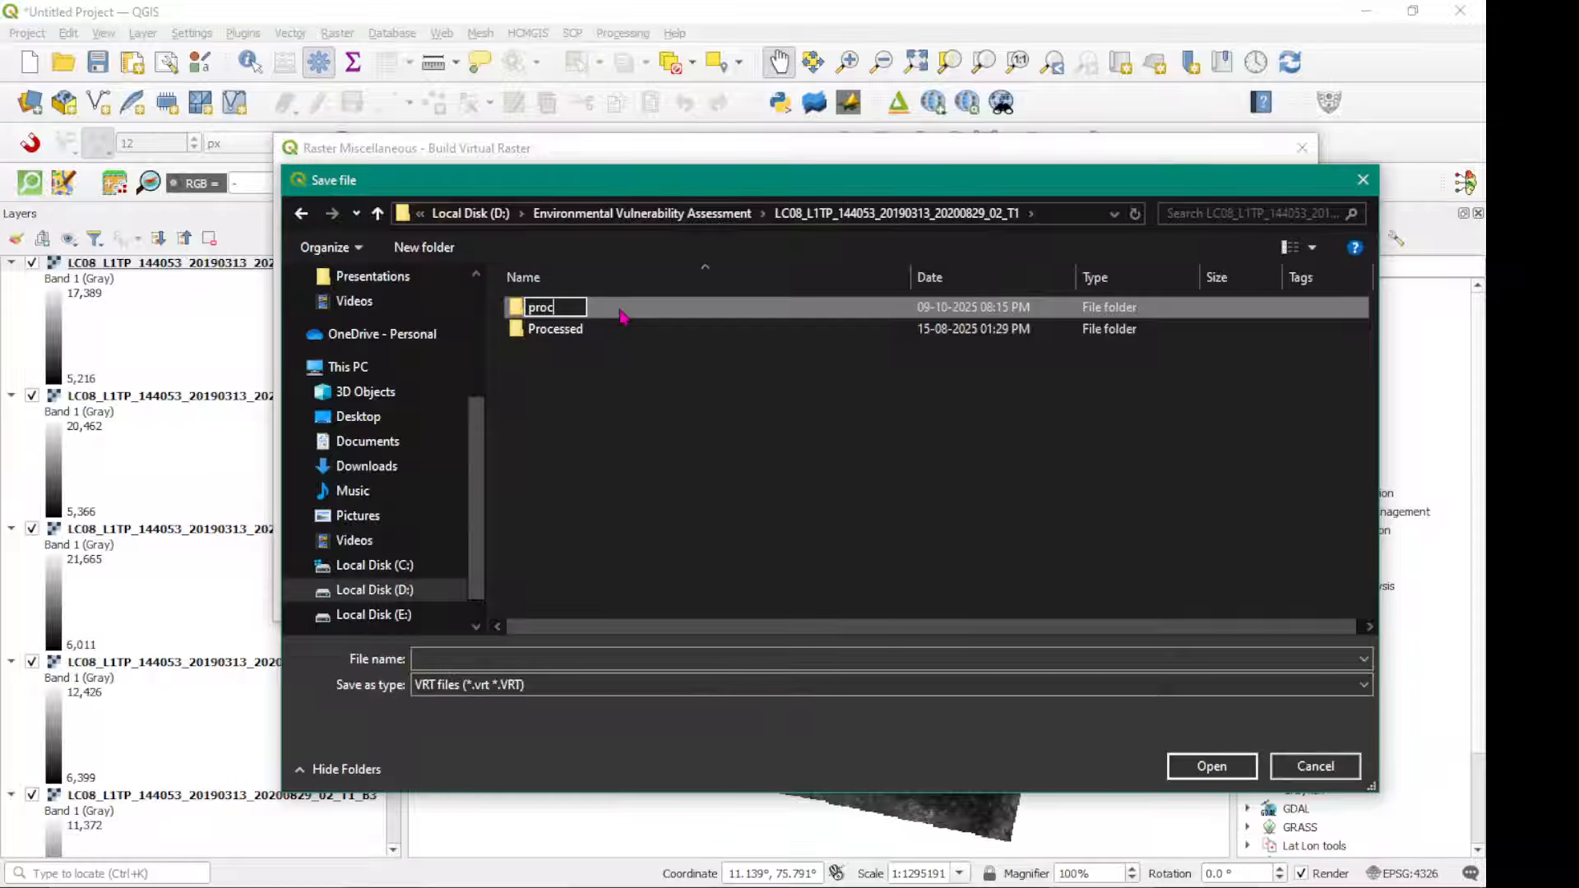
type("essed")
key("Return")
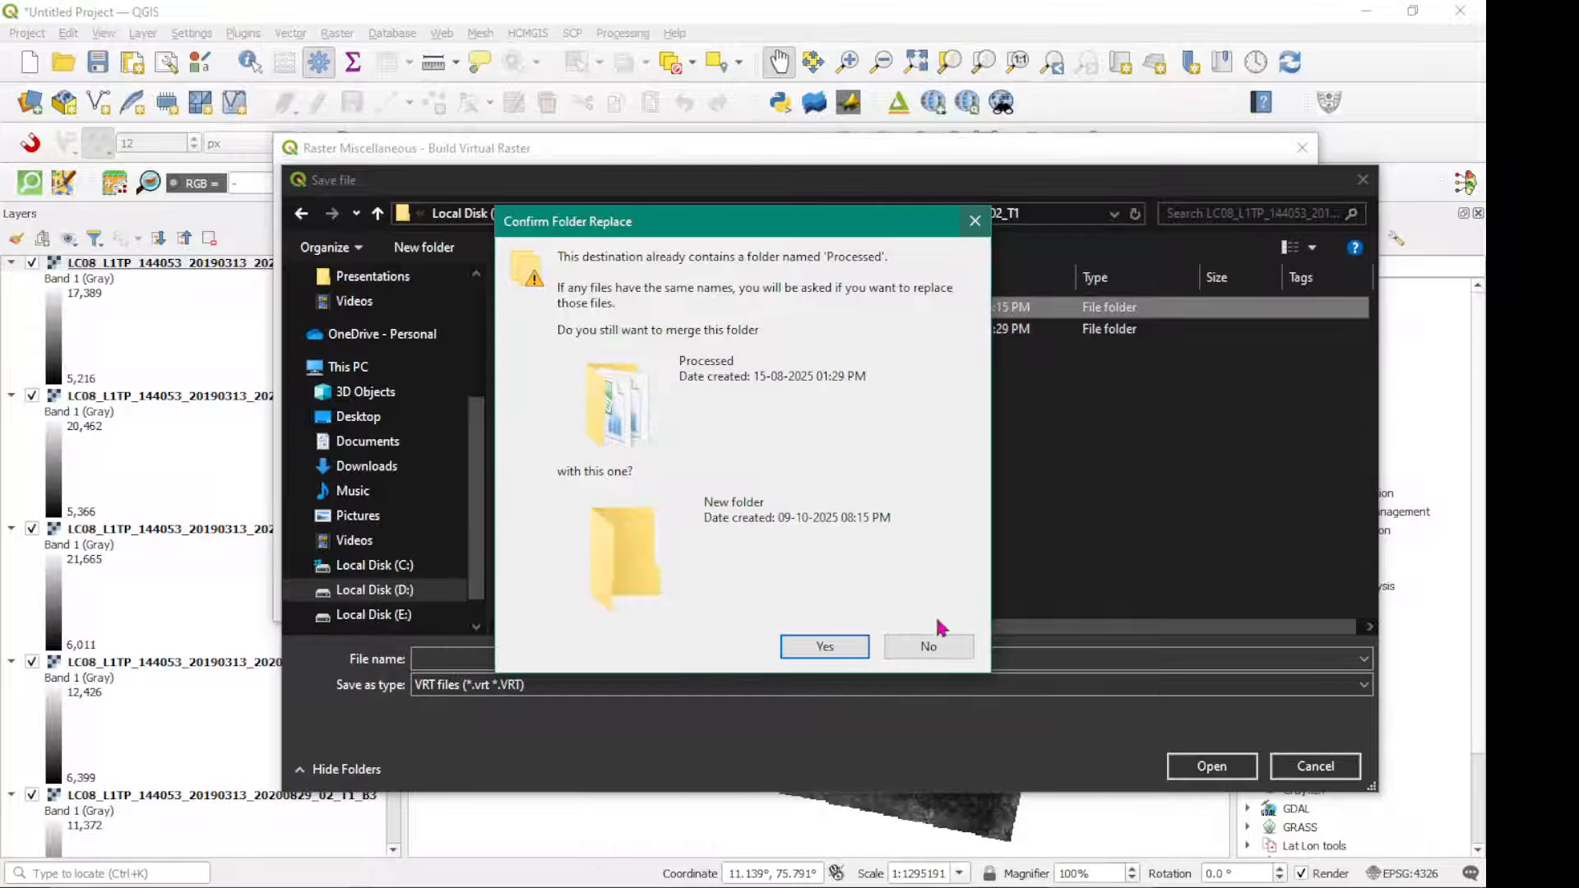
left_click(928, 647)
Rename the new folder as Processed_1.
left_click(559, 308)
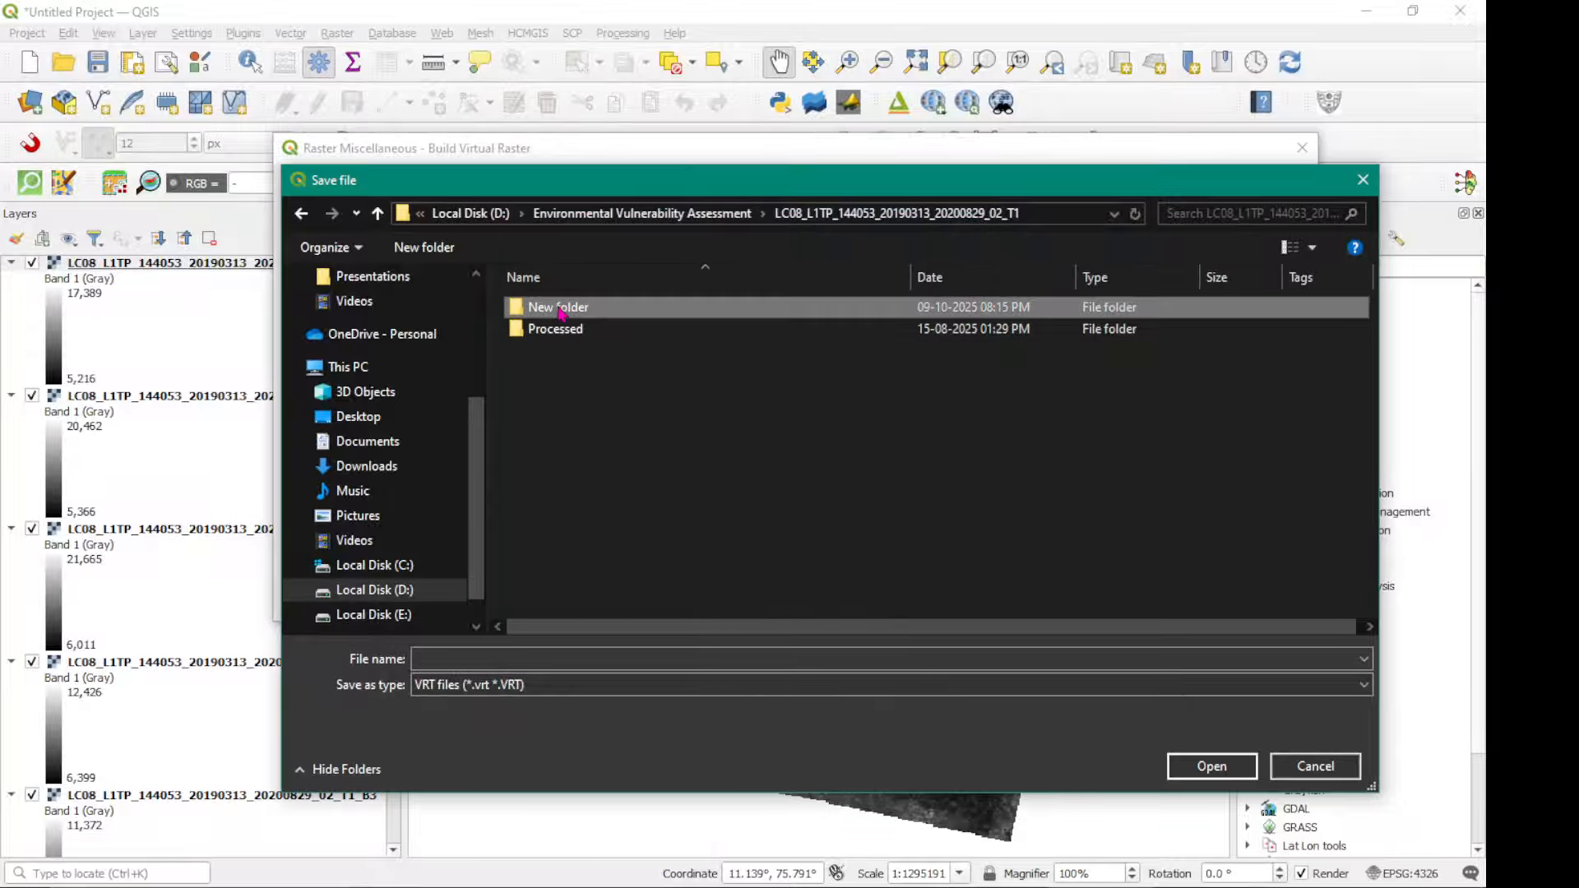
left_click(559, 307)
type("P")
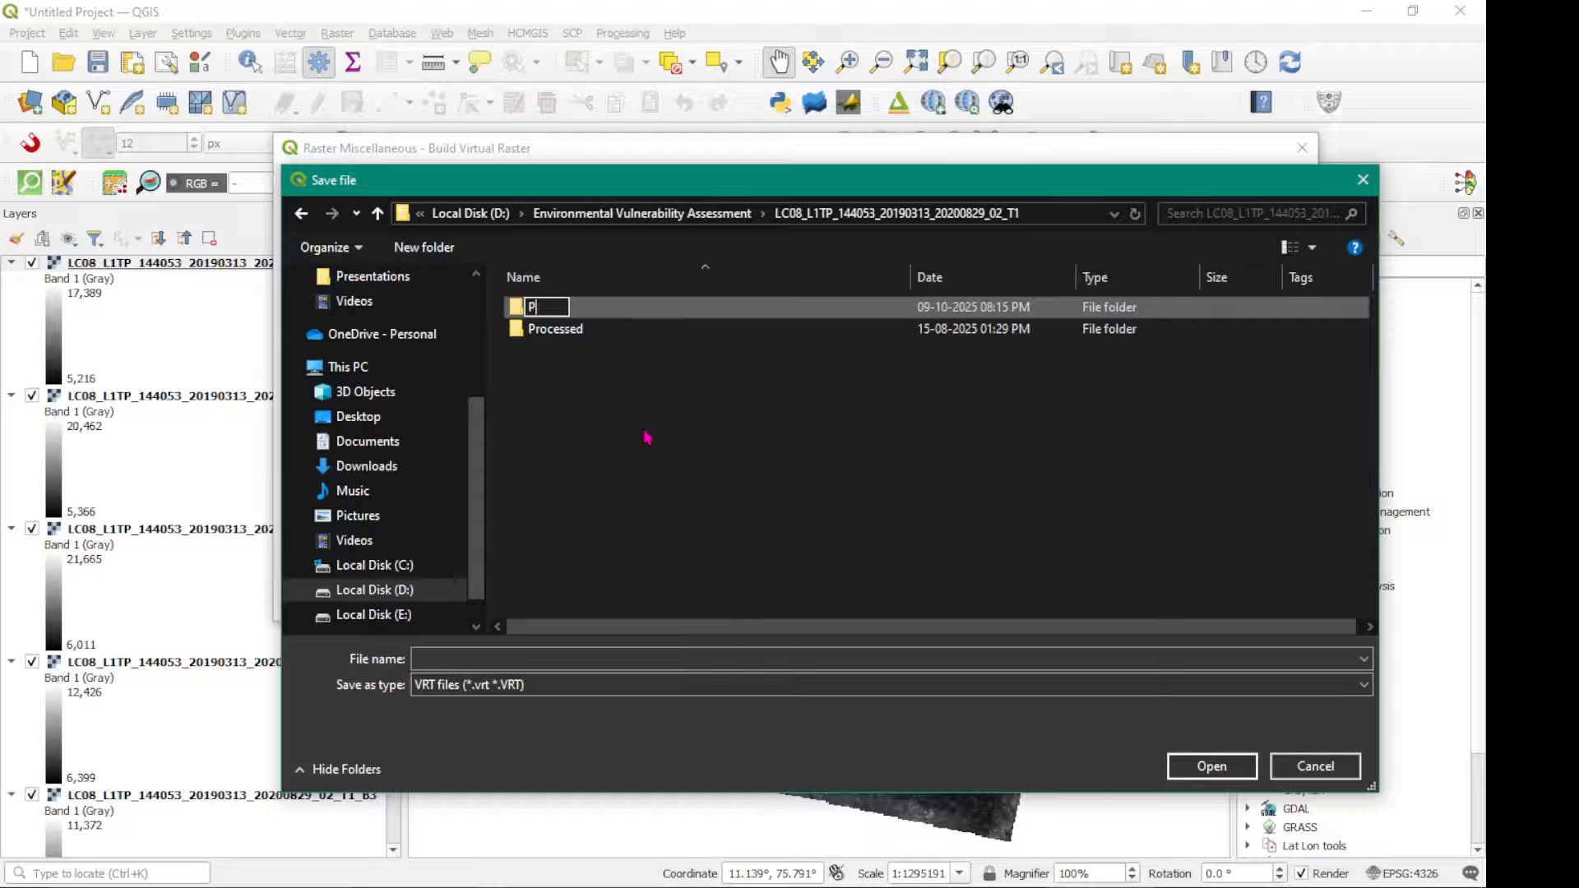
type("rocesse")
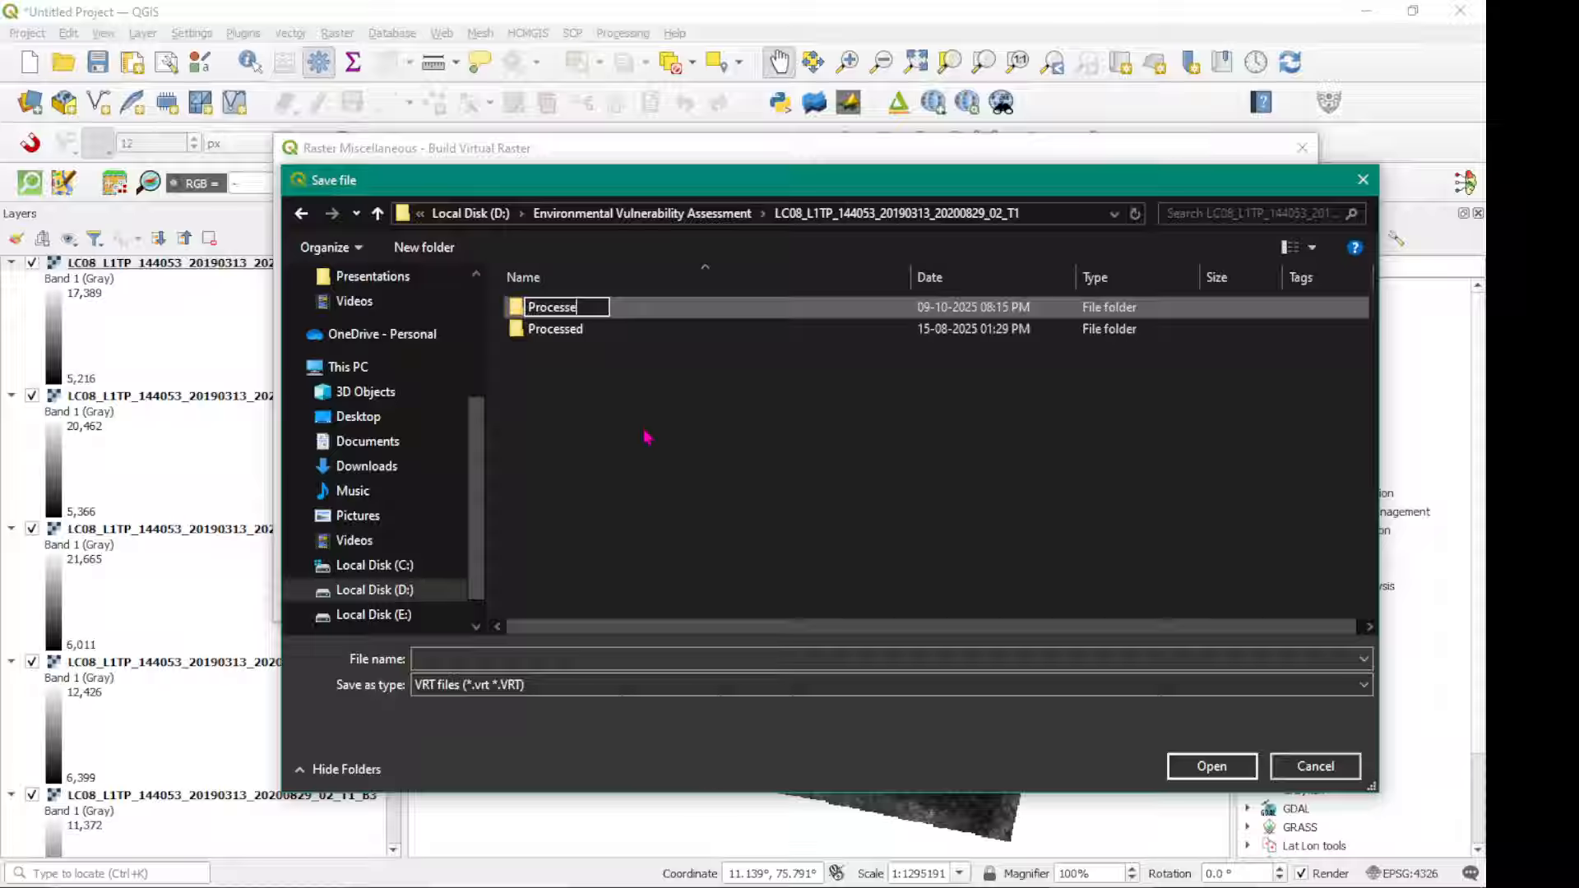
type("rd_1")
left_click(567, 413)
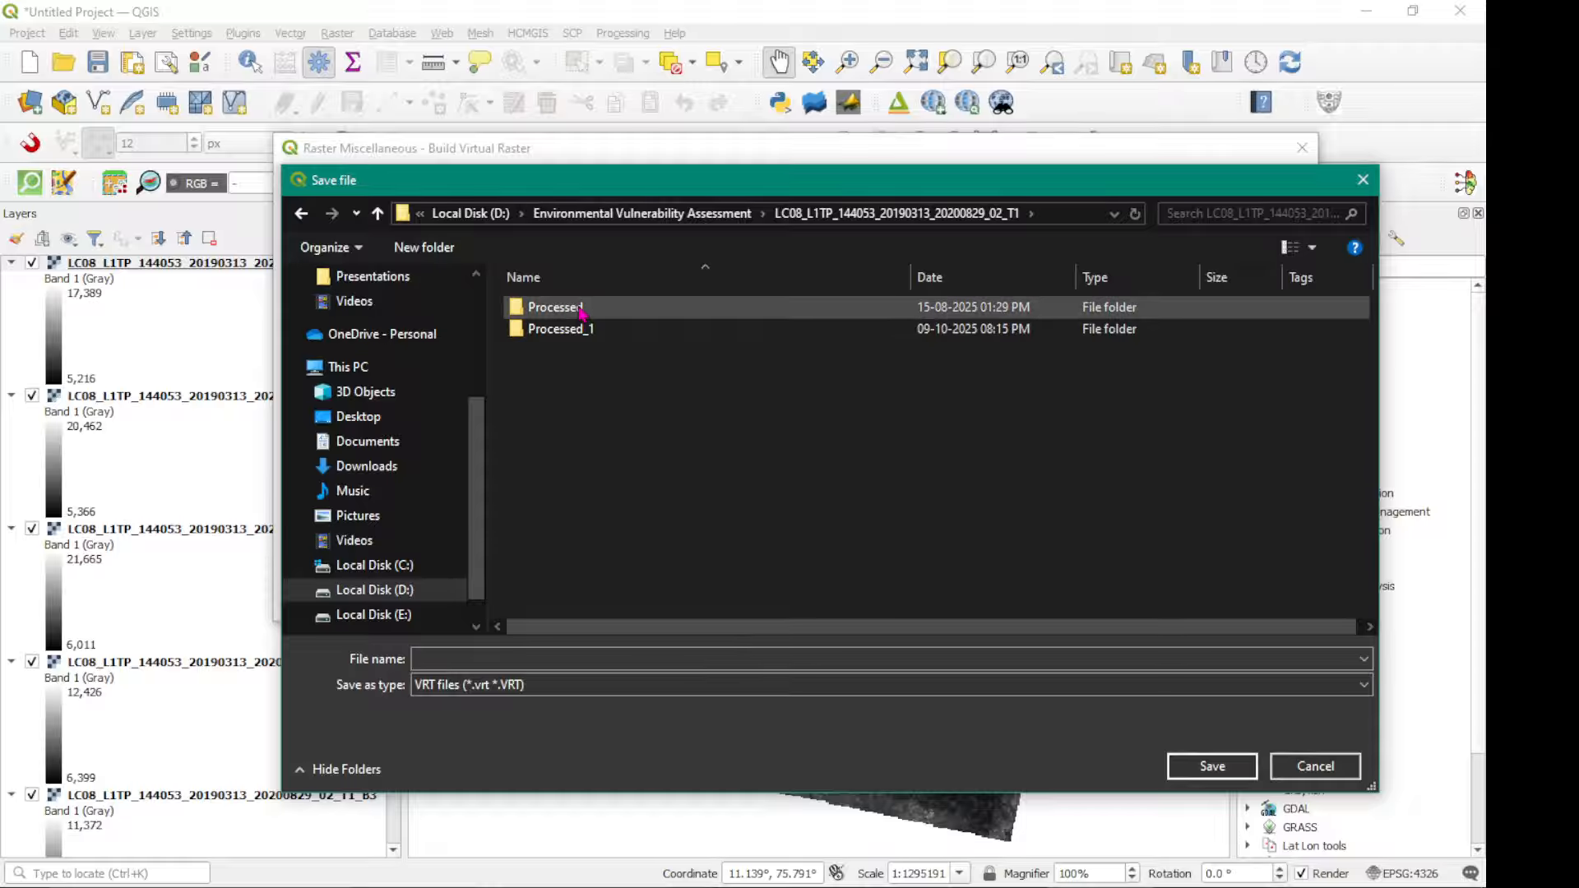
Open the Processed_1 folder as the save location for the virtual raster and start naming the file.
double_click(579, 328)
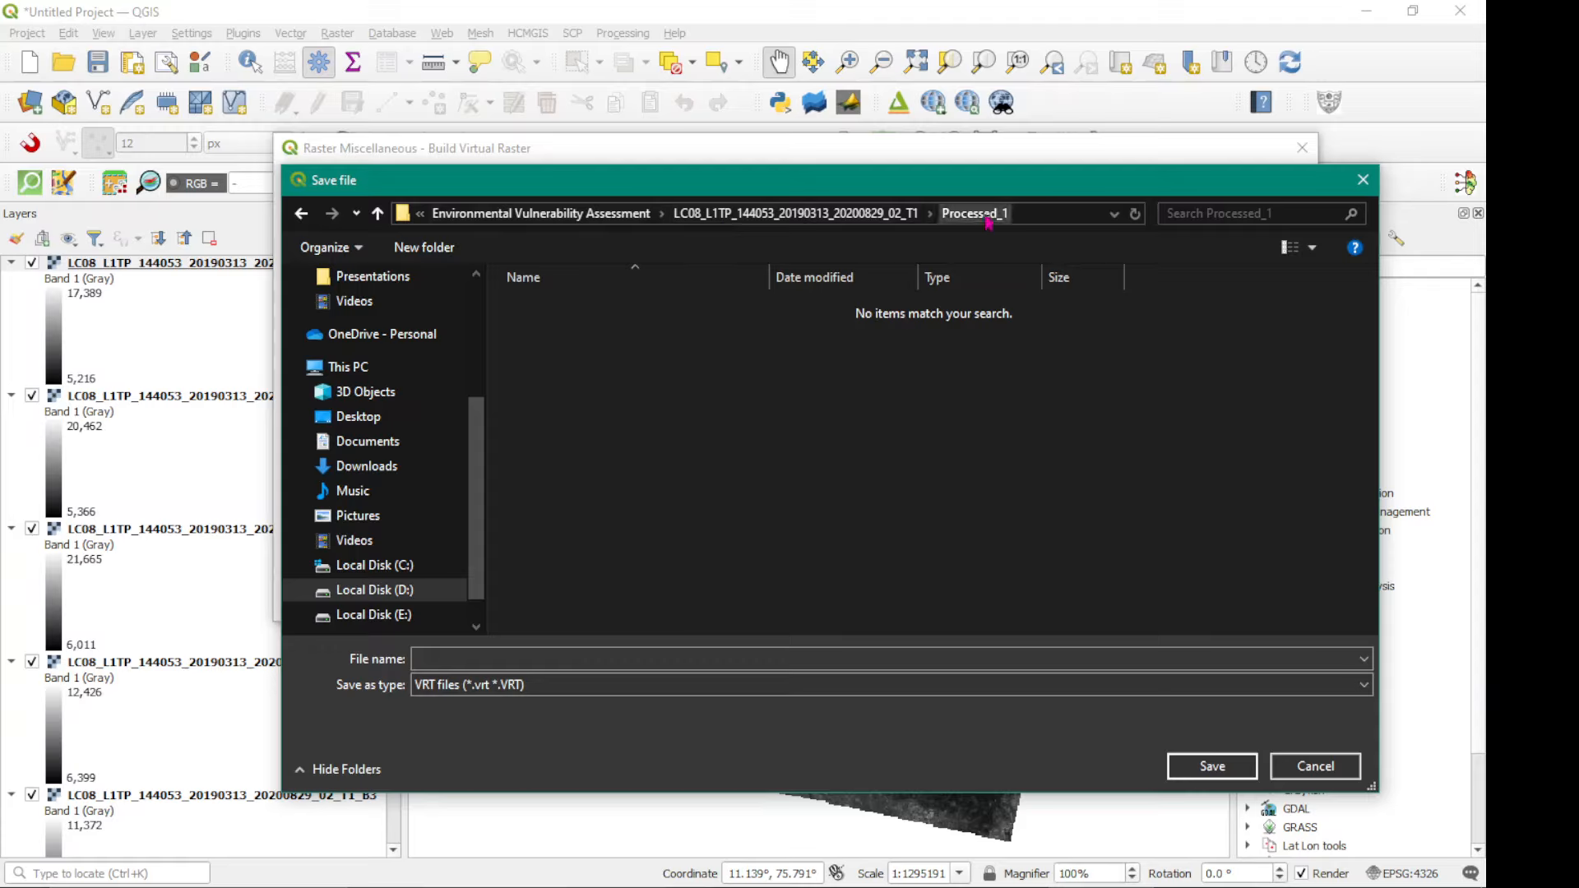
left_click(636, 657)
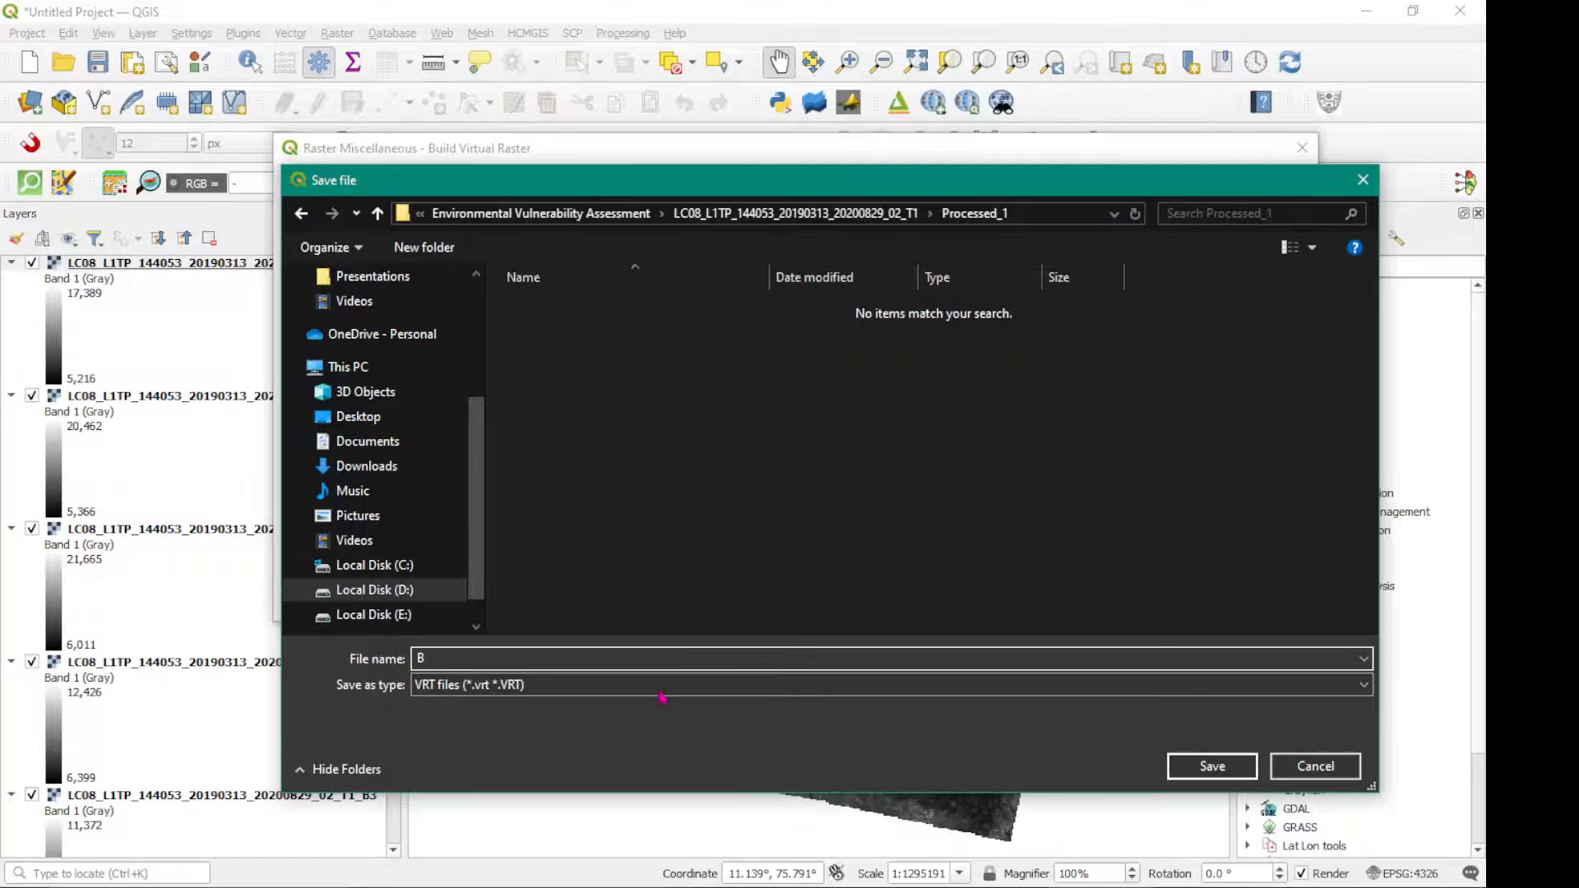
Switch to Google Meet, admit the person waiting to join the call, and return to QGIS.
left_click(722, 754)
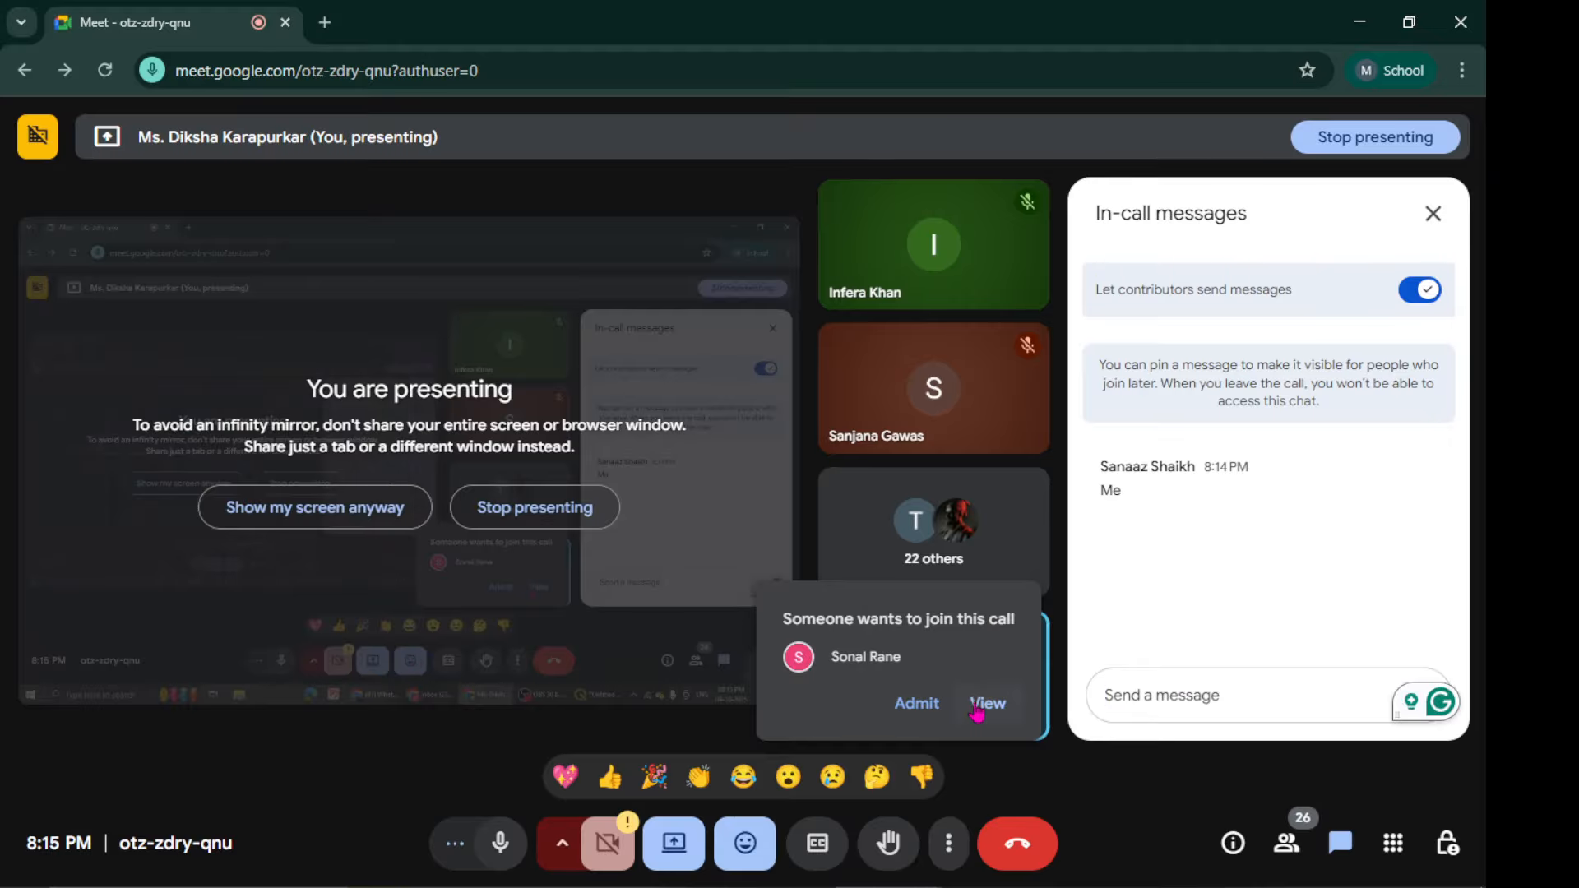
left_click(915, 706)
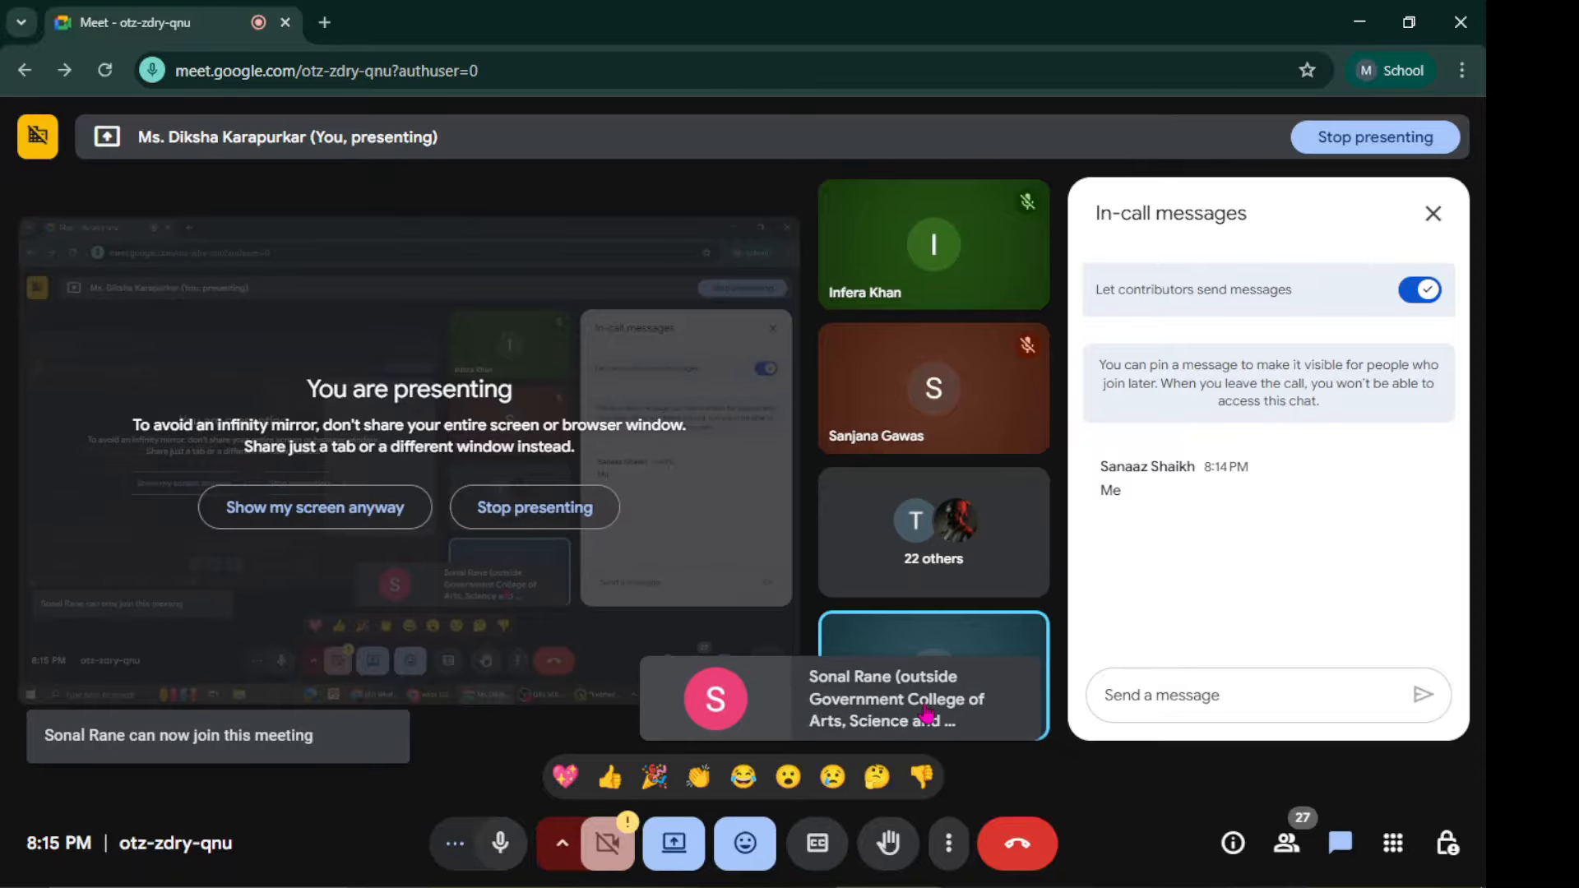
left_click(1123, 887)
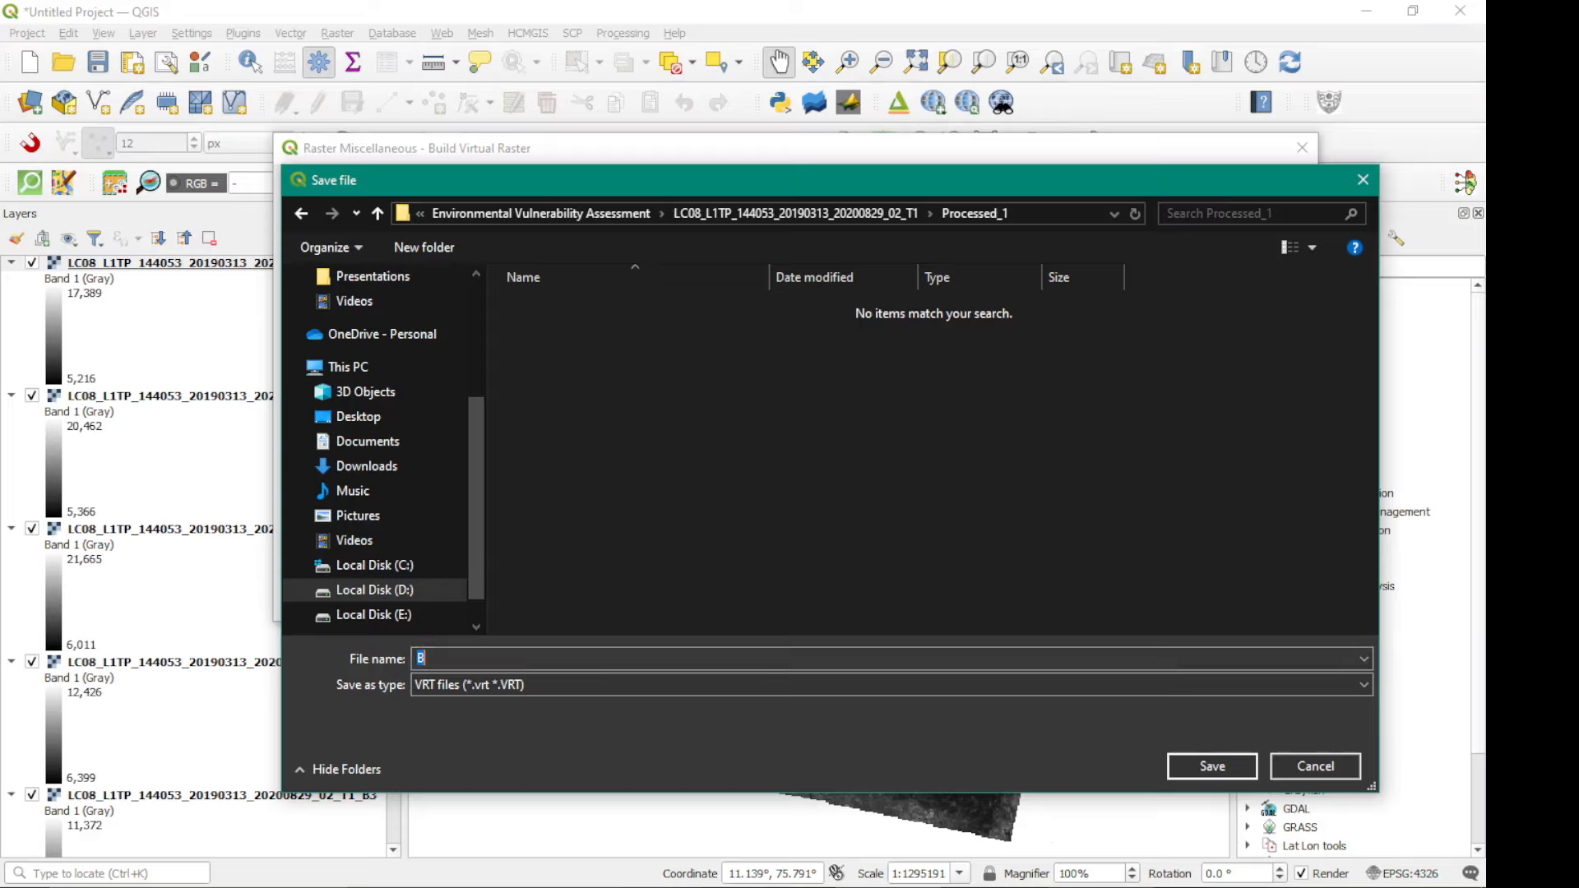
Name the virtual raster file Band_Composite_20190313 and save it as a VRT in Processed_1.
left_click(543, 658)
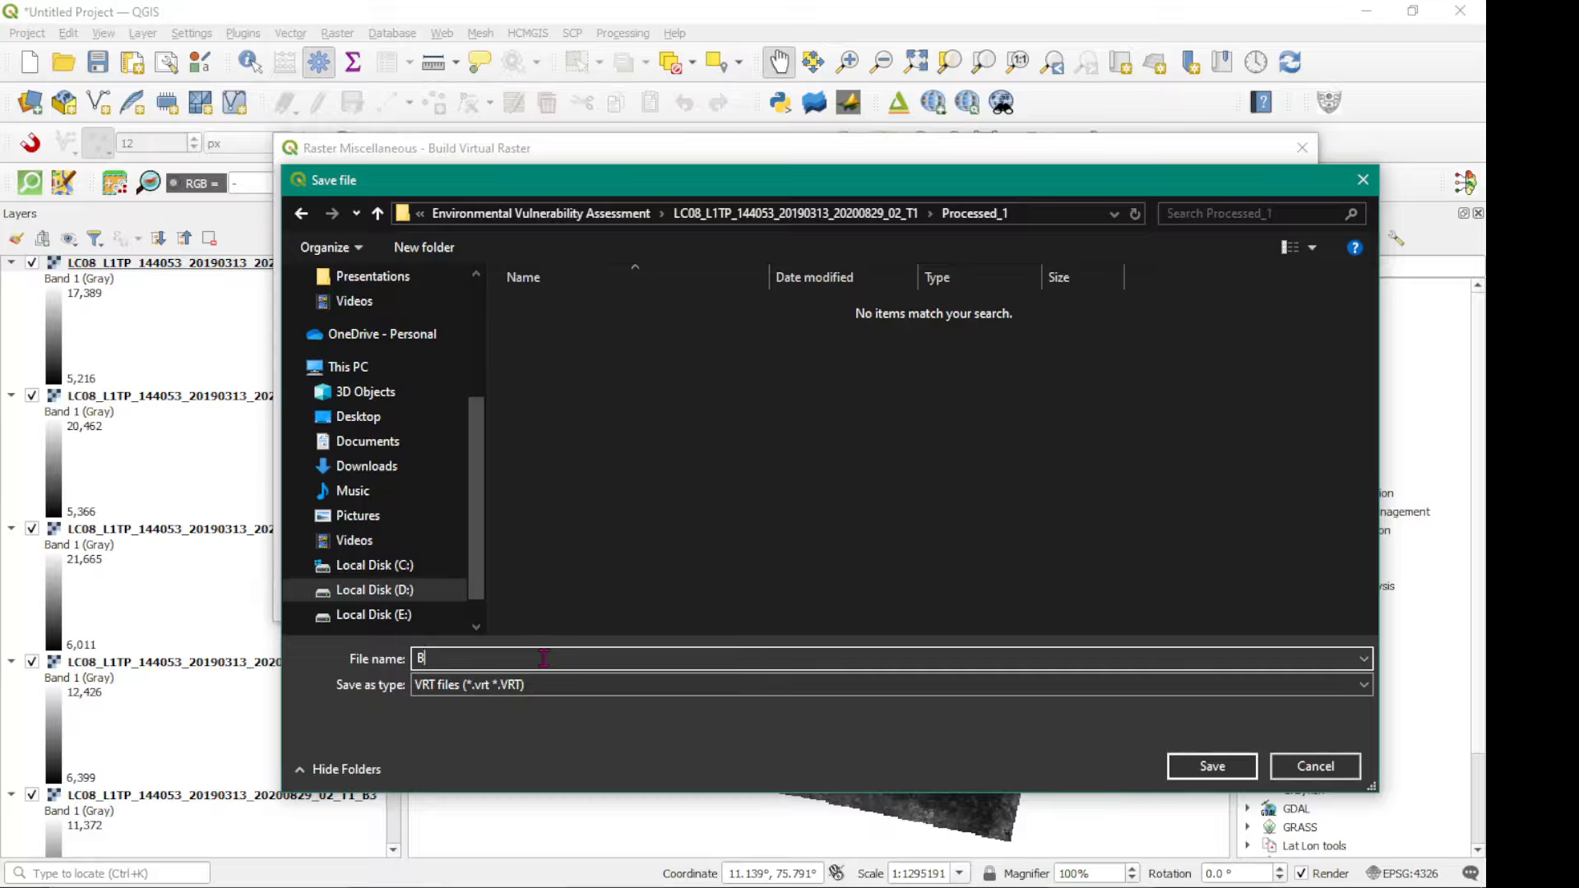
type("and_Composite_")
left_click(846, 885)
left_click(773, 860)
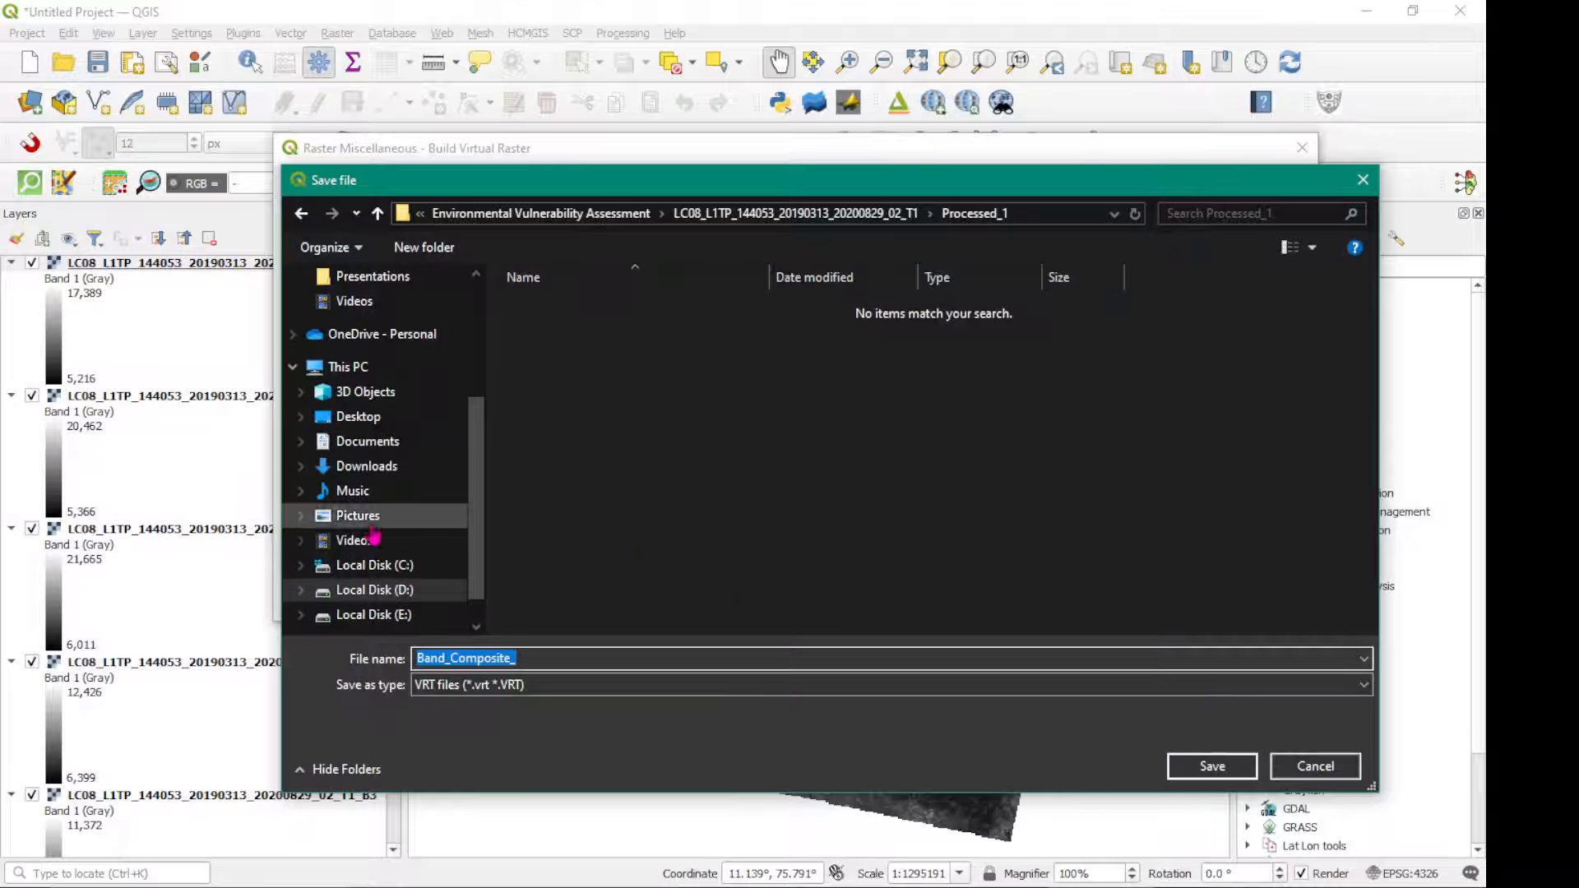
left_click(533, 658)
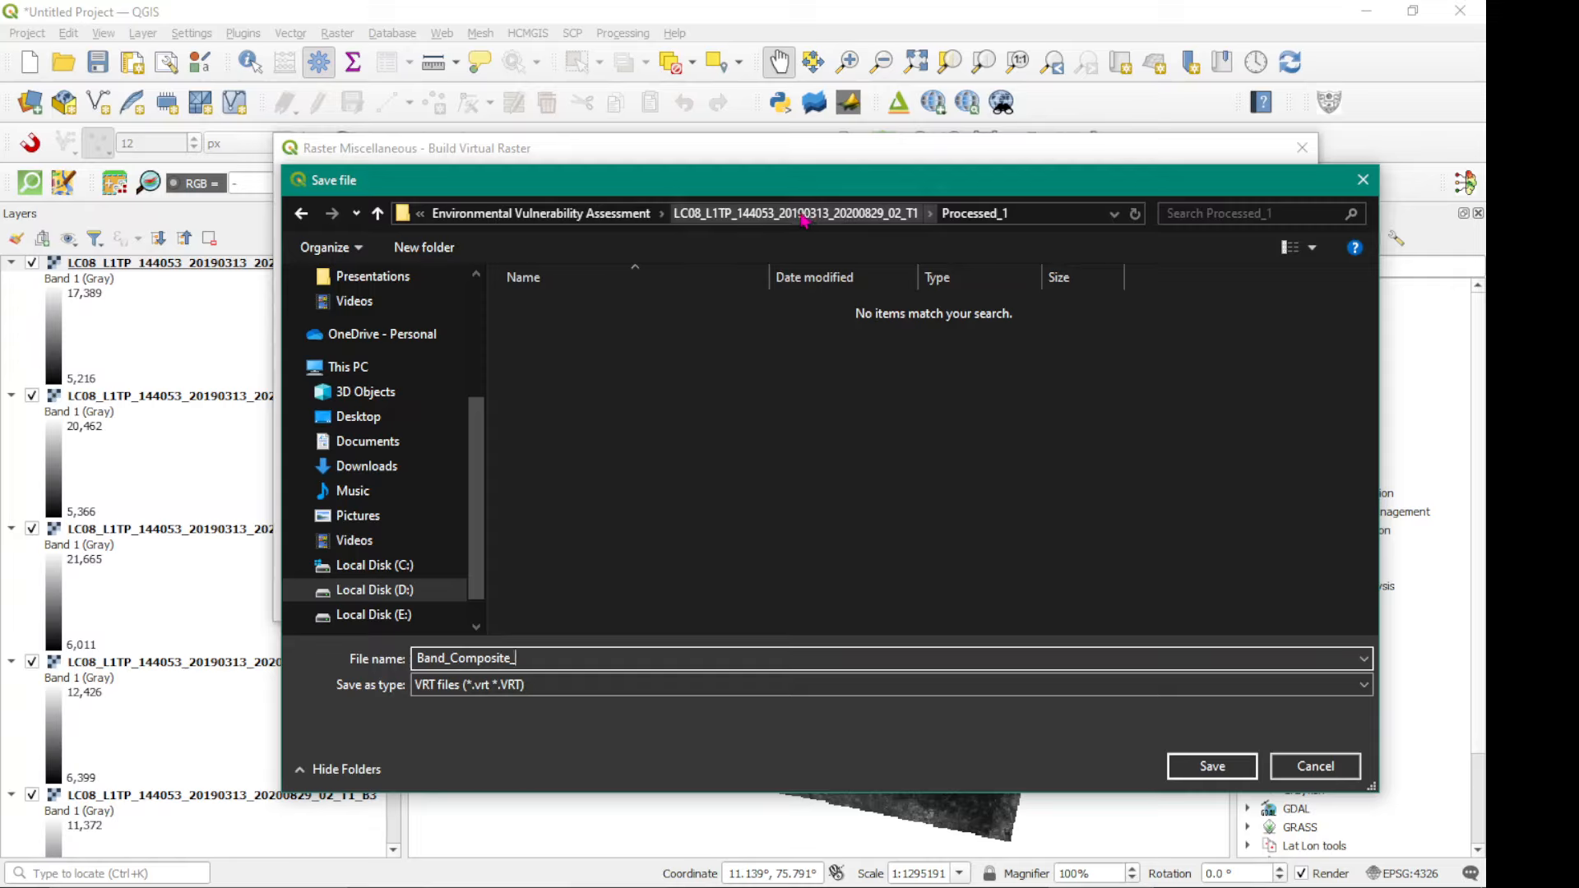
type("2019")
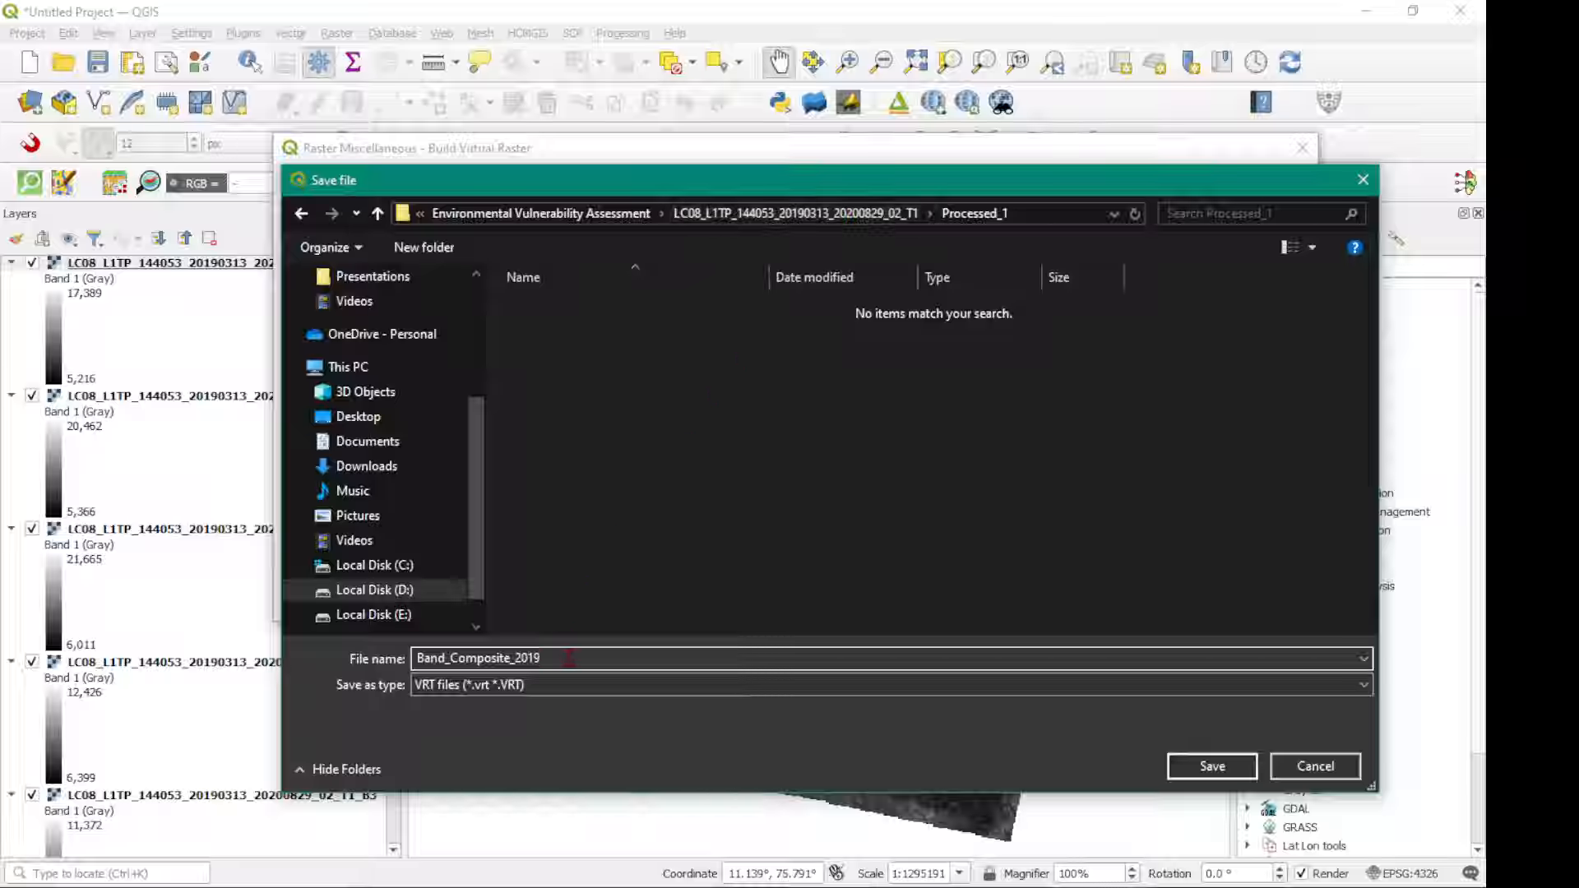
type("03")
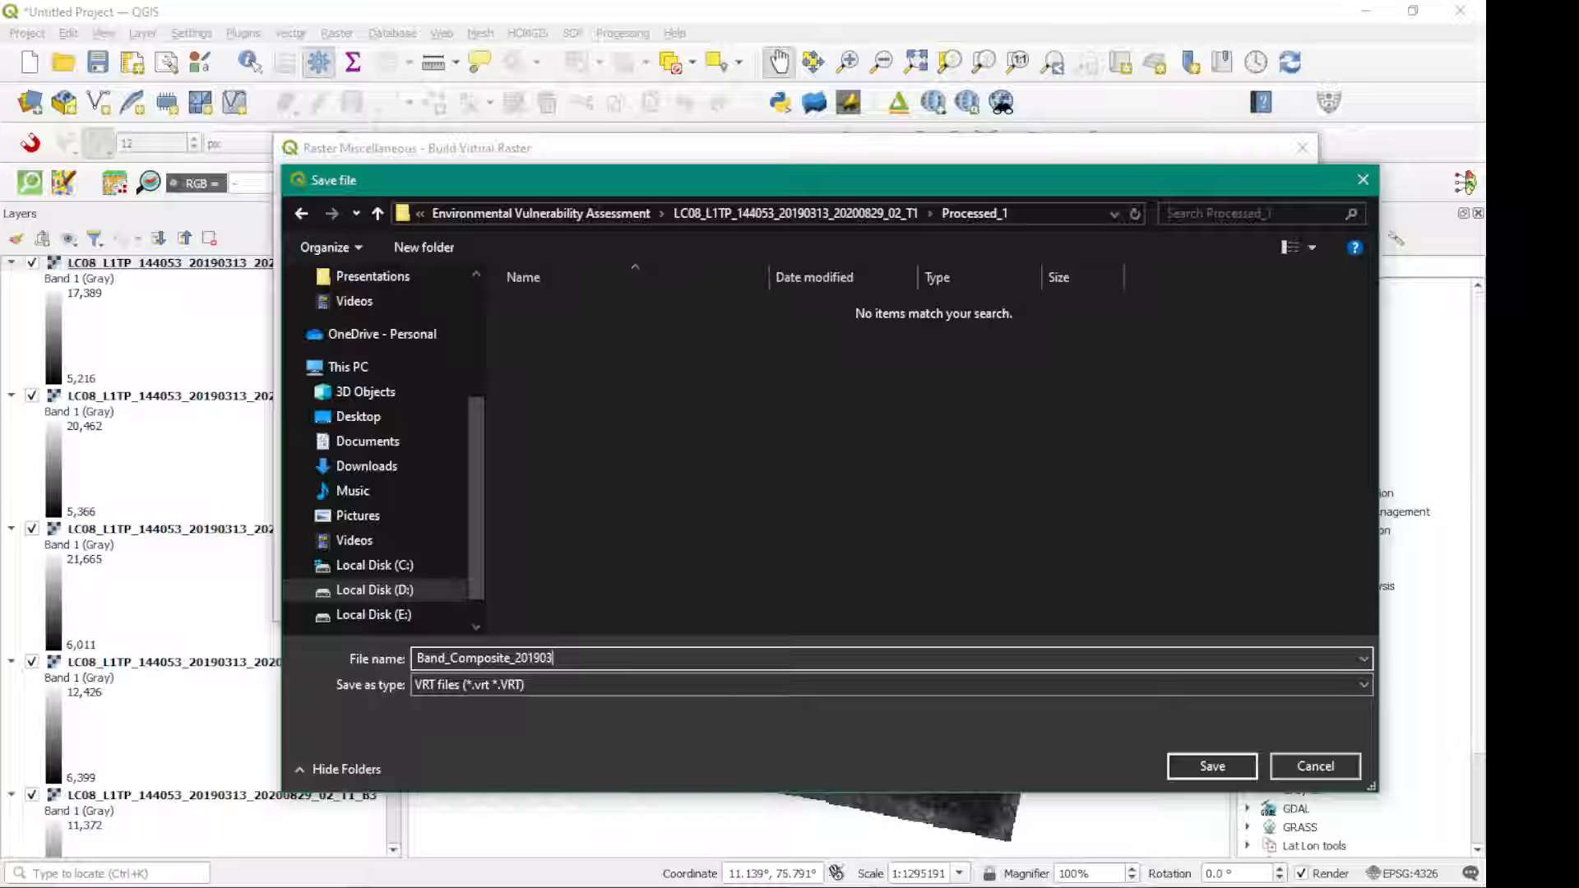
type("13")
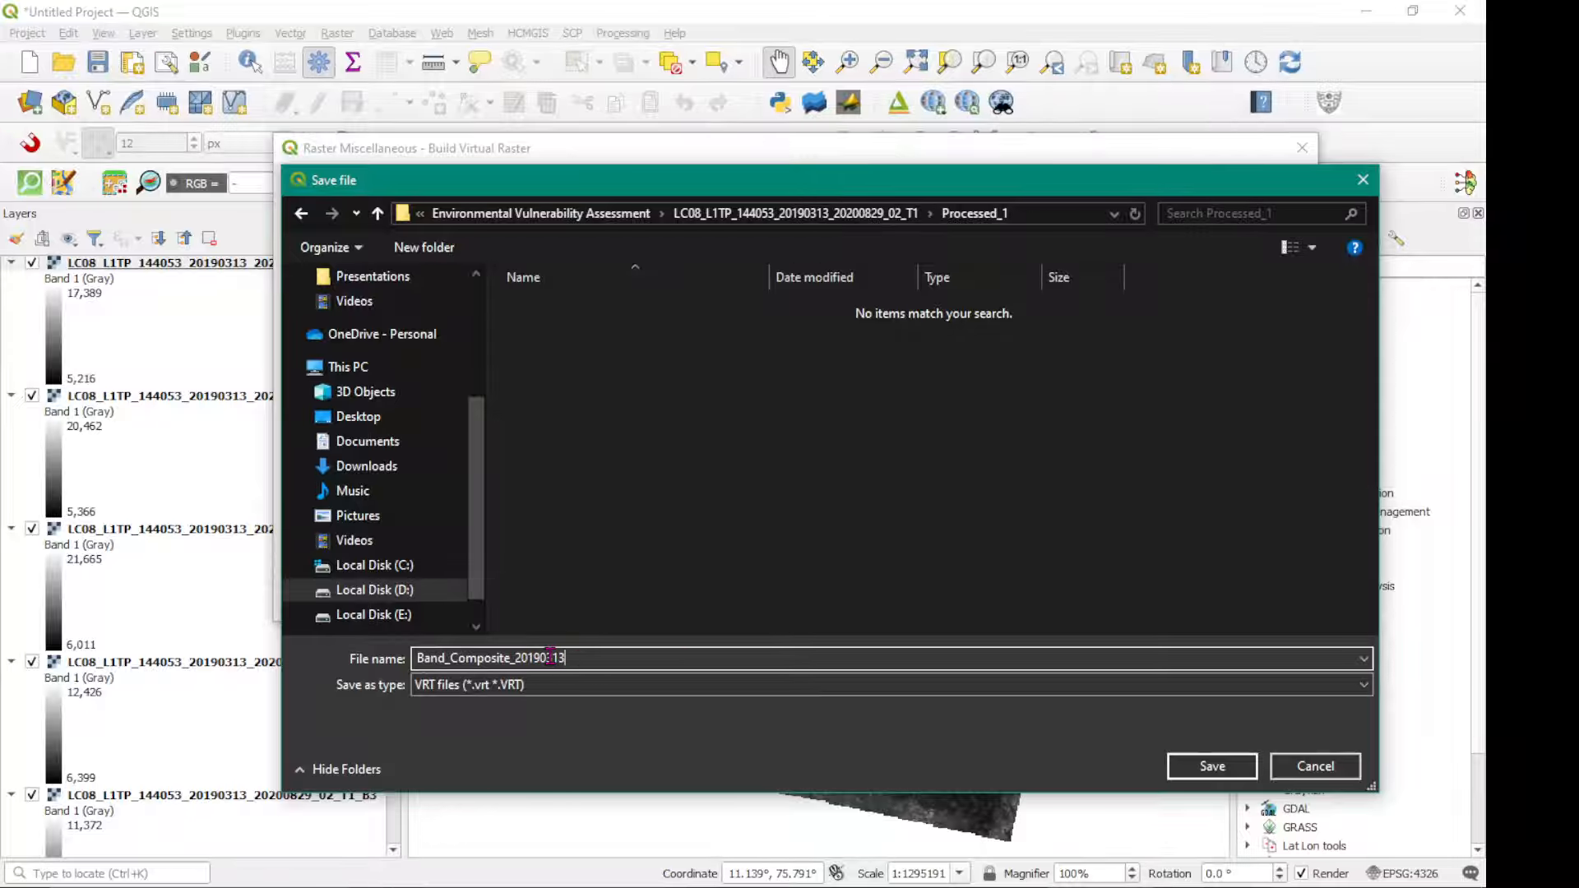
left_click(1210, 769)
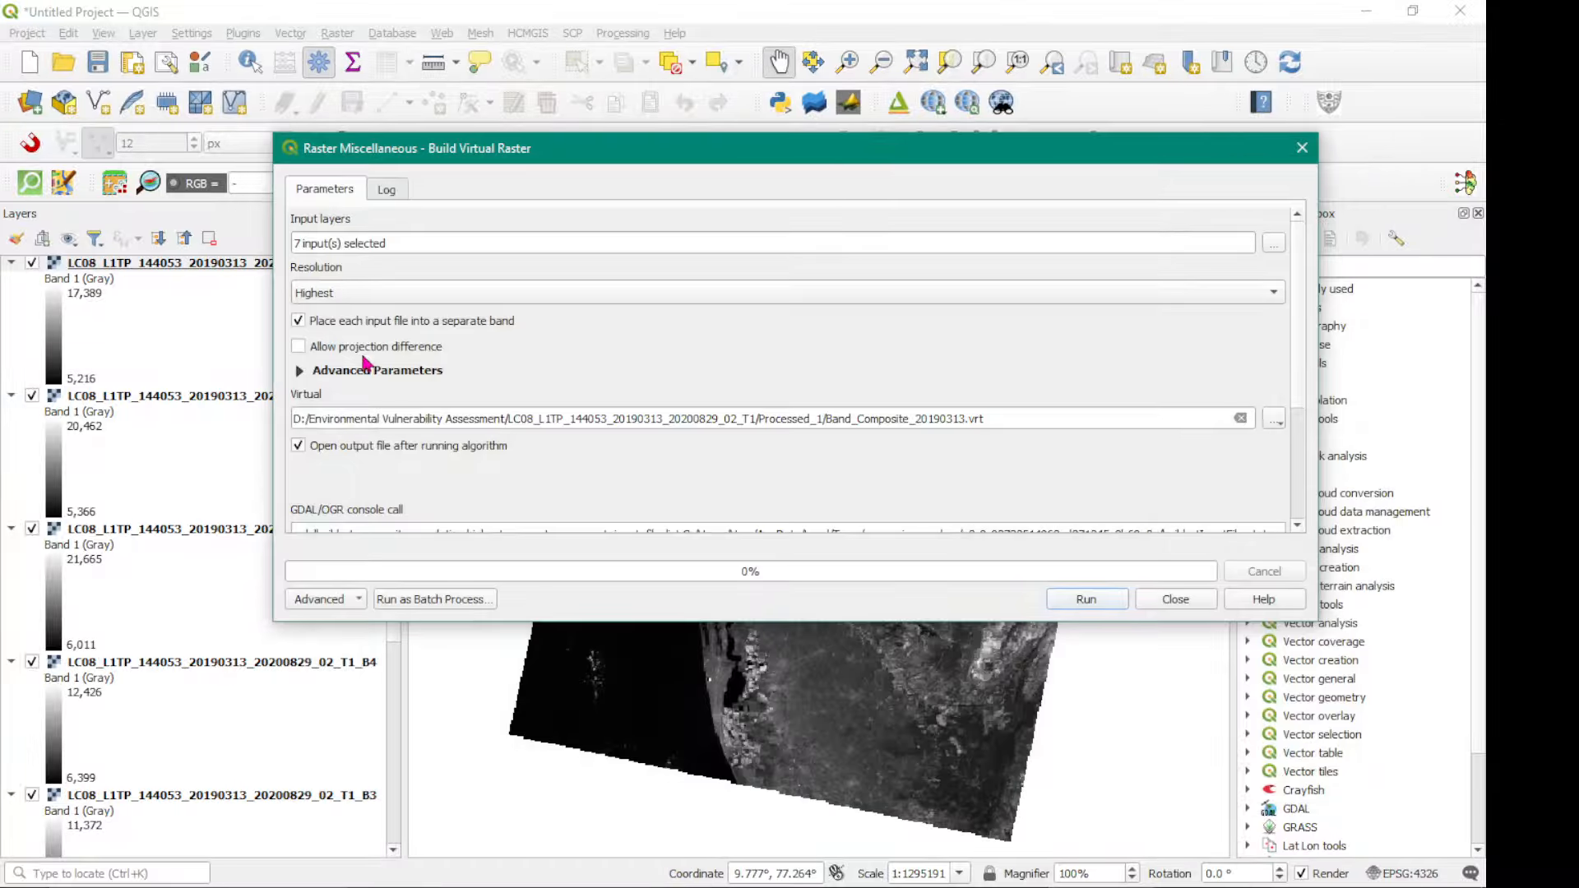
Run Build Virtual Raster with the chosen settings, glance at the composite on the map, and close the tool.
left_click(1088, 600)
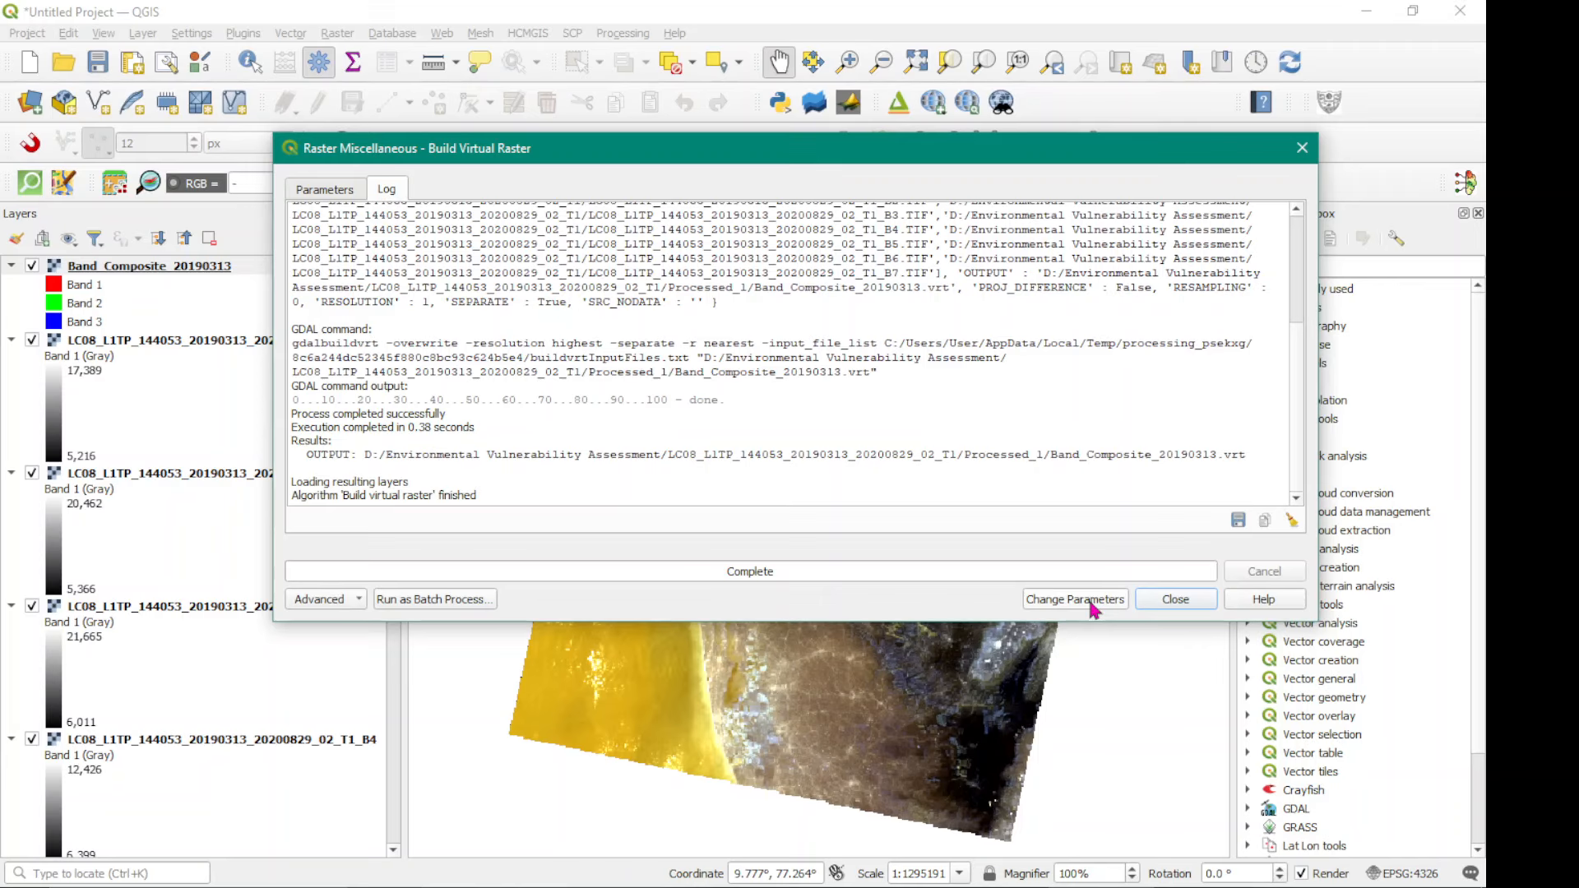
left_click_drag(846, 157, 765, 709)
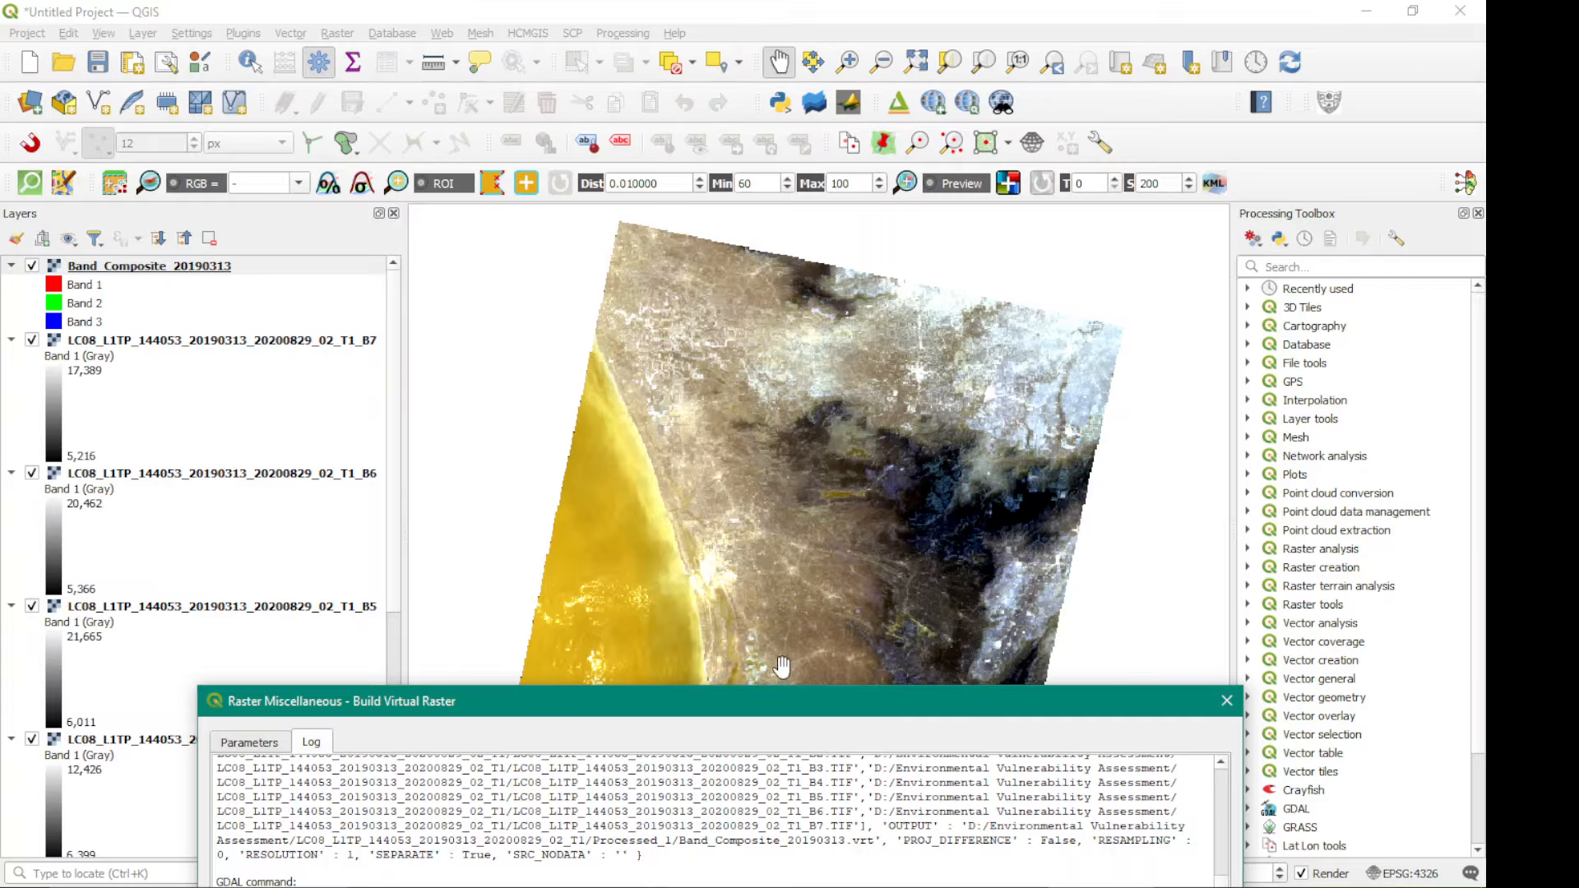
left_click_drag(787, 707, 780, 298)
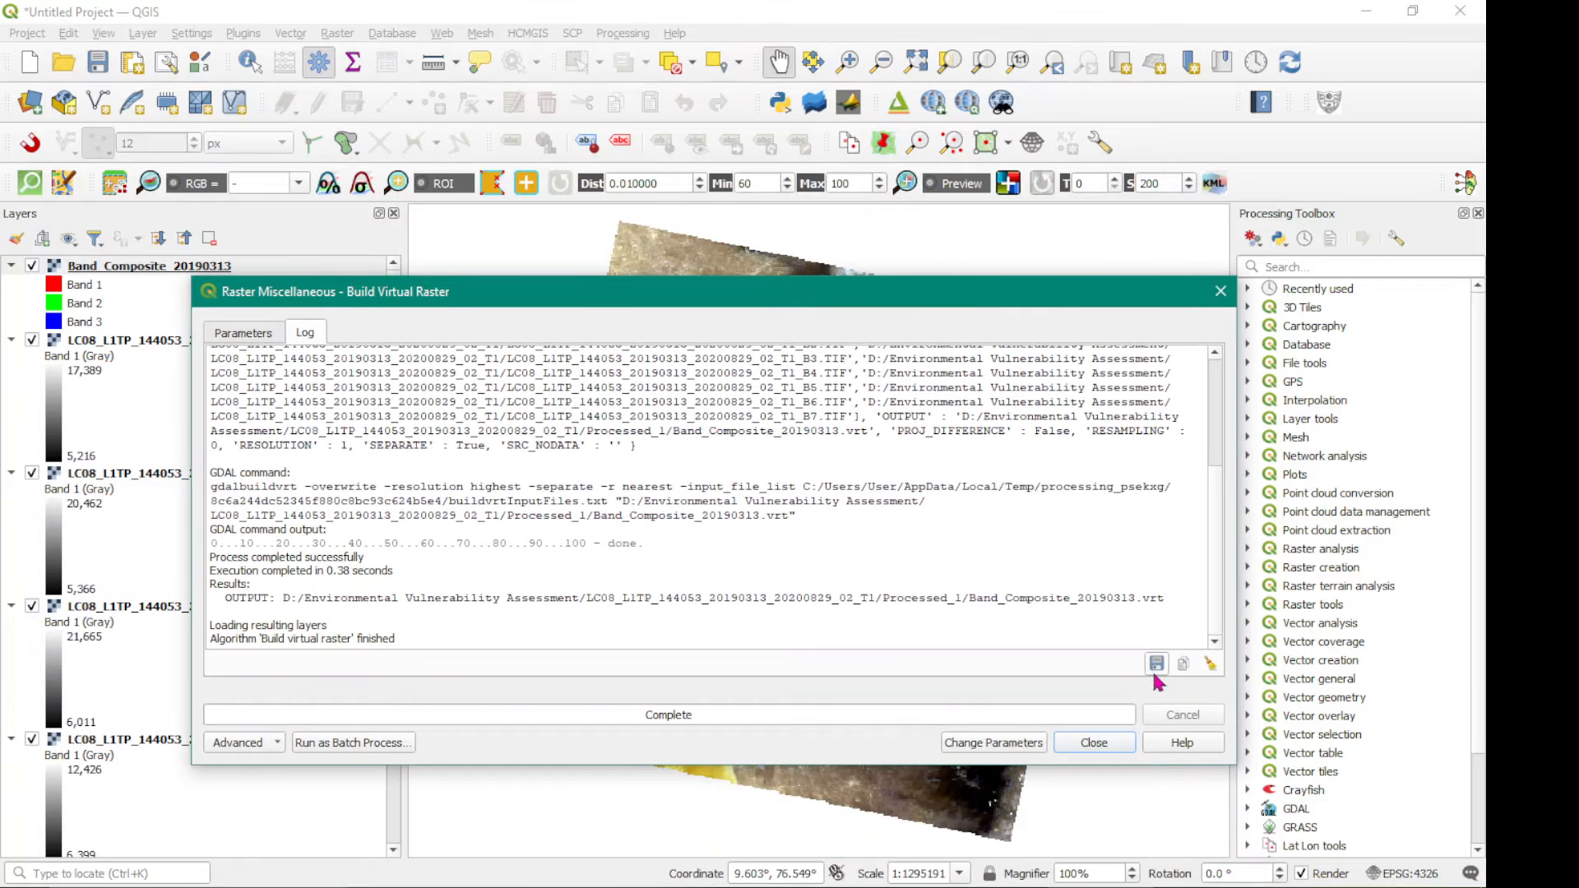
left_click(1094, 743)
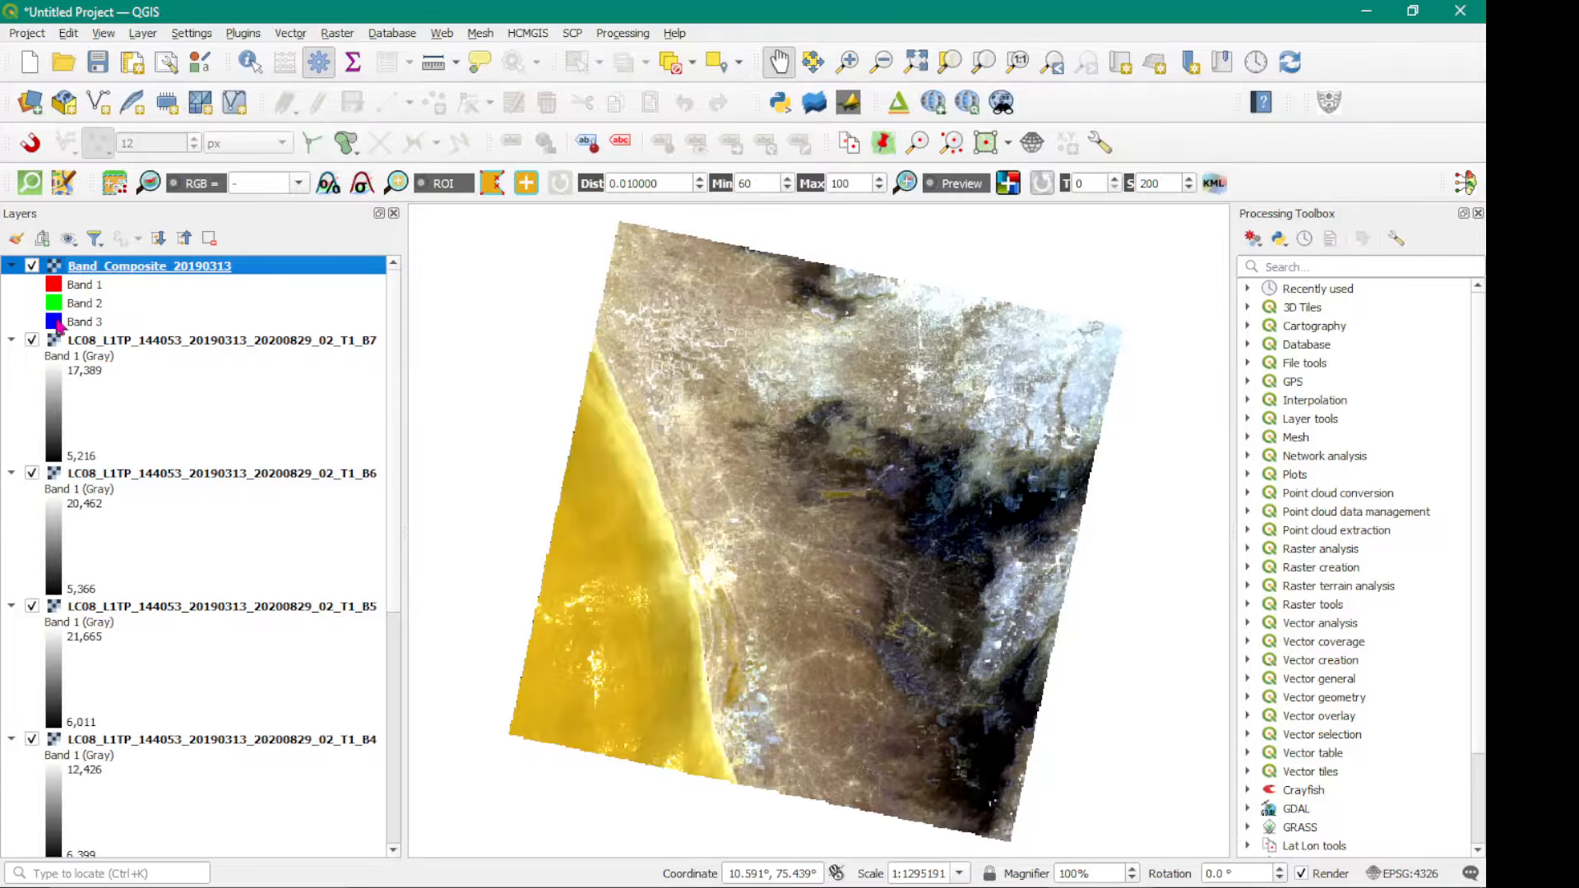
left_click(57, 288)
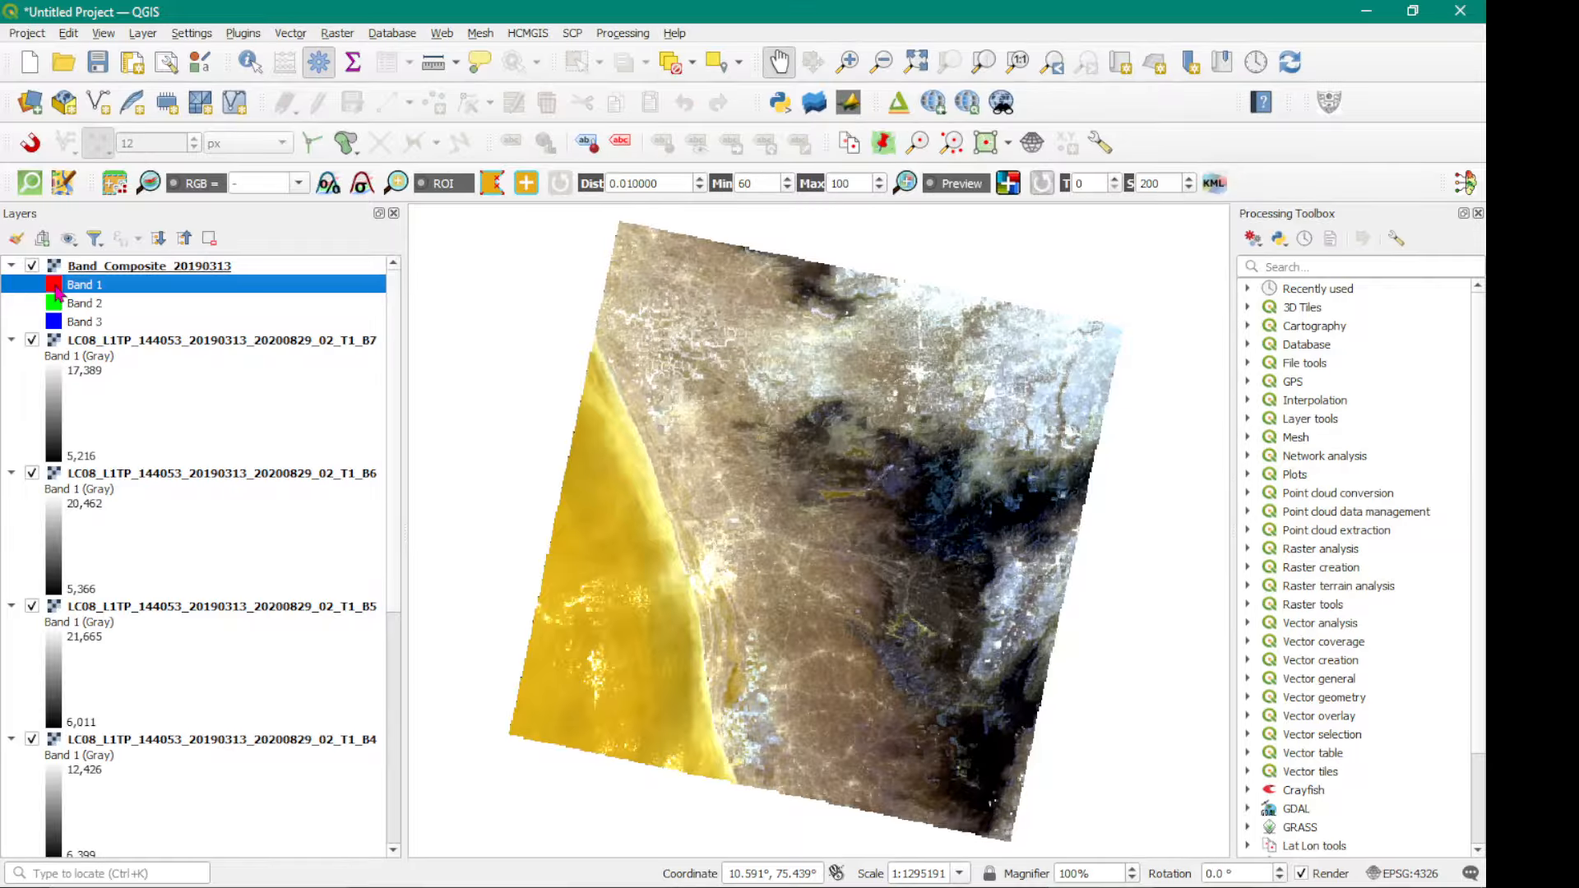
double_click(57, 288)
left_click(1357, 38)
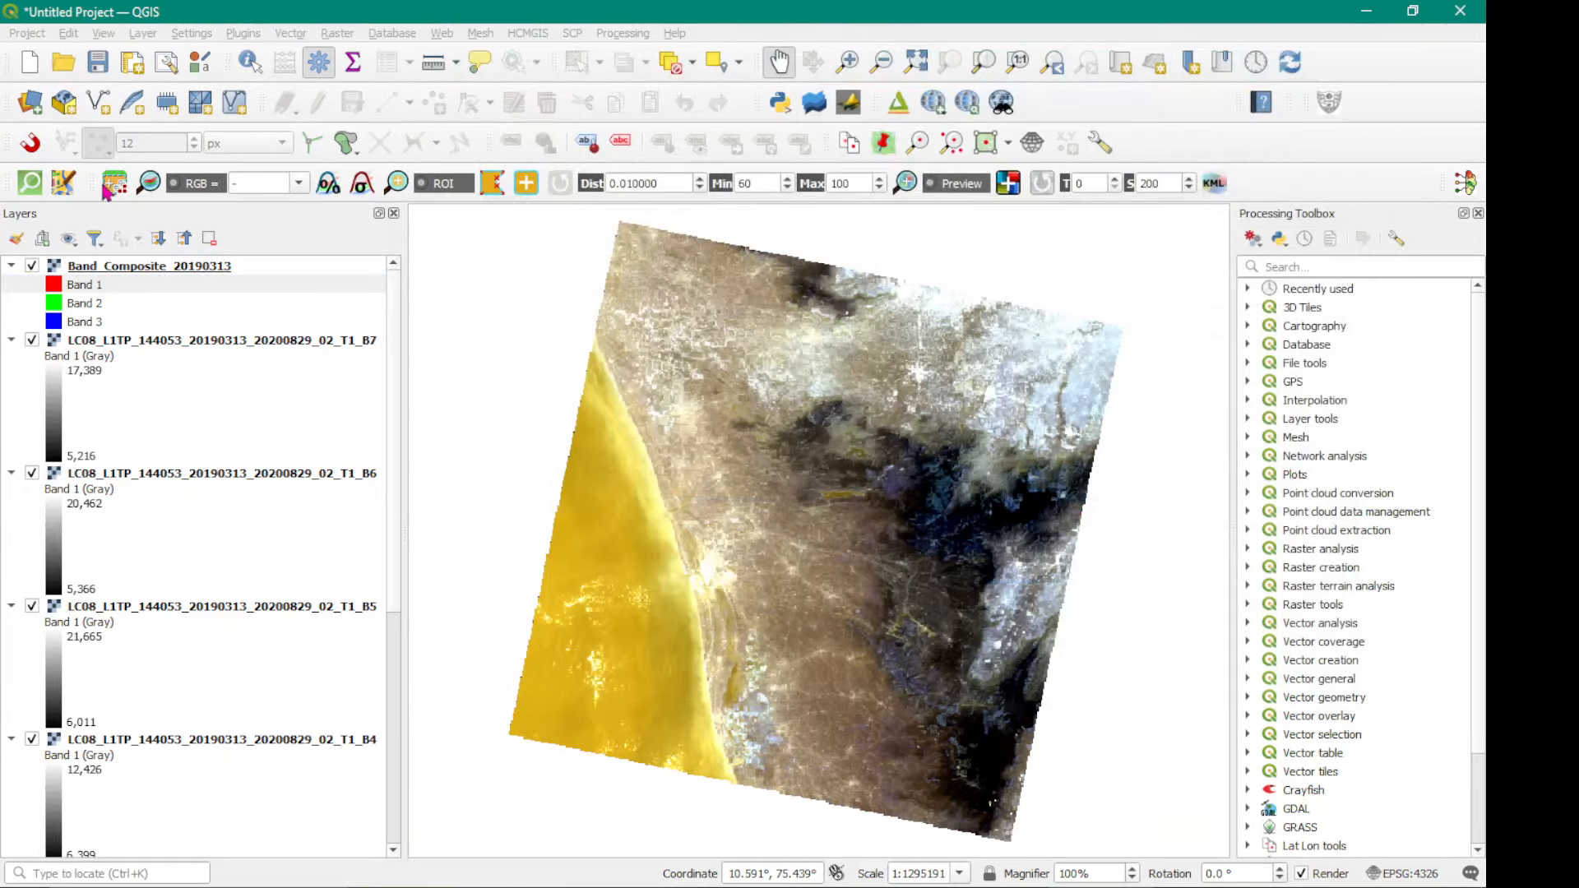
Render Band_Composite_20190313 with Band 4 as red, Band 3 as green and Band 2 as blue, and apply the symbology.
left_click(55, 288)
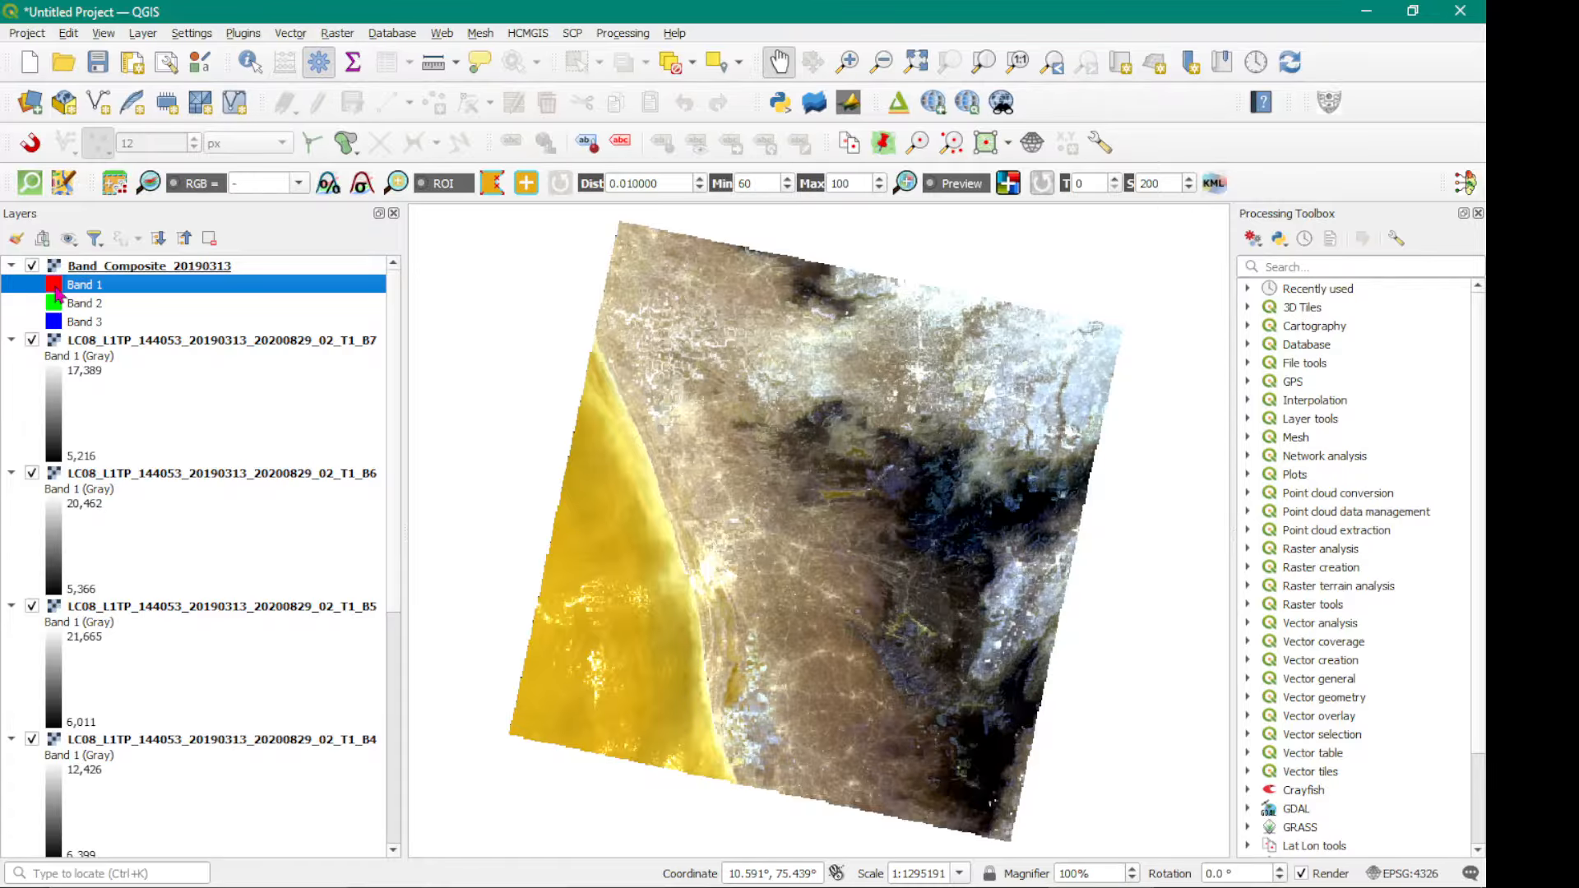
double_click(58, 290)
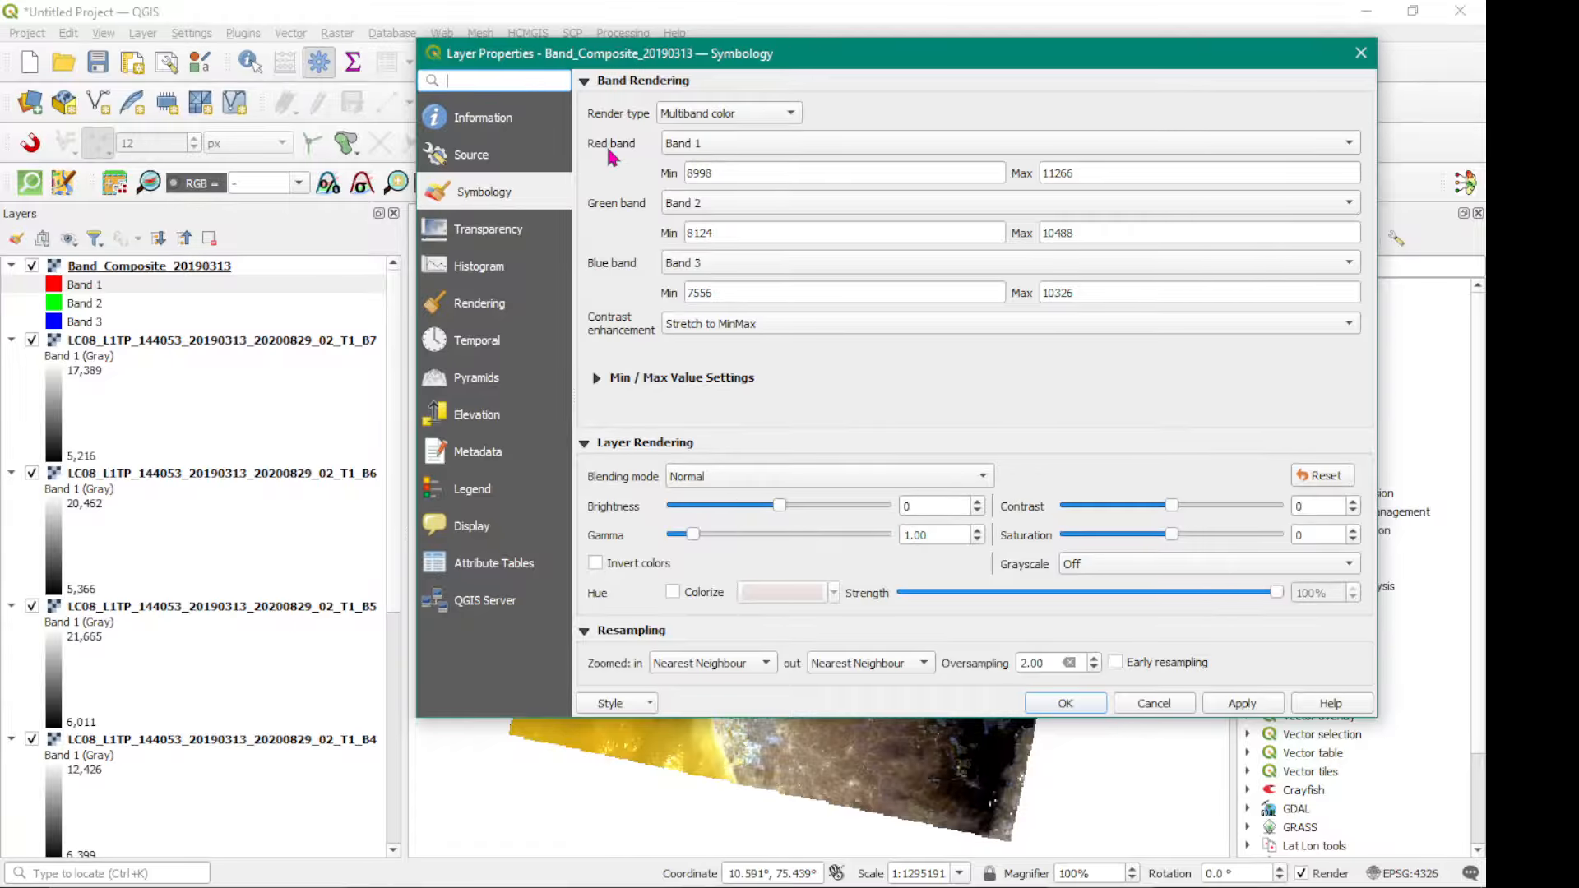
left_click(712, 145)
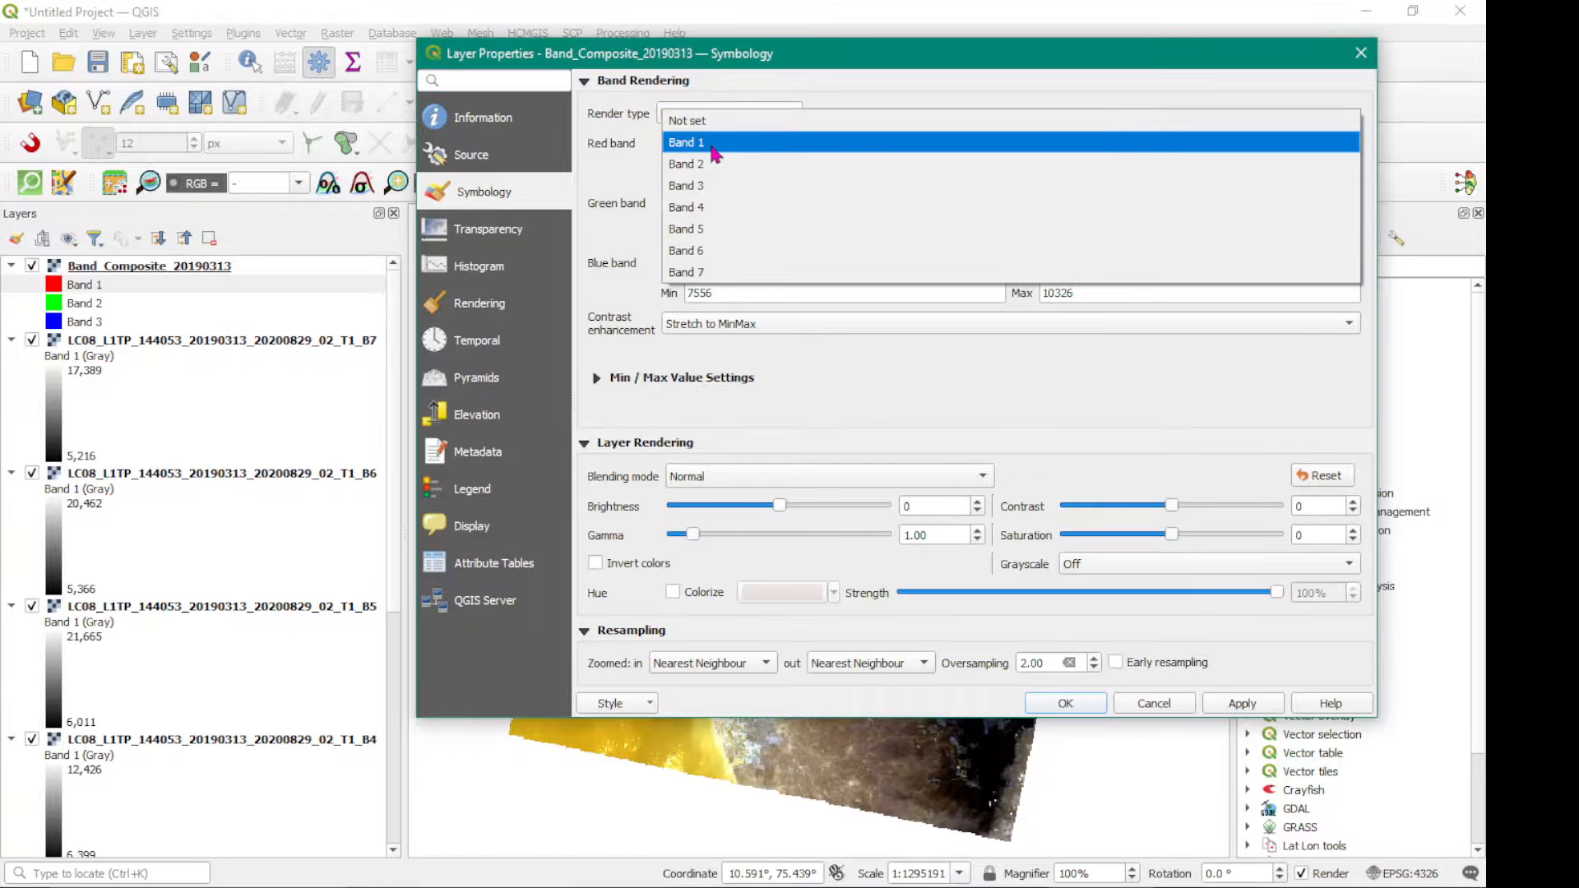
left_click(709, 217)
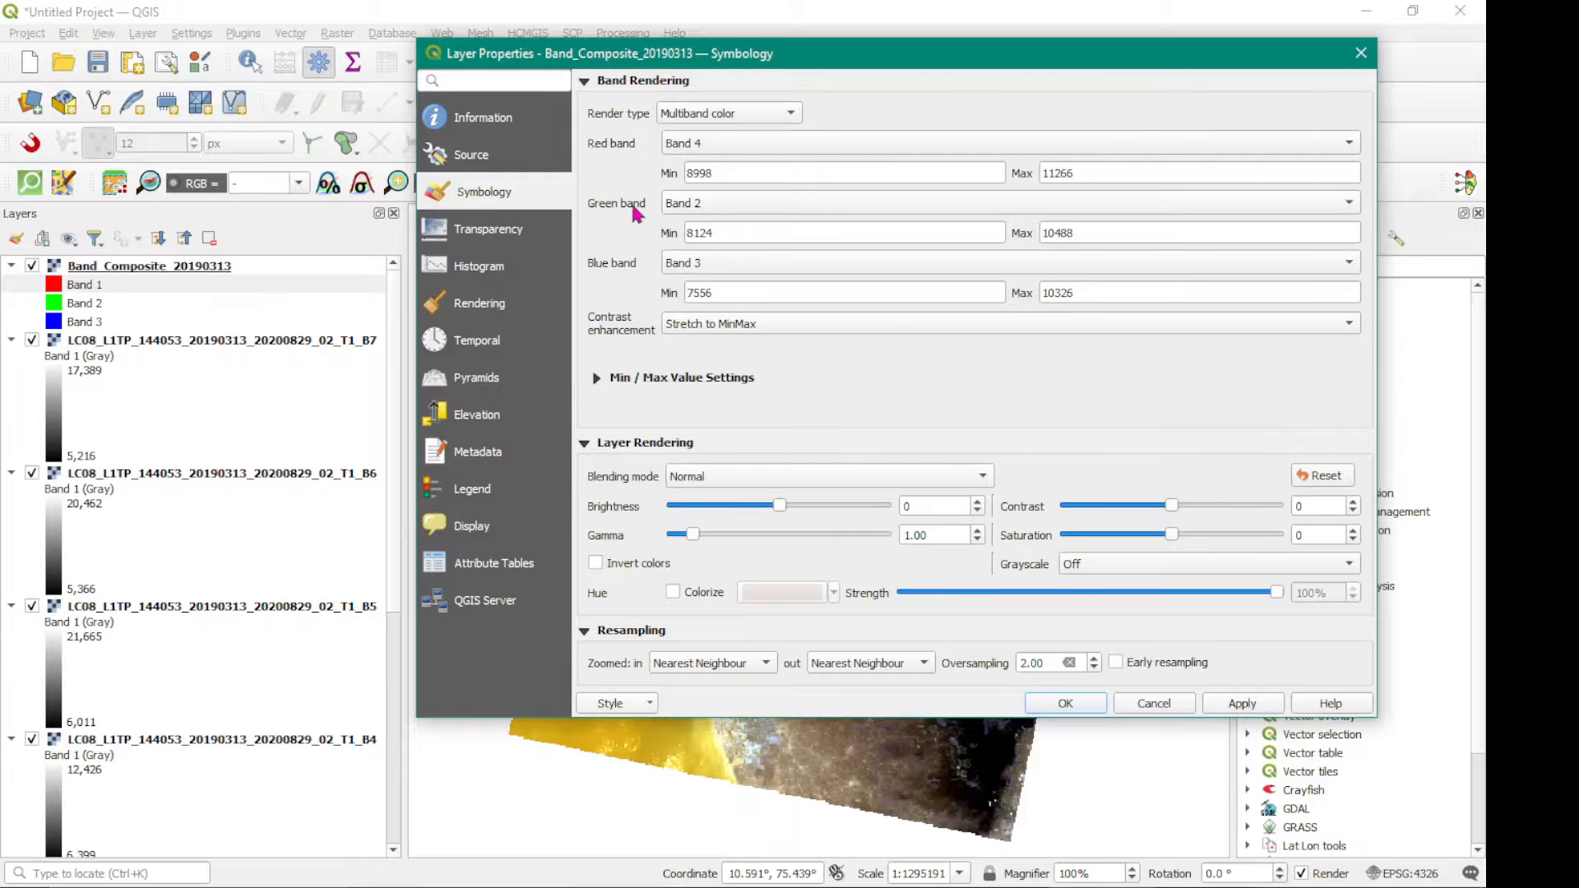
left_click(699, 211)
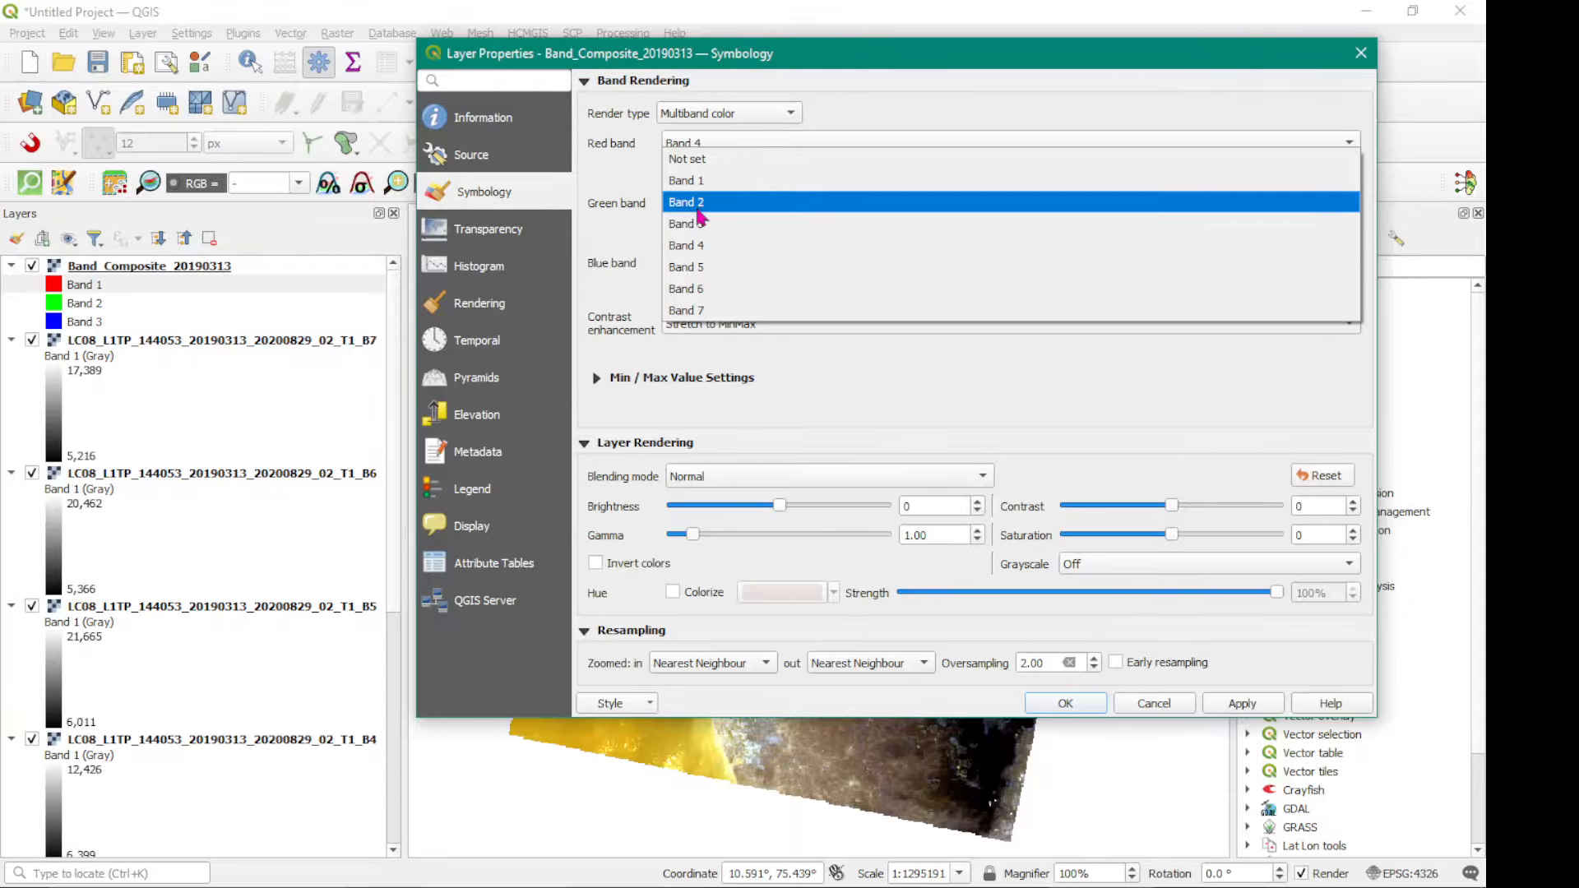
left_click(697, 223)
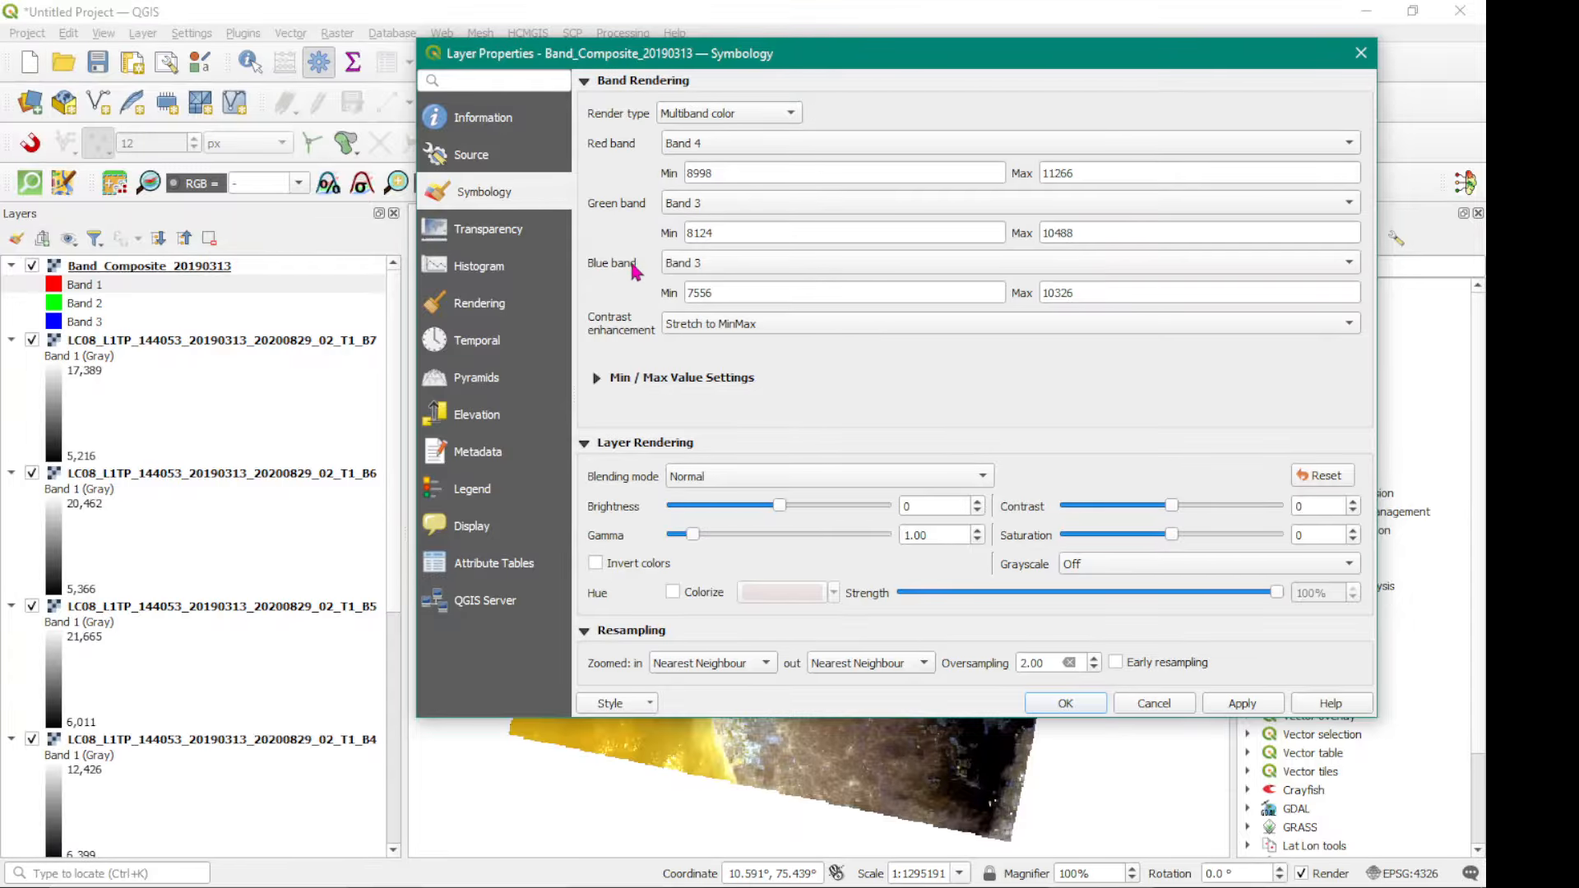
left_click(704, 270)
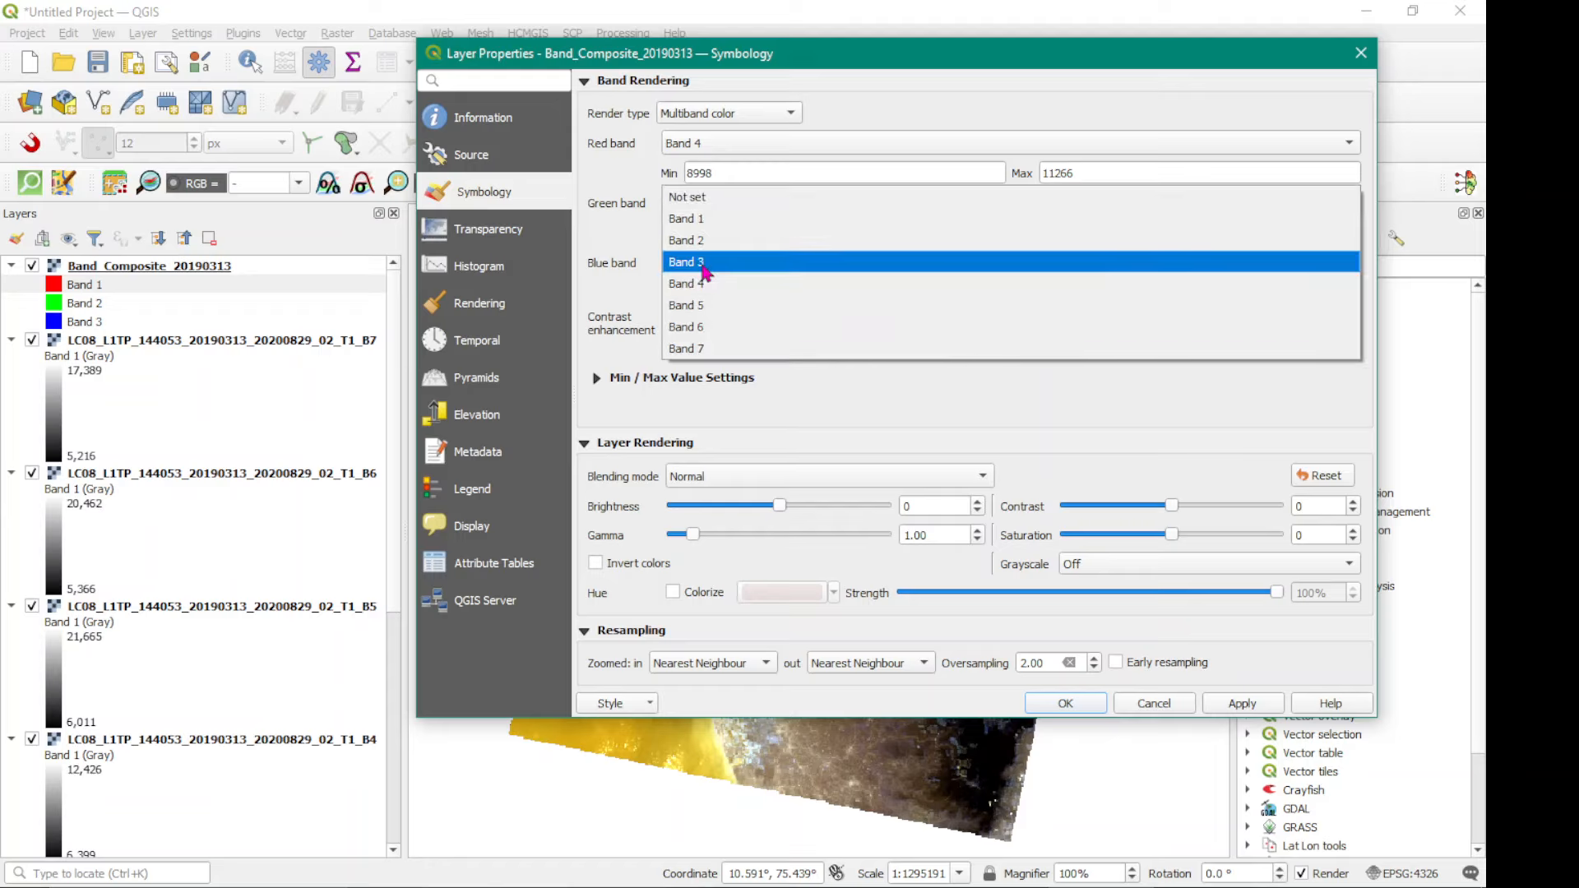
left_click(699, 240)
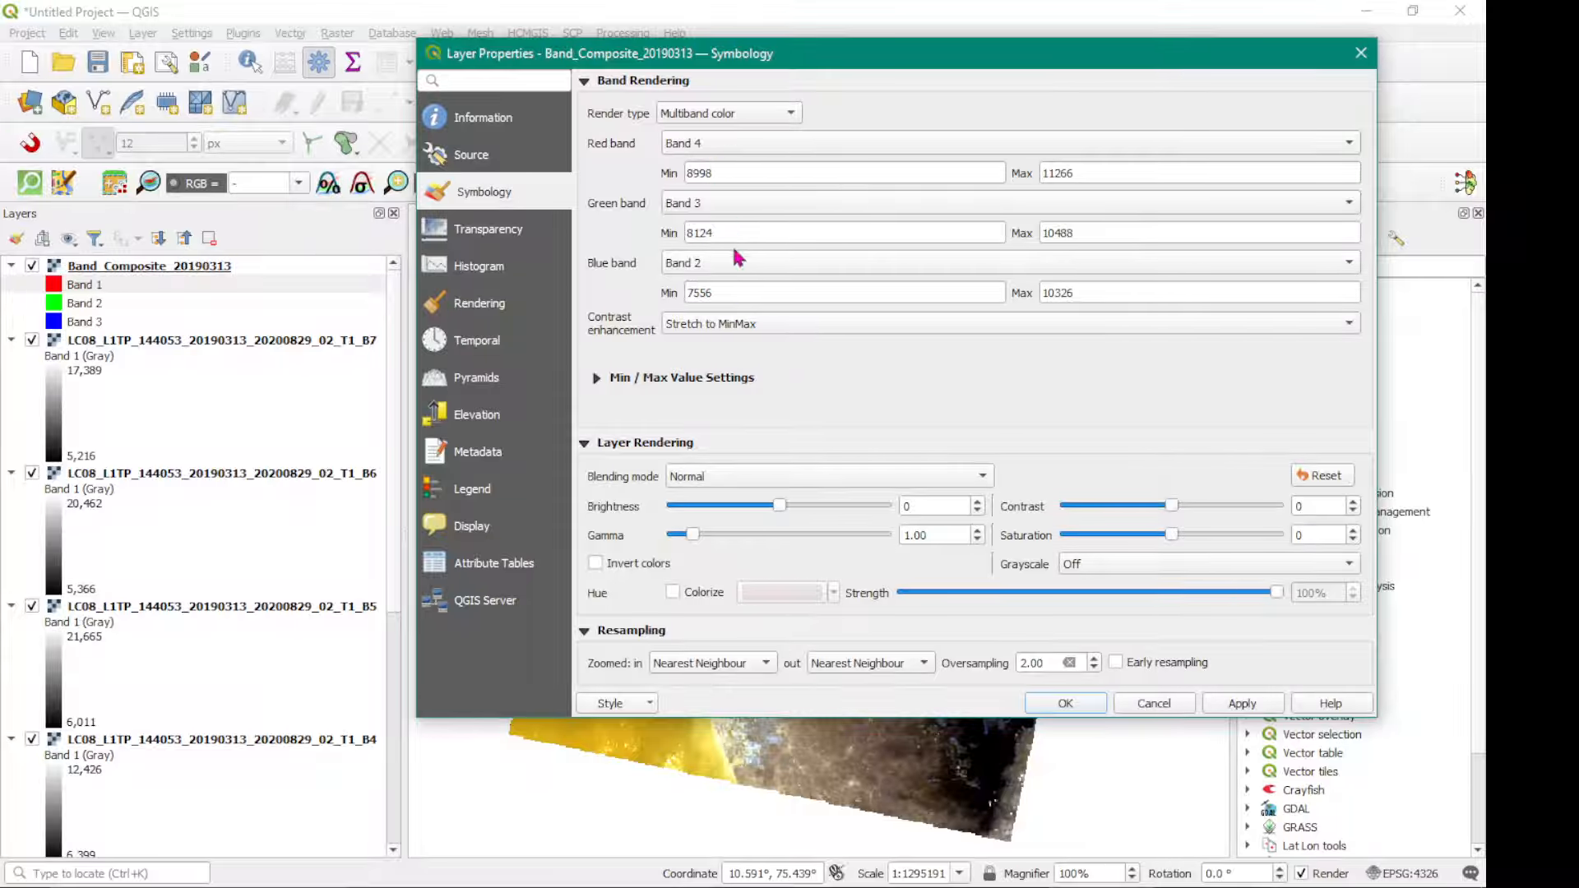
left_click(1243, 705)
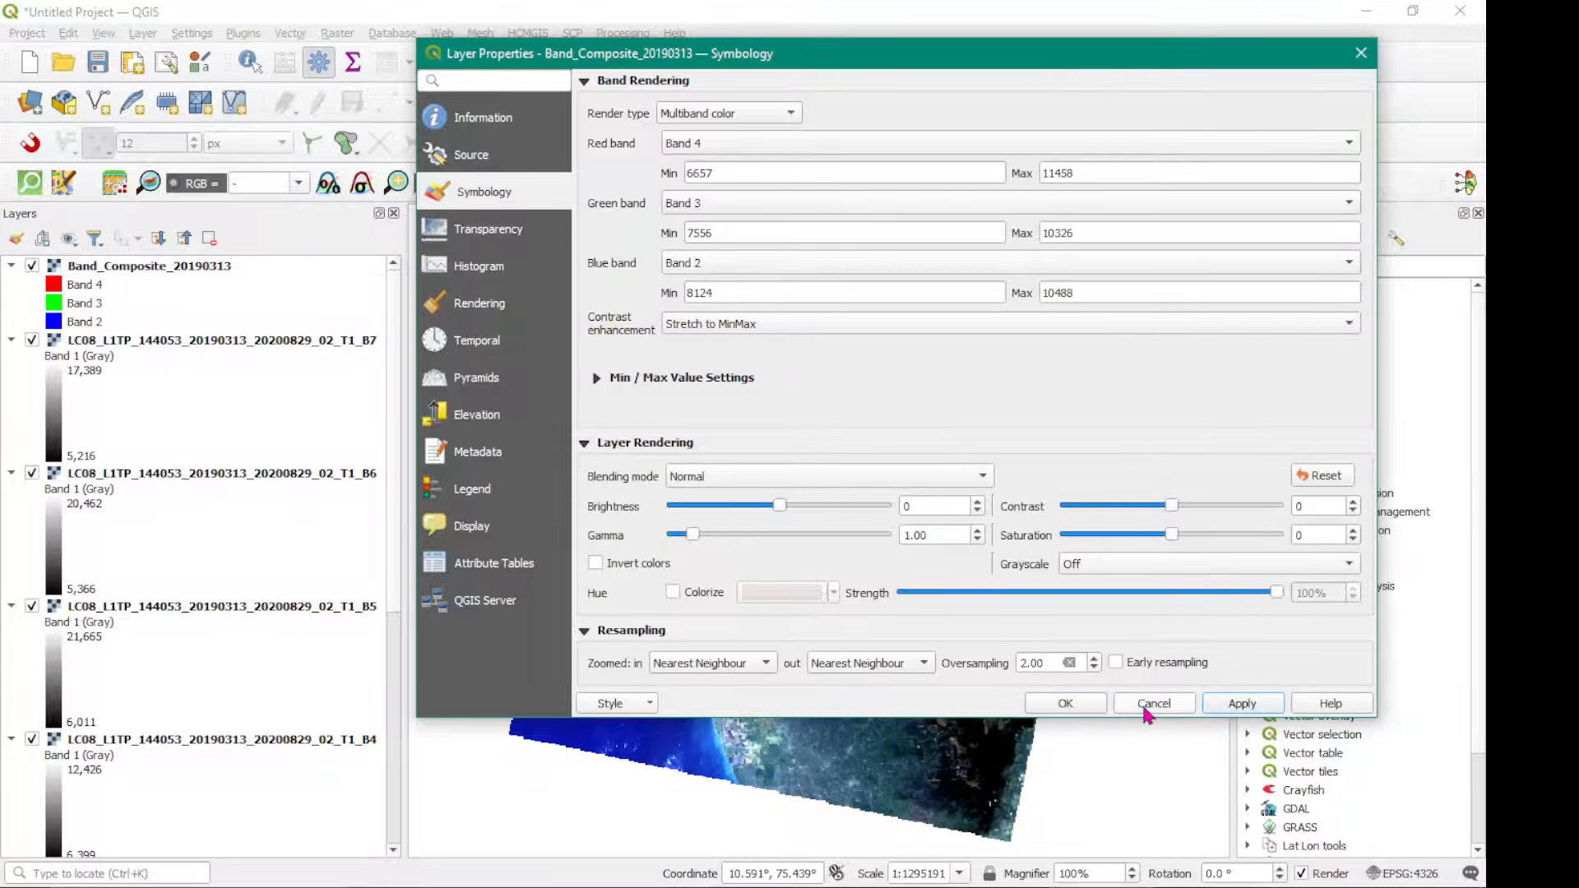
left_click(1065, 703)
Examine the 4-3-2 composite up close along the coast, the river, the built-up areas and the hills inland.
scroll(721, 567, "up", 4)
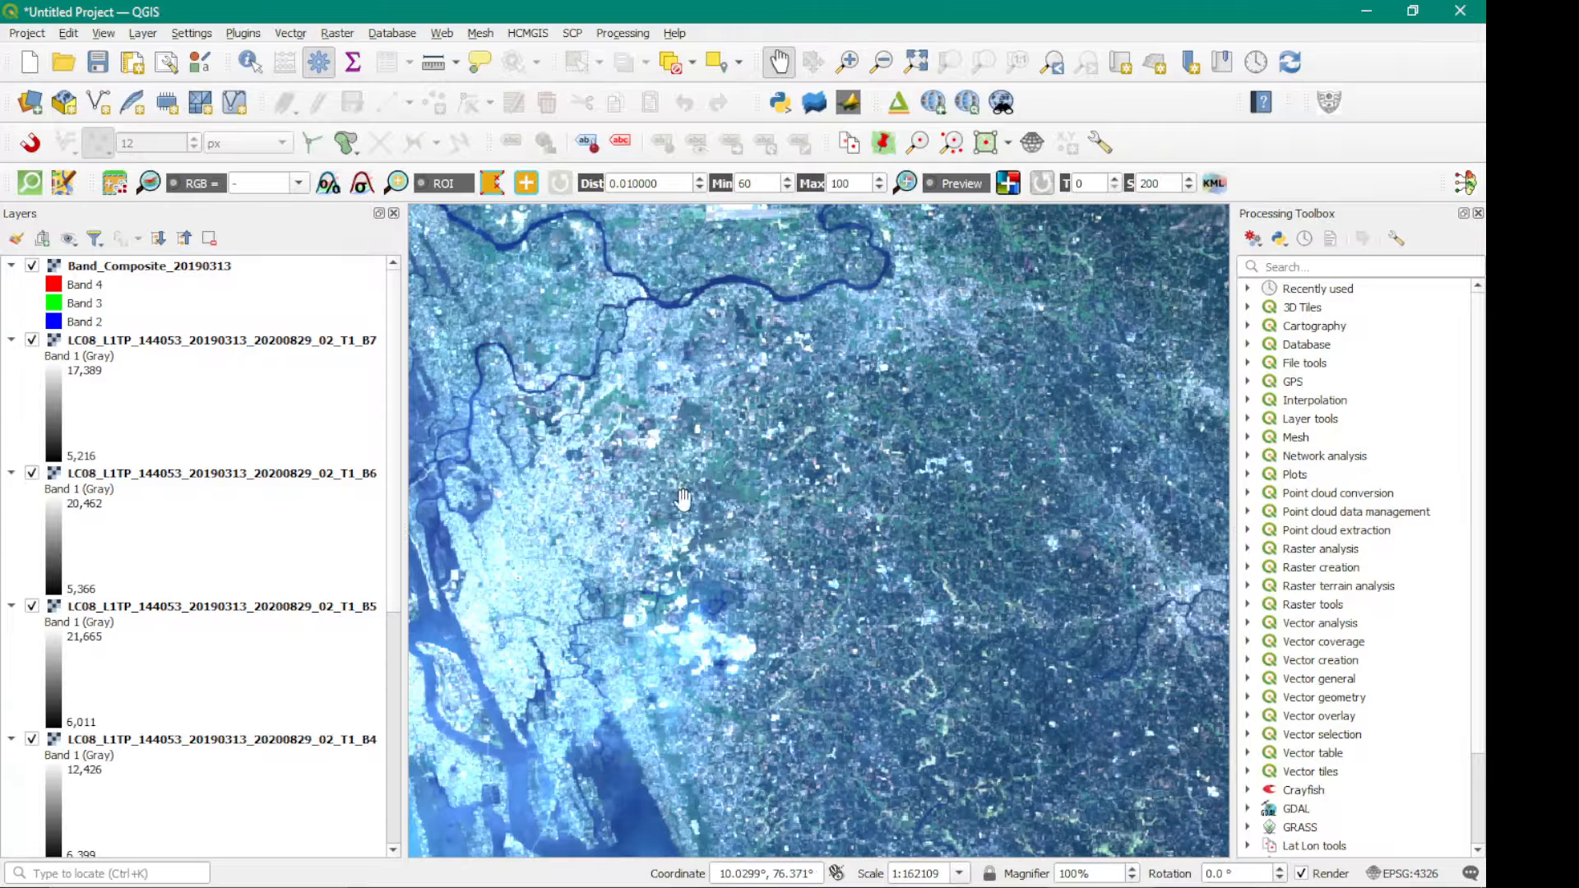
left_click_drag(723, 474, 1041, 417)
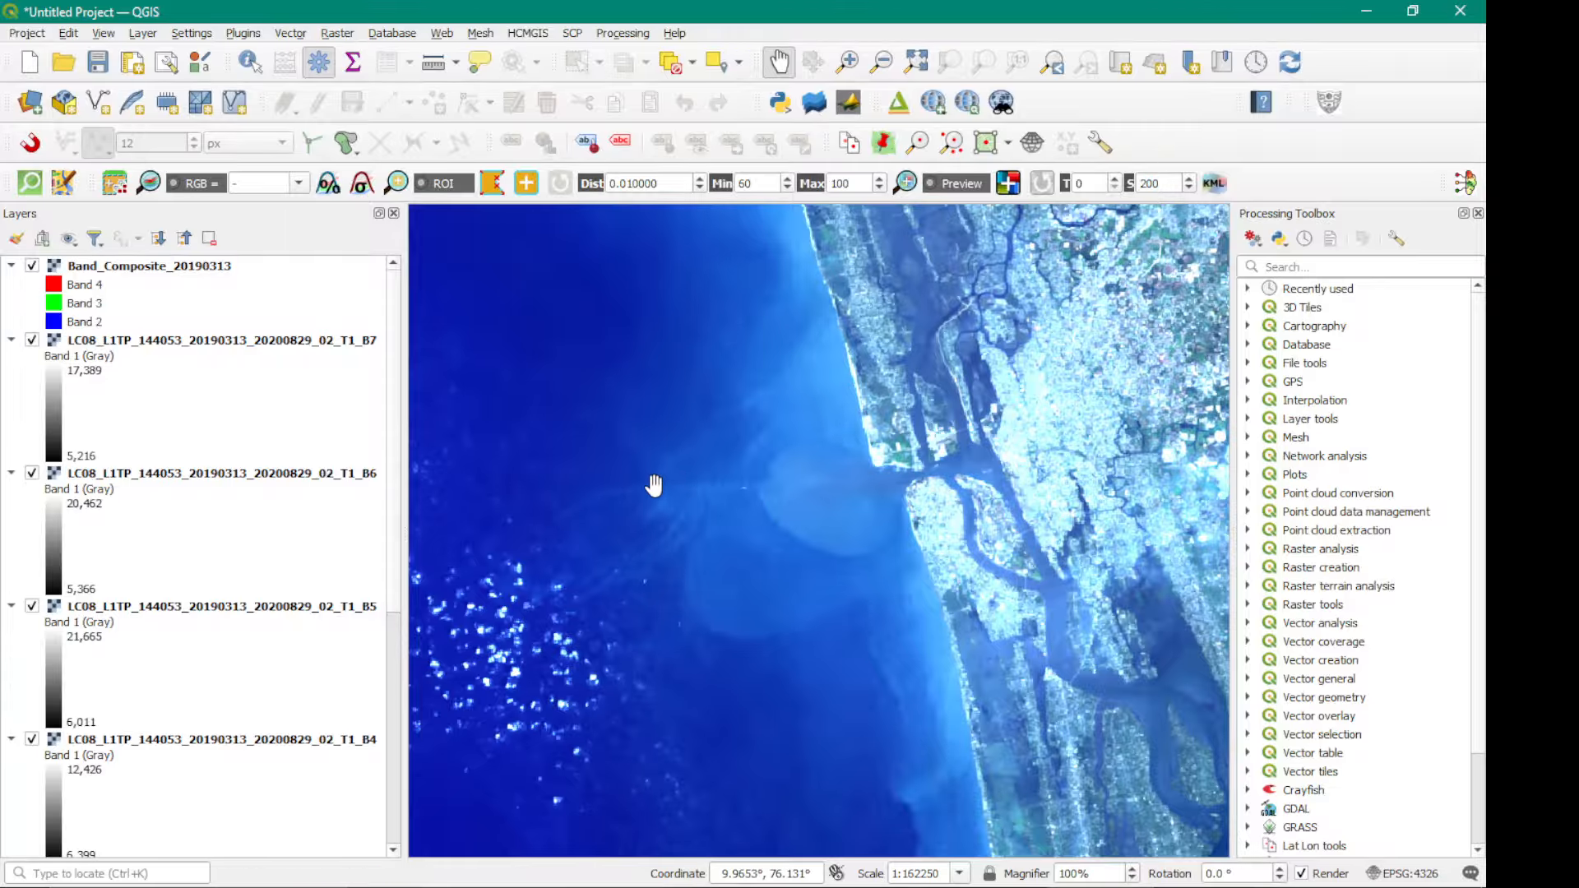
left_click_drag(880, 495, 605, 712)
left_click_drag(921, 518, 699, 646)
left_click_drag(995, 468, 978, 546)
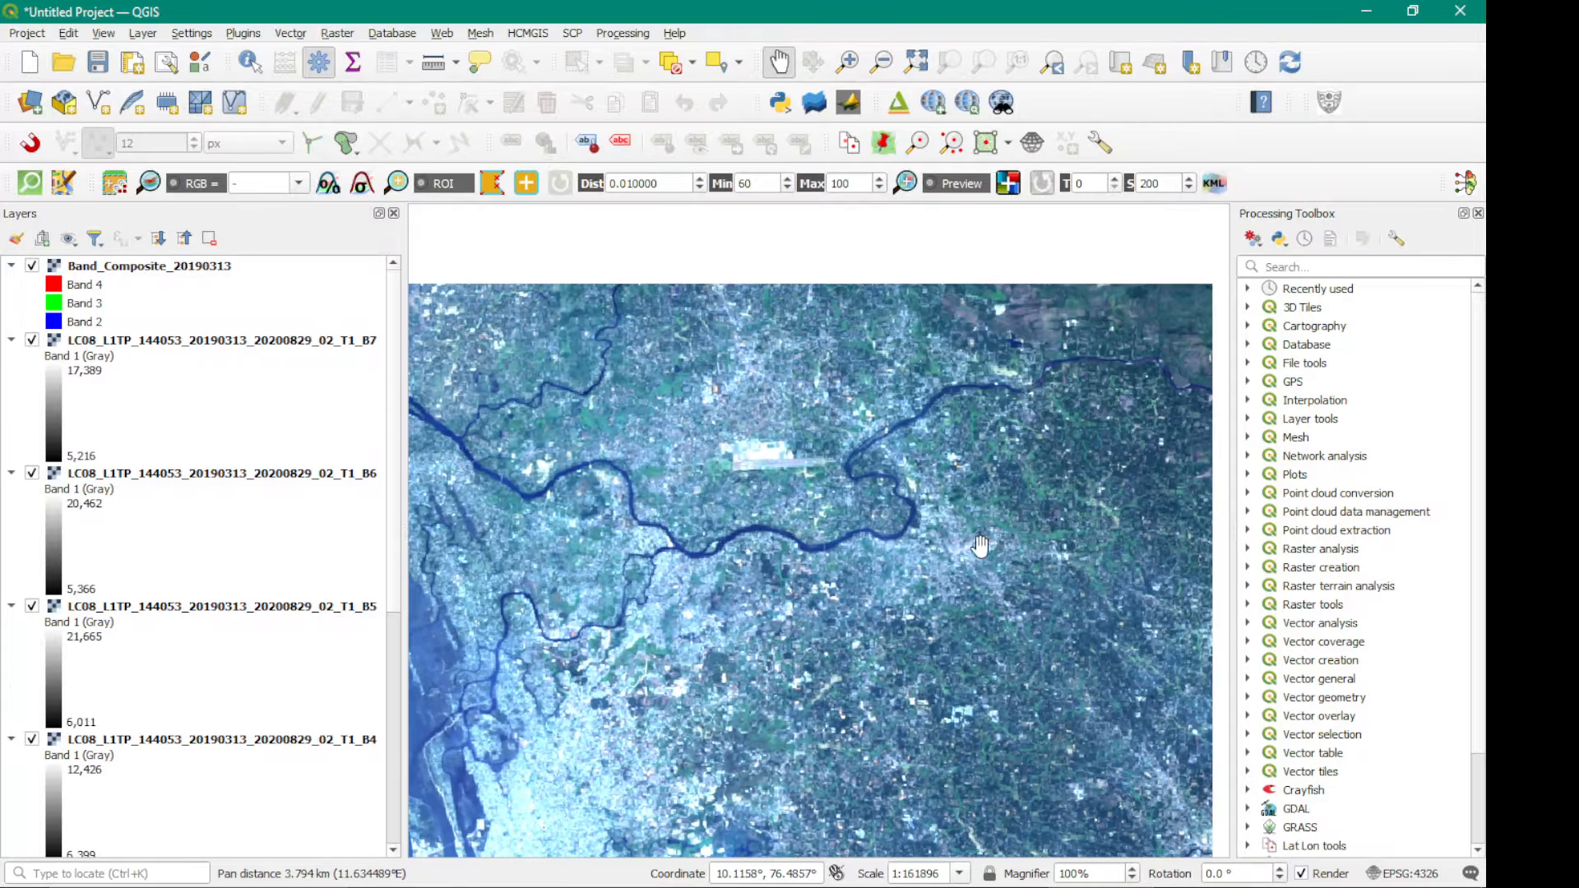
left_click_drag(1092, 371, 1053, 501)
scroll(998, 394, "up", 3)
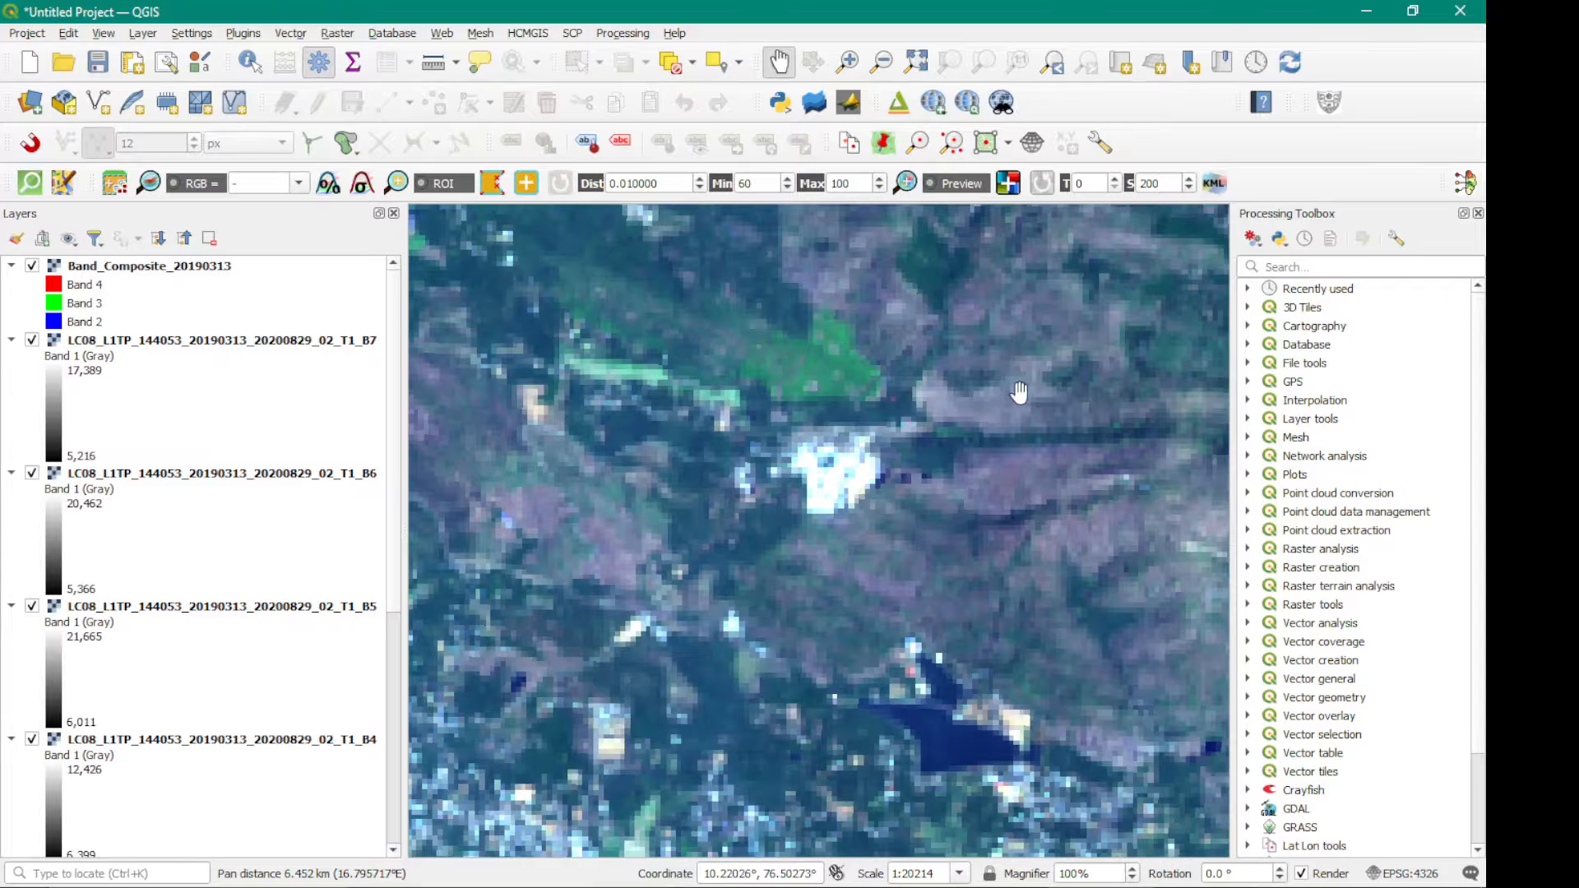
scroll(1018, 475, "down", 4)
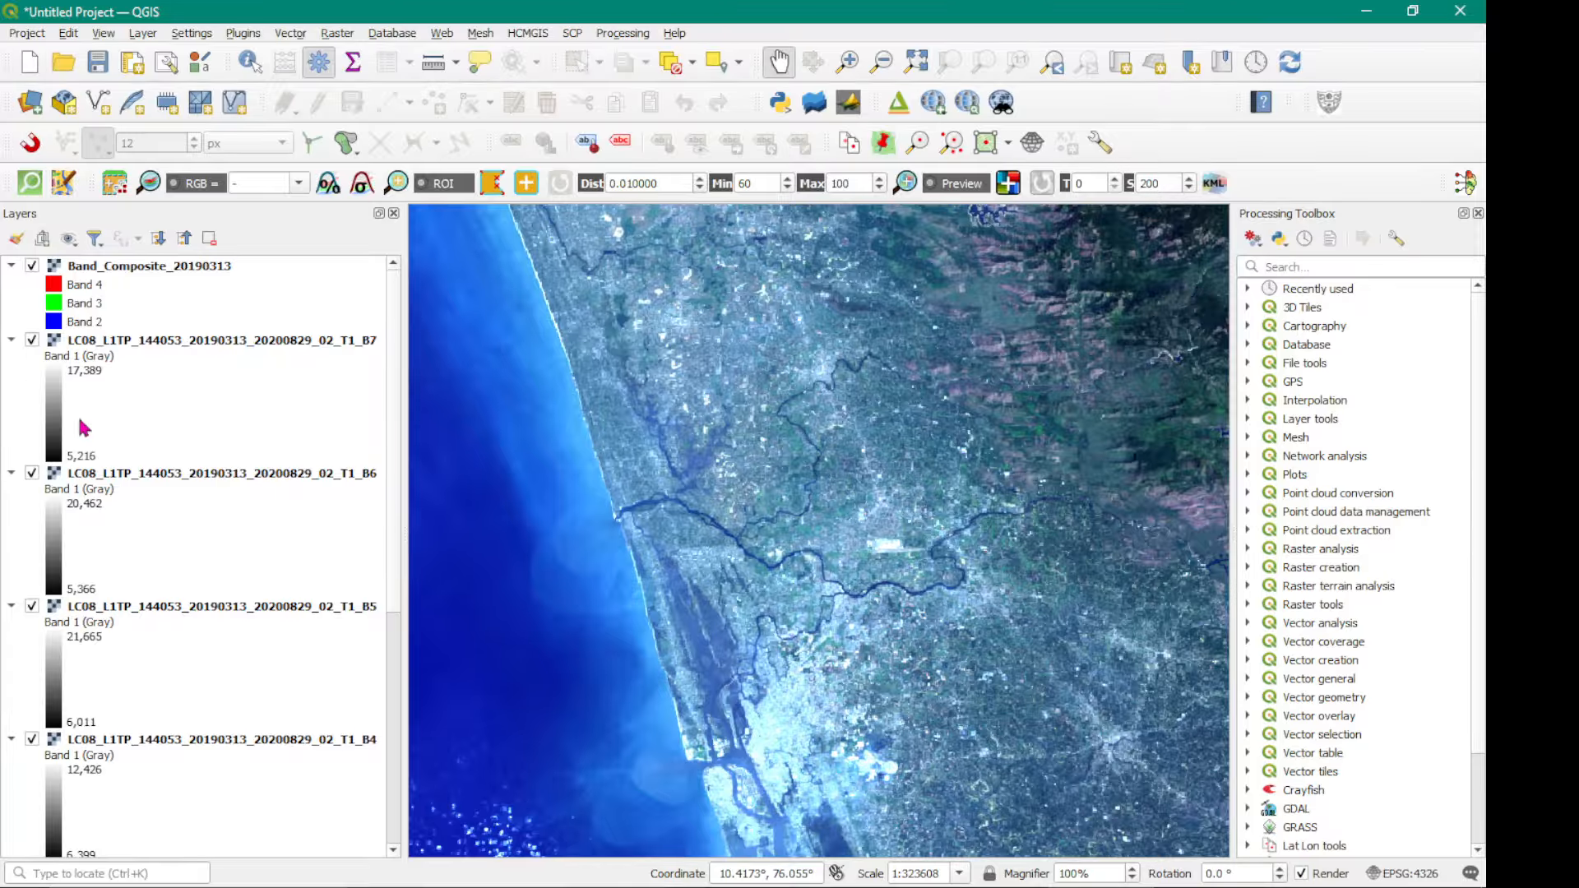
left_click(125, 267)
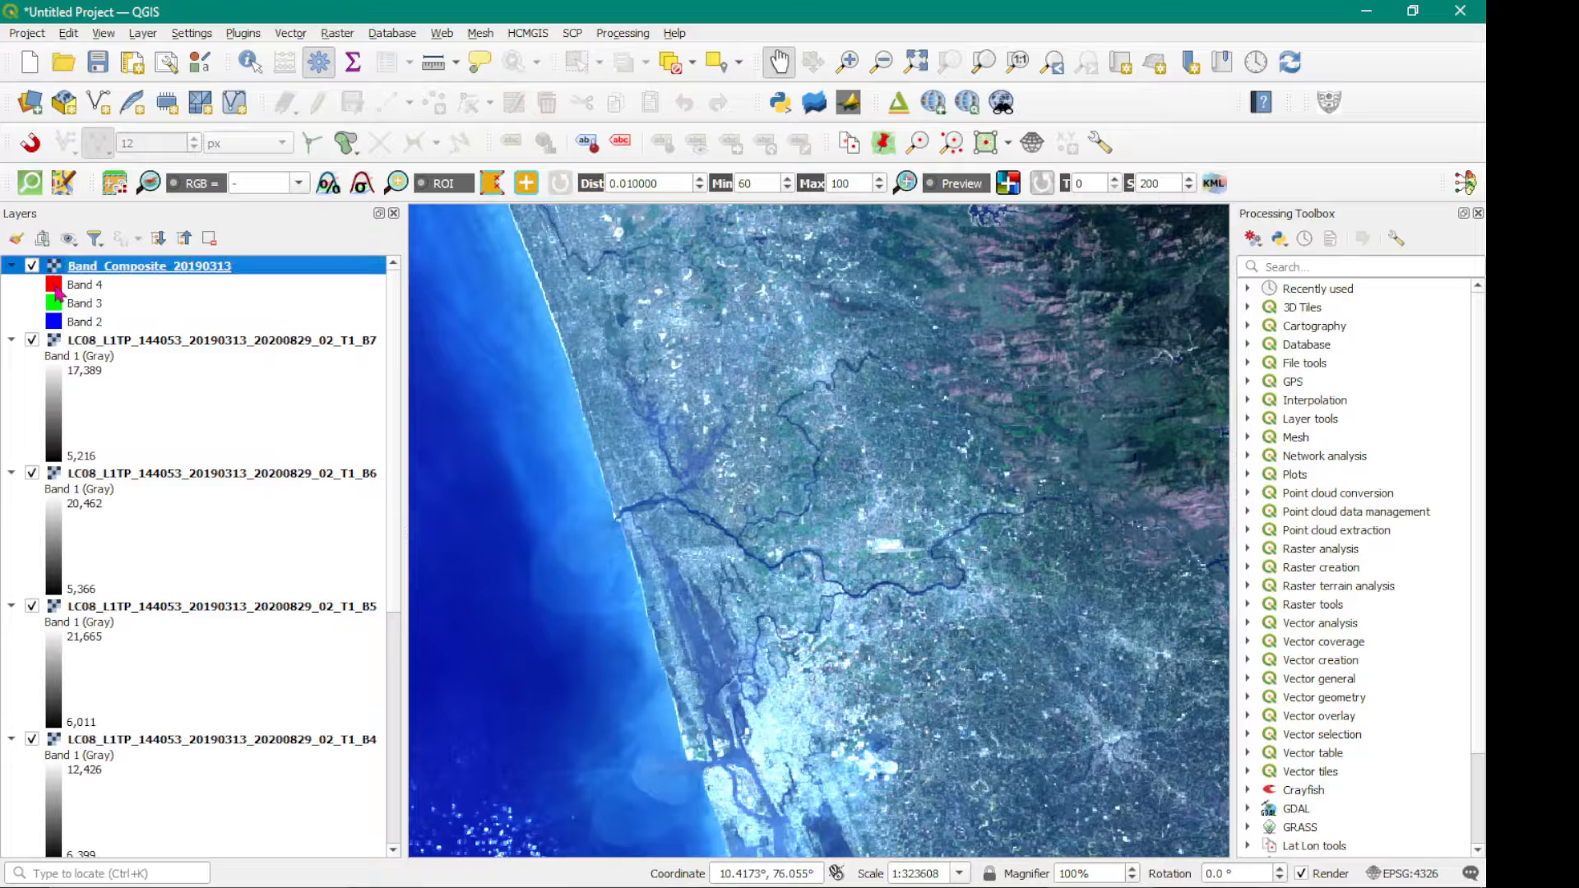
left_click(55, 287)
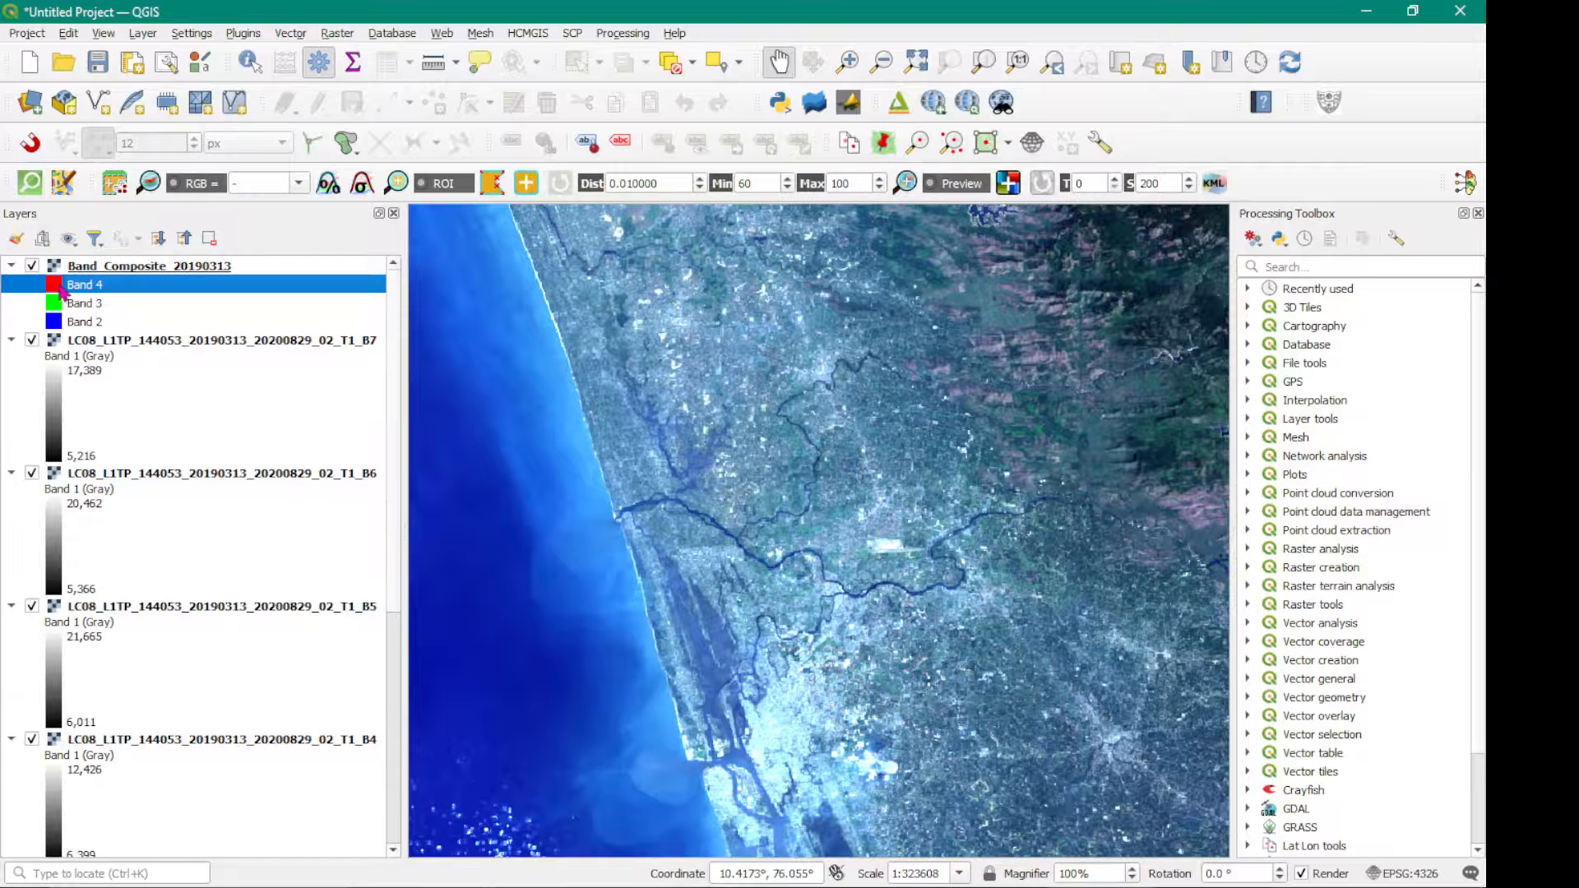
double_click(57, 288)
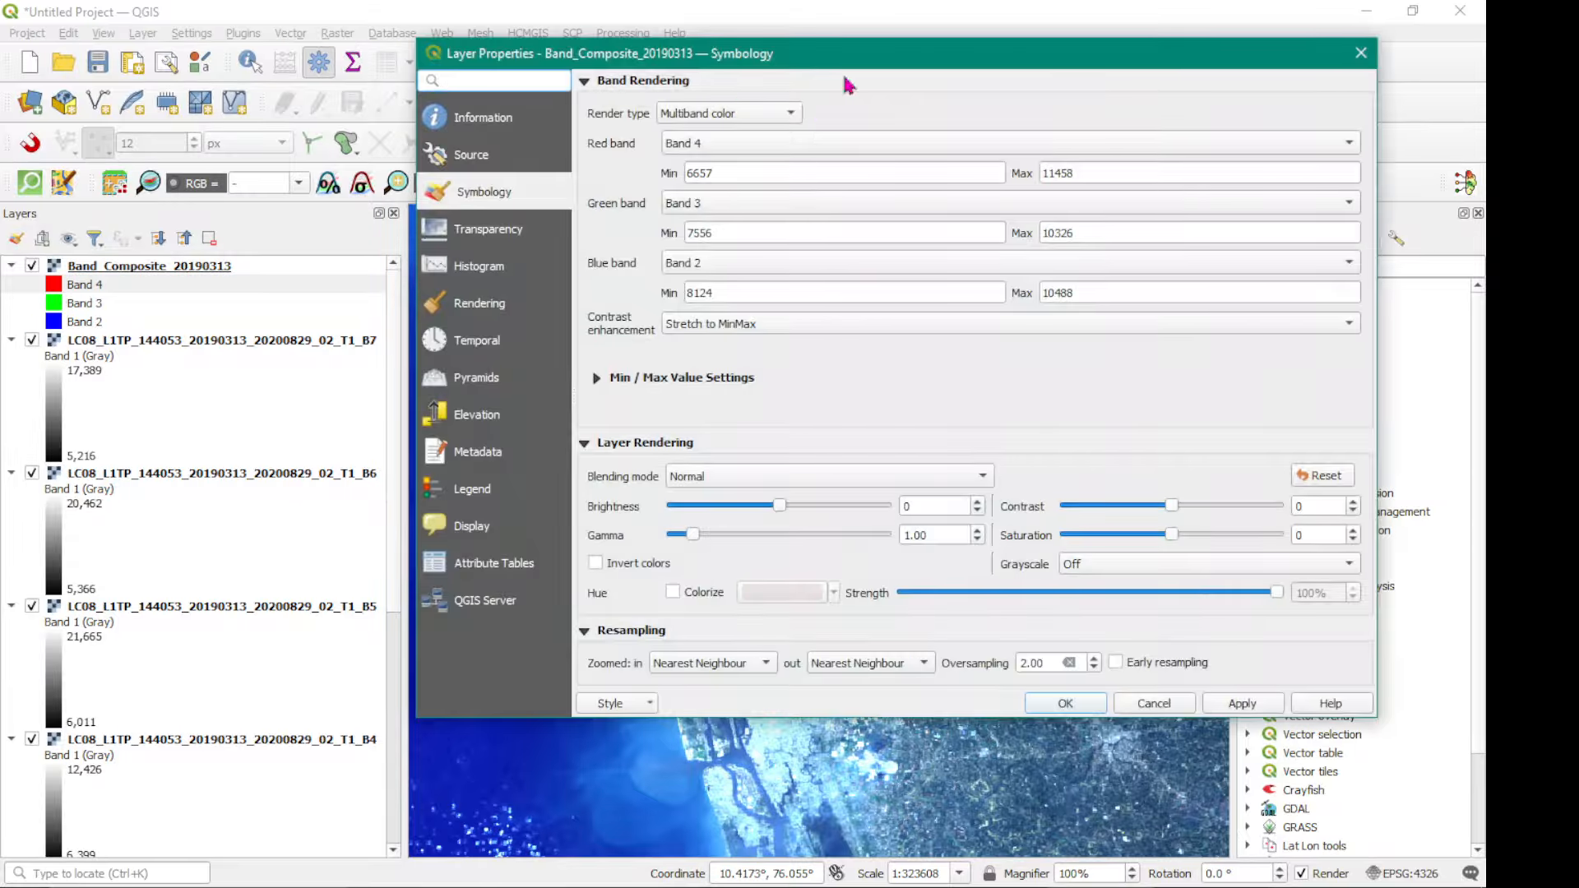
left_click(1361, 53)
Render Band_Composite_20190313 with Band 5 as red, Band 4 as green and Band 3 as blue, and apply the symbology.
left_click(162, 269)
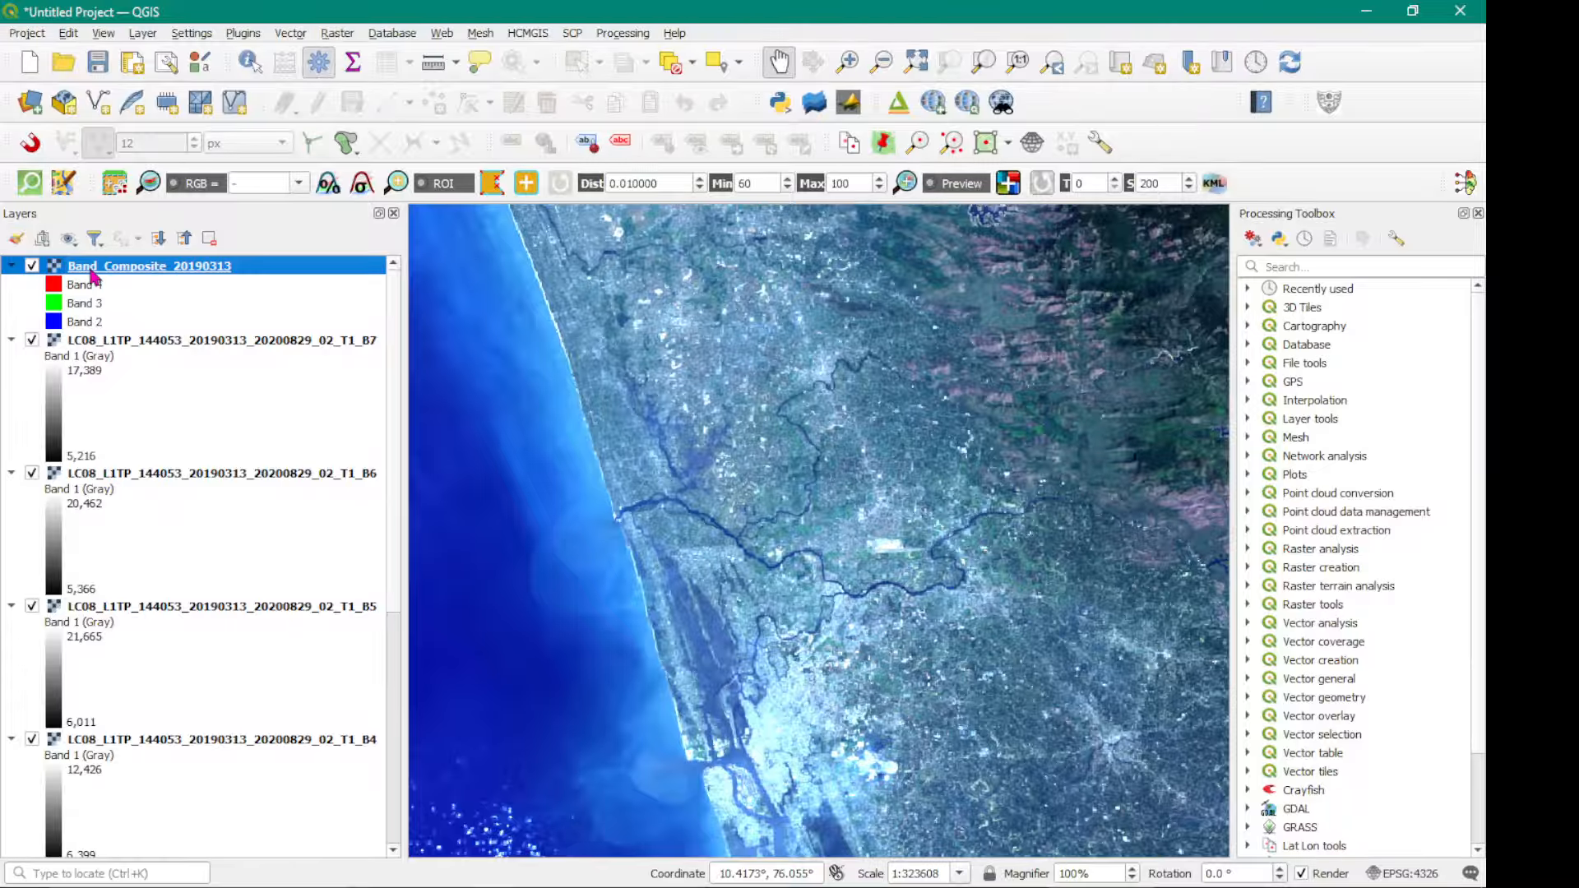
right_click(179, 272)
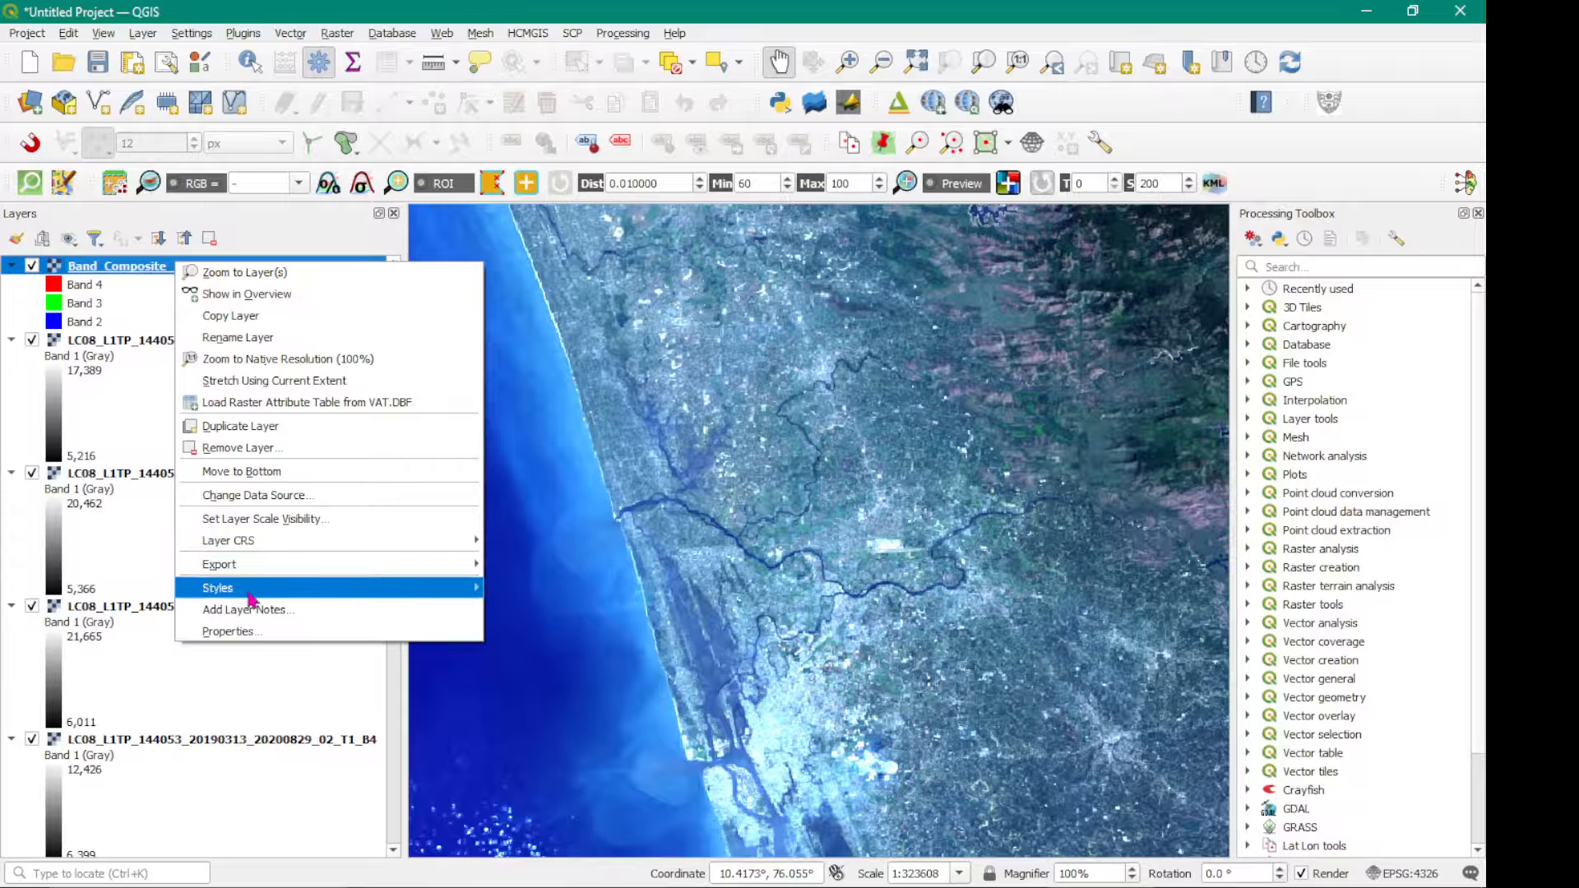
left_click(244, 634)
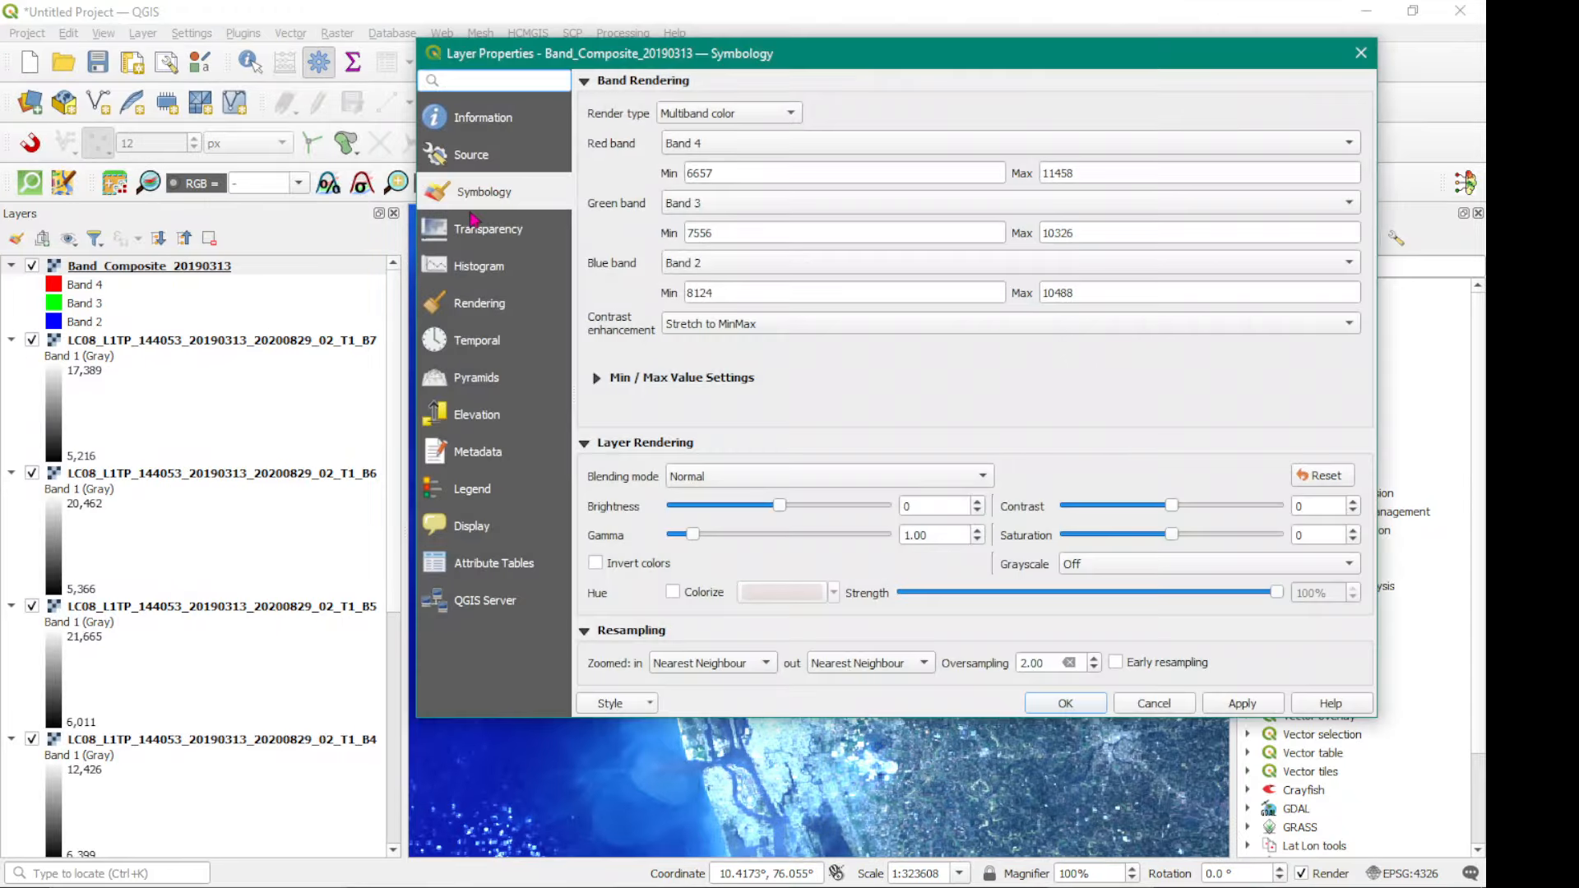
left_click(710, 146)
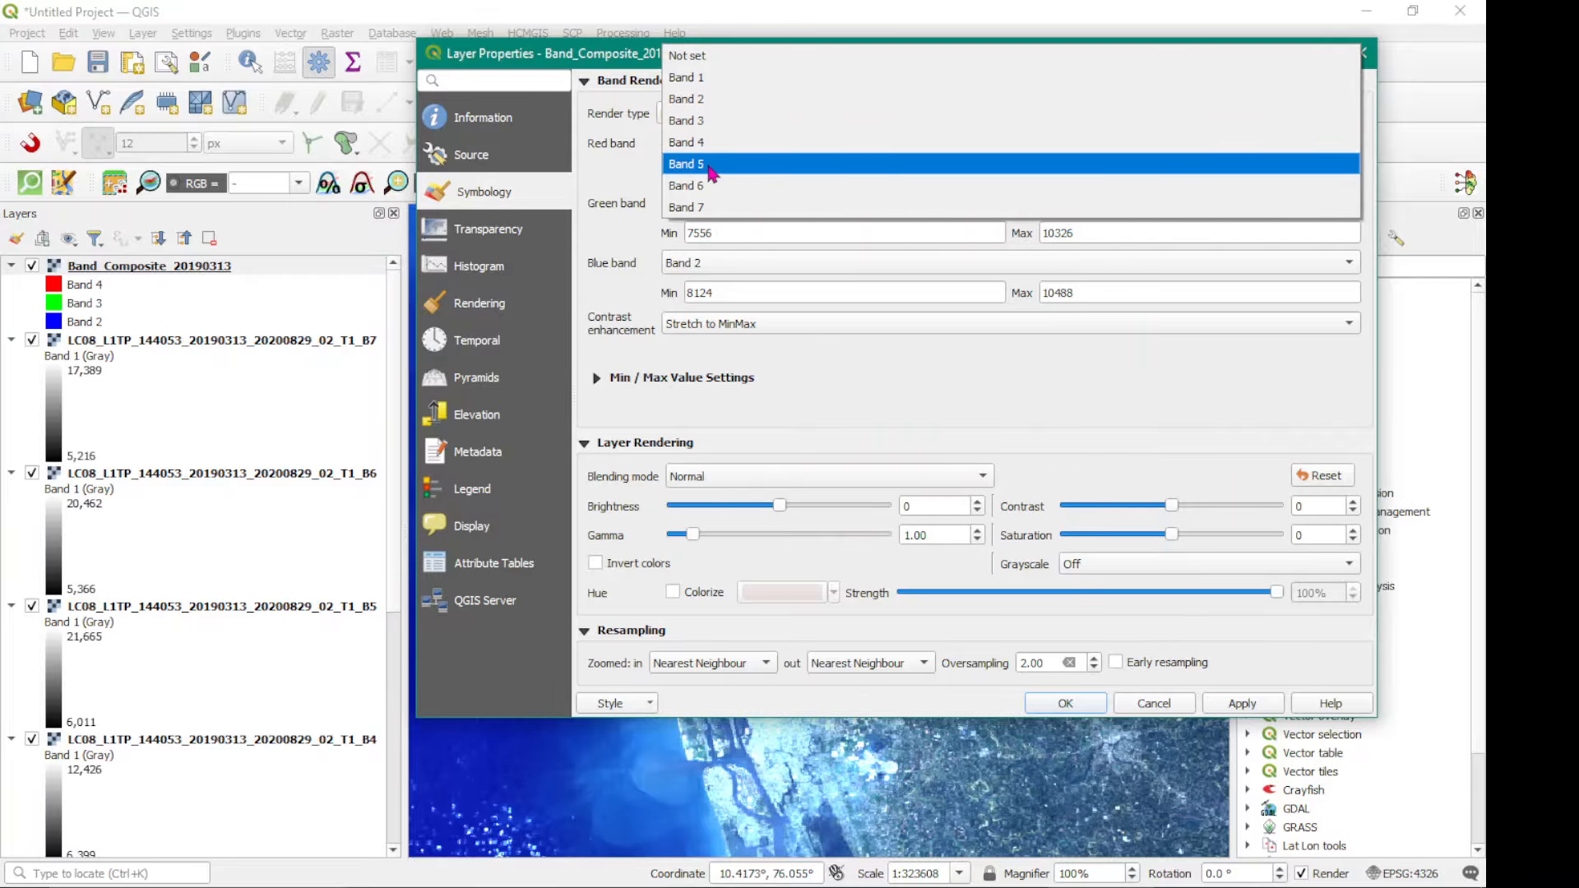
left_click(710, 171)
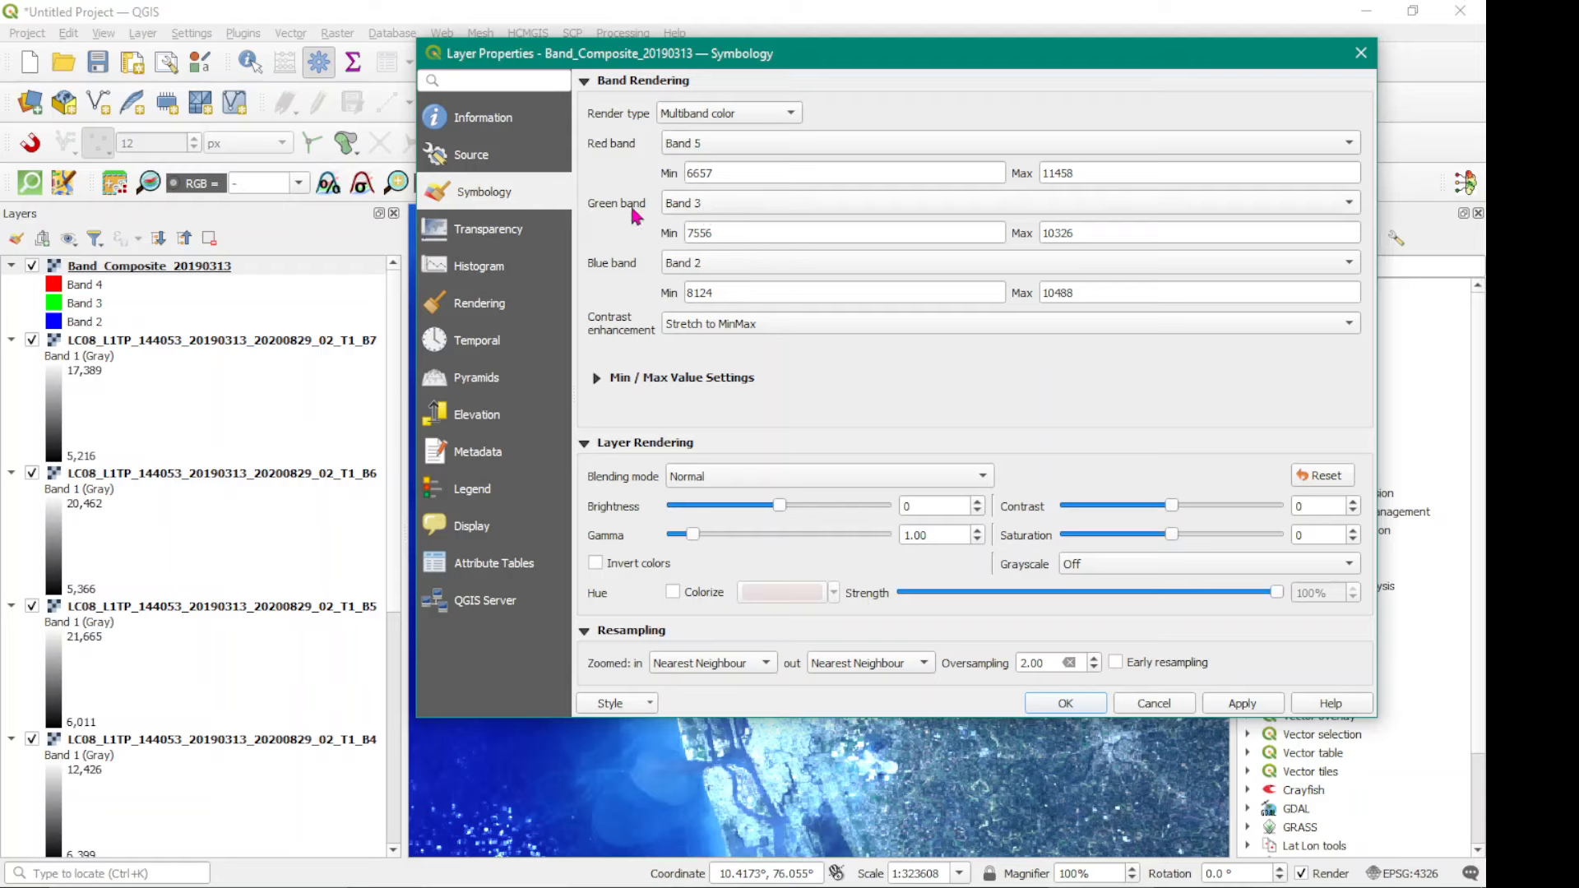
left_click(697, 210)
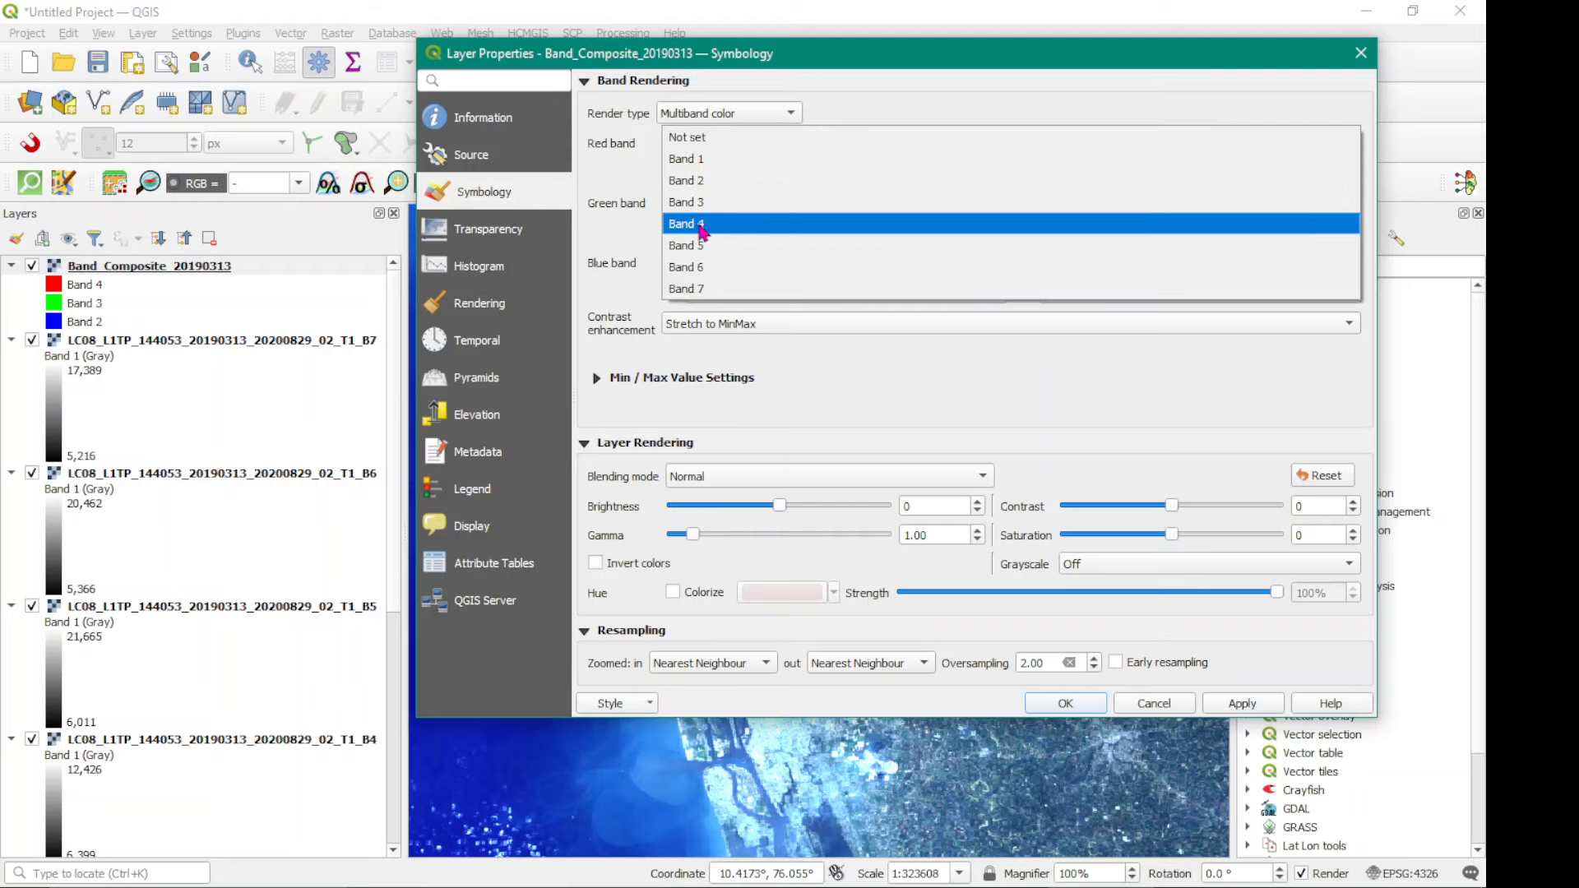
left_click(699, 222)
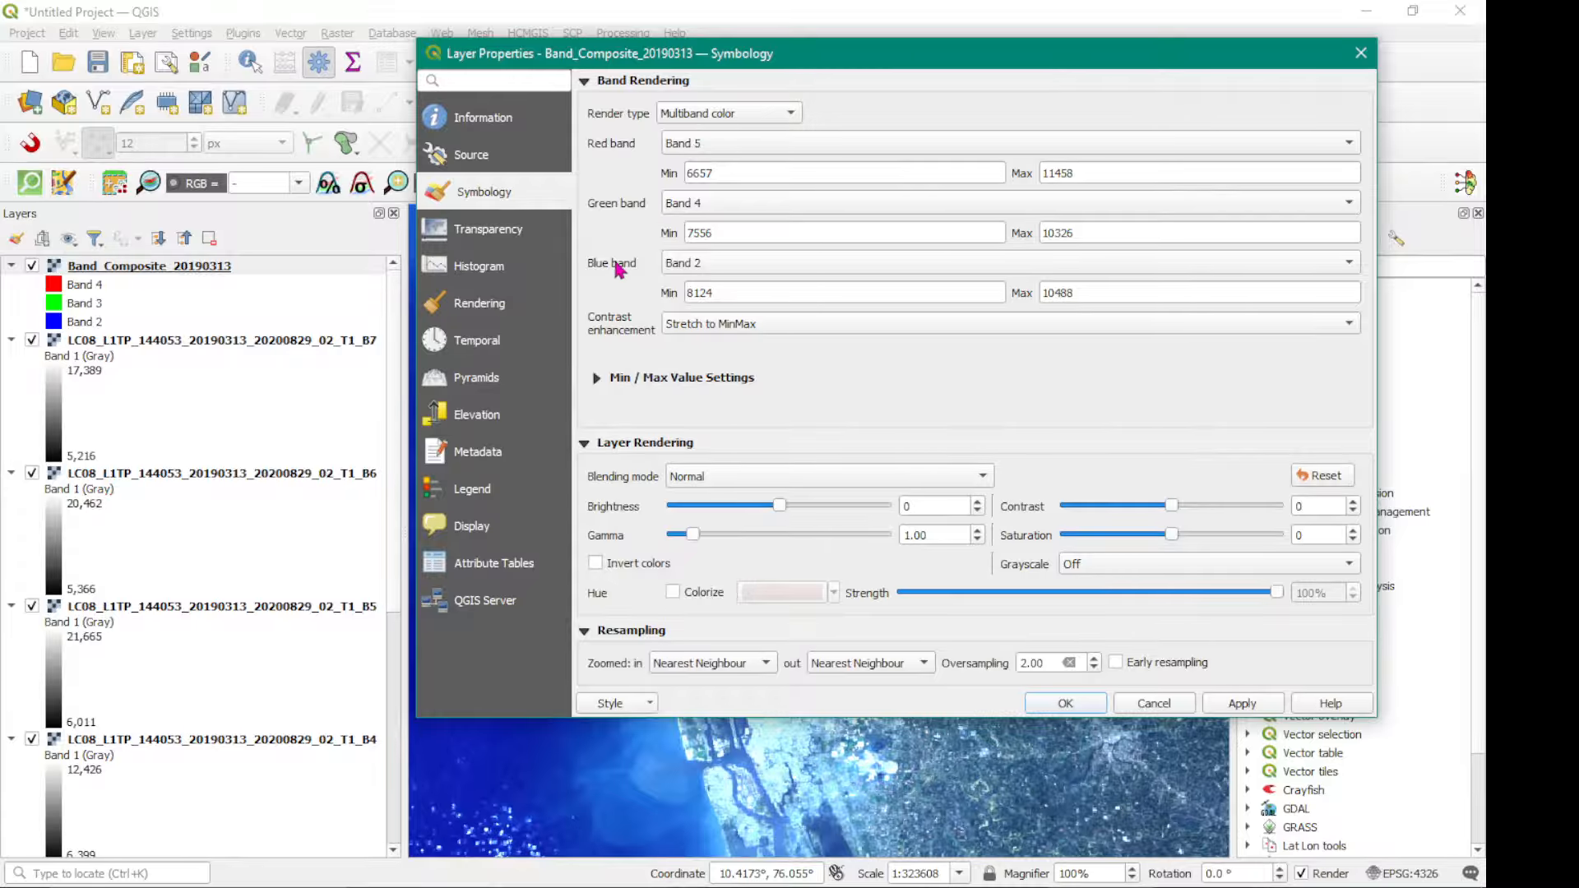
left_click(707, 267)
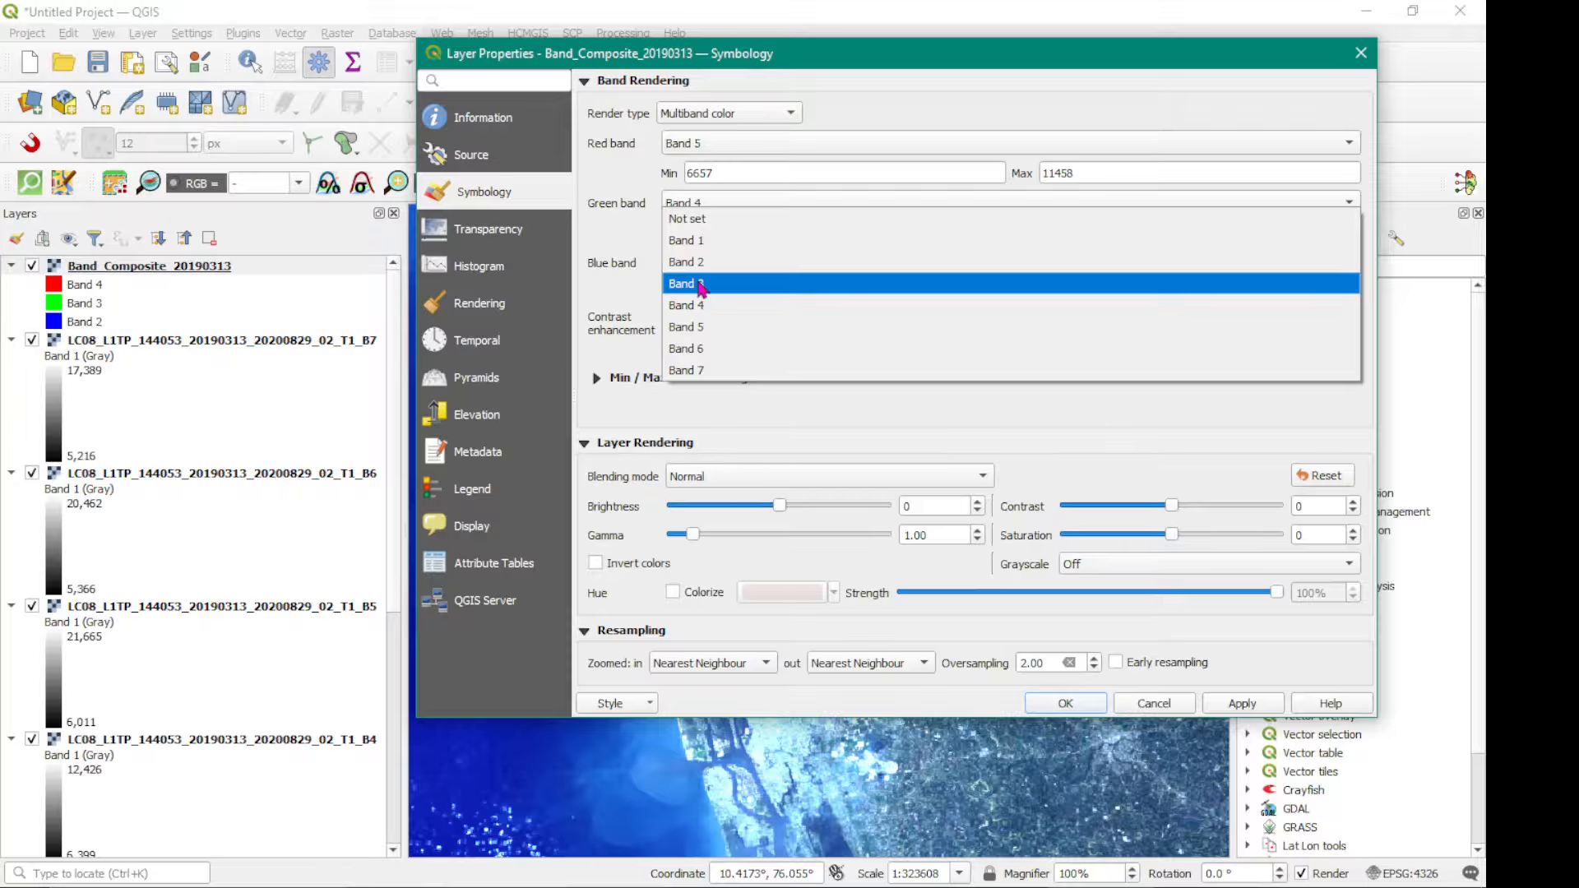
left_click(700, 284)
left_click(1244, 705)
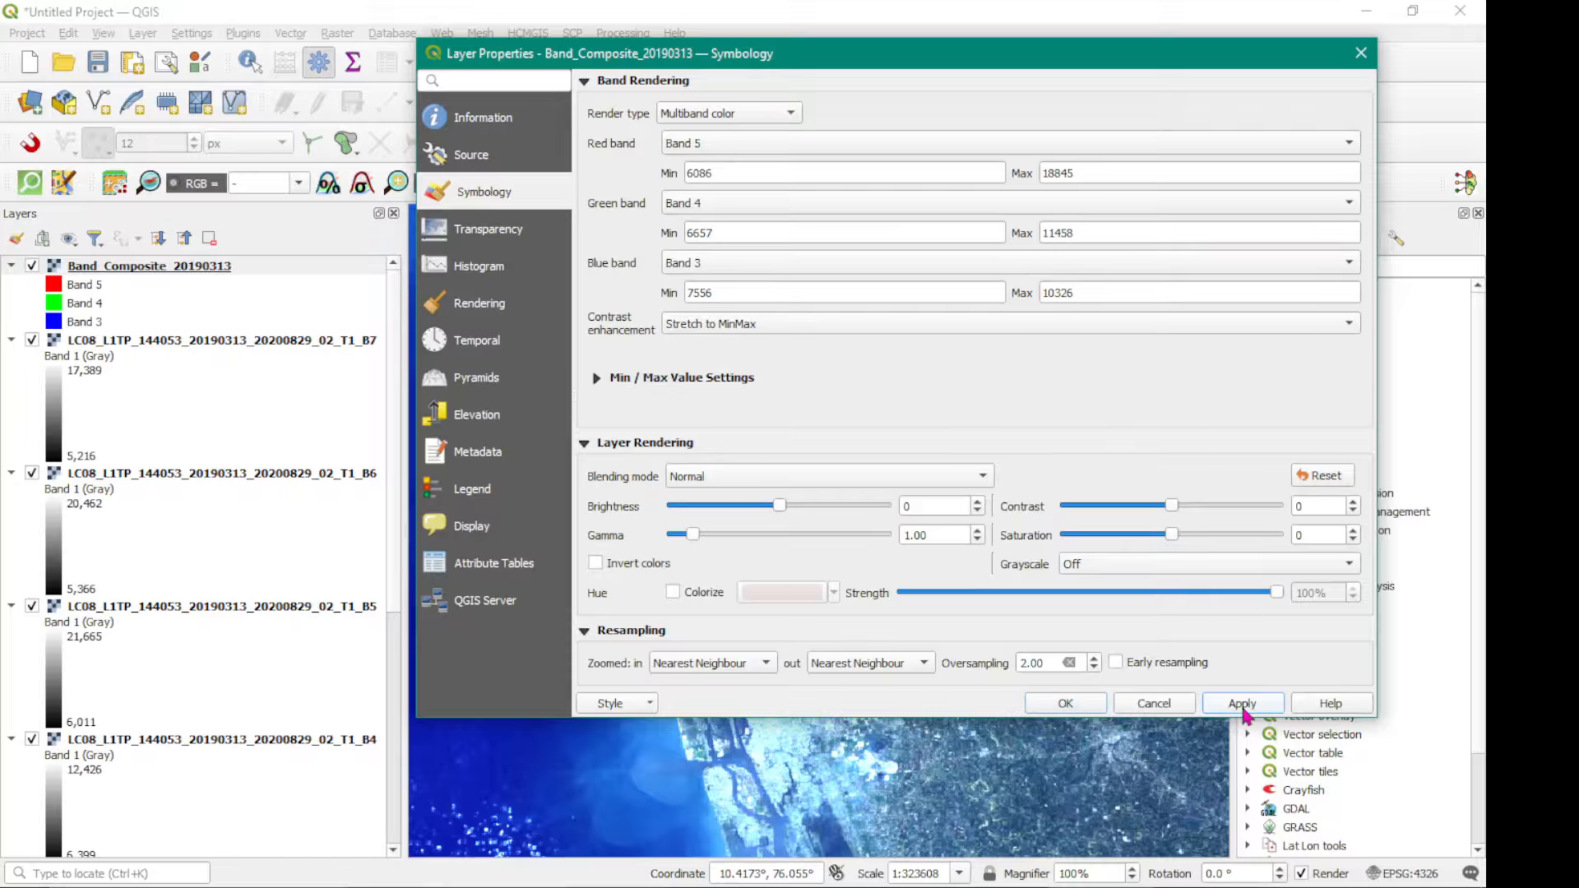
left_click(1065, 705)
Examine the 5-4-3 composite along the coast, the rivers and the inland hills, and across the full scene extent.
left_click_drag(765, 477, 728, 510)
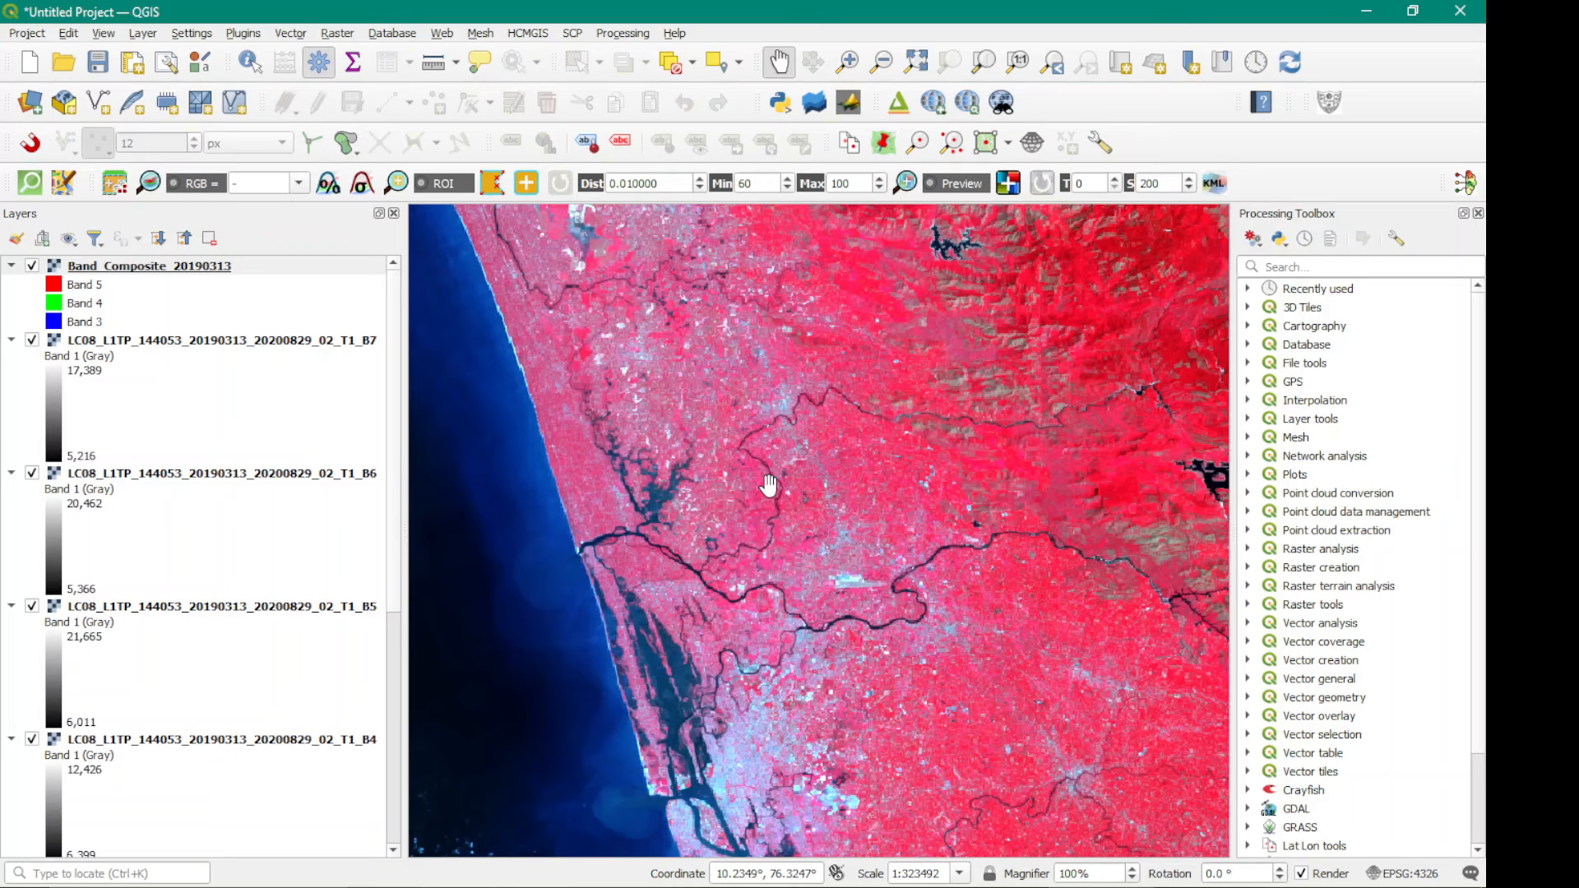
left_click_drag(814, 426, 748, 707)
scroll(748, 708, "down", 1)
left_click_drag(860, 608, 773, 493)
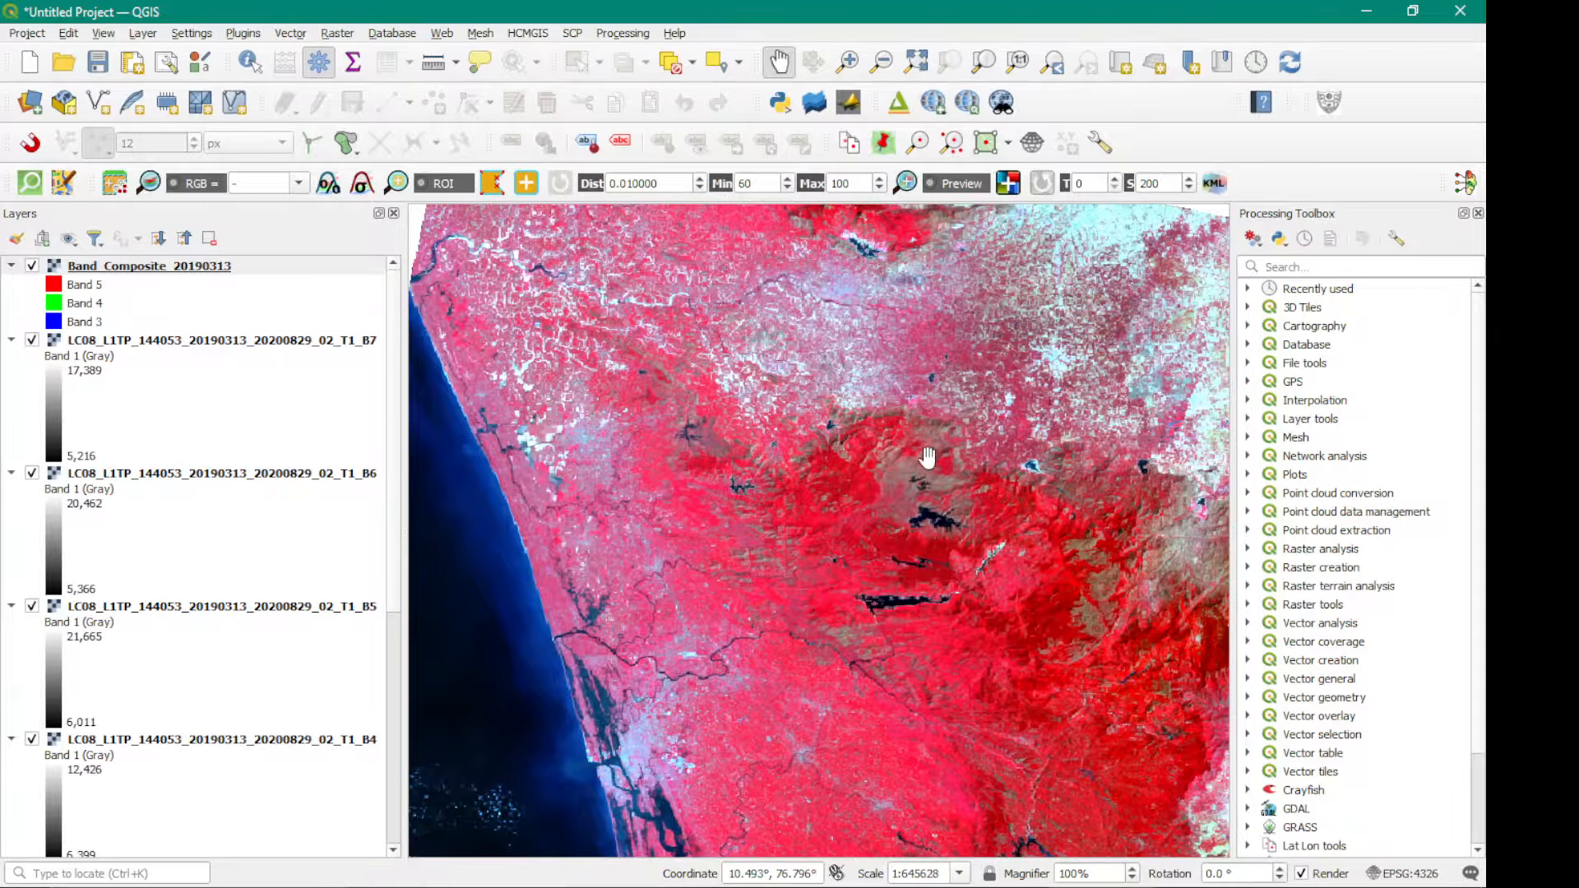
scroll(897, 477, "down", 2)
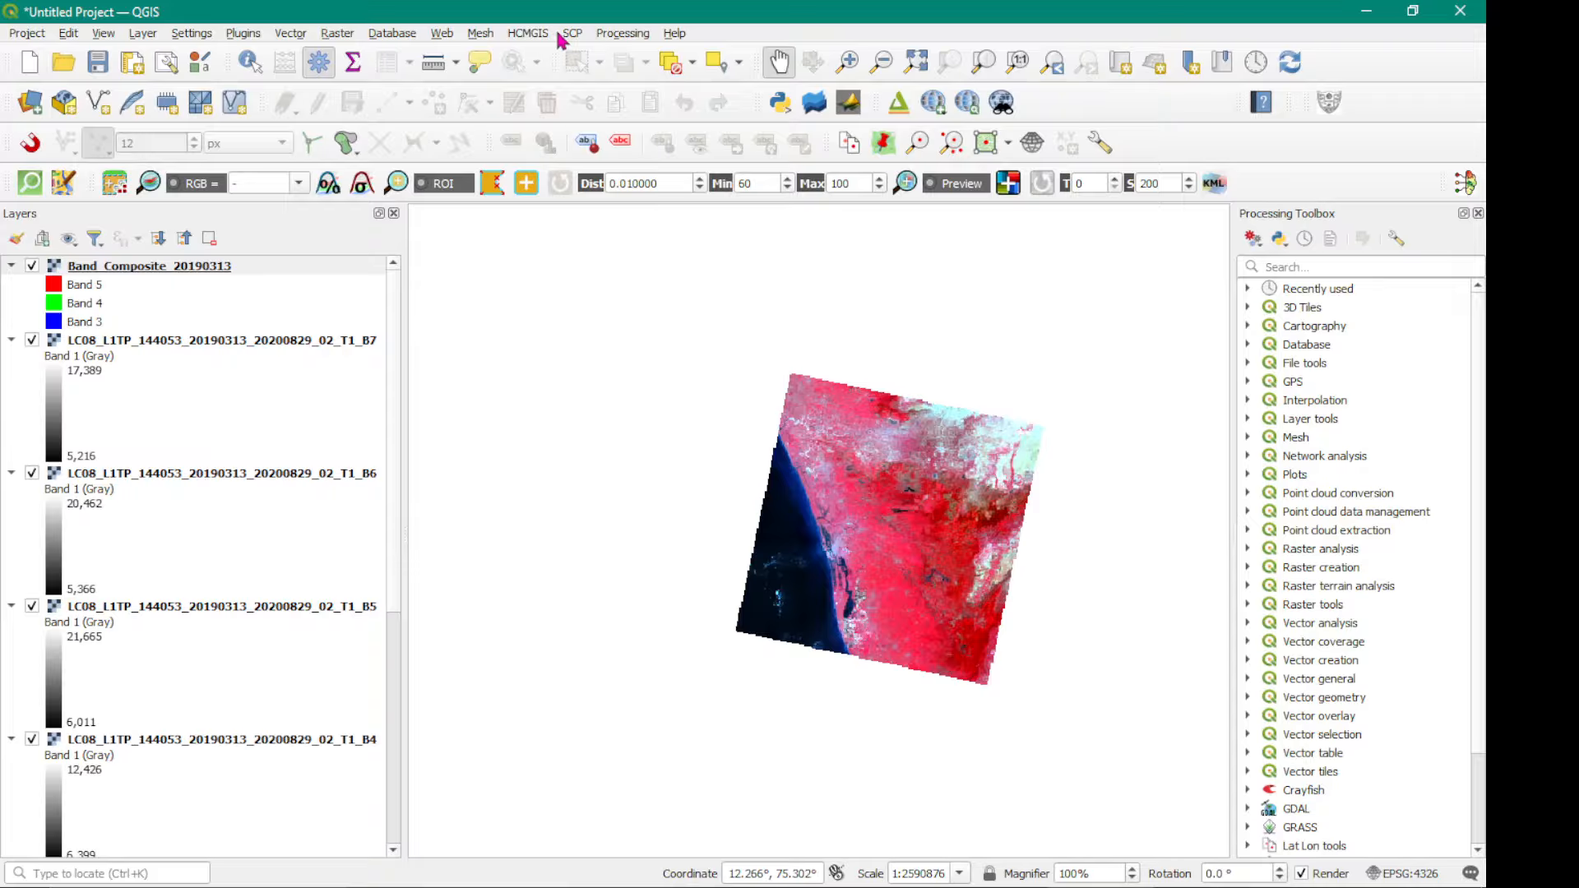
scroll(898, 573, "up", 2)
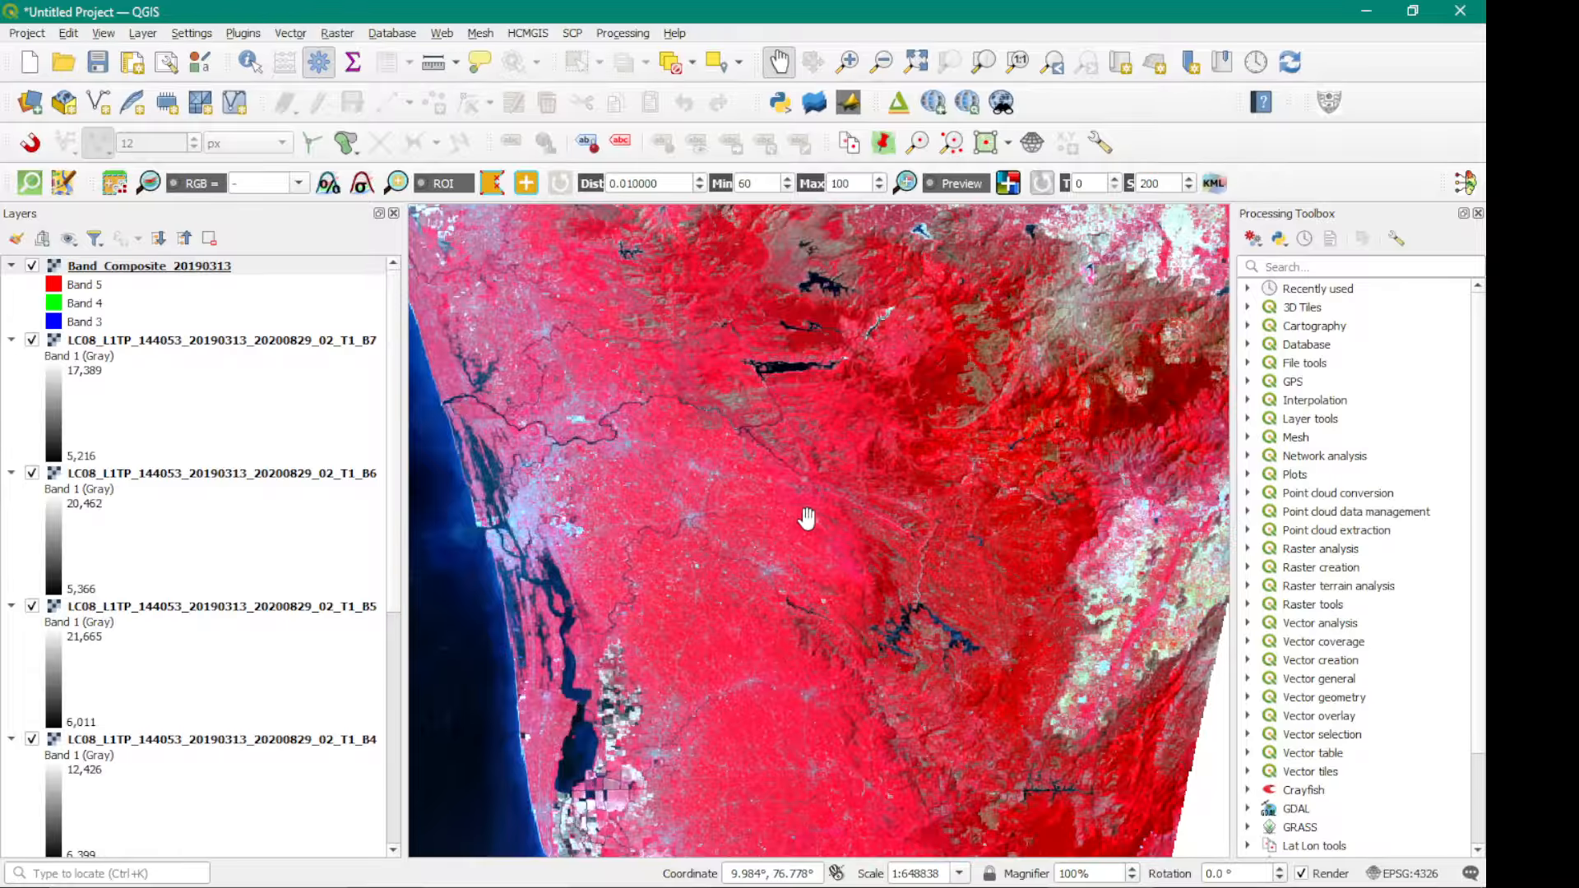
scroll(809, 514, "down", 1)
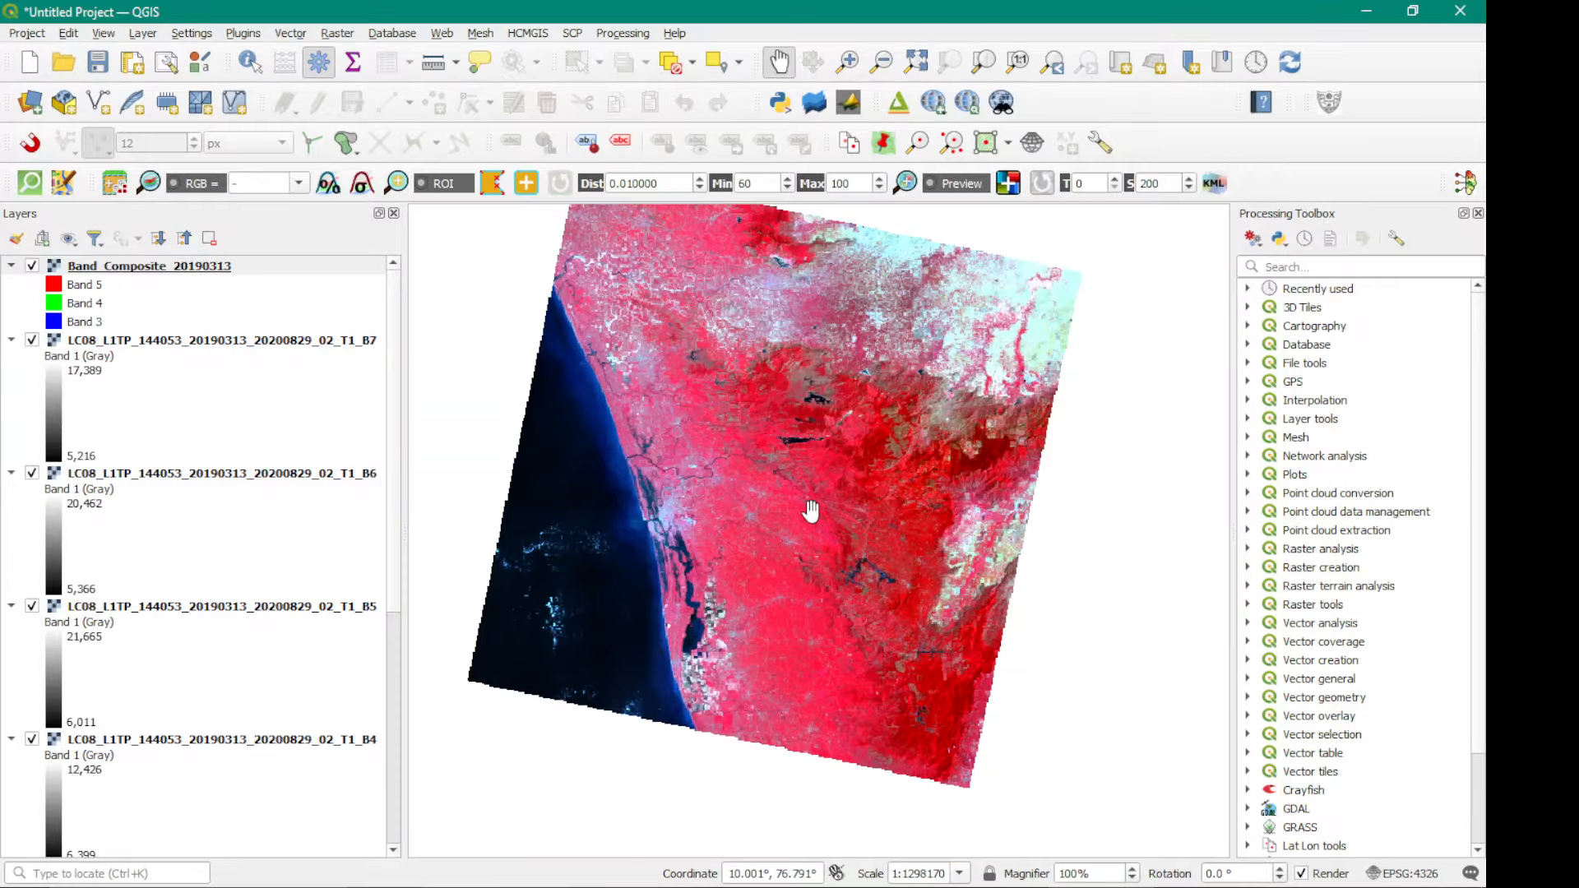
Add the Google Satellite basemap from HCMGIS to the project.
left_click(530, 36)
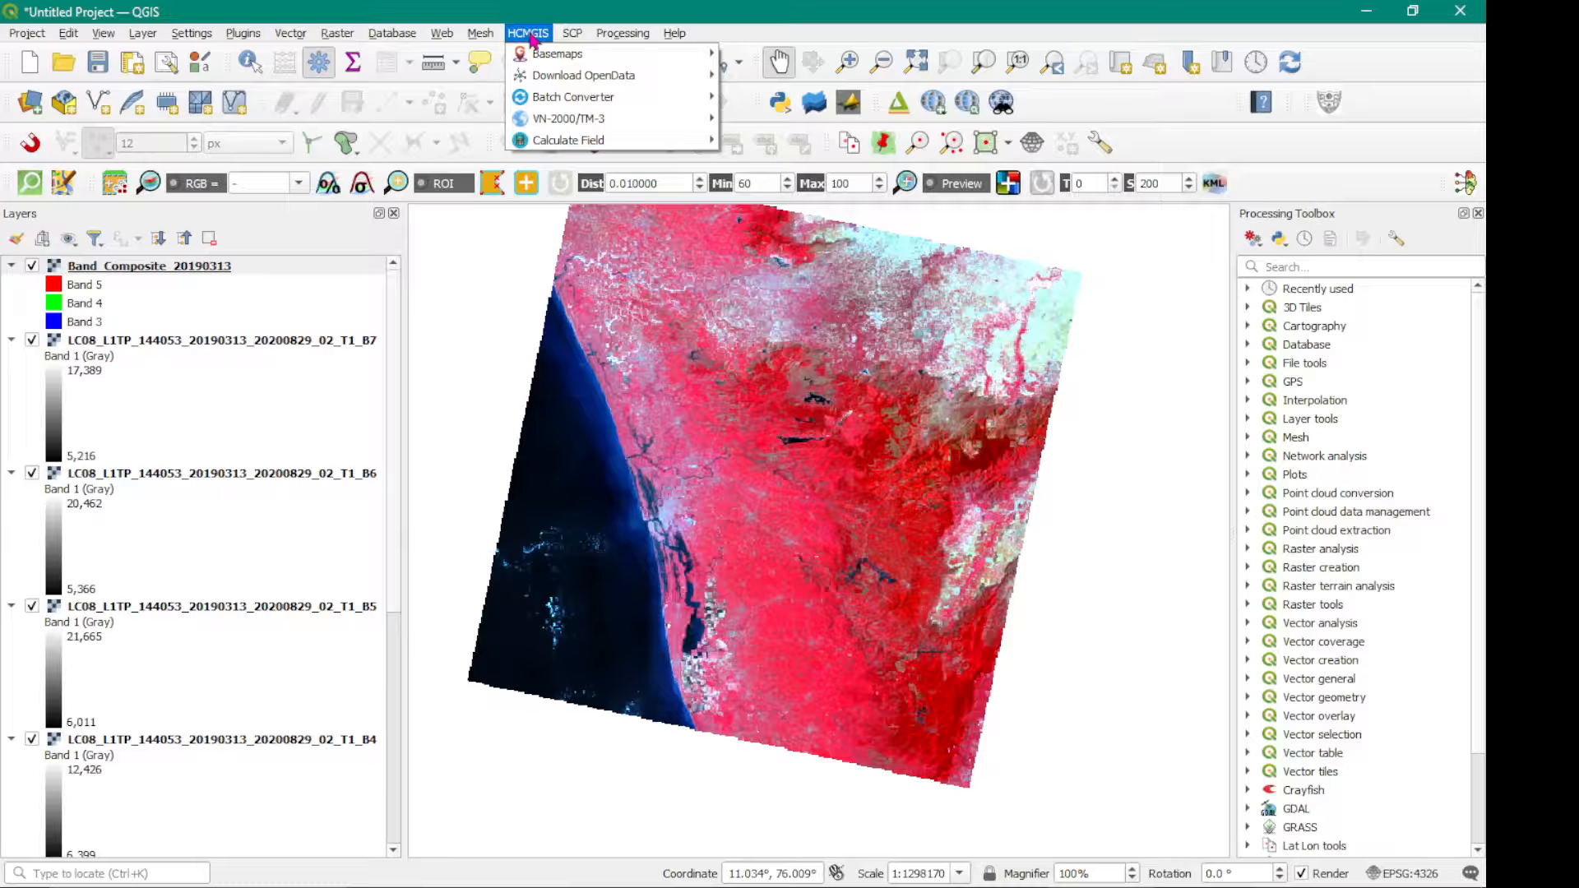
mouse_move(543, 53)
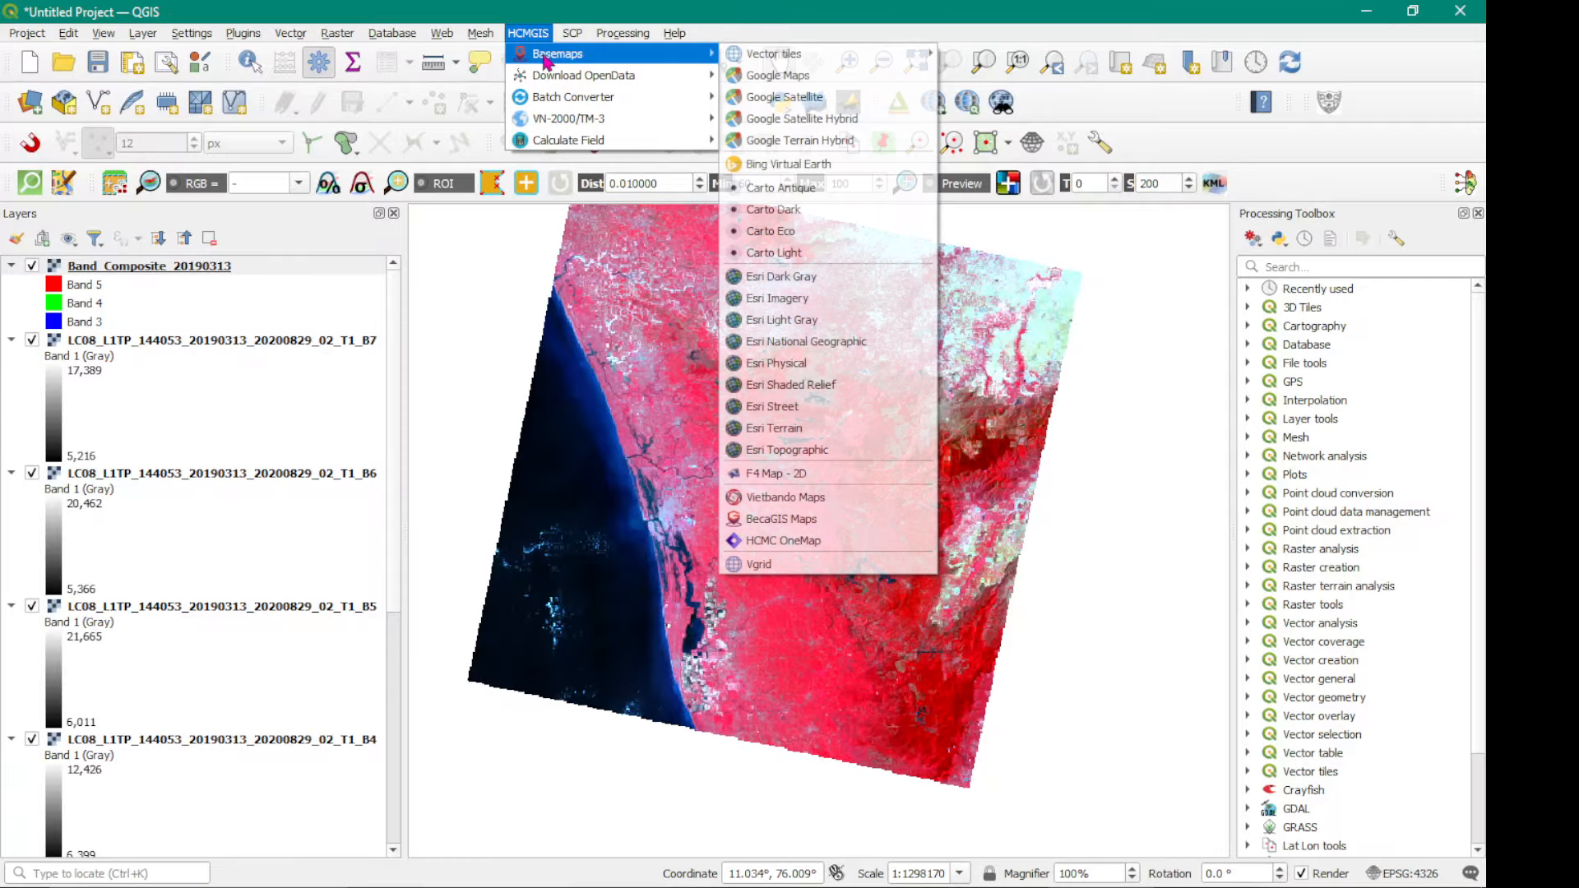
mouse_move(771, 56)
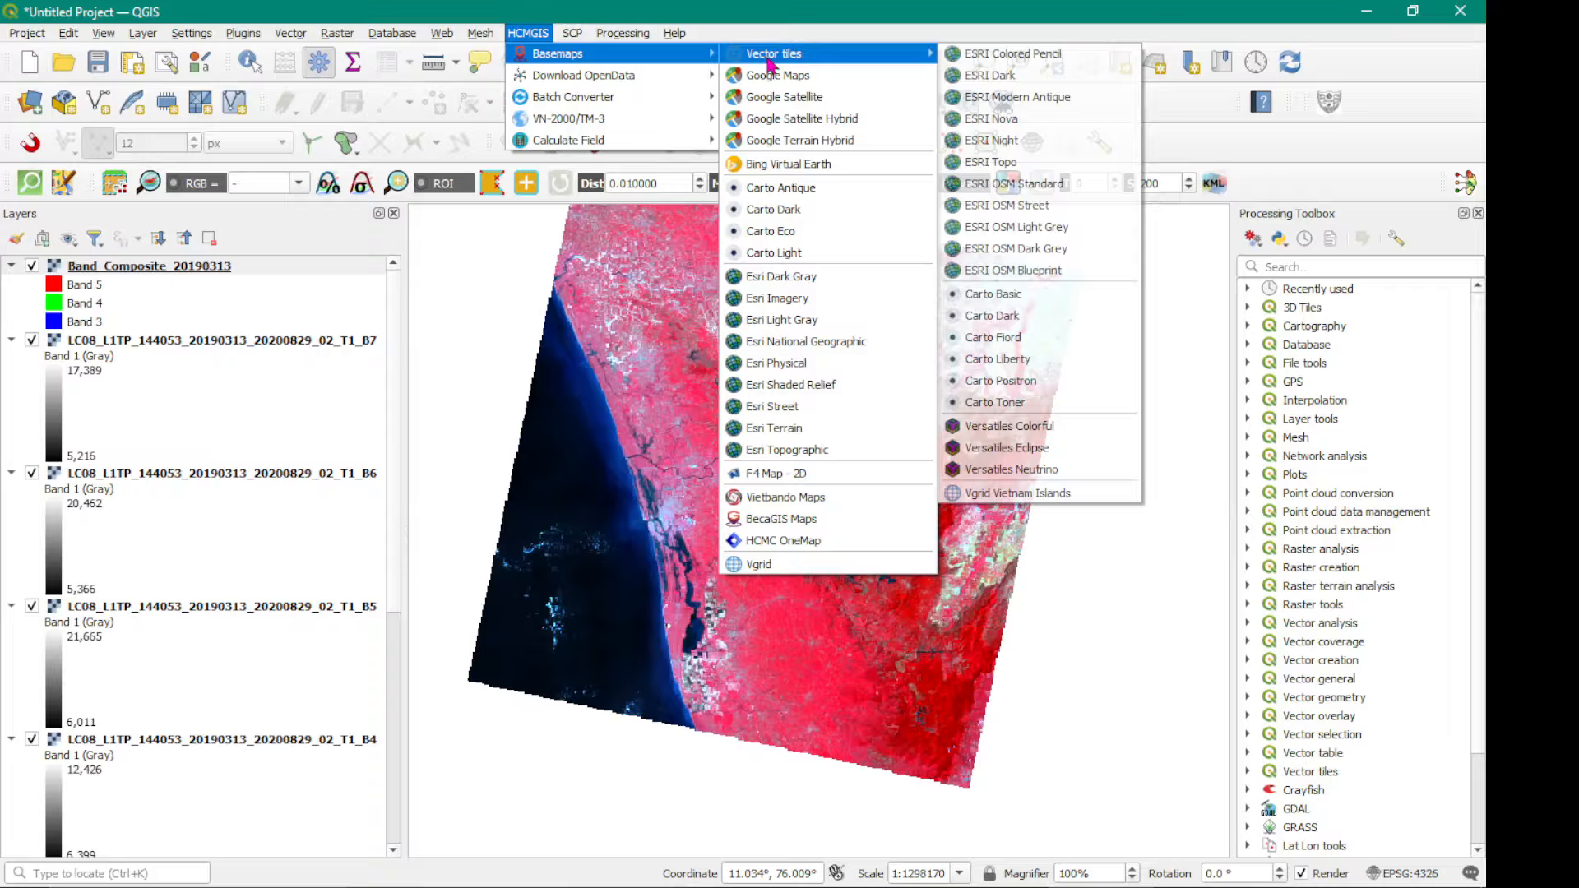
left_click(789, 102)
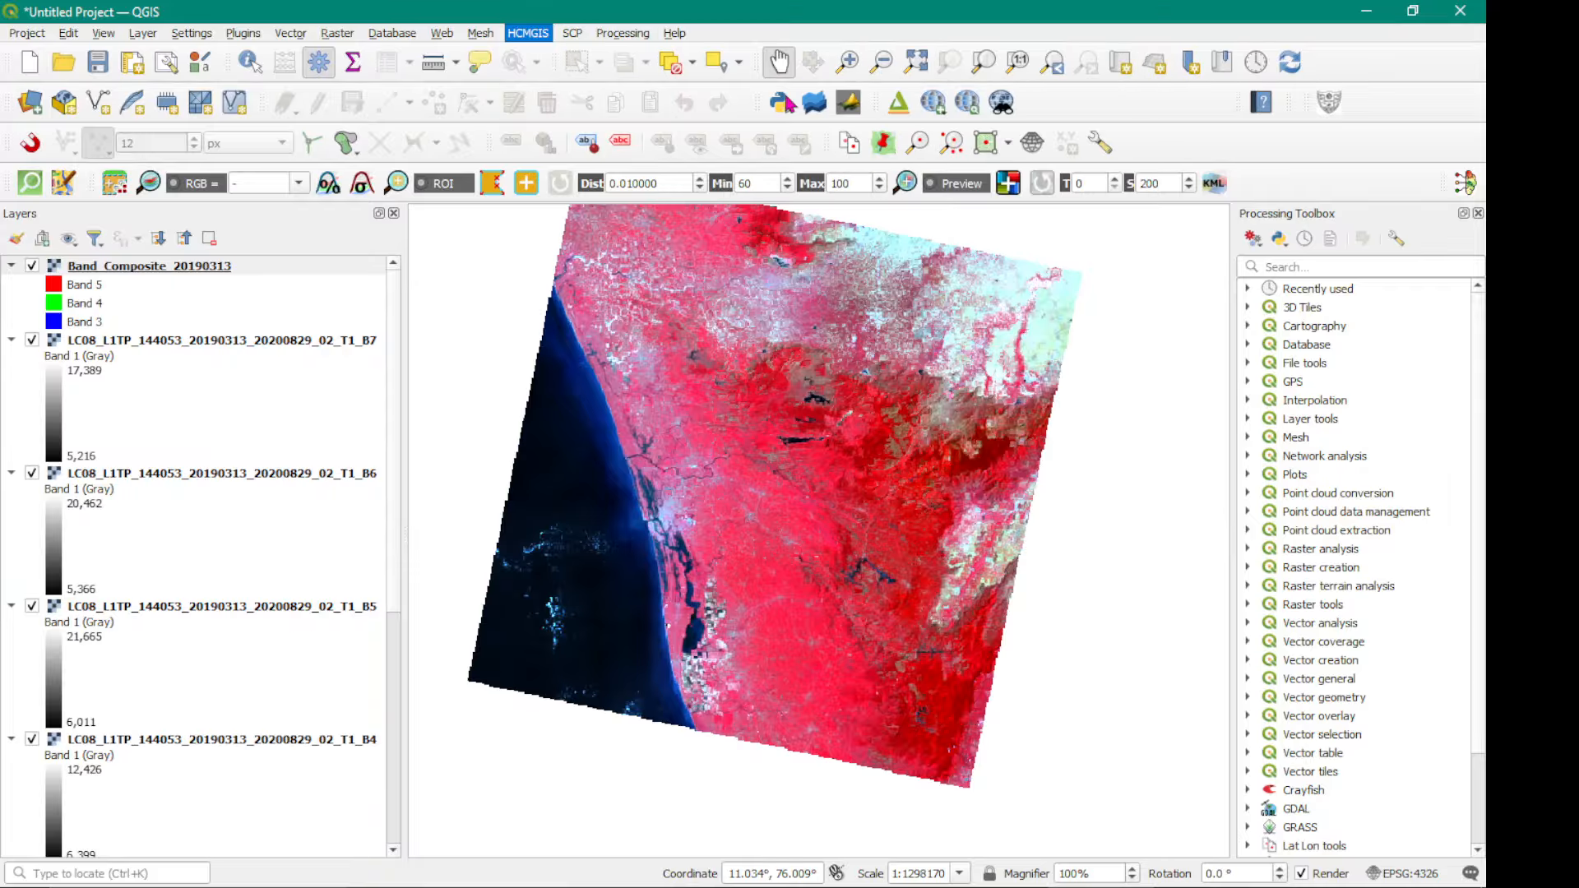
Browse the Google Satellite basemap from the Landsat scene out to world scale, looking closer at Africa, East Asia and South America.
scroll(868, 483, "down", 2)
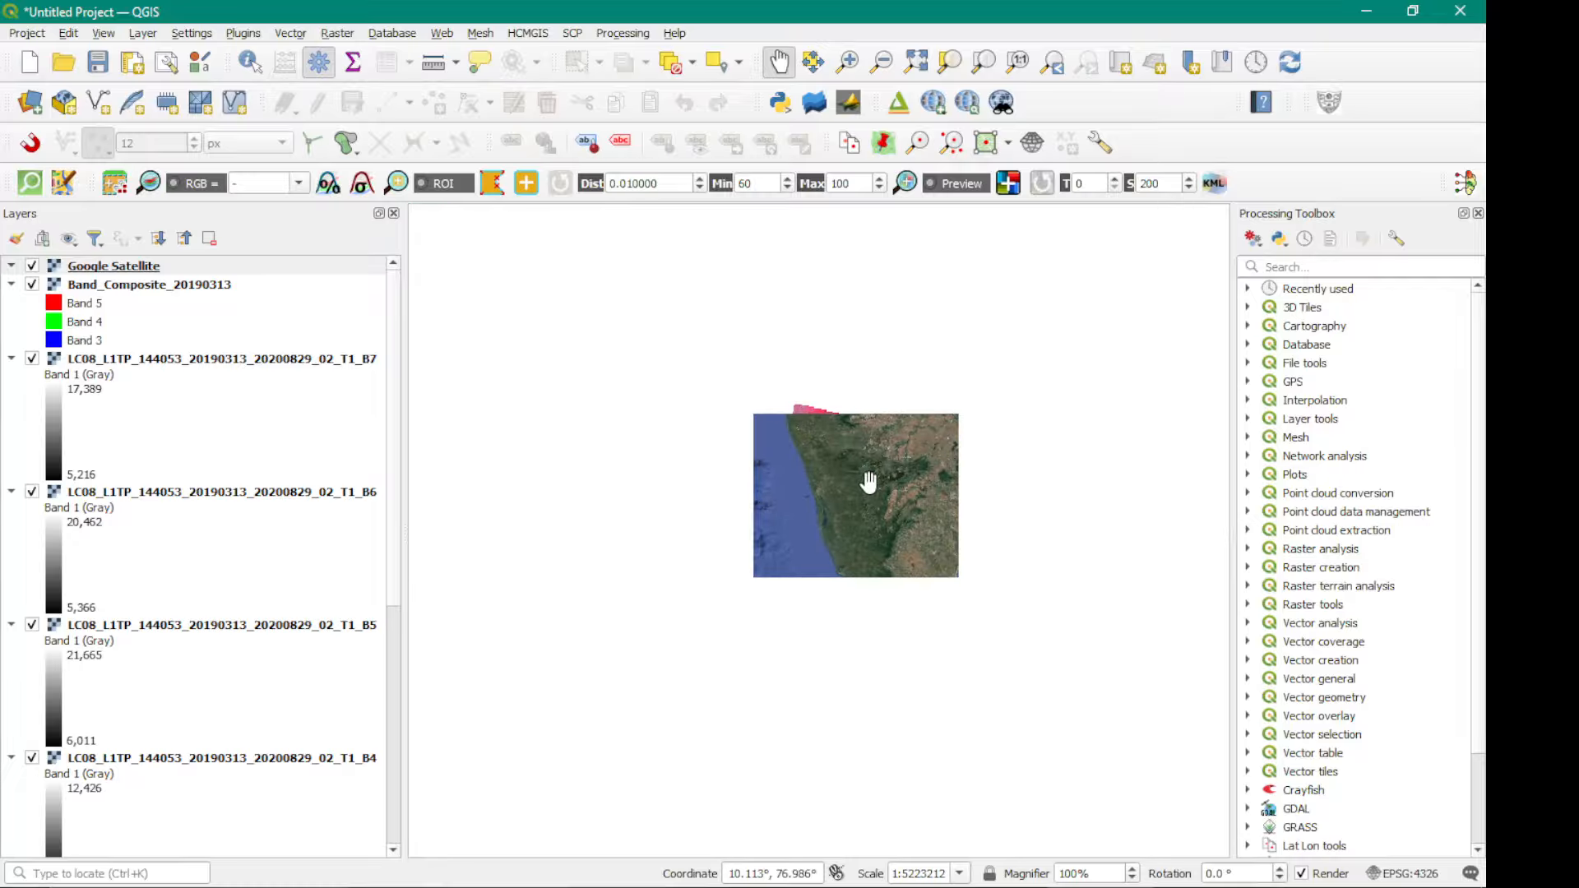
scroll(906, 500, "down", 3)
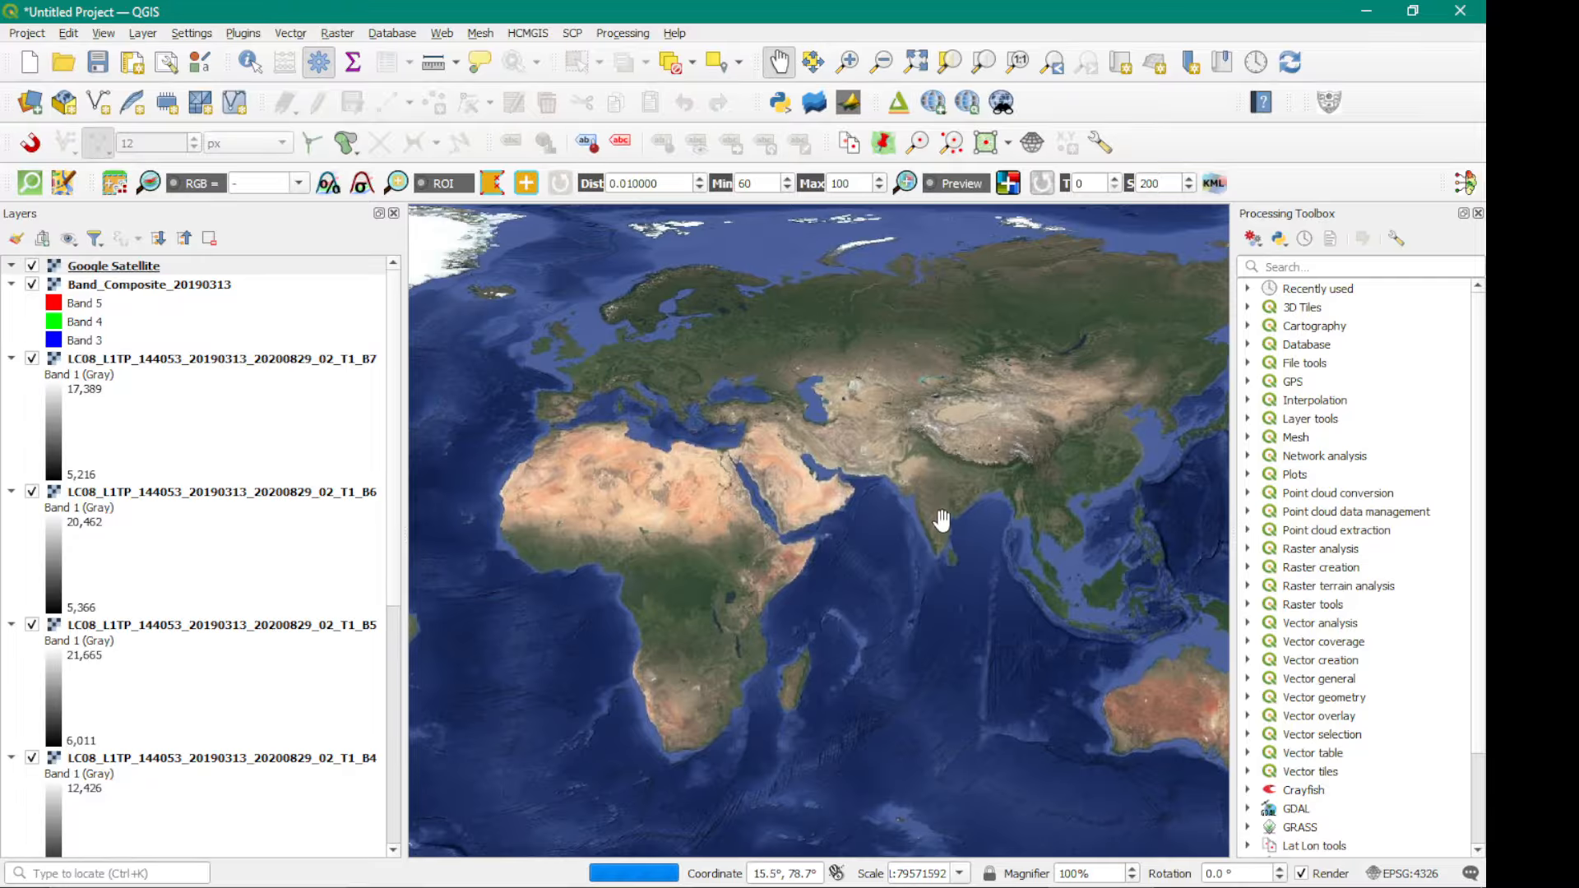
scroll(618, 593, "up", 3)
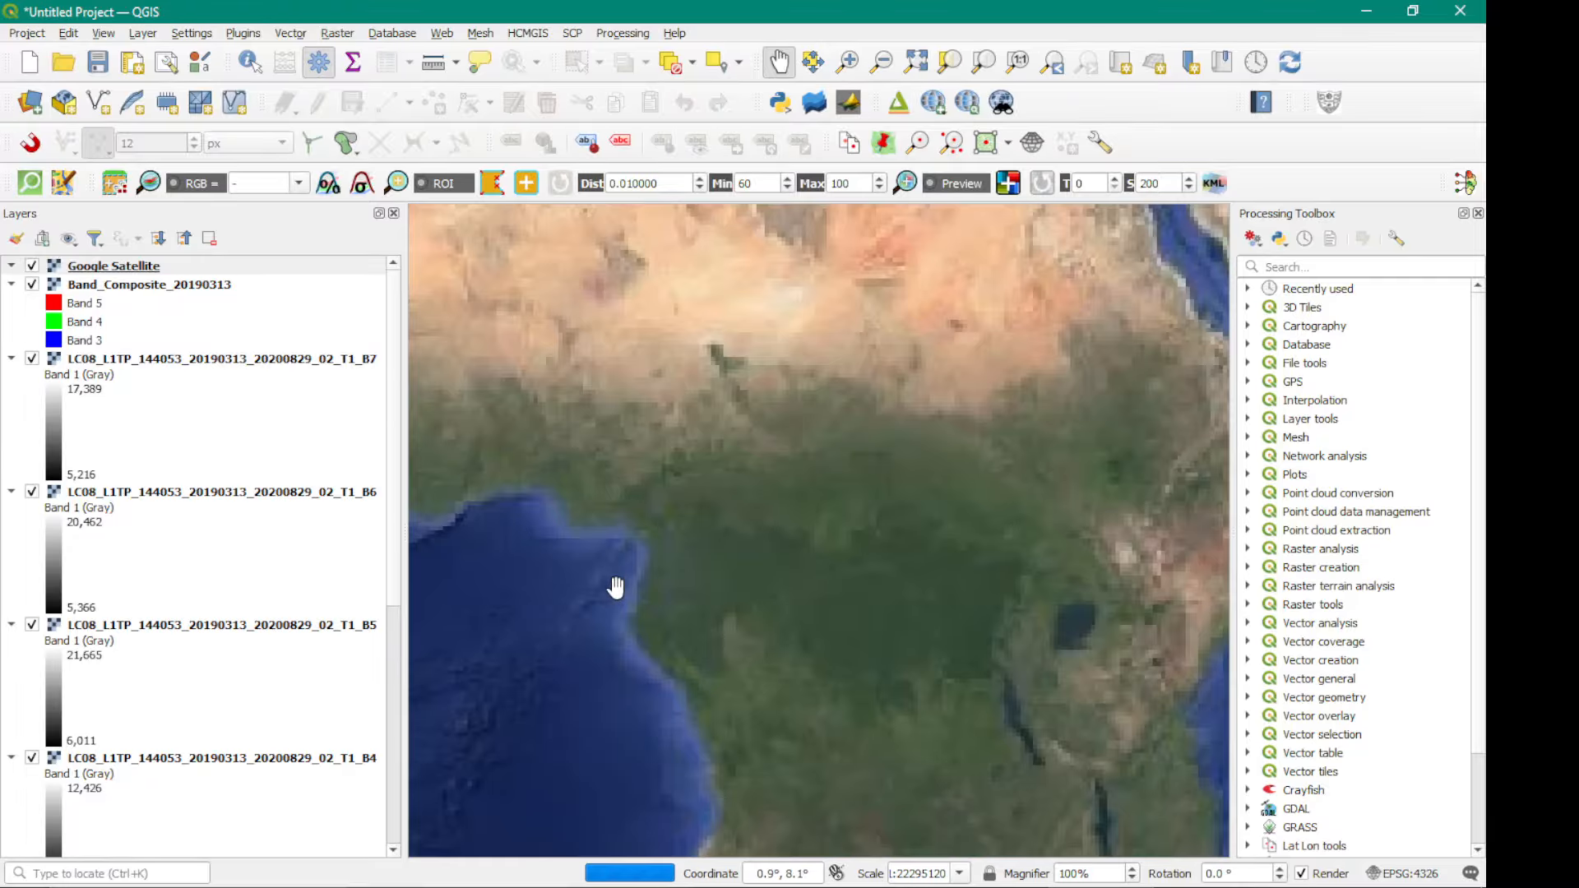
scroll(775, 519, "up", 2)
scroll(775, 520, "down", 4)
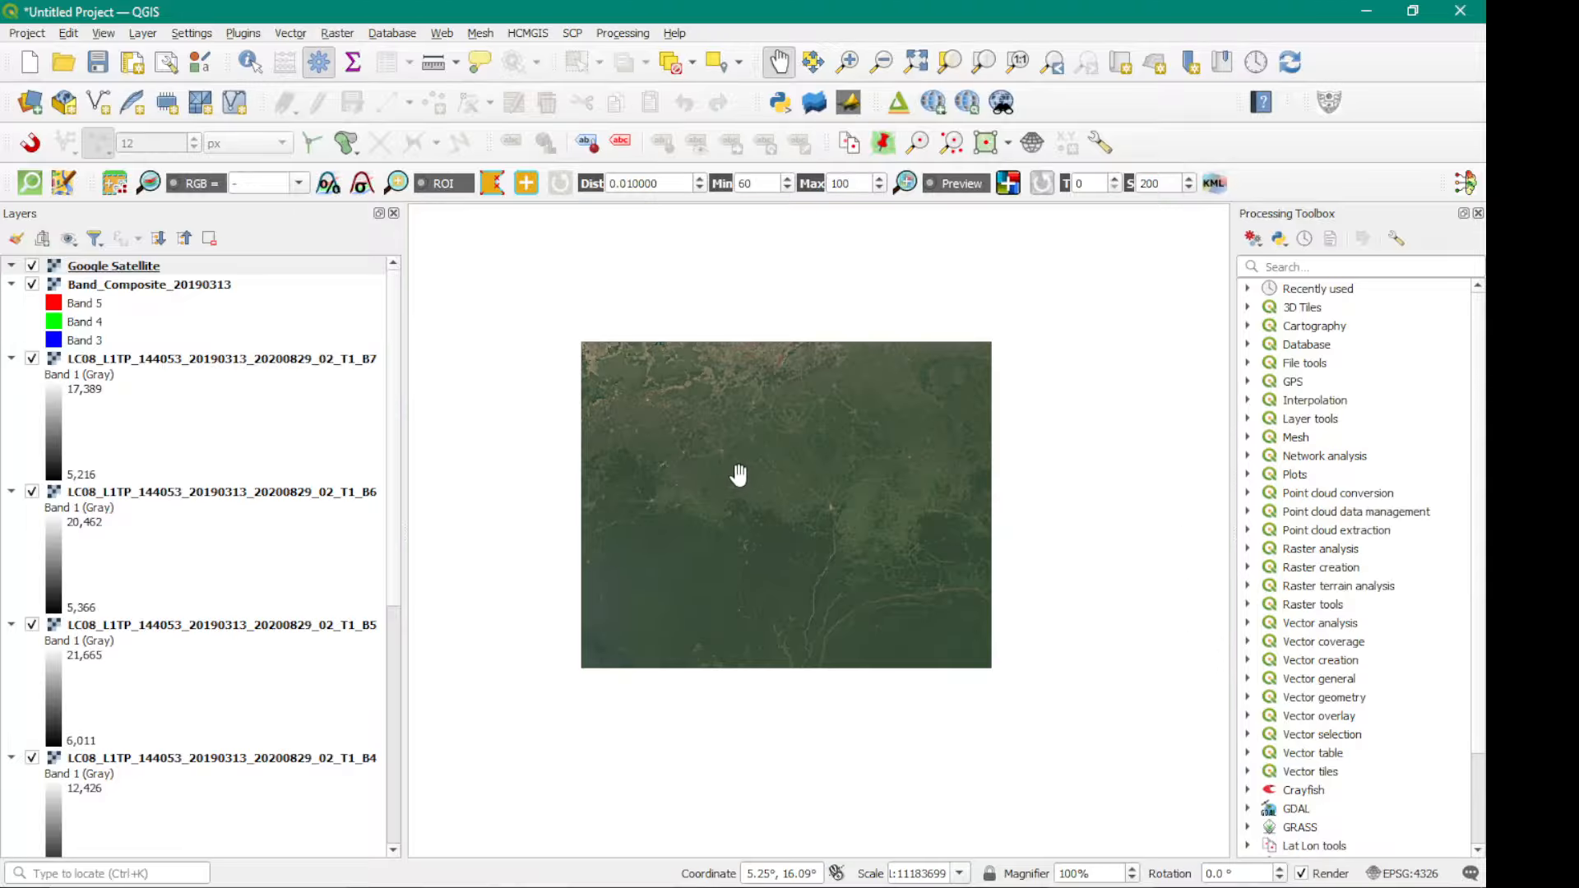
scroll(679, 507, "down", 2)
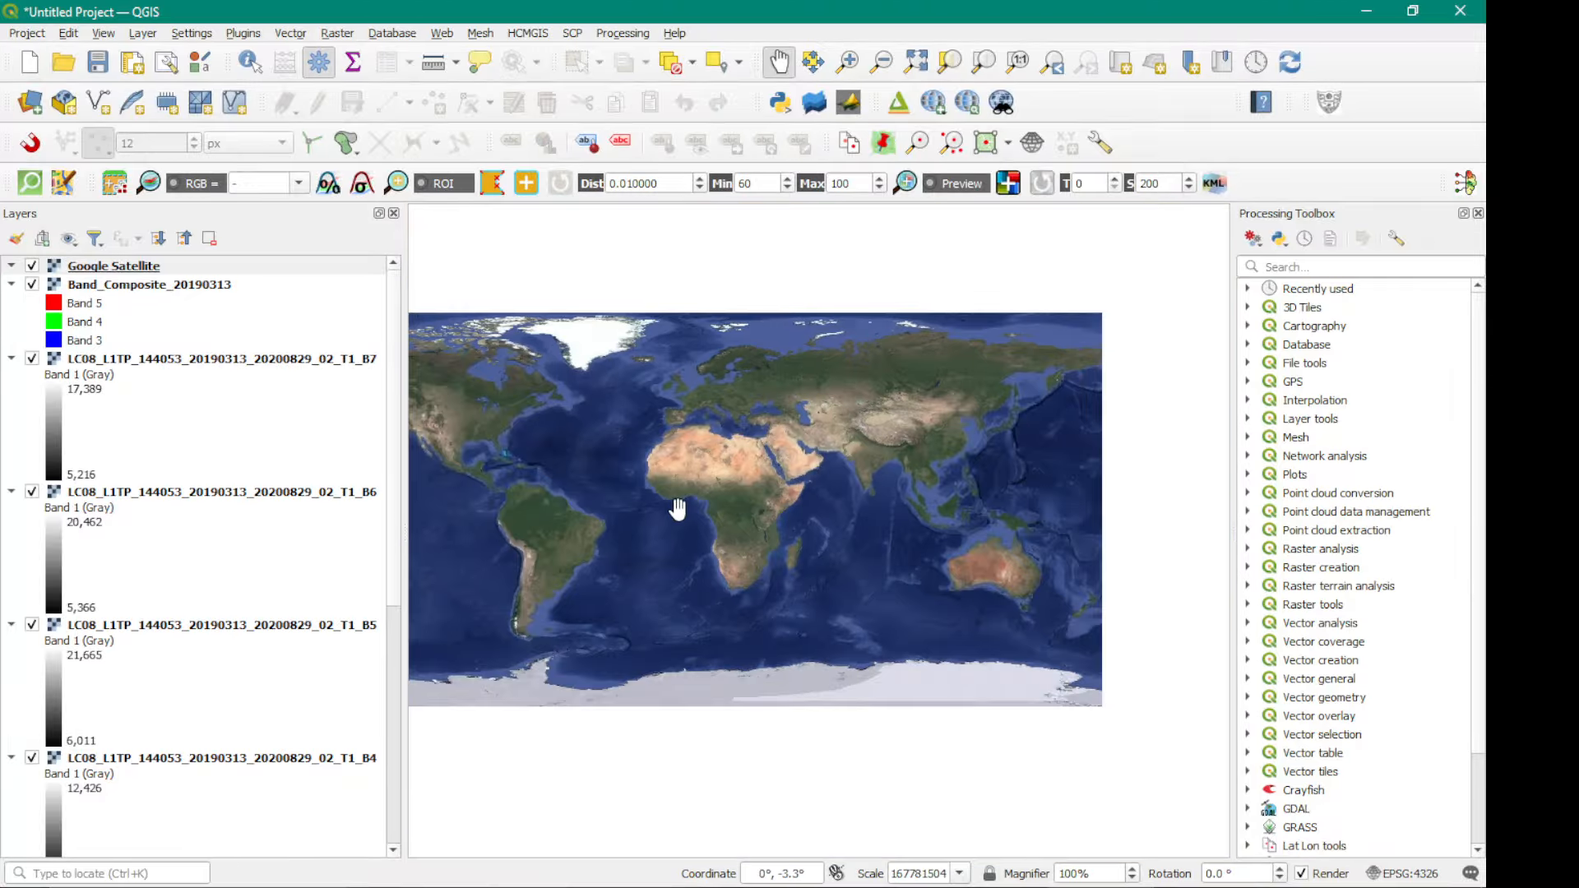
scroll(933, 449, "up", 4)
scroll(920, 480, "down", 3)
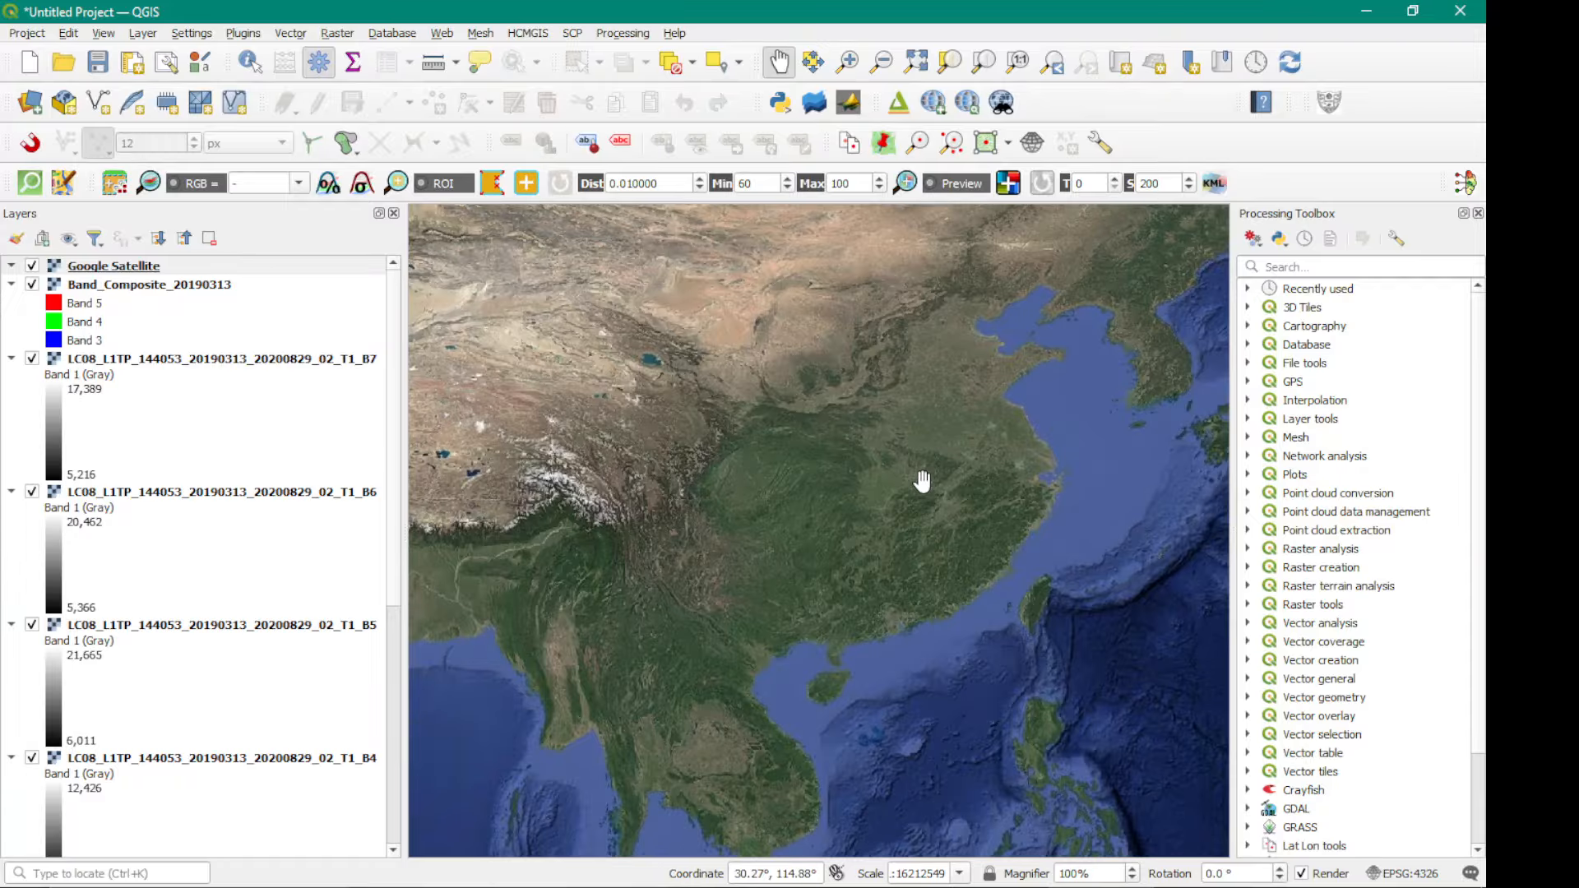
scroll(788, 516, "up", 4)
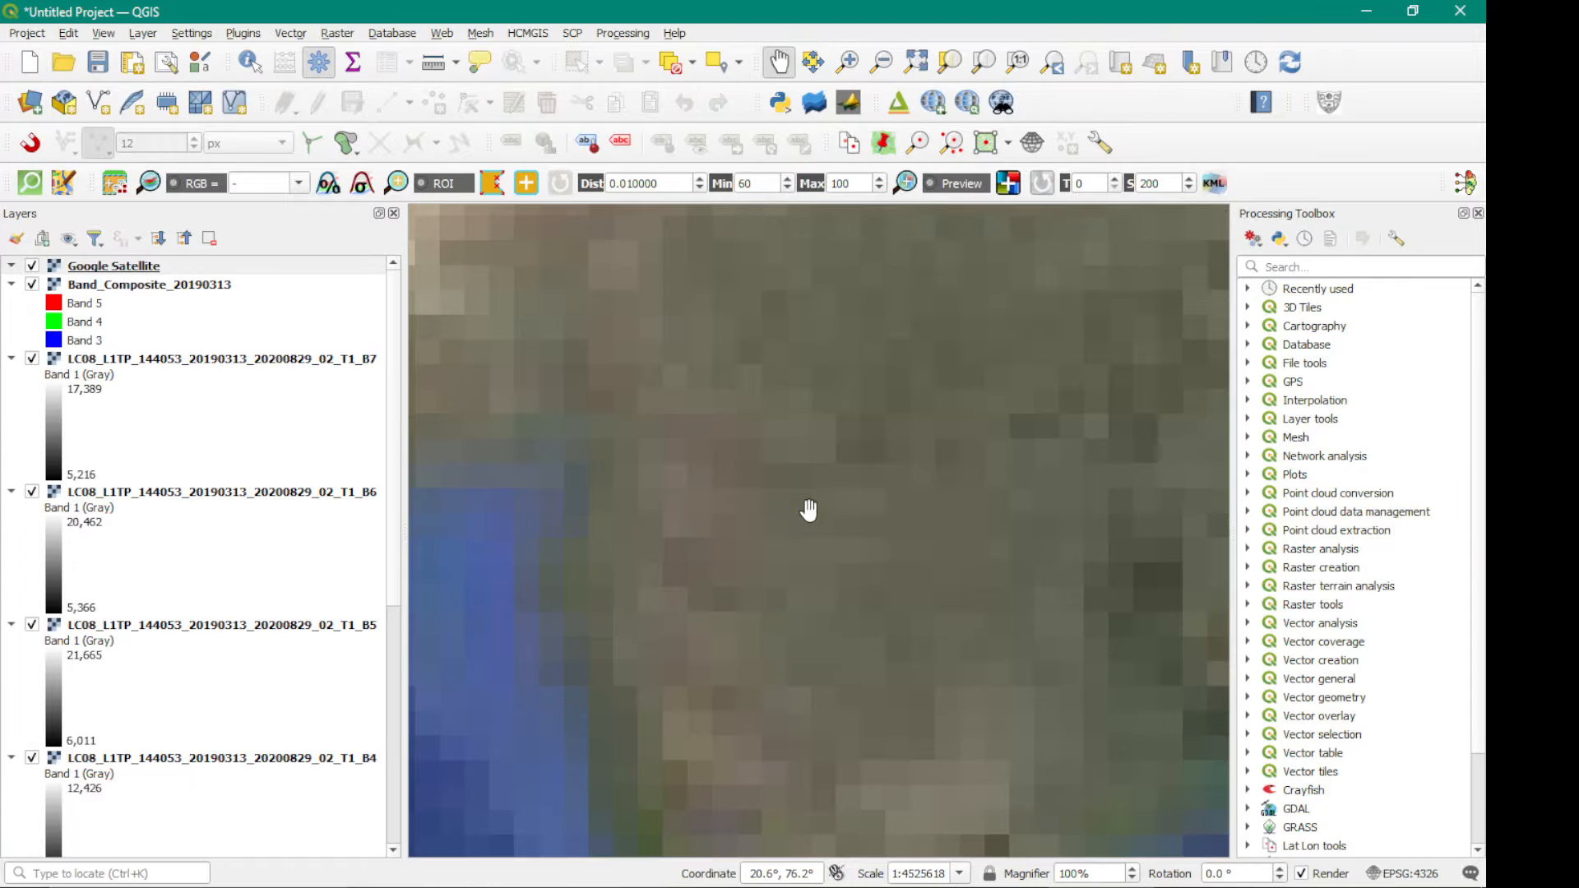
scroll(828, 494, "down", 5)
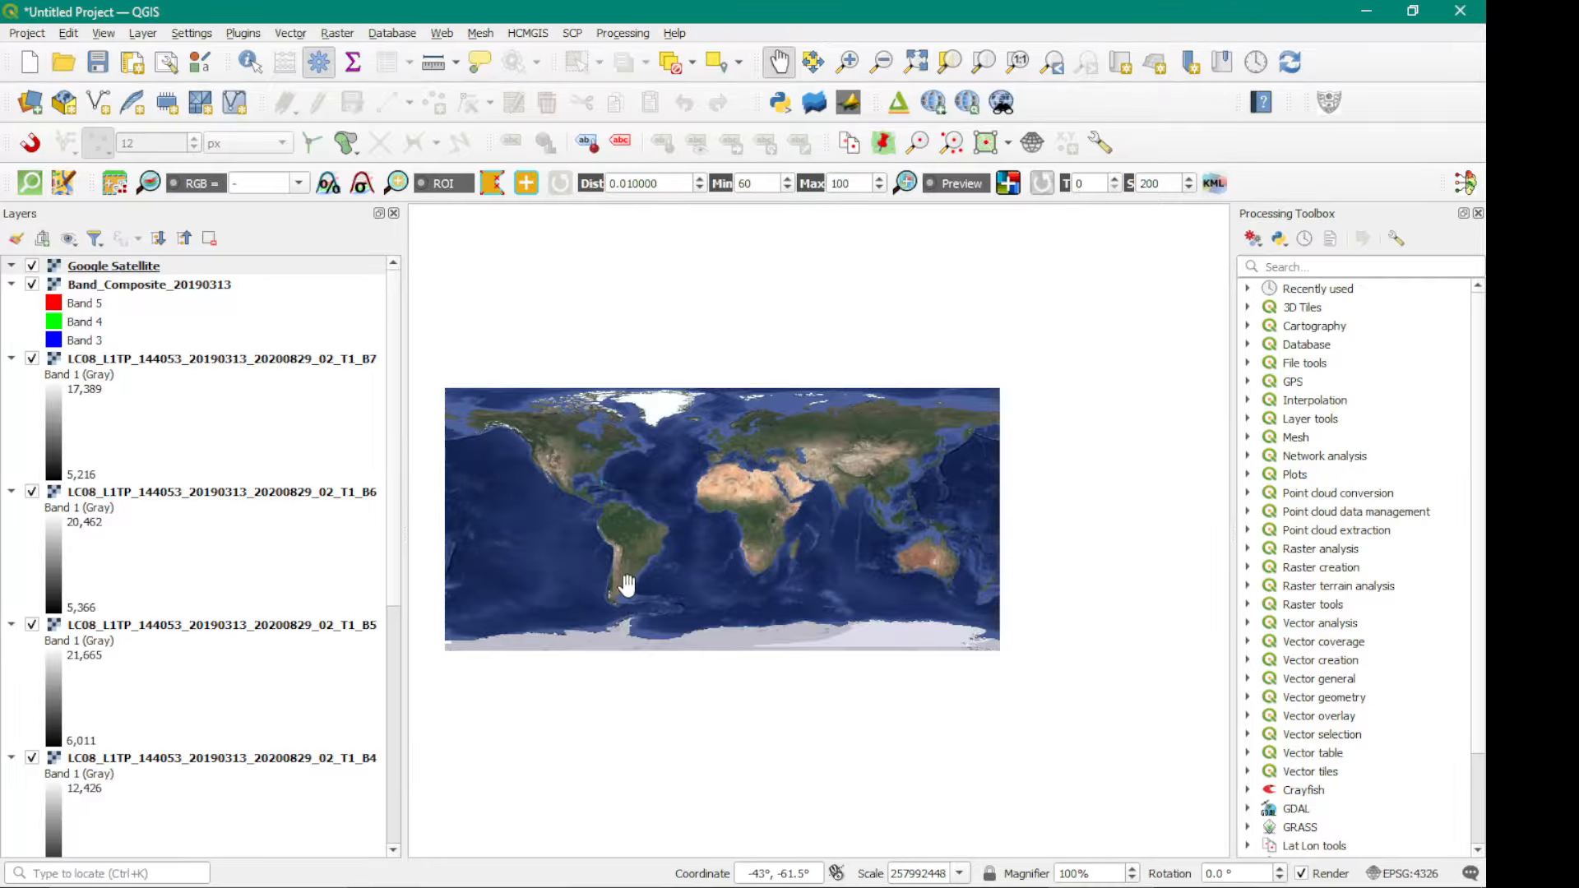
scroll(600, 576, "up", 4)
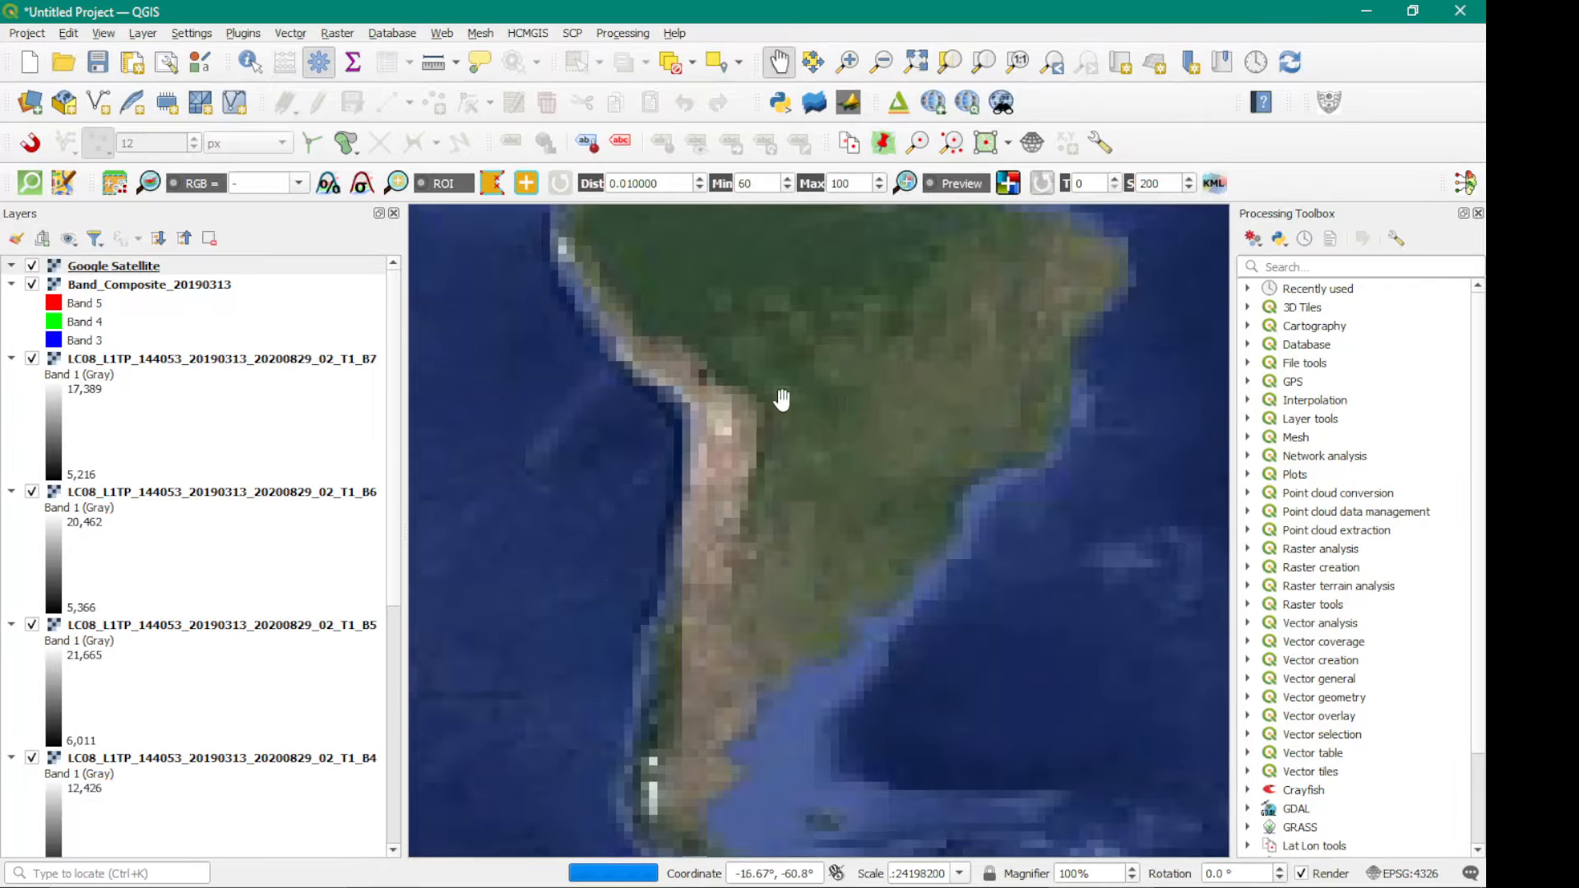
left_click_drag(783, 395, 790, 574)
scroll(765, 539, "up", 3)
scroll(706, 537, "down", 7)
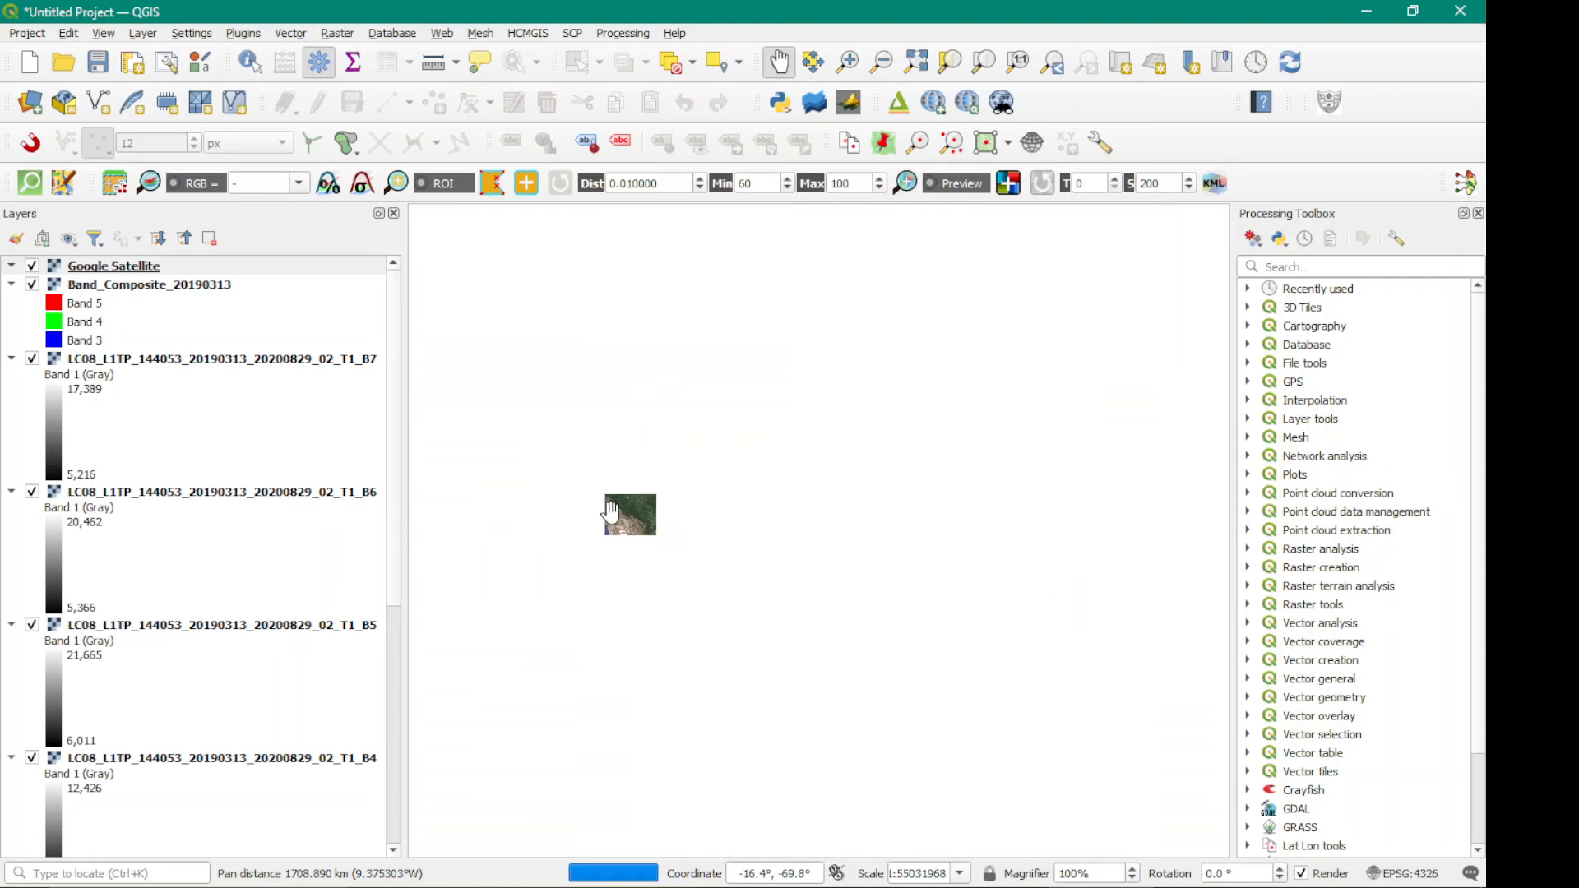
Inspect the satellite imagery of India up close, down to the rivers and reservoirs in the interior.
scroll(874, 527, "up", 6)
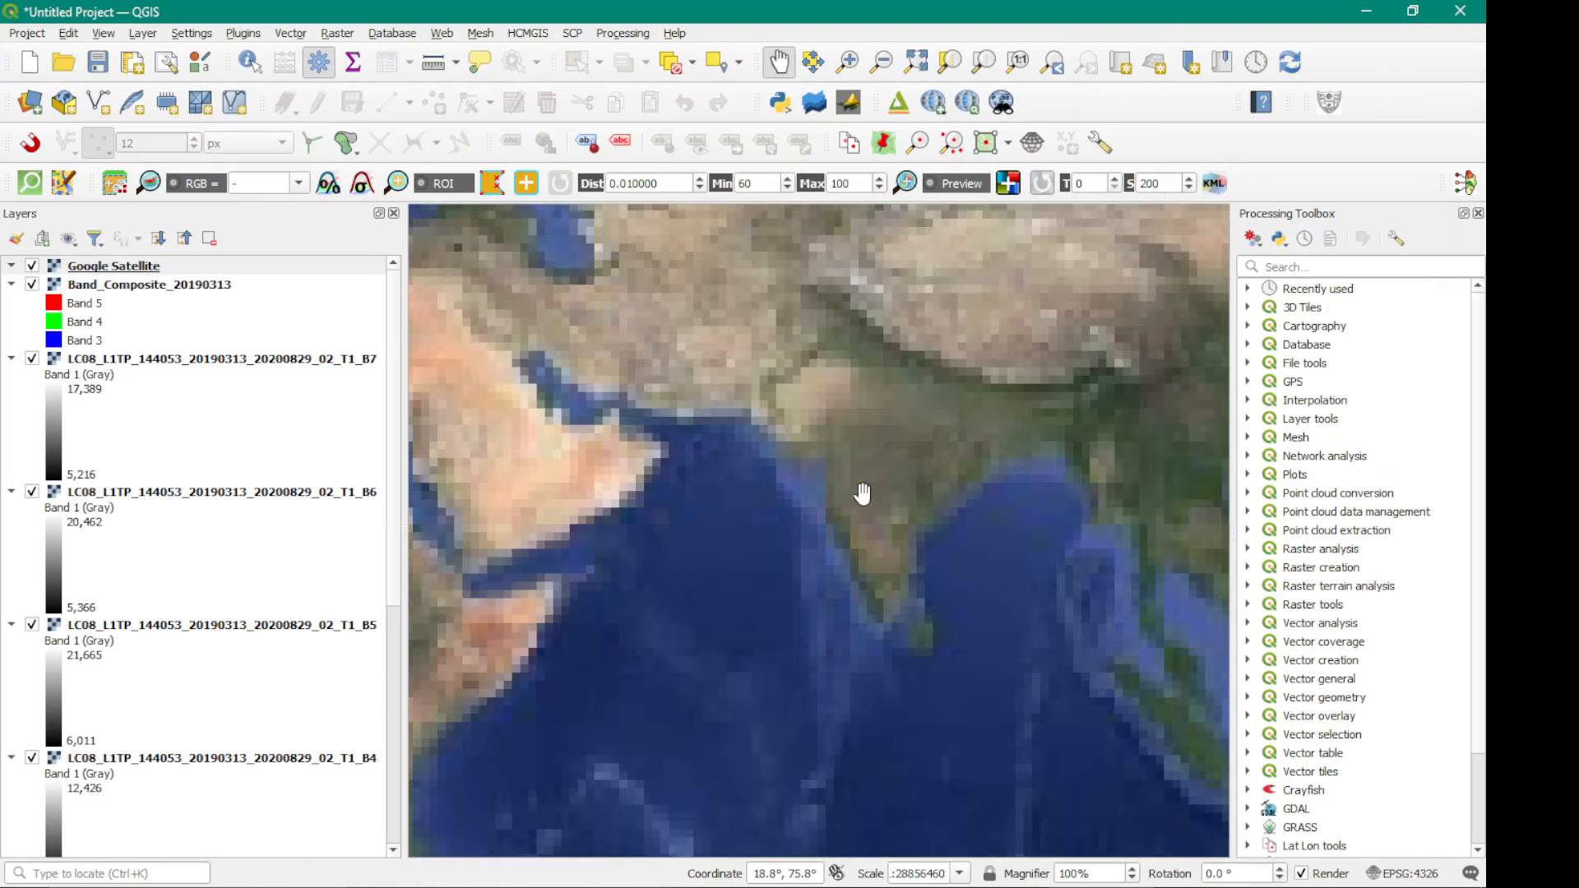
left_click_drag(888, 373, 798, 519)
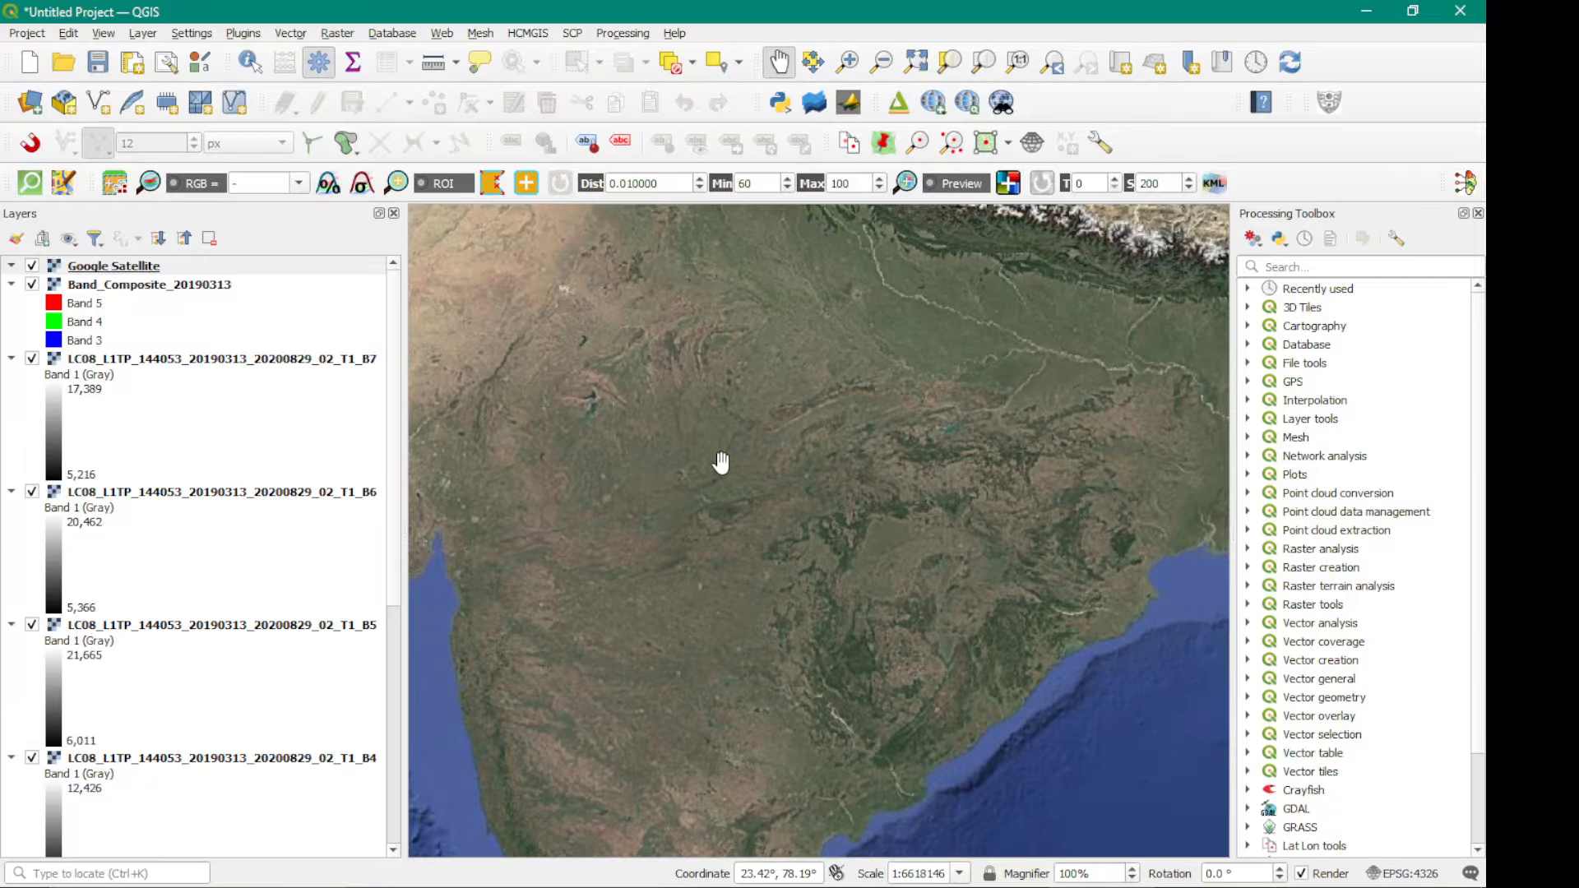
scroll(754, 743, "up", 5)
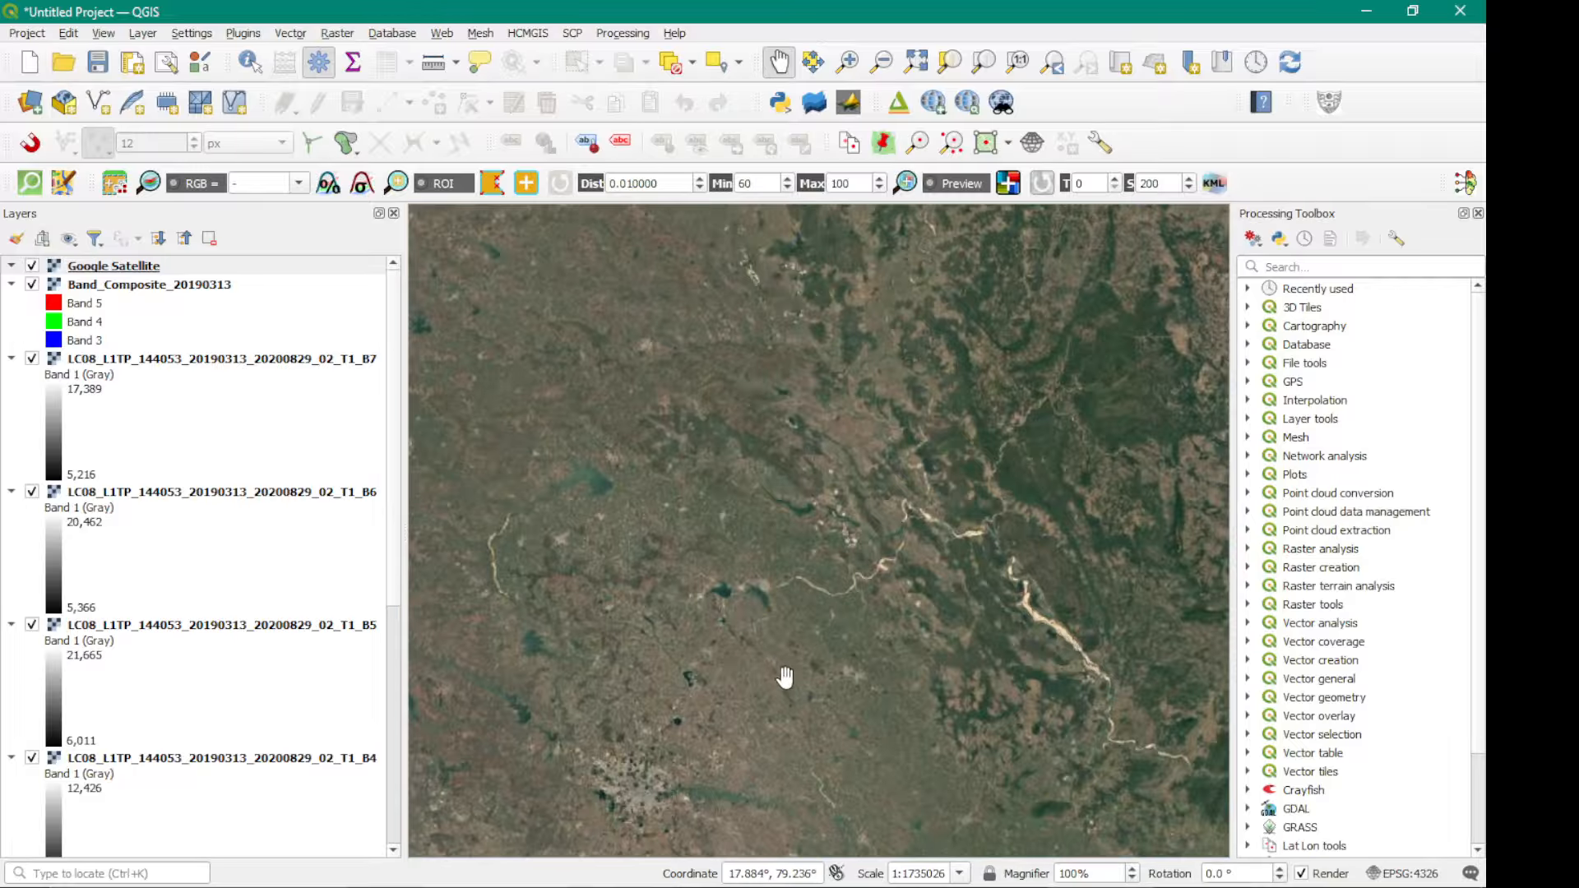
left_click_drag(730, 594, 818, 399)
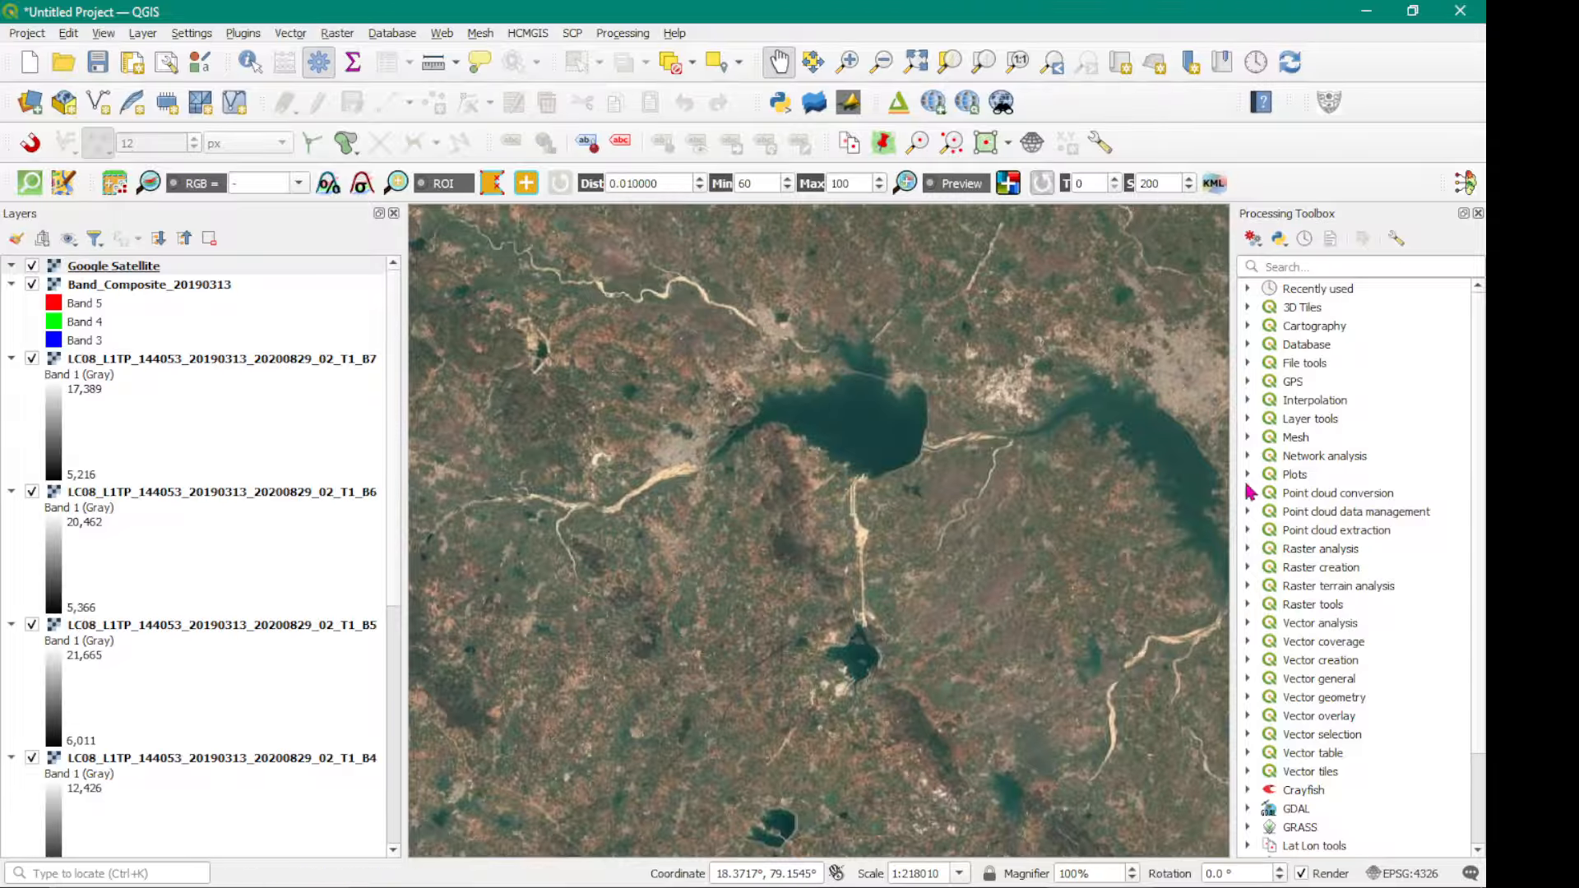
Inspect the satellite imagery of the reservoirs, towns and farmland in India's interior up close, continuing north towards the Himalayas.
scroll(980, 546, "up", 2)
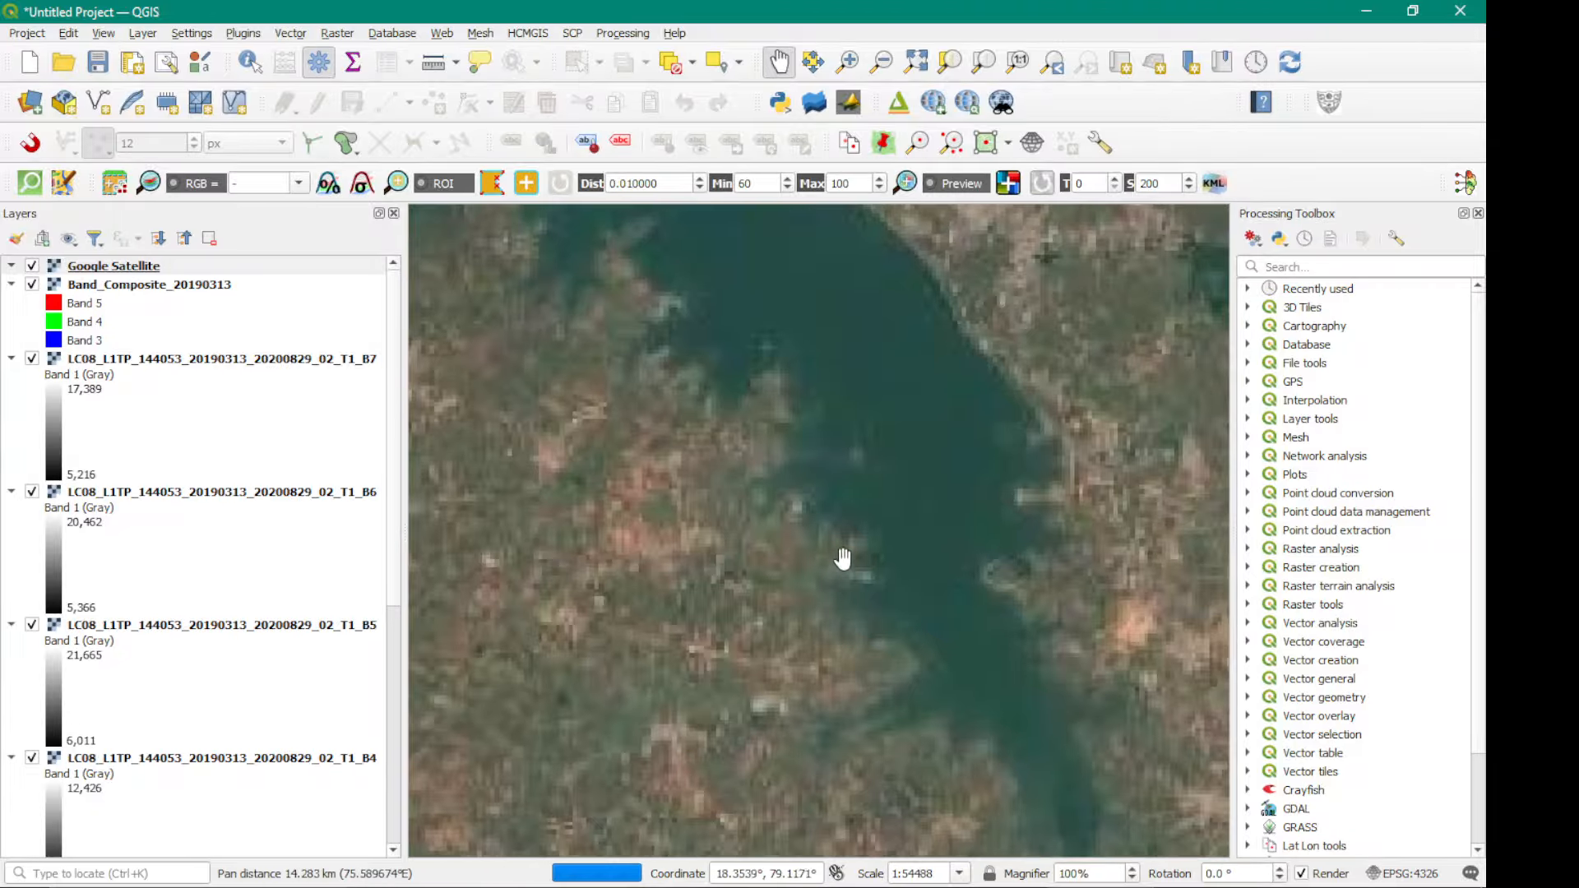
left_click_drag(738, 374, 804, 487)
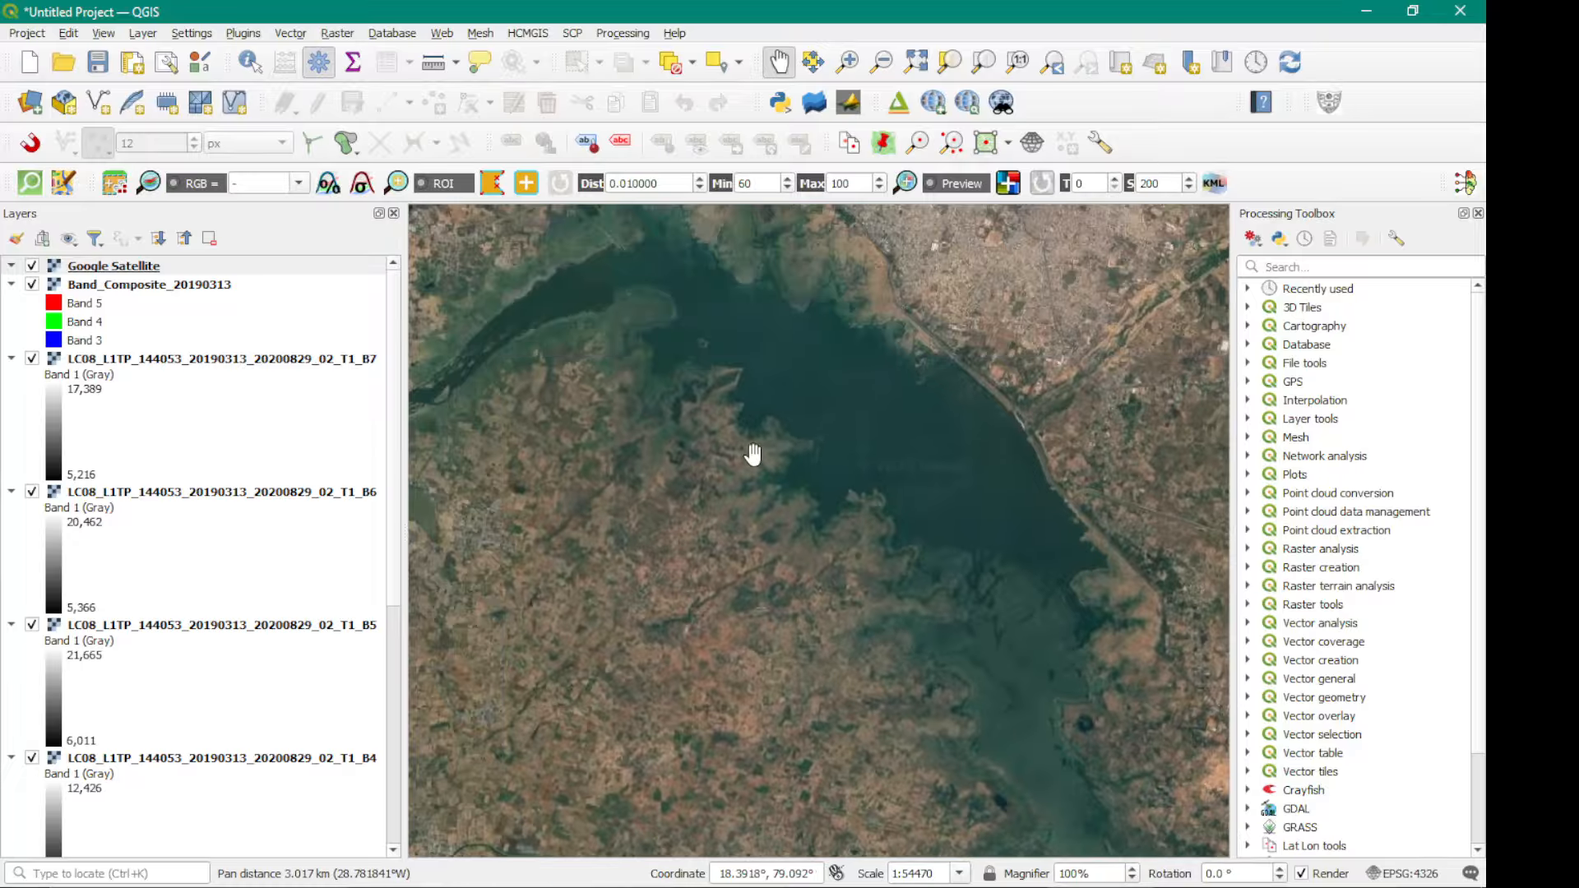
scroll(1044, 528, "down", 2)
left_click_drag(754, 582, 830, 695)
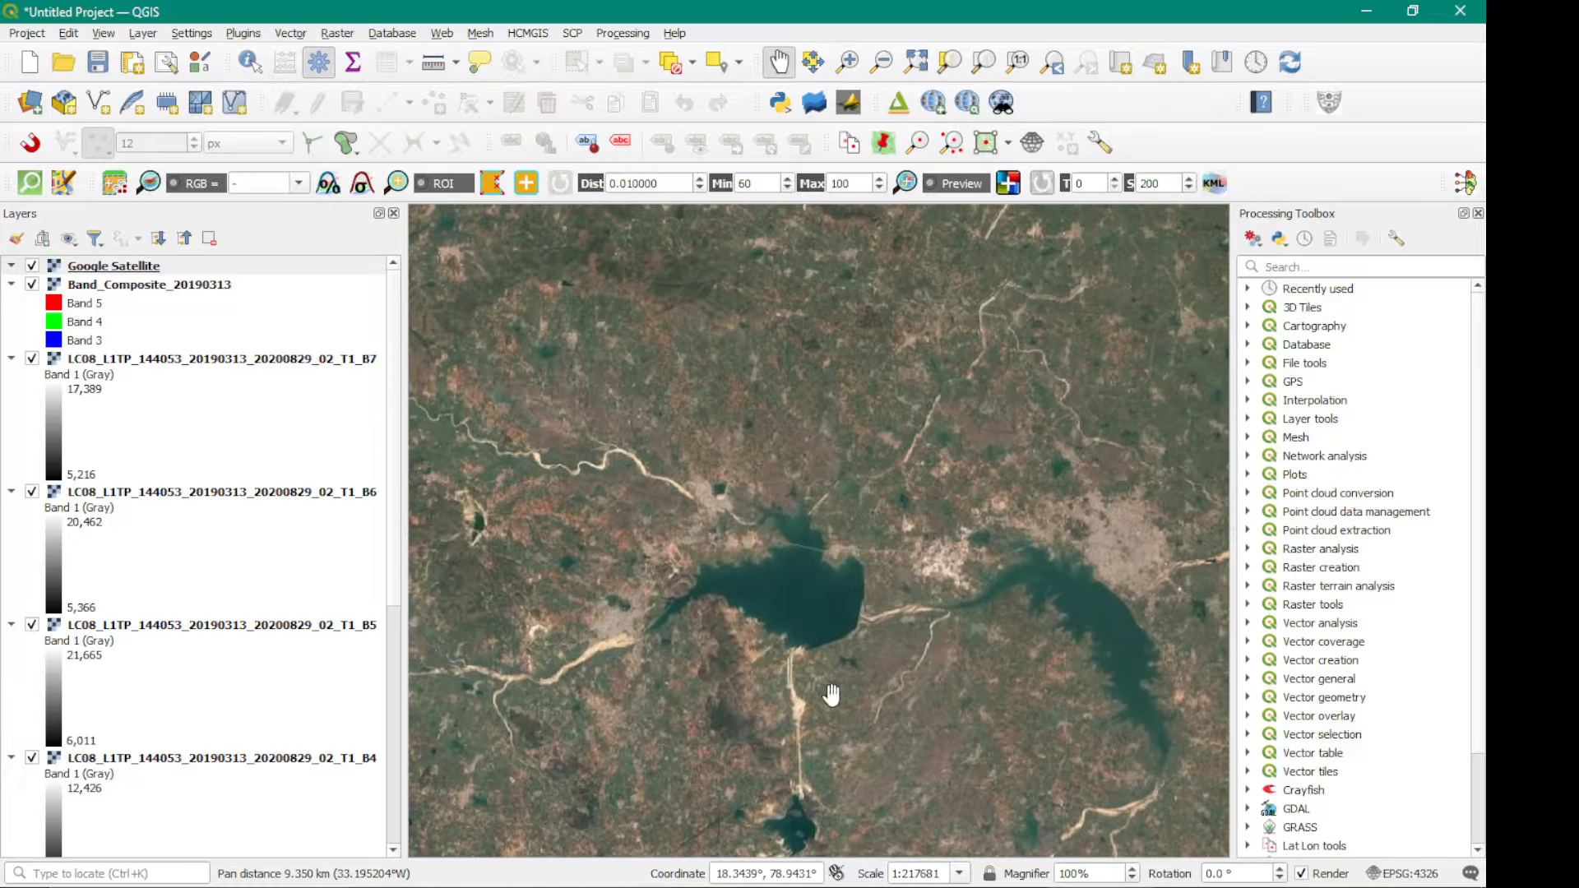
left_click_drag(819, 629, 731, 682)
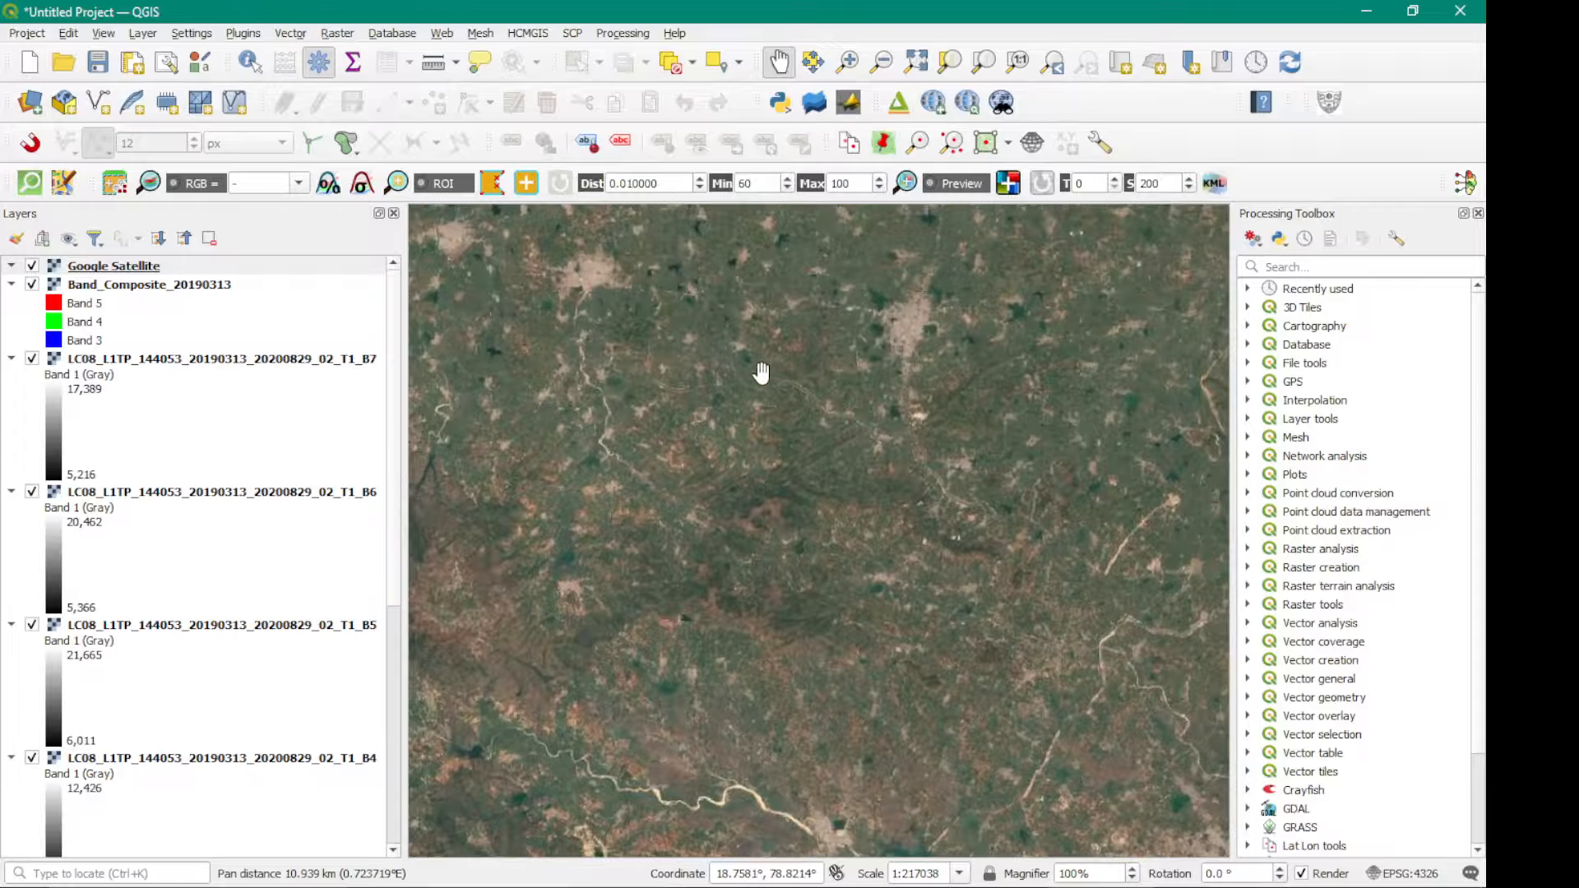
left_click_drag(744, 263, 735, 394)
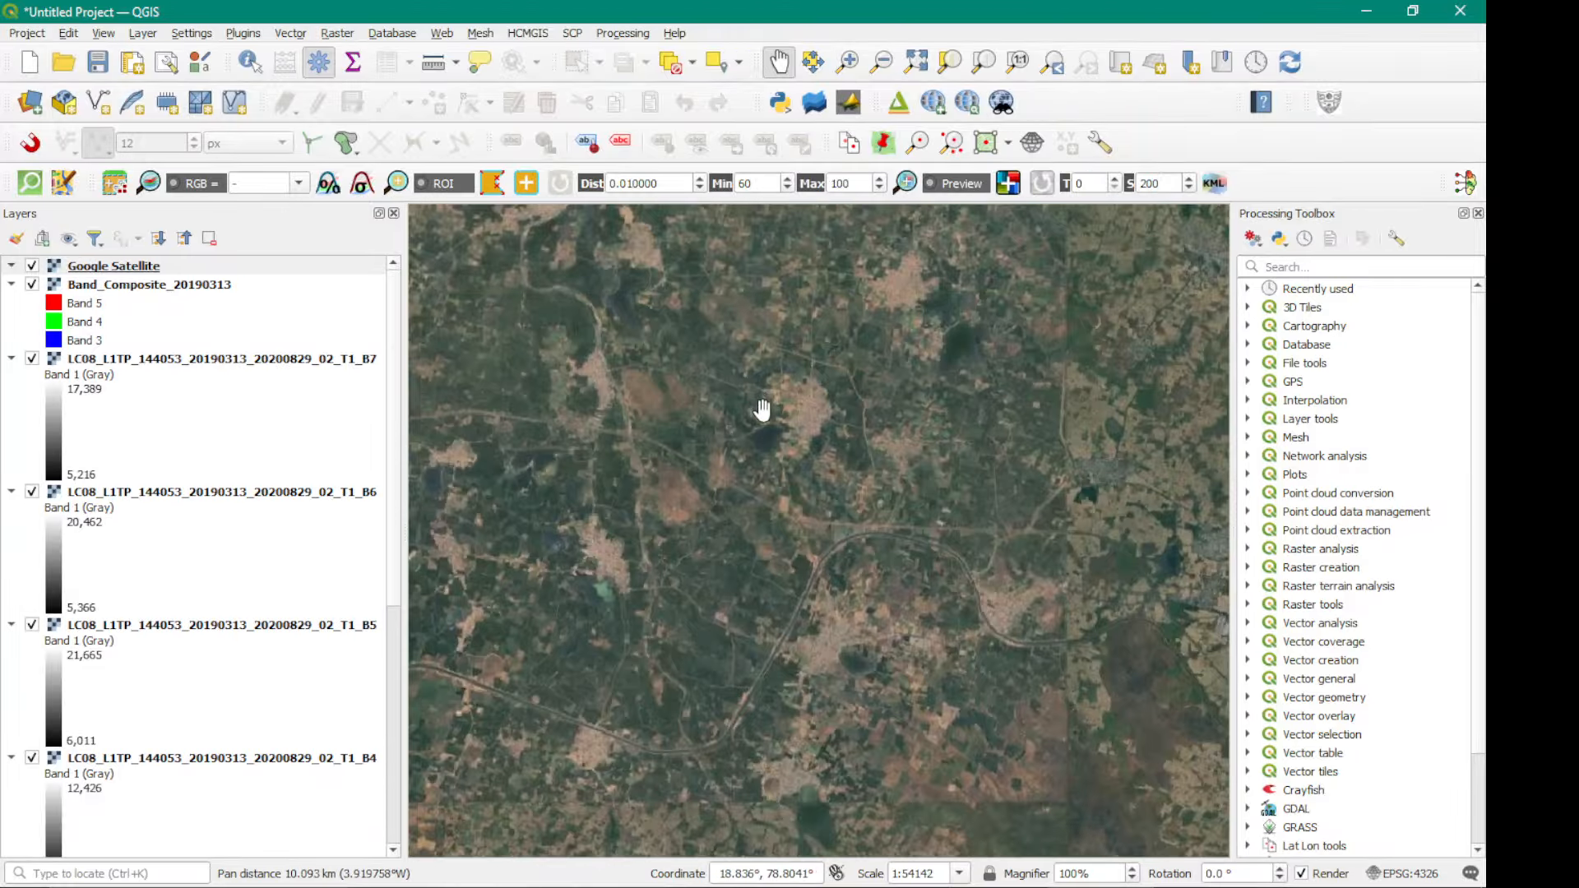
scroll(763, 413, "up", 3)
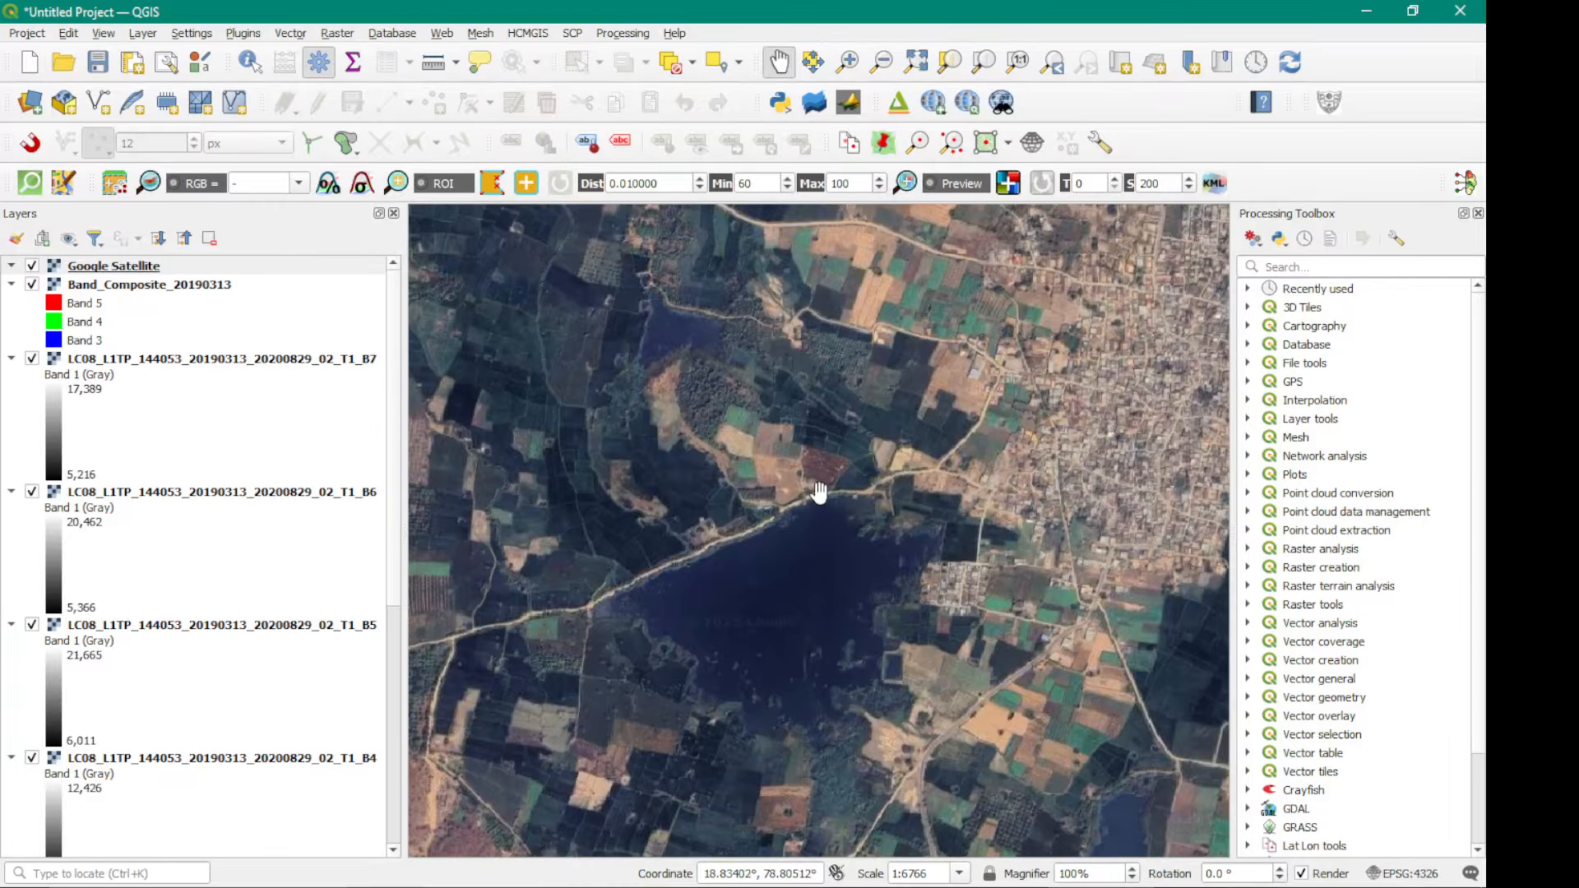
scroll(831, 511, "down", 4)
left_click_drag(720, 569, 796, 693)
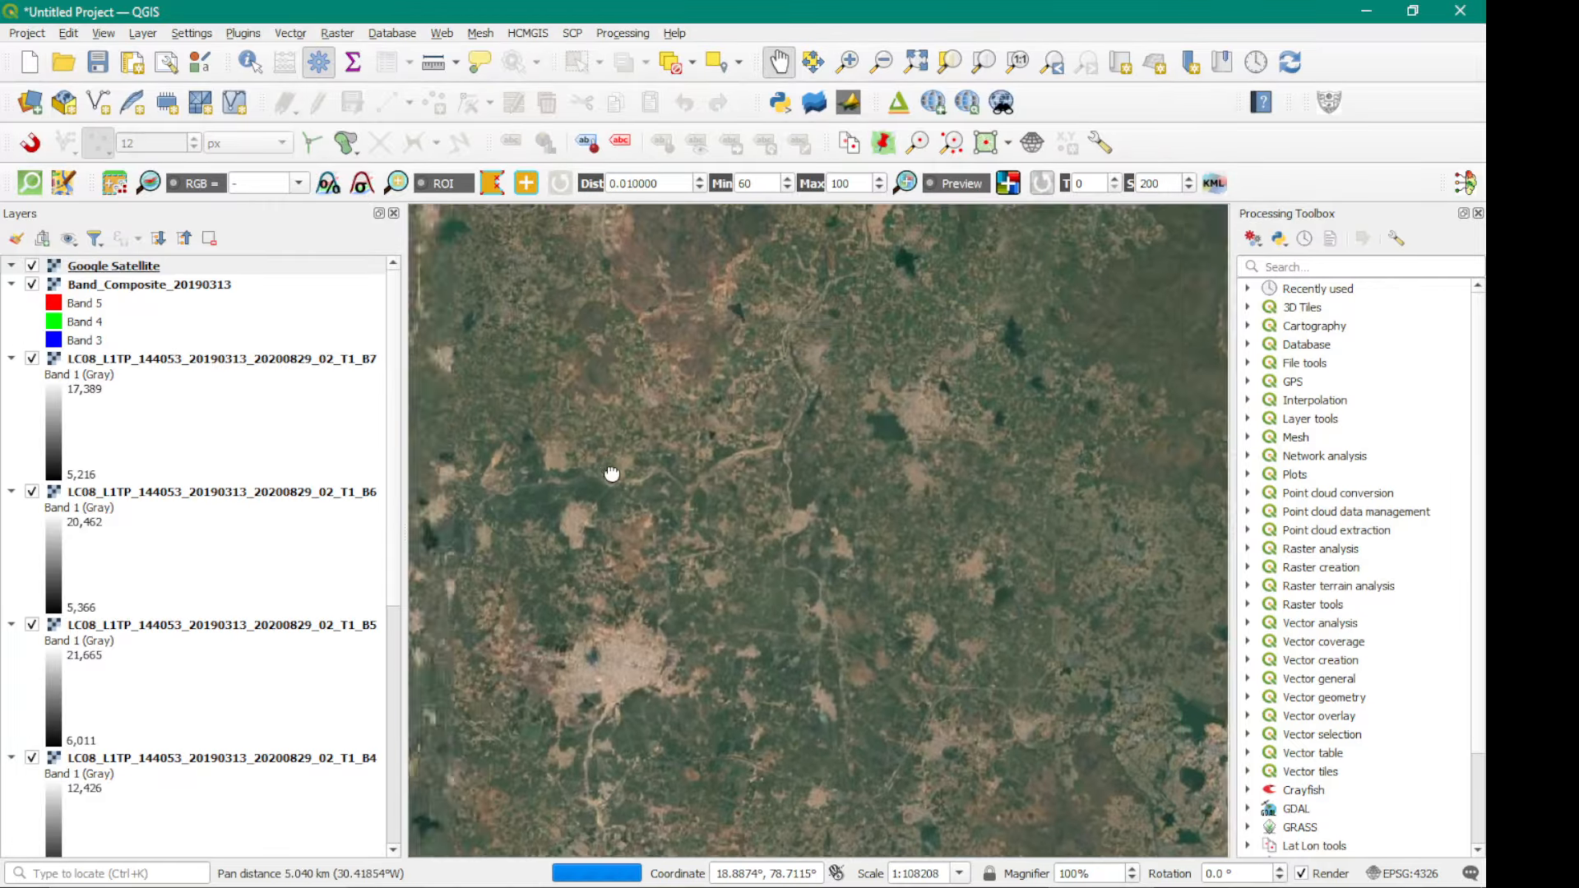
left_click_drag(703, 442, 786, 622)
scroll(785, 622, "down", 1)
scroll(785, 622, "down", 3)
left_click_drag(792, 430, 793, 730)
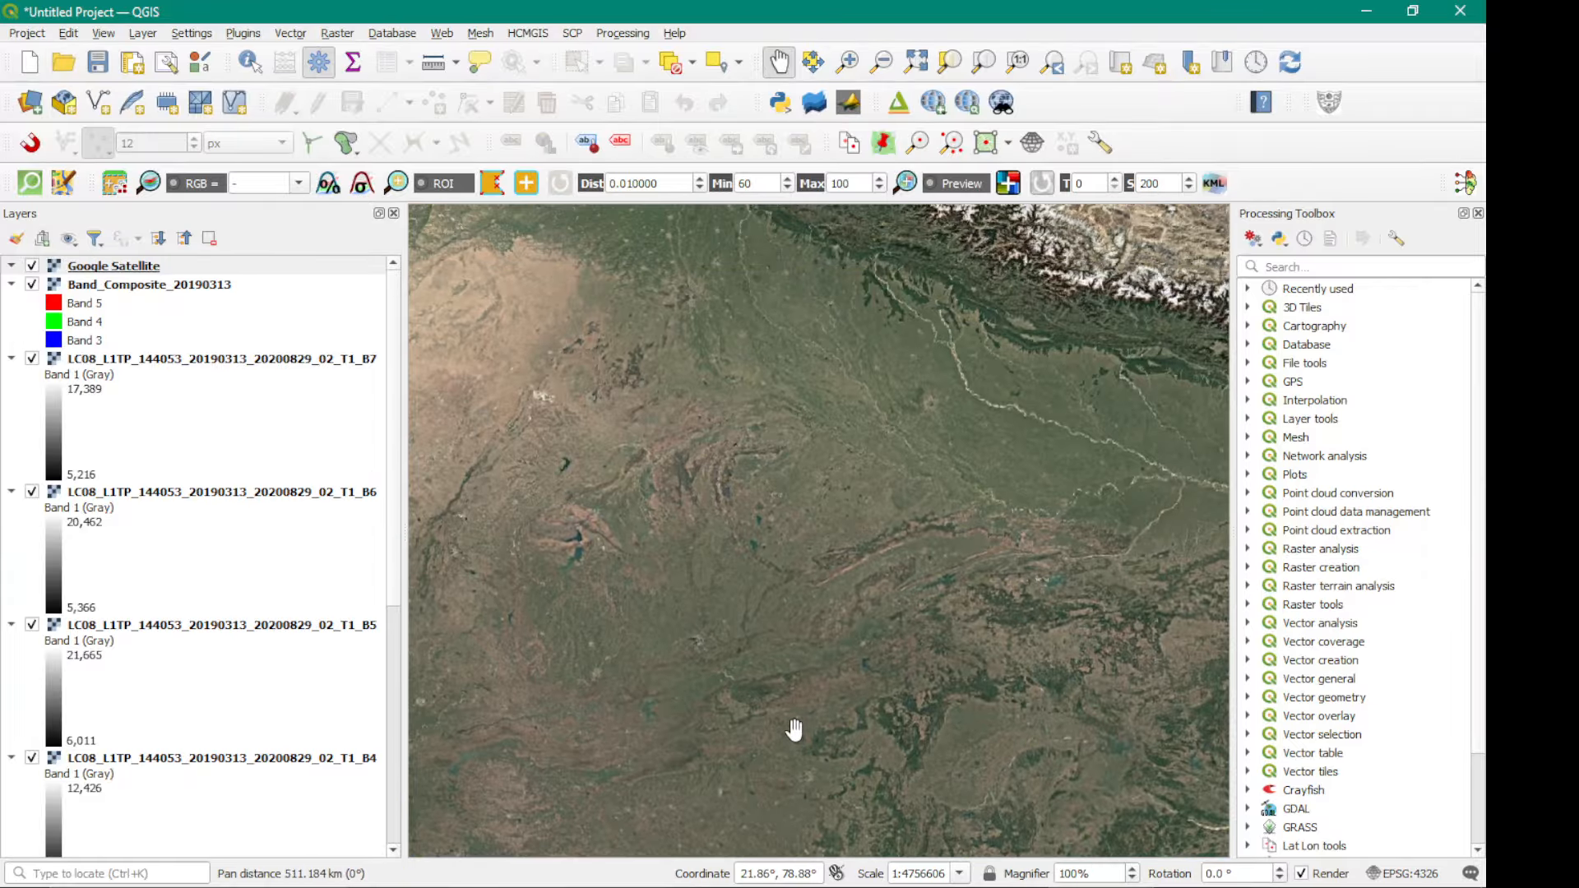
Locate the large rounded lake on the plateau north of the Himalayas and frame it together with its western neighbour.
scroll(830, 697, "down", 5)
scroll(831, 697, "up", 7)
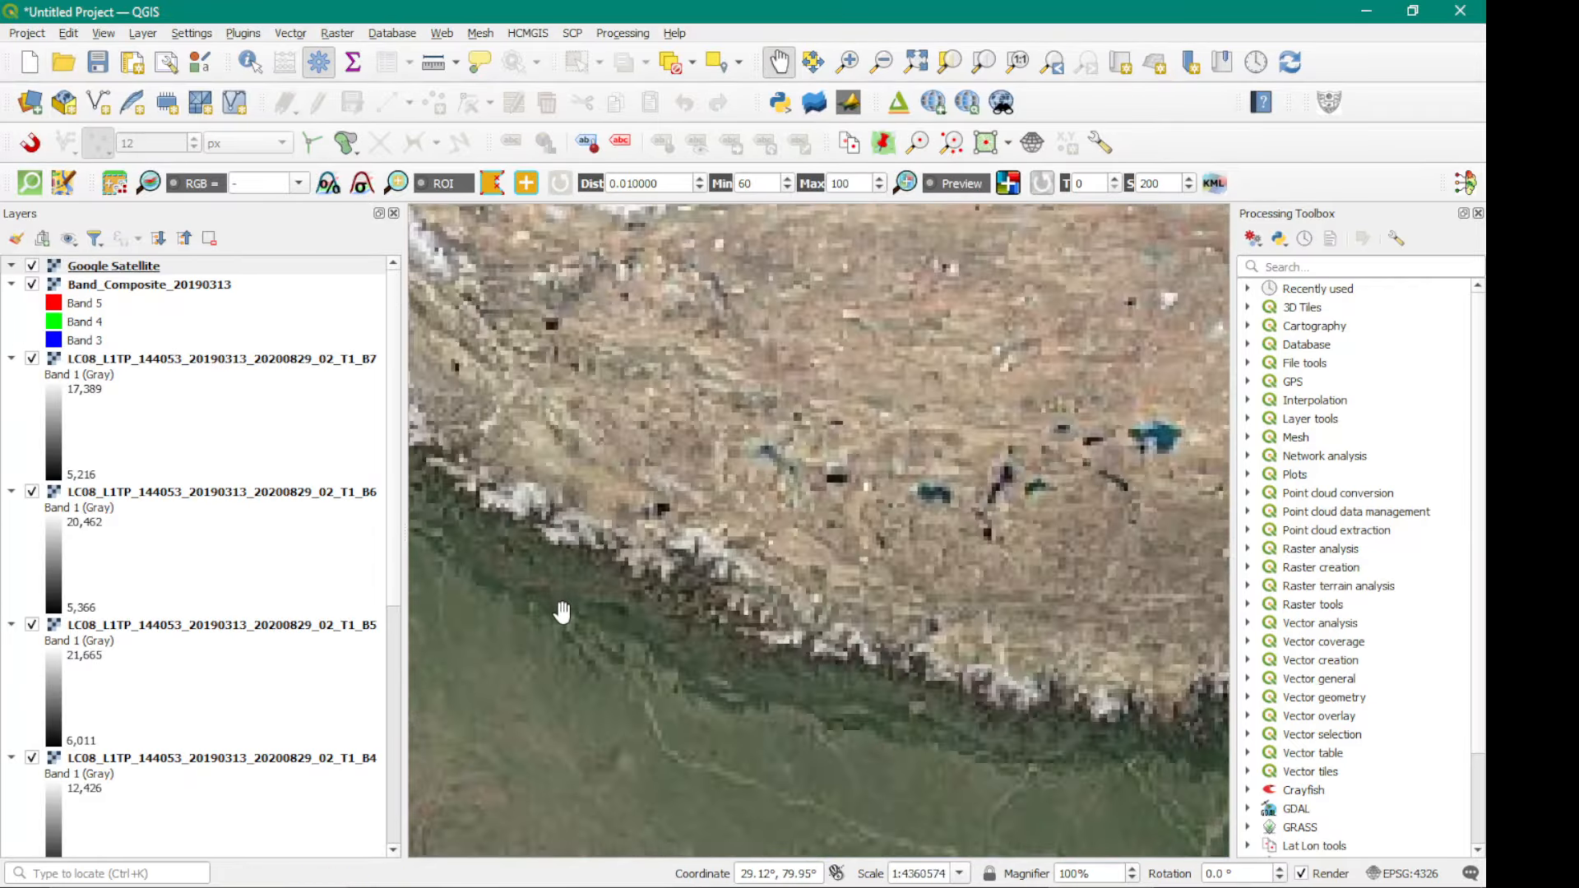
left_click_drag(905, 502, 901, 564)
scroll(761, 463, "up", 4)
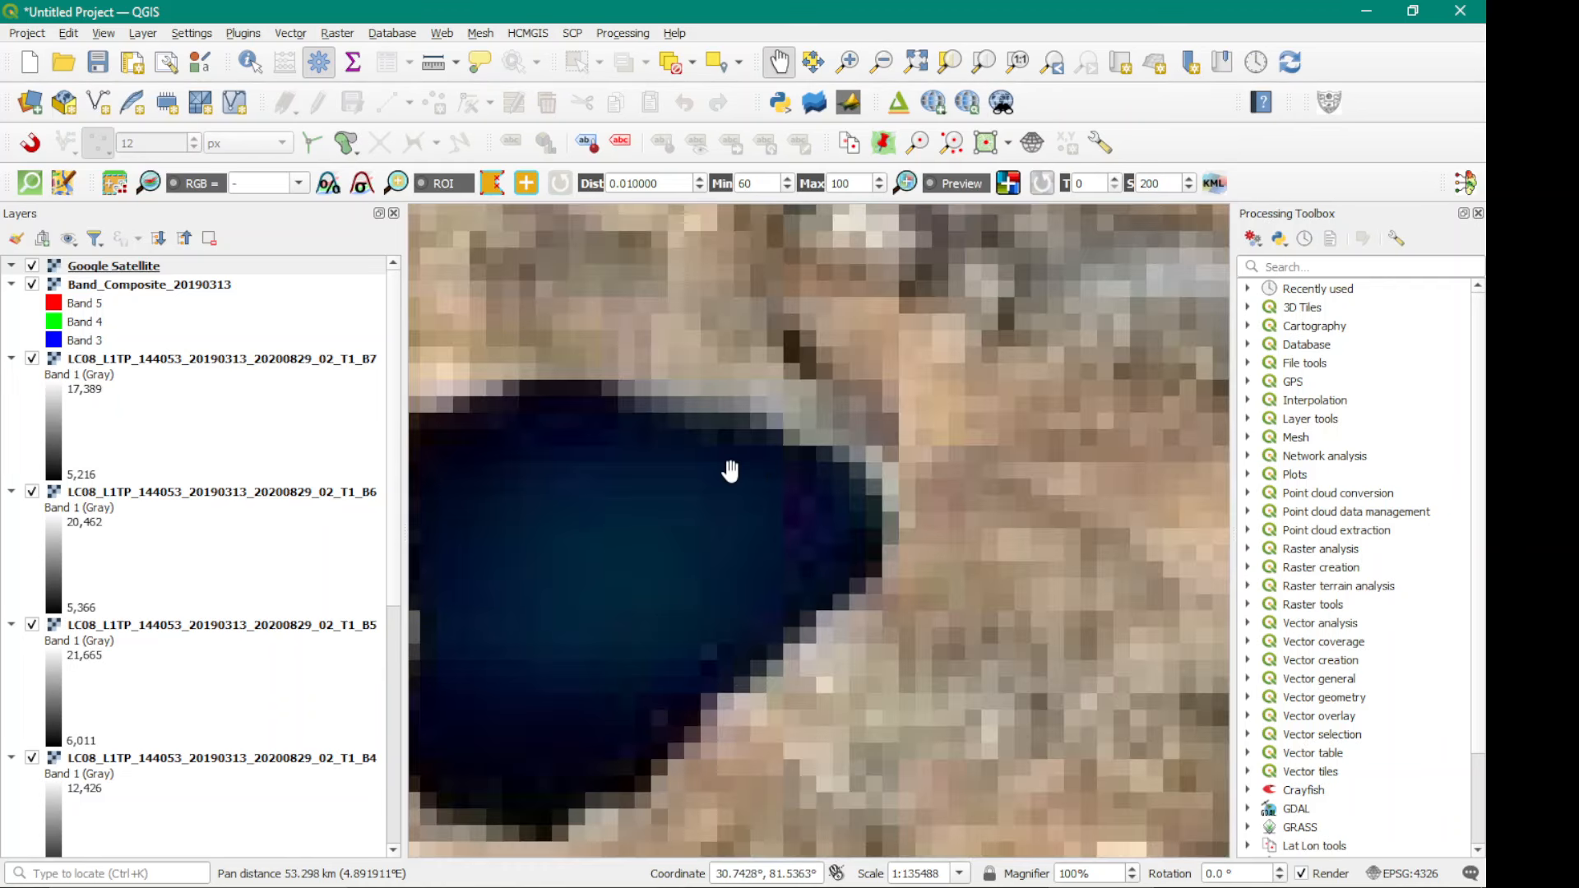
scroll(854, 485, "down", 1)
left_click_drag(788, 515, 857, 523)
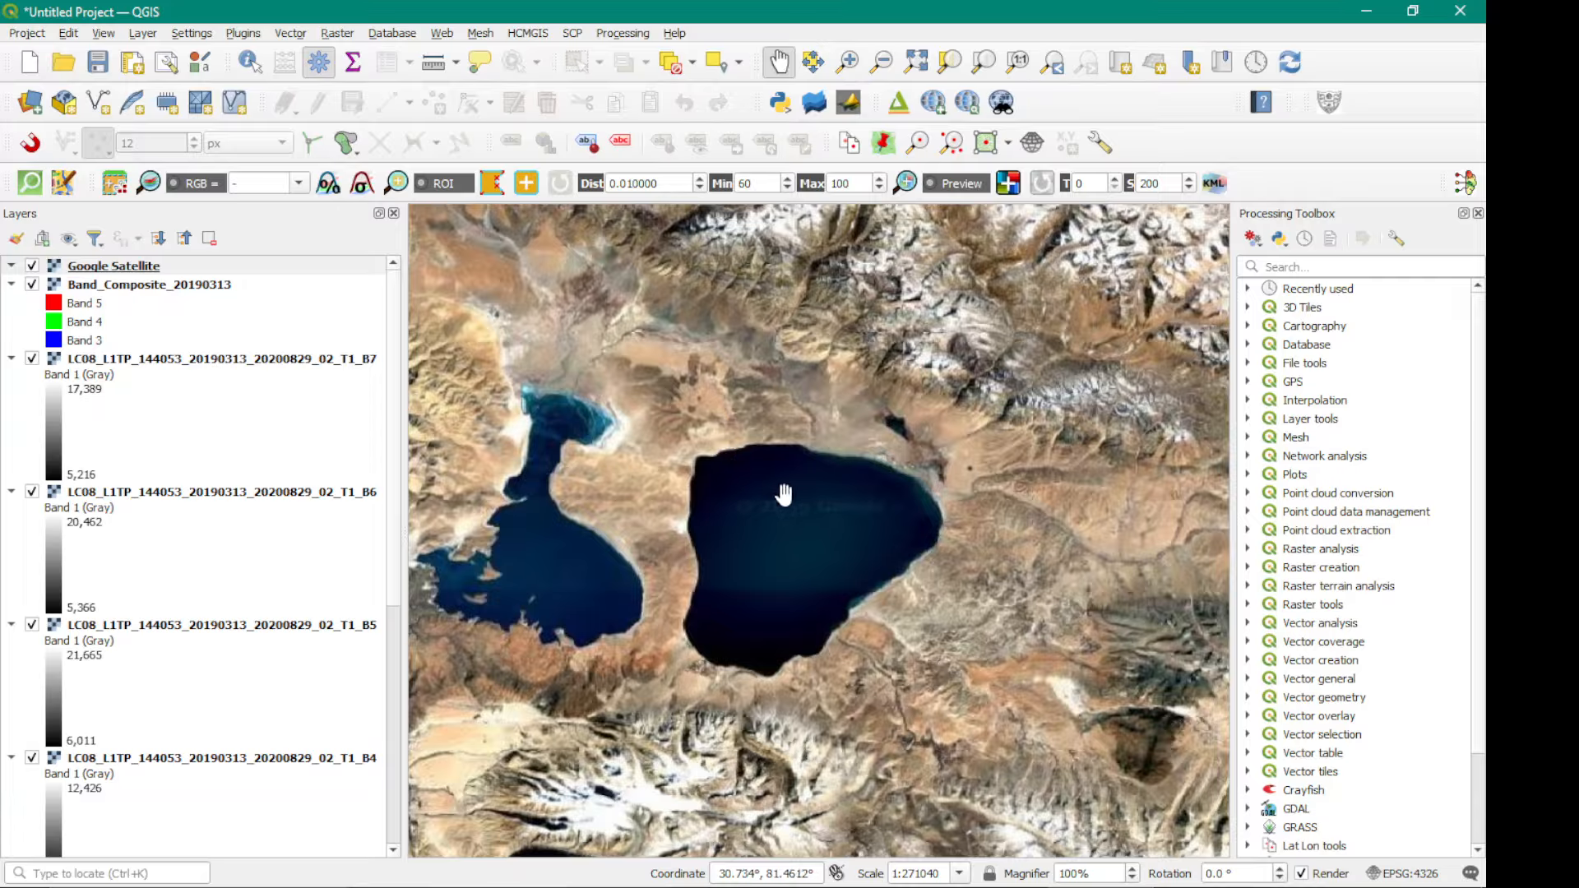
Start creating a new shapefile layer.
left_click(99, 104)
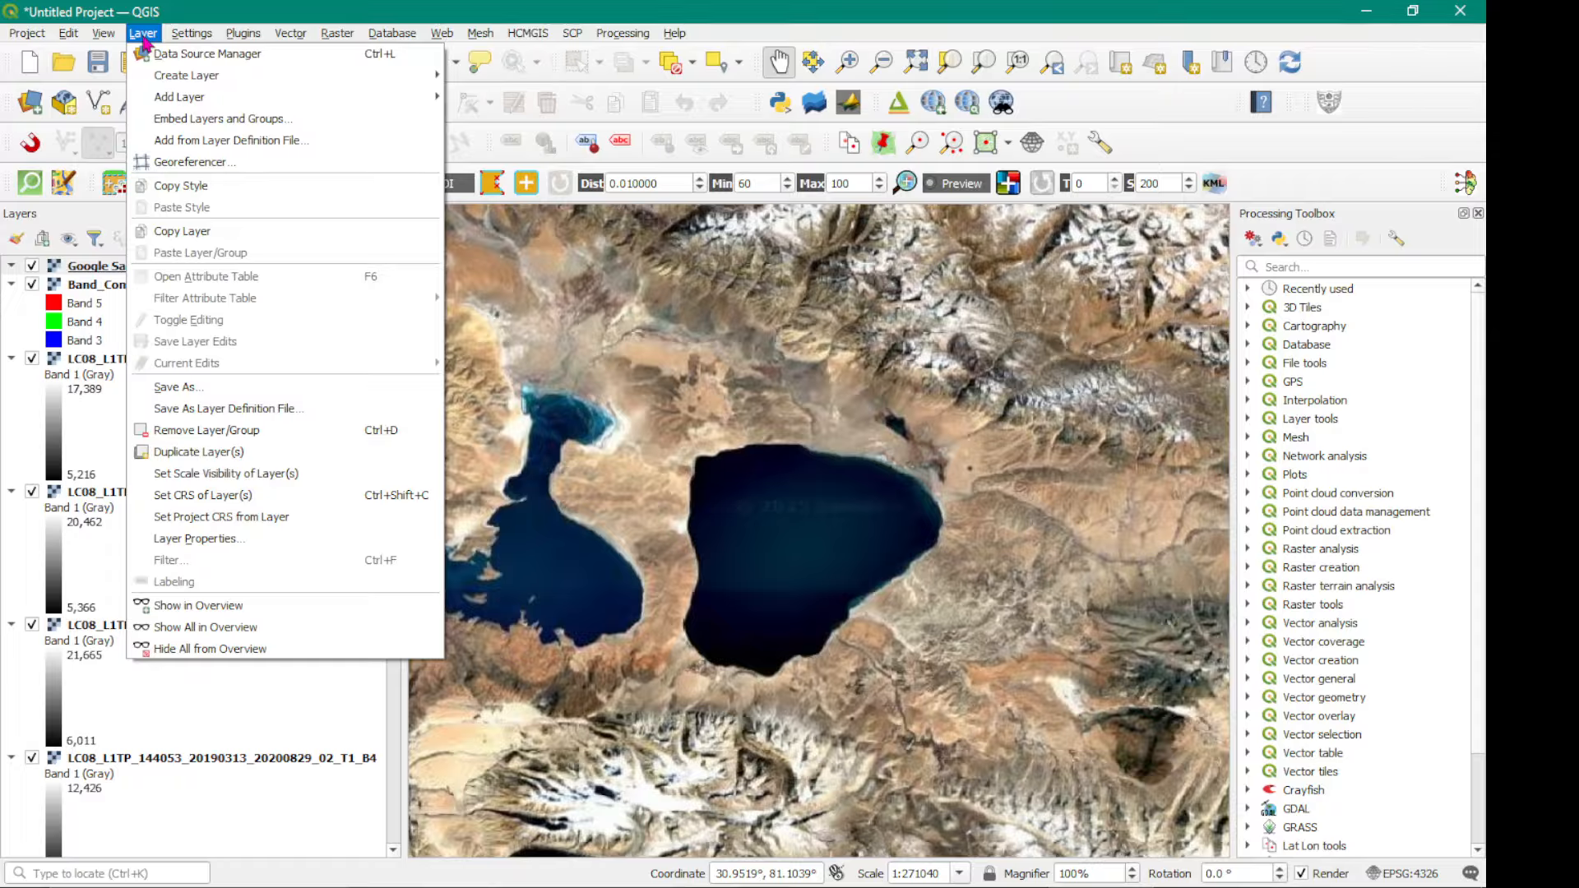
mouse_move(167, 79)
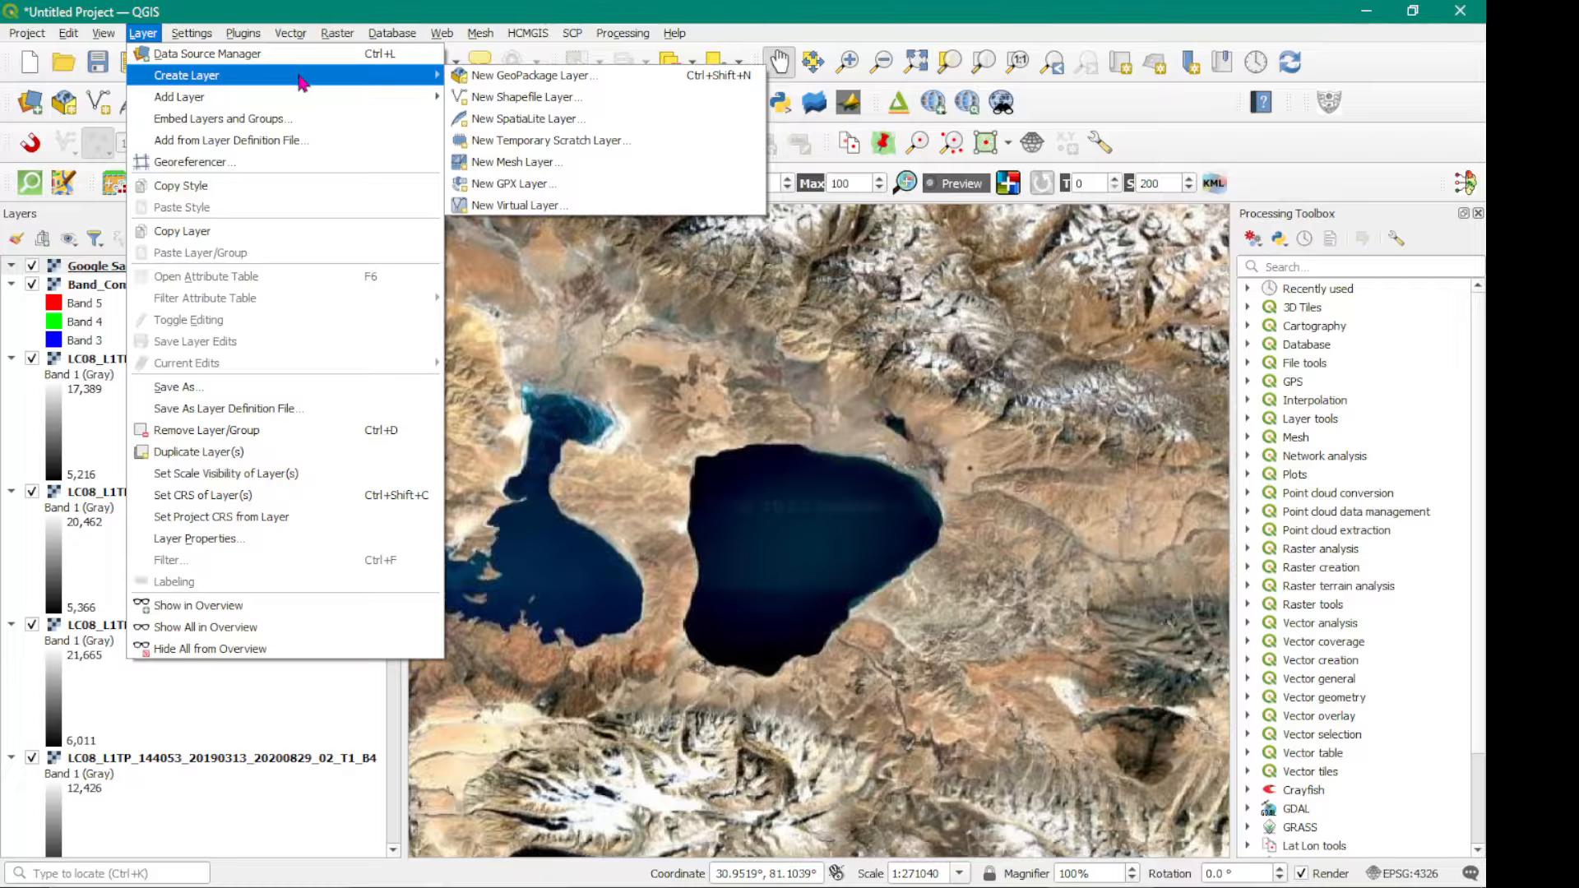
left_click(520, 98)
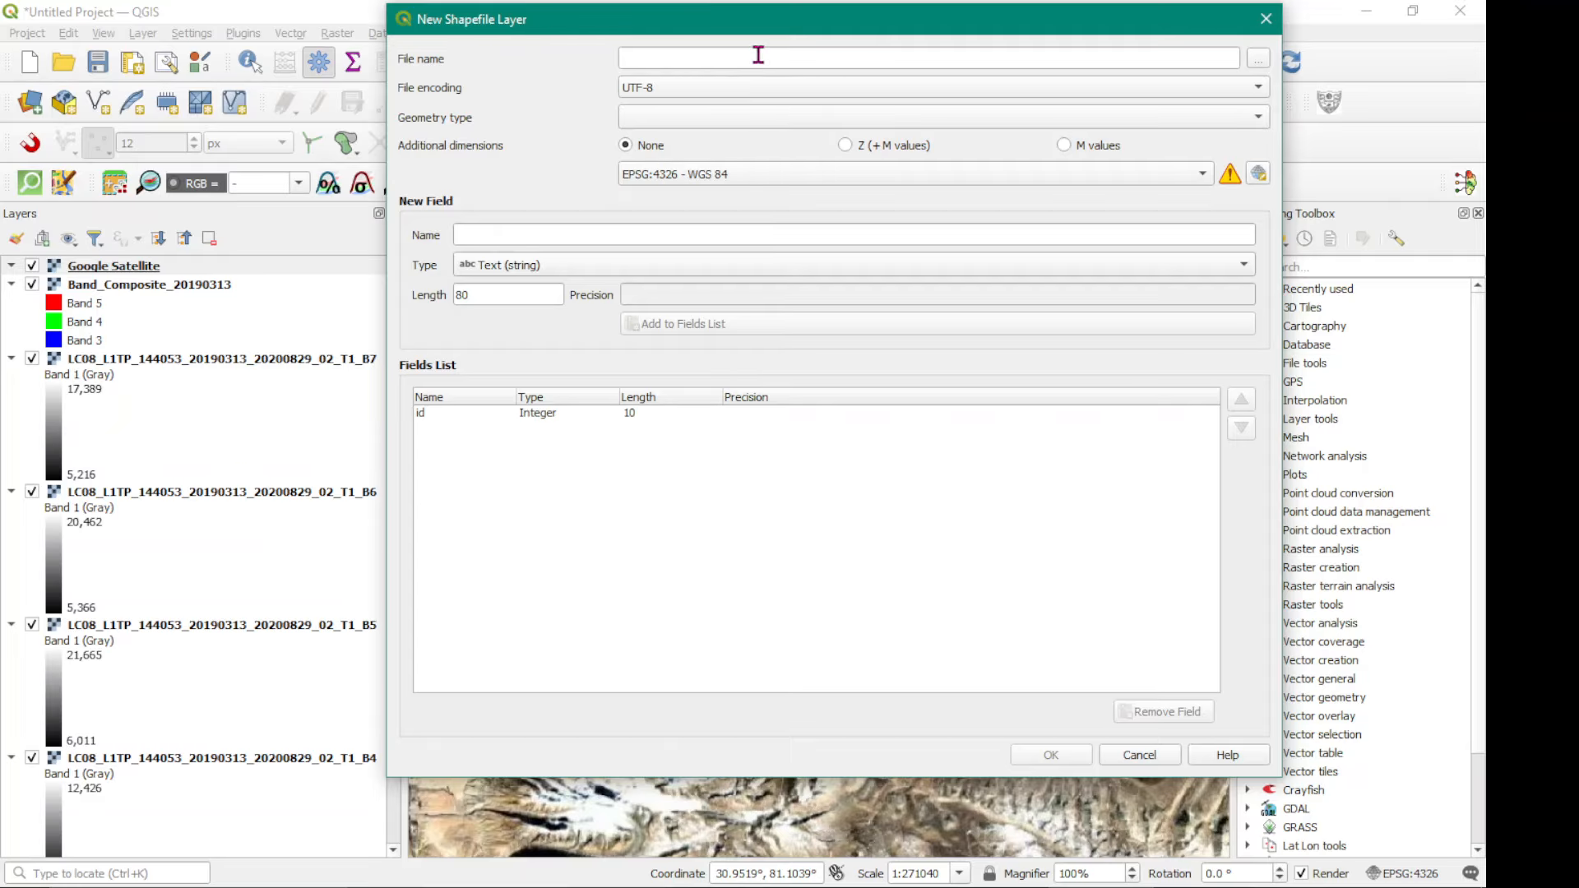
left_click(1137, 55)
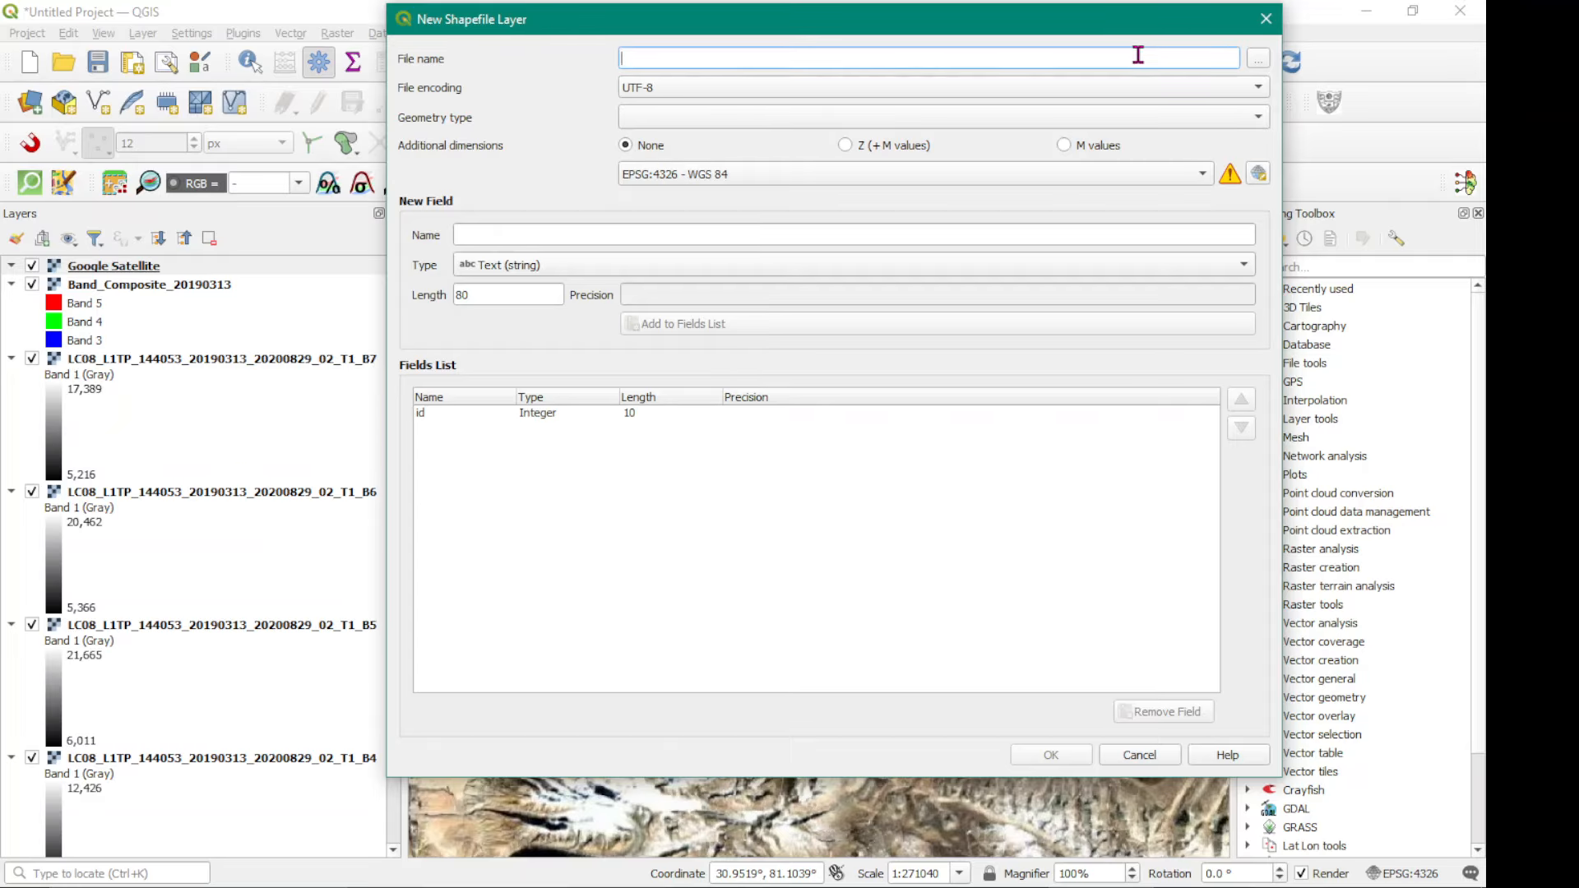
type("gfghftug")
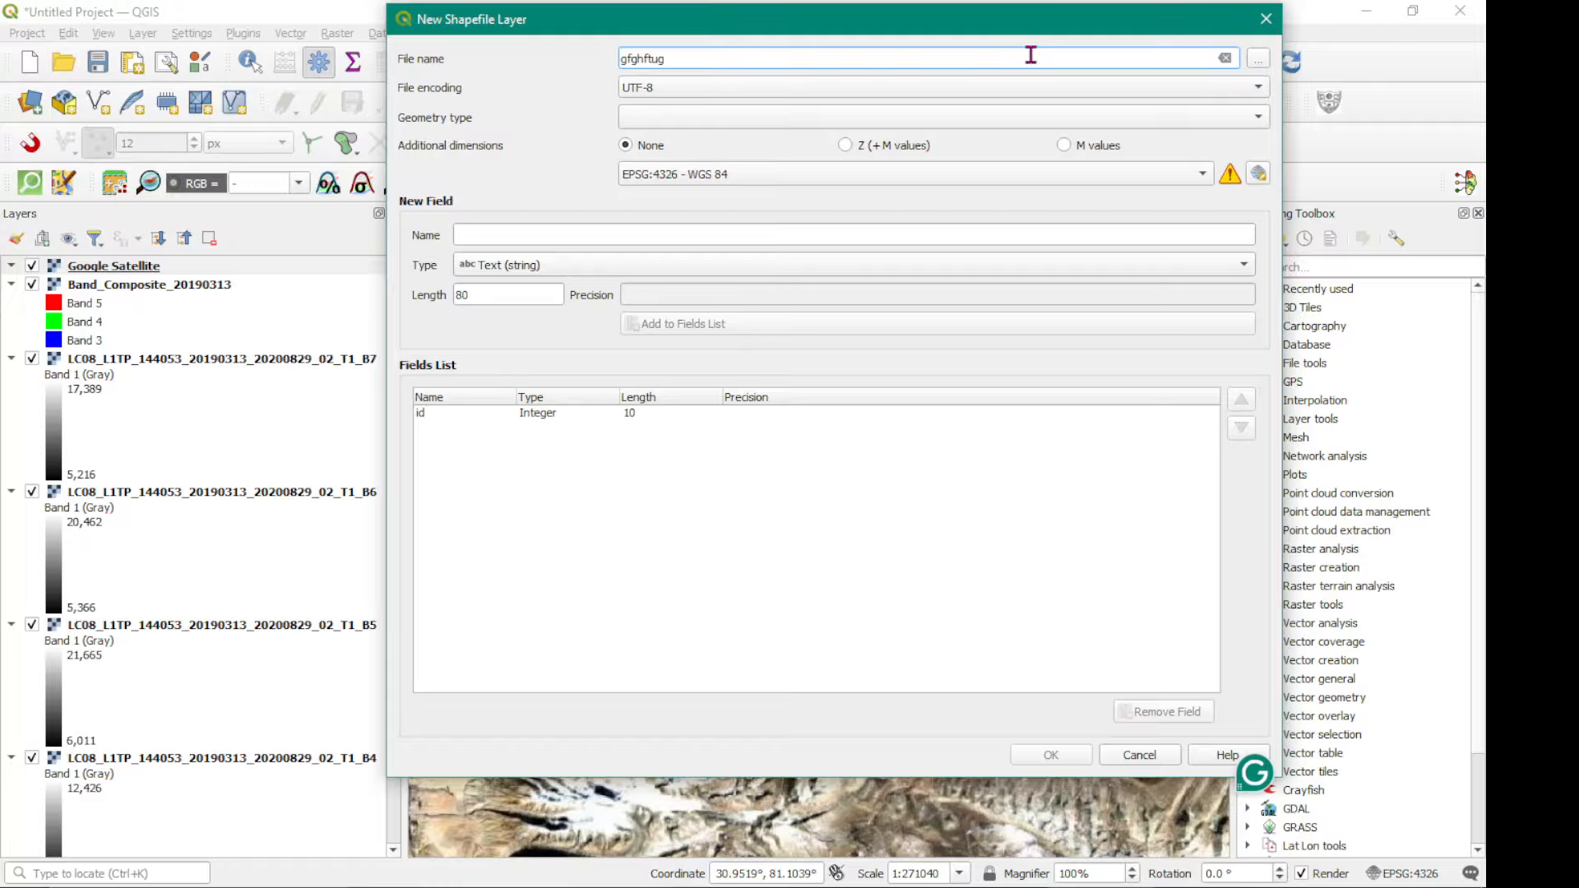
key("BackSpace")
key("BackSpace")
key("BackSpace")
key("BackSpace")
key("BackSpace")
key("BackSpace")
key("BackSpace")
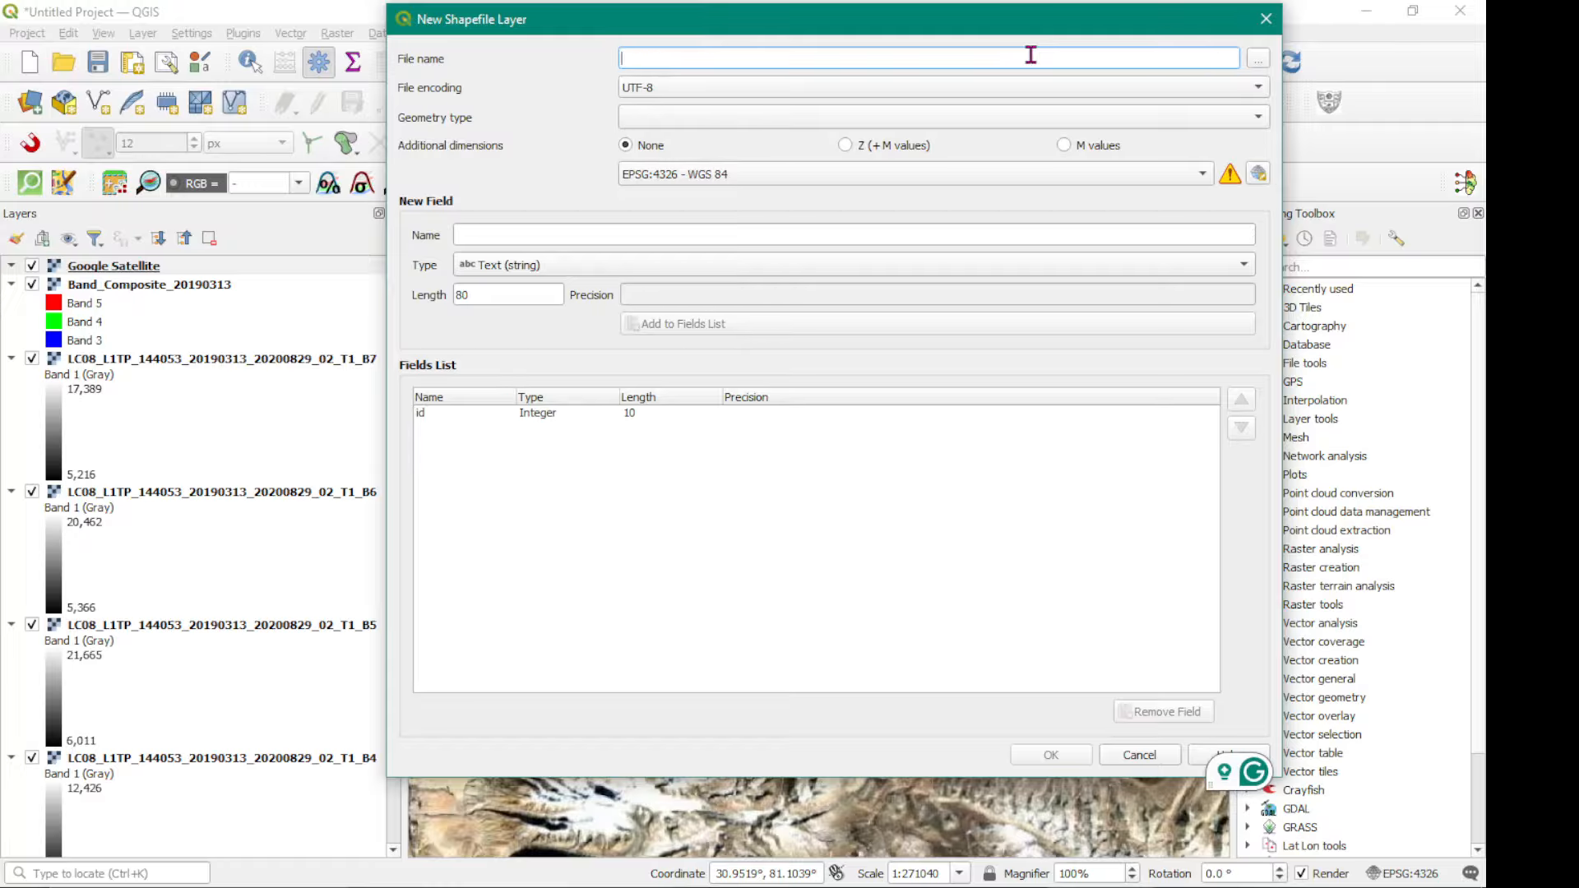
Set the new shapefile's output to Lake_Diksha in the Processed_1 folder of the LC08_L1TP_144053_20190313 scene on drive D.
left_click(1257, 65)
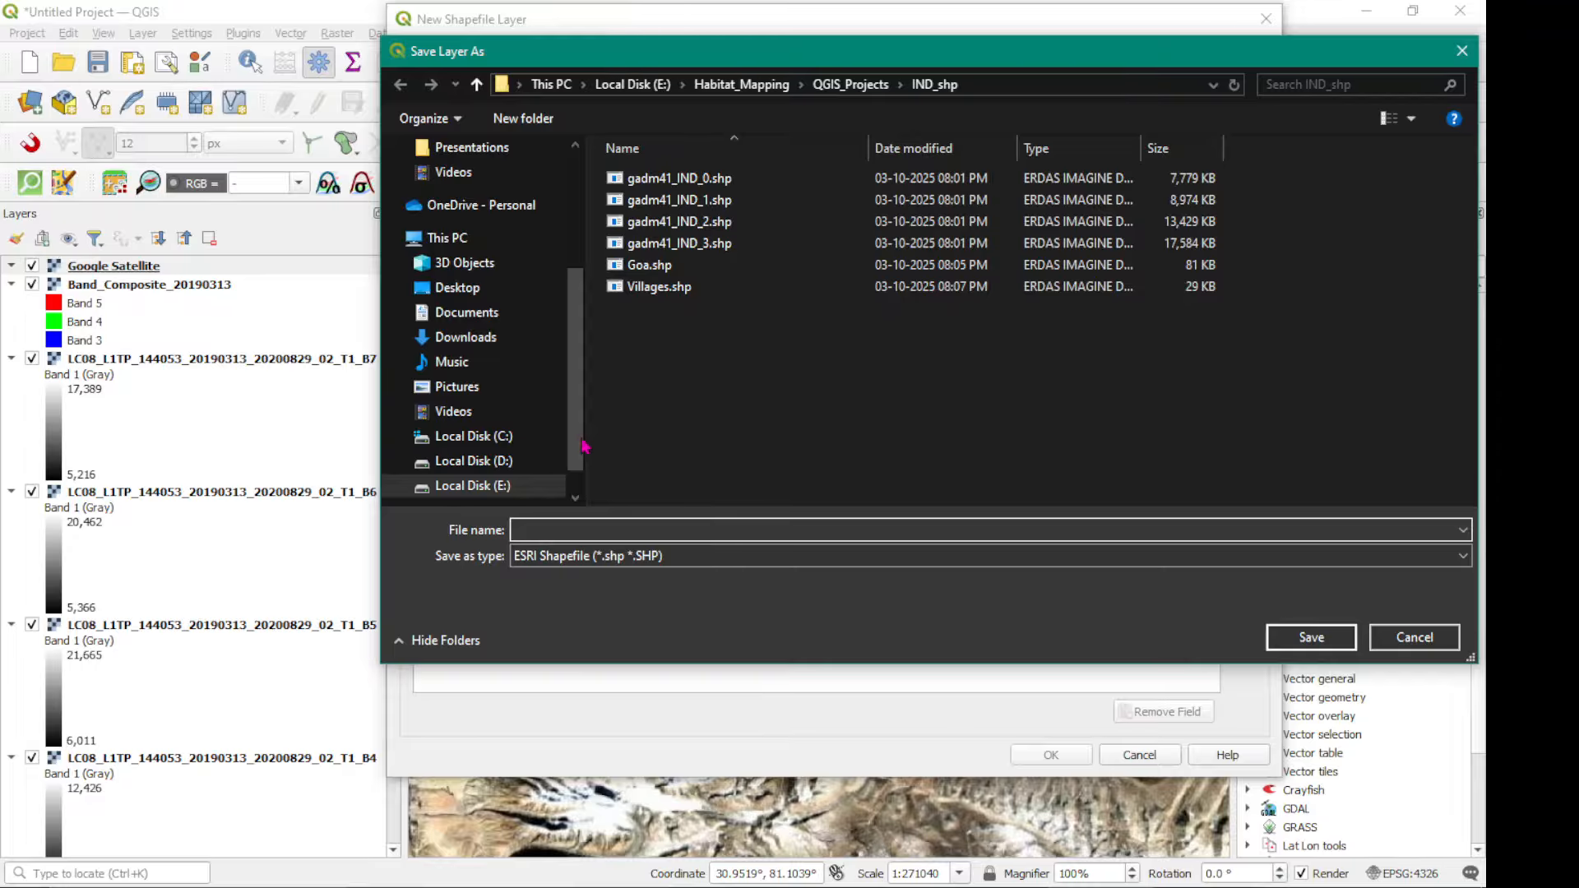
scroll(465, 448, "down", 1)
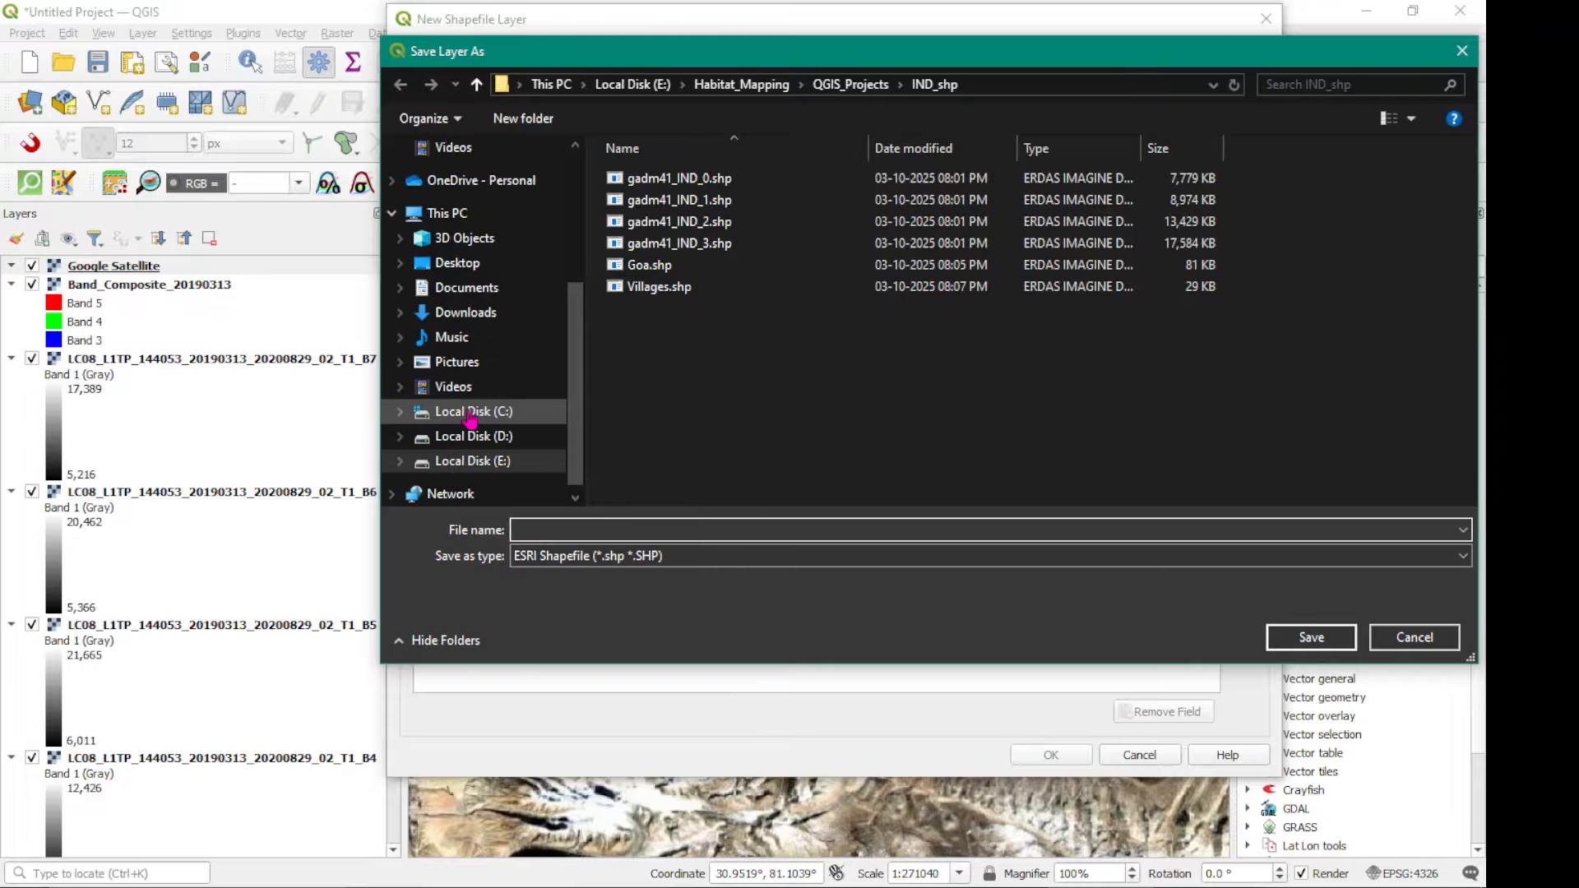
left_click(471, 436)
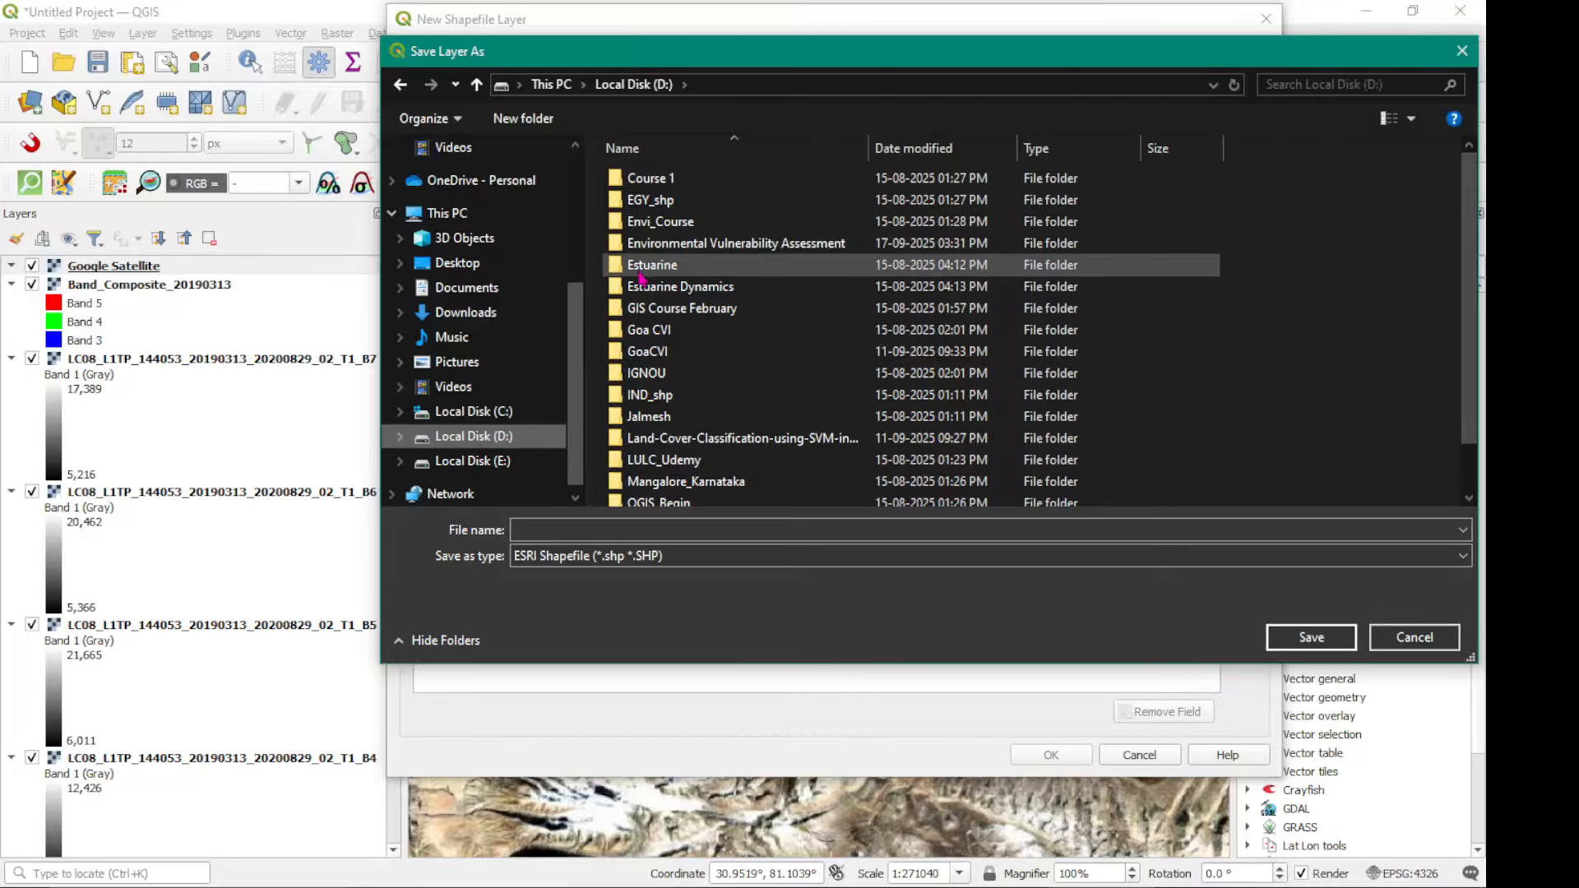
double_click(652, 243)
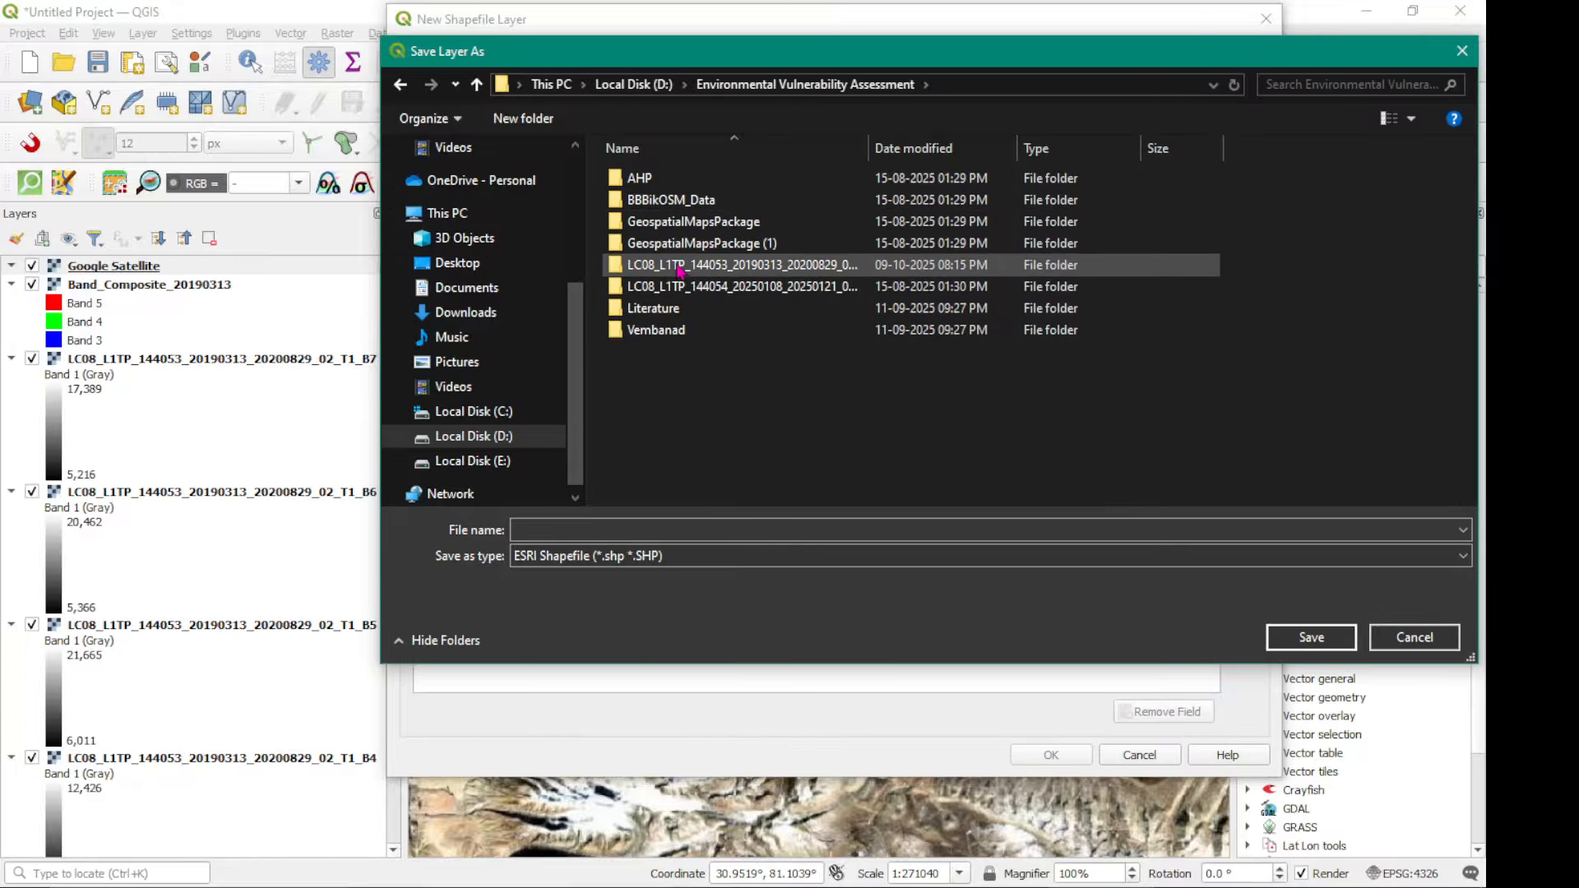
double_click(649, 264)
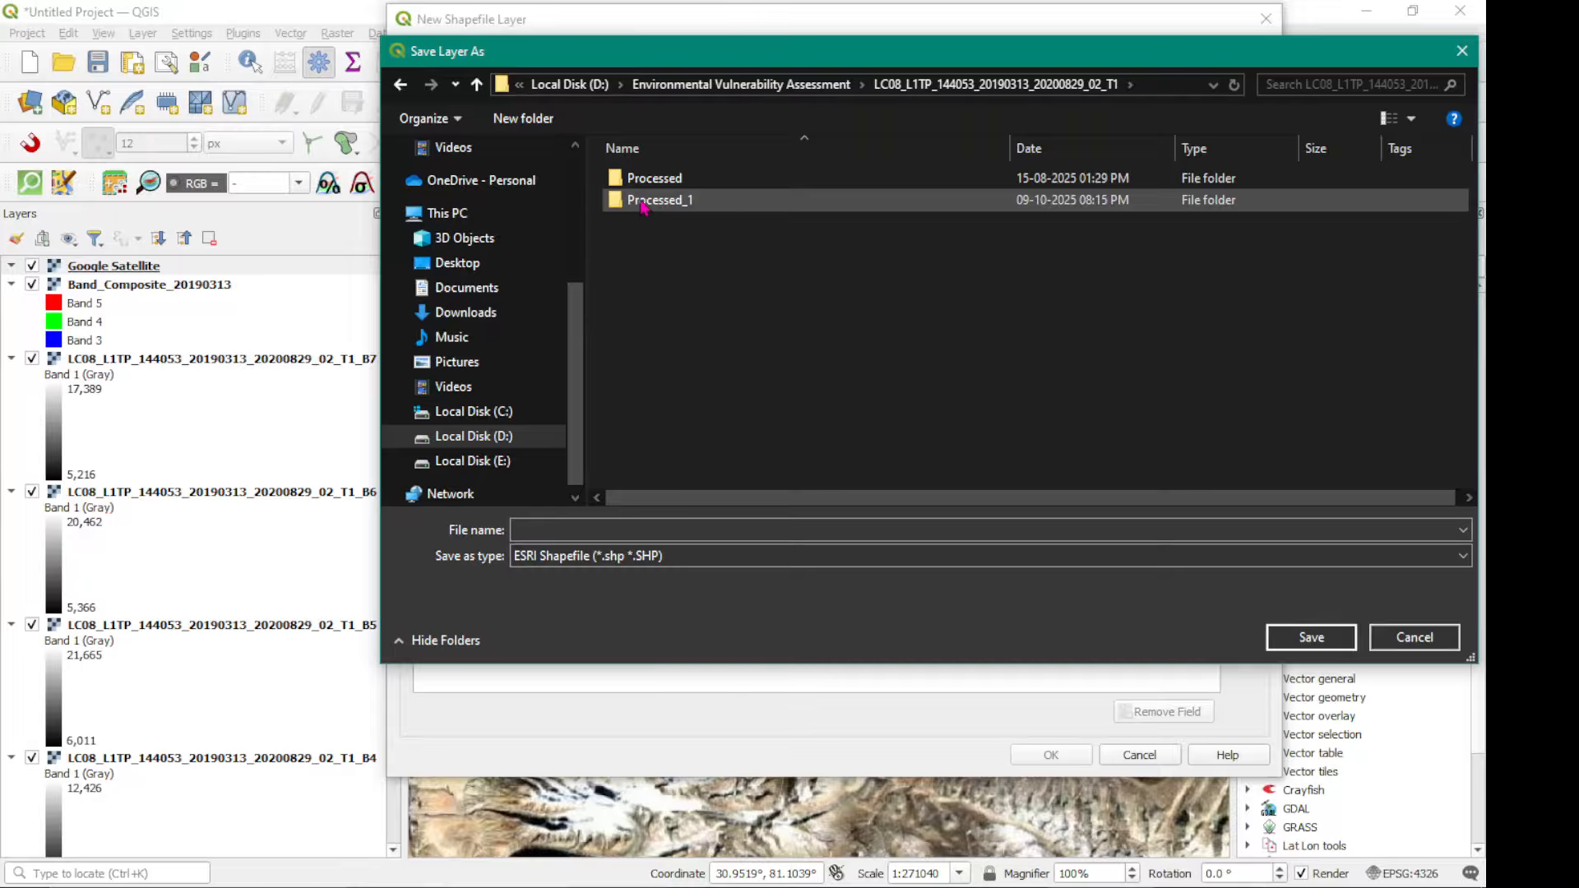
double_click(670, 206)
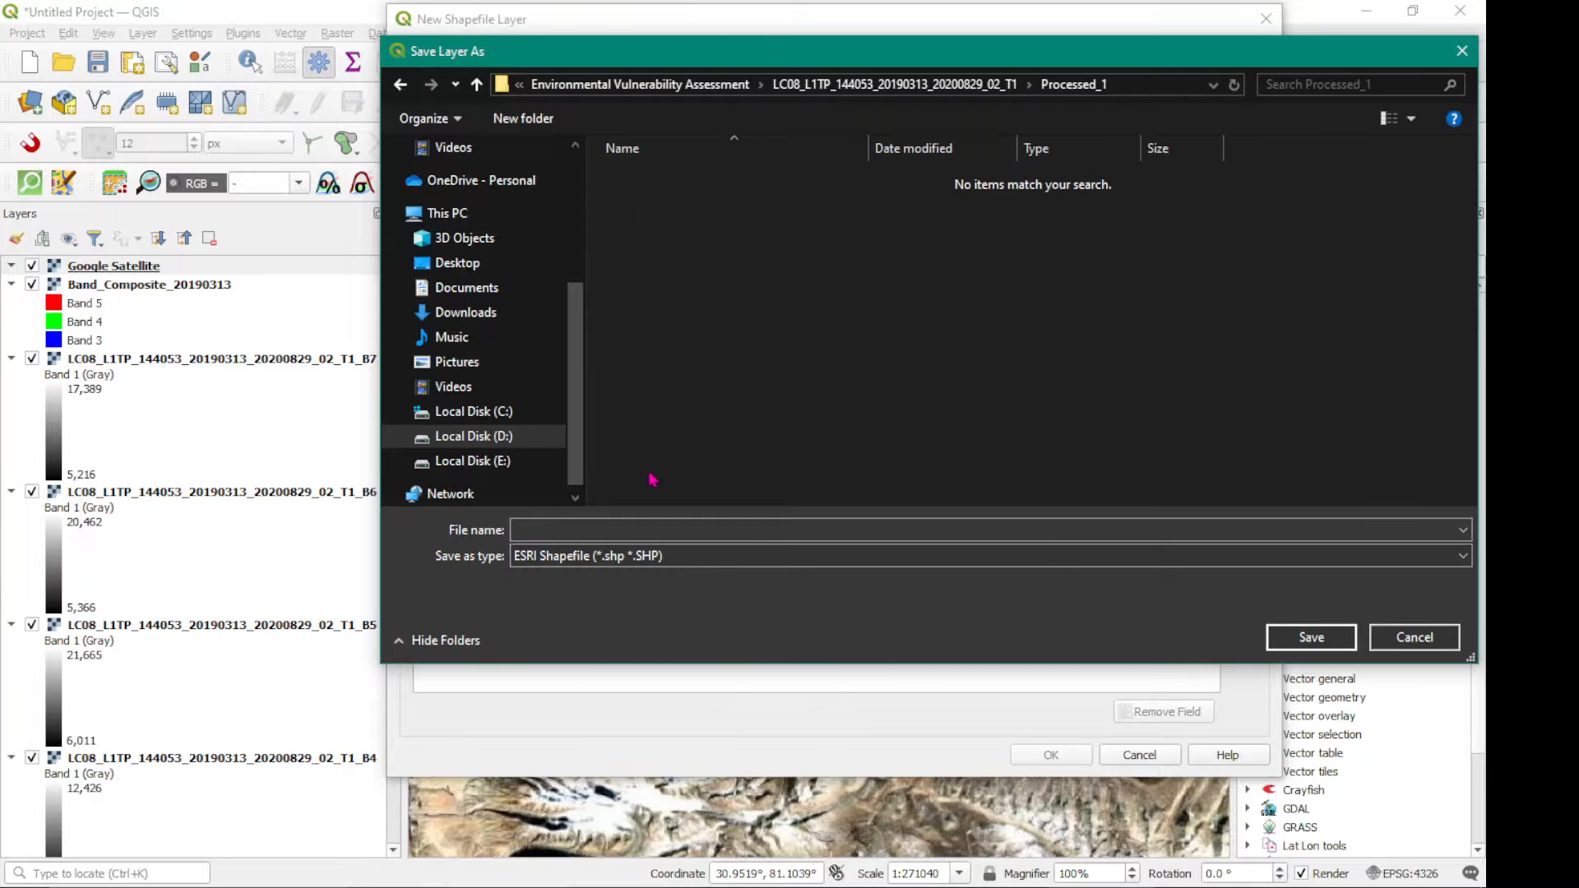
left_click(657, 529)
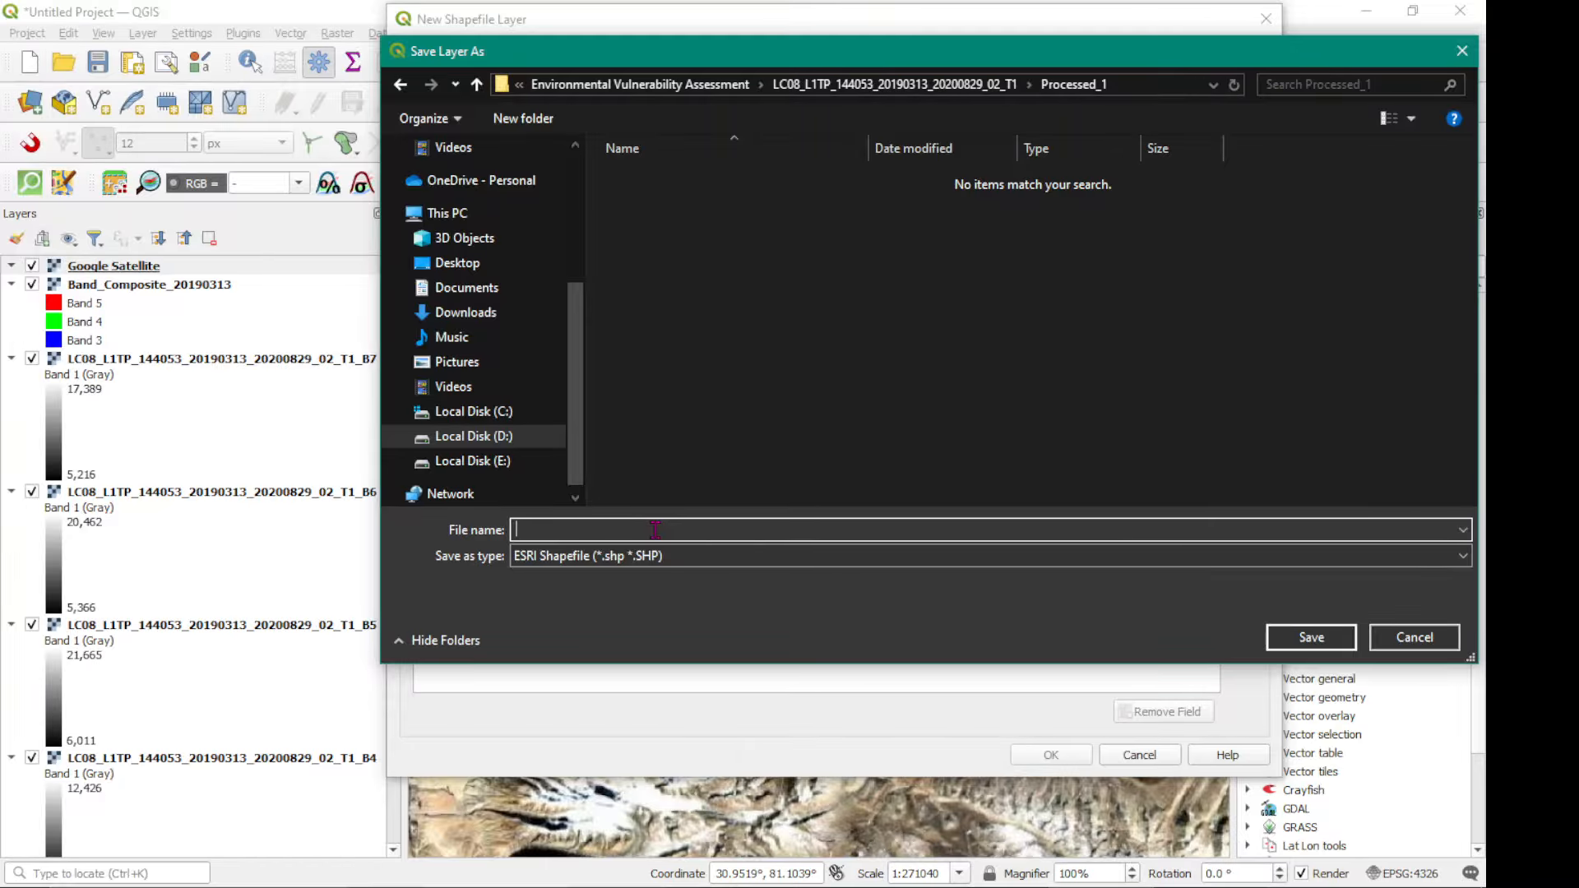
type("Lake_Diksha")
left_click(1312, 638)
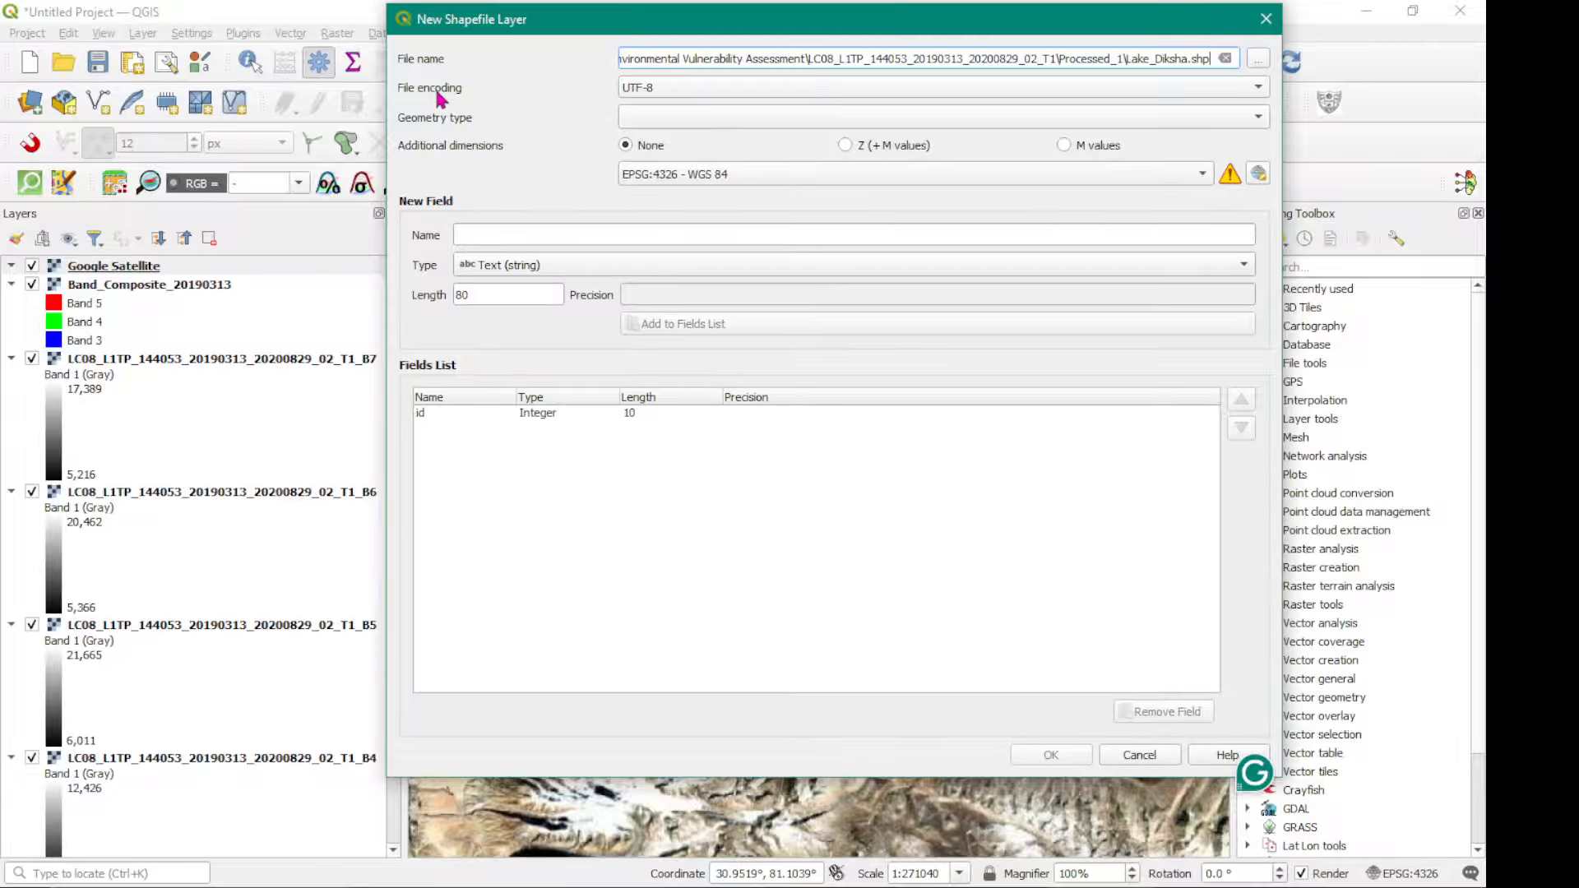
Create the shapefile with UTF-8 encoding, Polygon geometry and the default CRS EPSG:4326 - WGS 84.
left_click(649, 86)
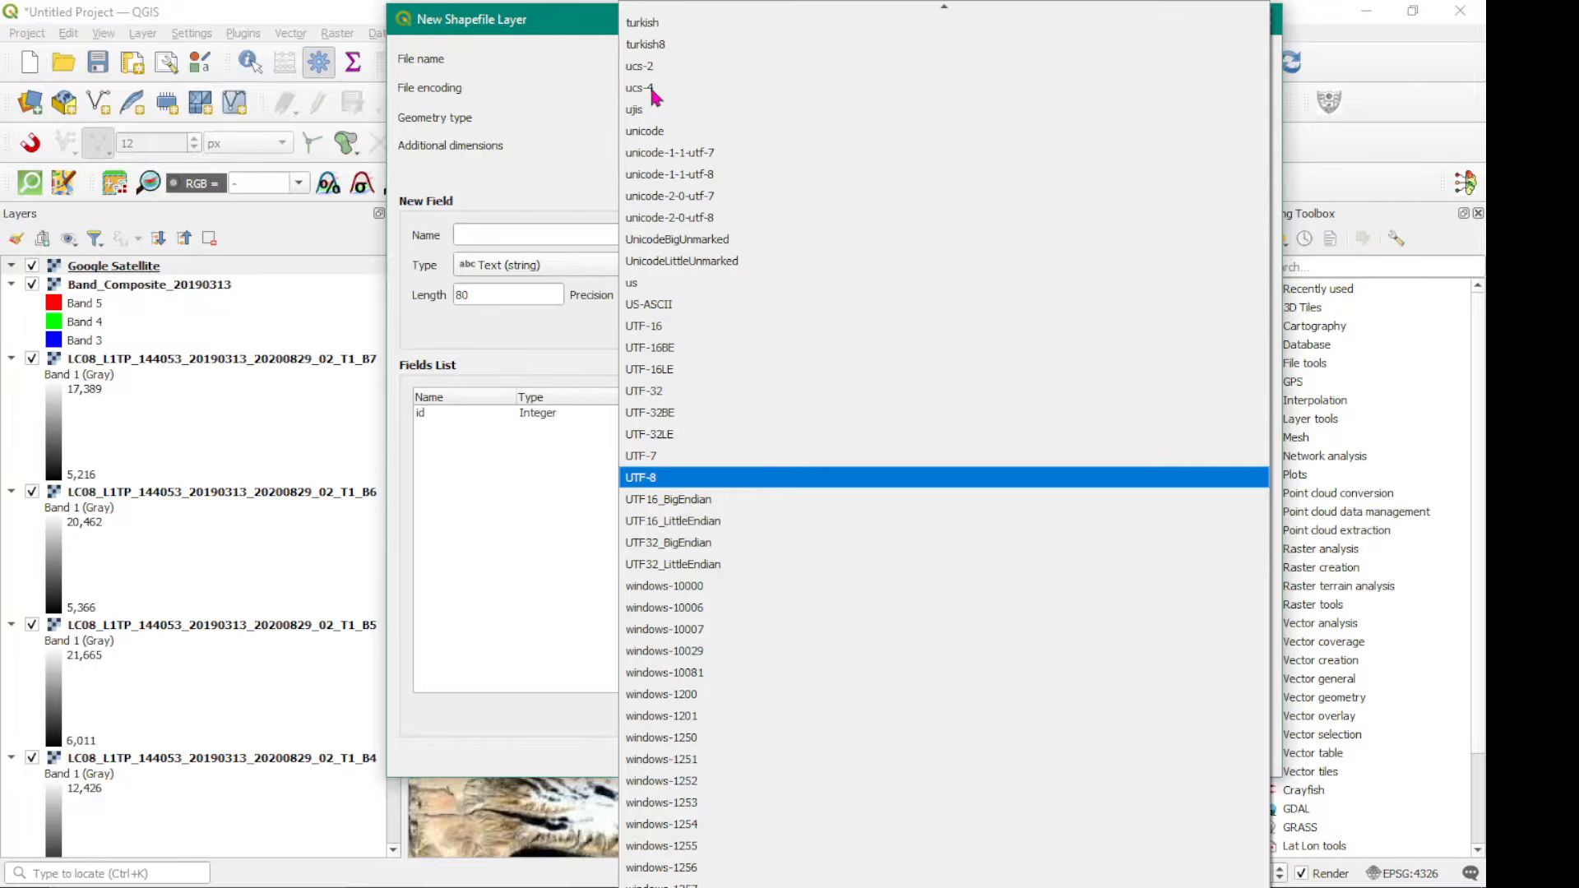
left_click(645, 477)
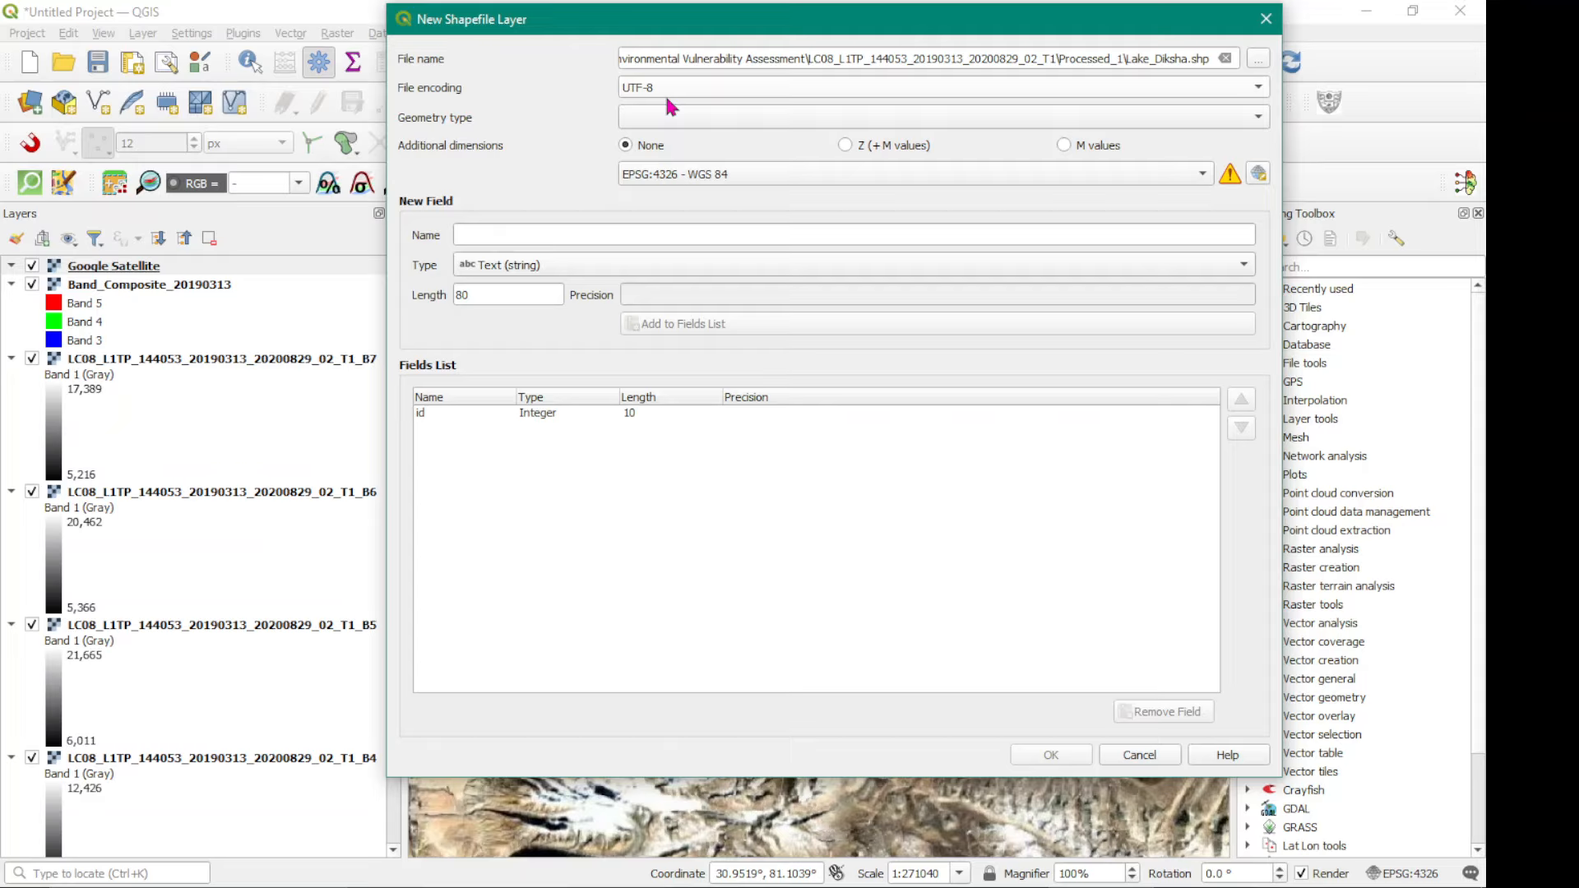
left_click(668, 116)
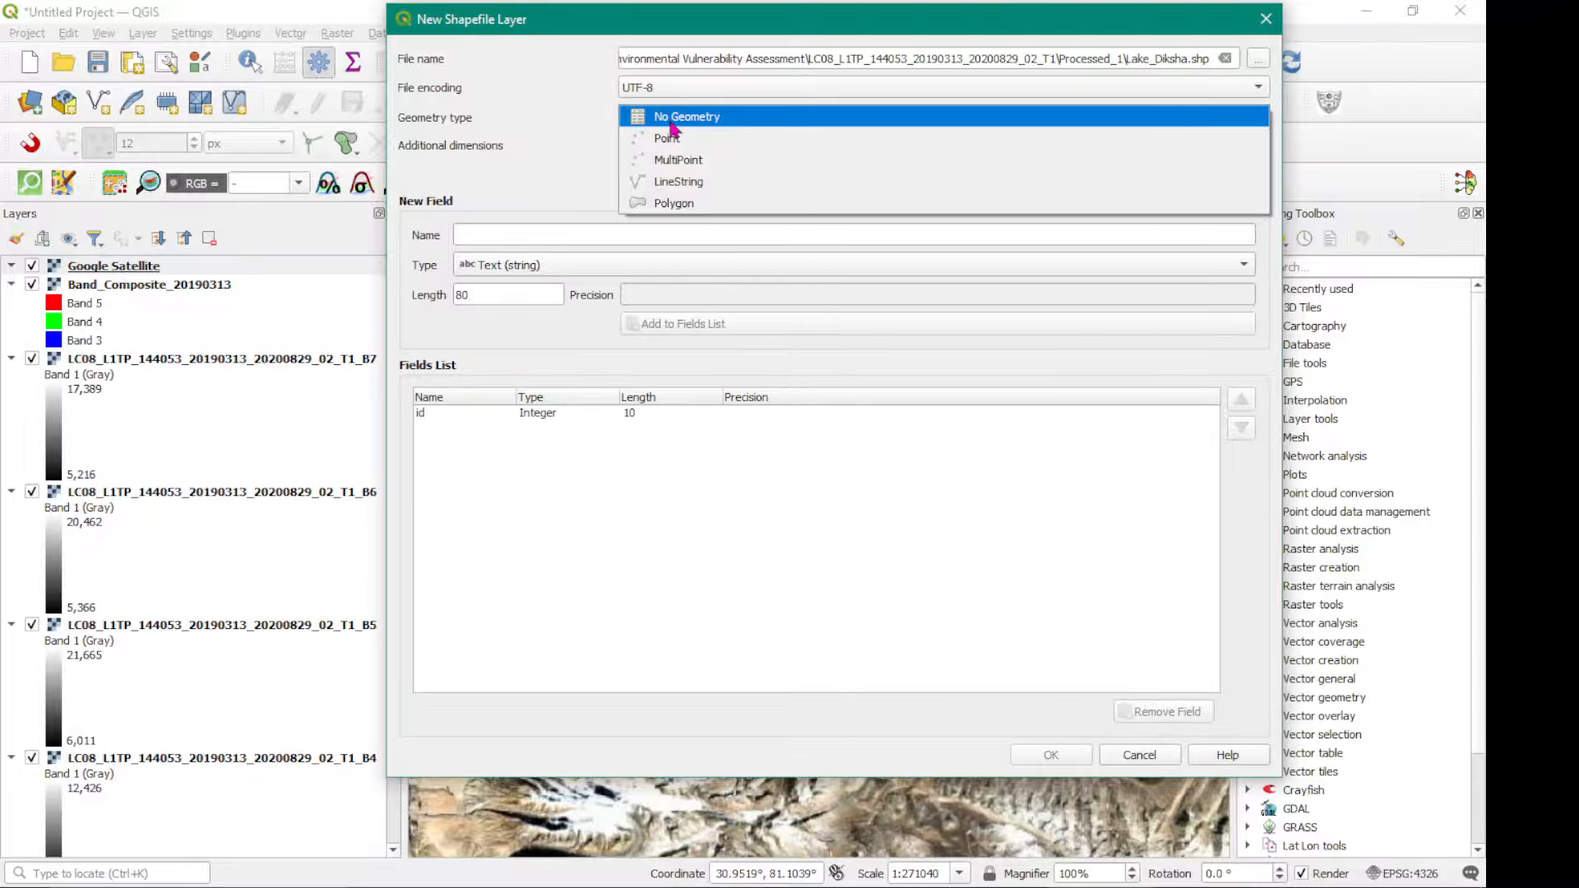
left_click(679, 206)
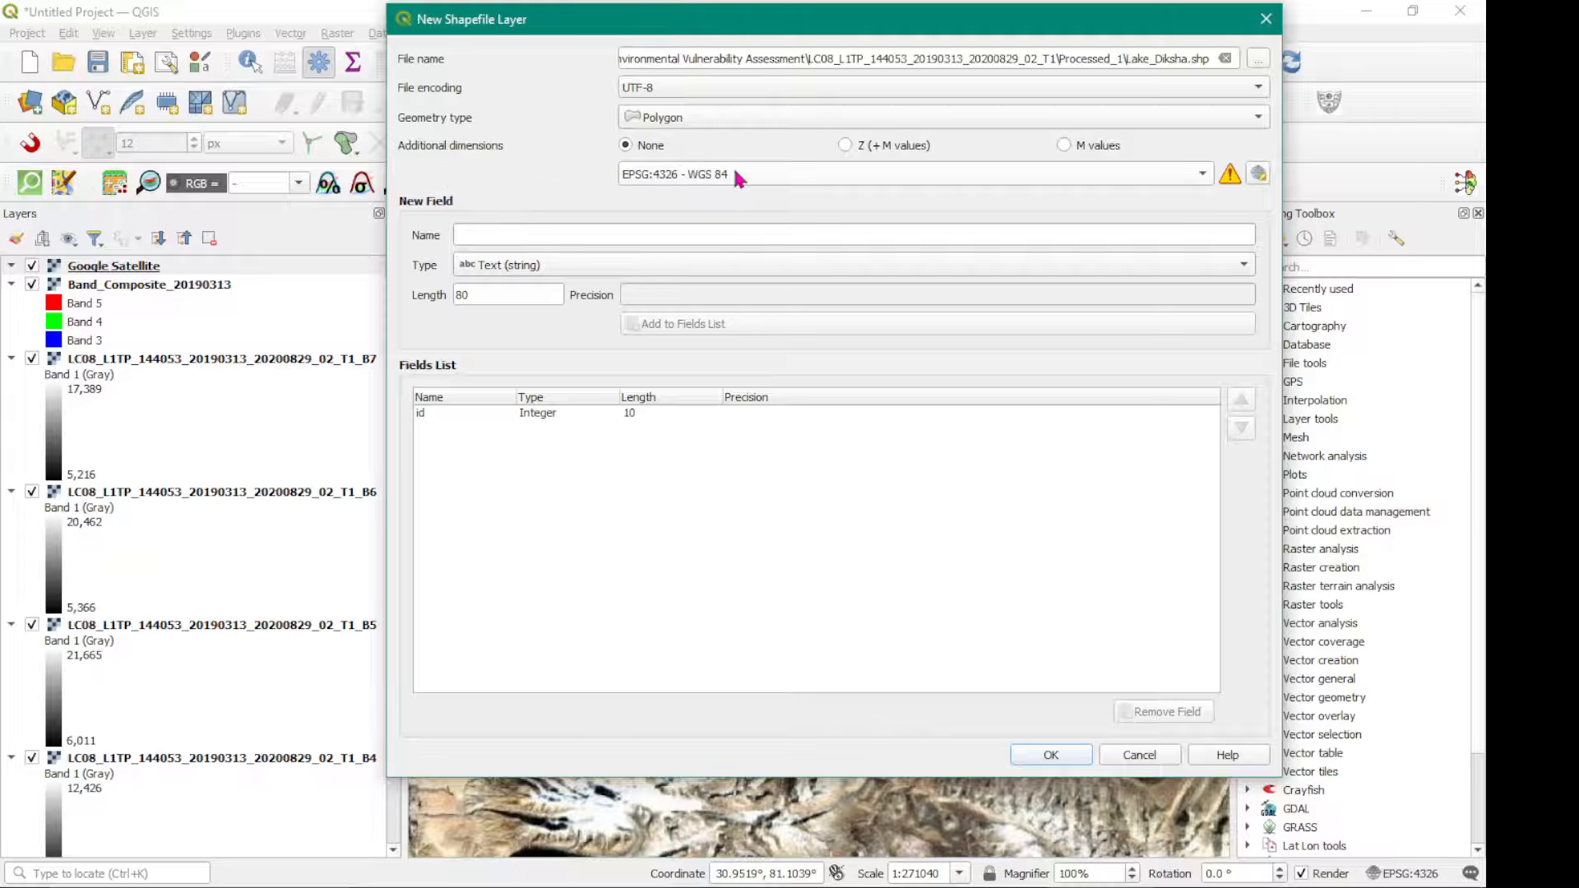
left_click(835, 175)
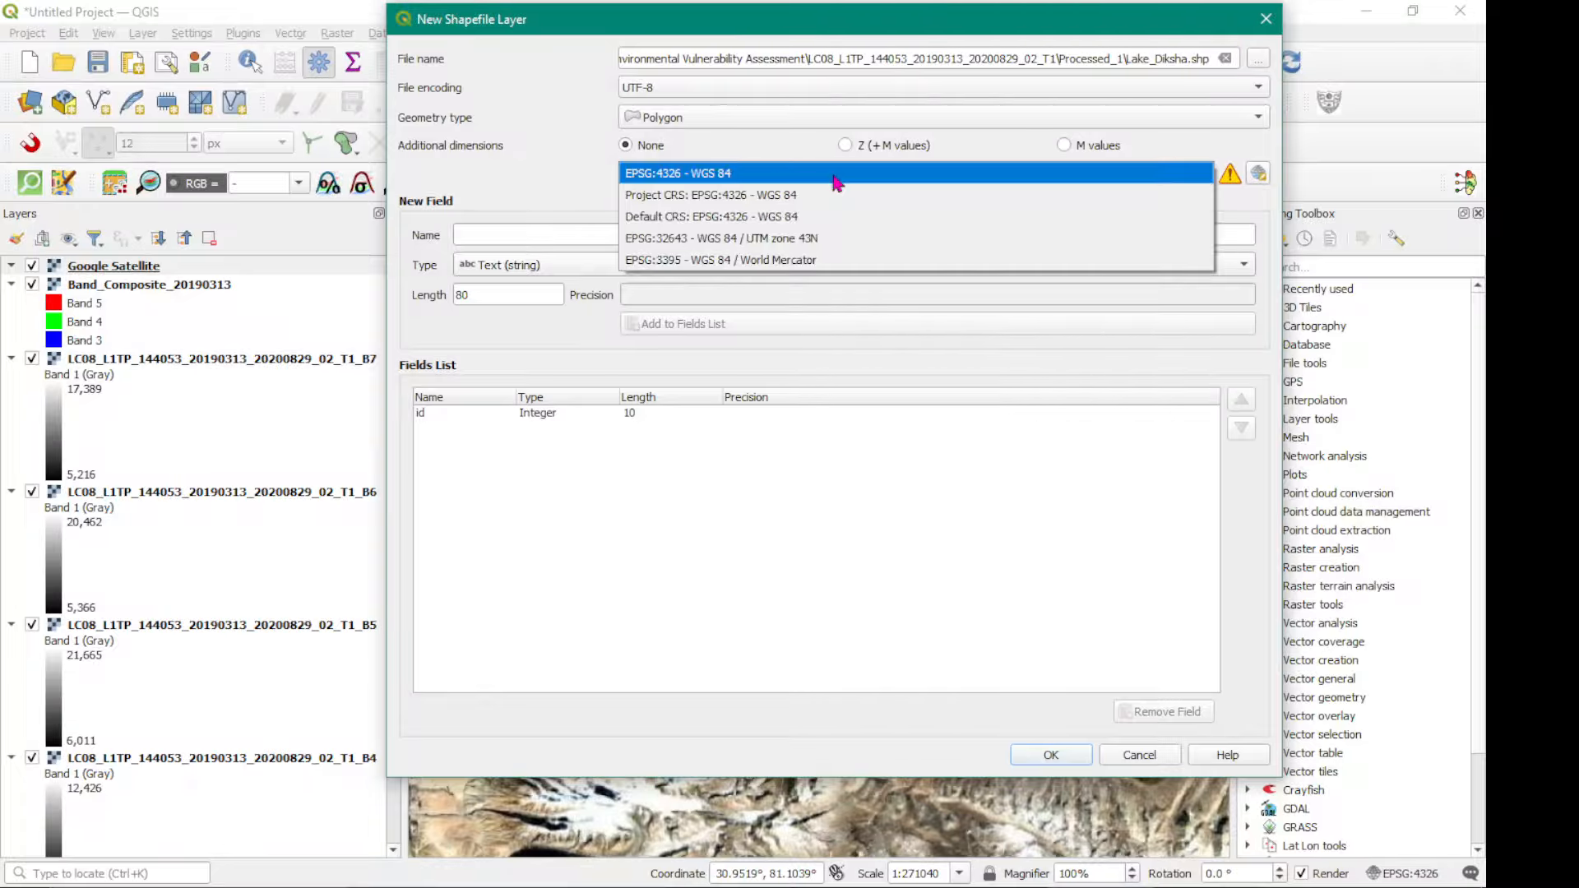
left_click(679, 216)
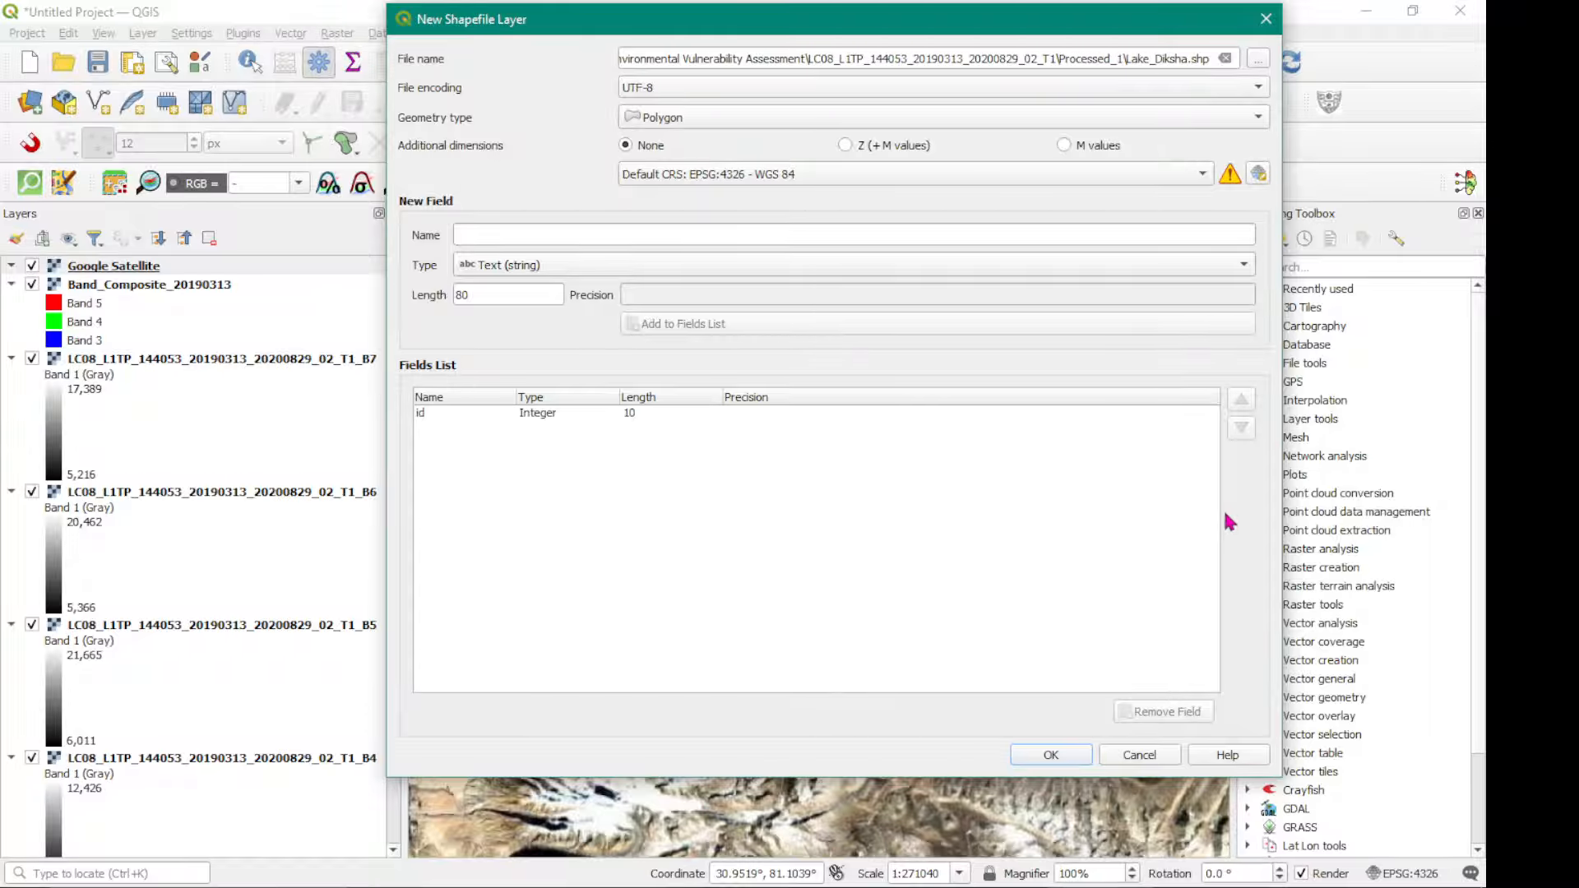
left_click(1053, 755)
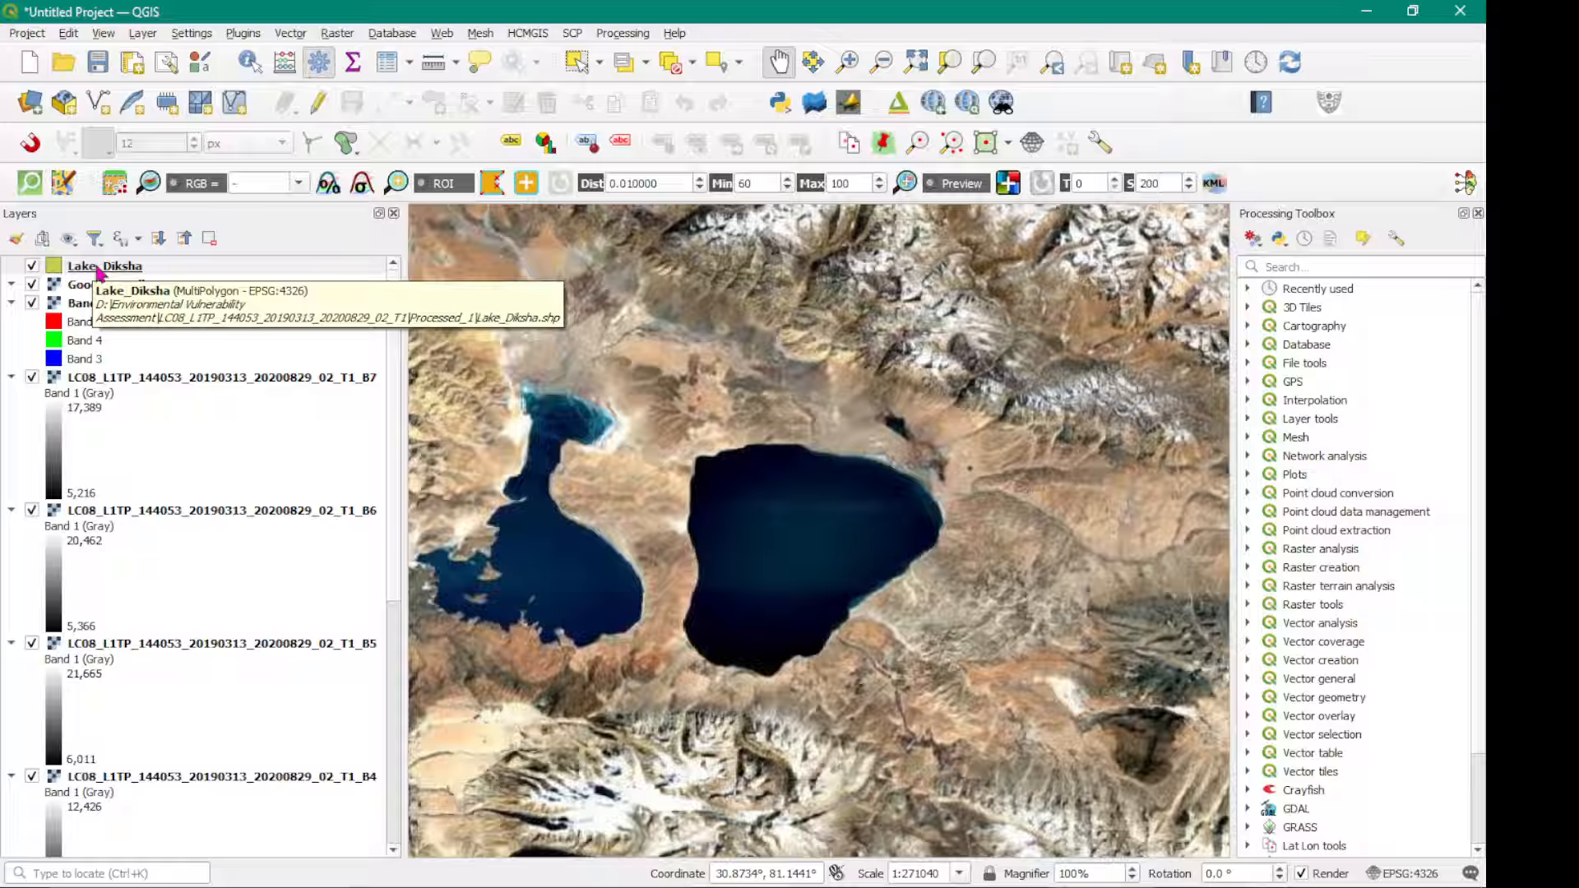
Turn on editing for the Lake_Diksha layer.
left_click(98, 270)
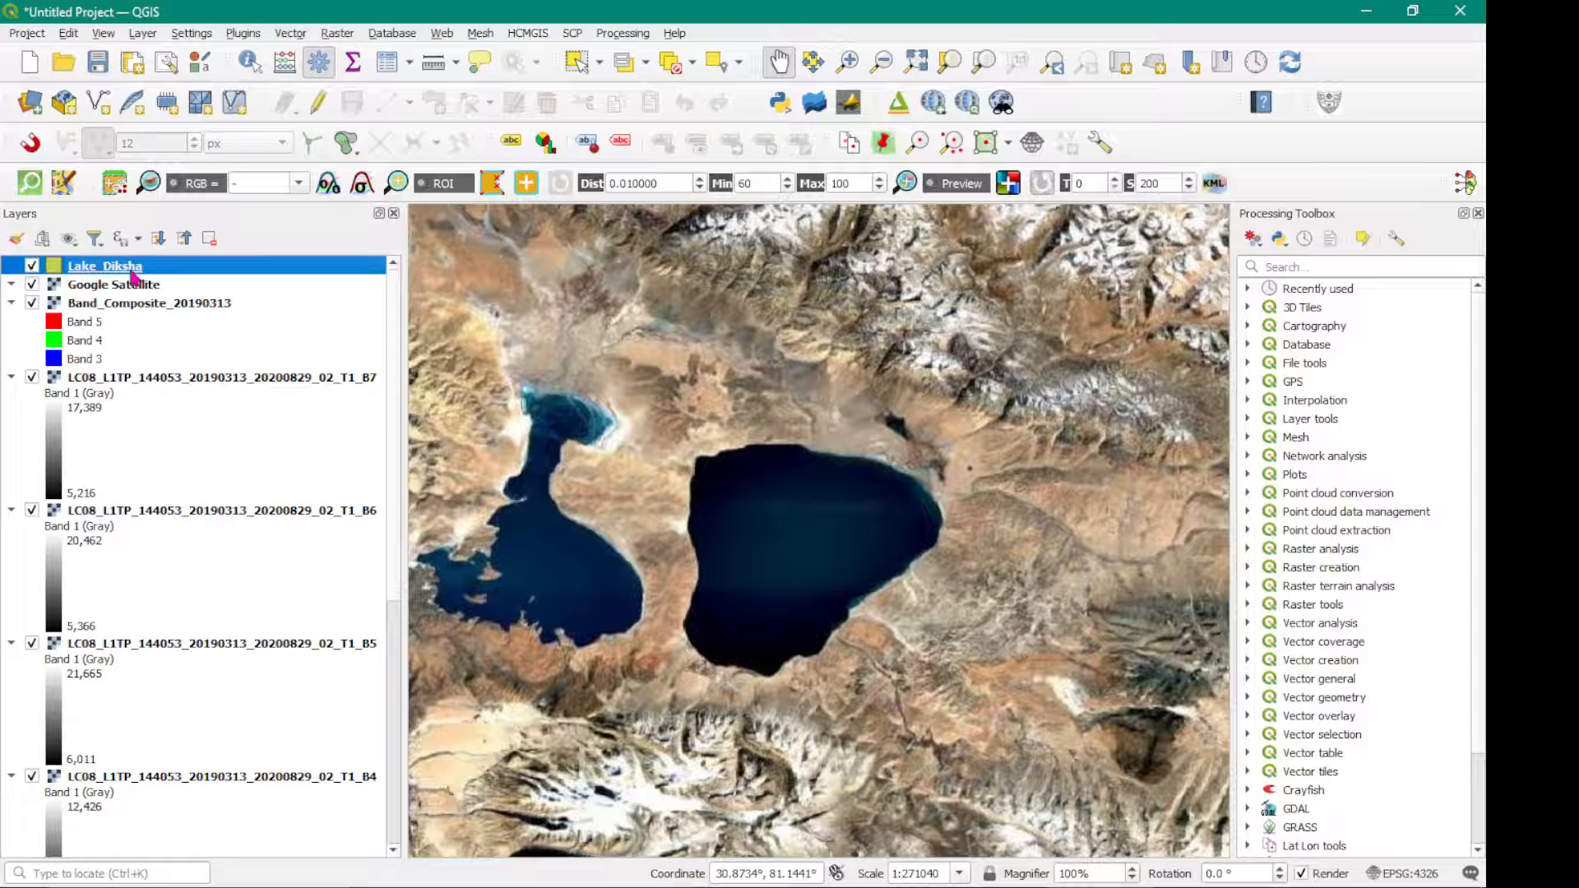
right_click(132, 267)
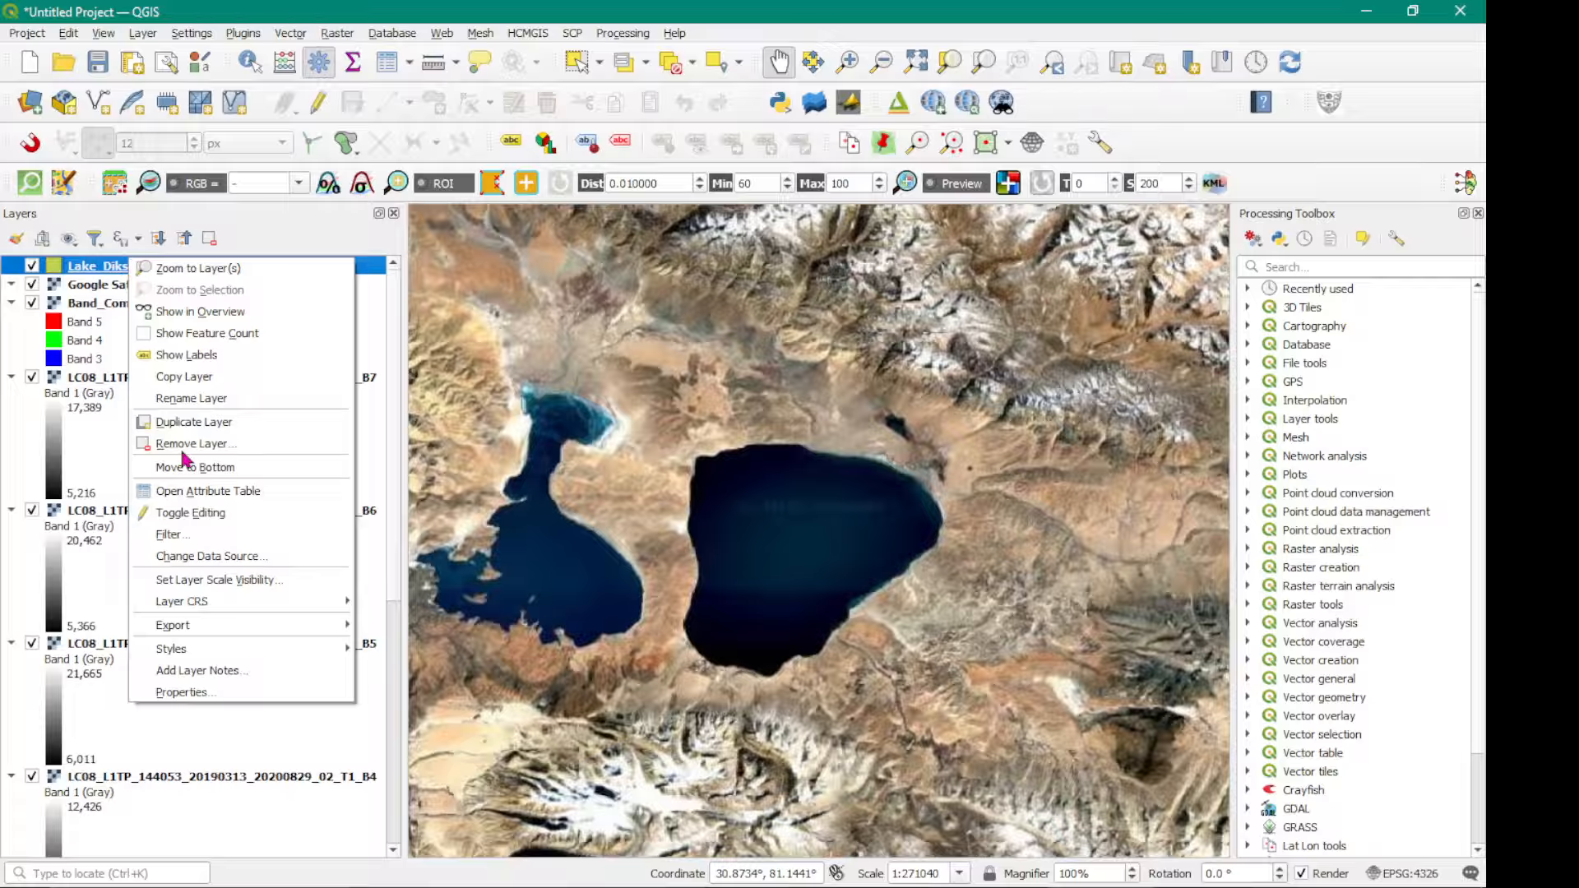
left_click(176, 513)
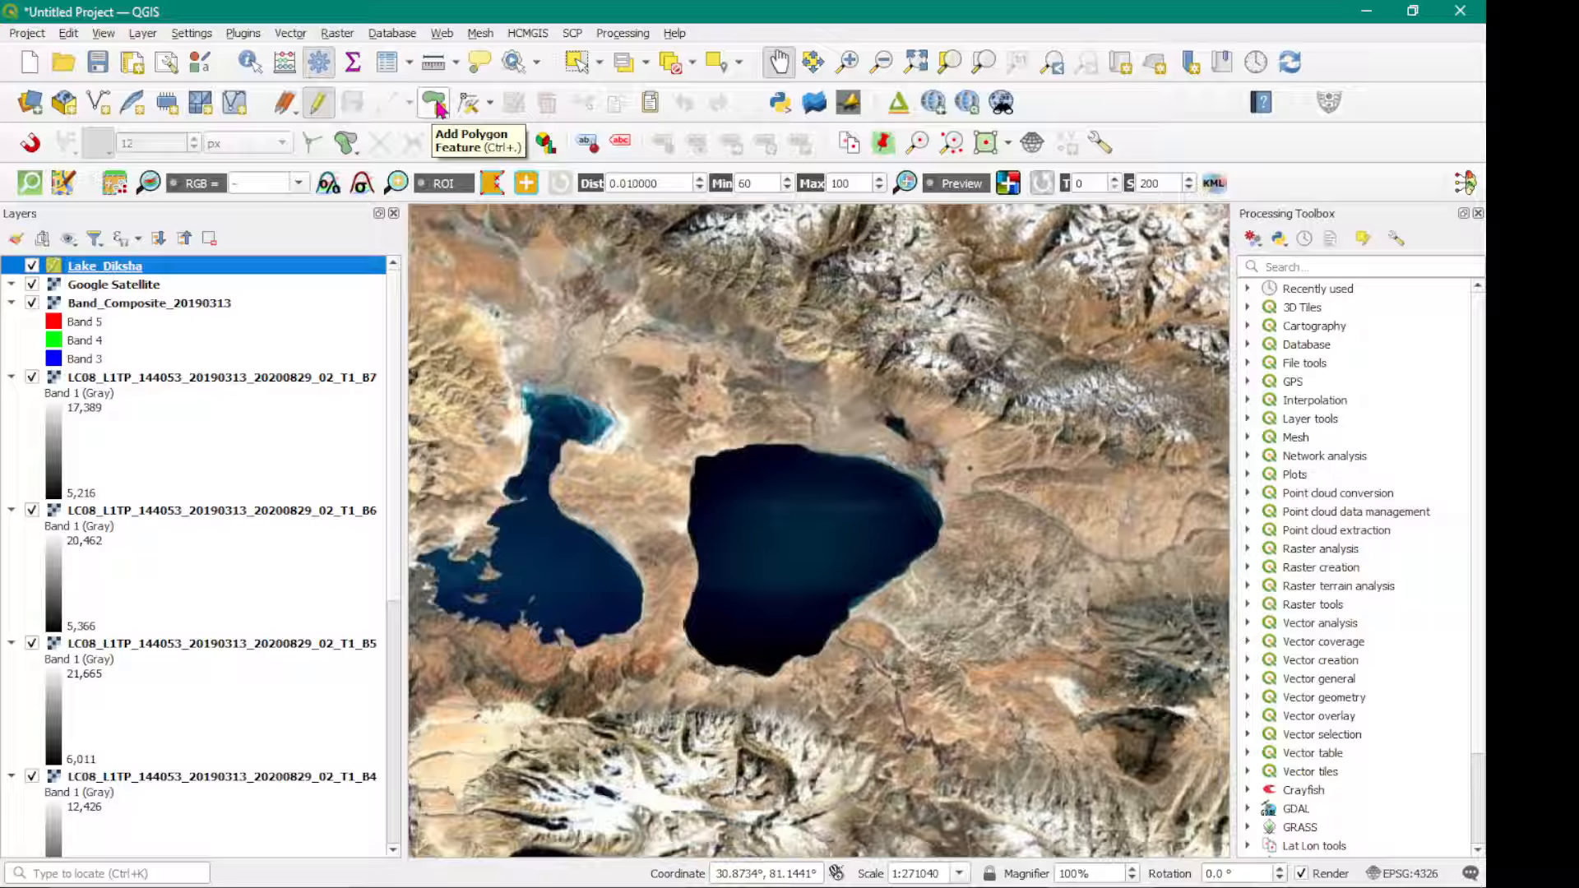
Start adding a polygon feature to the Lake_Diksha layer, with the eastern lake filling the map view.
left_click(438, 107)
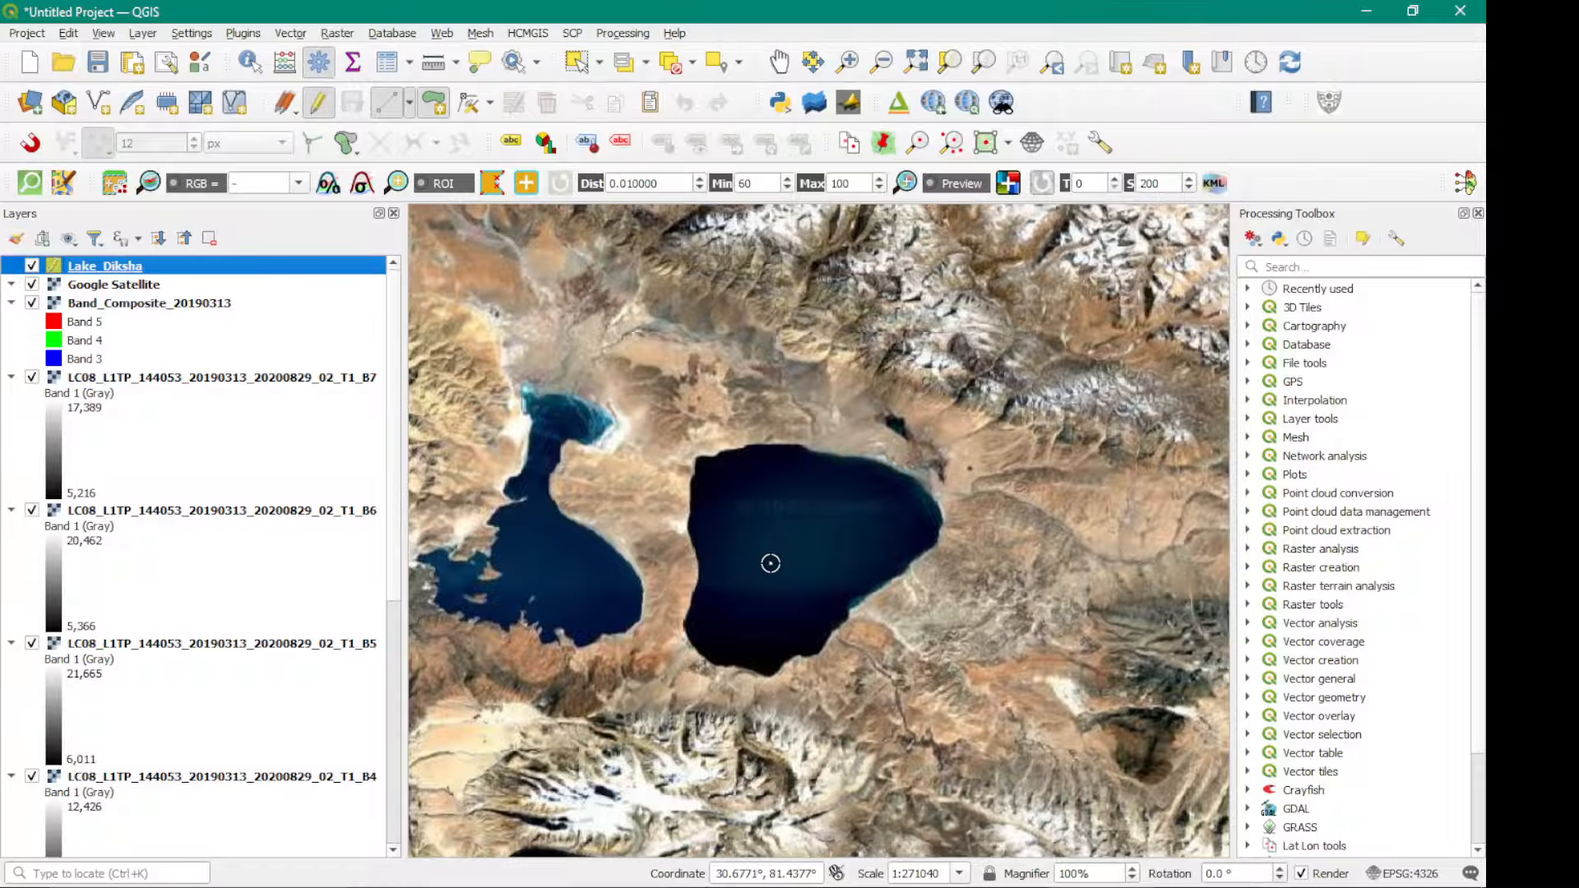
scroll(788, 571, "up", 1)
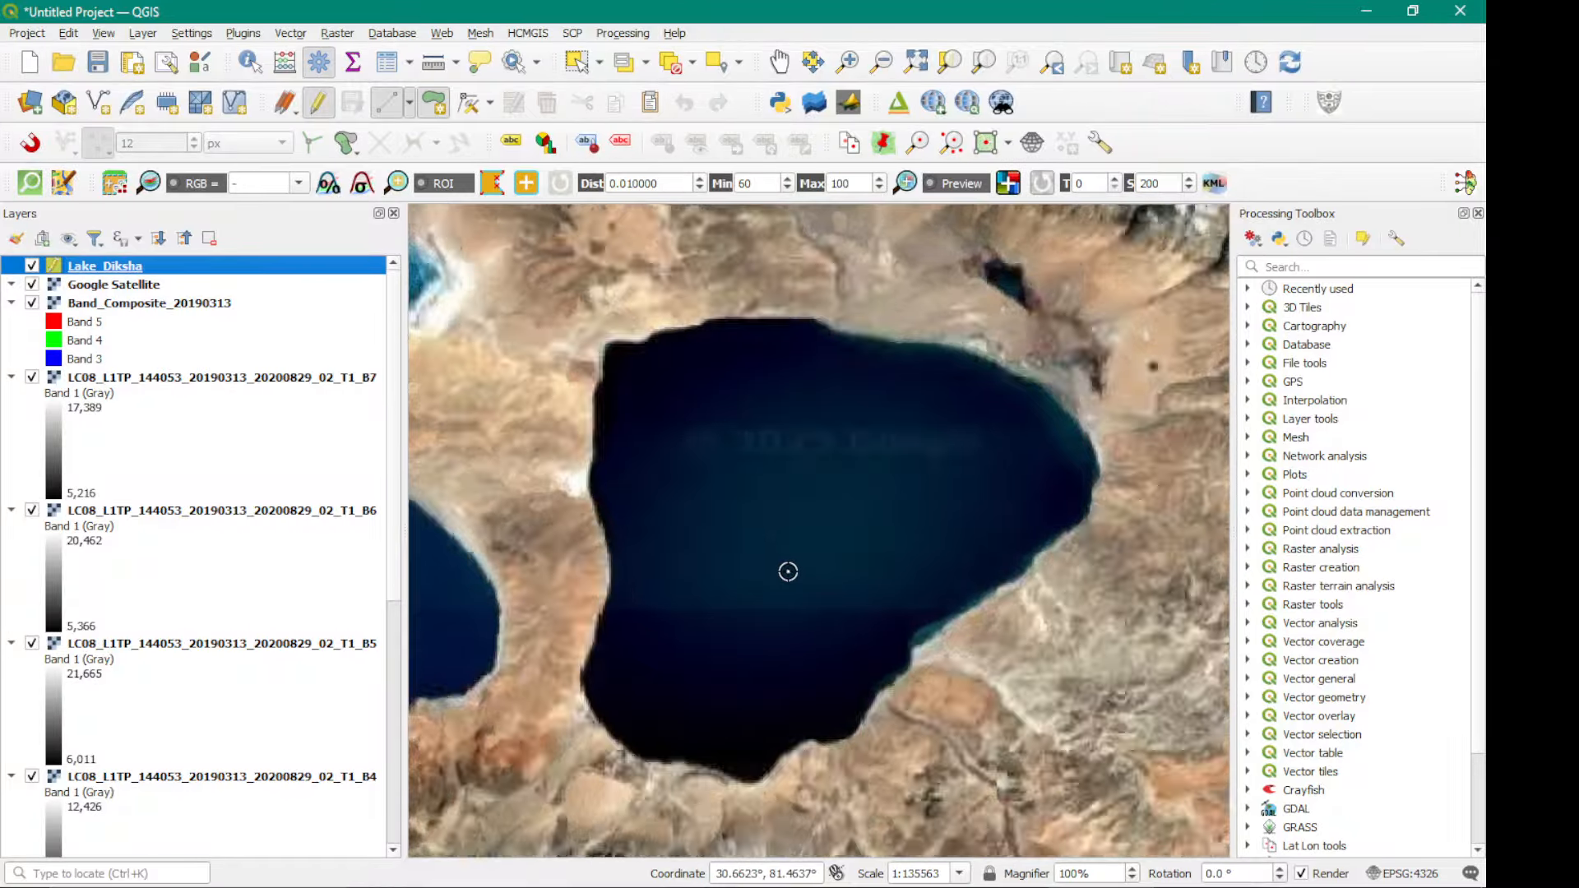
left_click(590, 461)
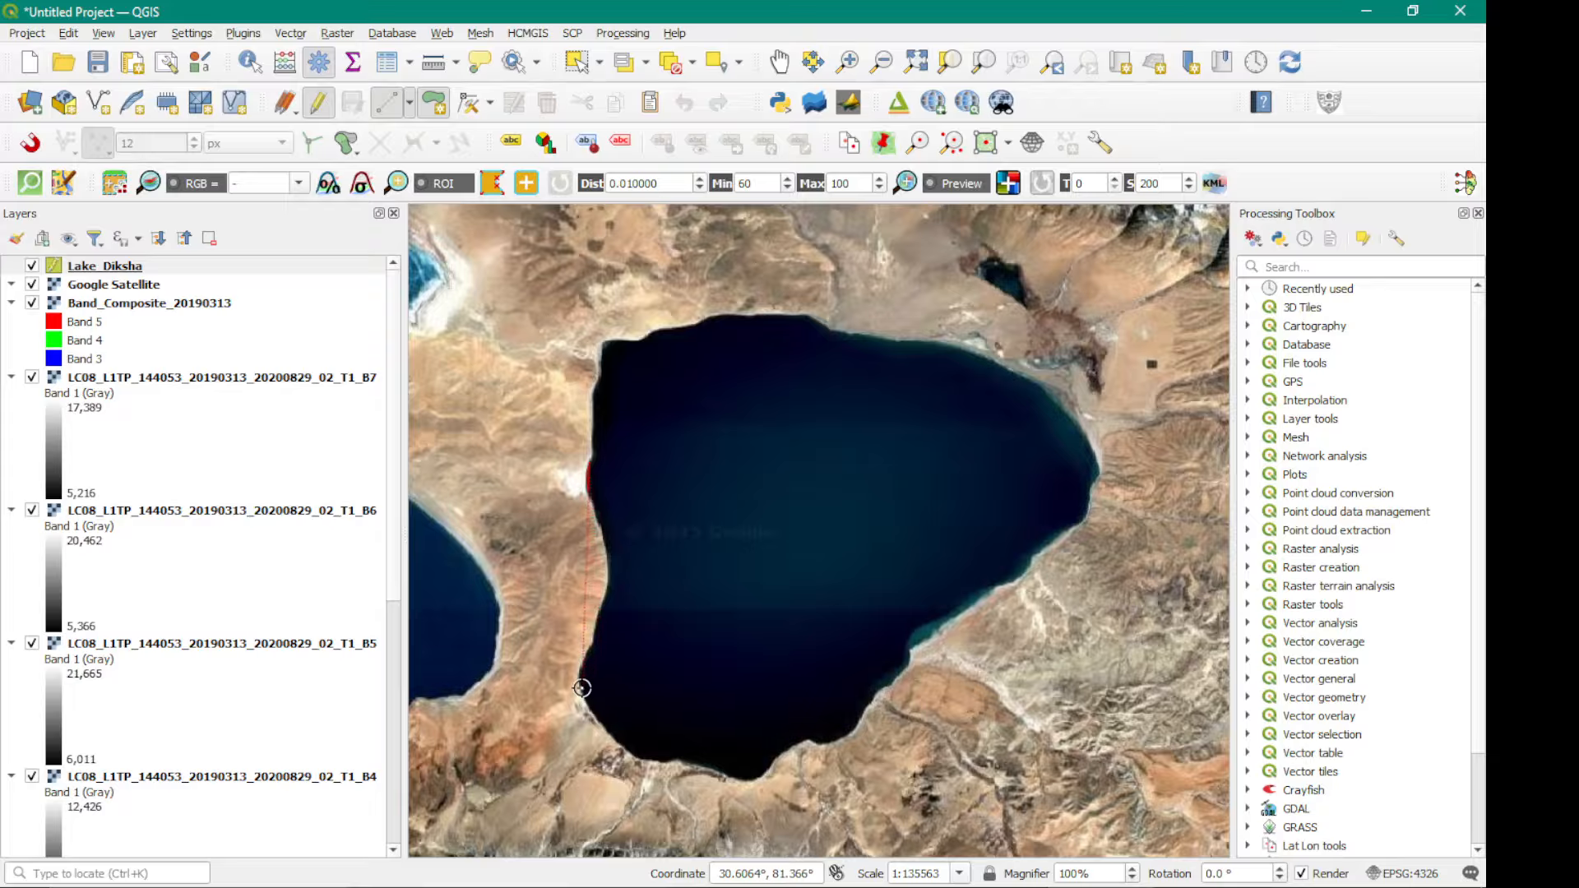
left_click(582, 682)
left_click(754, 765)
left_click(1087, 436)
left_click(750, 308)
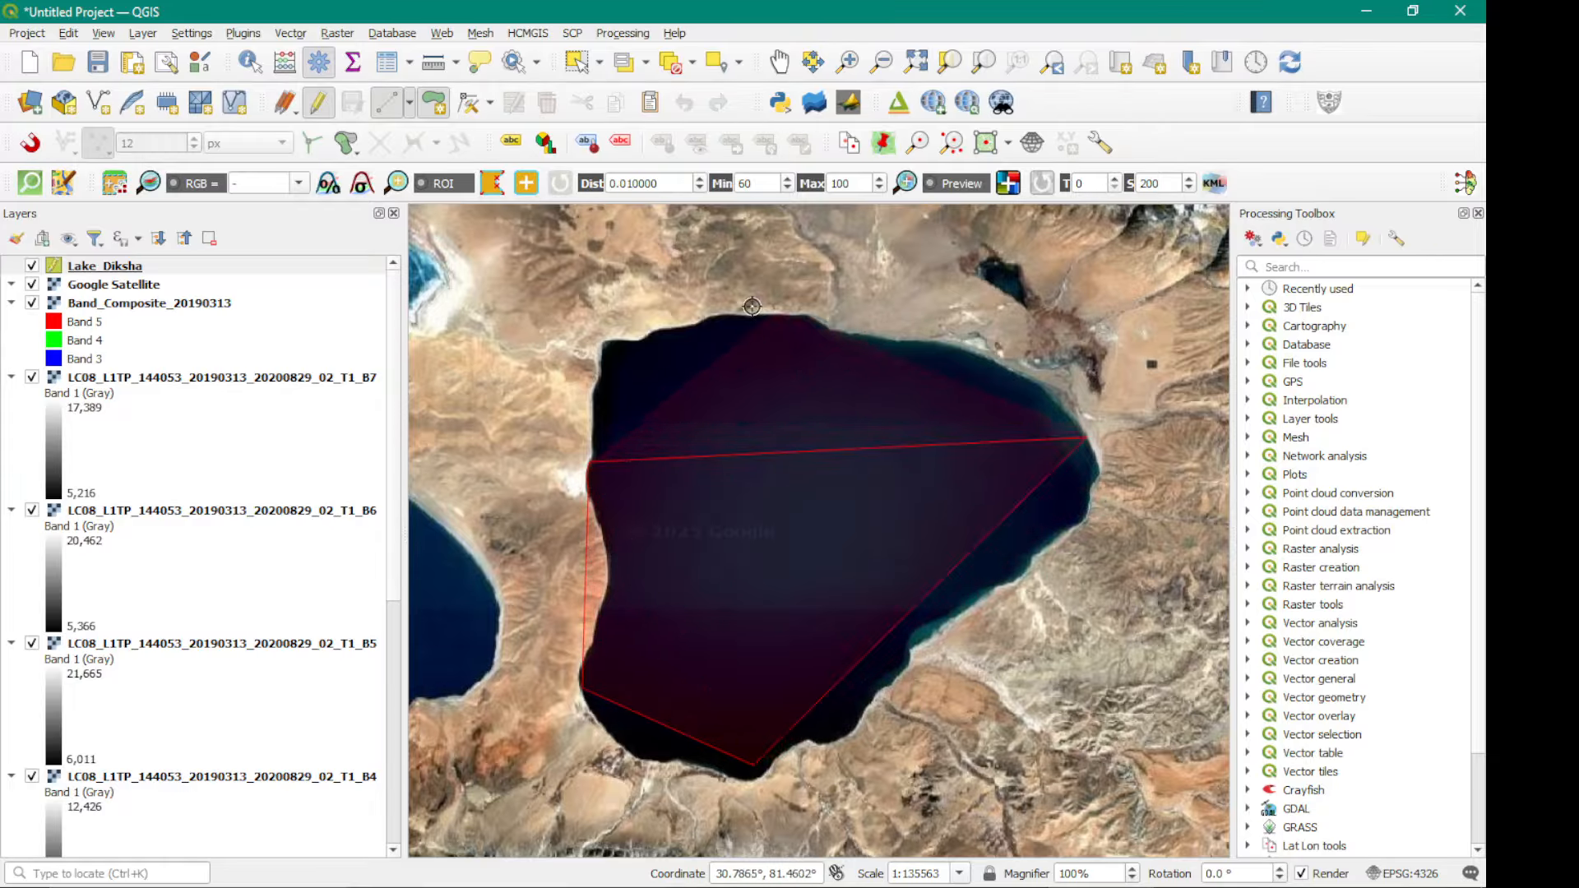
left_click(610, 340)
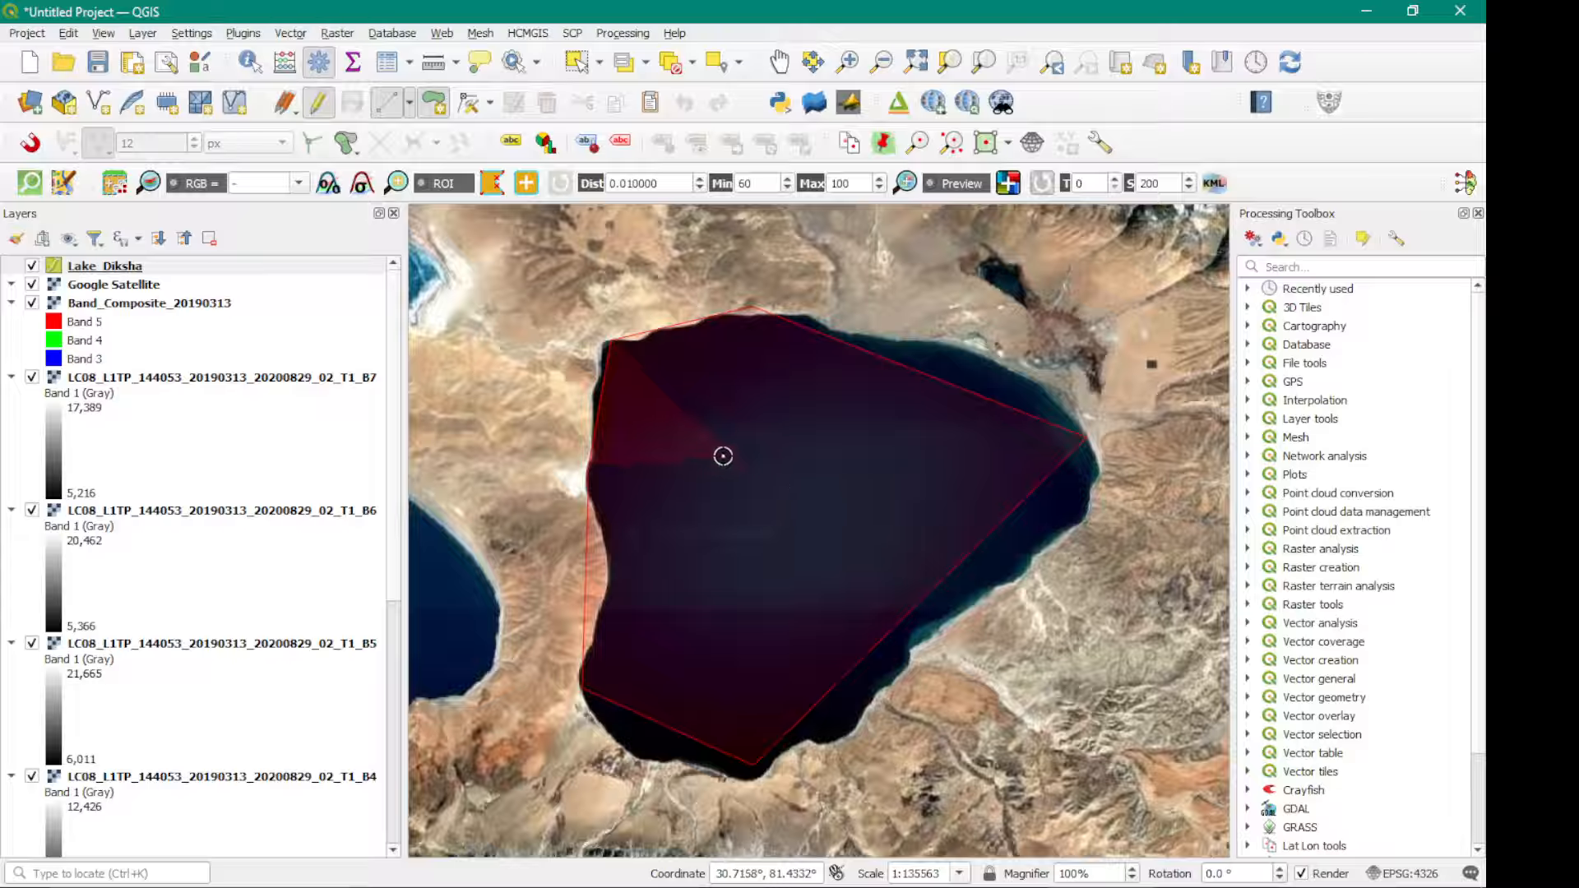
right_click(735, 409)
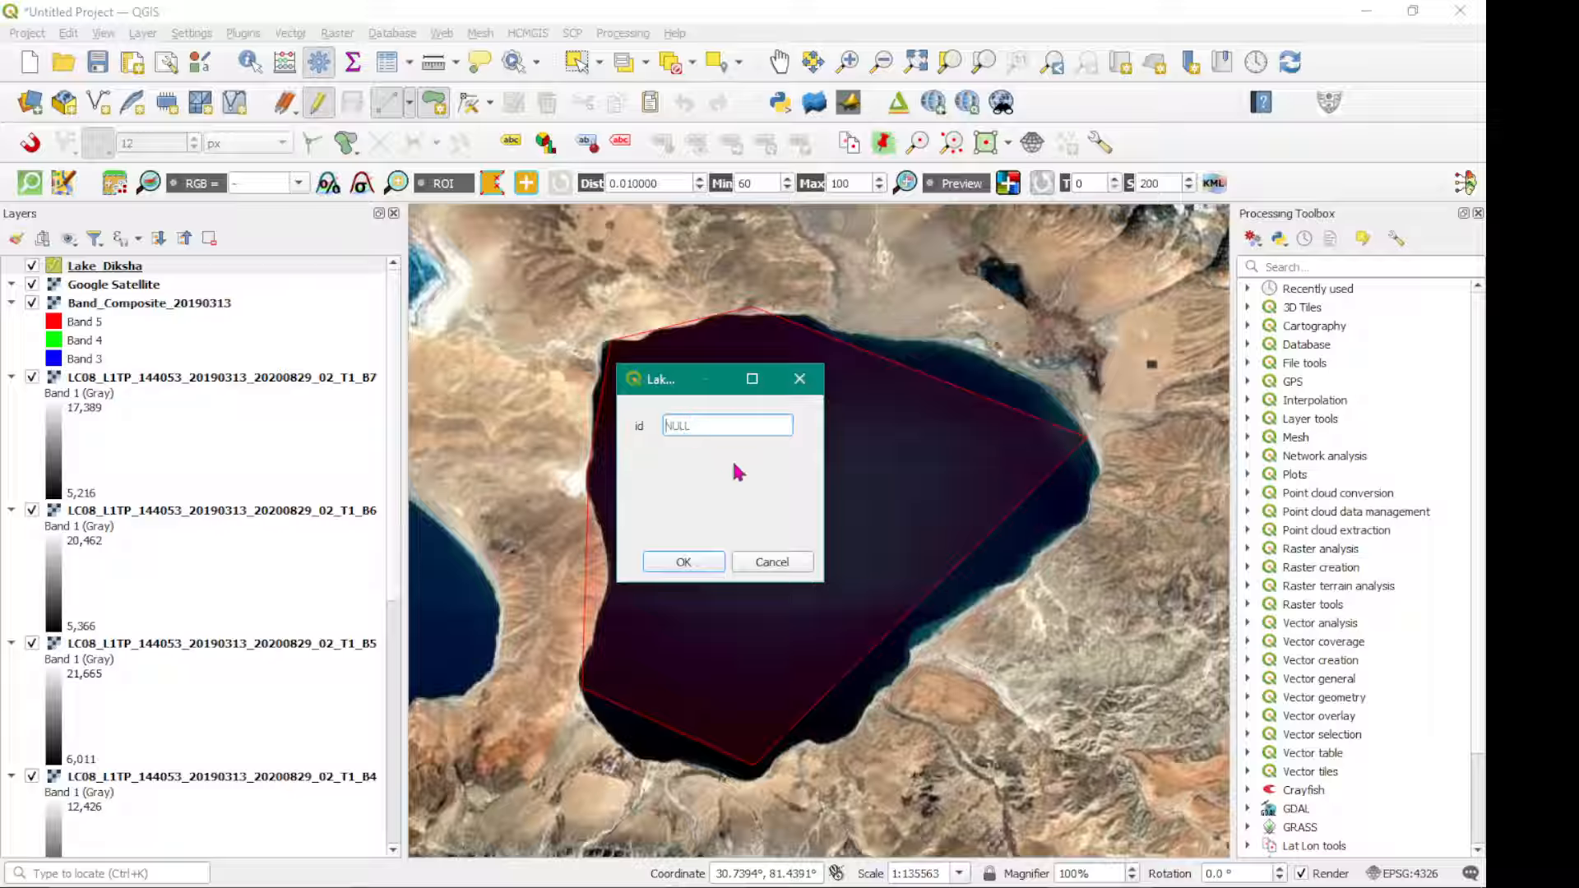
left_click(751, 564)
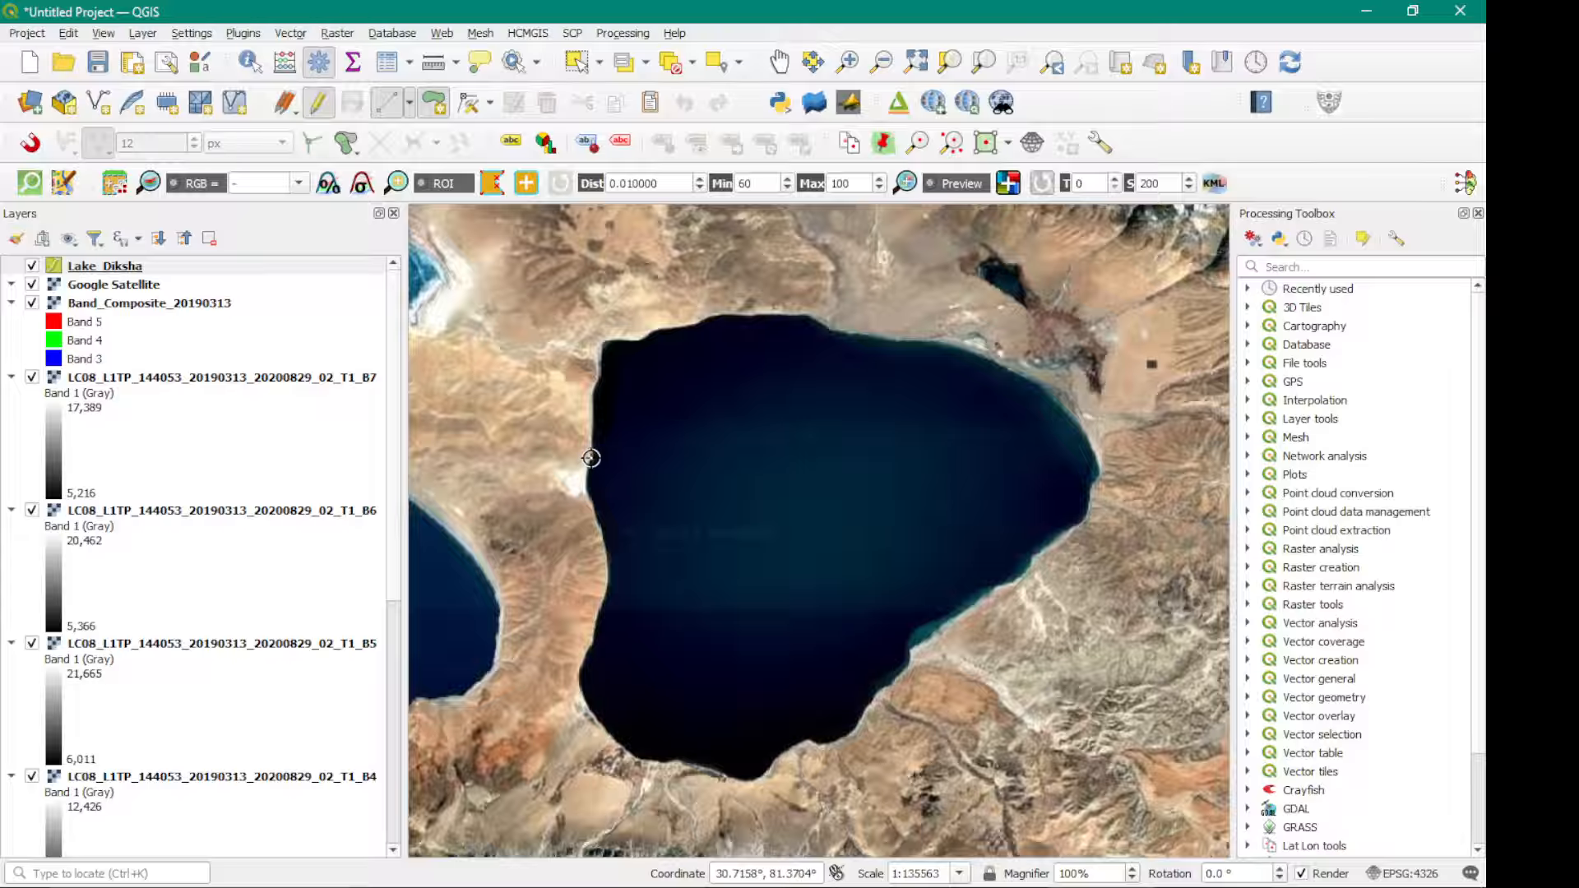
Trace the eastern lake's shoreline with closely spaced vertices, from the western shore around the south, east and north sides back to the start.
left_click_drag(591, 458, 612, 581)
left_click(609, 577)
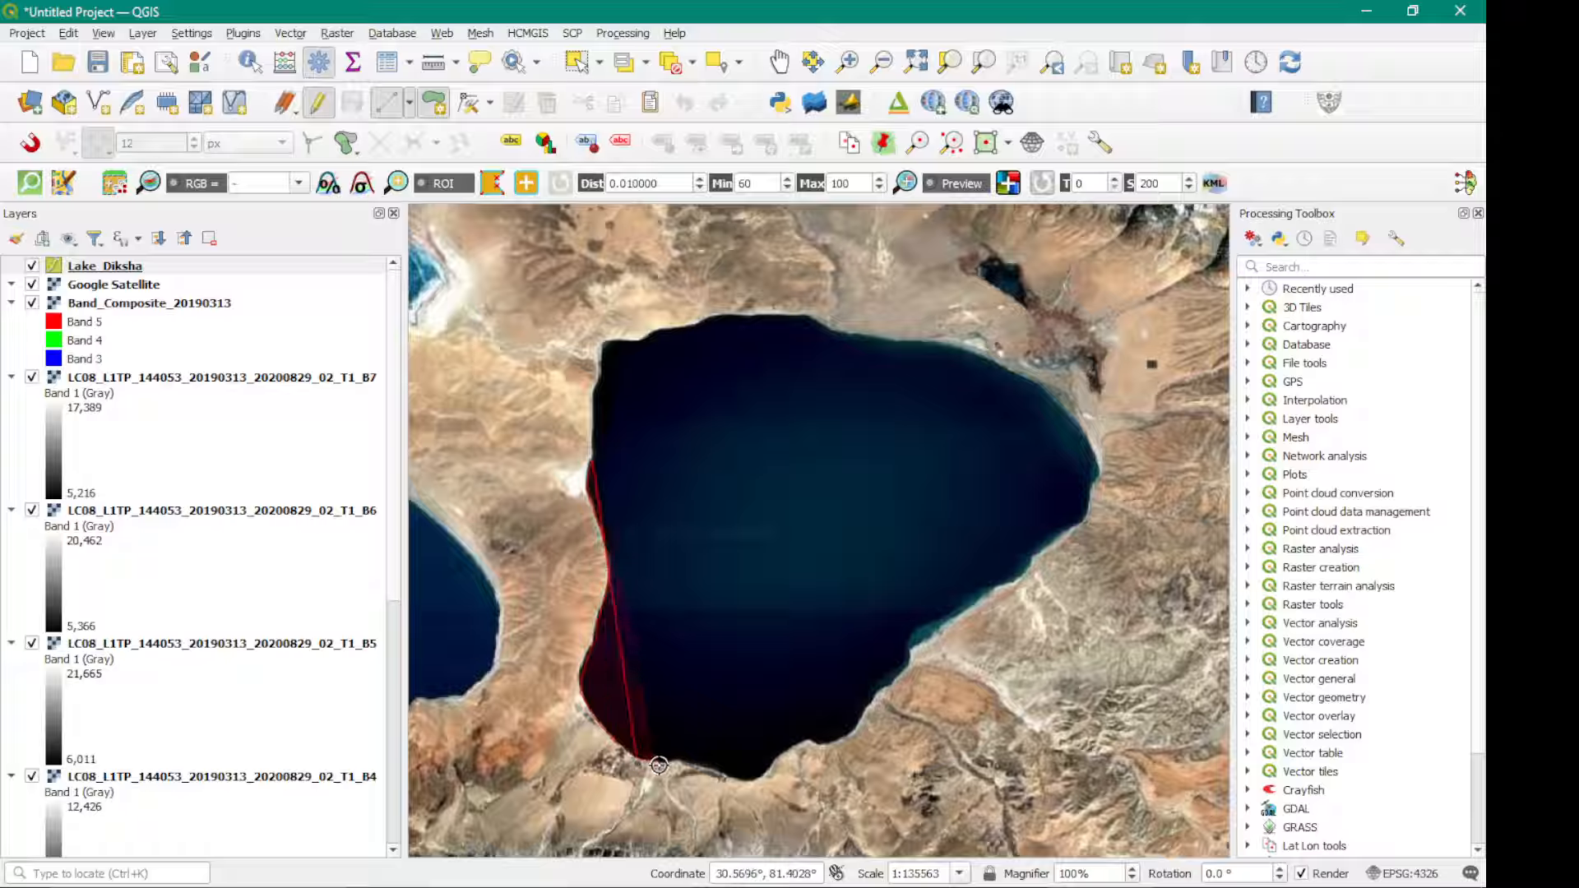
left_click(721, 770)
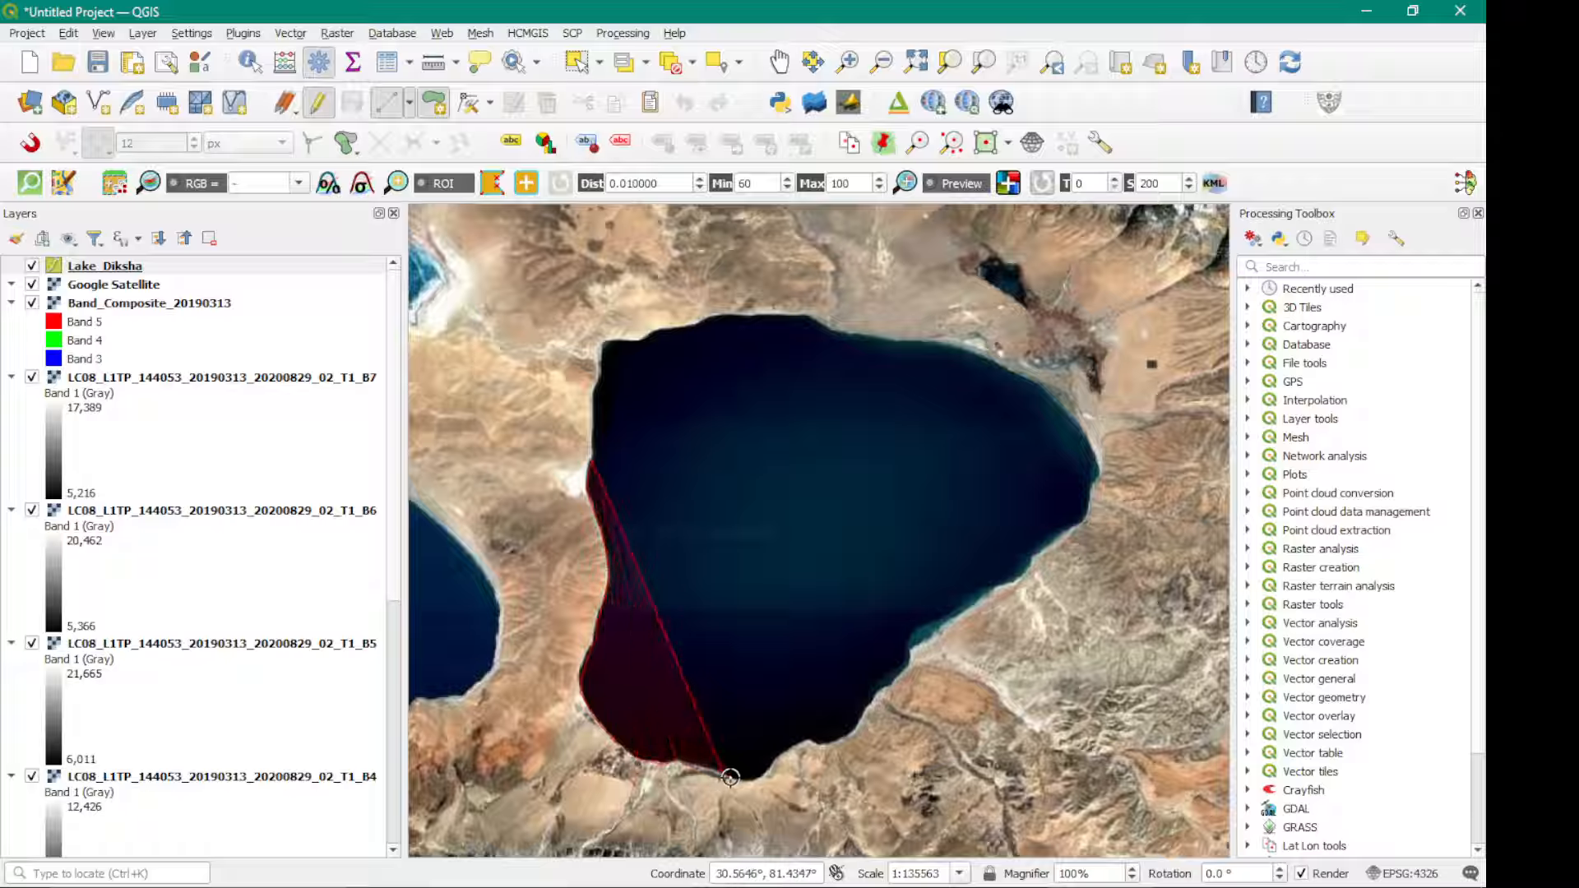
left_click(748, 779)
left_click(768, 769)
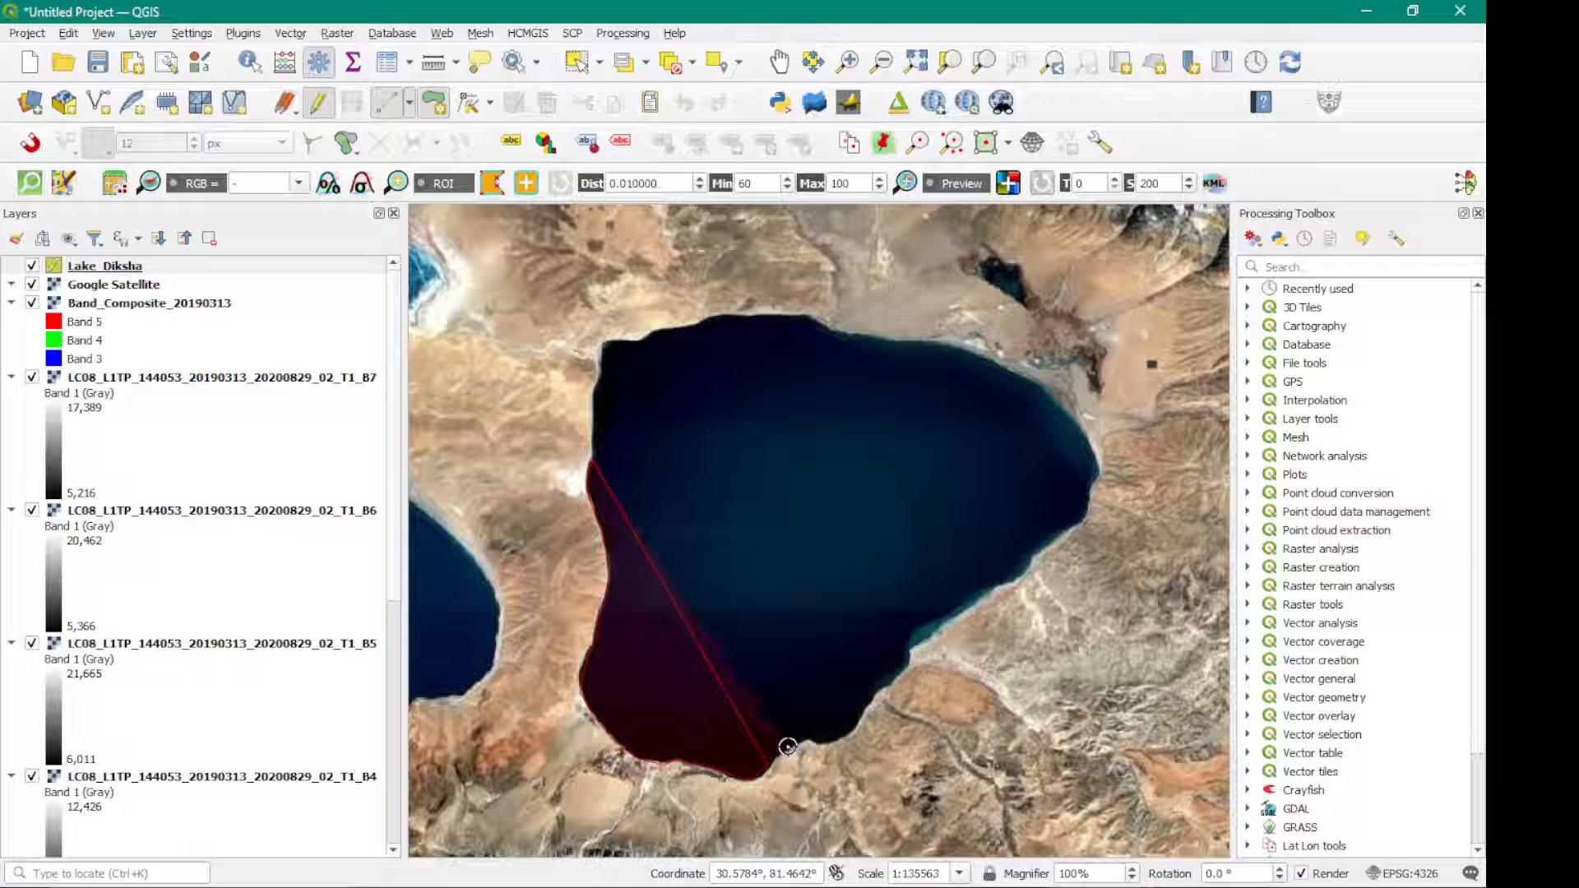
left_click(794, 748)
left_click(820, 741)
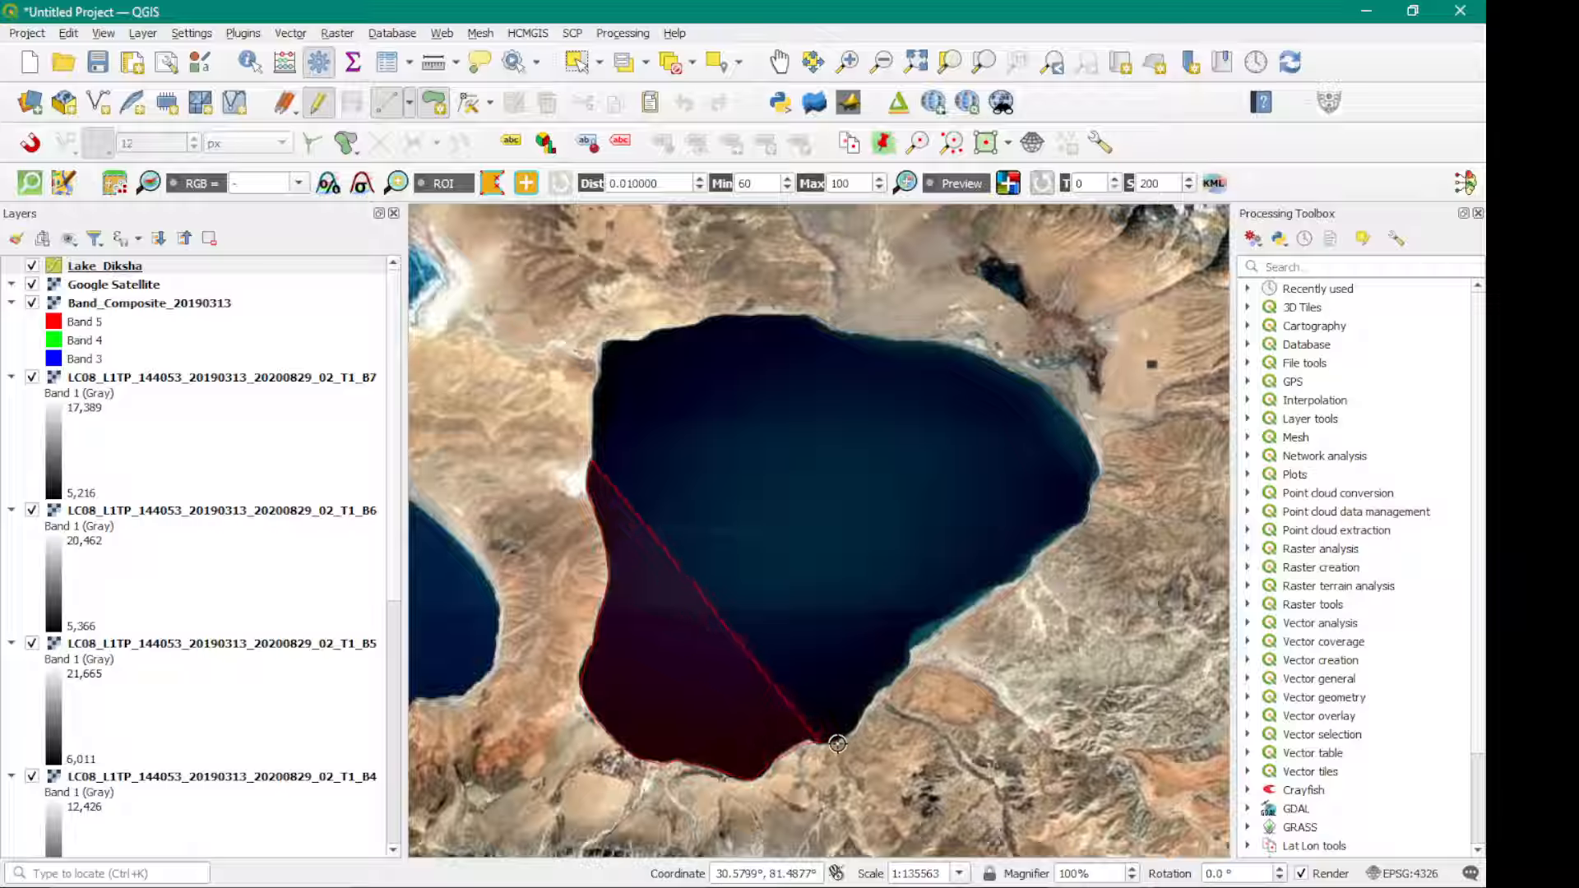
left_click(846, 732)
left_click(866, 707)
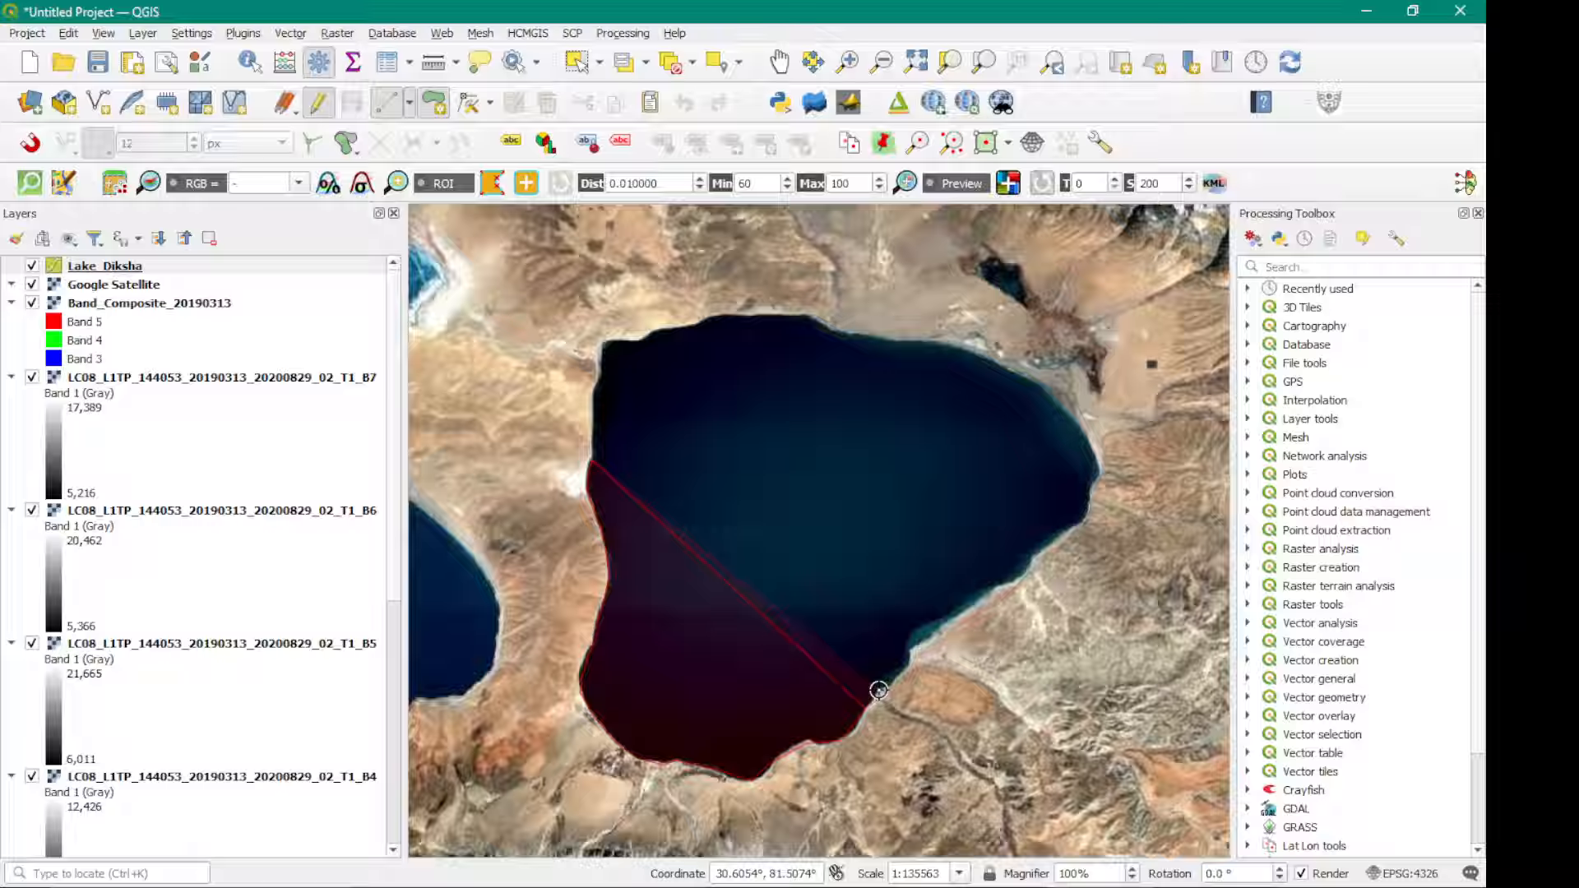
left_click(910, 648)
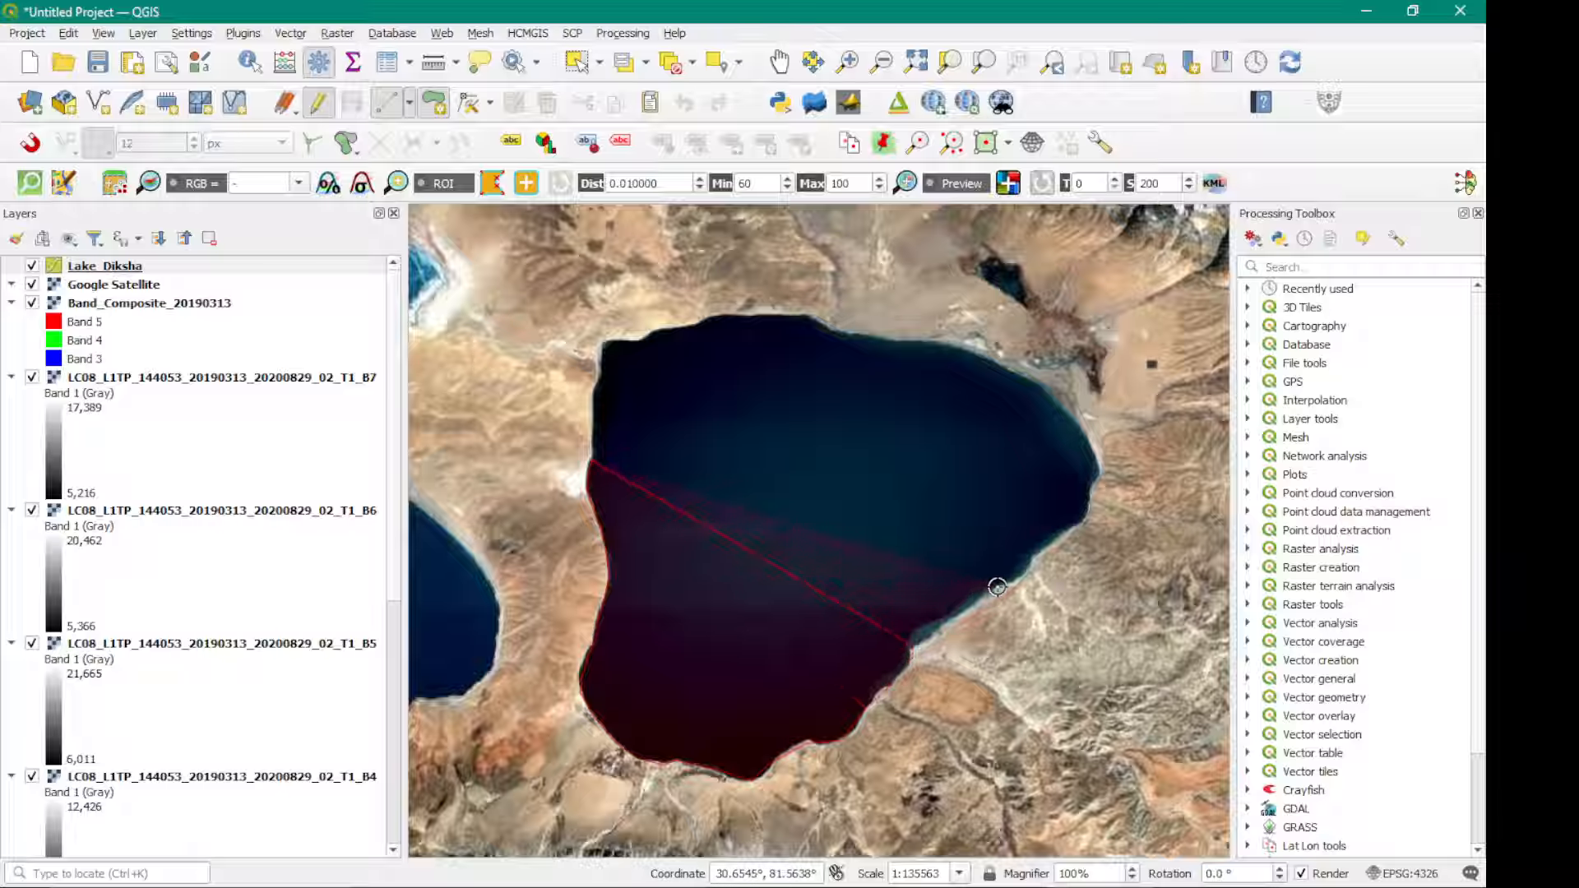
left_click(987, 586)
left_click(1016, 580)
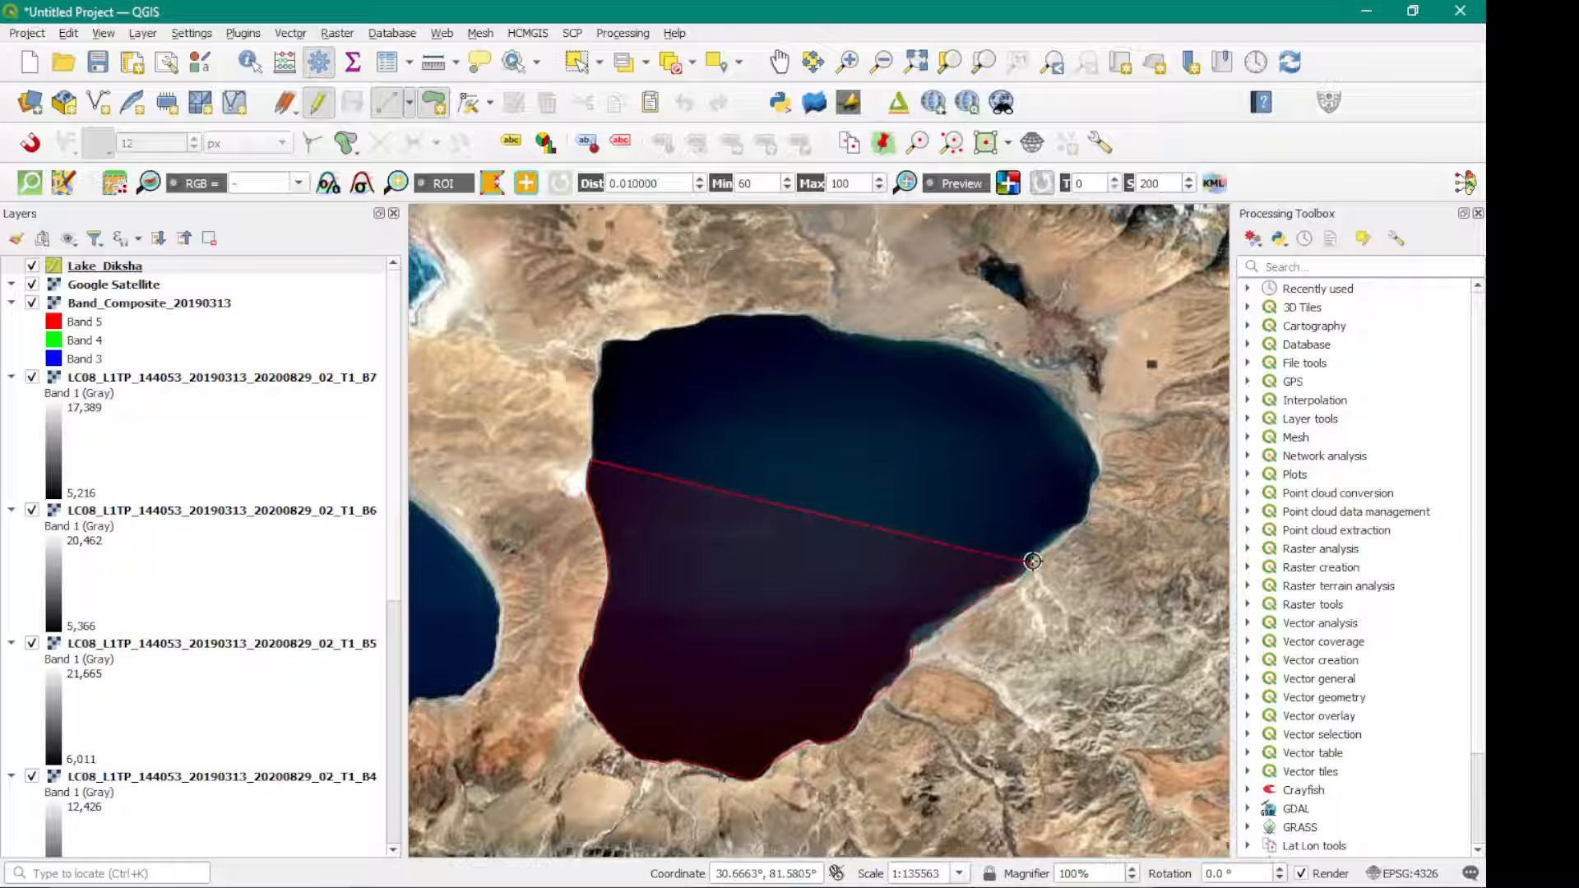
left_click(1034, 555)
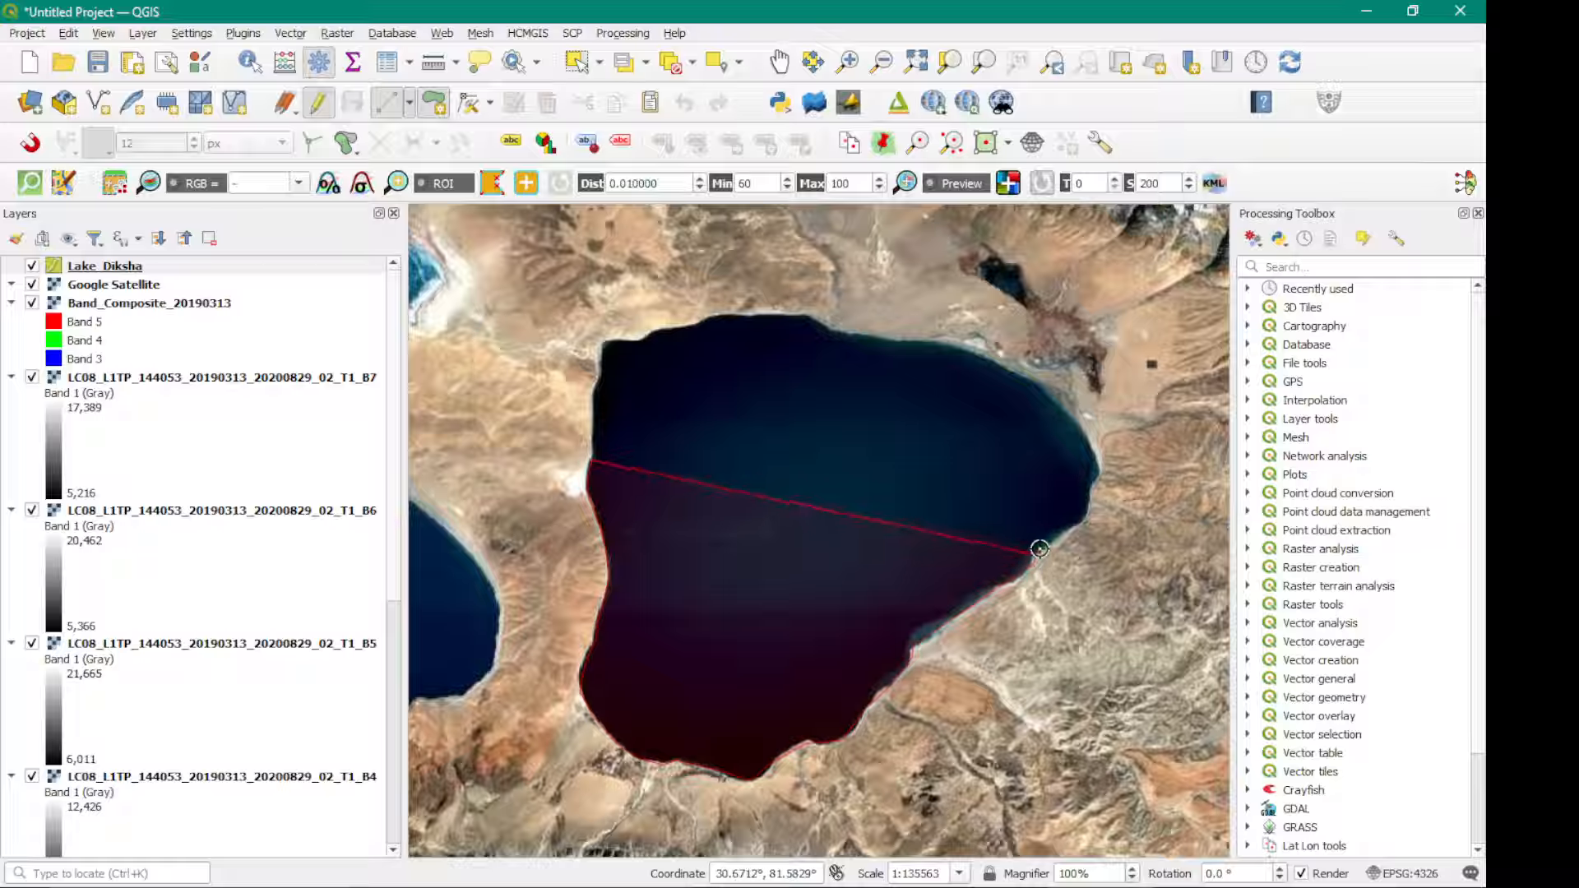
left_click(1091, 503)
left_click(1100, 479)
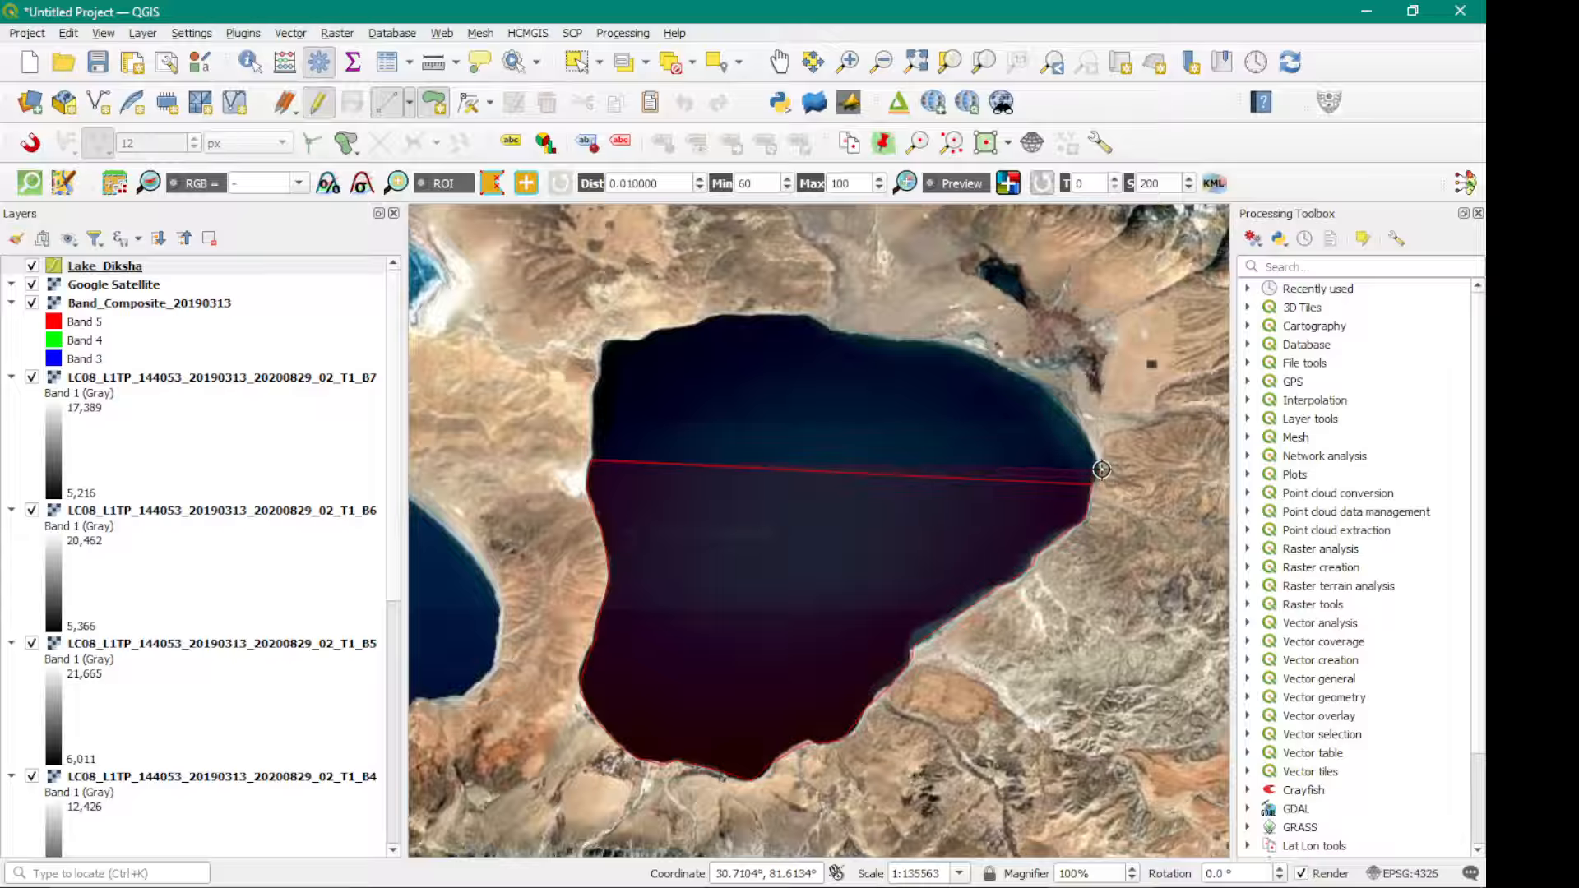
left_click(1101, 465)
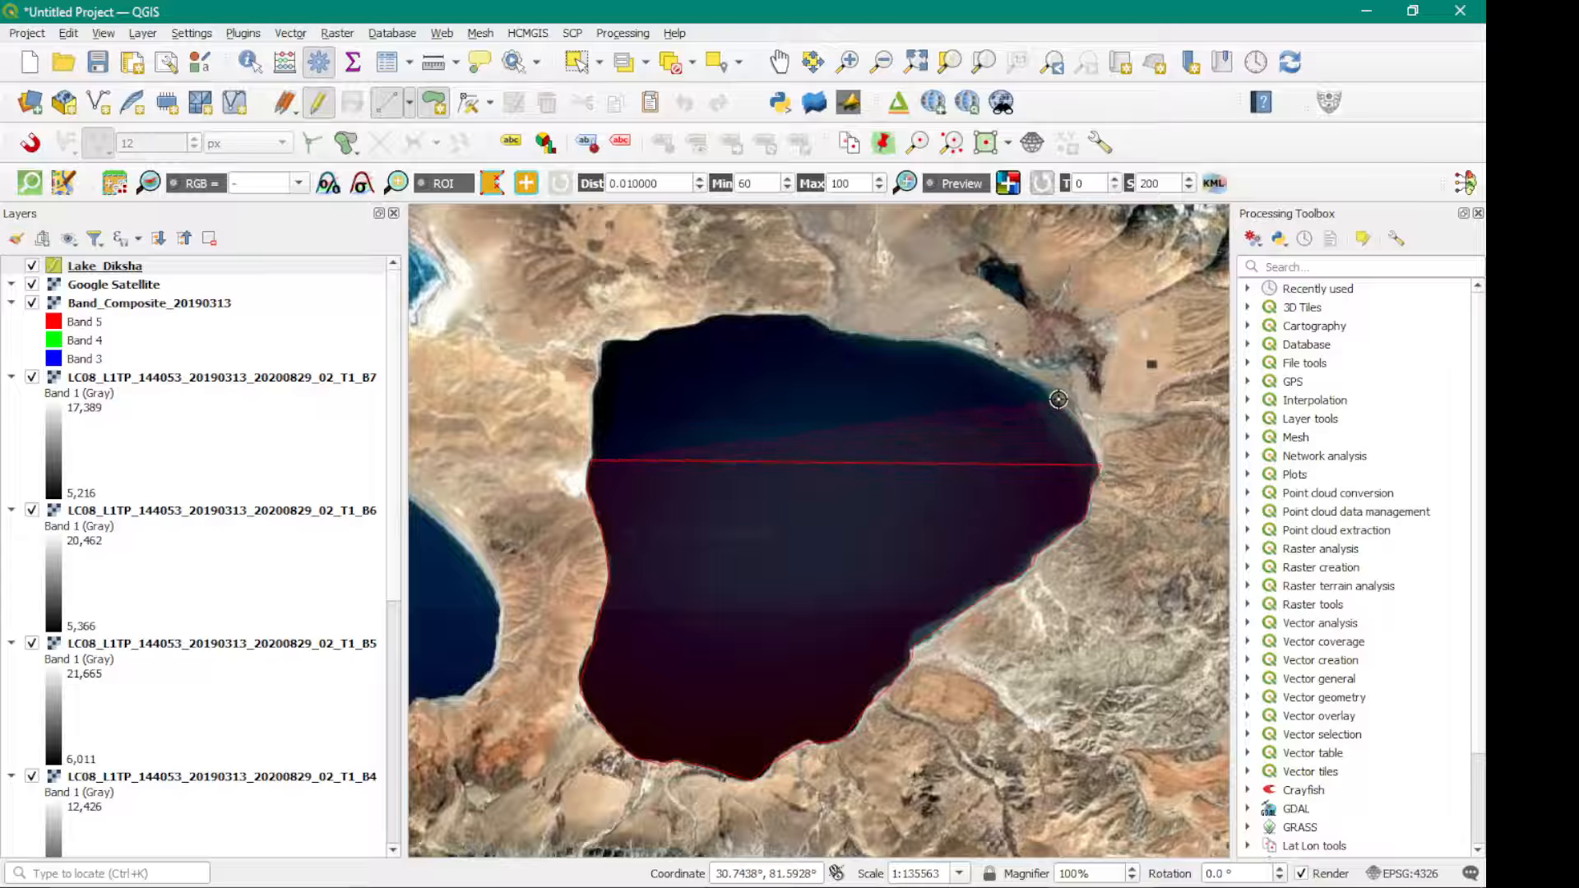
left_click(1058, 399)
left_click(1005, 367)
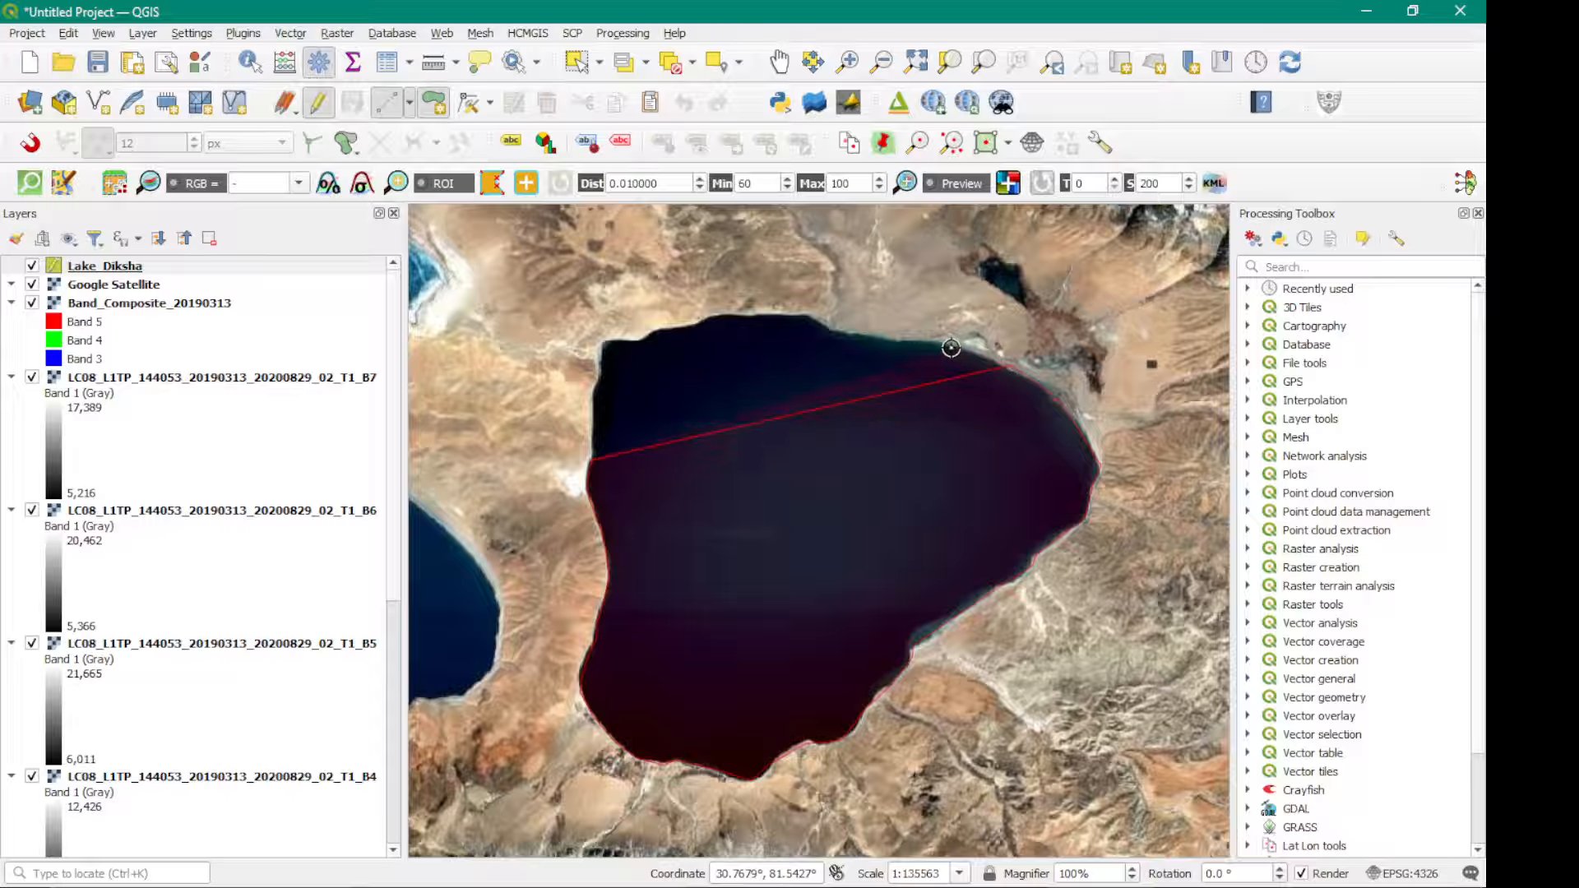
left_click(945, 346)
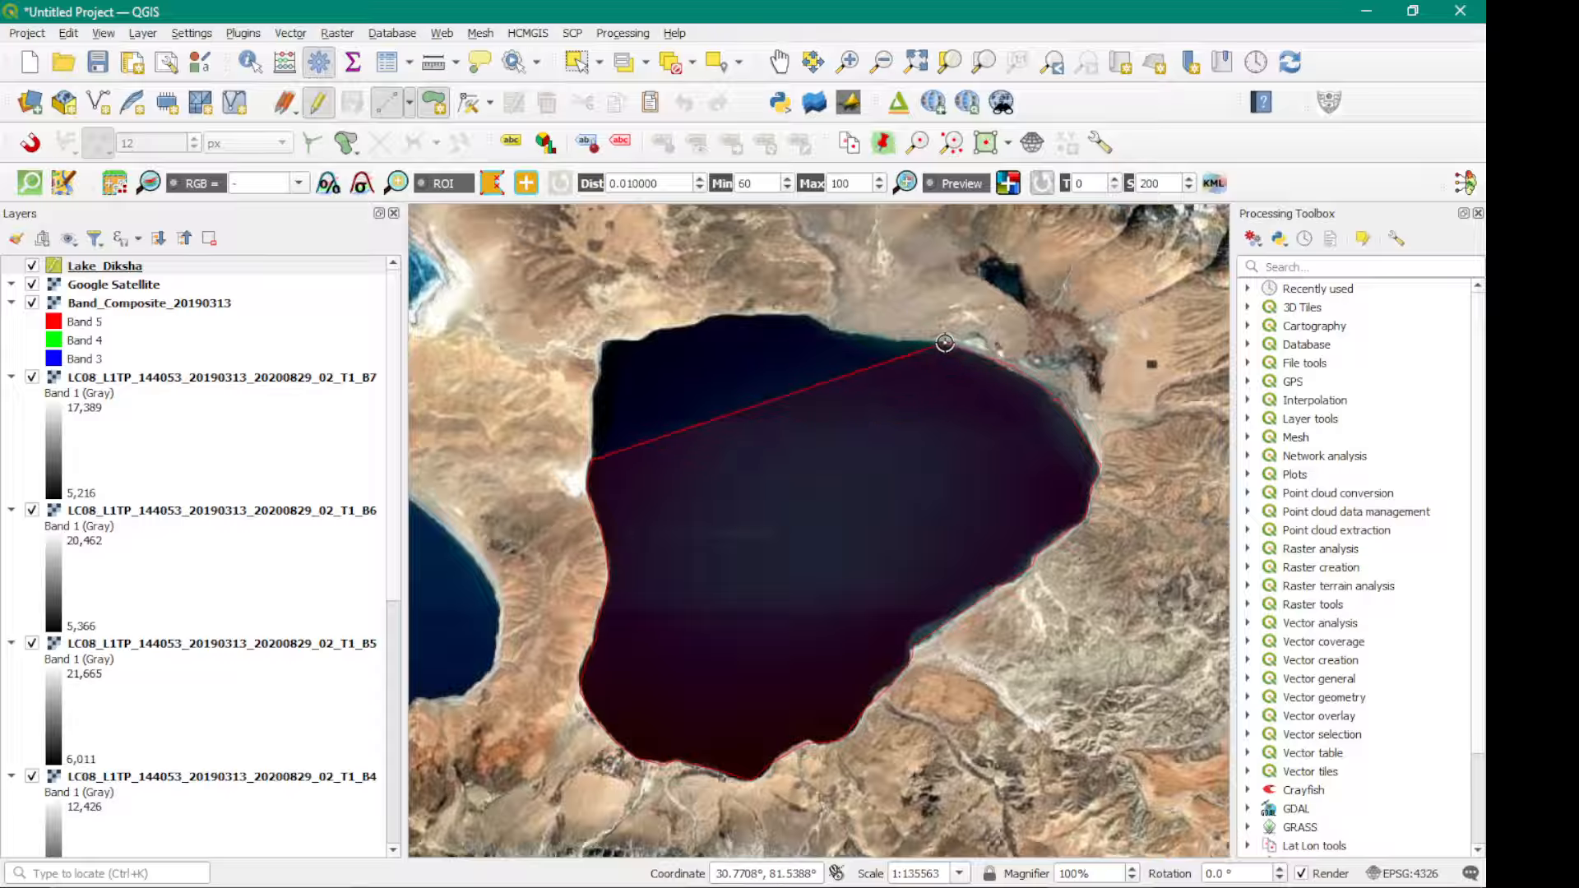
left_click(892, 341)
left_click(847, 334)
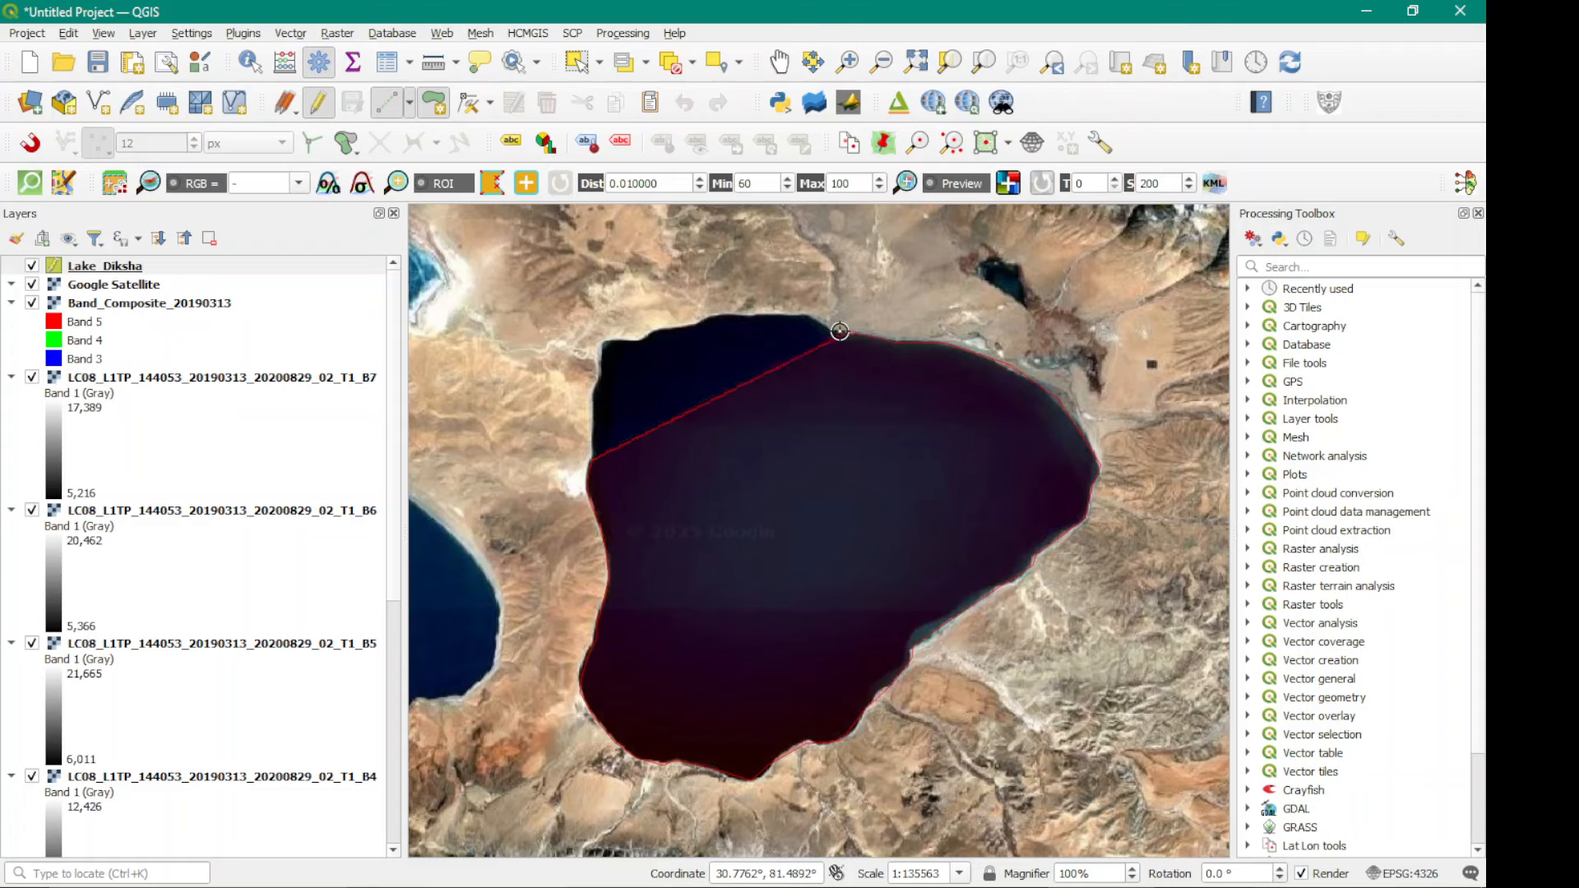
left_click(818, 322)
left_click(805, 319)
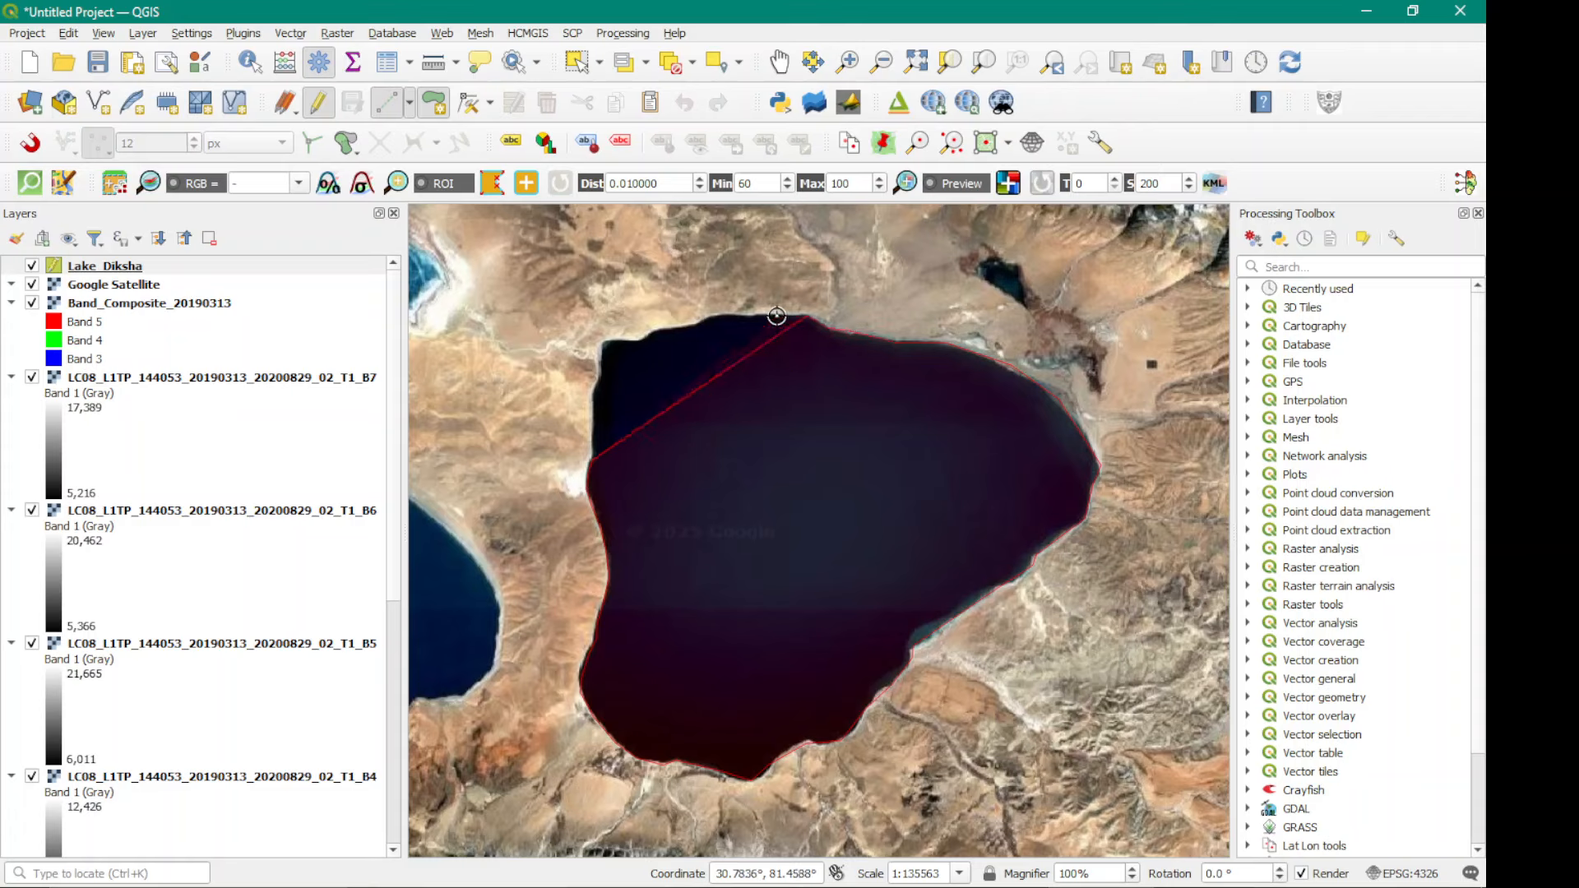
left_click(765, 315)
left_click(715, 317)
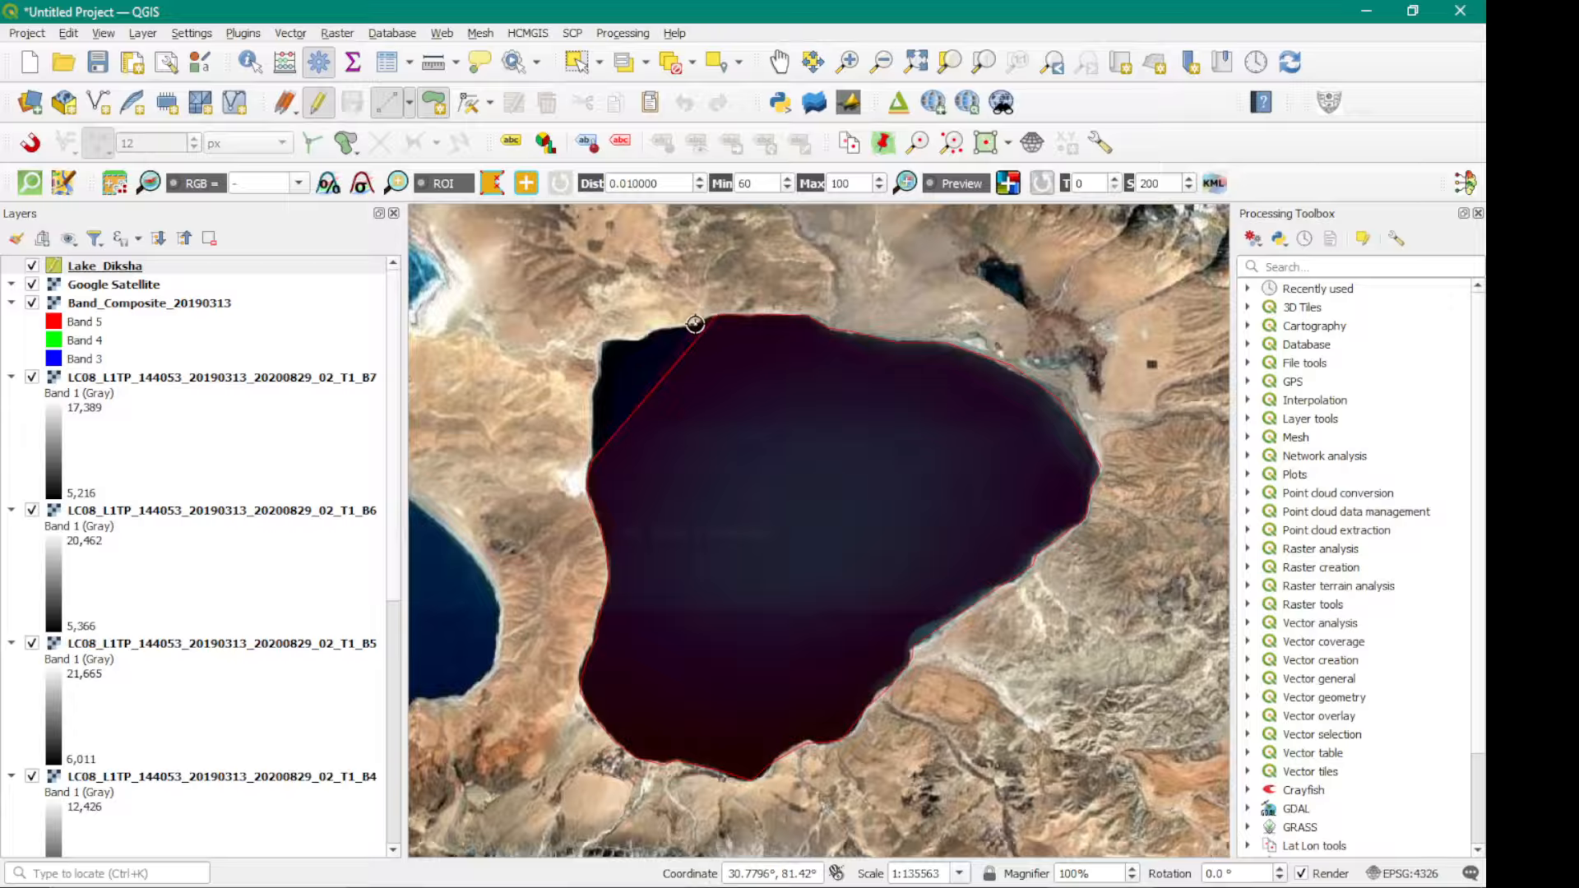
left_click(695, 325)
left_click(665, 329)
left_click(642, 338)
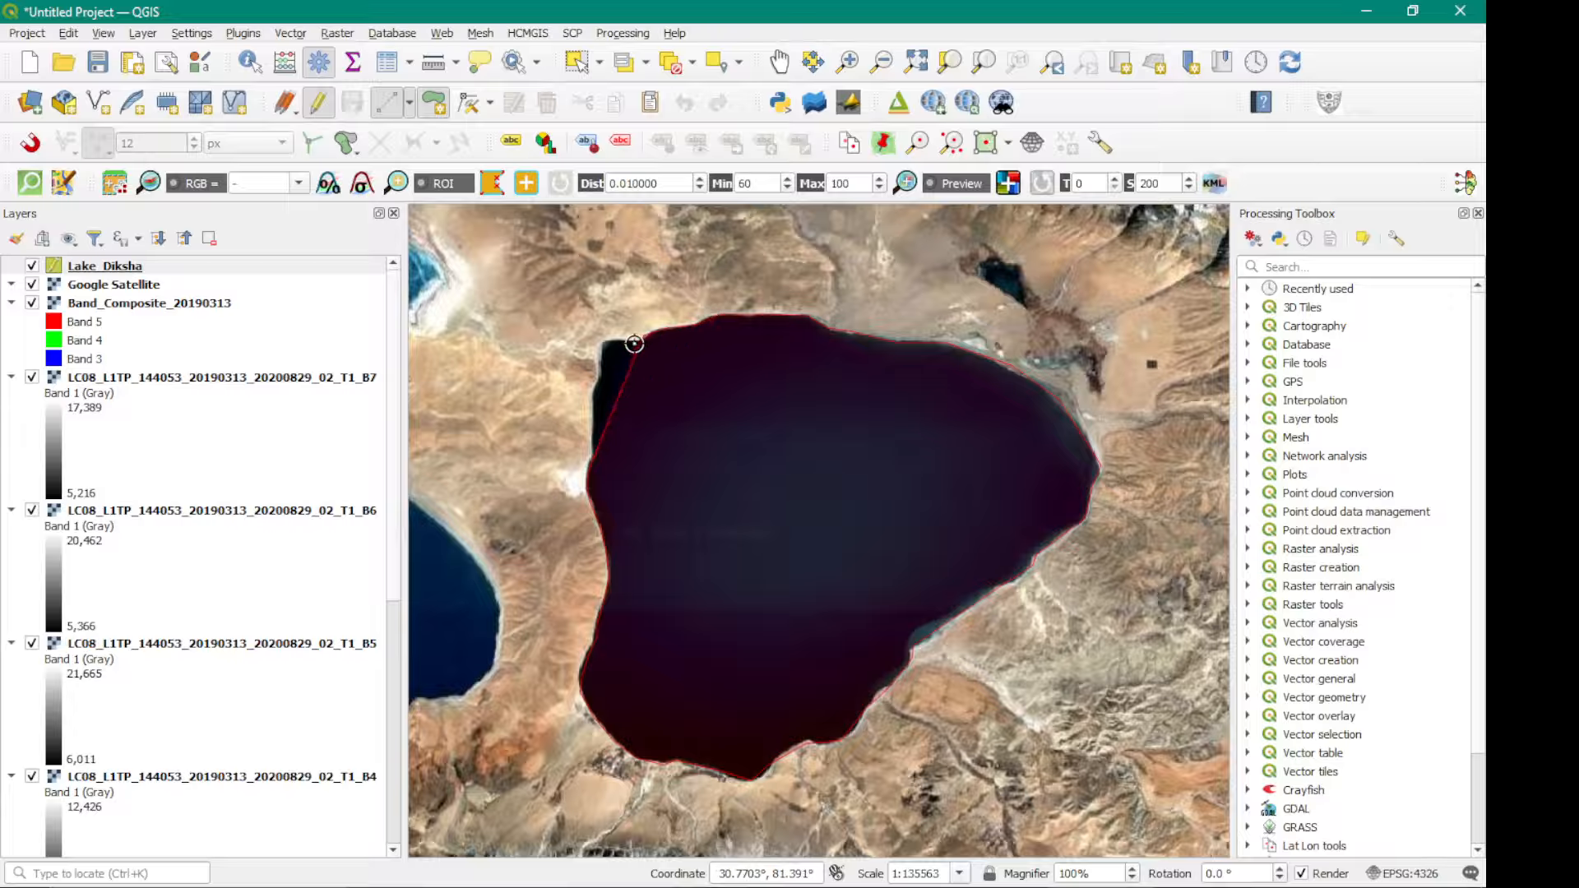
left_click(625, 344)
left_click(602, 341)
left_click(598, 363)
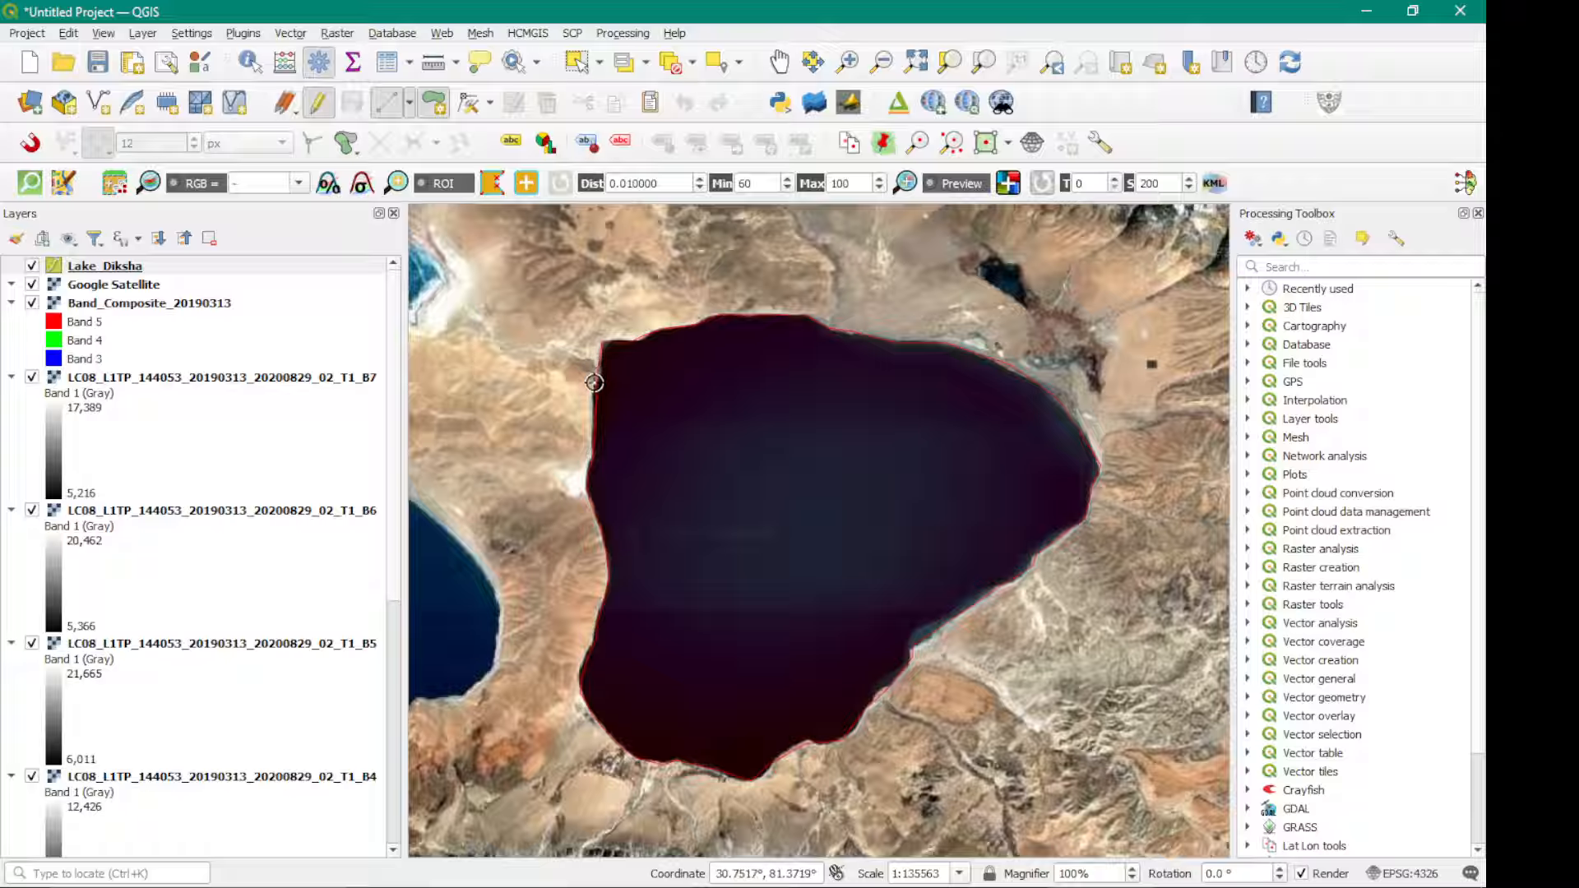
left_click(594, 384)
left_click(592, 403)
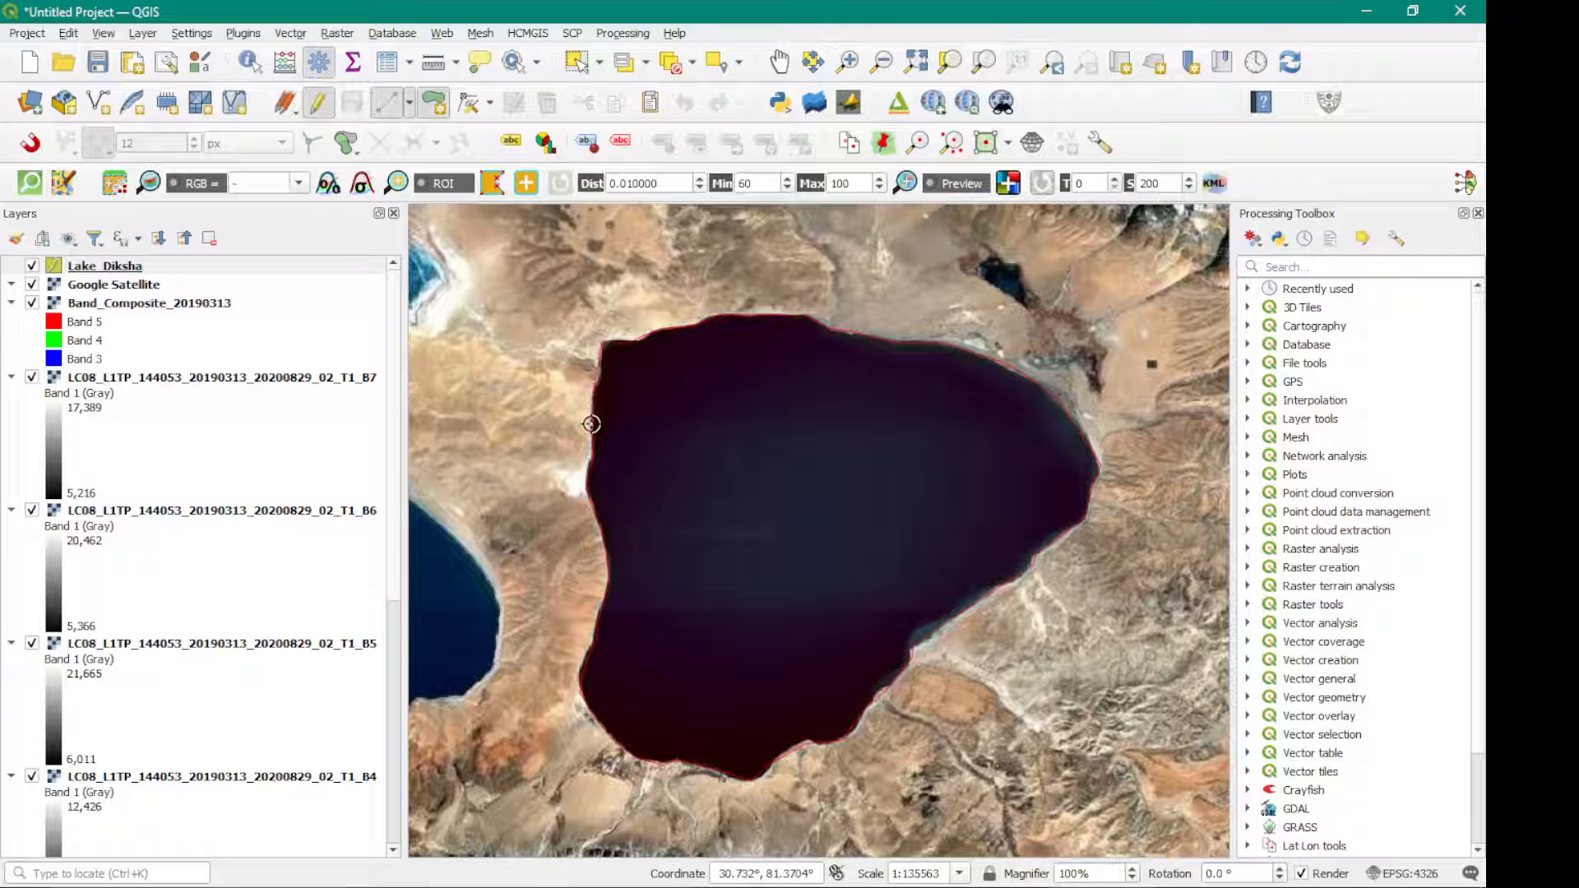
Finish the lake polygon and give the feature the id 1.
right_click(591, 424)
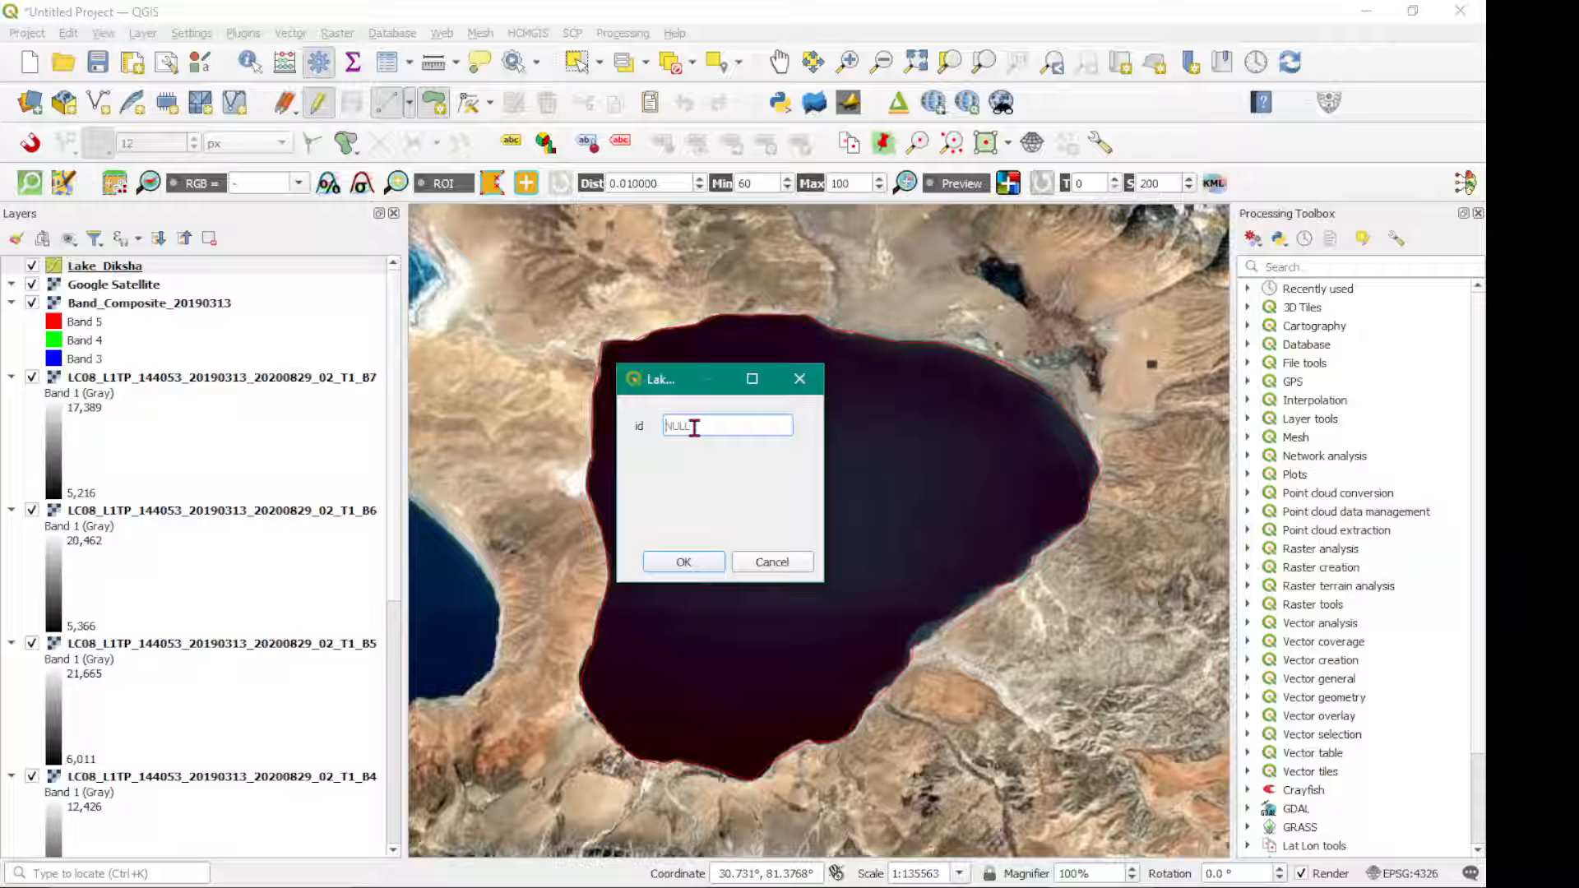
type("1")
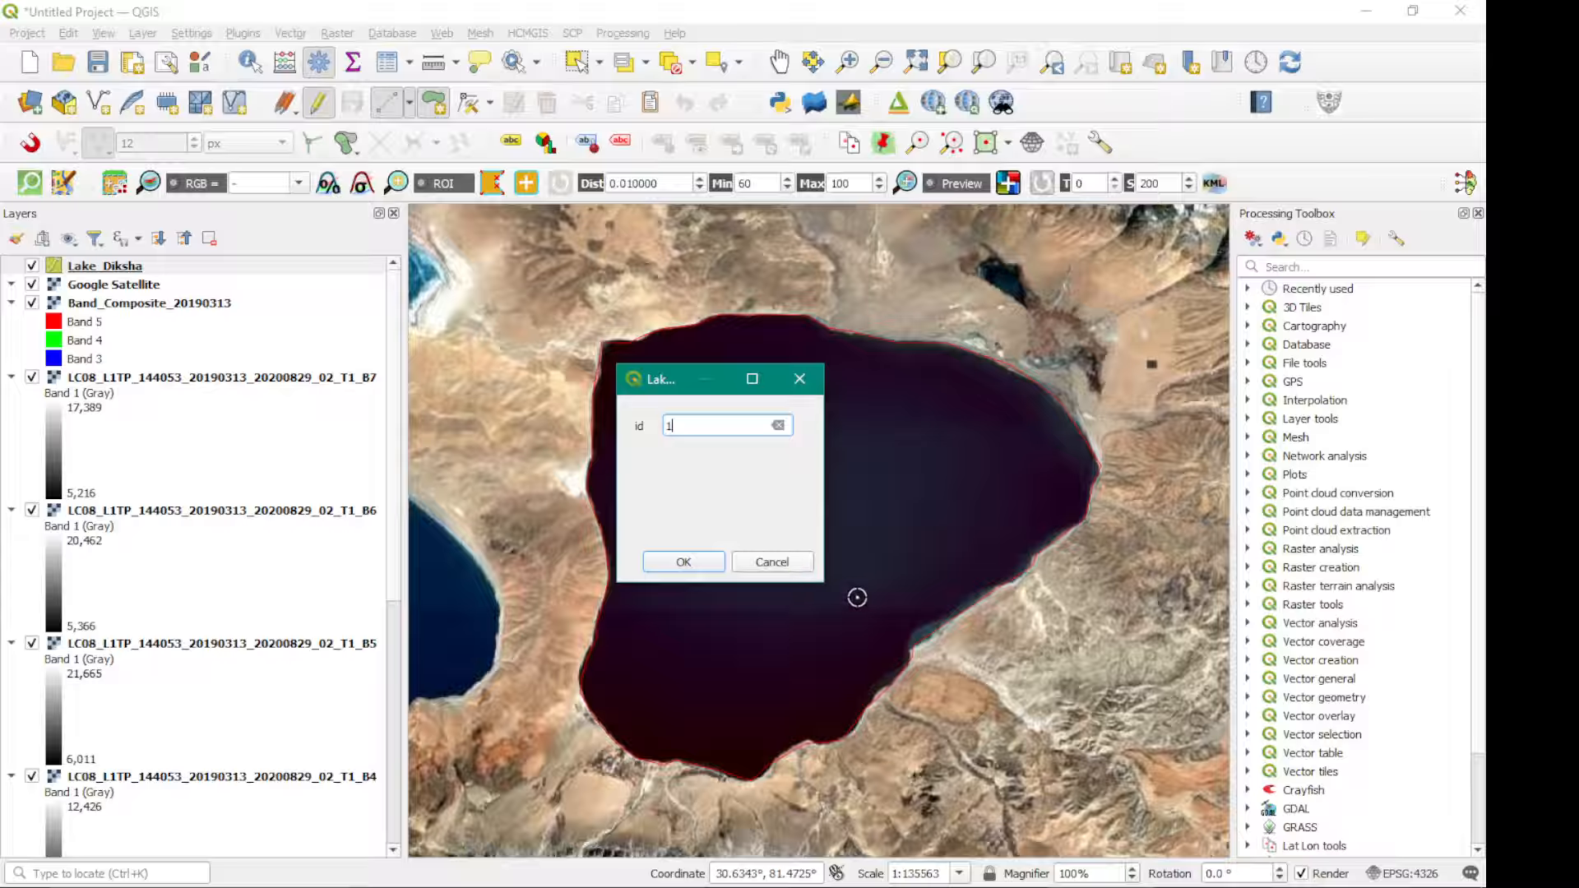
left_click(686, 563)
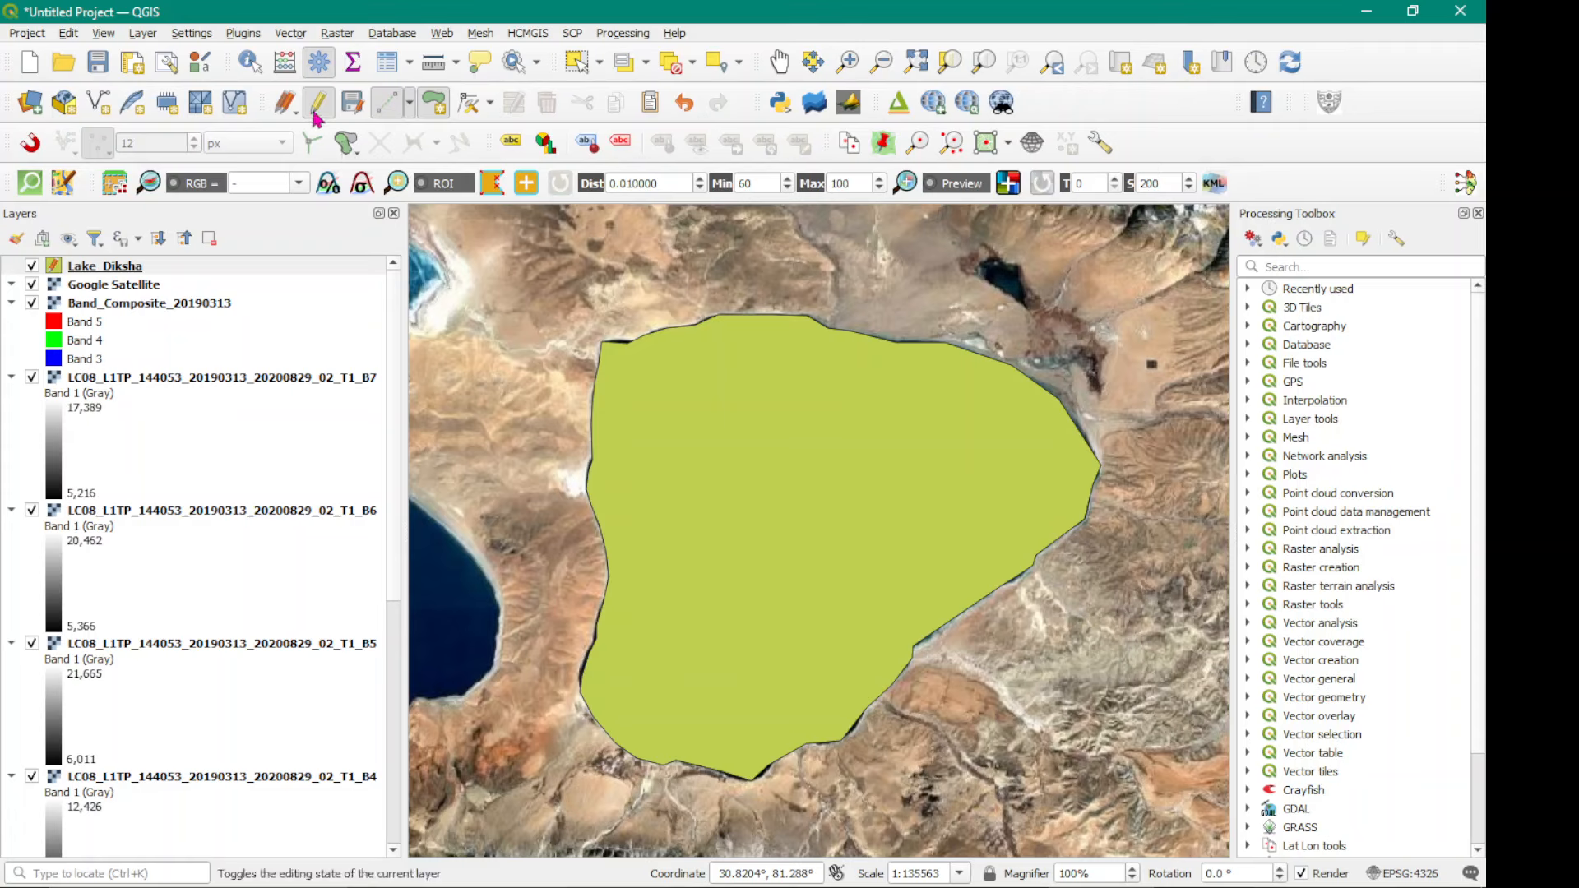
Save the Lake_Diksha layer edits and turn off editing for the layer.
left_click(355, 107)
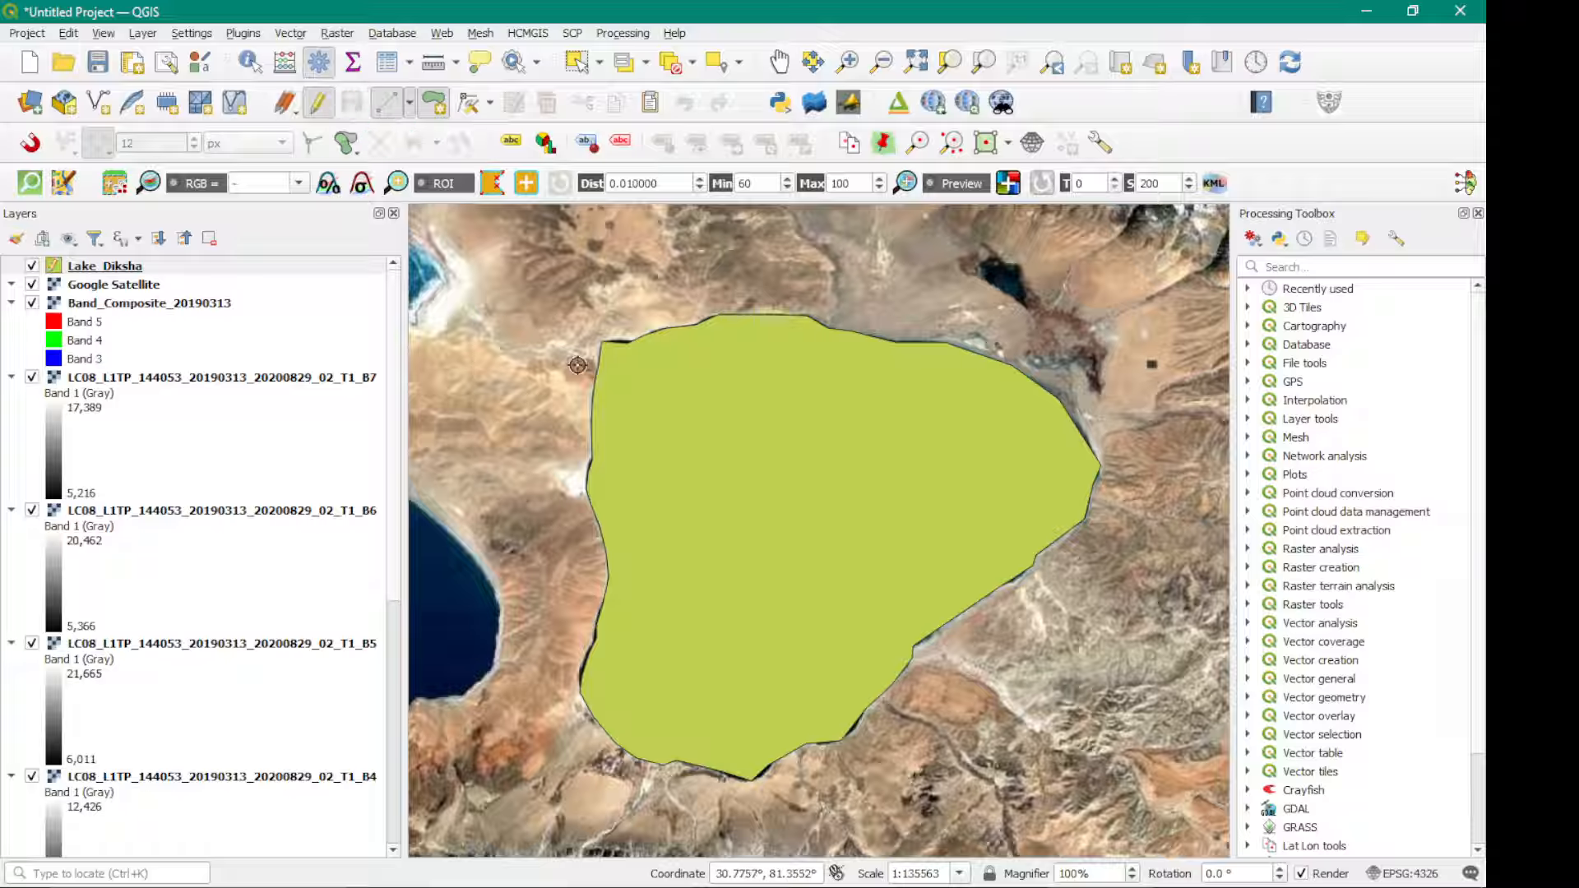
left_click(322, 112)
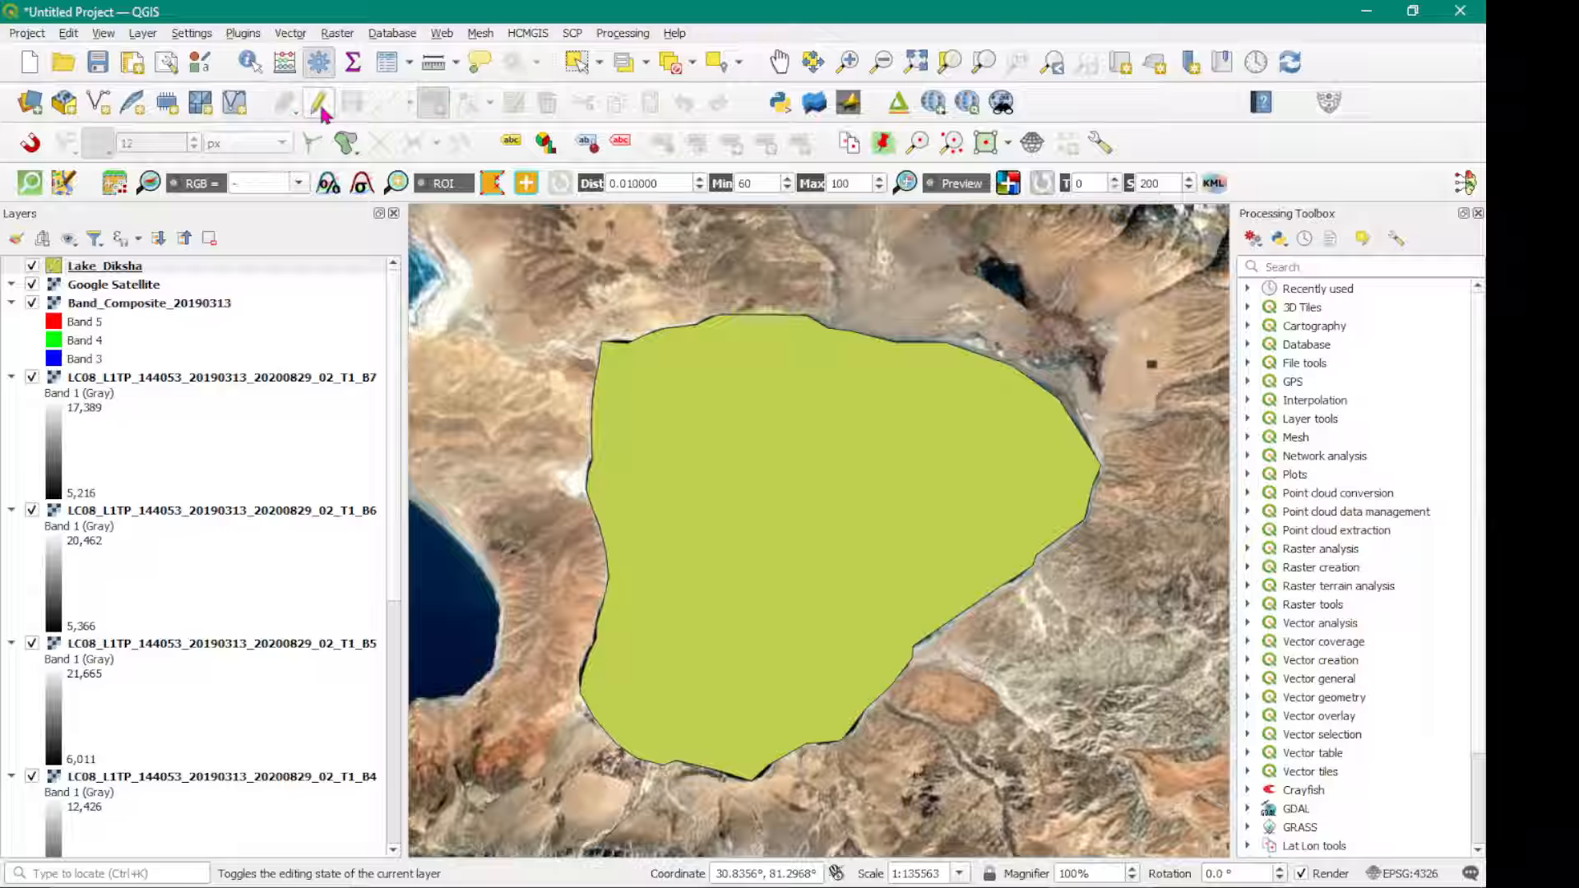
Turn editing for the Lake_Diksha layer on again and back off.
left_click(322, 112)
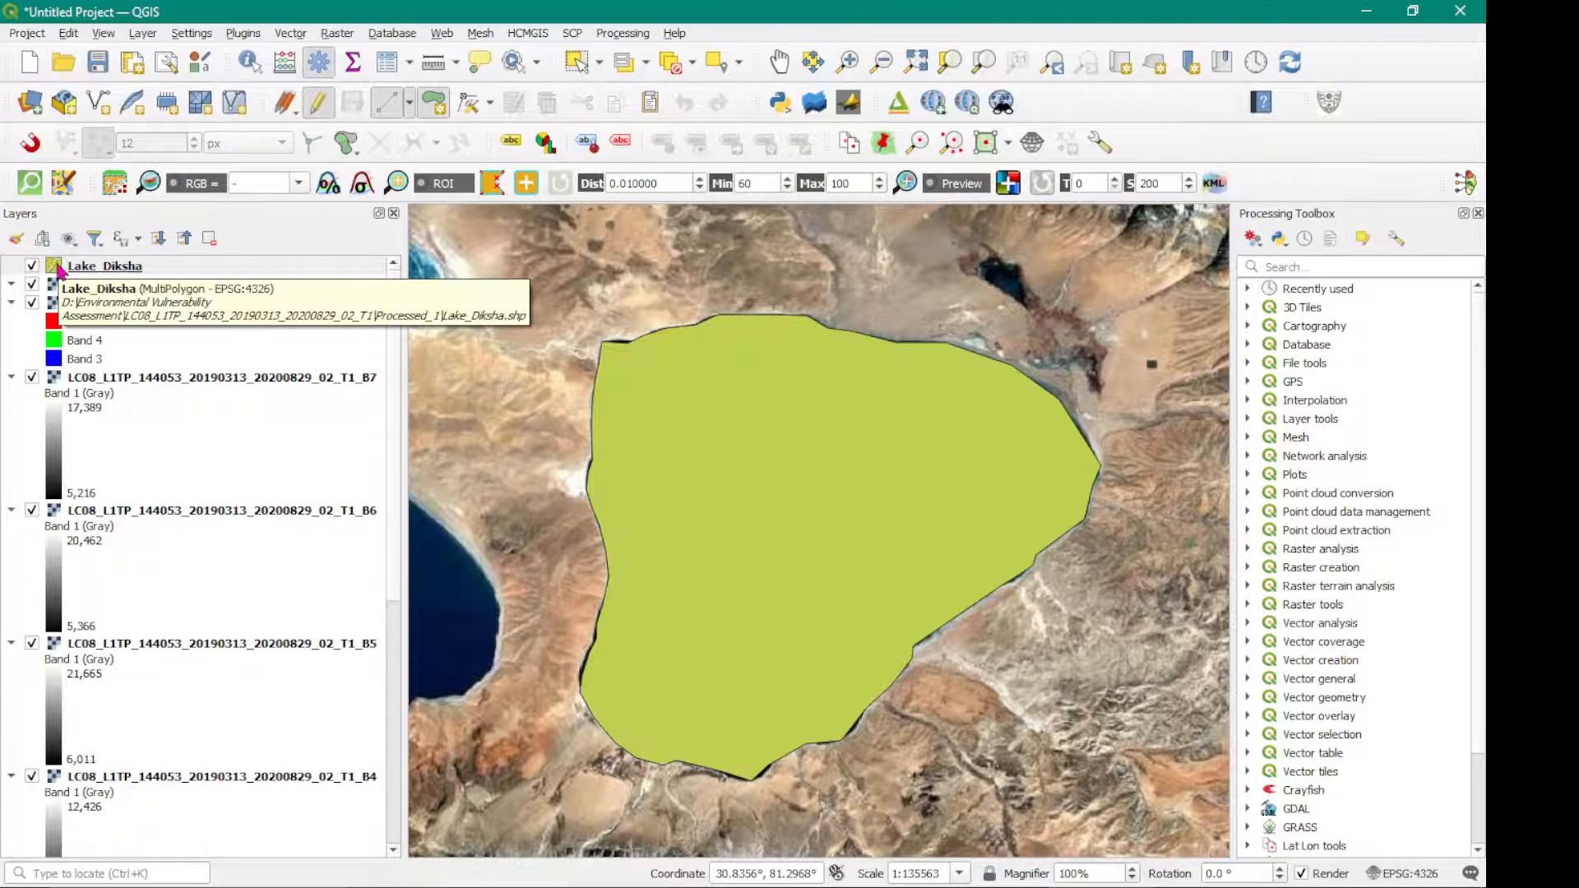
key("Right")
key("Right")
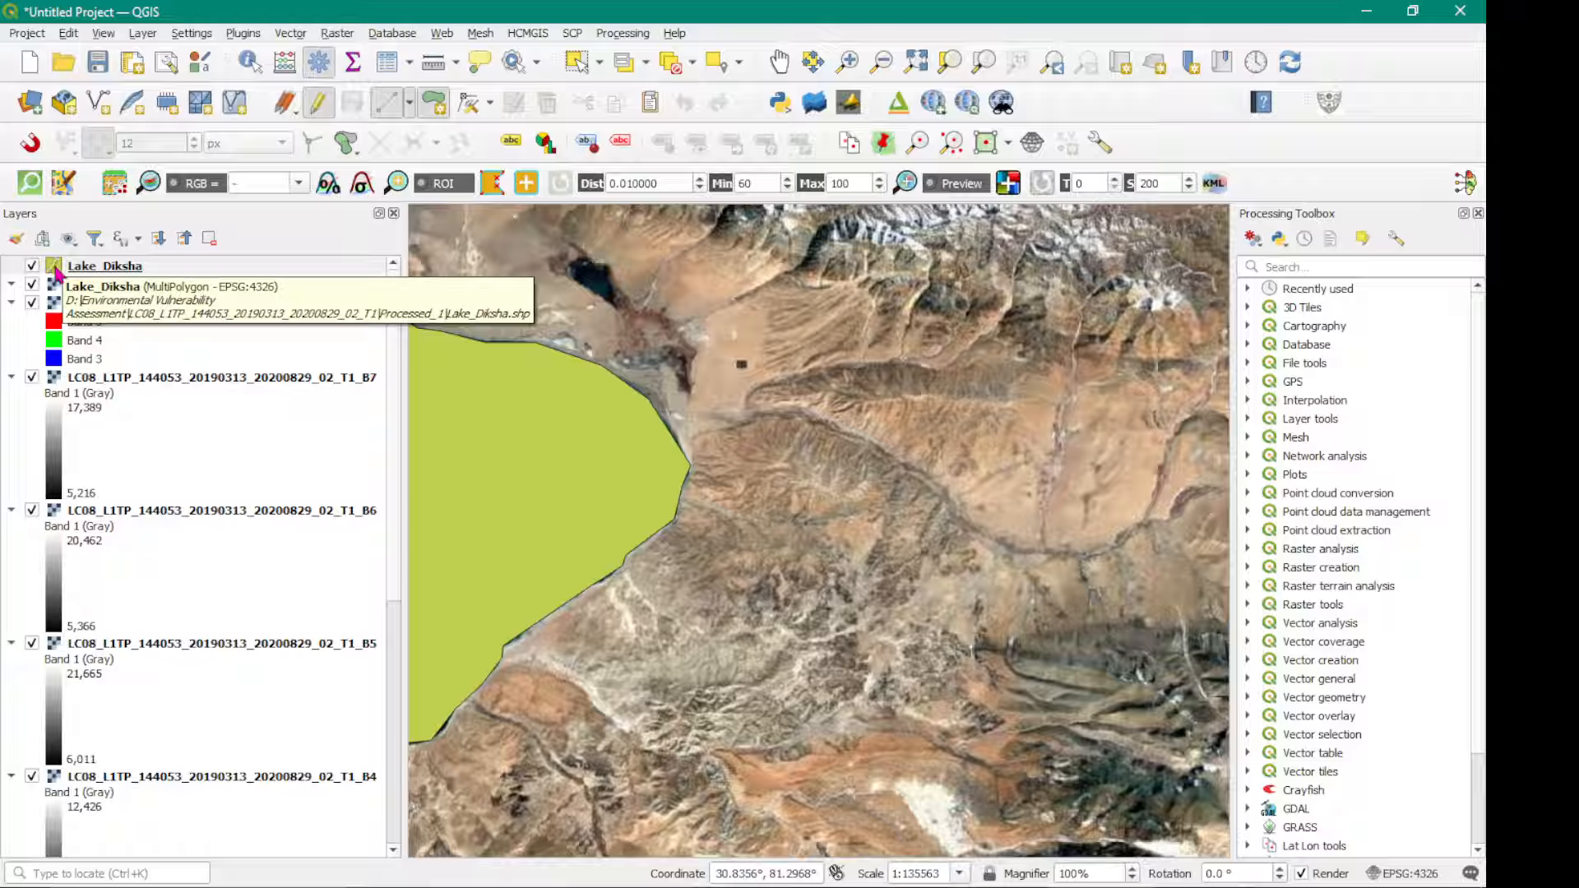
left_click(319, 104)
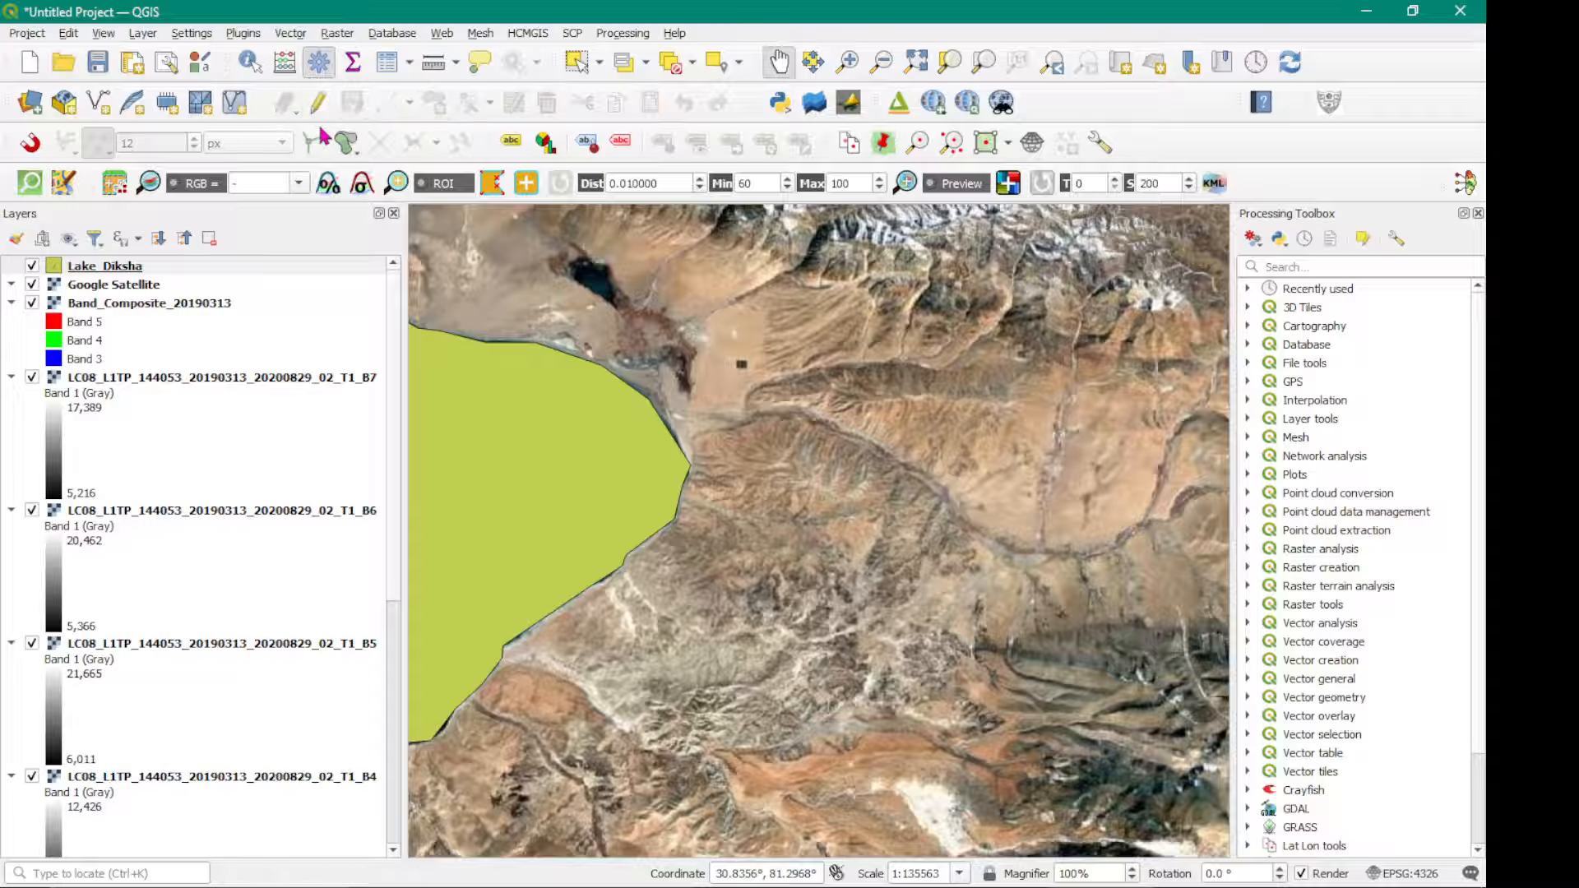
left_click(87, 268)
right_click(88, 269)
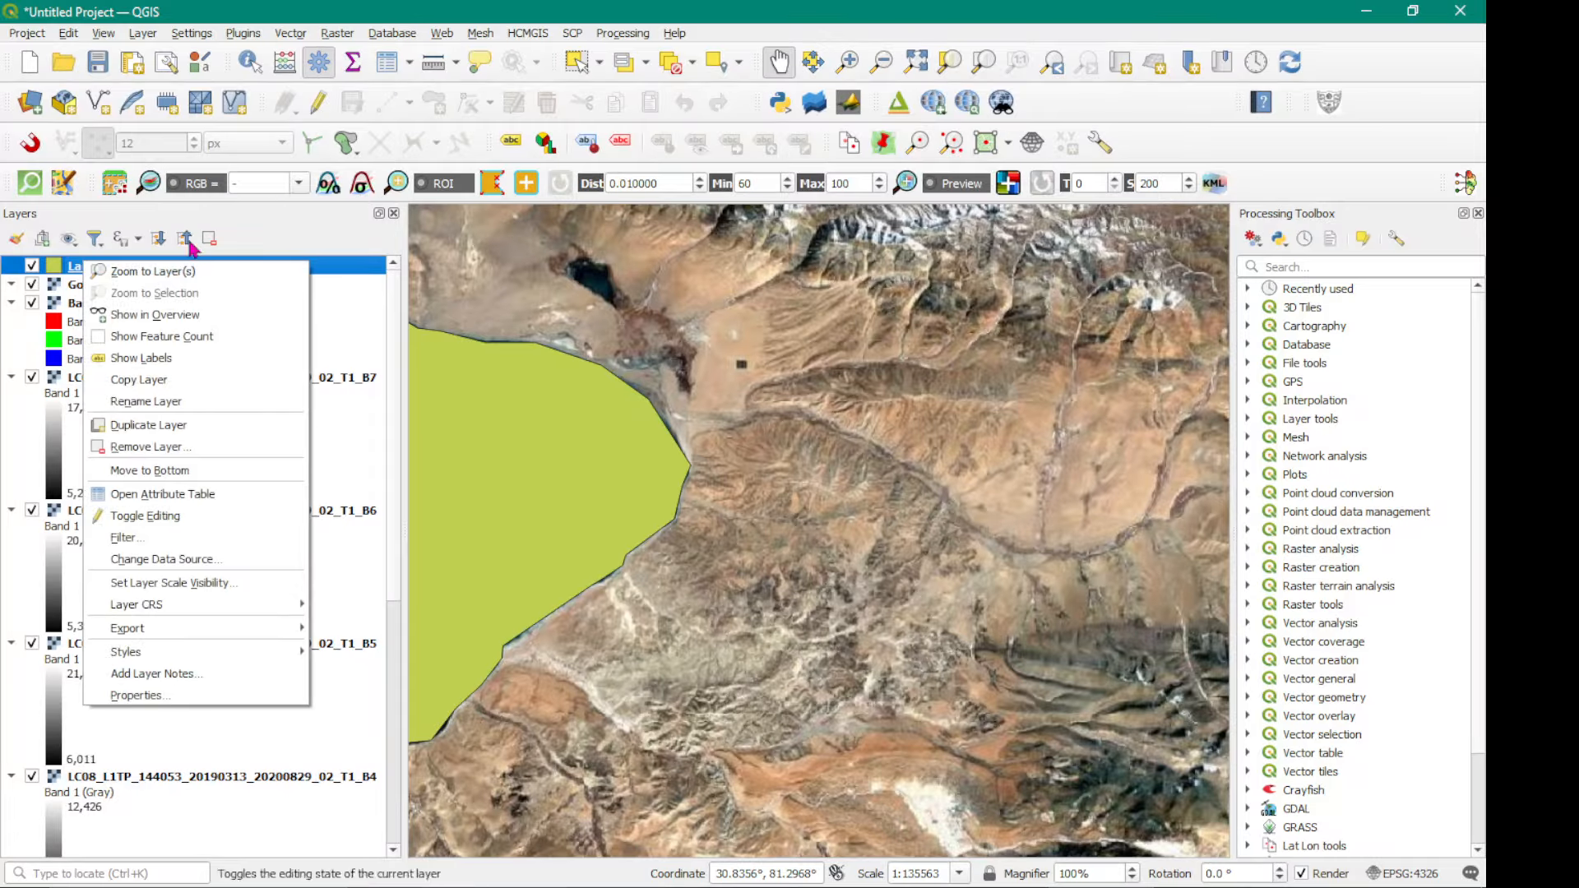
left_click(335, 227)
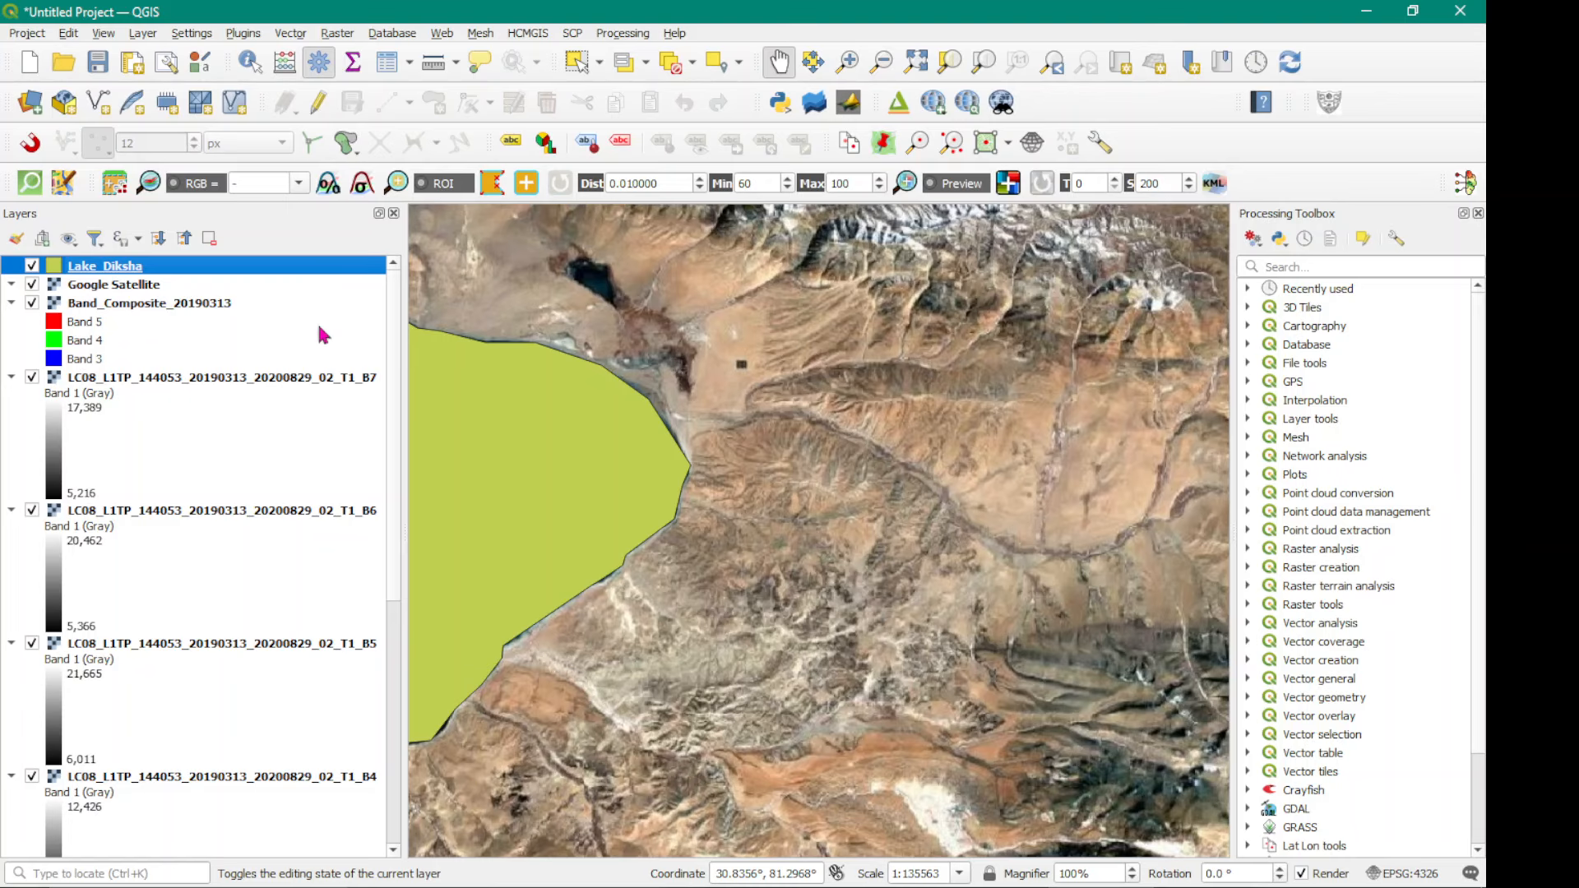
Bring the whole lake polygon into view on the map and open the Lake_Diksha layer's attribute table.
left_click_drag(819, 544, 1132, 559)
left_click_drag(797, 591, 949, 575)
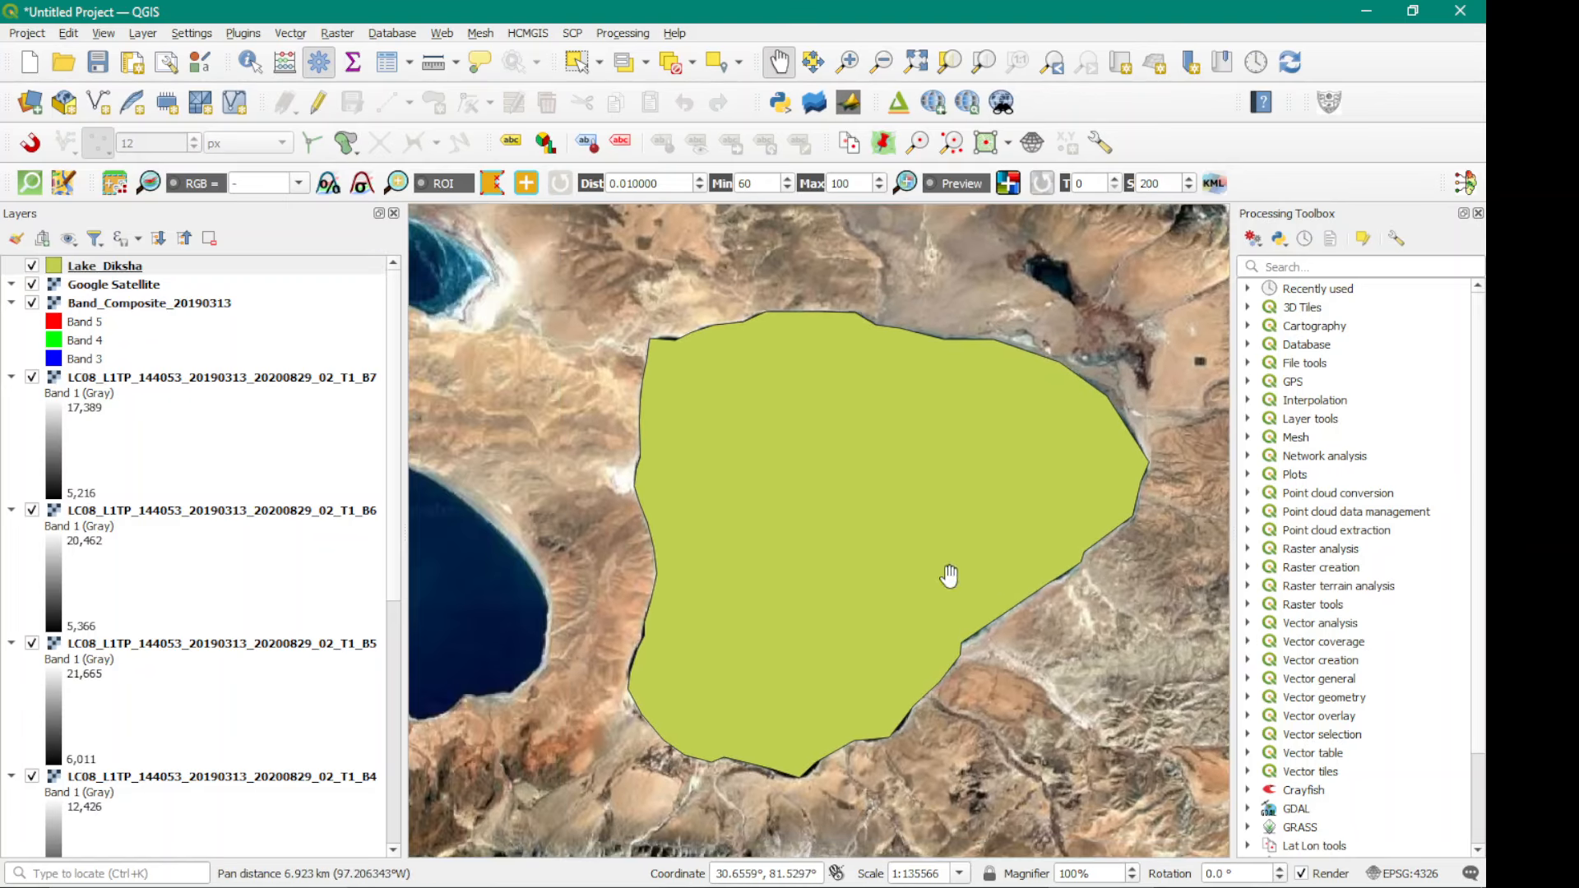
right_click(118, 269)
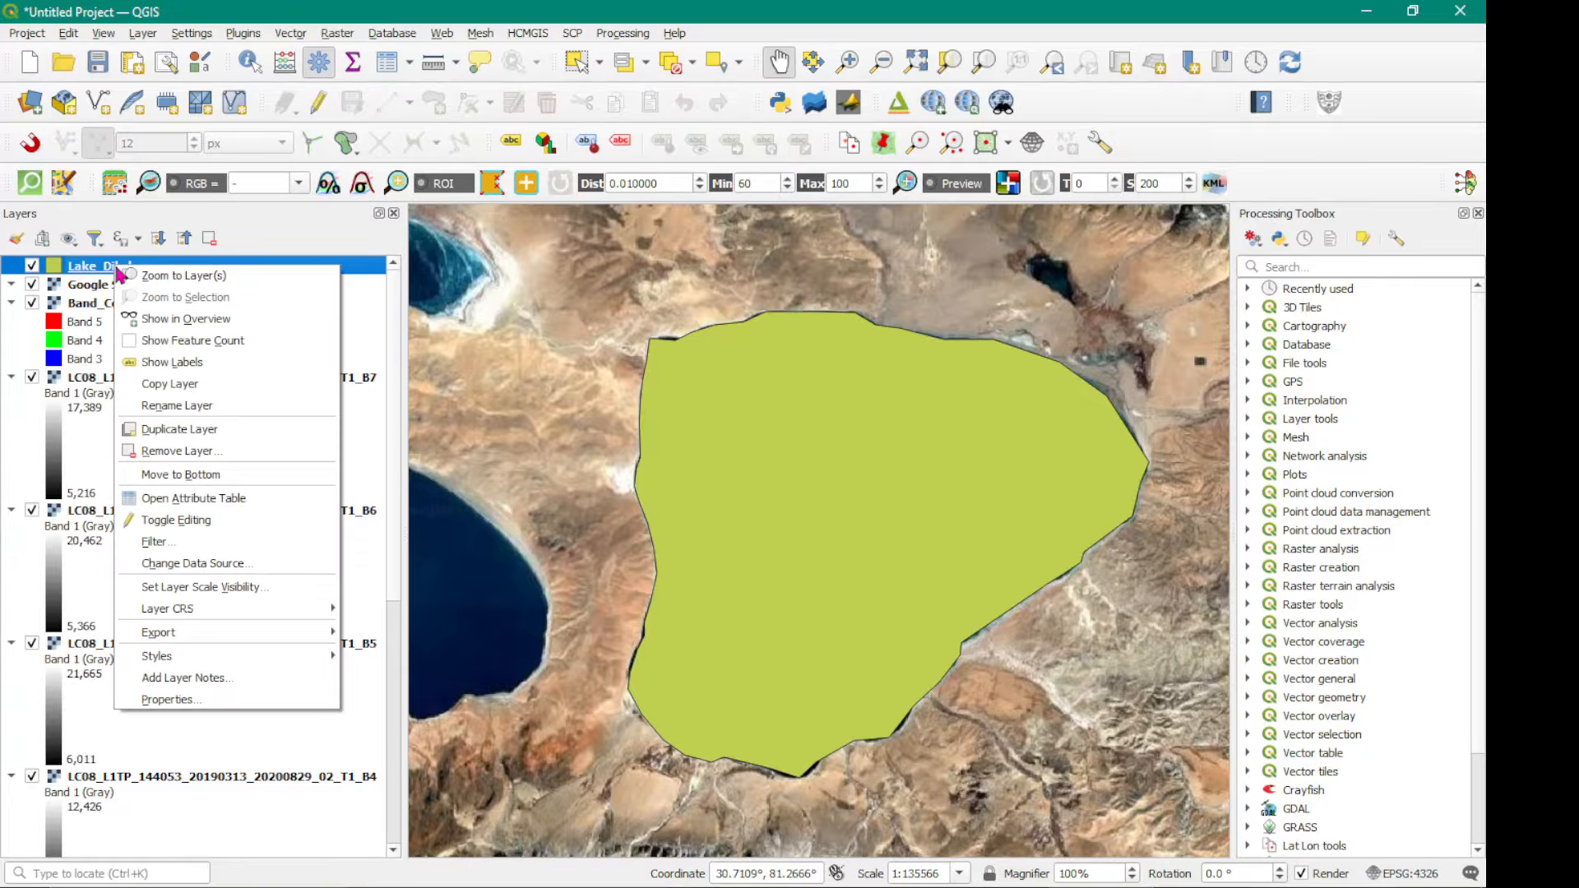
mouse_move(175, 640)
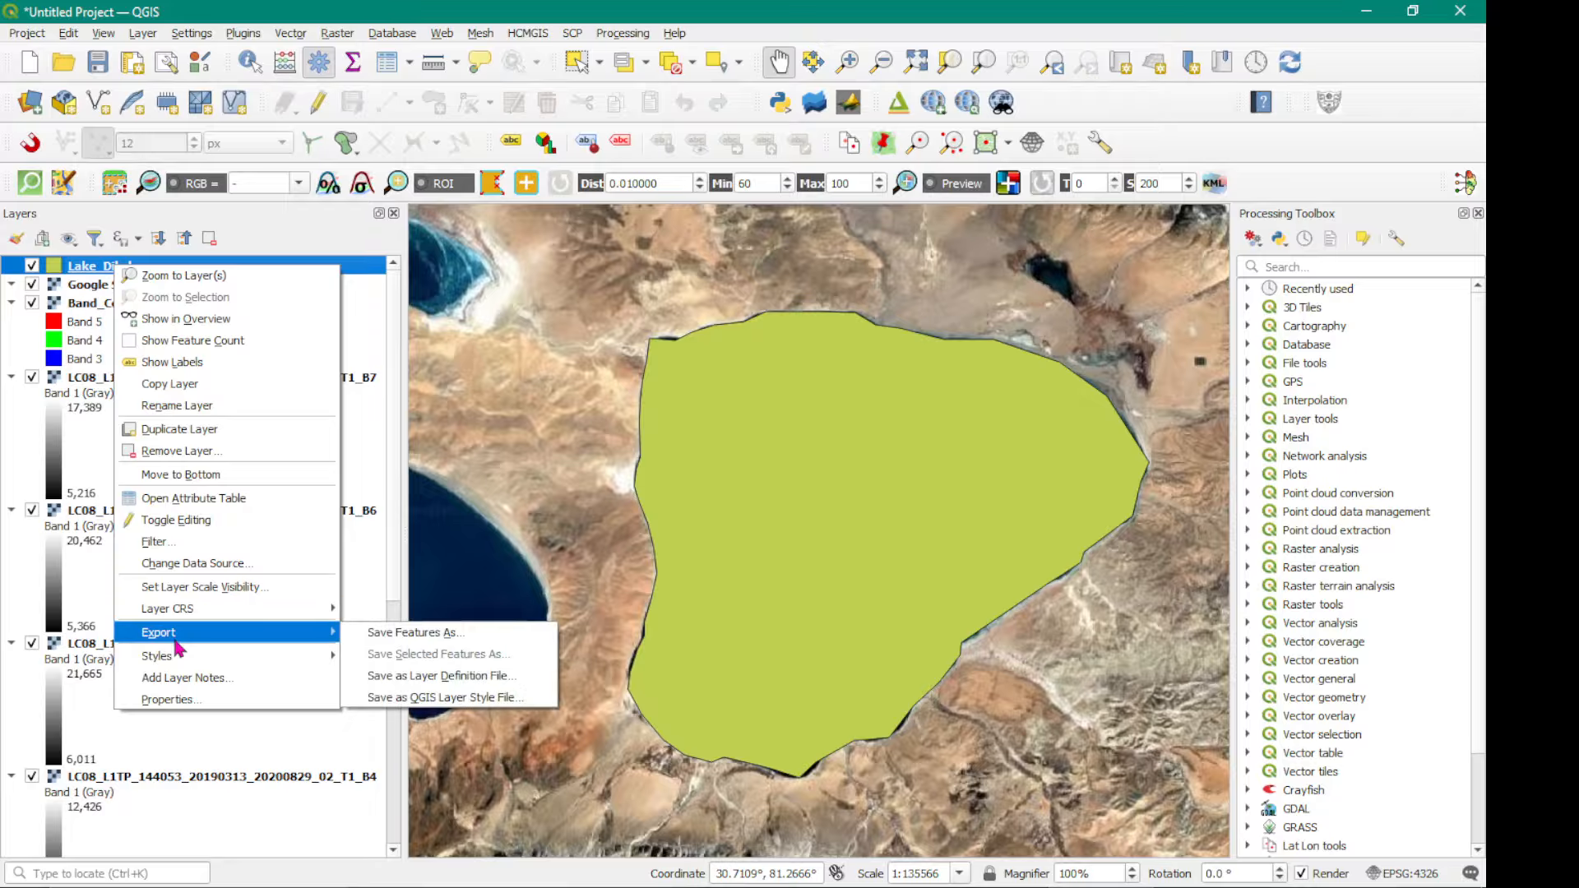
left_click(199, 500)
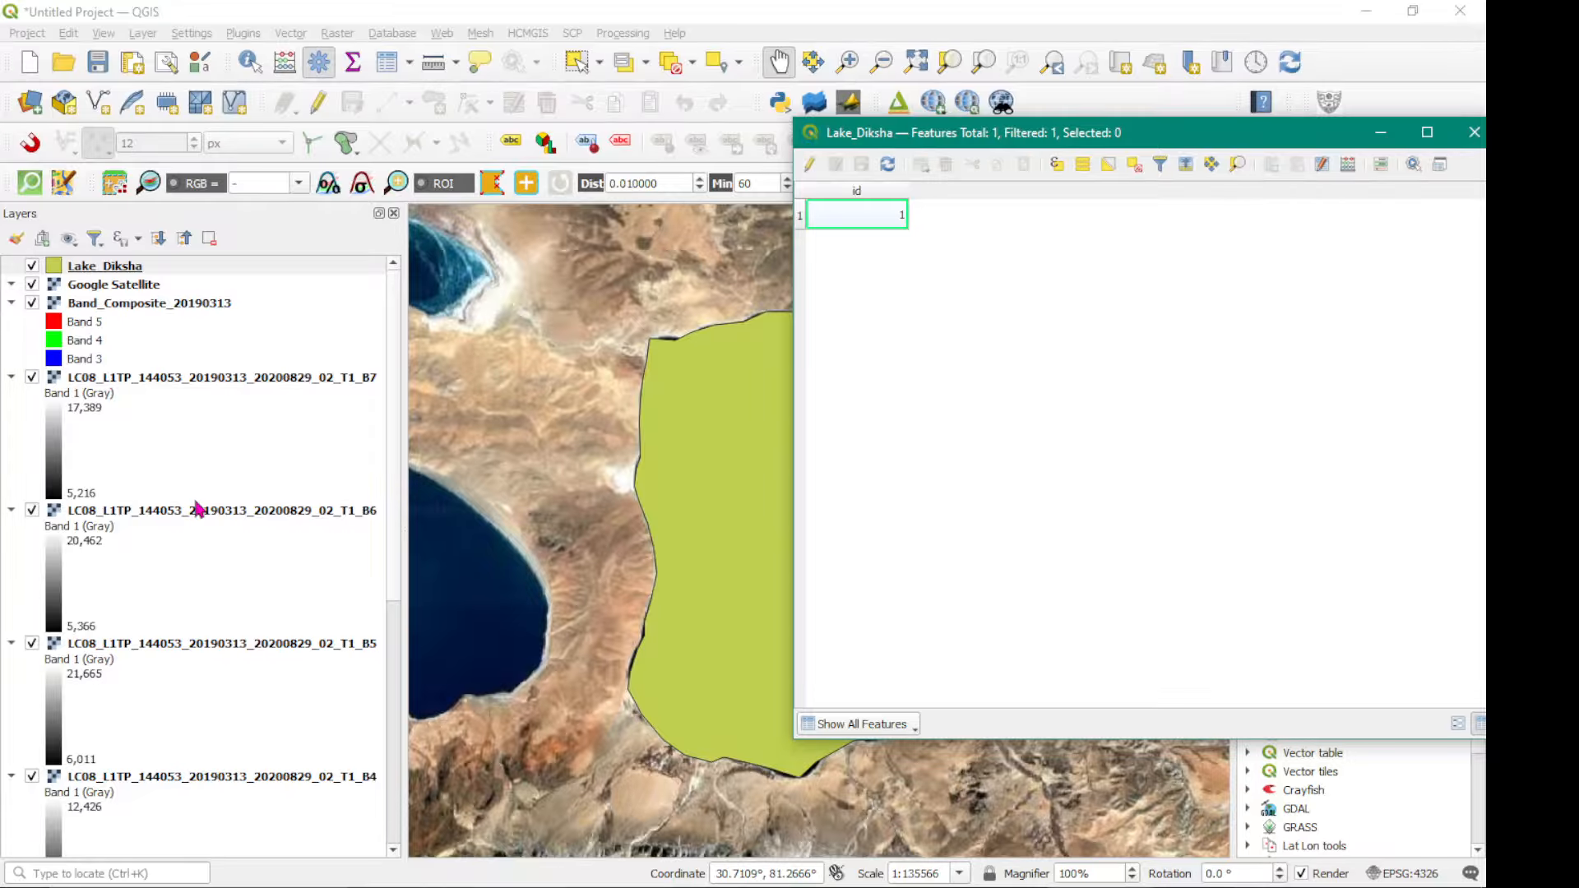
key("alt+Tab")
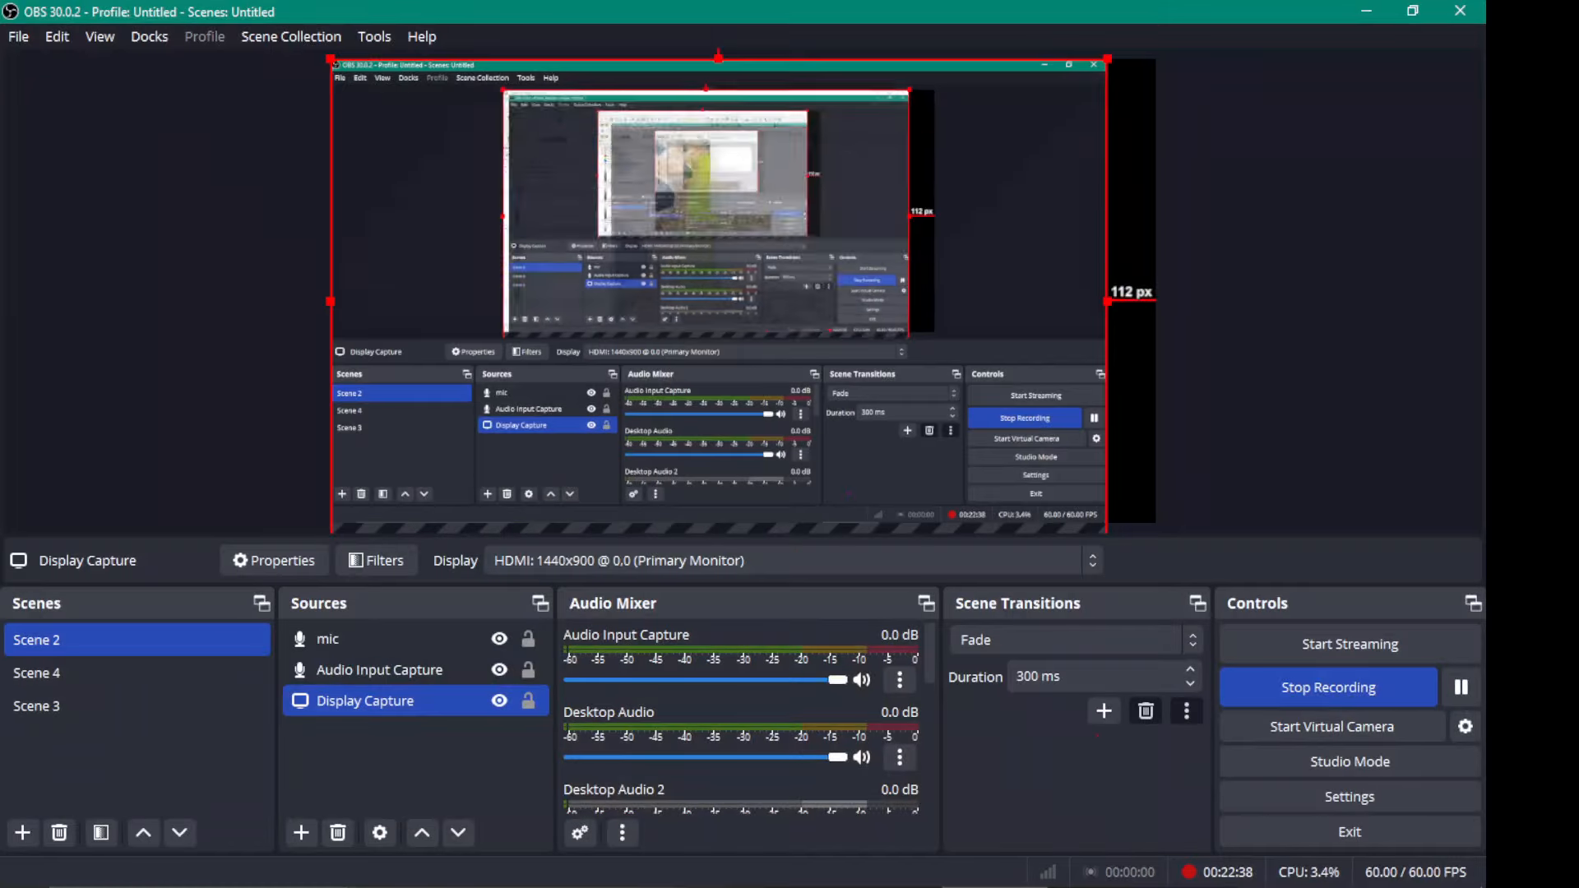
left_click(1462, 688)
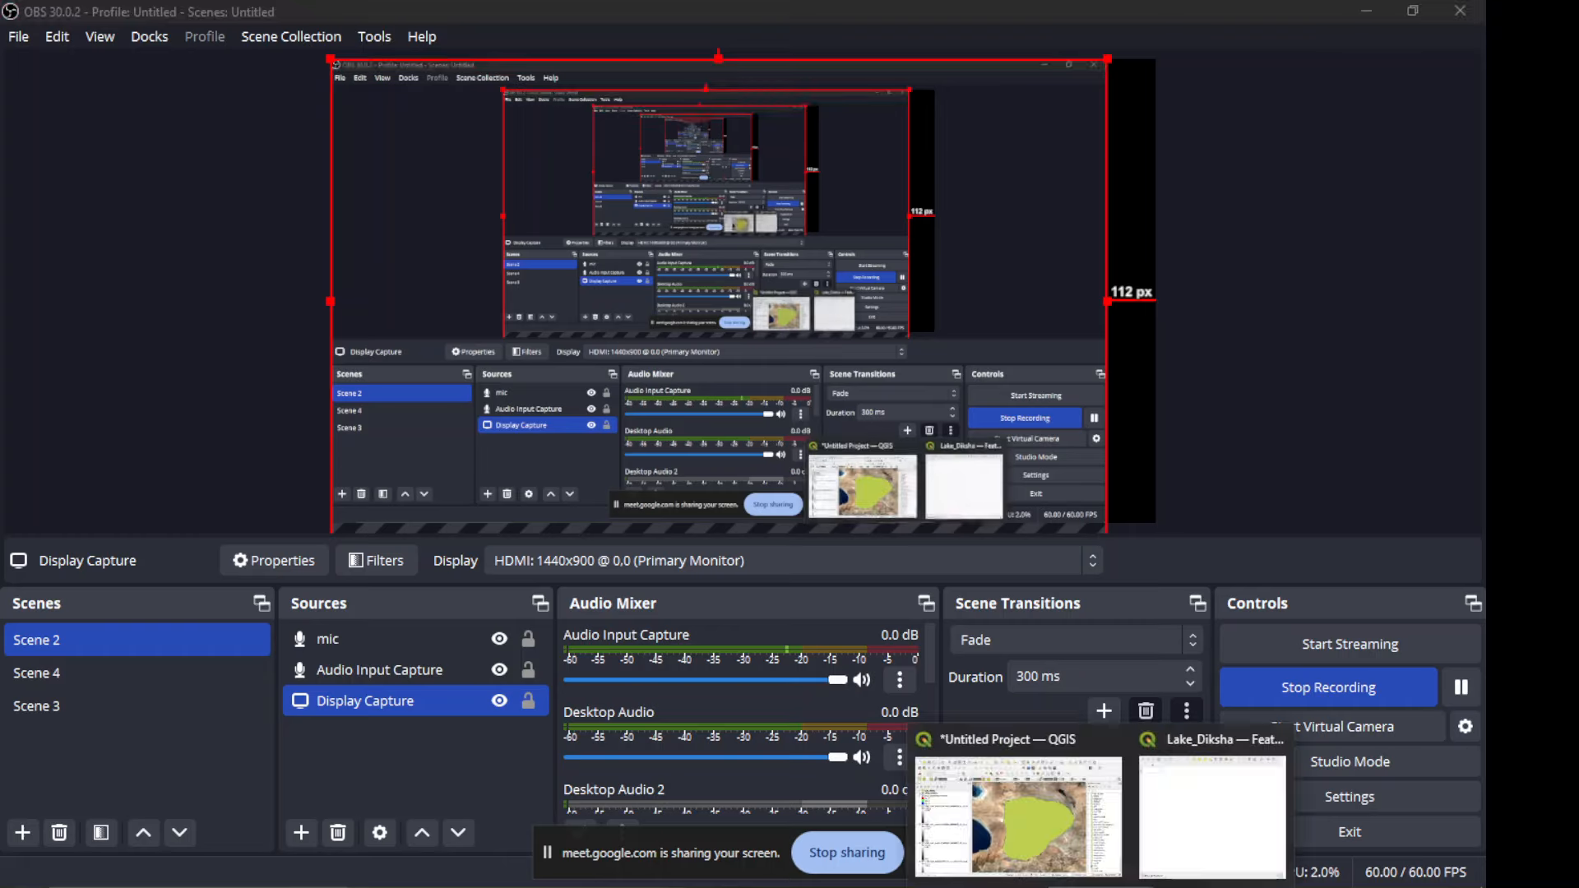
left_click(1011, 813)
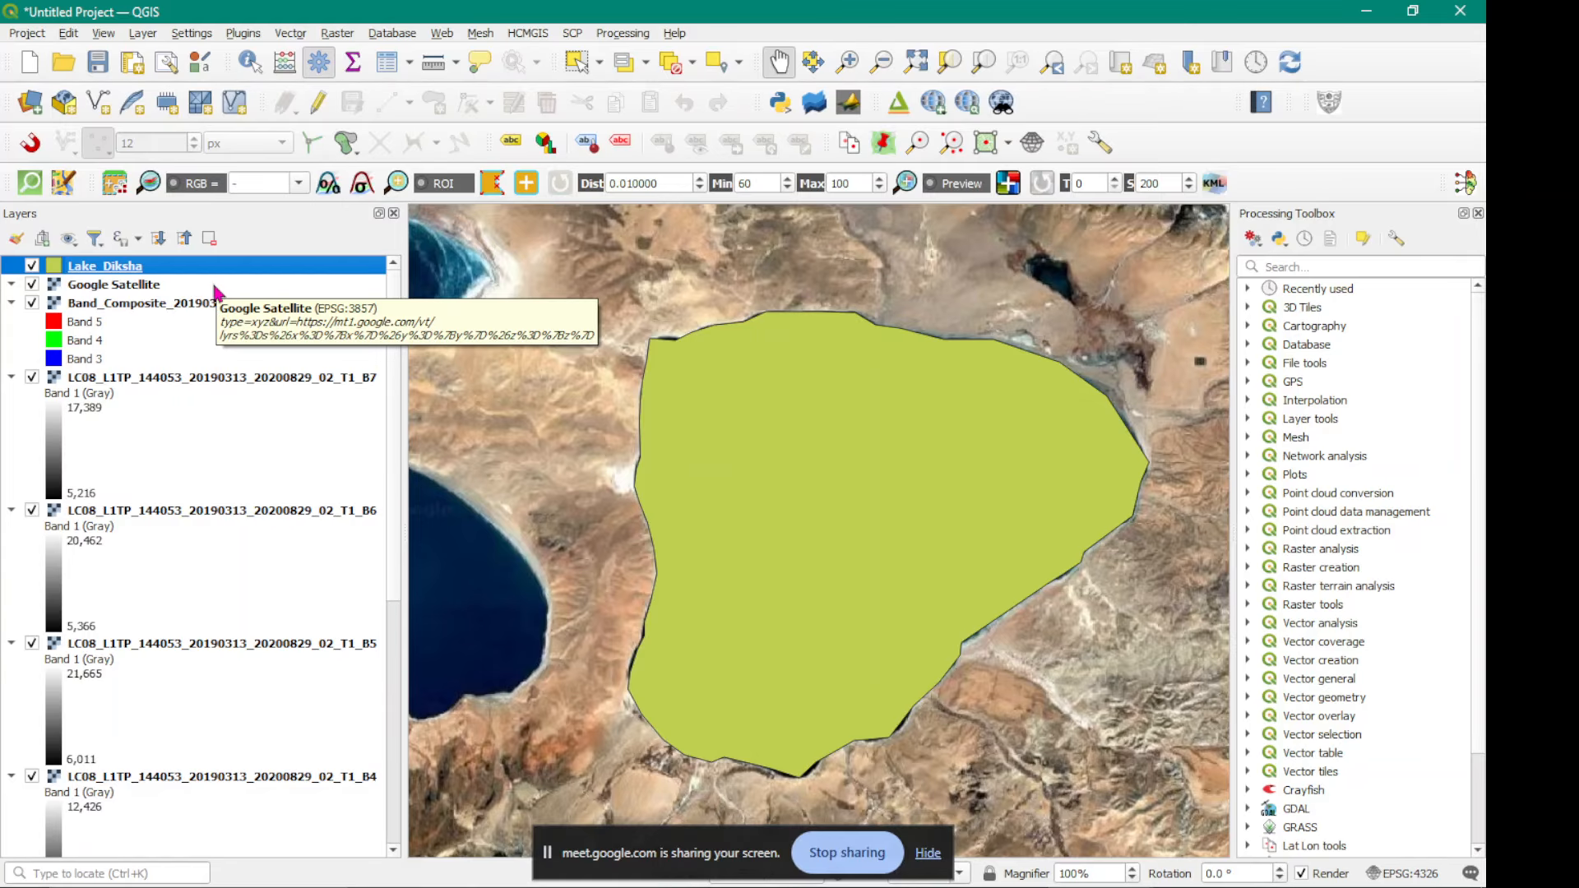
Reopen the Lake_Diksha attribute table from the layer list and place its window over the middle of the map.
left_click(139, 282)
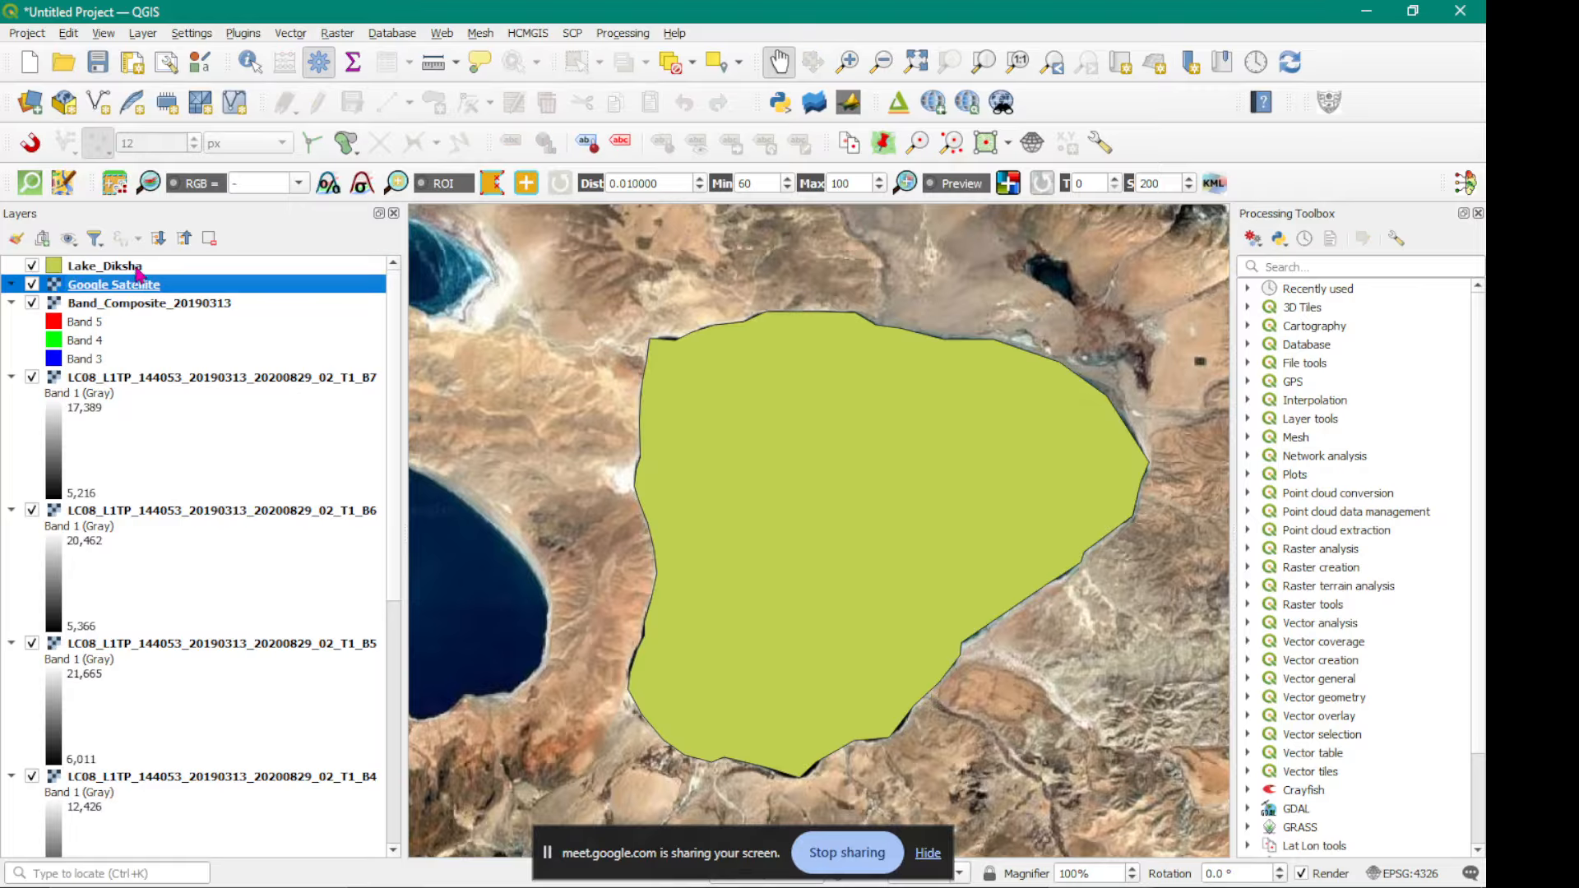
left_click(136, 269)
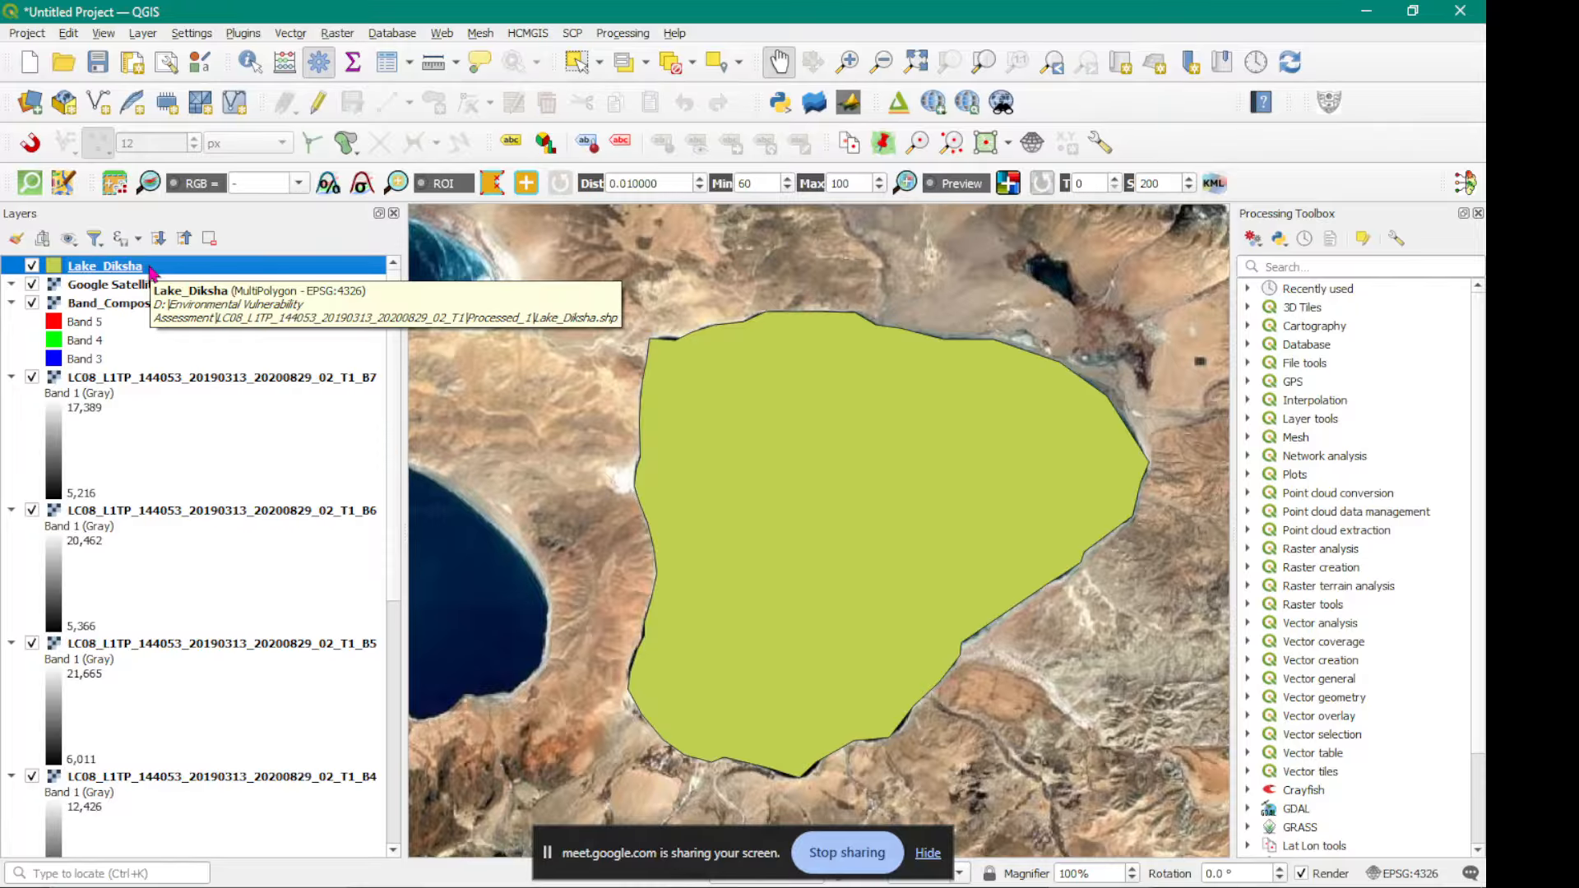
right_click(152, 272)
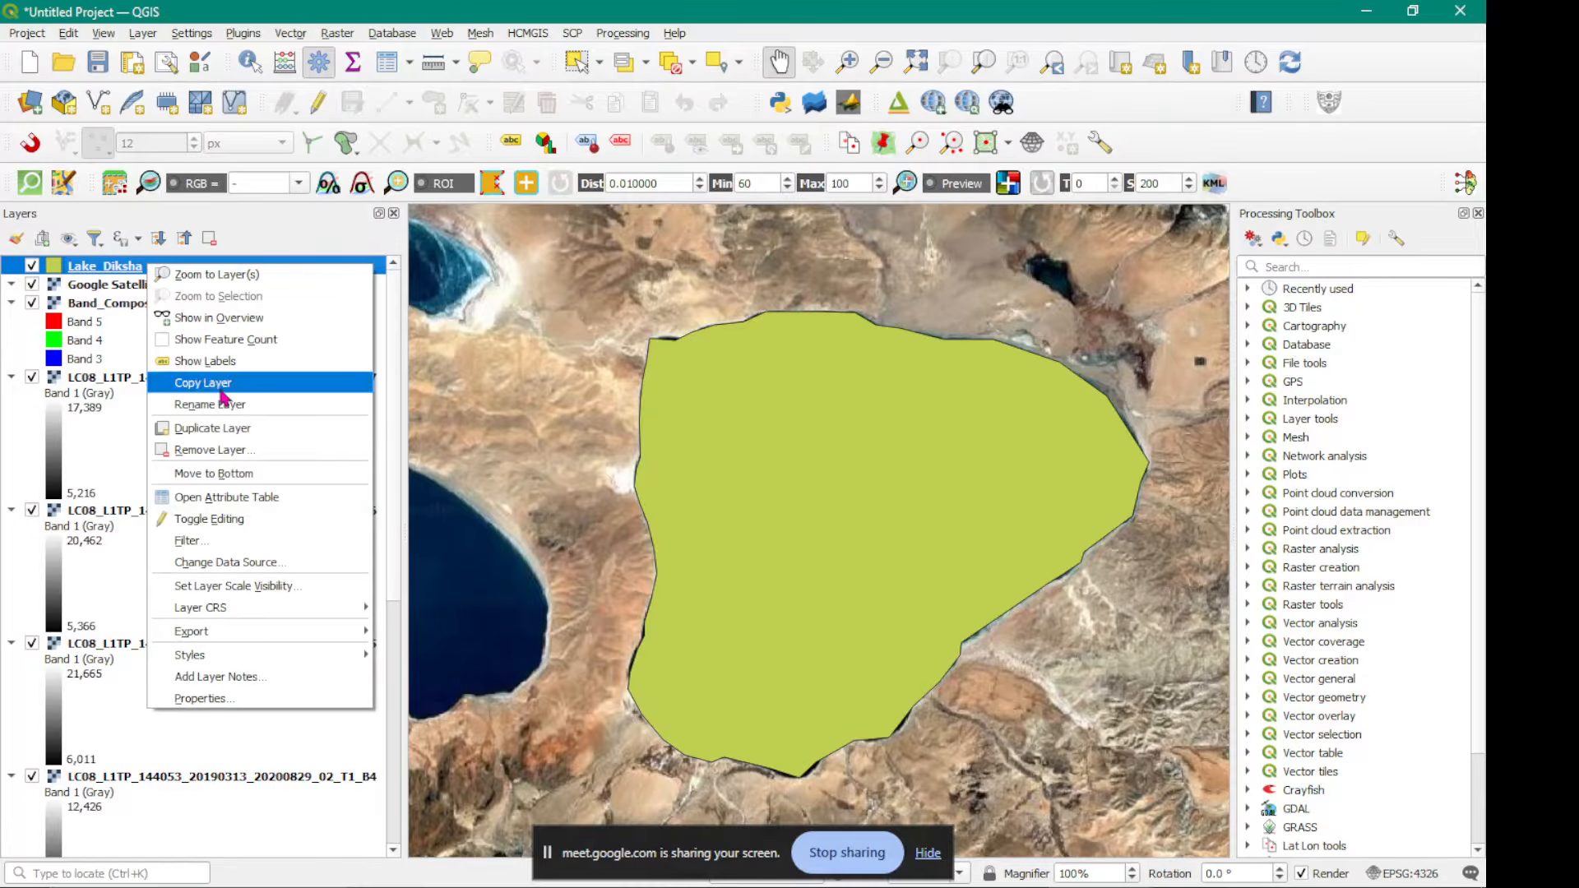
left_click(237, 504)
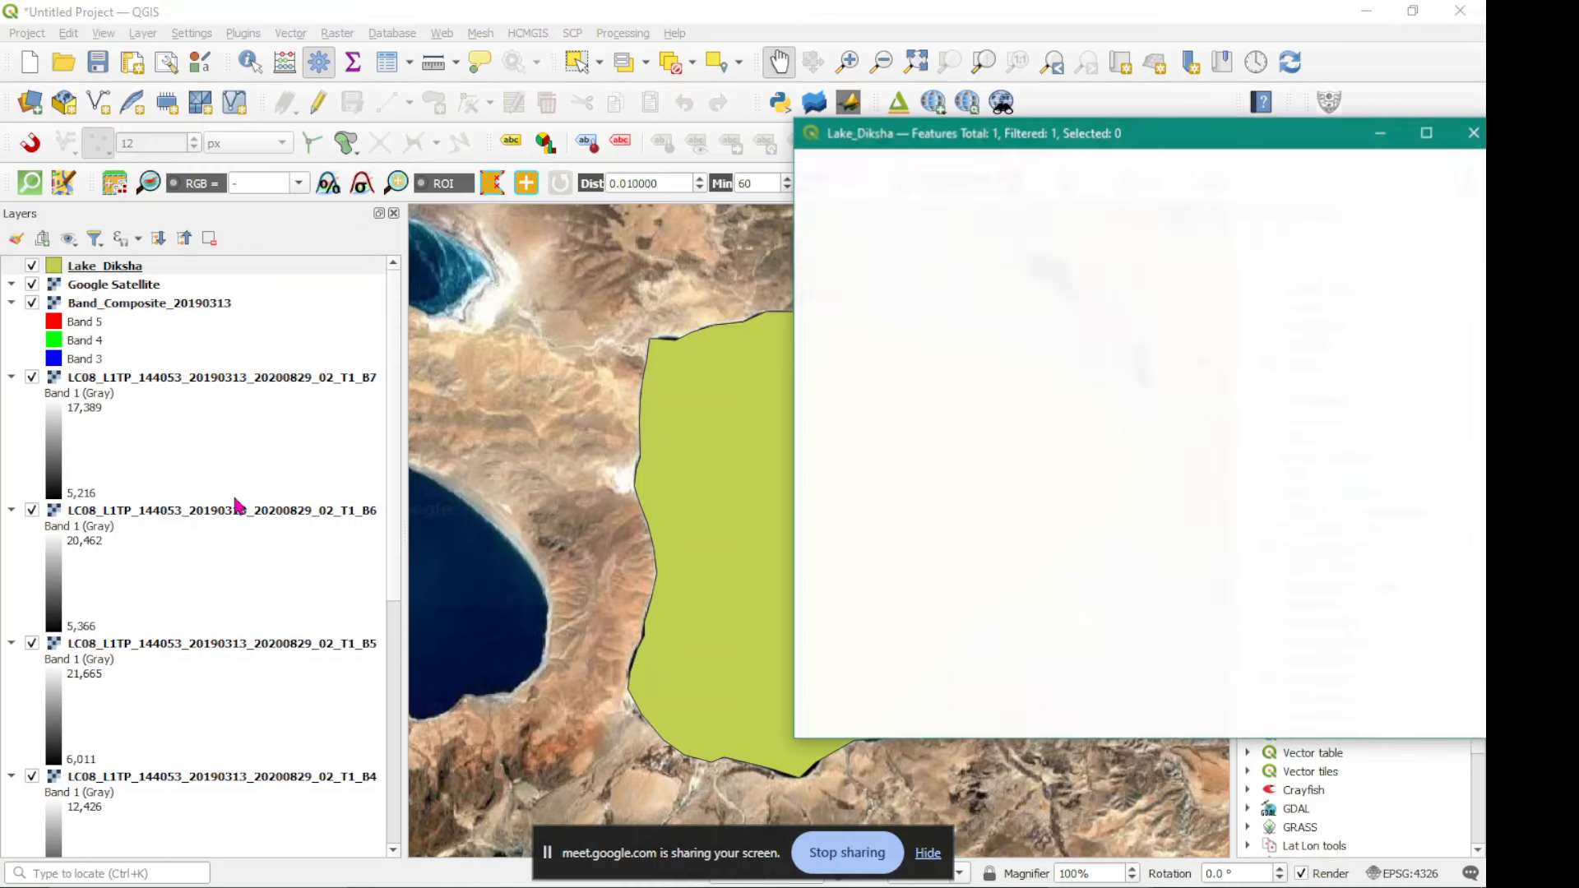
left_click_drag(1178, 138, 840, 147)
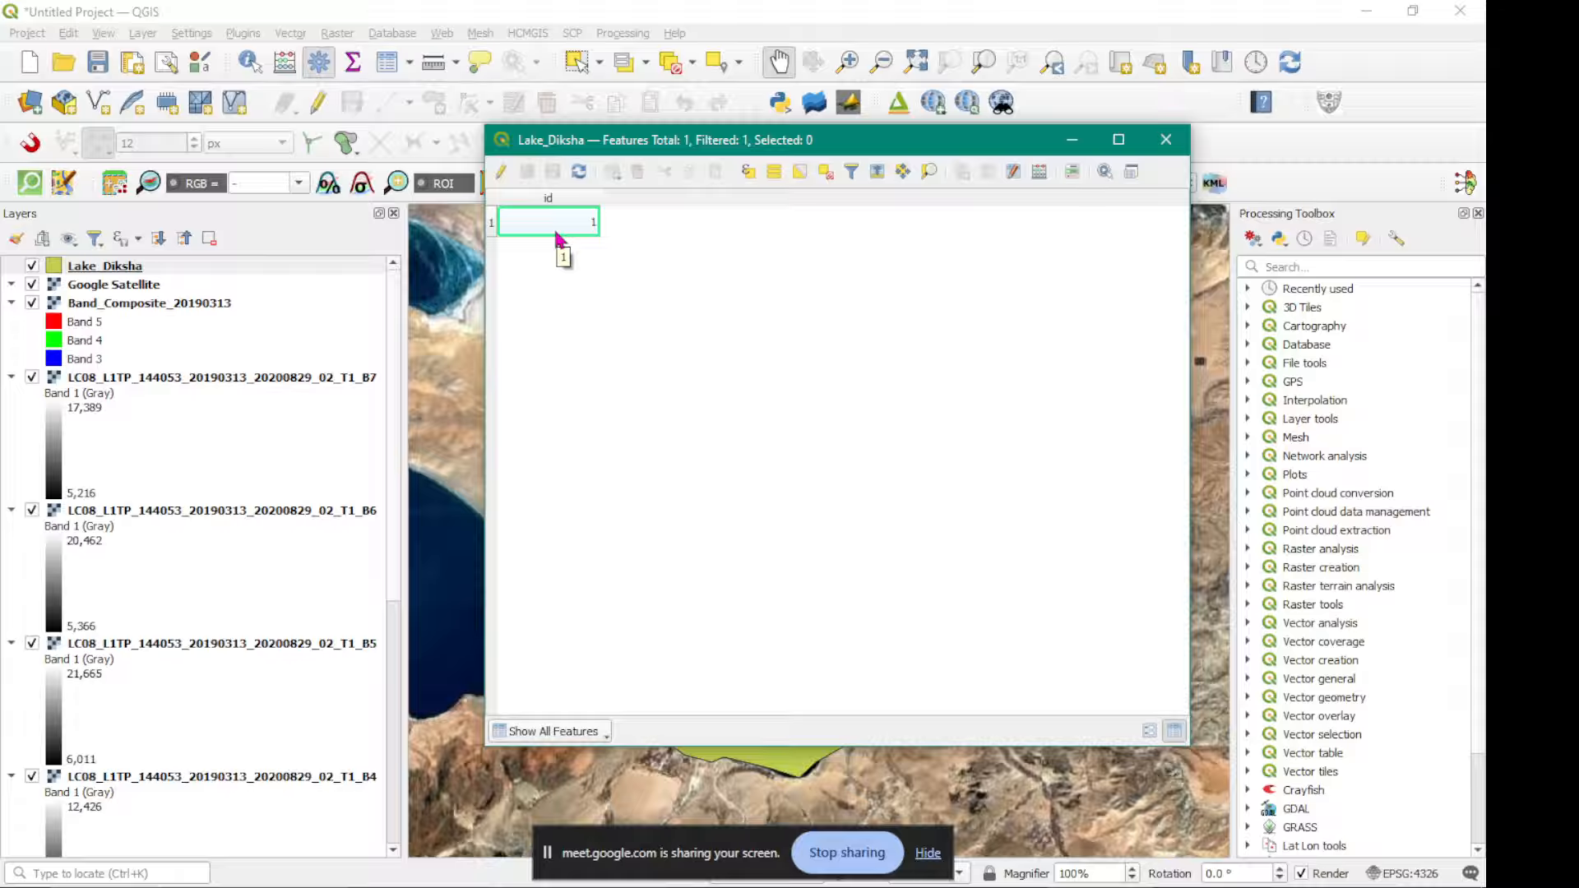
Compare the form view and the table view of the Lake_Diksha attributes, ending in table view.
left_click(1149, 730)
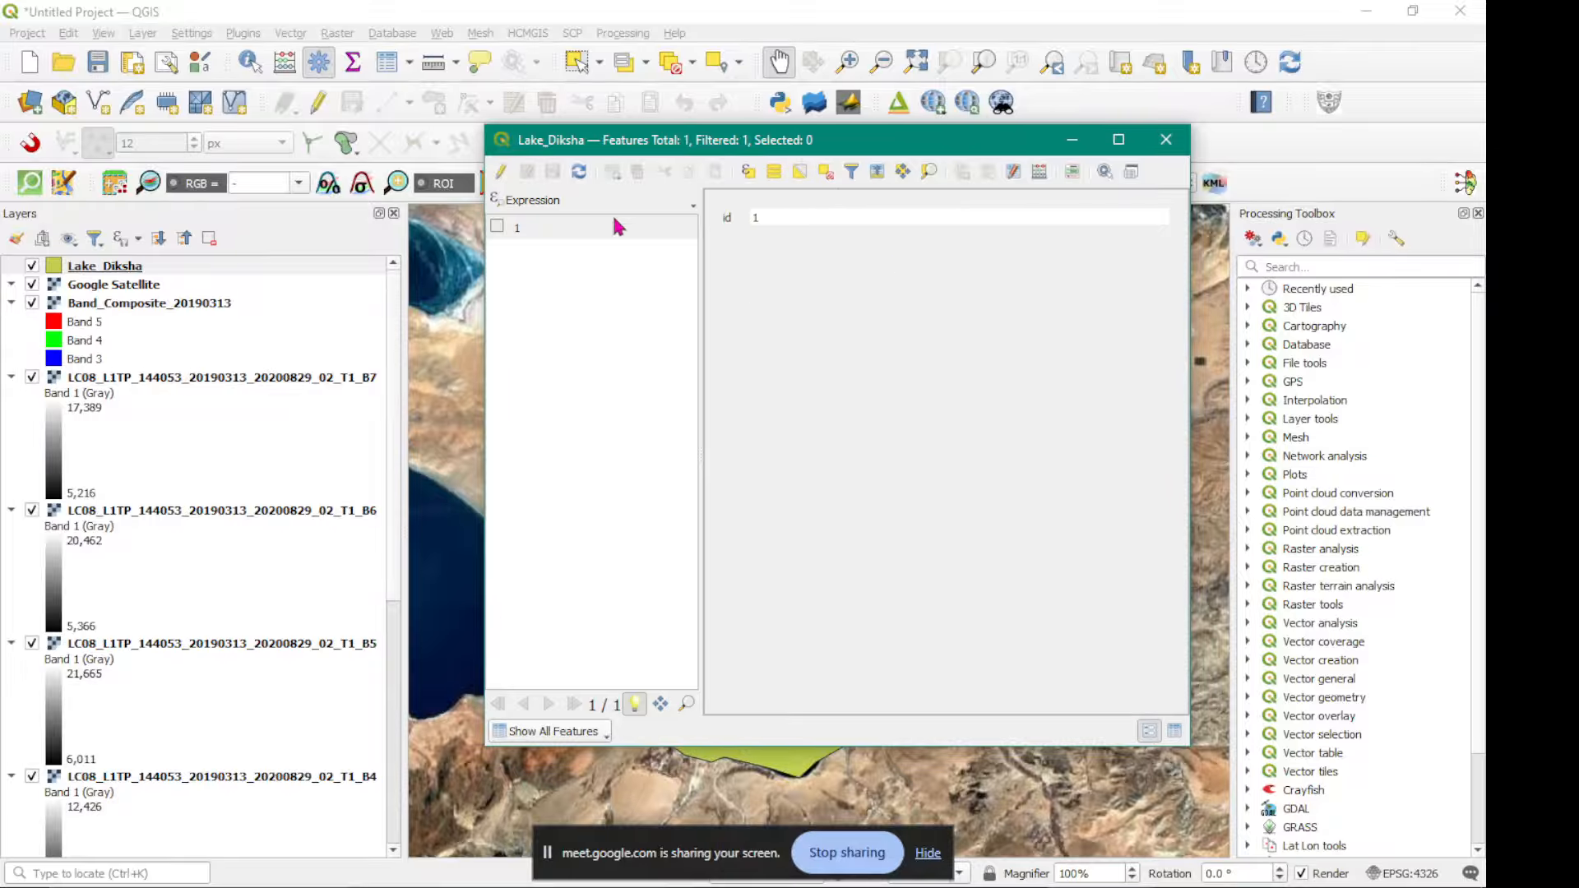
left_click(1175, 731)
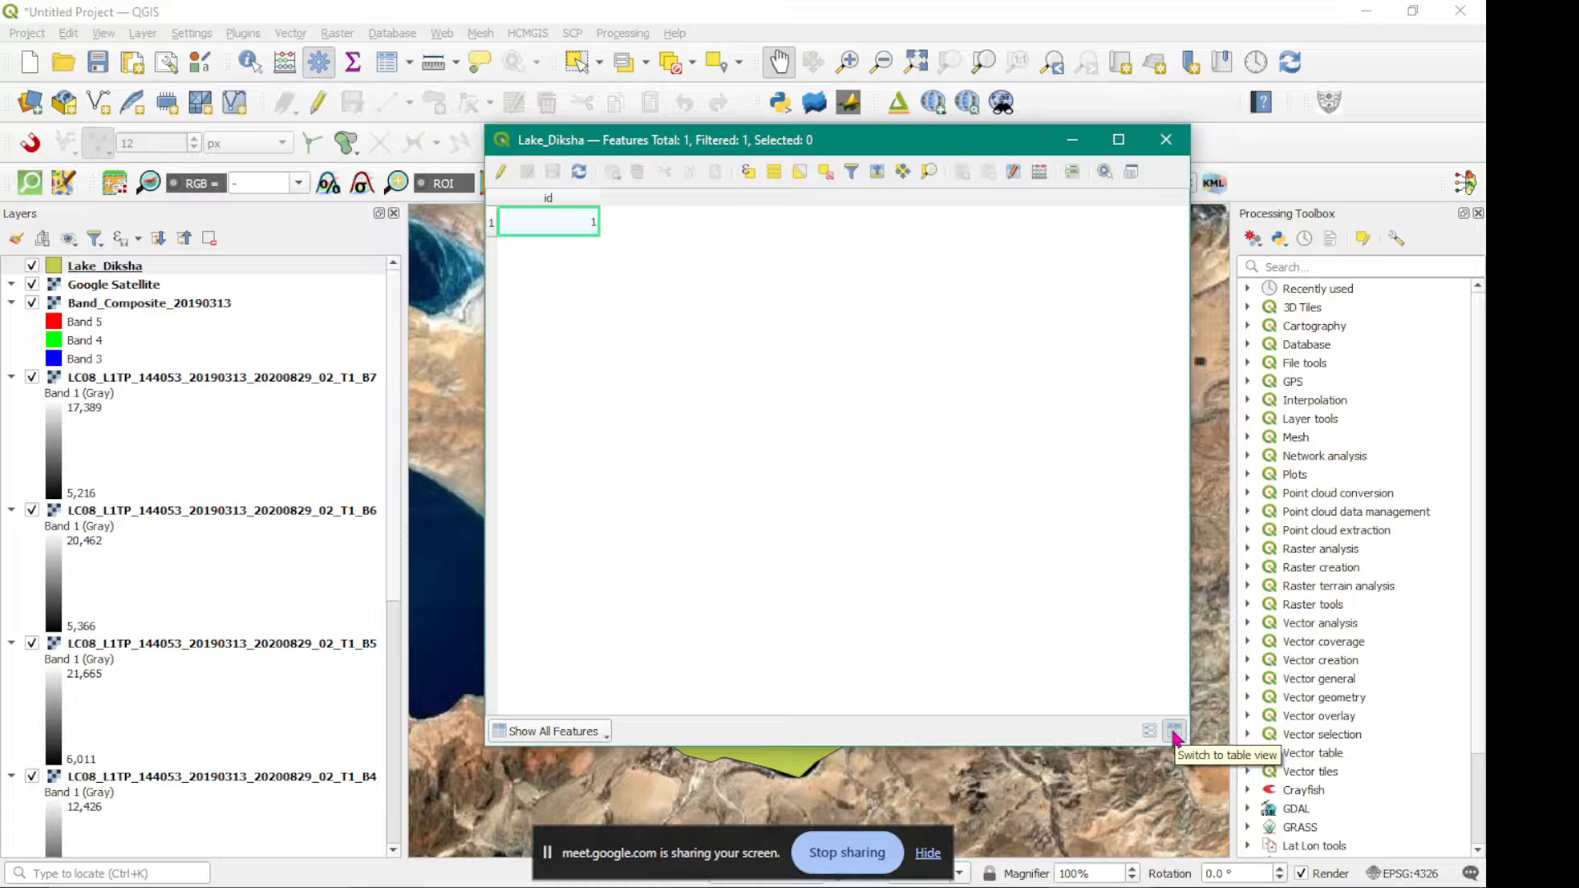
left_click(1149, 732)
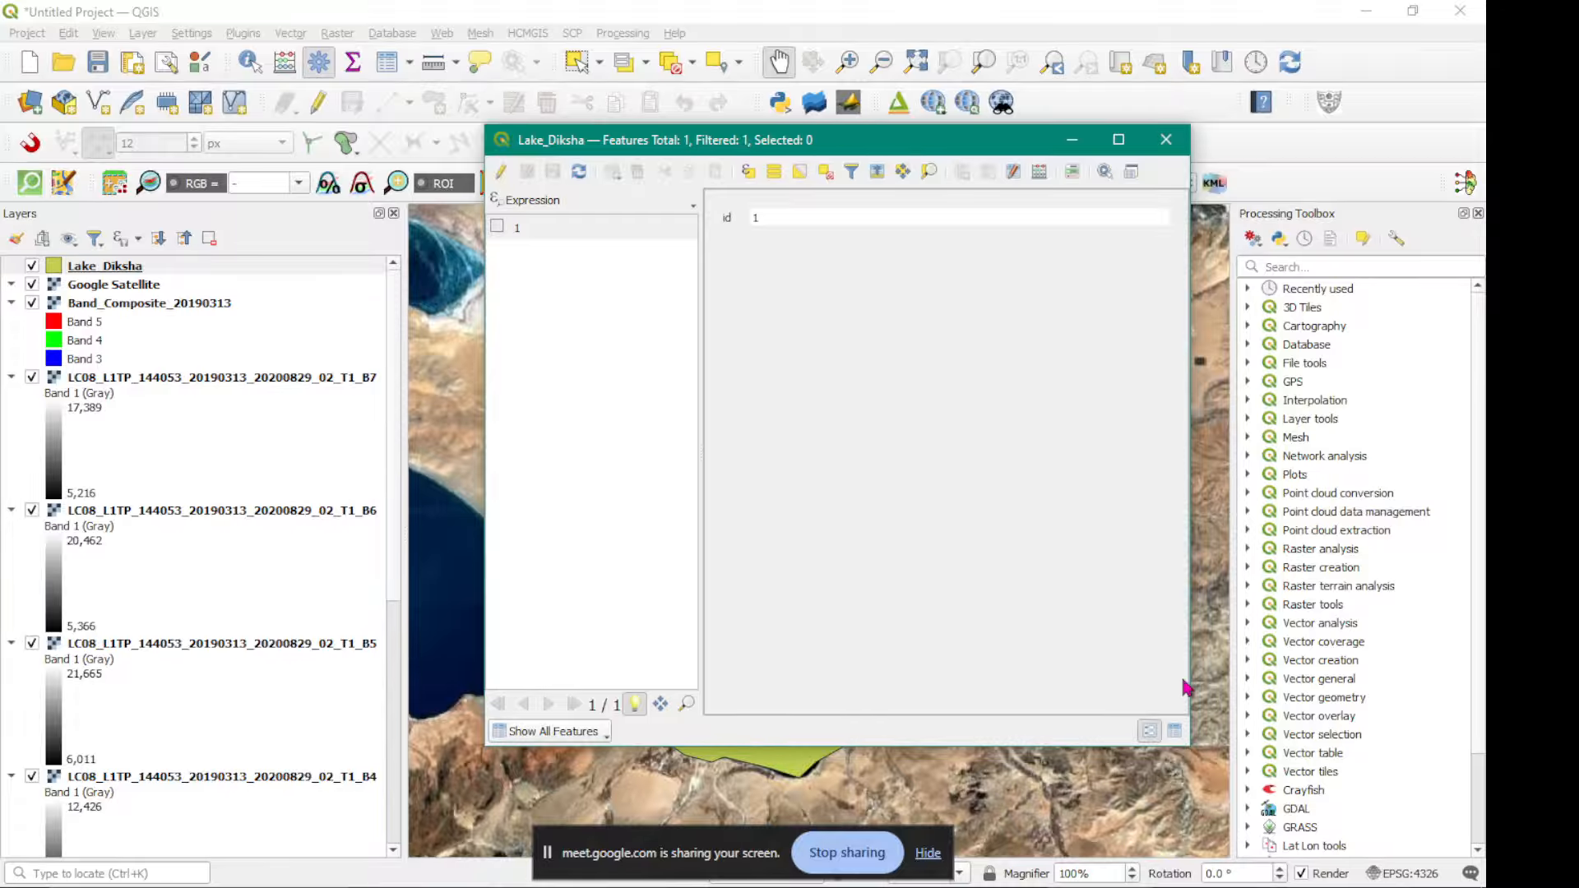
left_click(1175, 731)
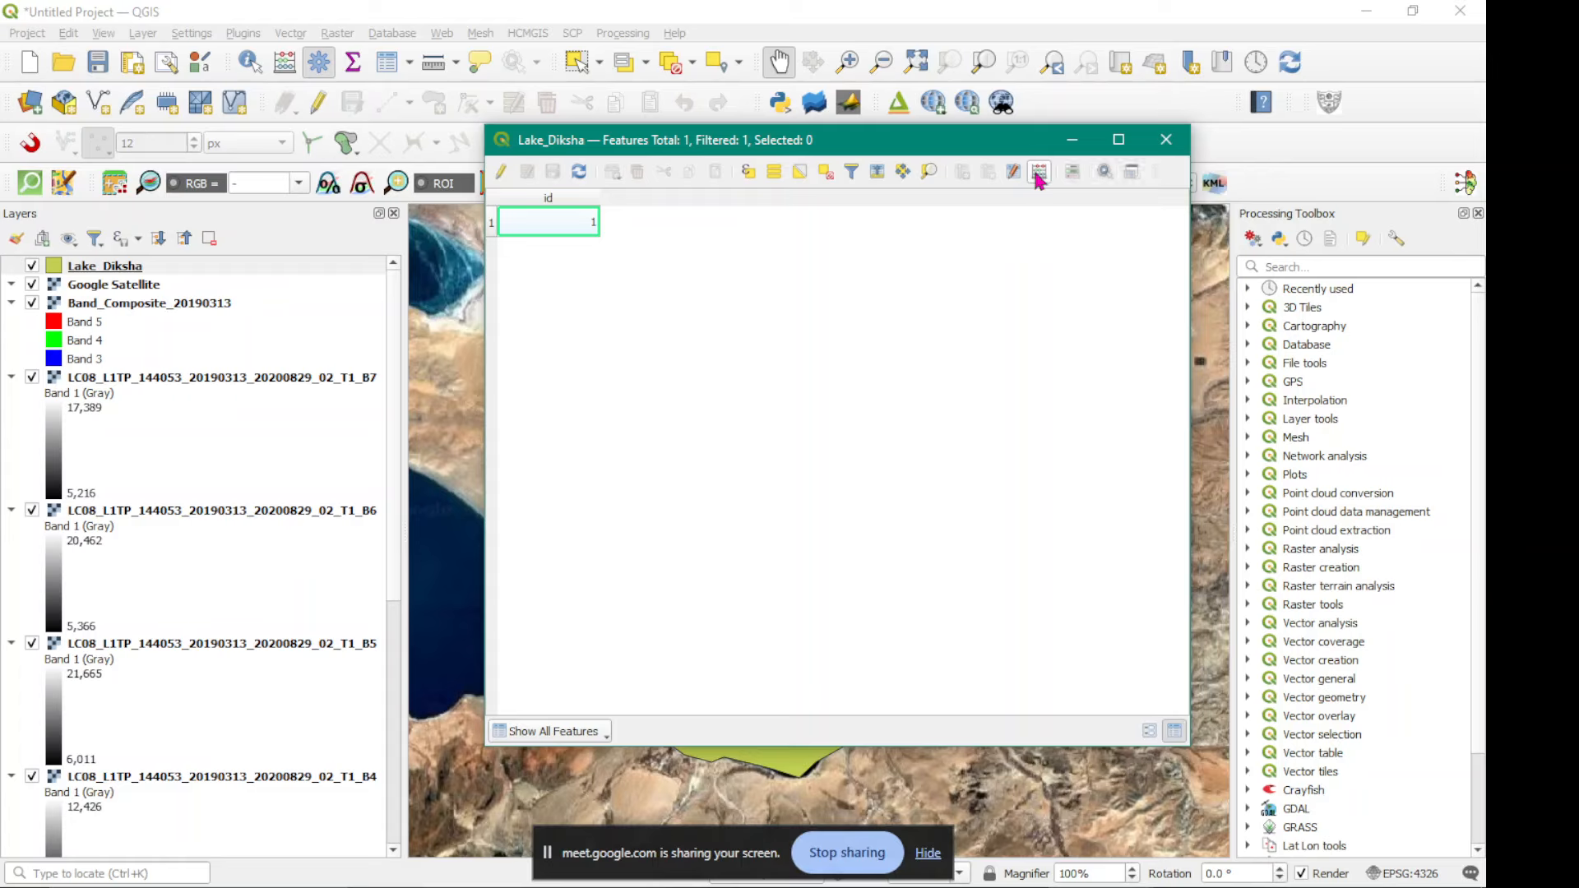
Set up a new field in the Field Calculator named Area_m2 with the type Decimal number (real).
left_click(1040, 174)
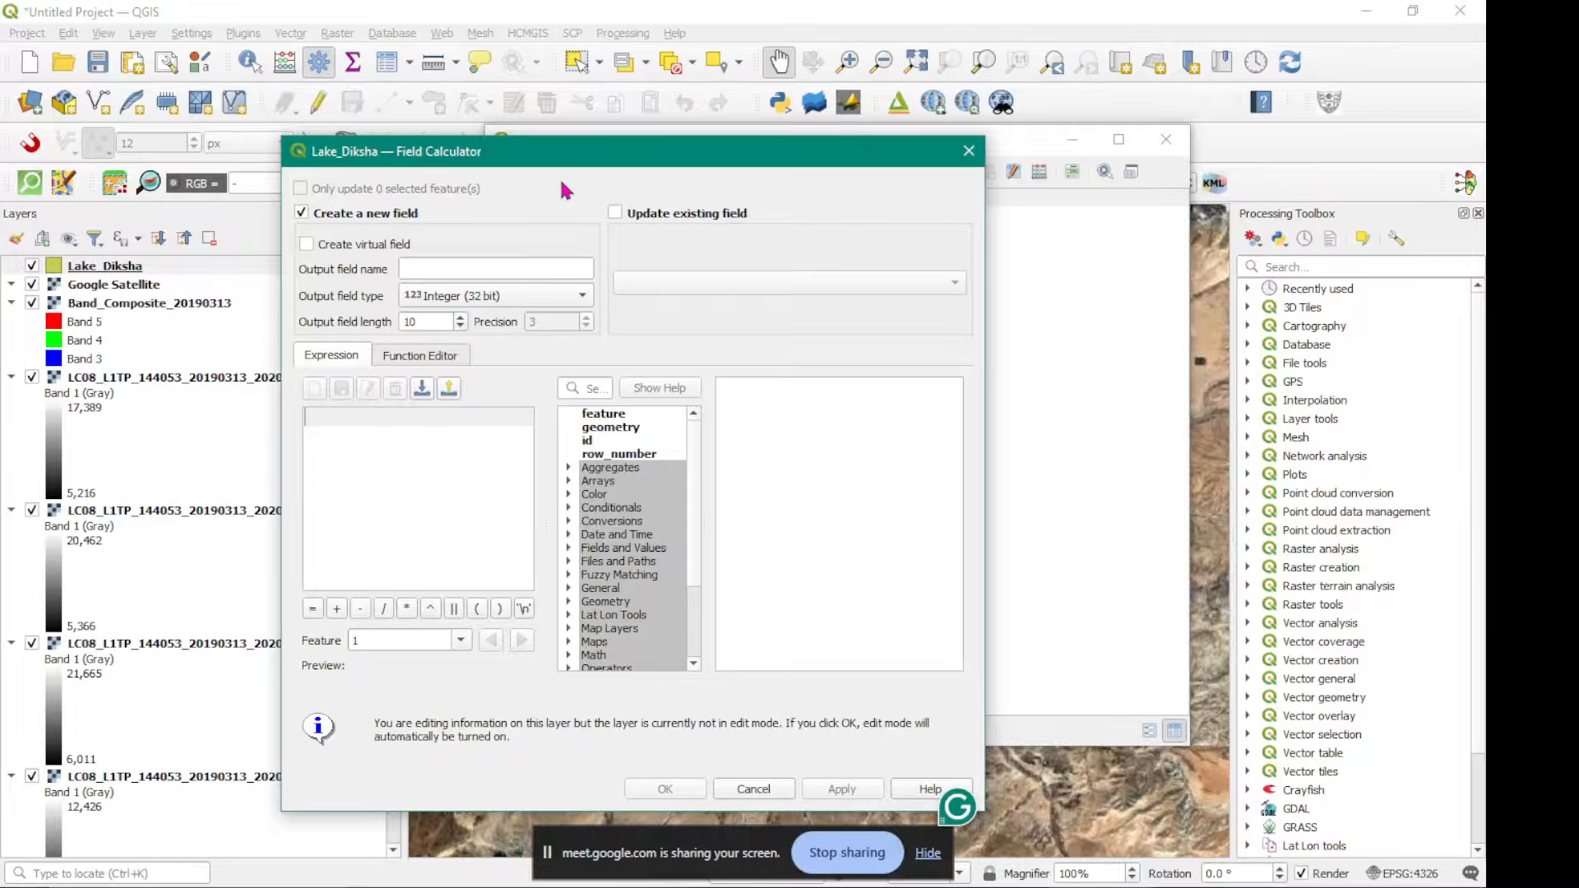
left_click_drag(569, 158, 420, 142)
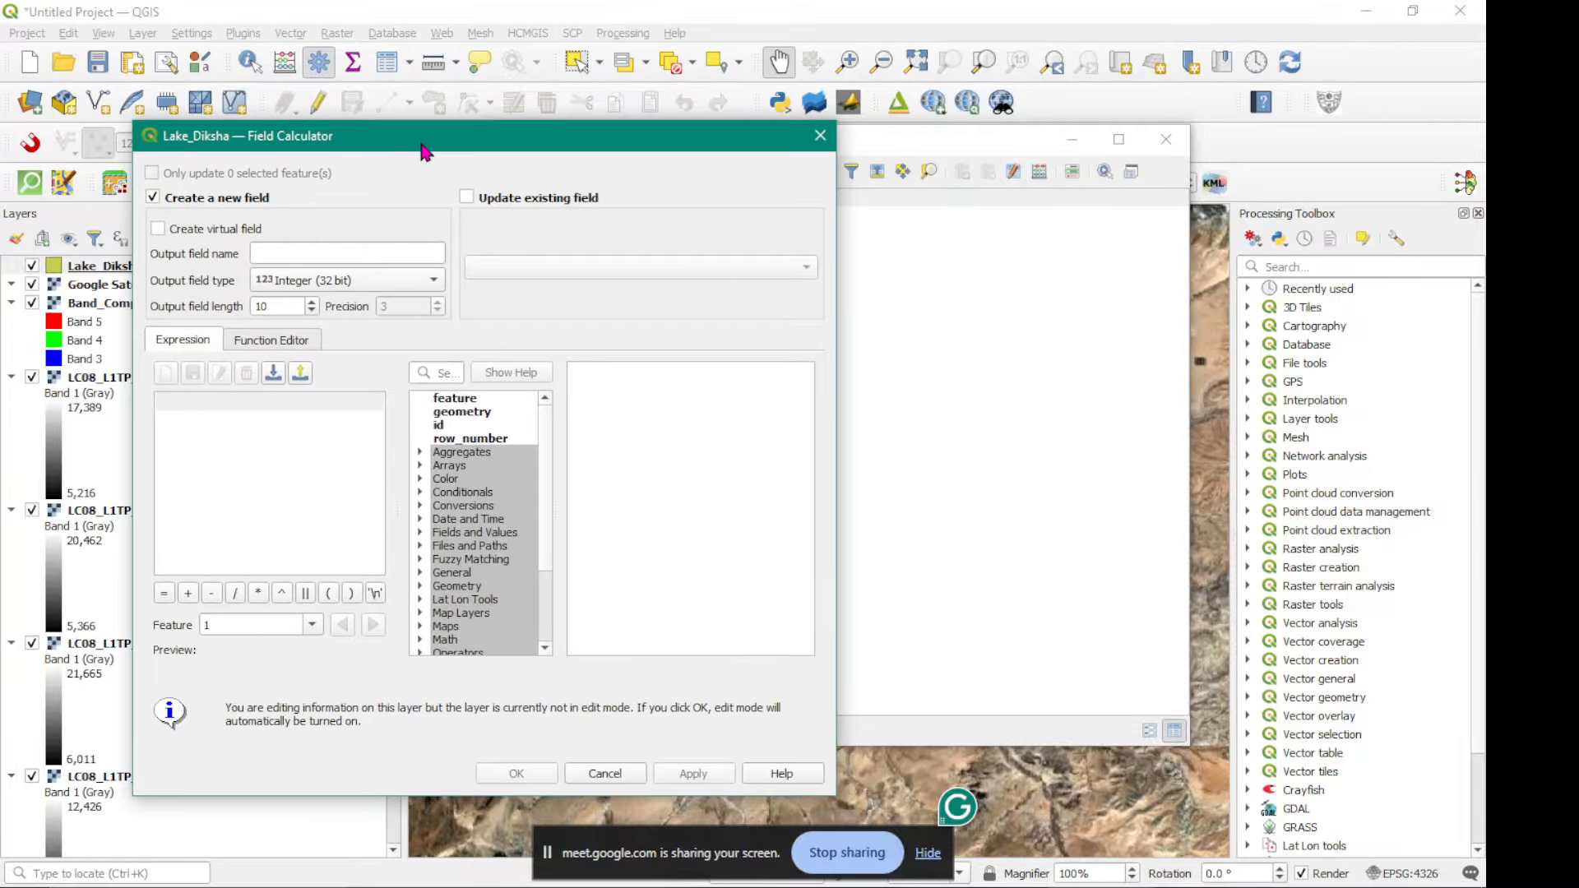
left_click(153, 198)
left_click(152, 198)
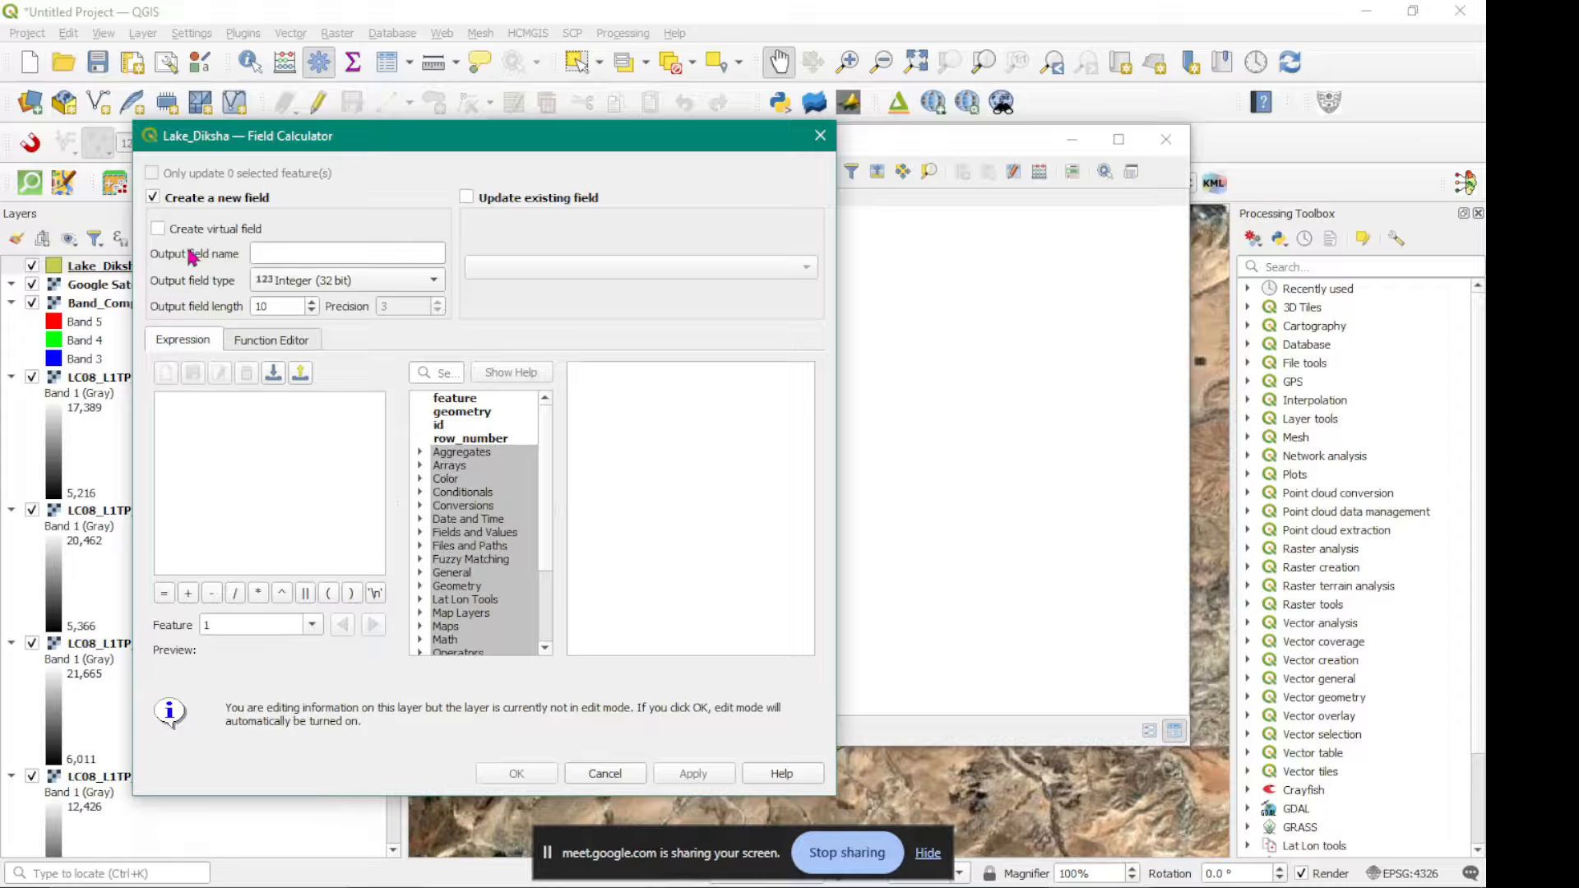
left_click(288, 255)
type("Area_m")
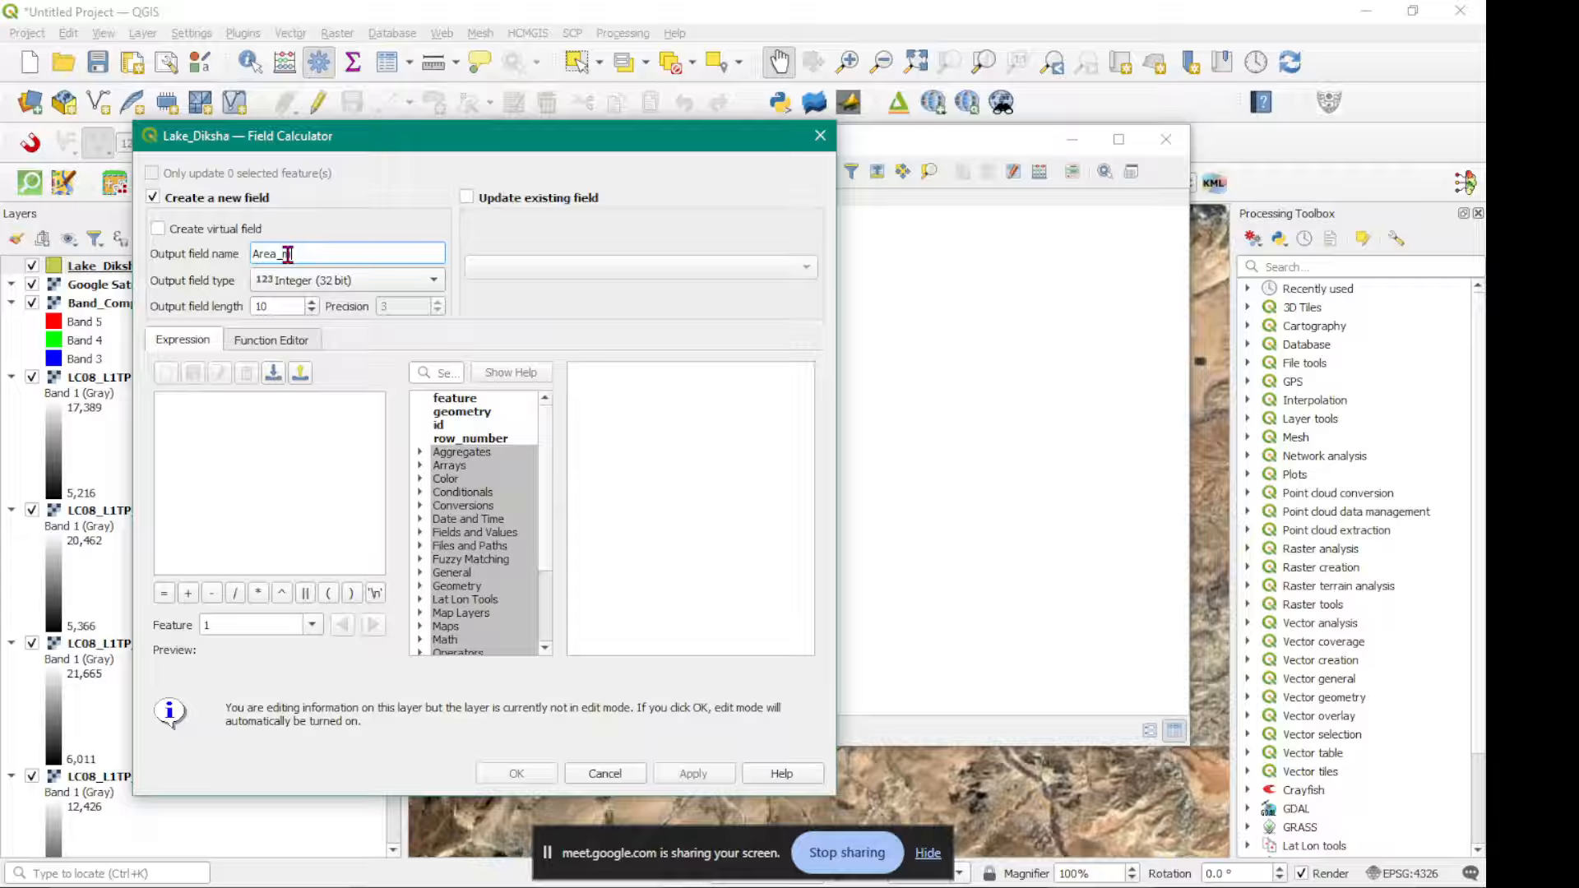
type("2")
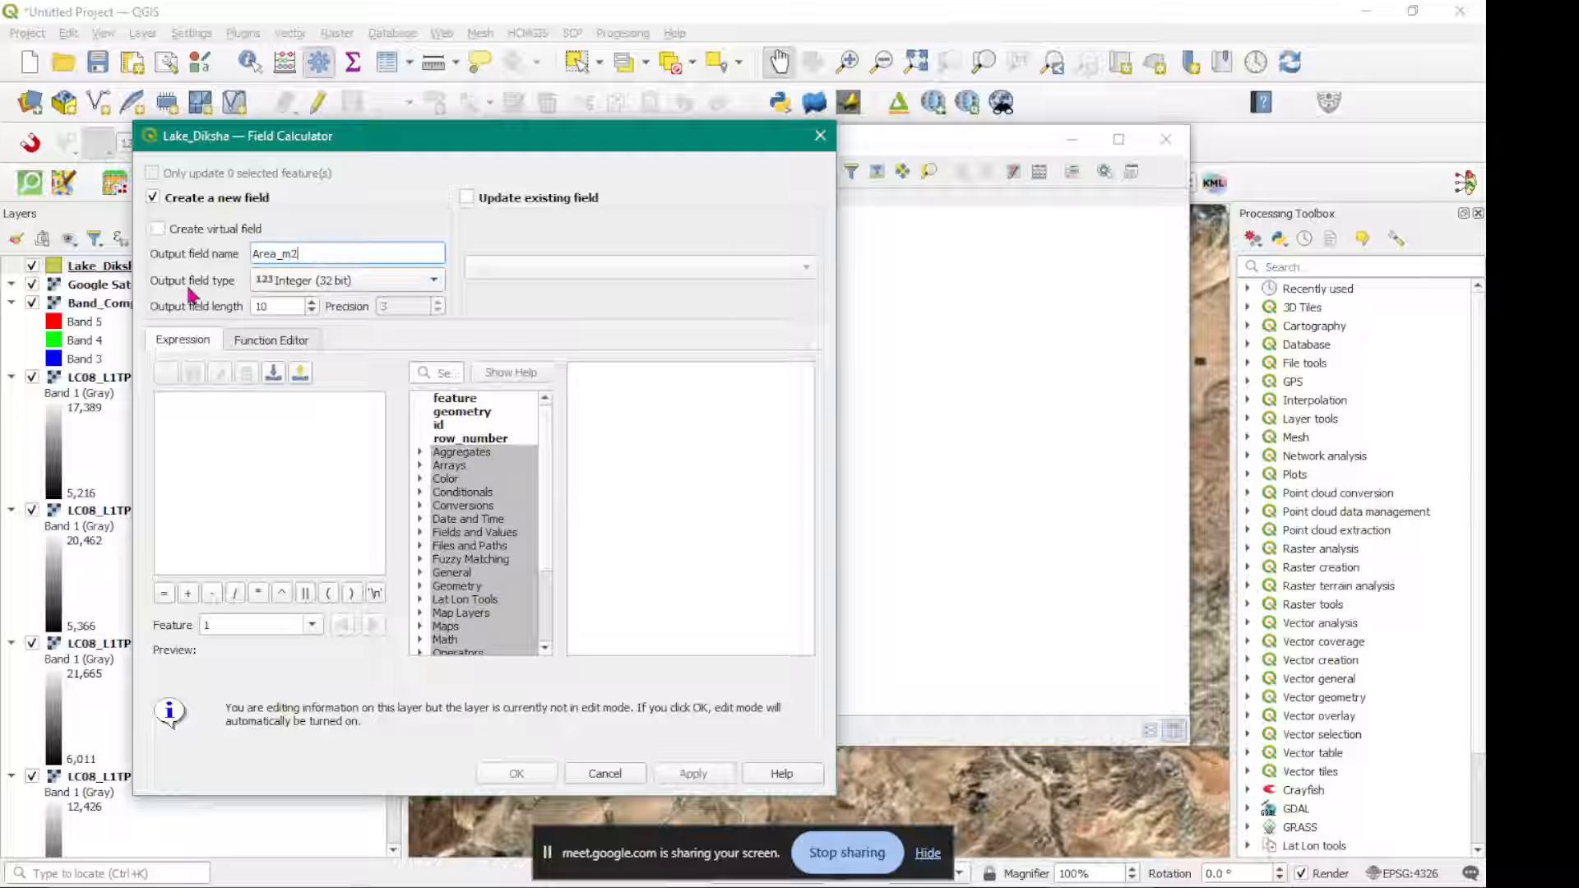
left_click(284, 284)
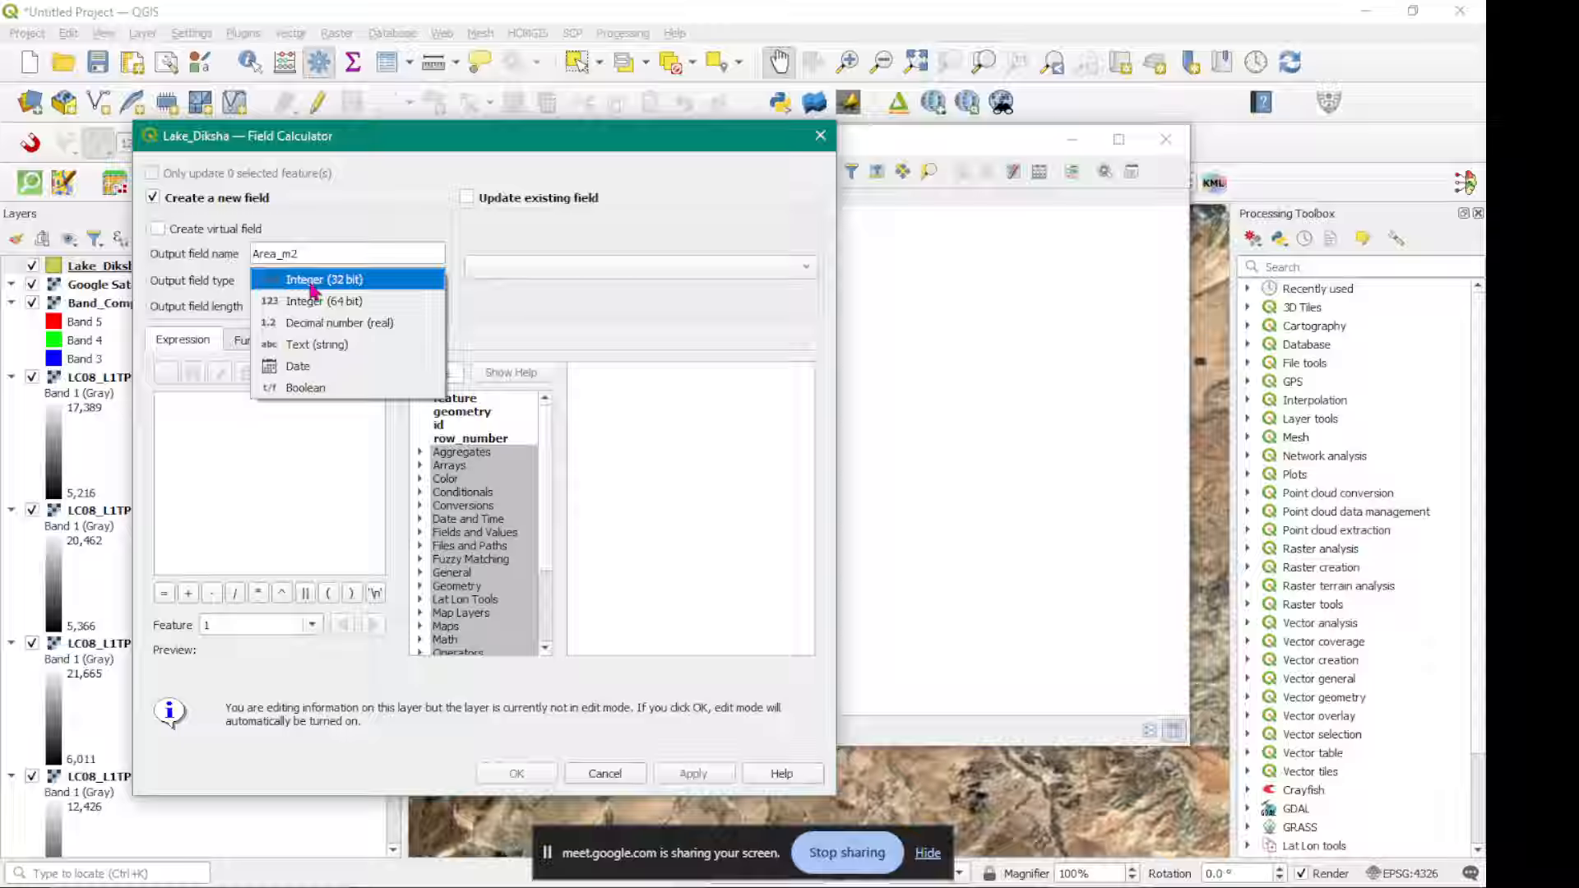
left_click(345, 324)
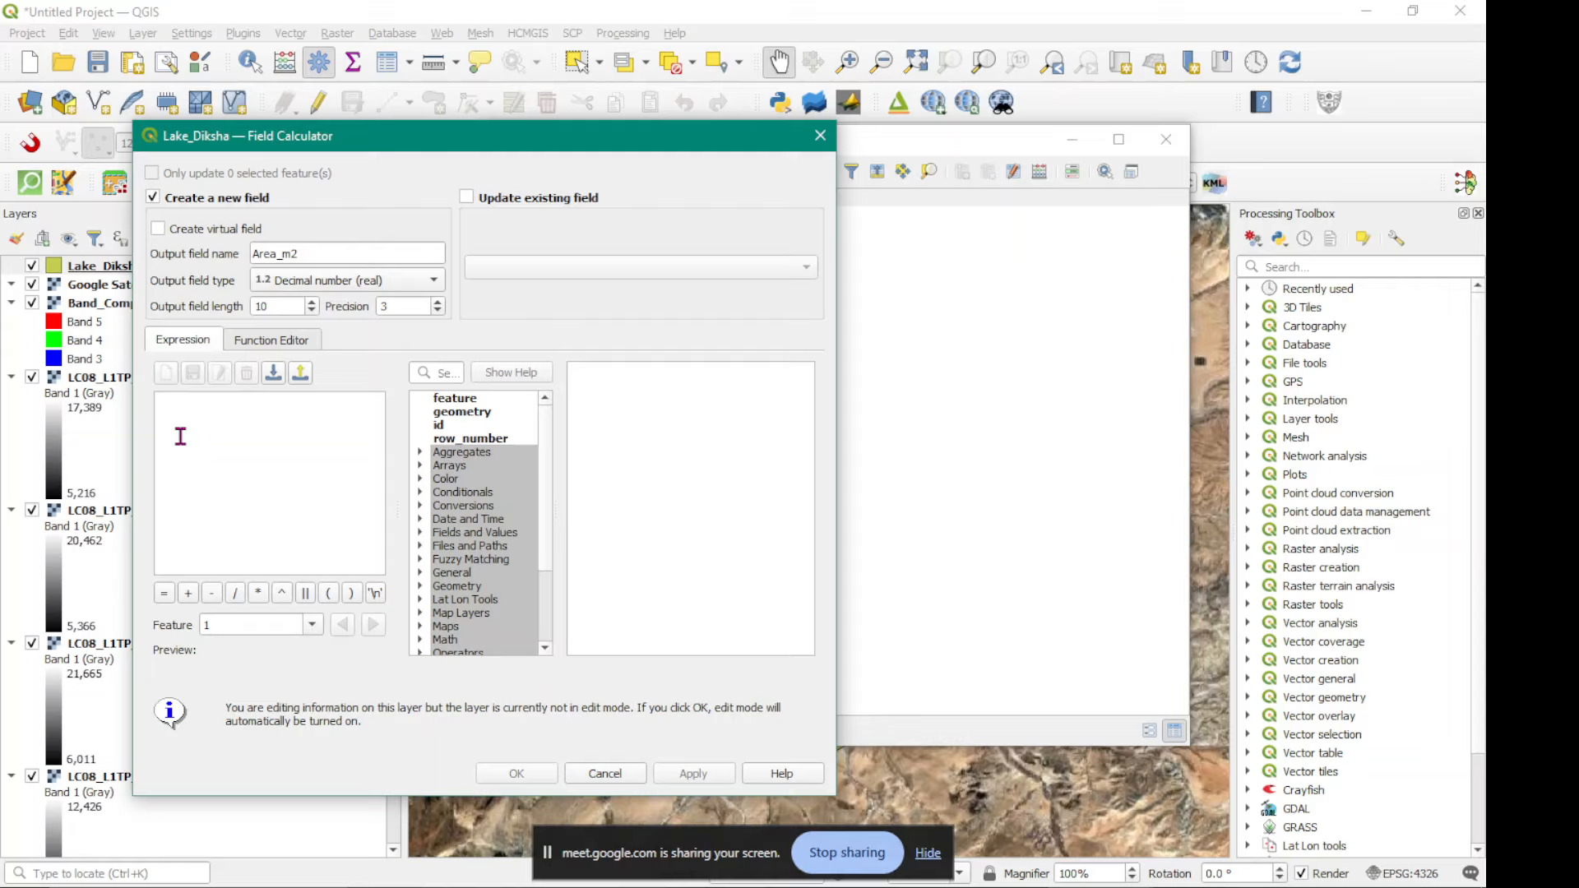
left_click(193, 409)
type("gyjgyr")
key("BackSpace")
key("BackSpace")
key("BackSpace")
key("BackSpace")
key("BackSpace")
key("BackSpace")
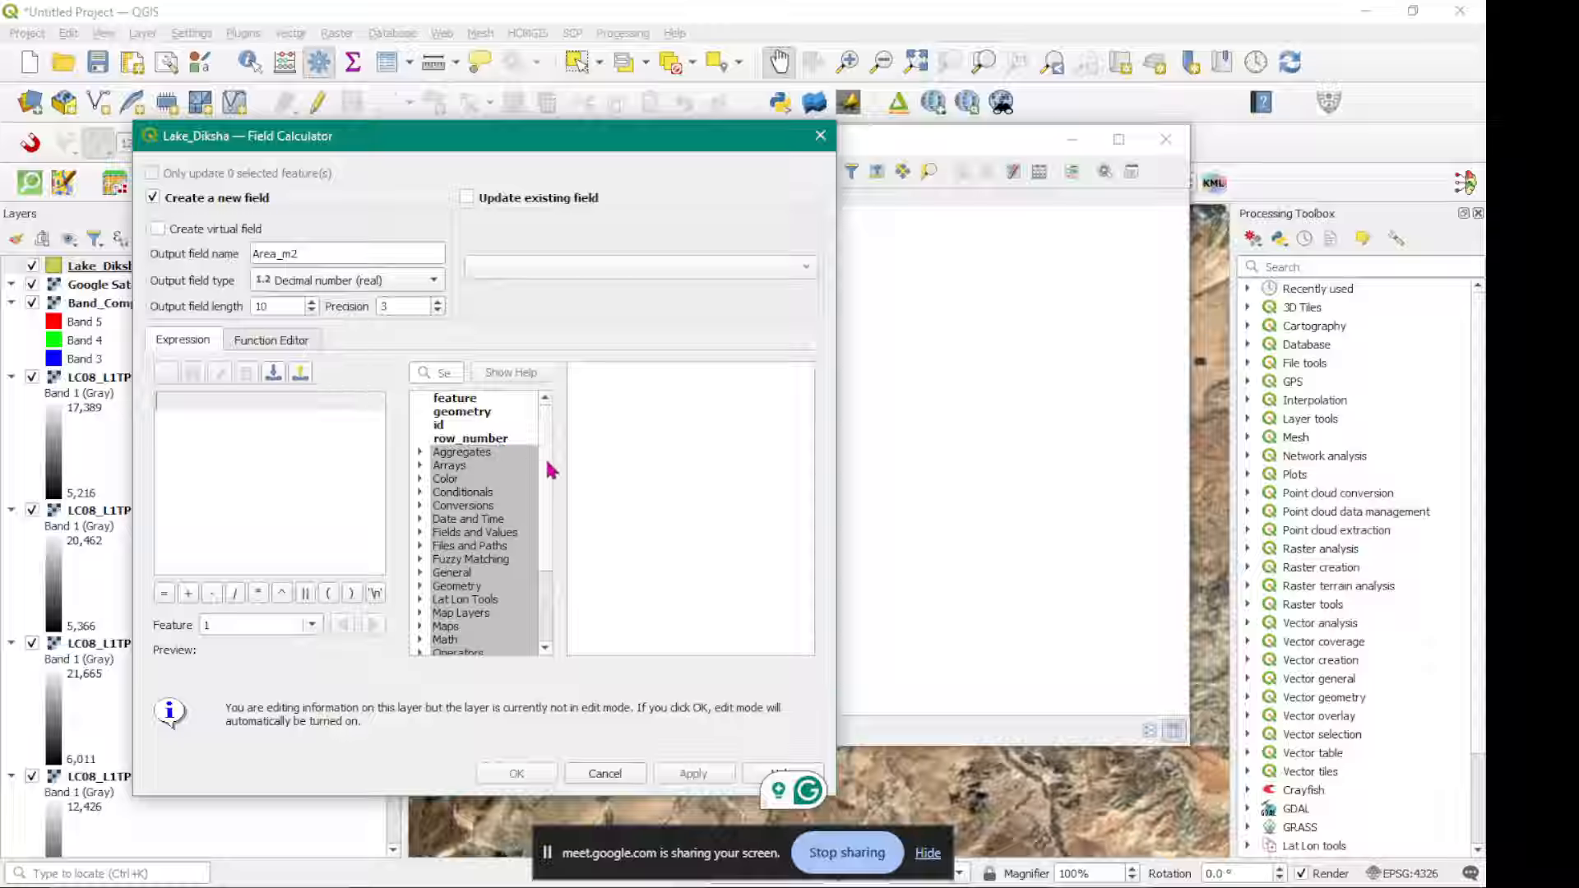
Expand the Geometry function group and compare the help descriptions of the area and $area functions.
left_click(459, 415)
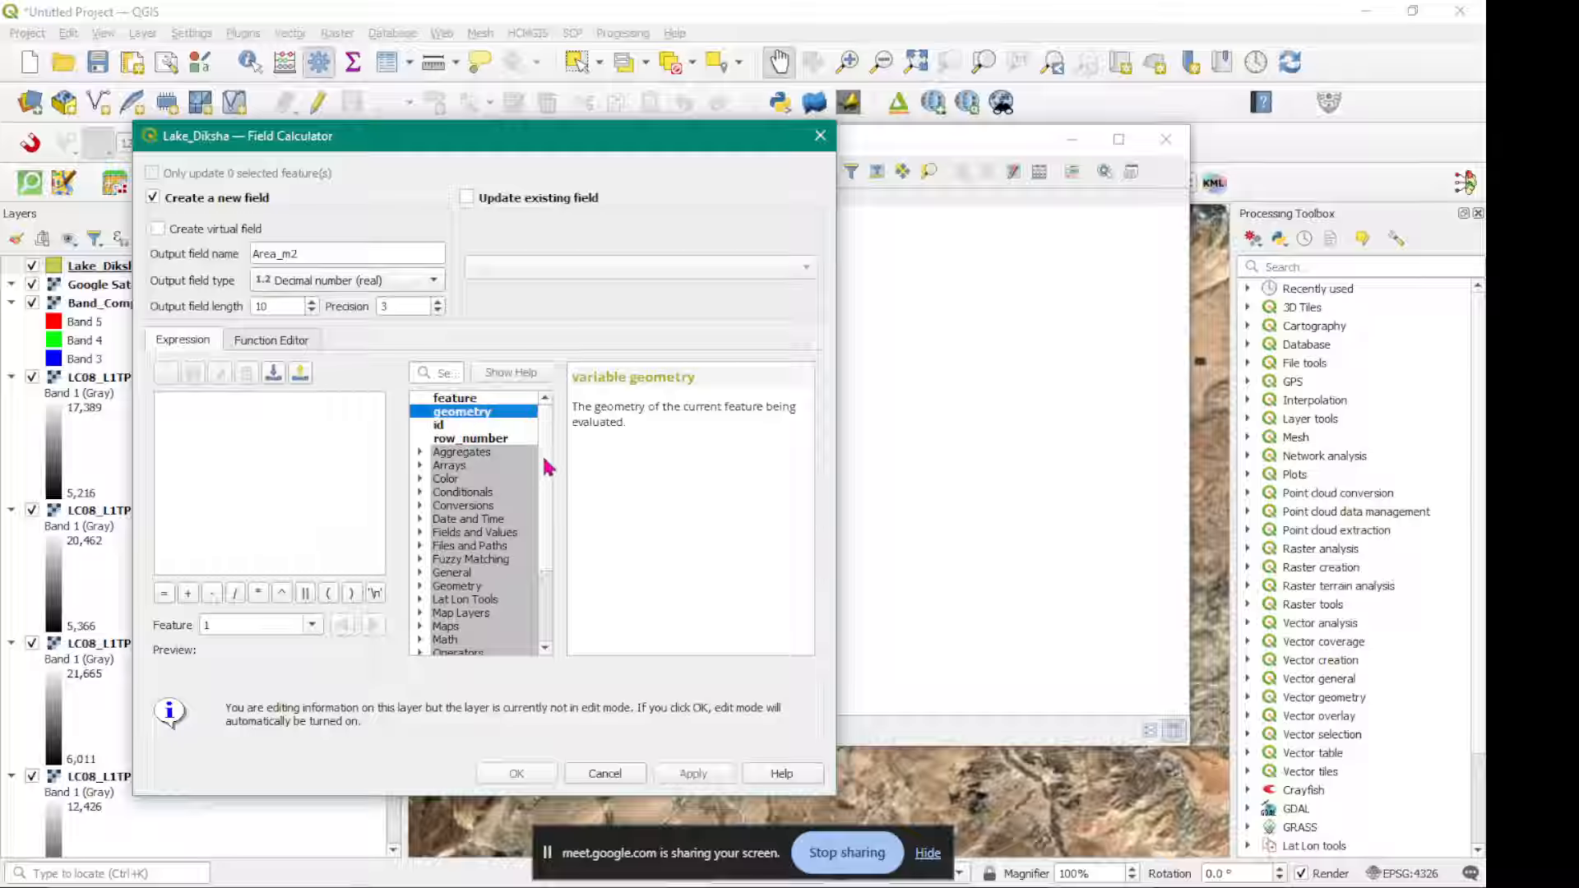
scroll(547, 466, "down", 2)
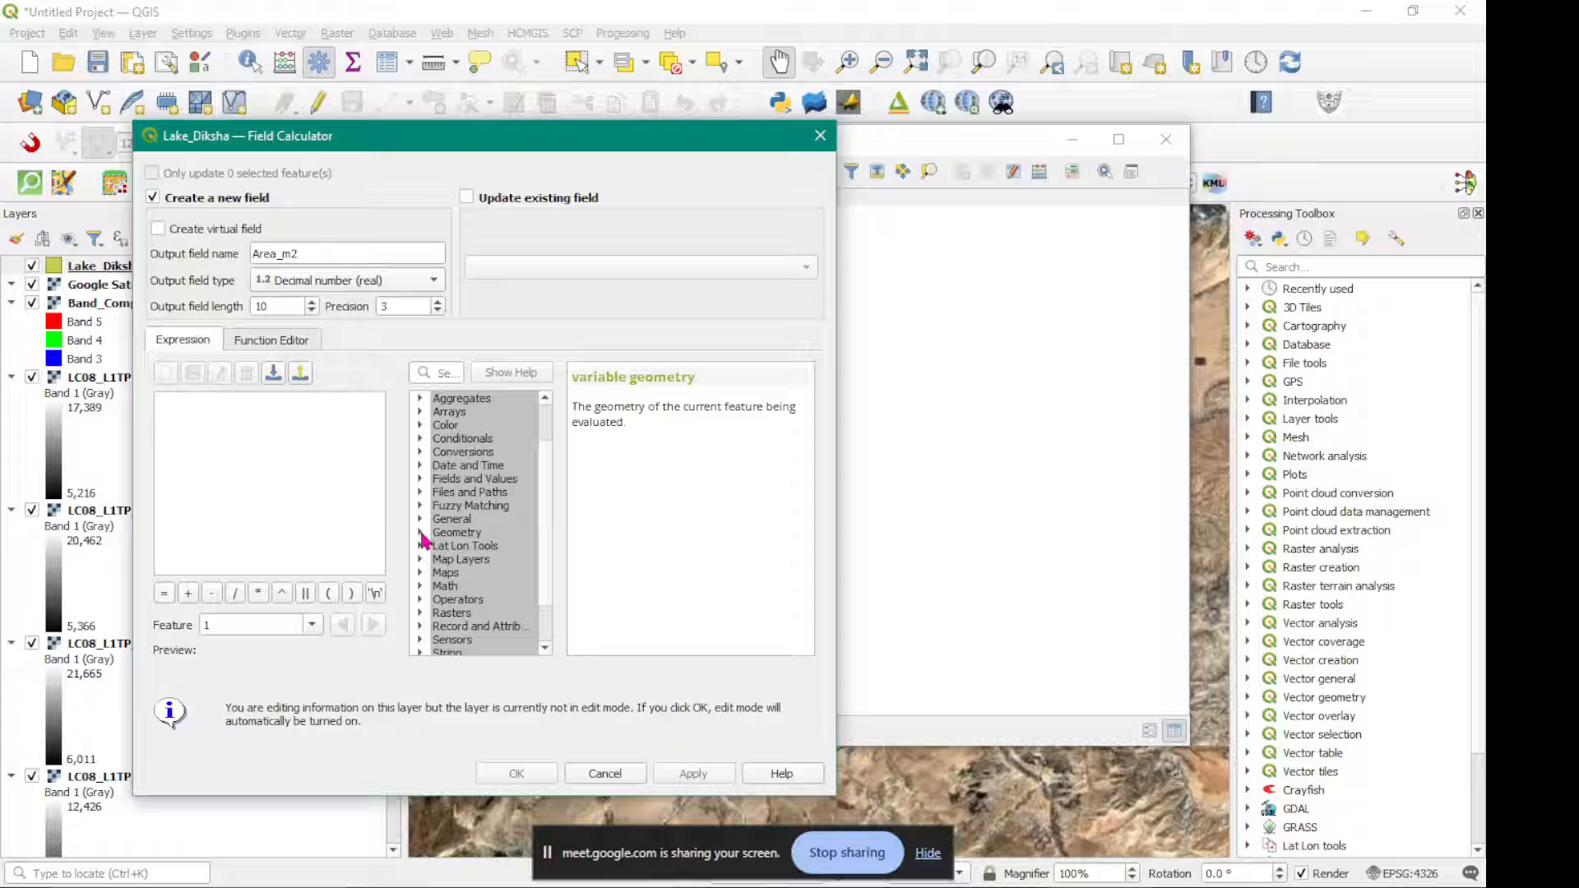
left_click(421, 533)
scroll(422, 537, "down", 1)
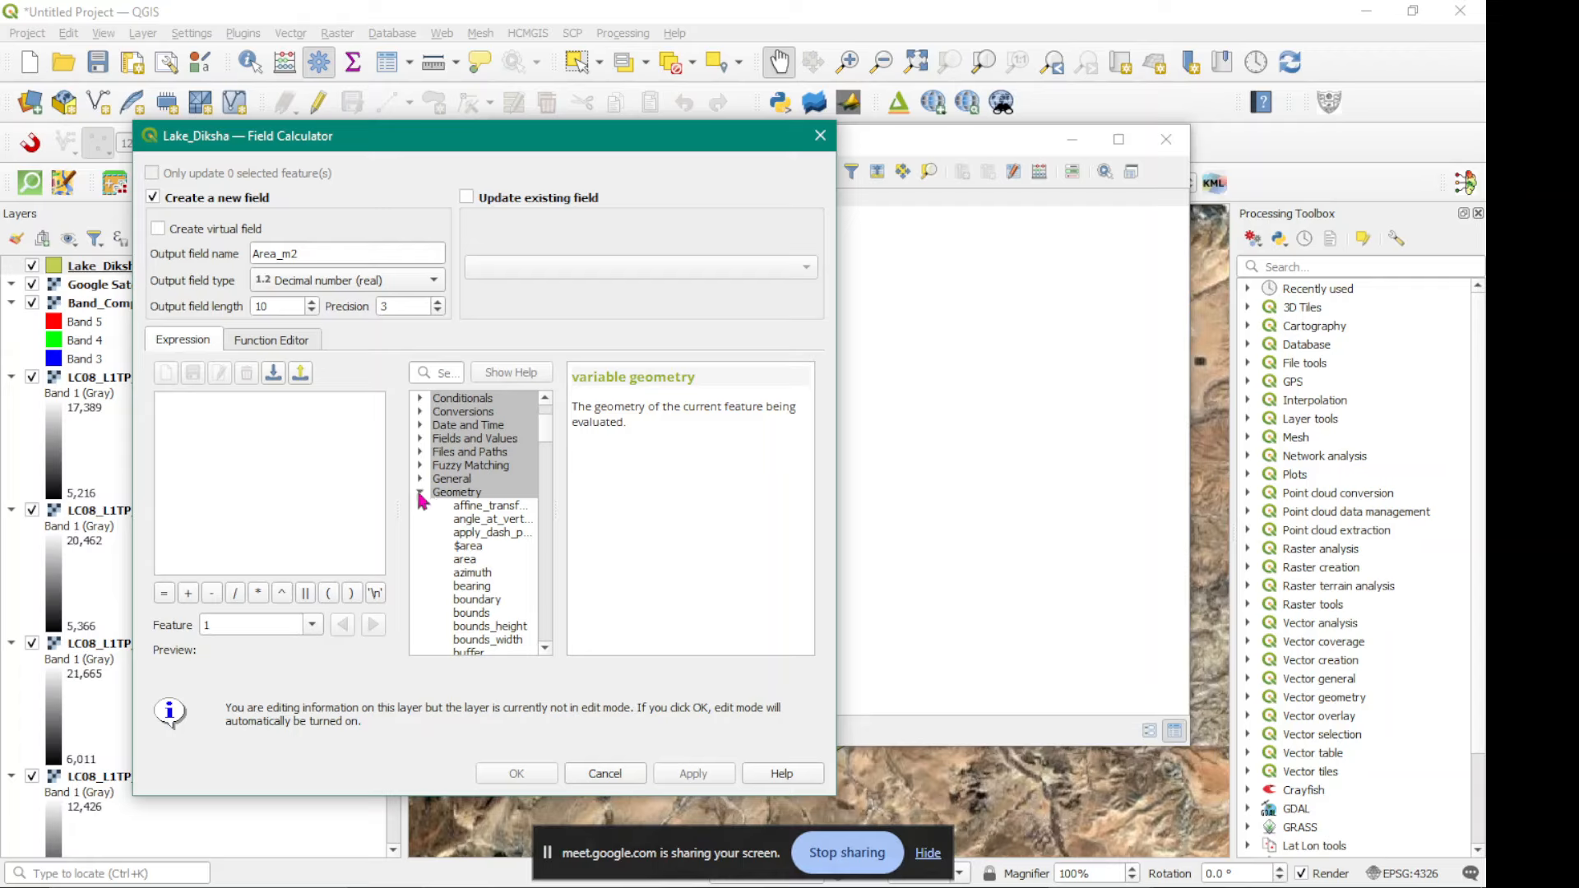
scroll(512, 514, "down", 2)
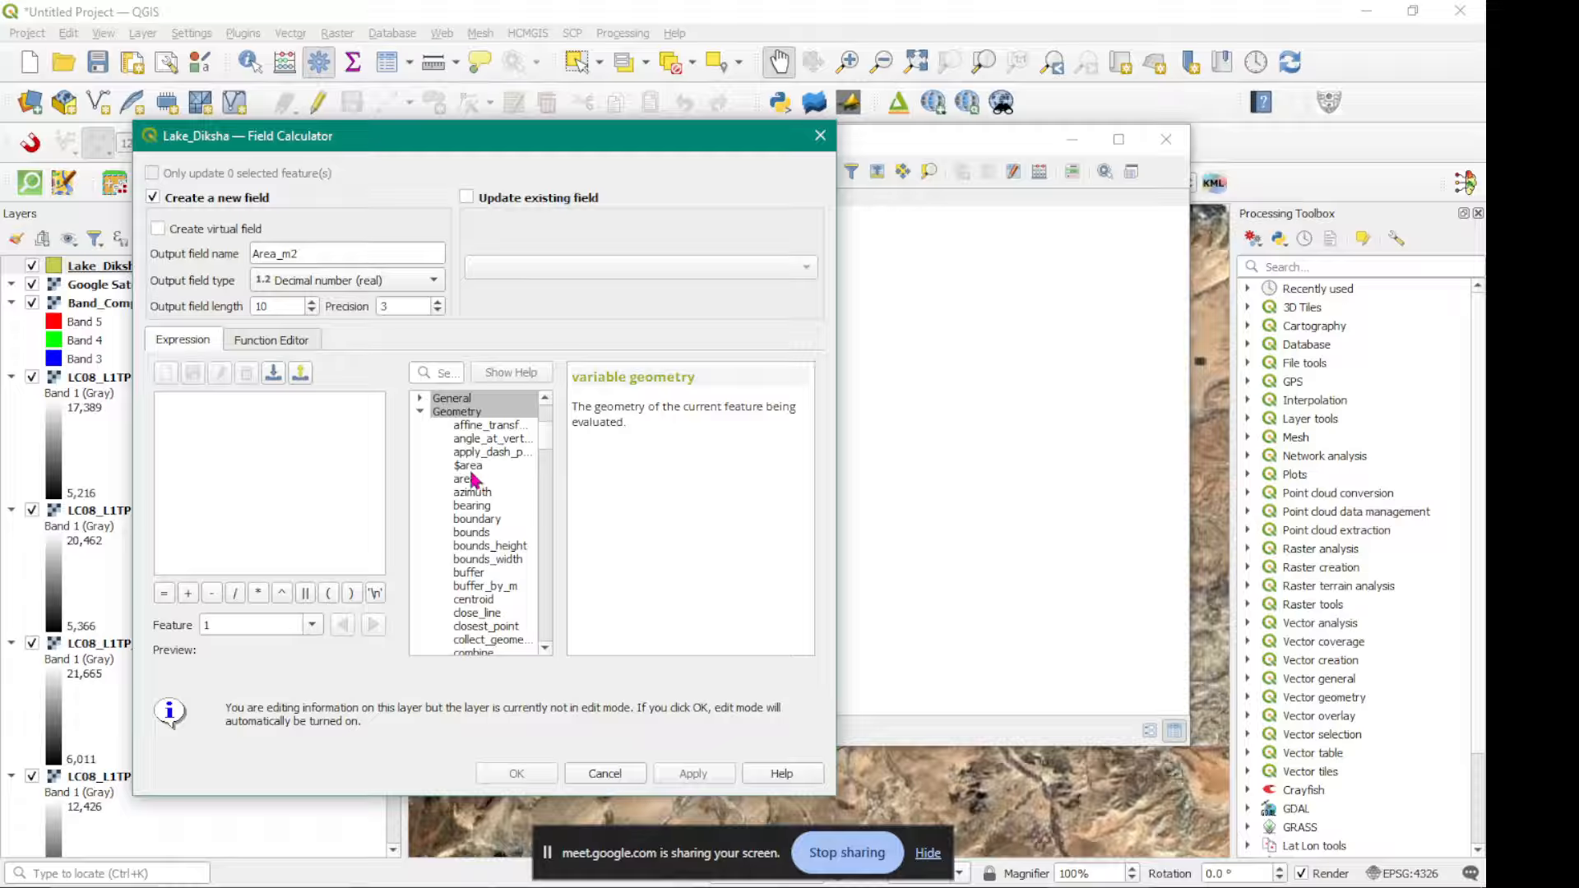
left_click(471, 481)
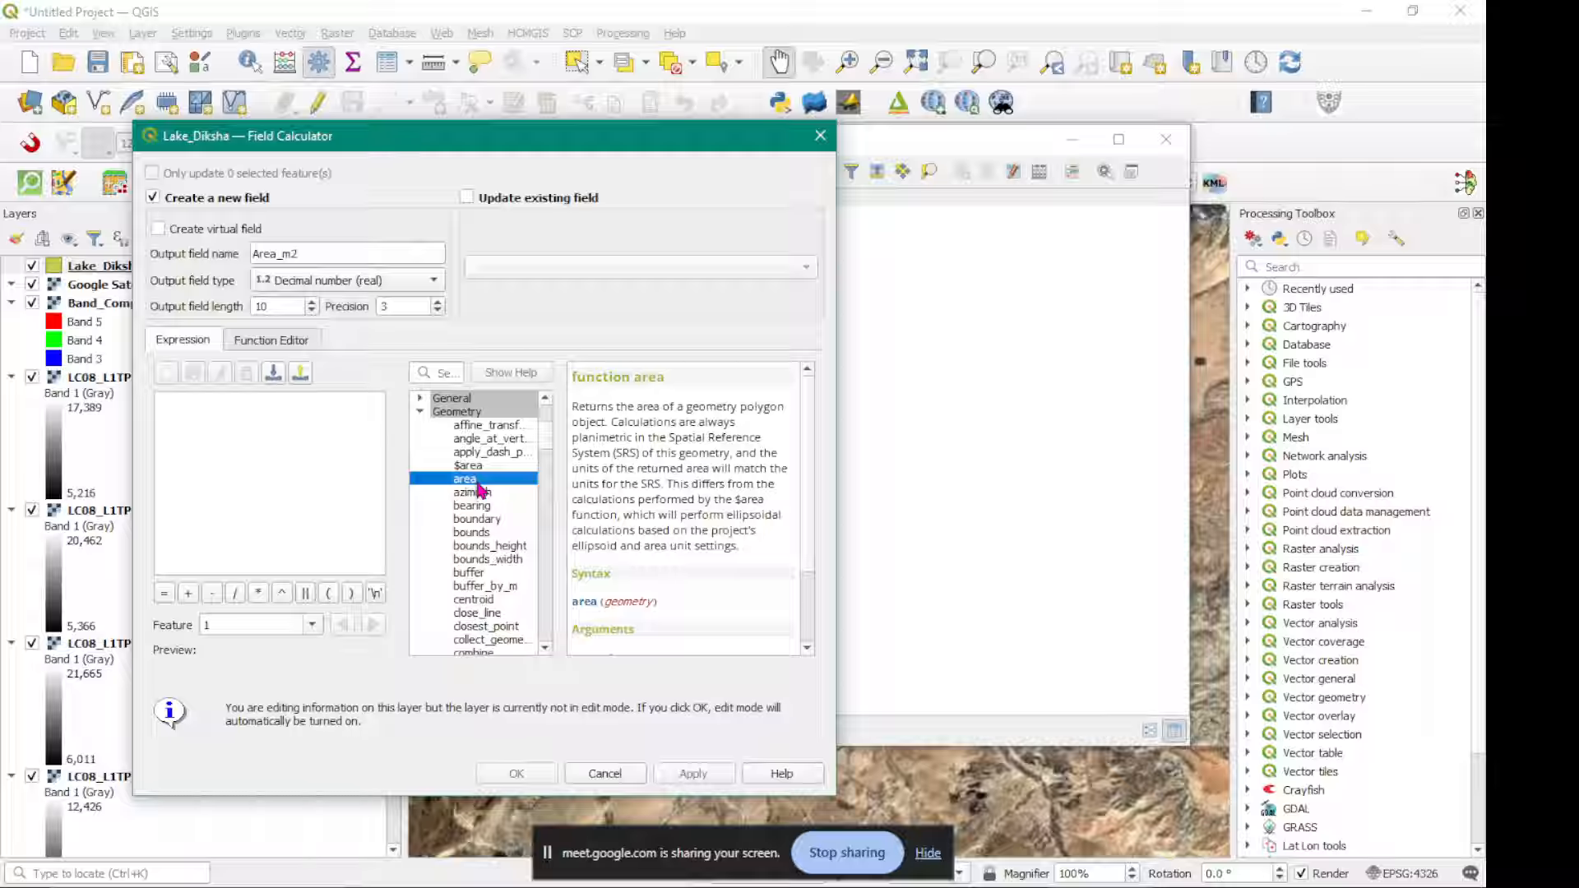
left_click(473, 468)
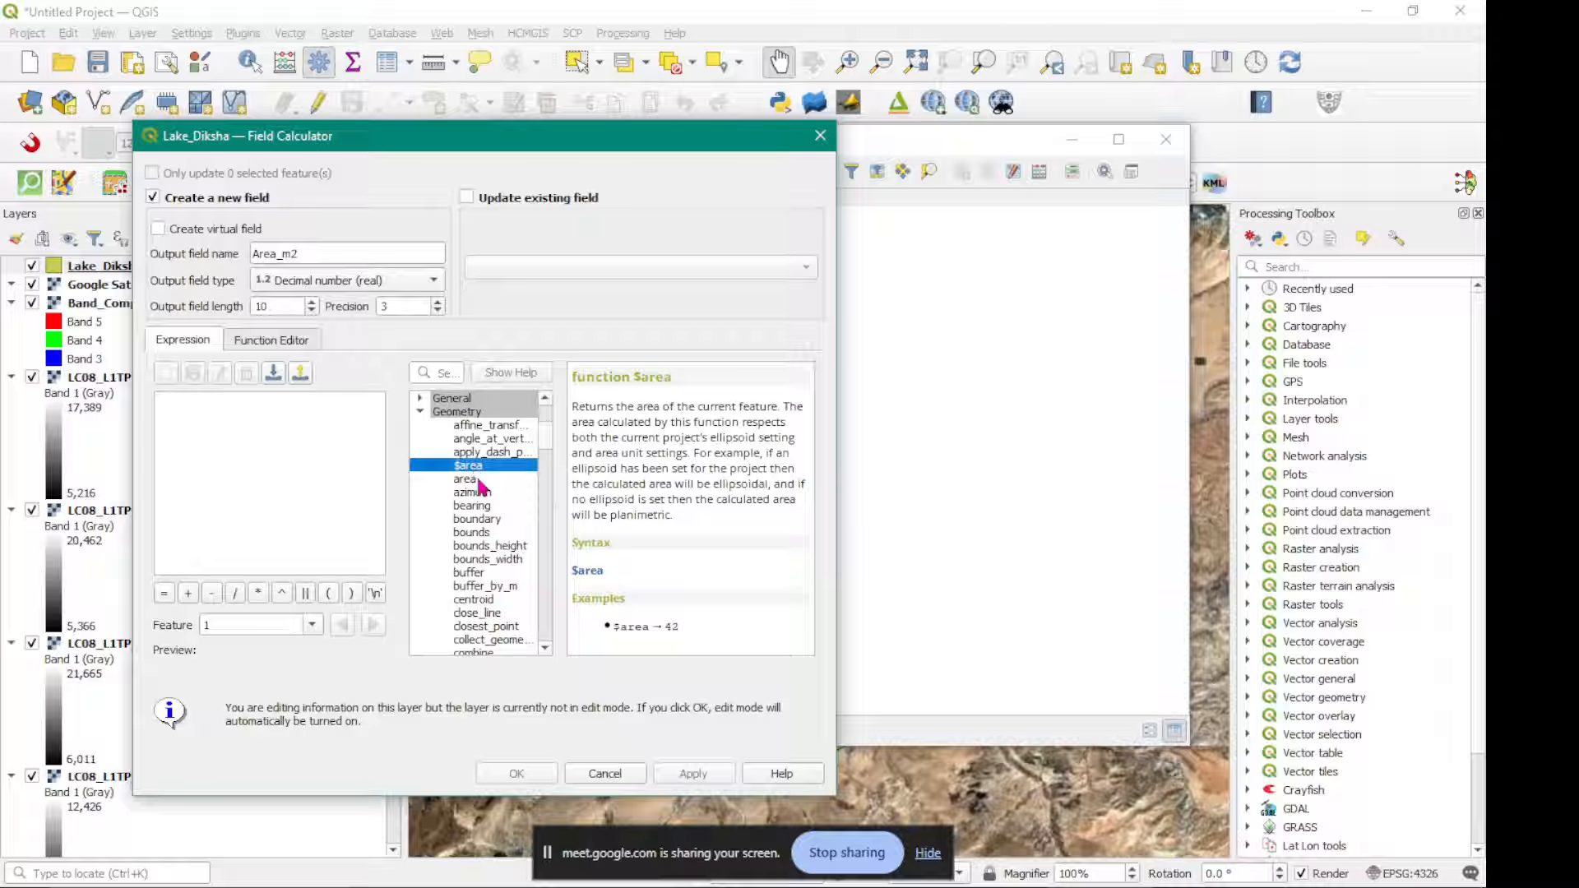
left_click(475, 478)
left_click(469, 467)
left_click(467, 480)
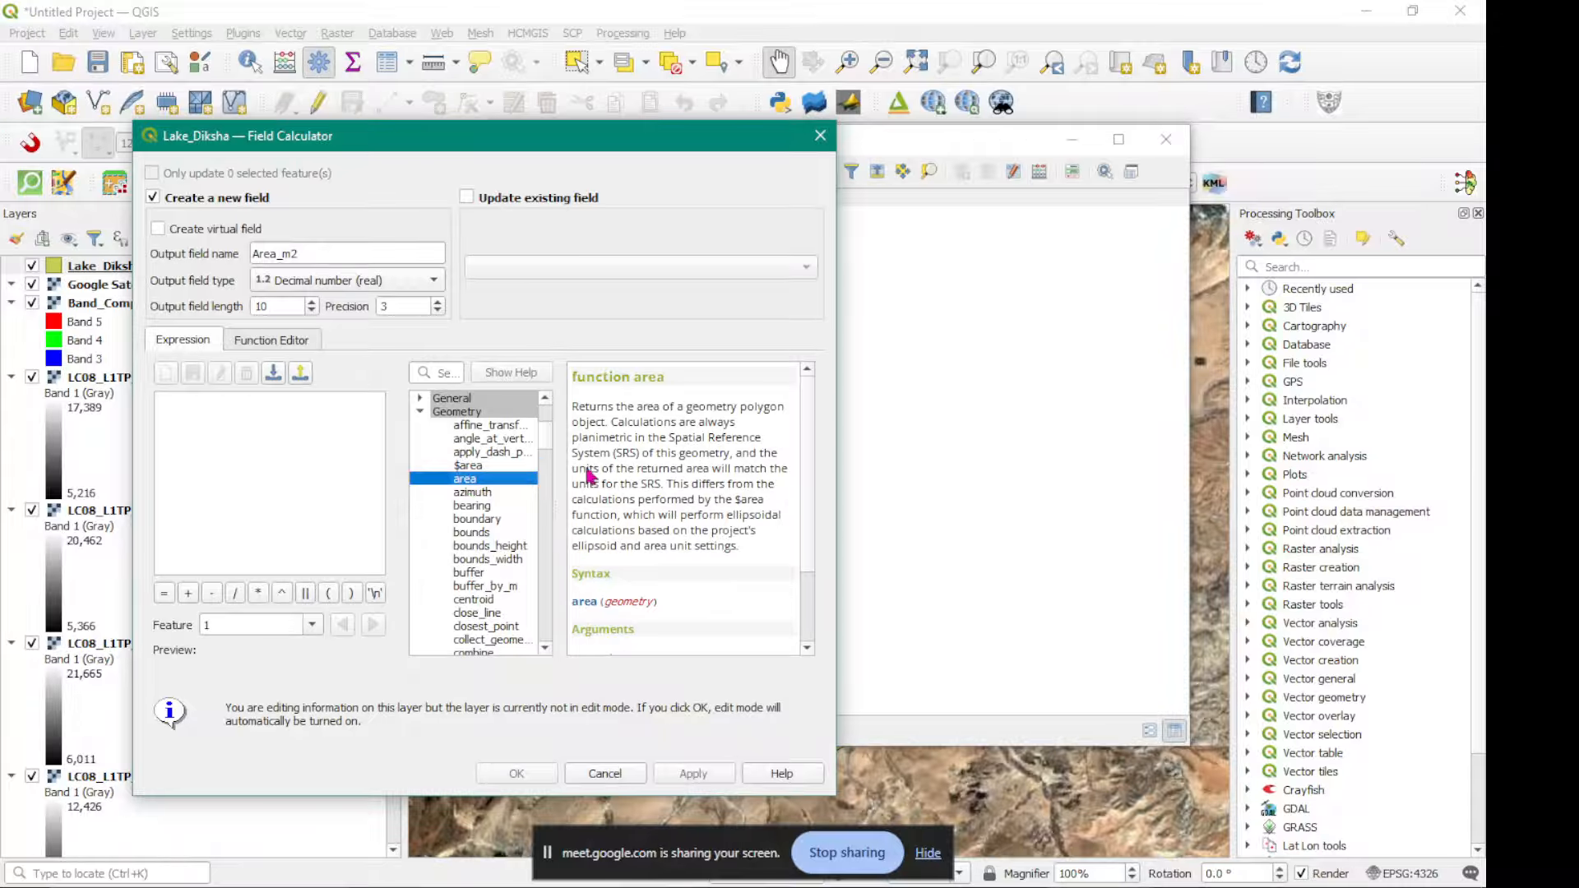
Insert $area as the expression, apply it to create the Area_m2 field, and move the calculator off the attribute table.
left_click(469, 466)
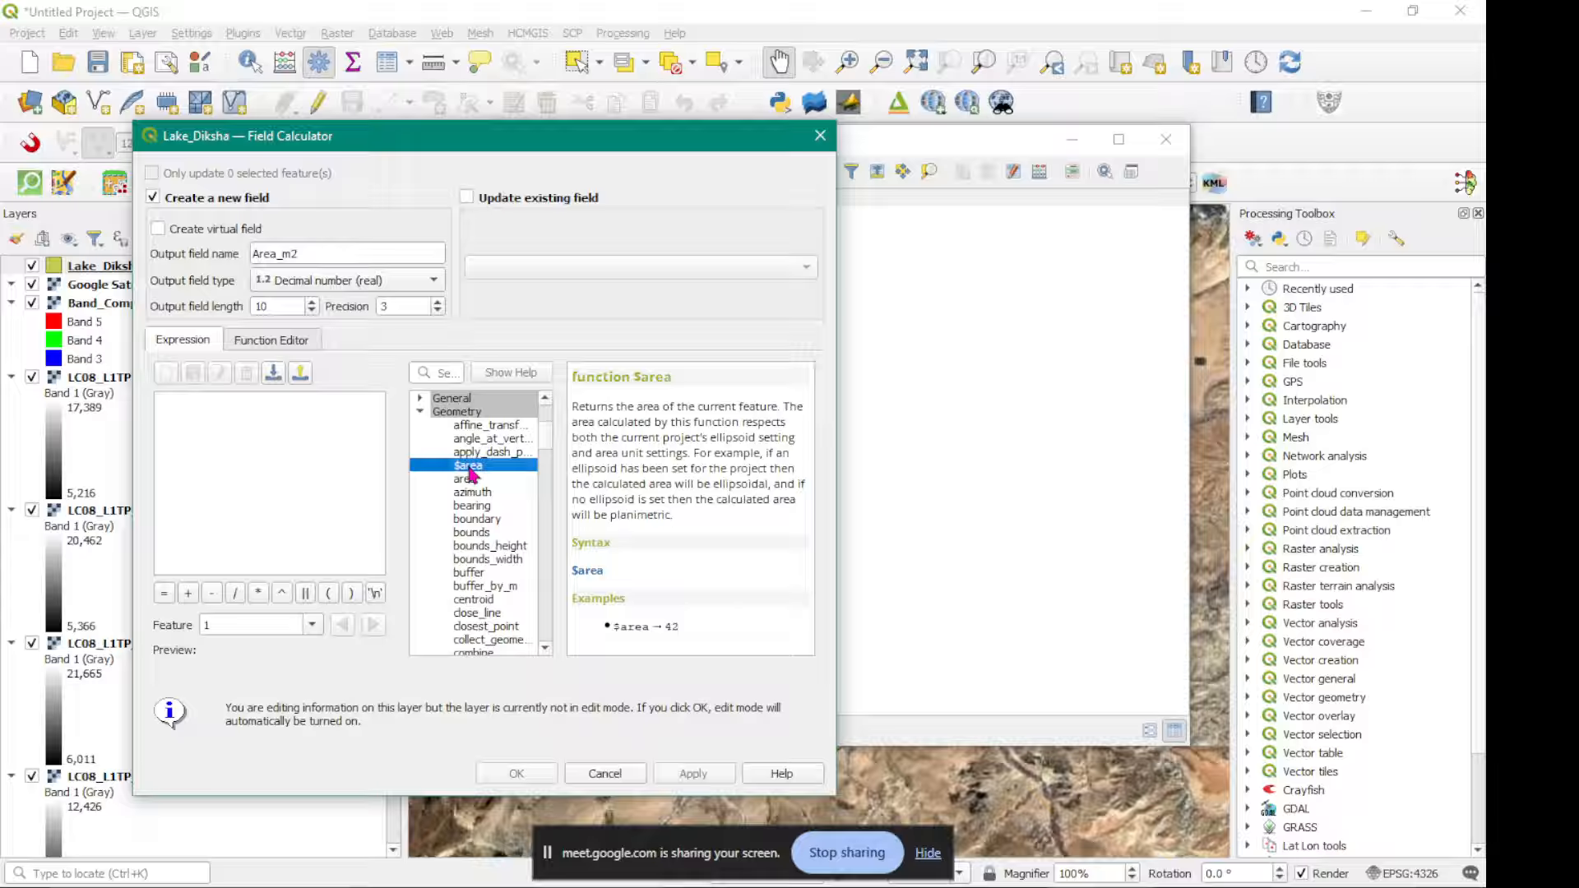
double_click(469, 468)
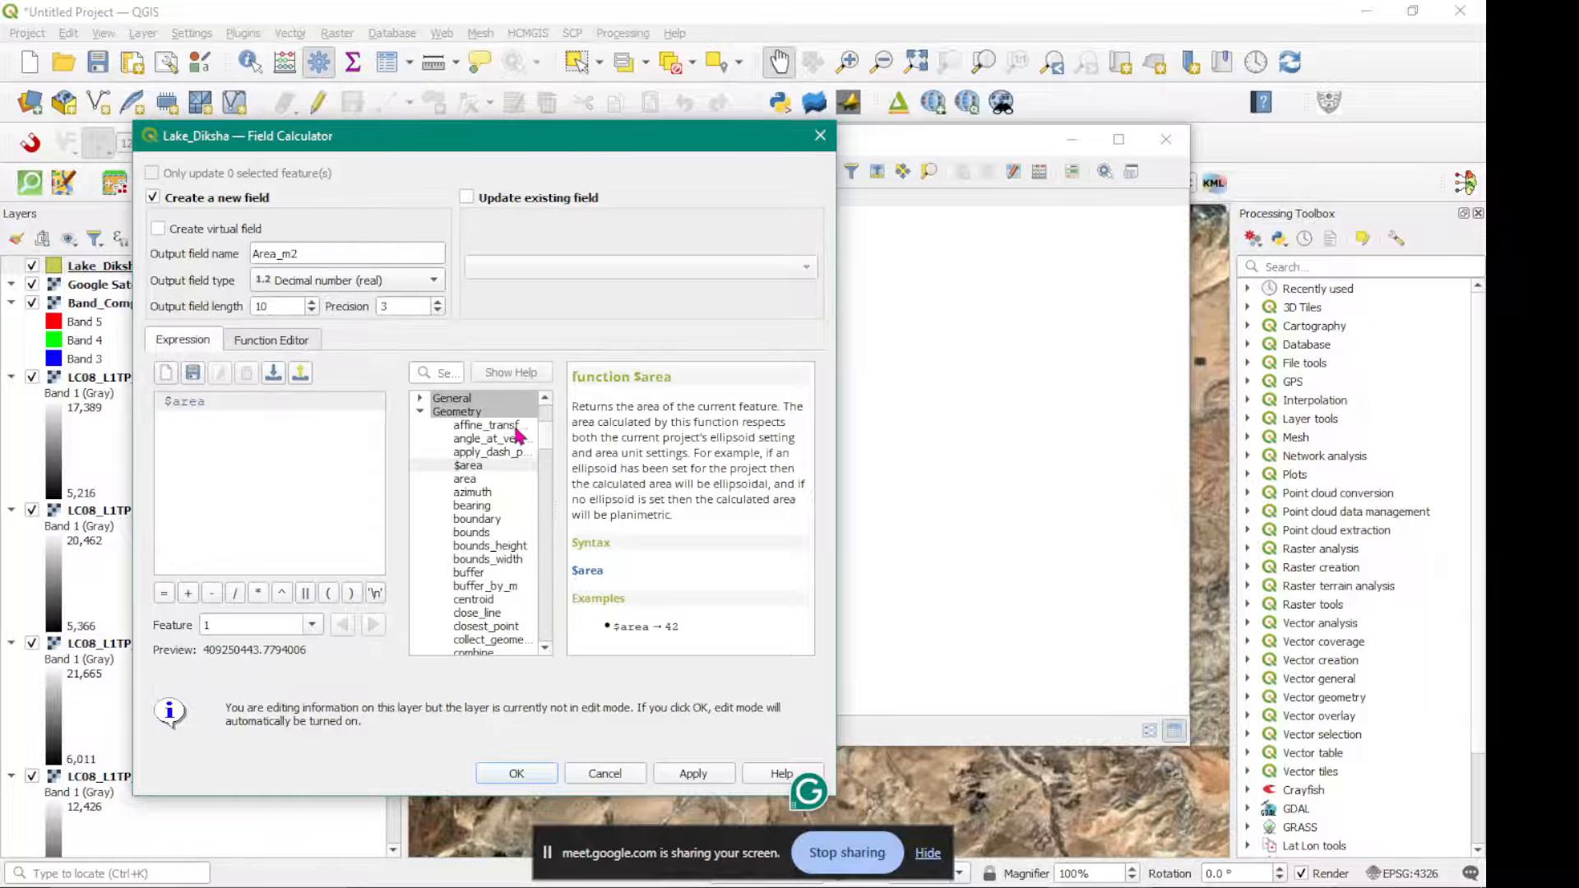
left_click(693, 774)
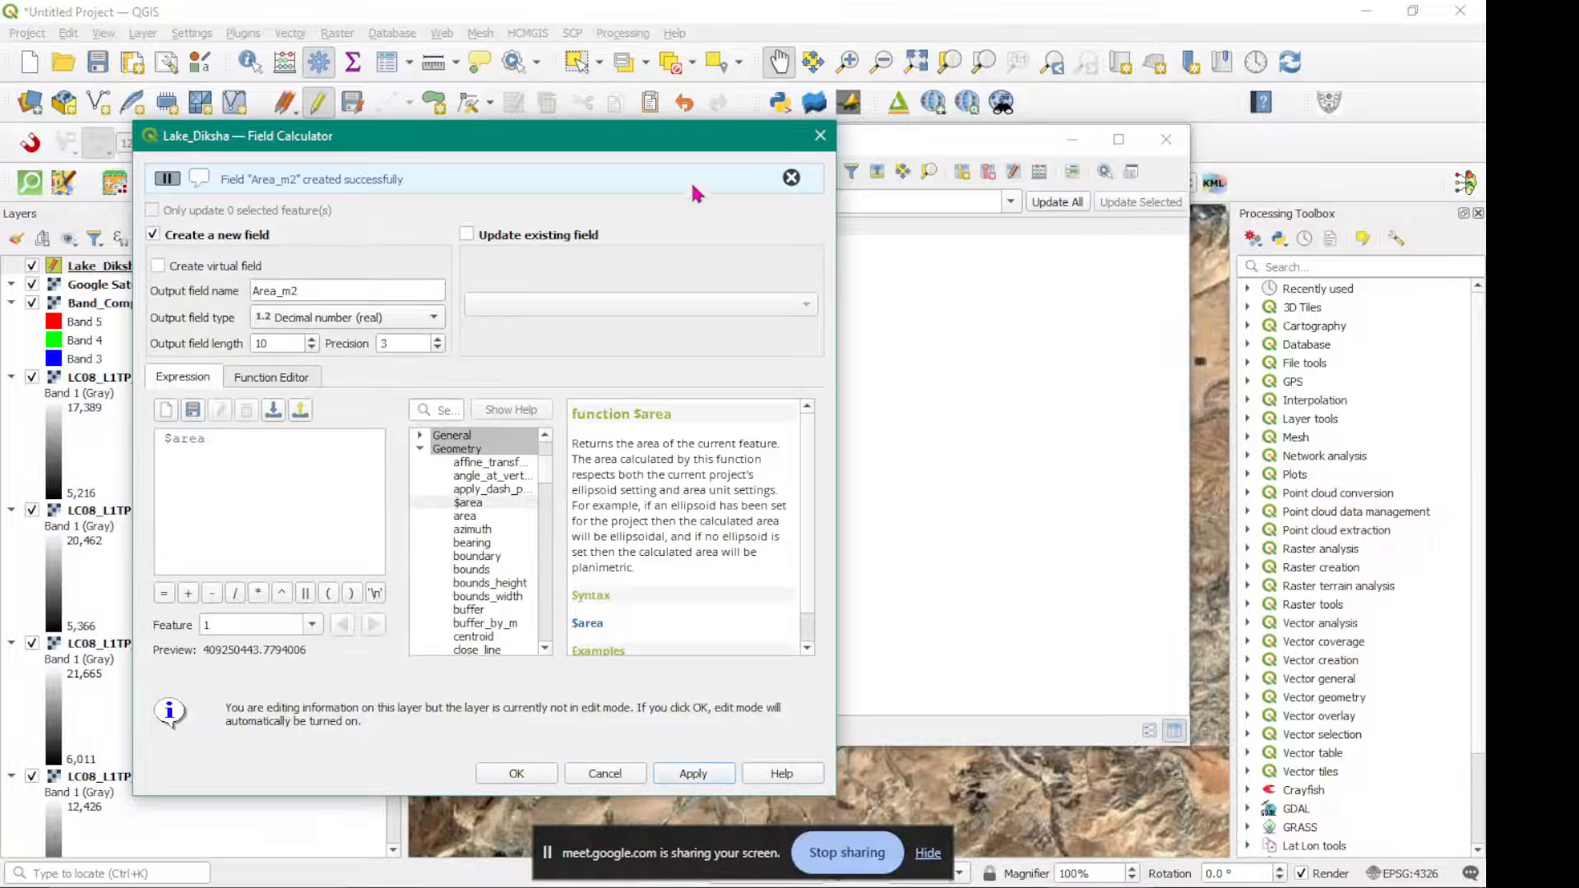
left_click_drag(688, 148, 397, 341)
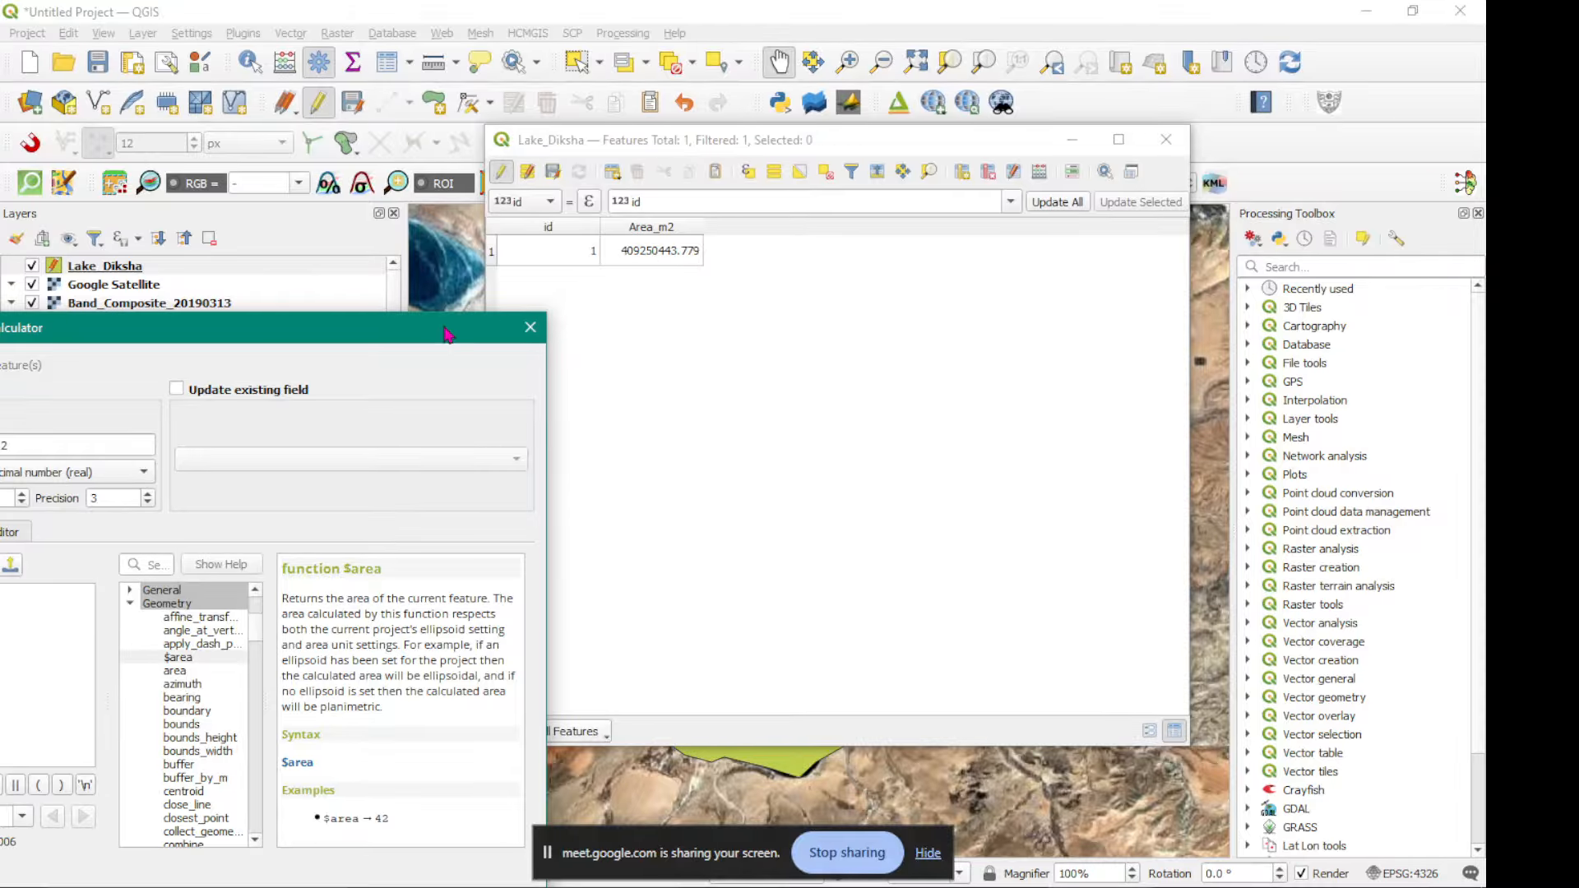
Name the next output field Perimeterm in the Field Calculator, keeping the Decimal number (real) type.
left_click_drag(447, 334, 602, 78)
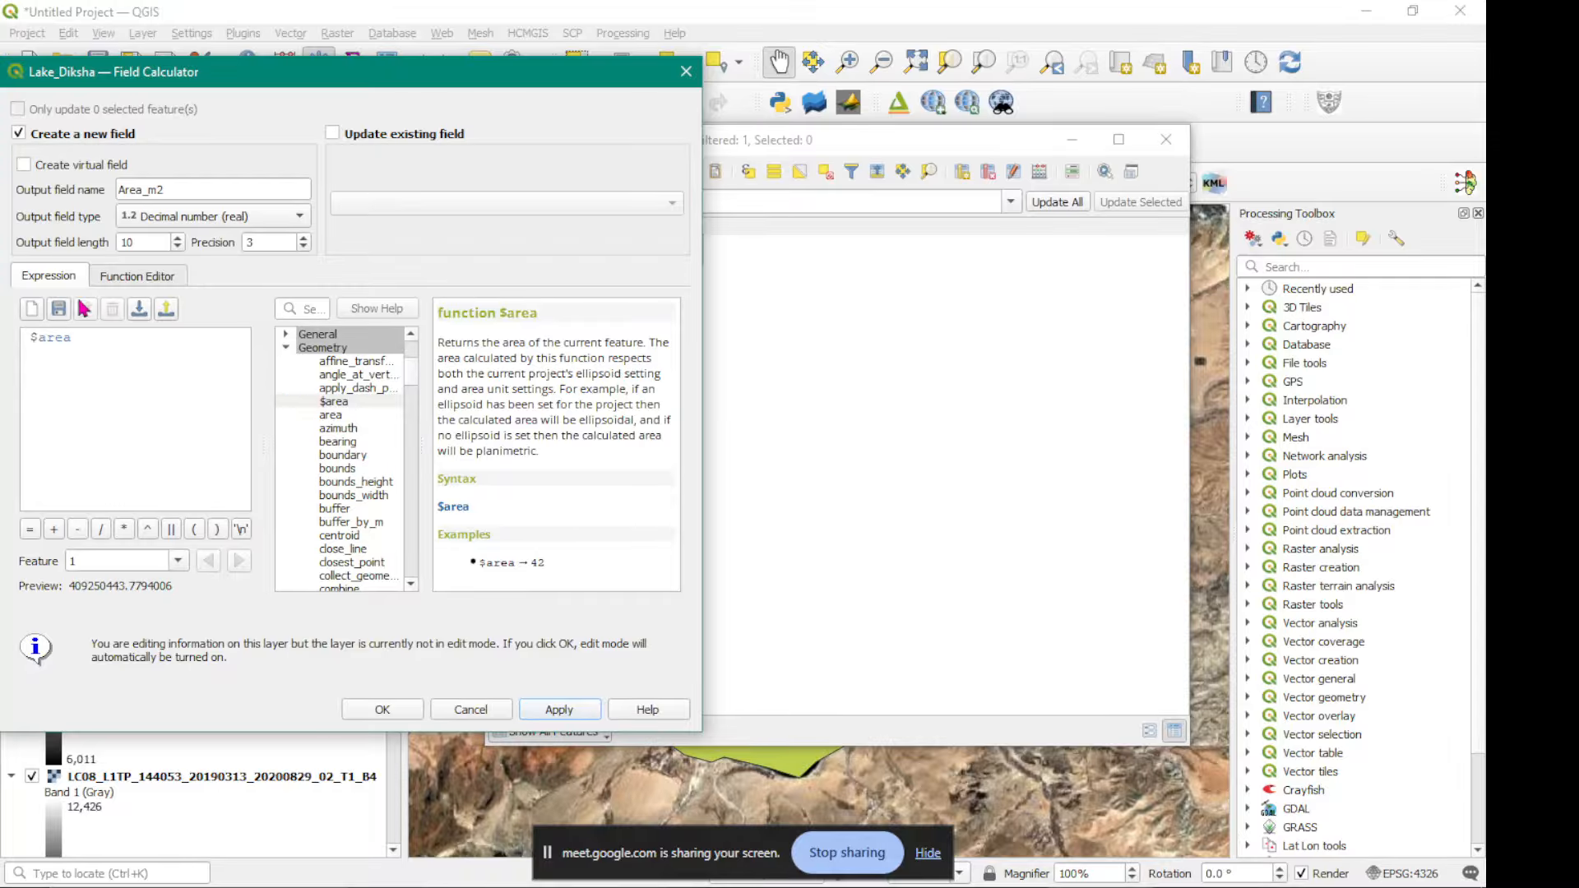
left_click_drag(203, 191, 100, 191)
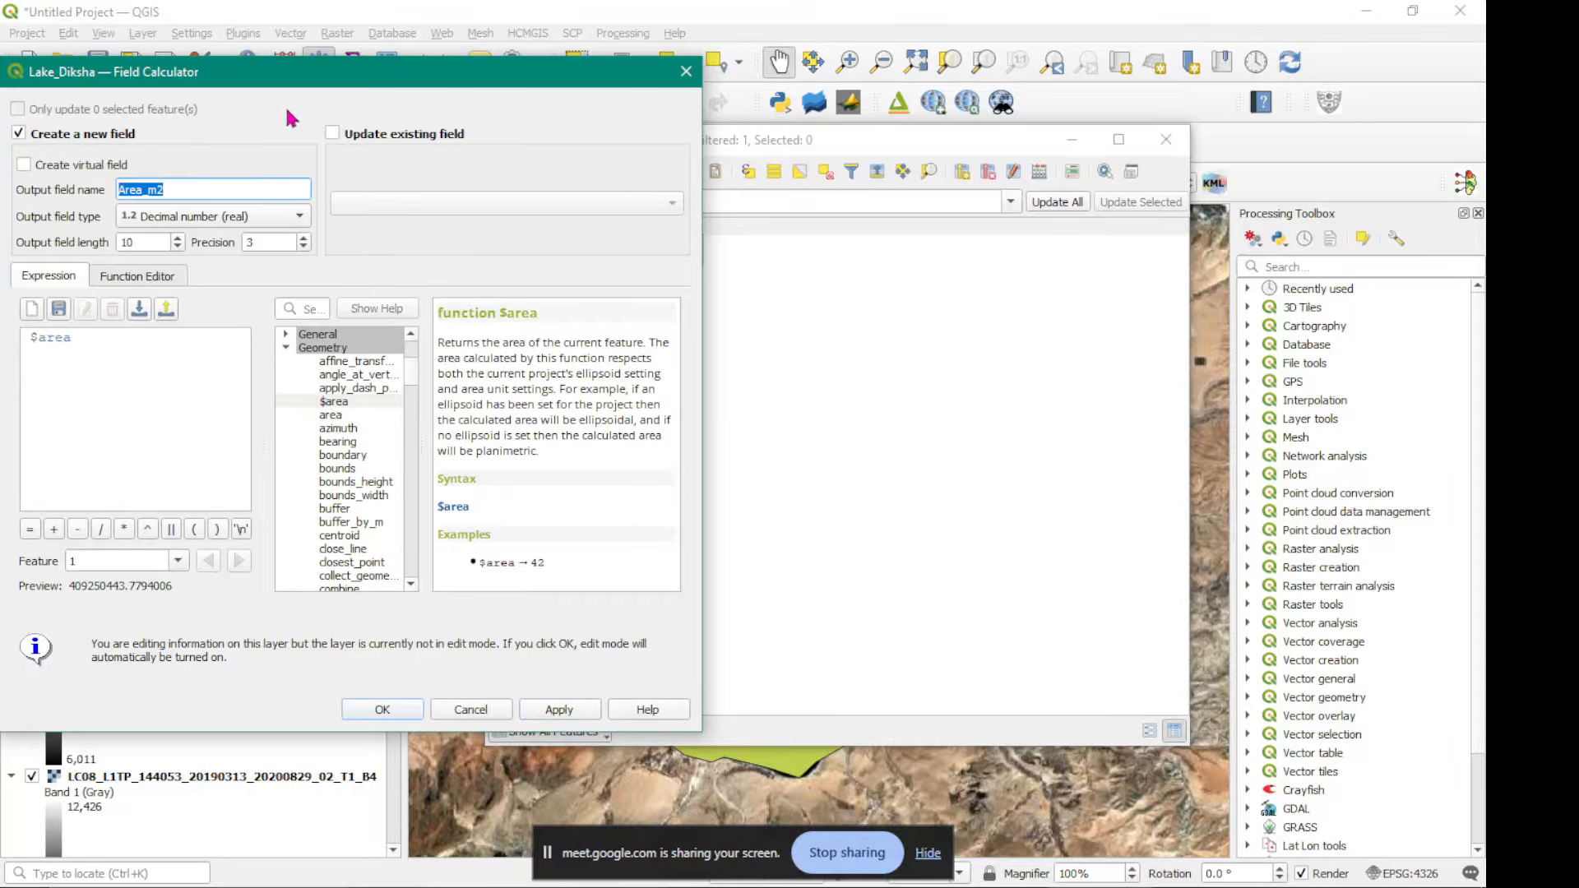
left_click_drag(294, 79, 833, 302)
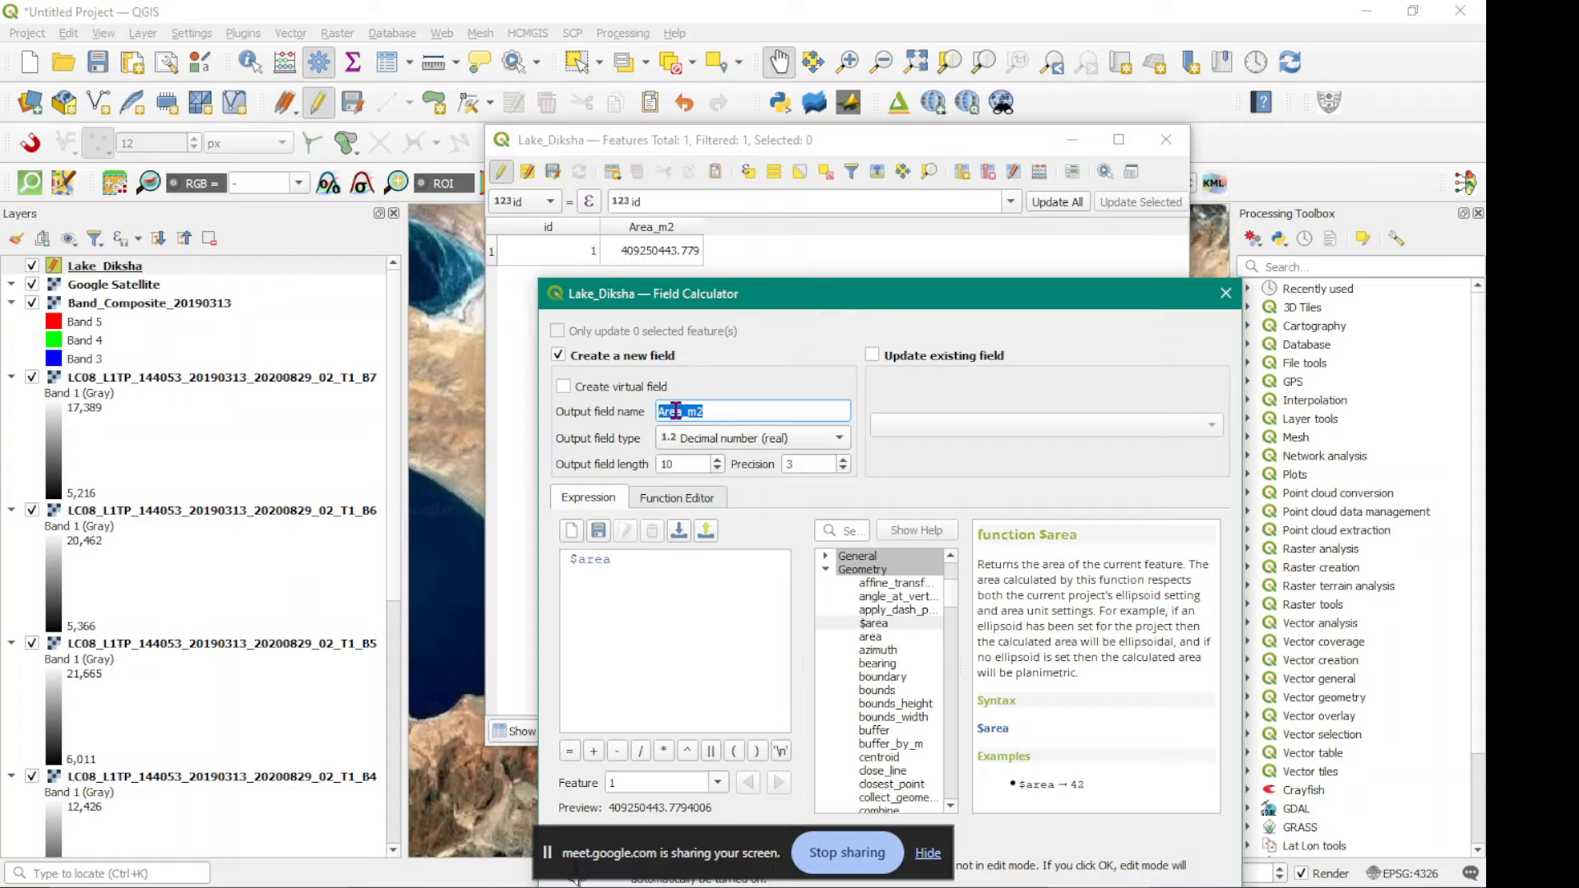
type("Perimeter_")
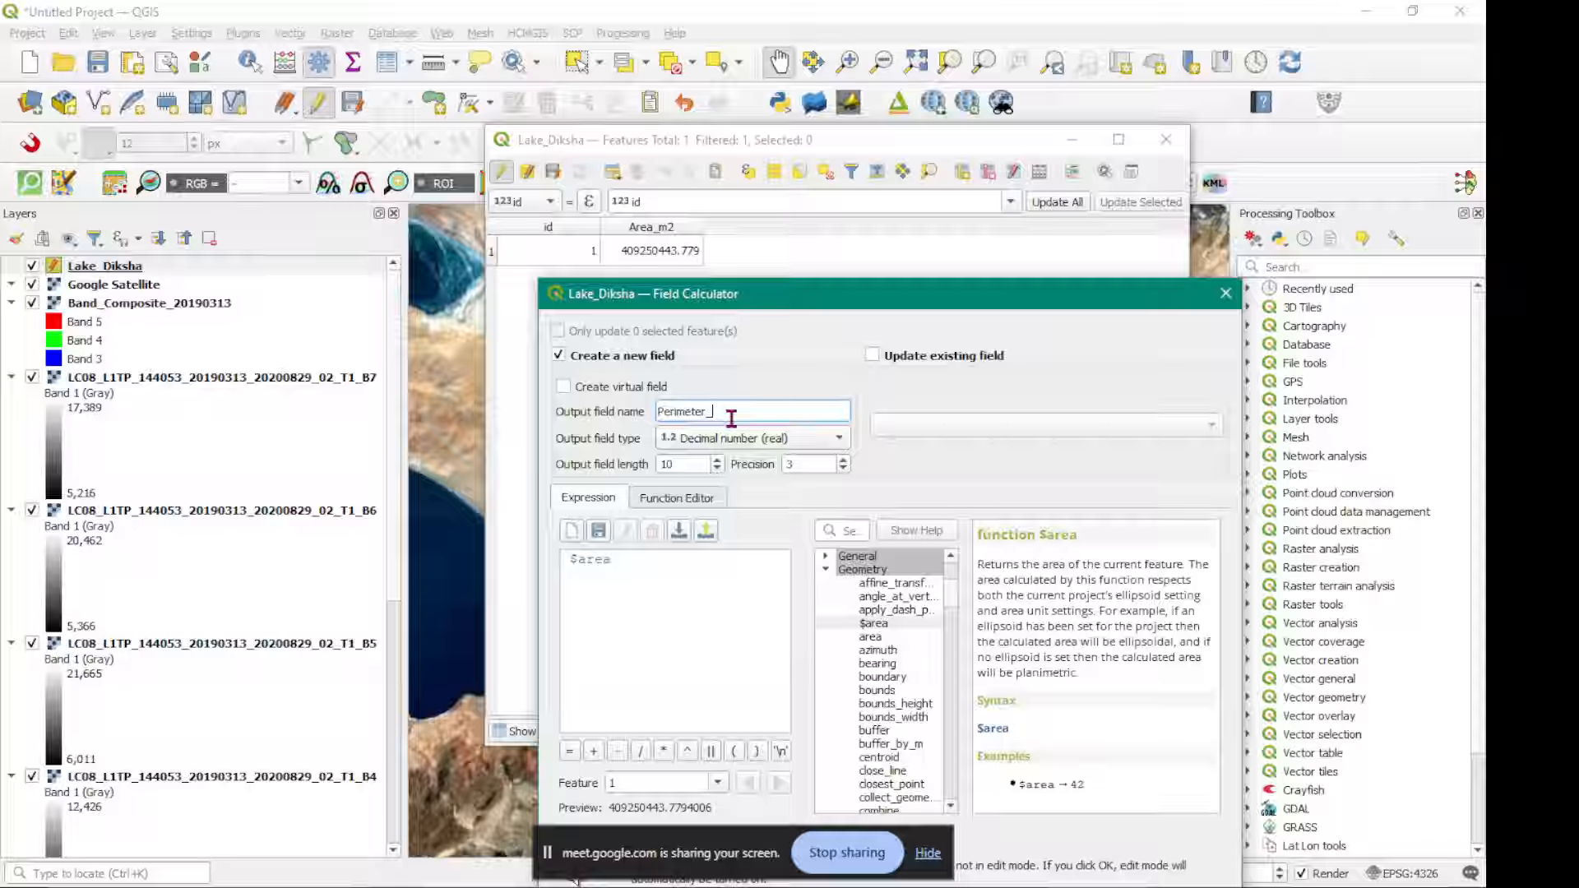
key("BackSpace")
type("m")
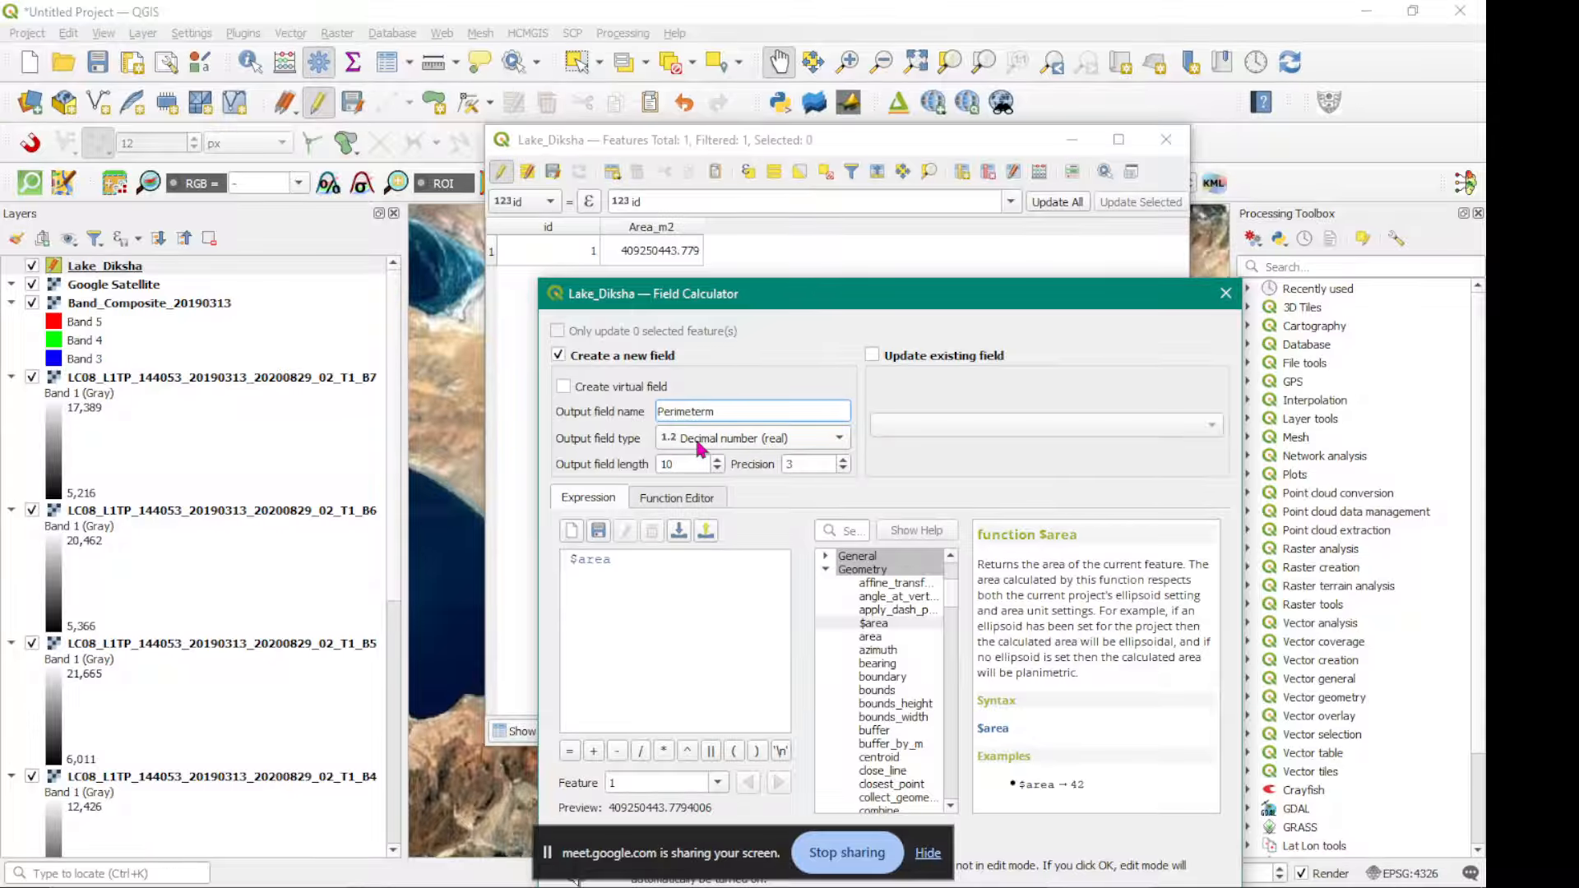
left_click_drag(1086, 308, 1041, 164)
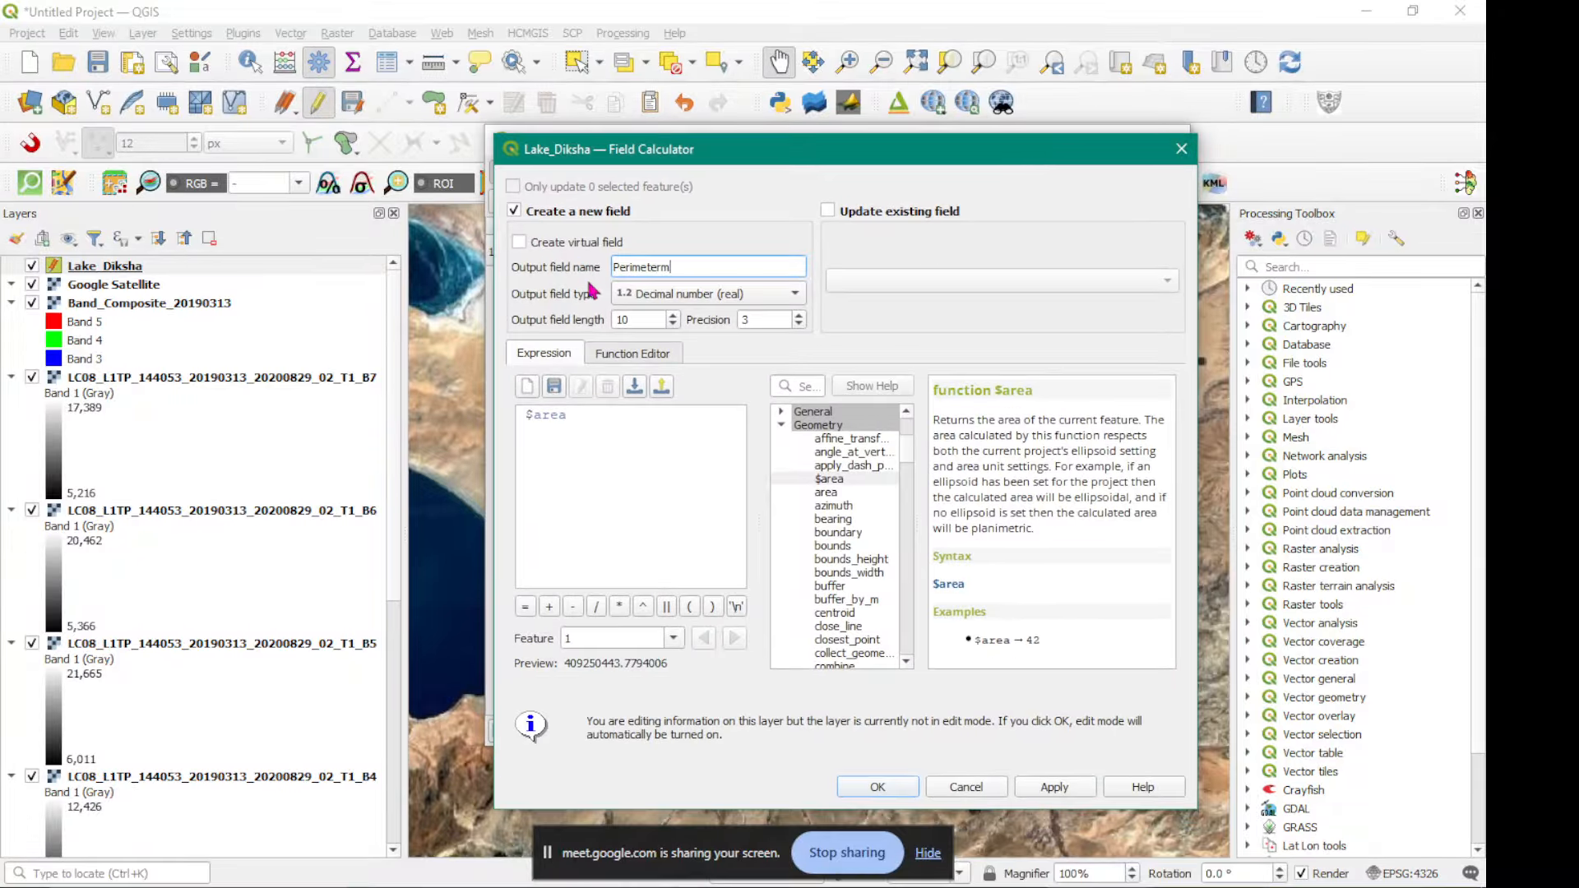
Replace the $area expression with the $perimeter function from the Geometry group.
left_click(589, 421)
left_click_drag(588, 421, 504, 397)
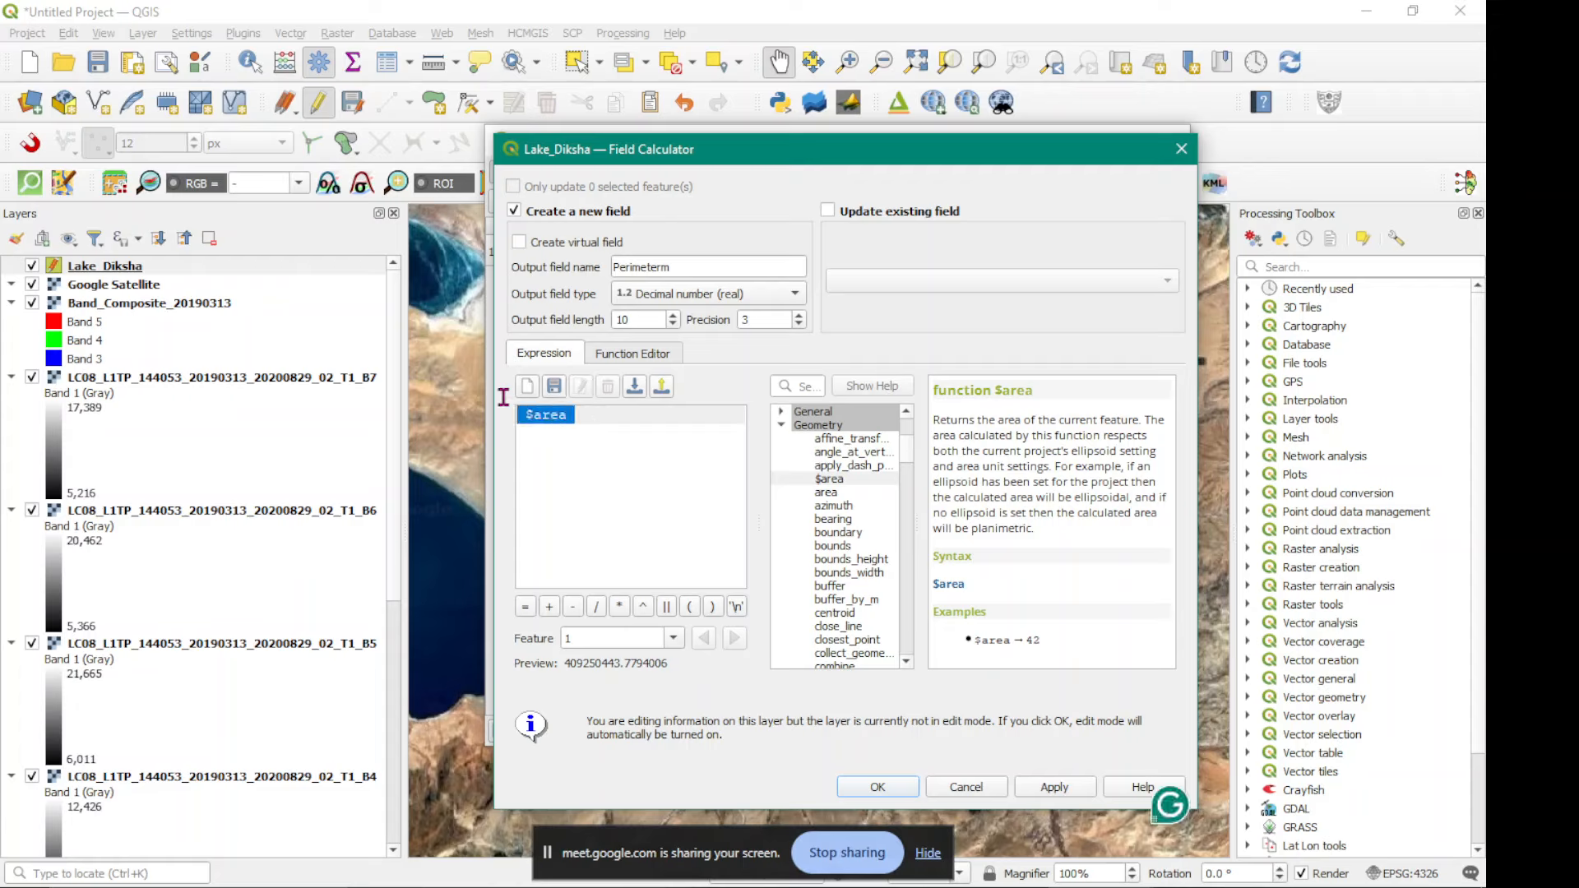
key("BackSpace")
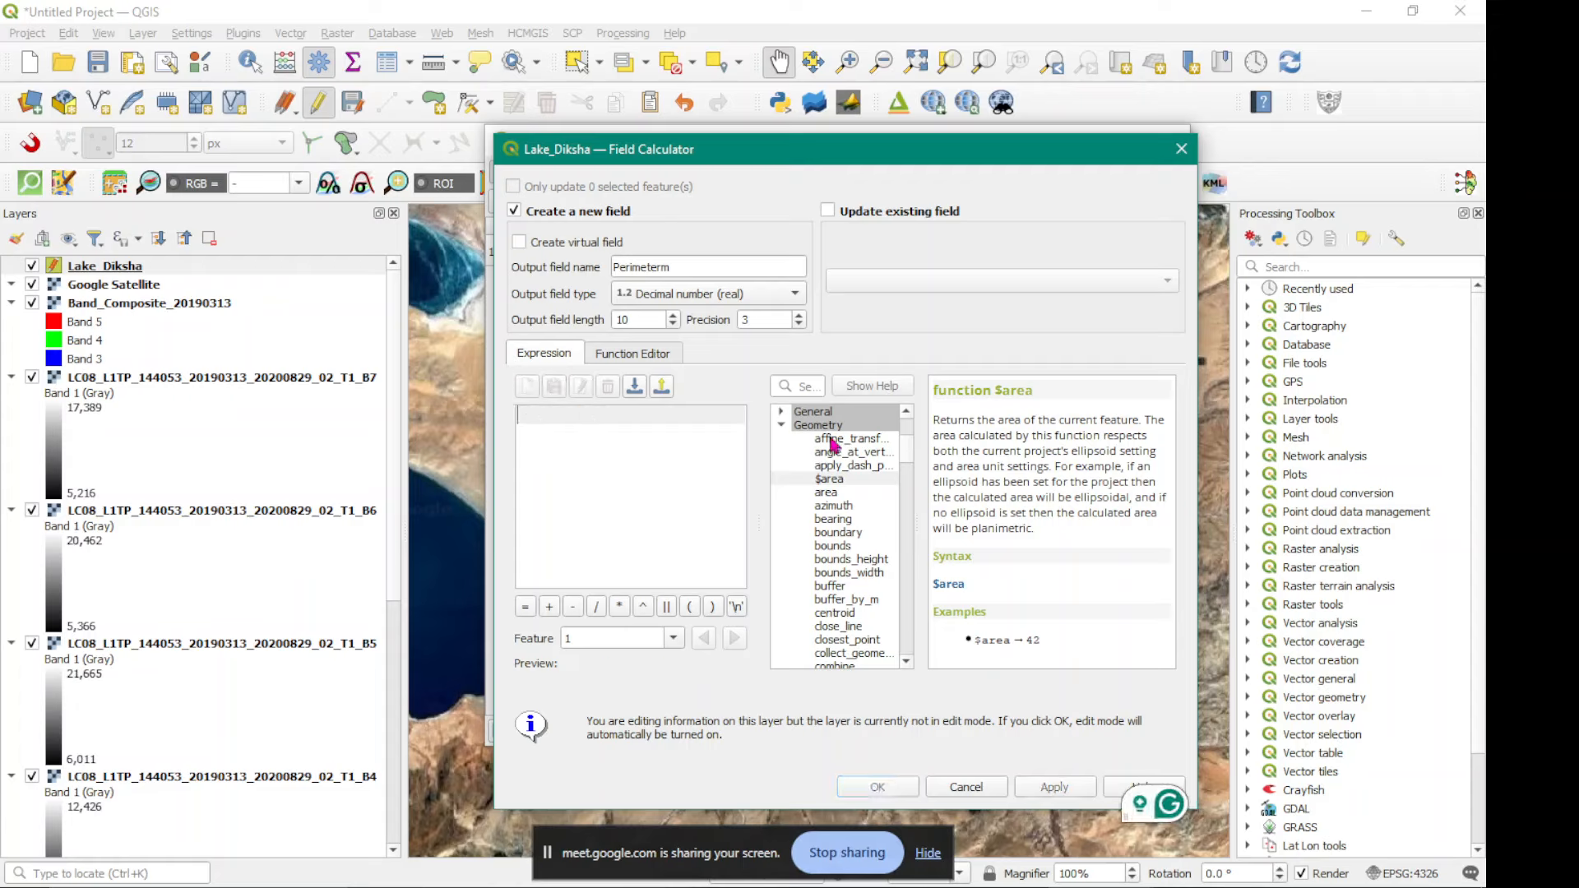
scroll(847, 555, "down", 4)
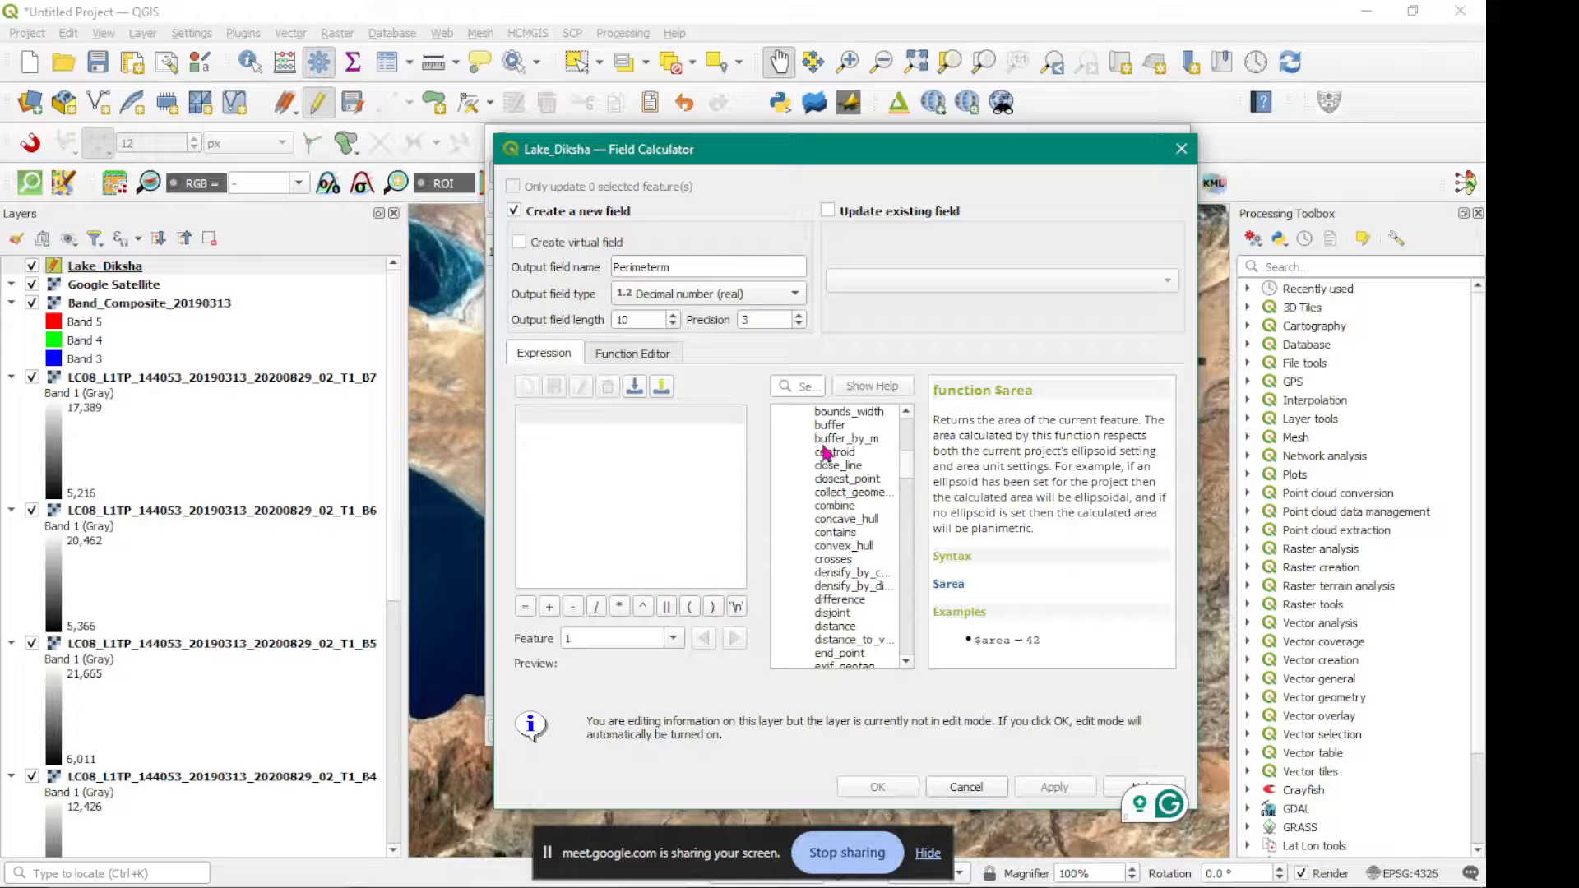
scroll(822, 511, "down", 1)
scroll(822, 526, "down", 6)
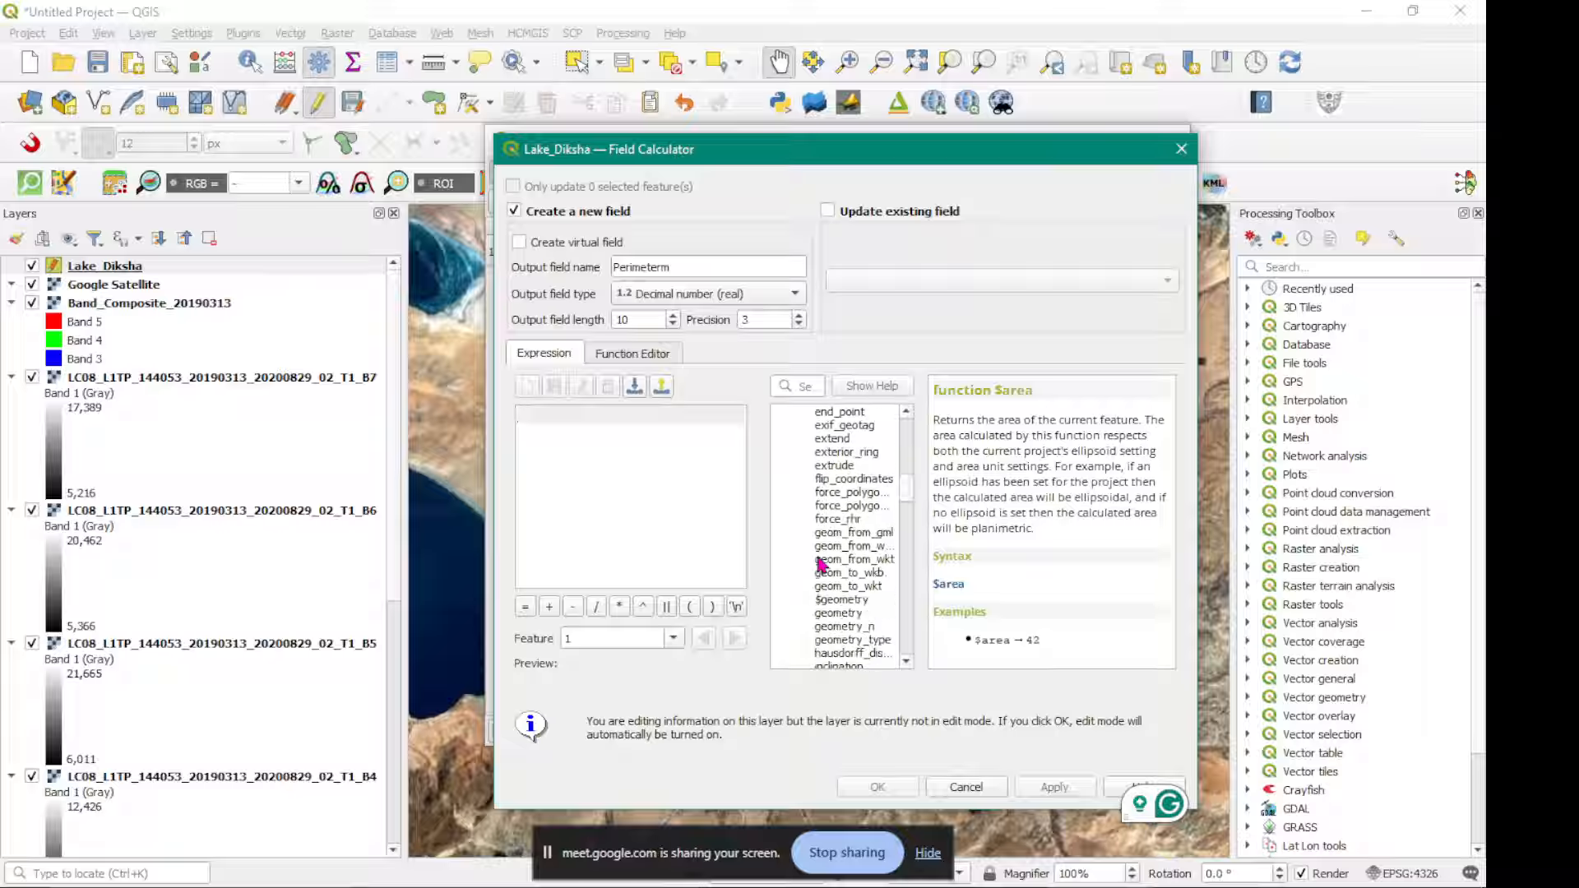
scroll(821, 568, "down", 9)
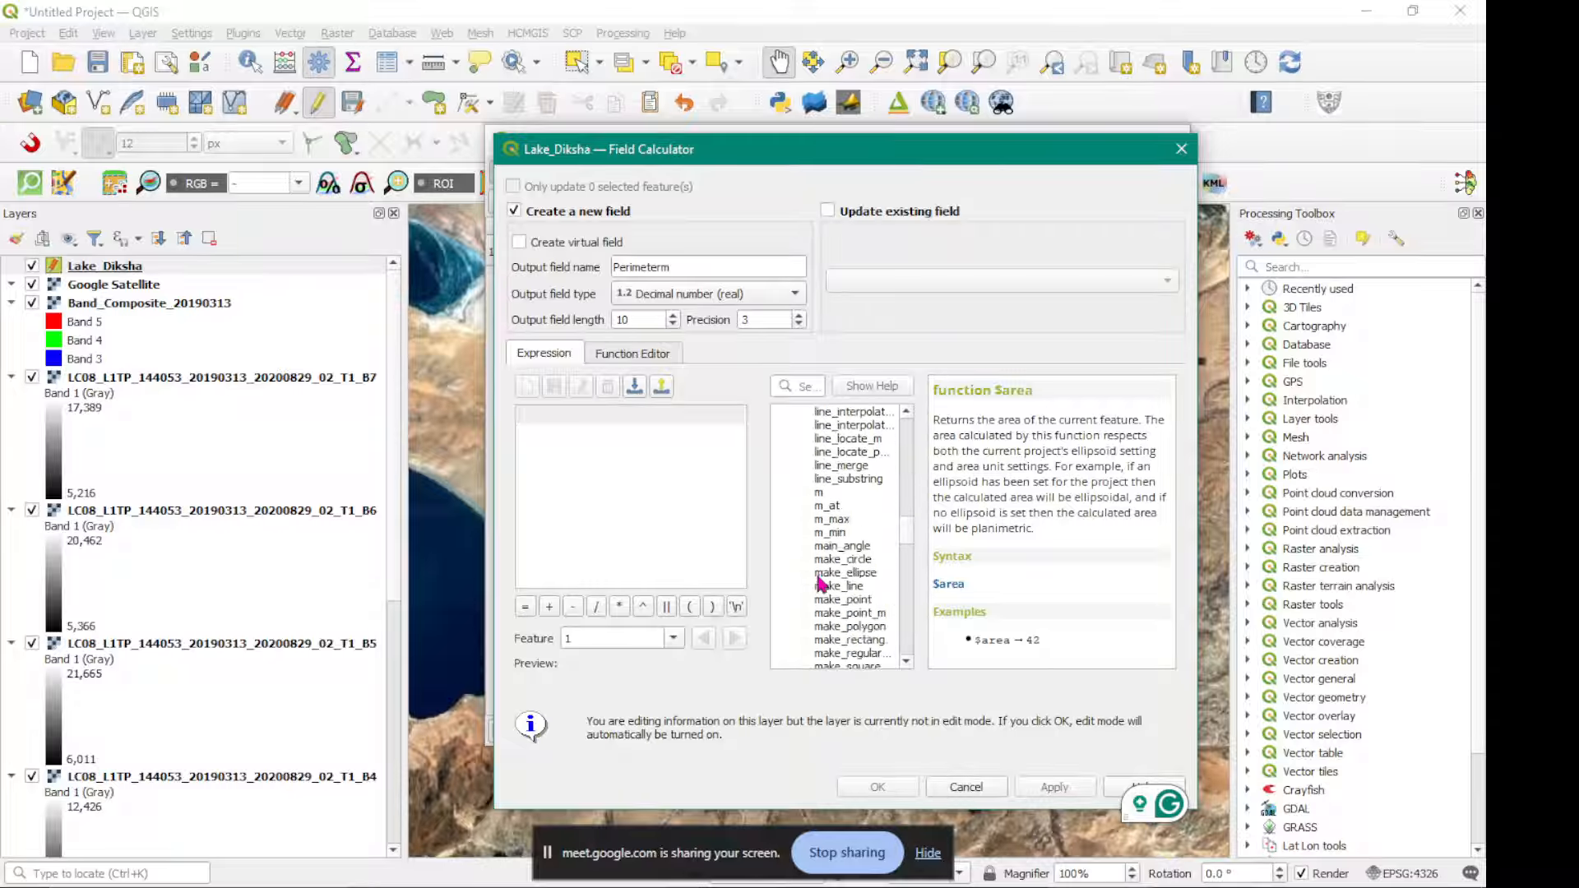
scroll(822, 592, "down", 13)
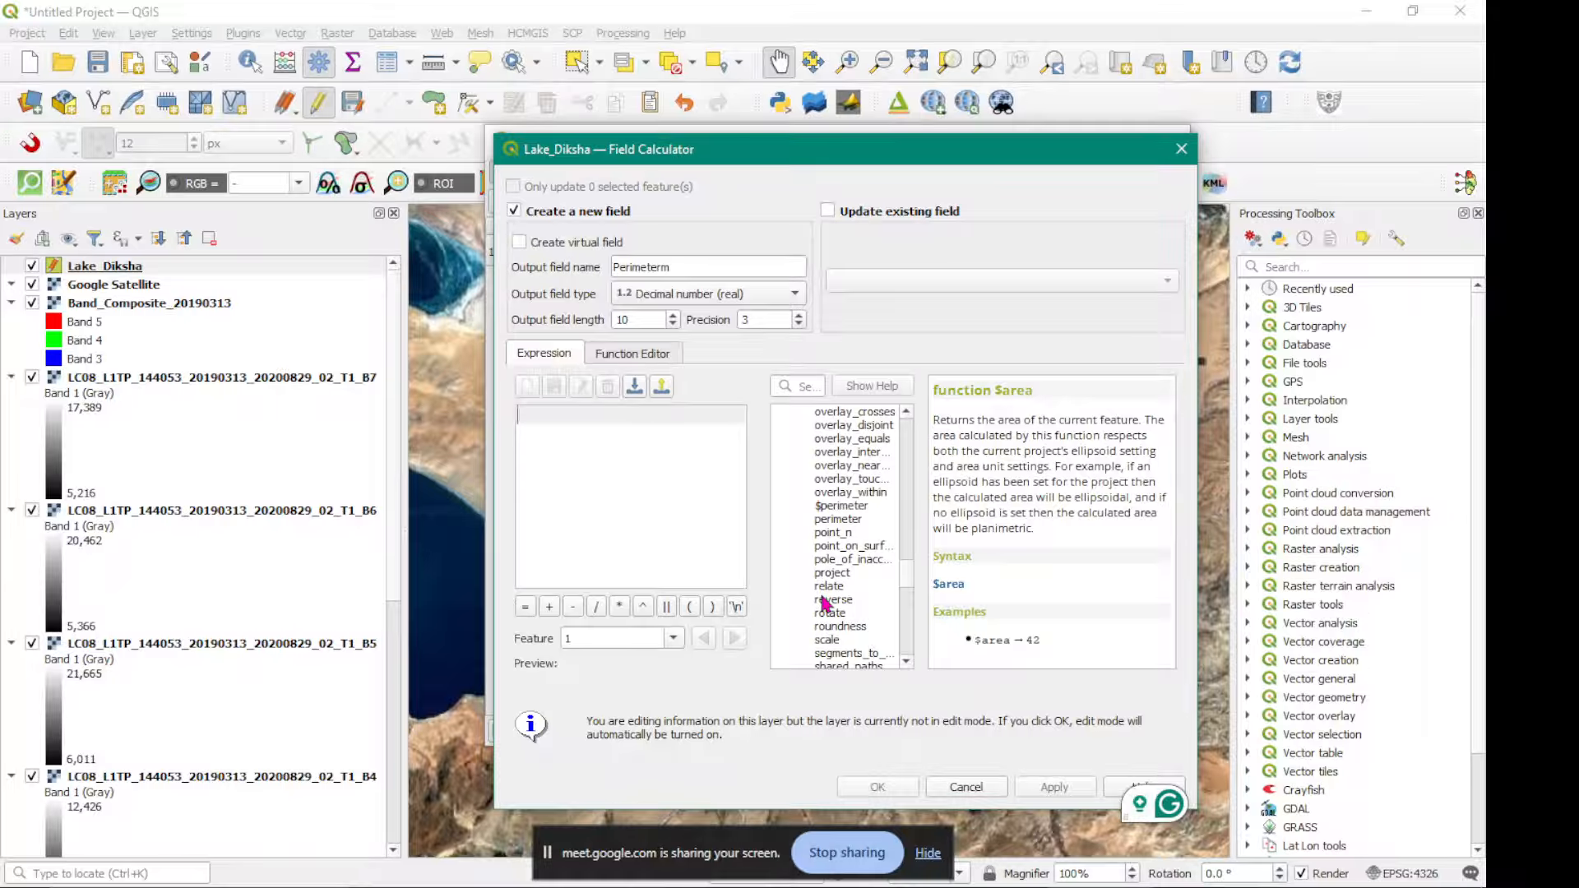
left_click(821, 506)
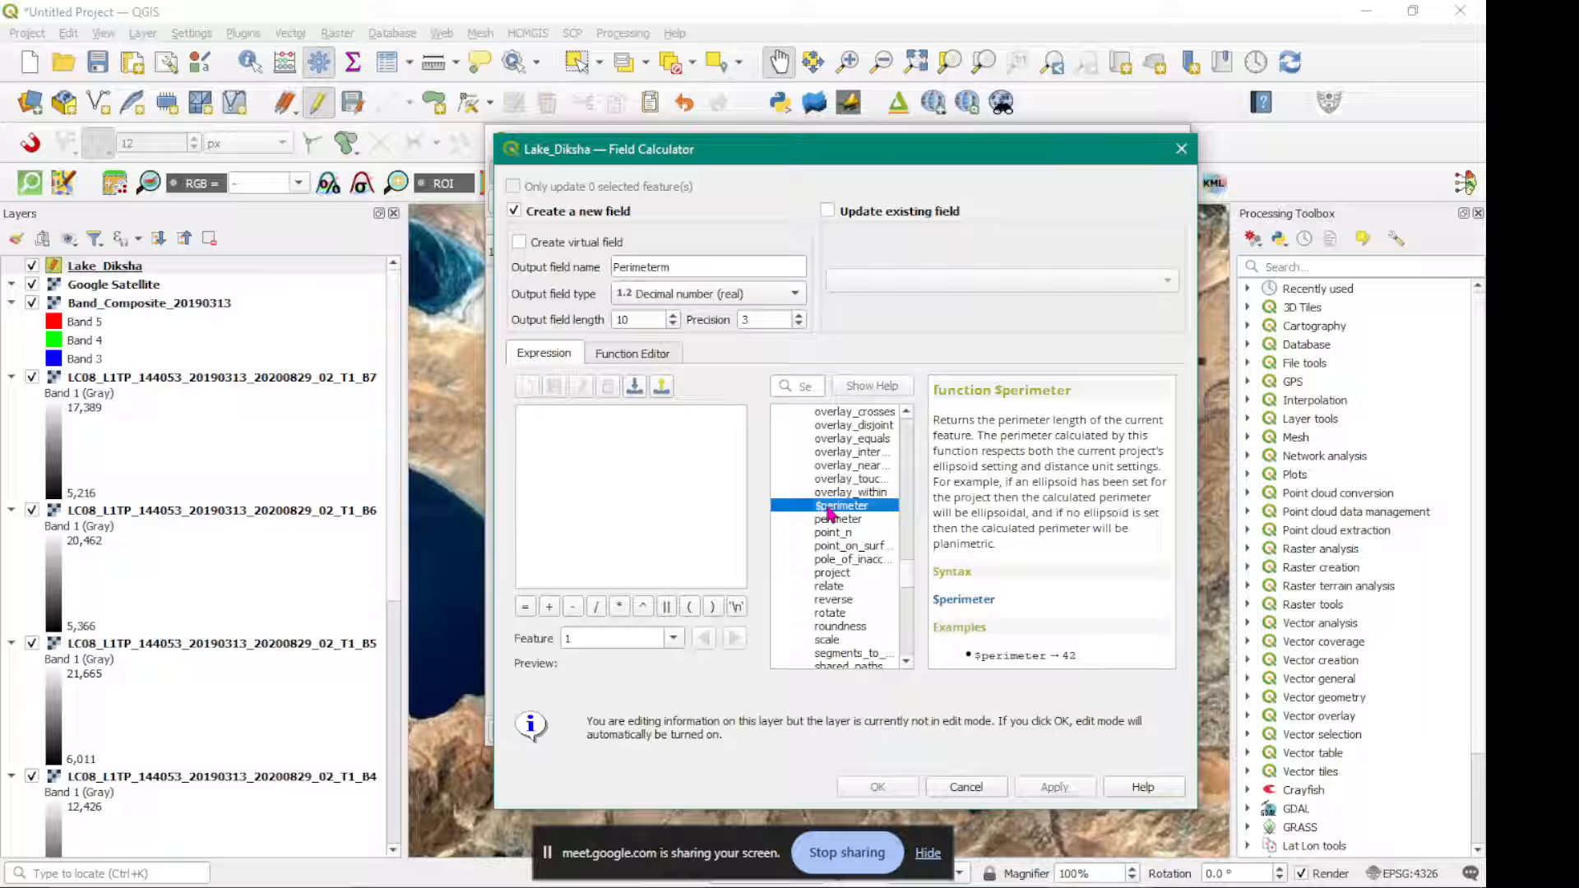
double_click(832, 509)
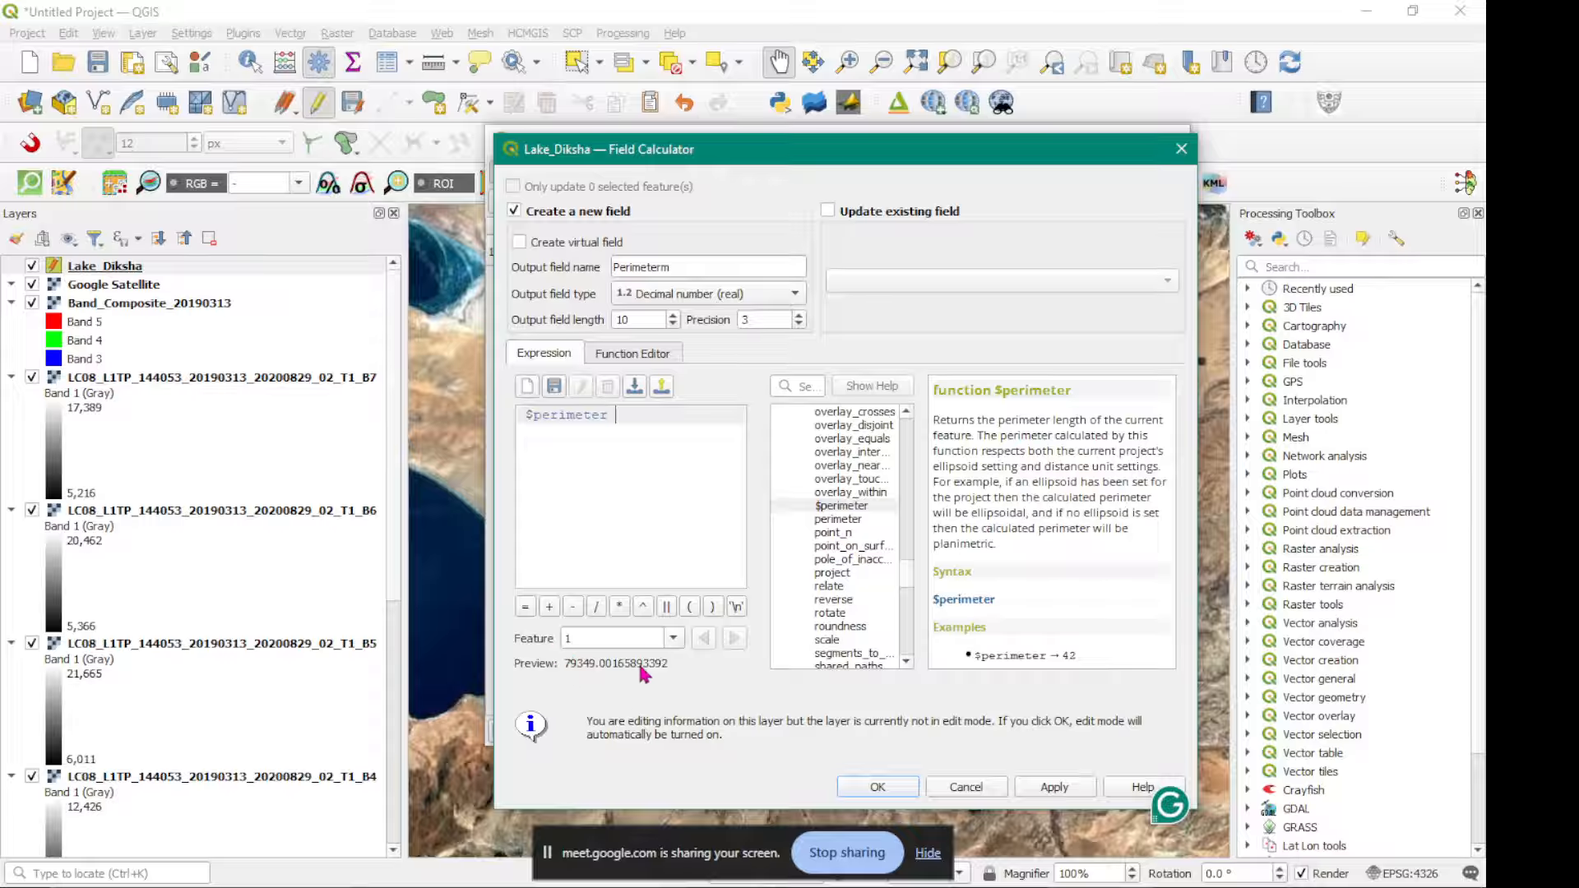
Apply the calculation to create the Perimeterm field and dismiss the Field Calculator.
left_click(1053, 787)
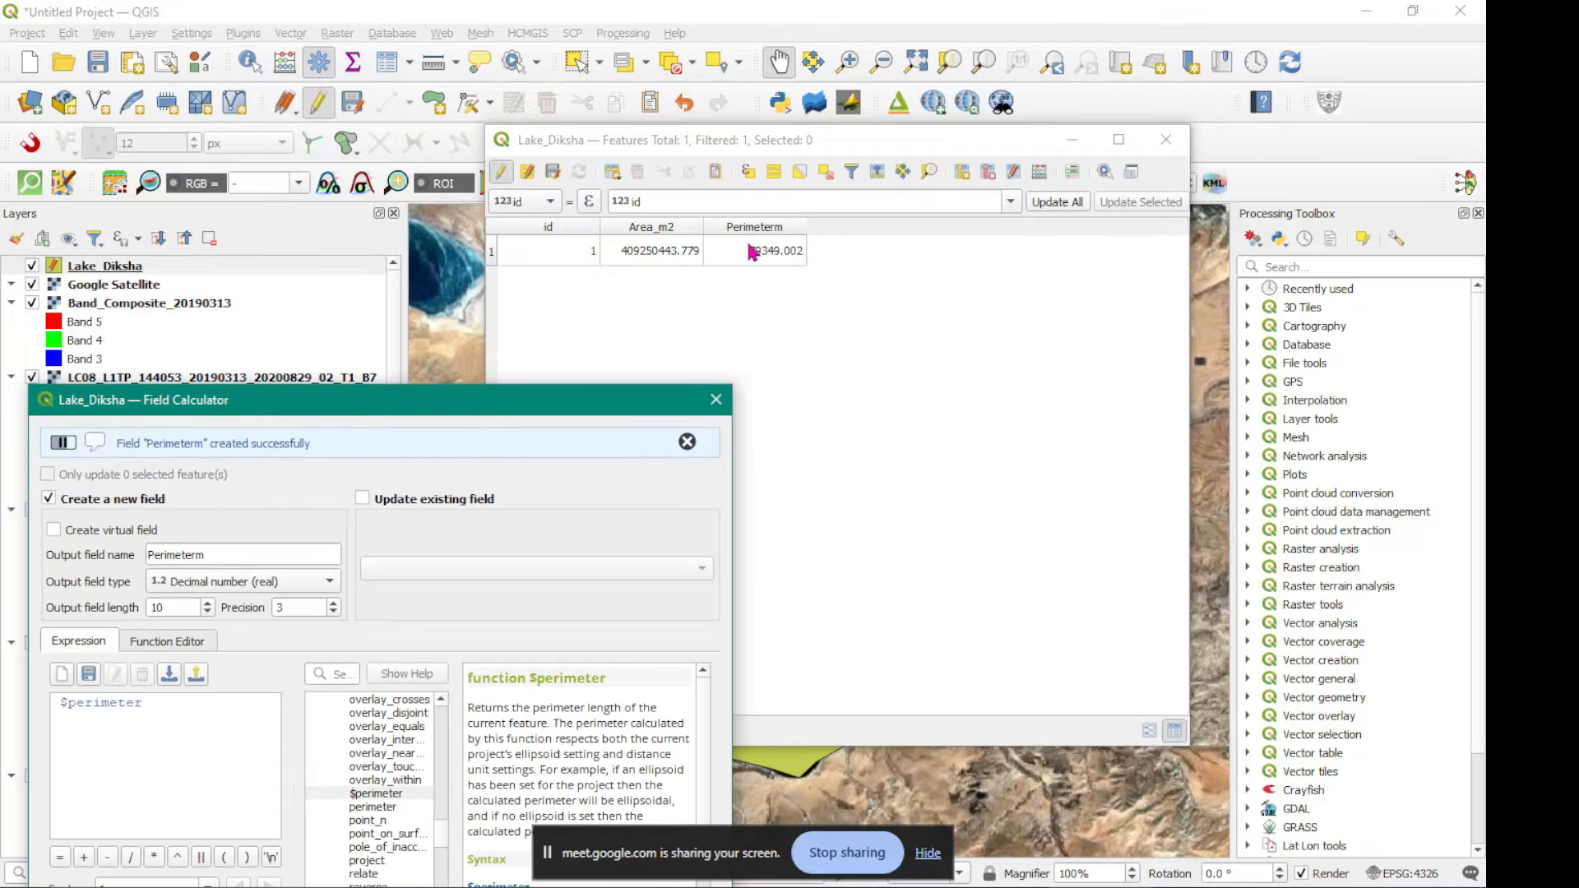
left_click_drag(590, 398, 659, 148)
left_click(783, 148)
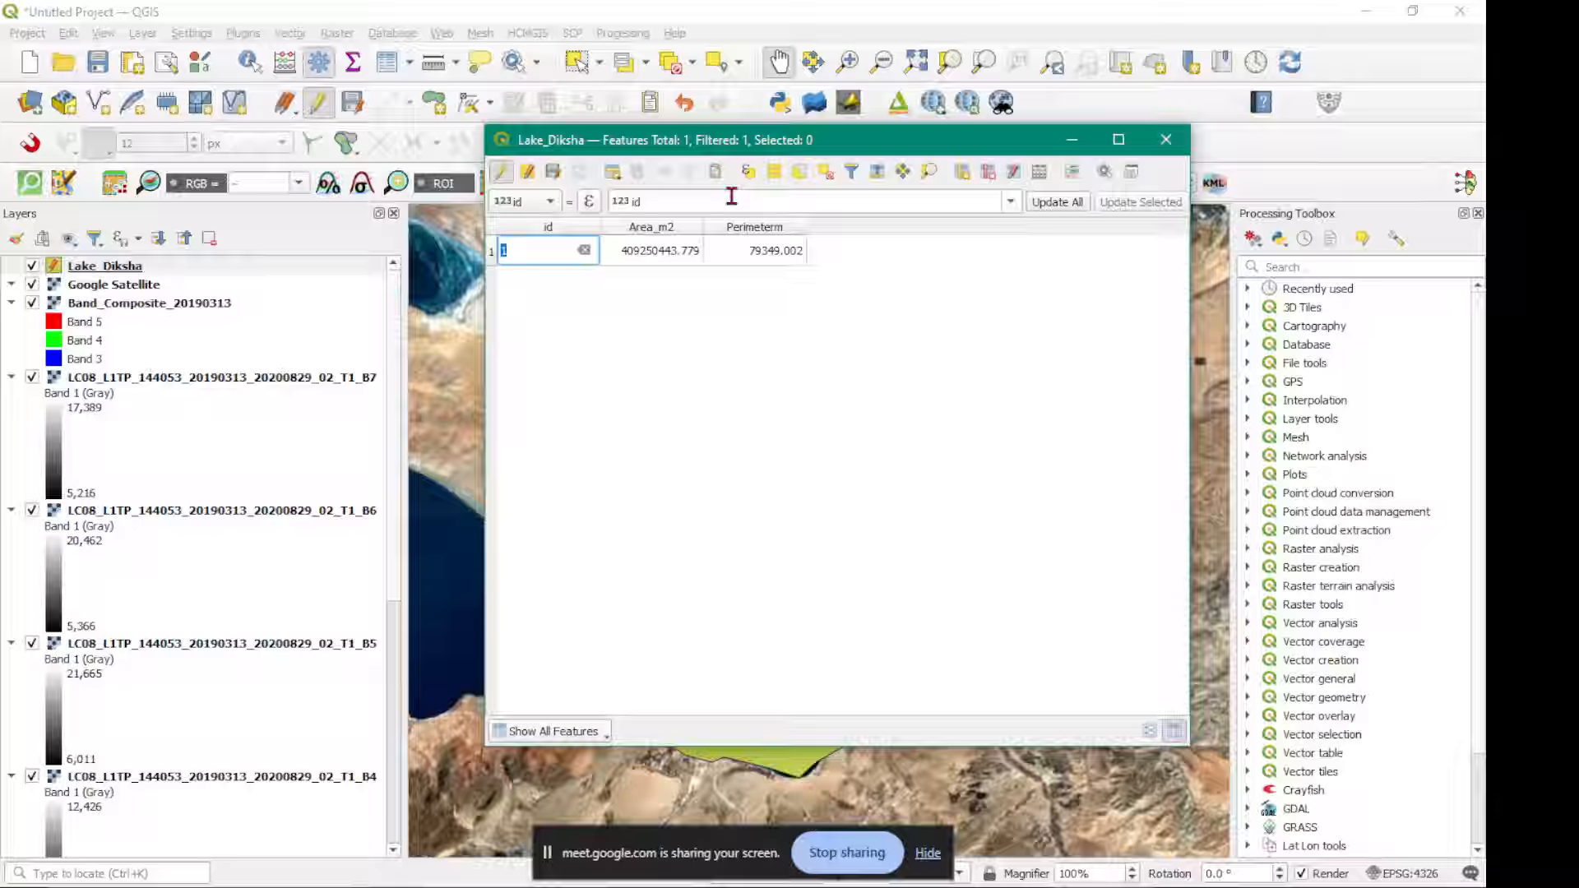
Save the Lake_Diksha attribute edits, close the table and end the layer's editing session.
left_click(553, 173)
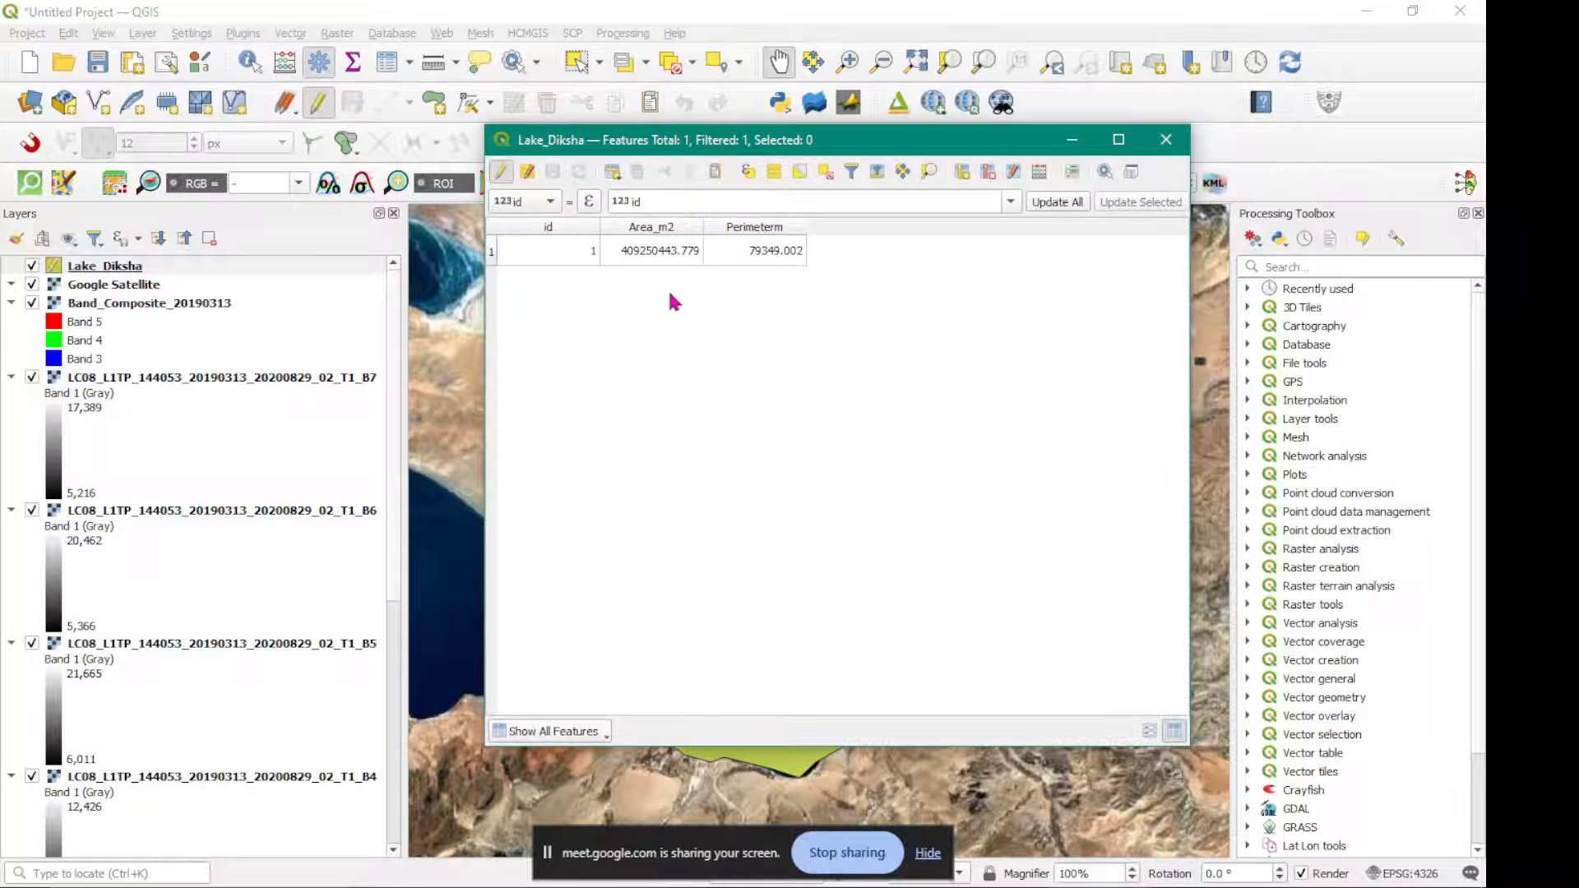
left_click(1161, 141)
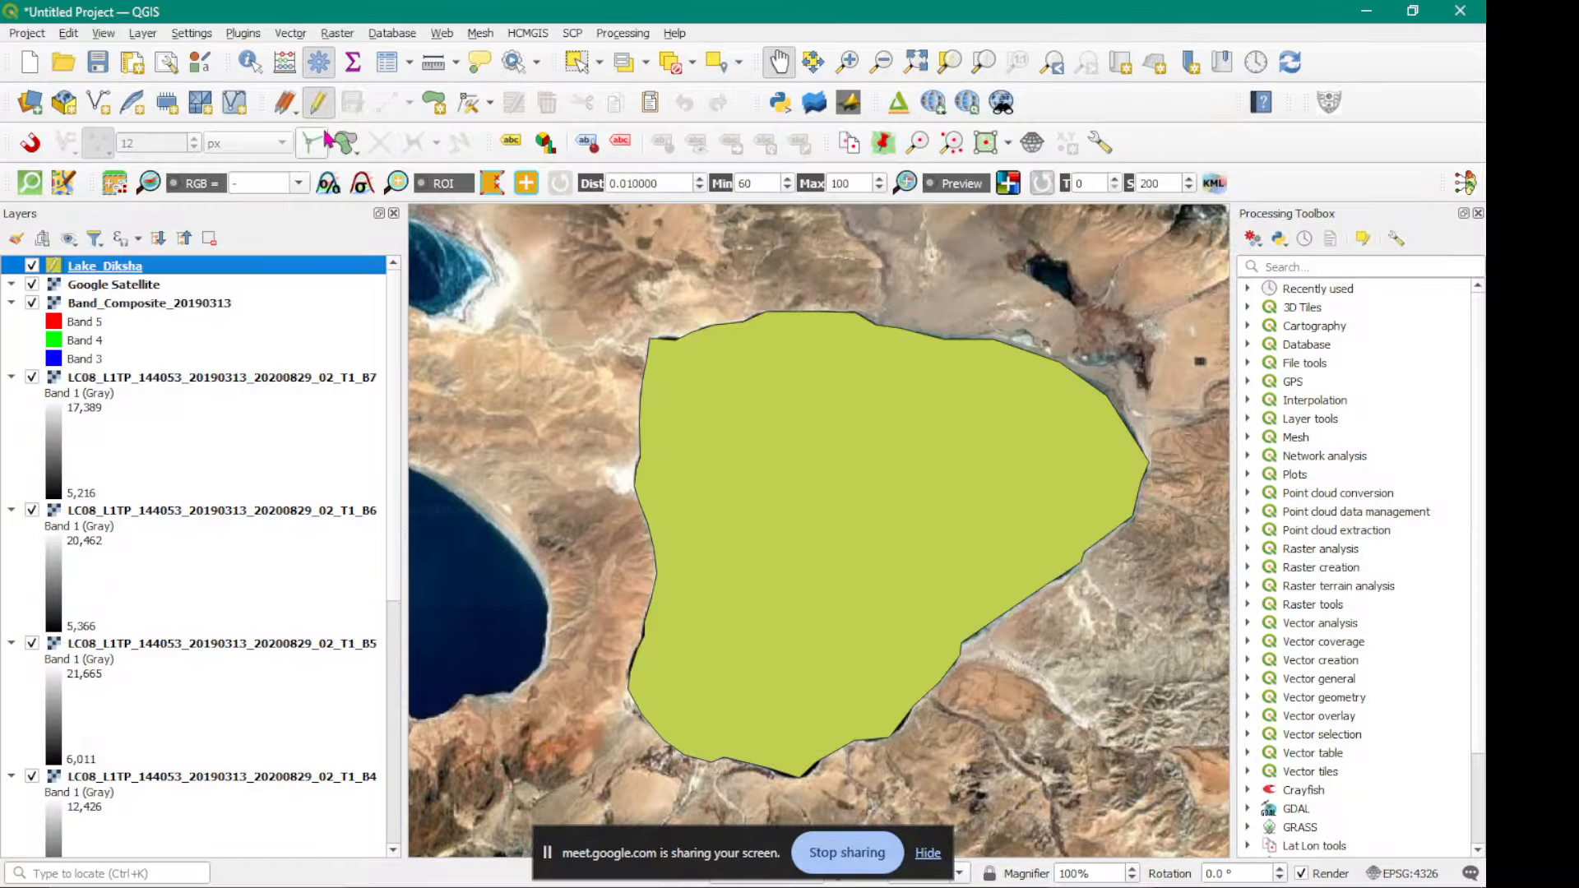
left_click(317, 102)
Reopen the Lake_Diksha attribute table to review the saved area and perimeter fields, and close it.
right_click(97, 270)
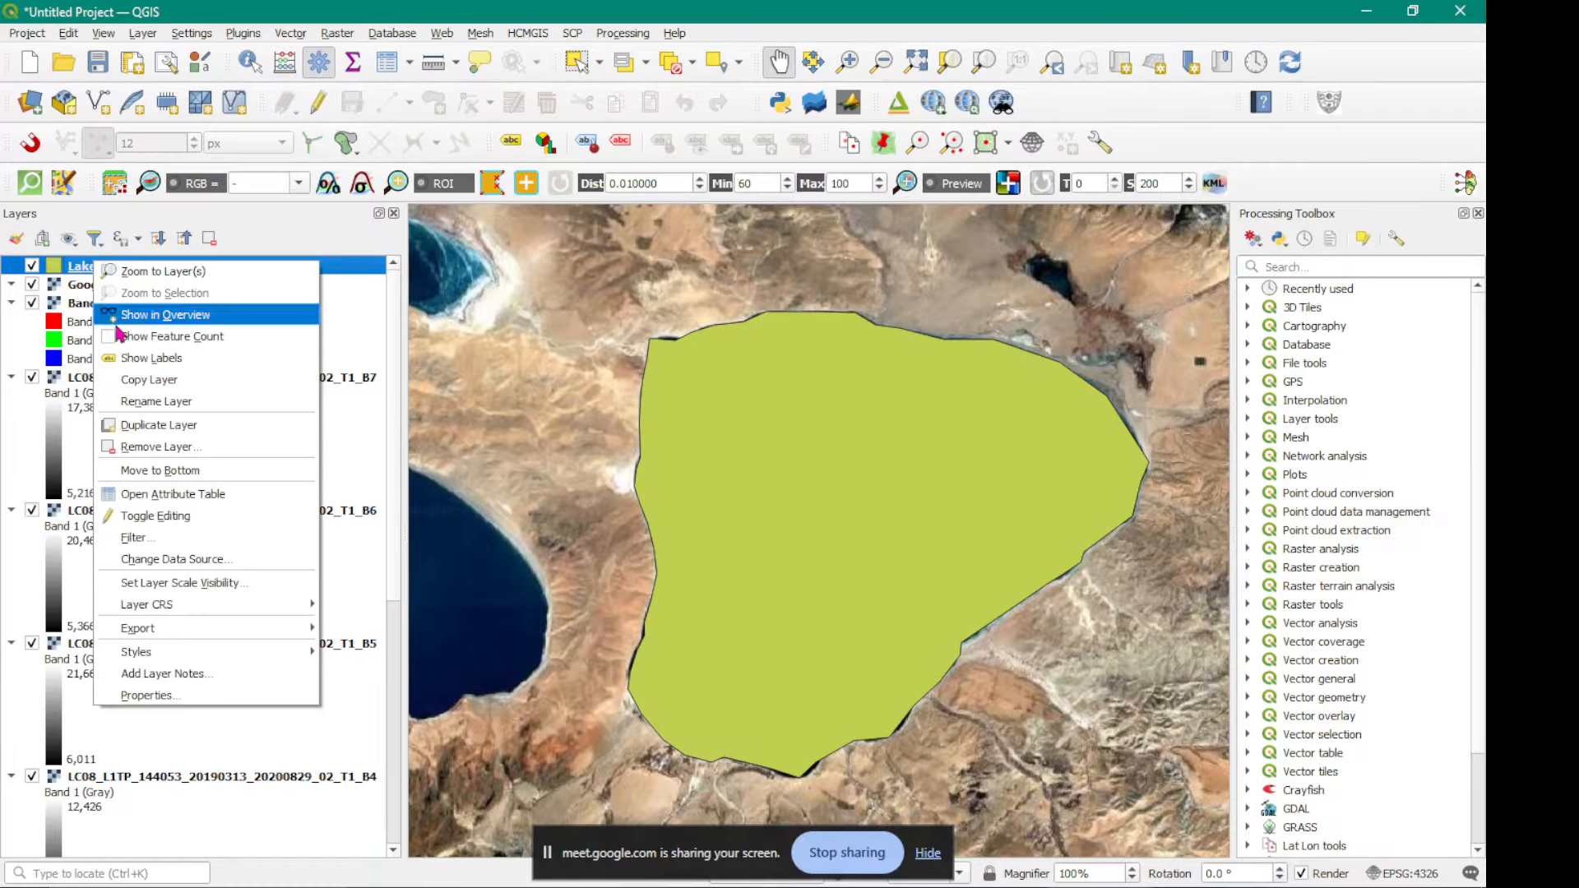
left_click(165, 496)
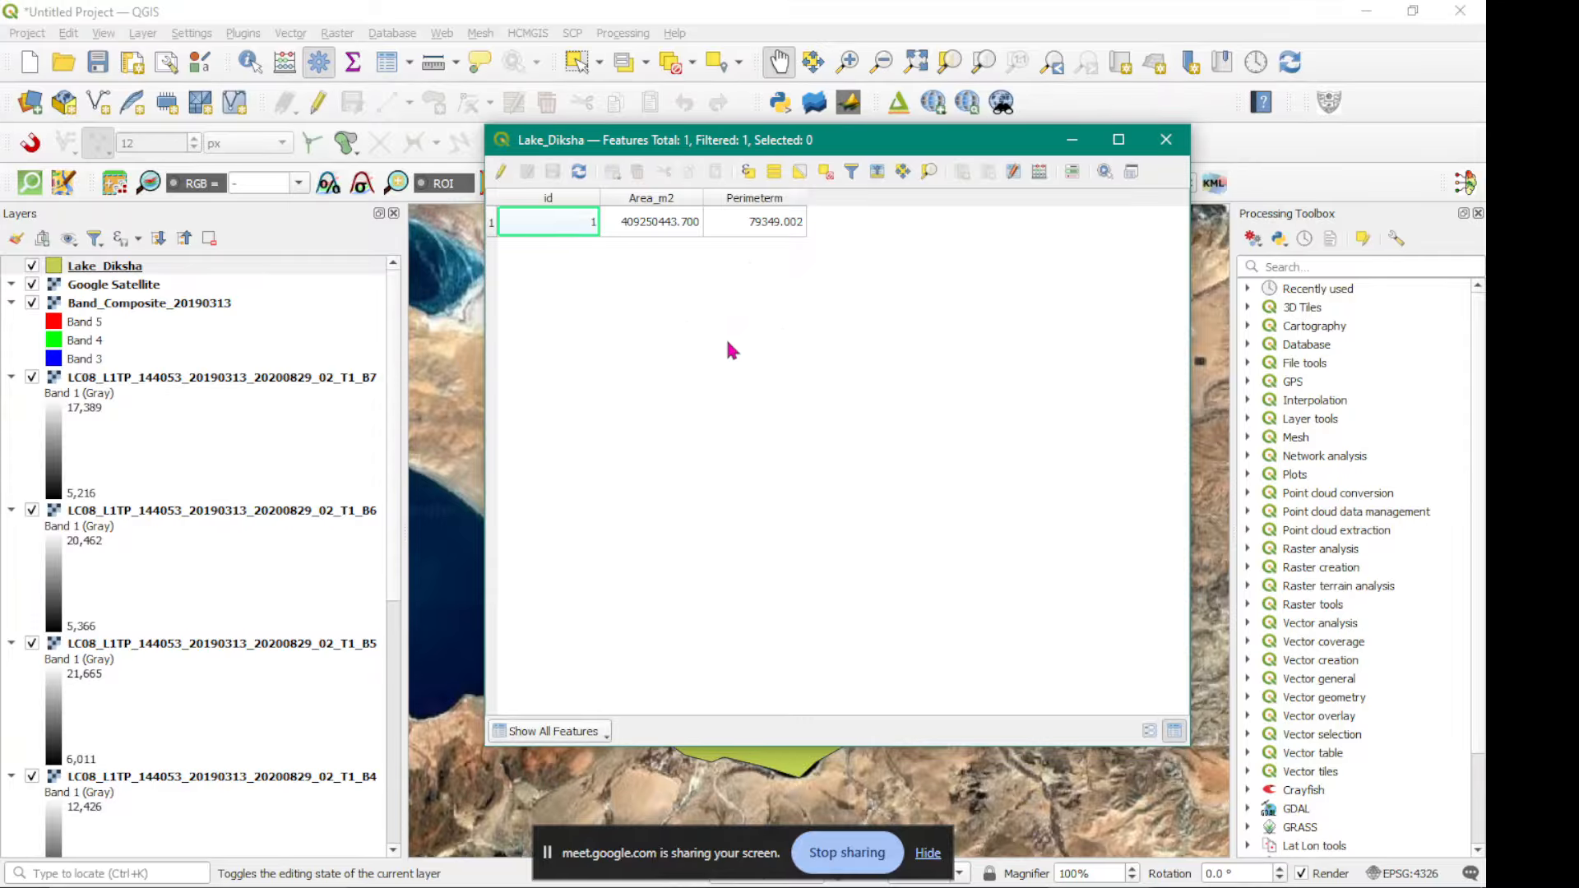
left_click(1166, 139)
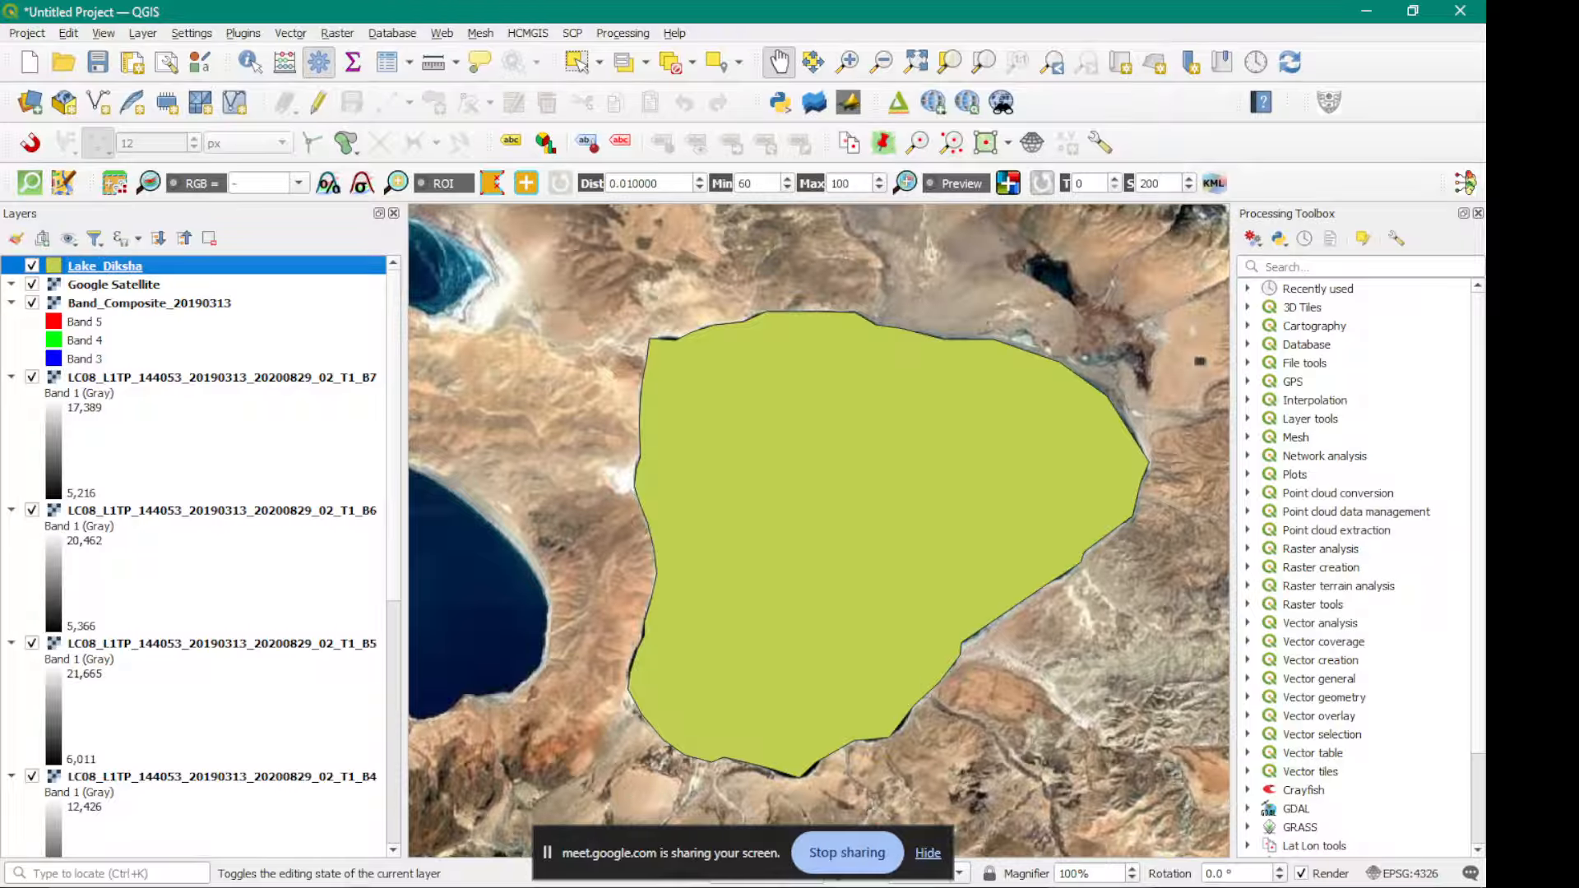
Switch to the Google Meet call window with the in-call messages.
mouse_move(888, 887)
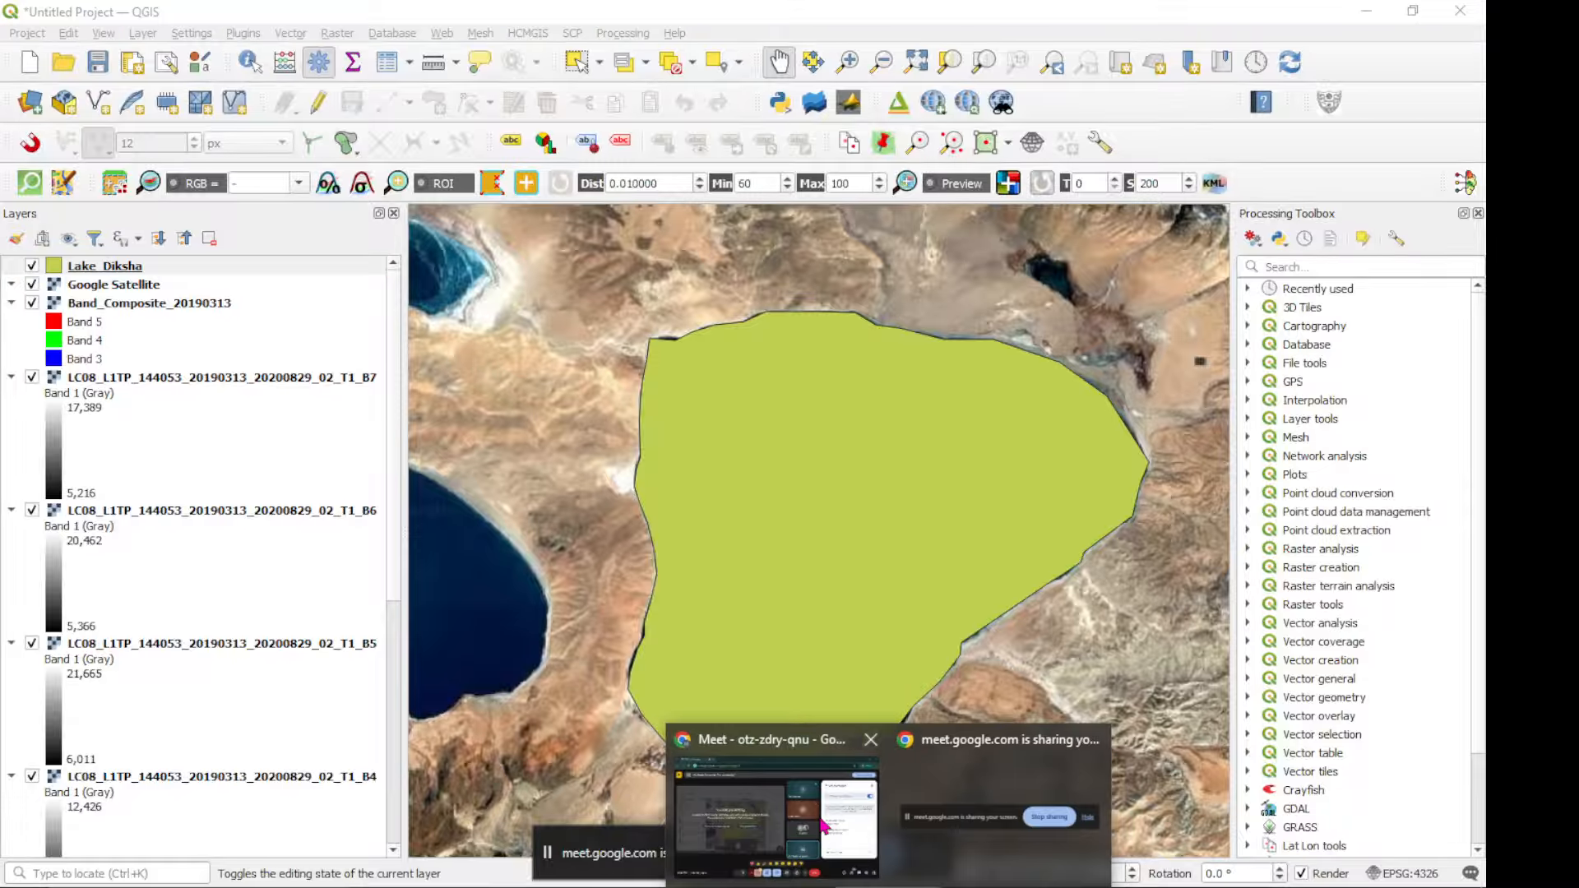
left_click(813, 821)
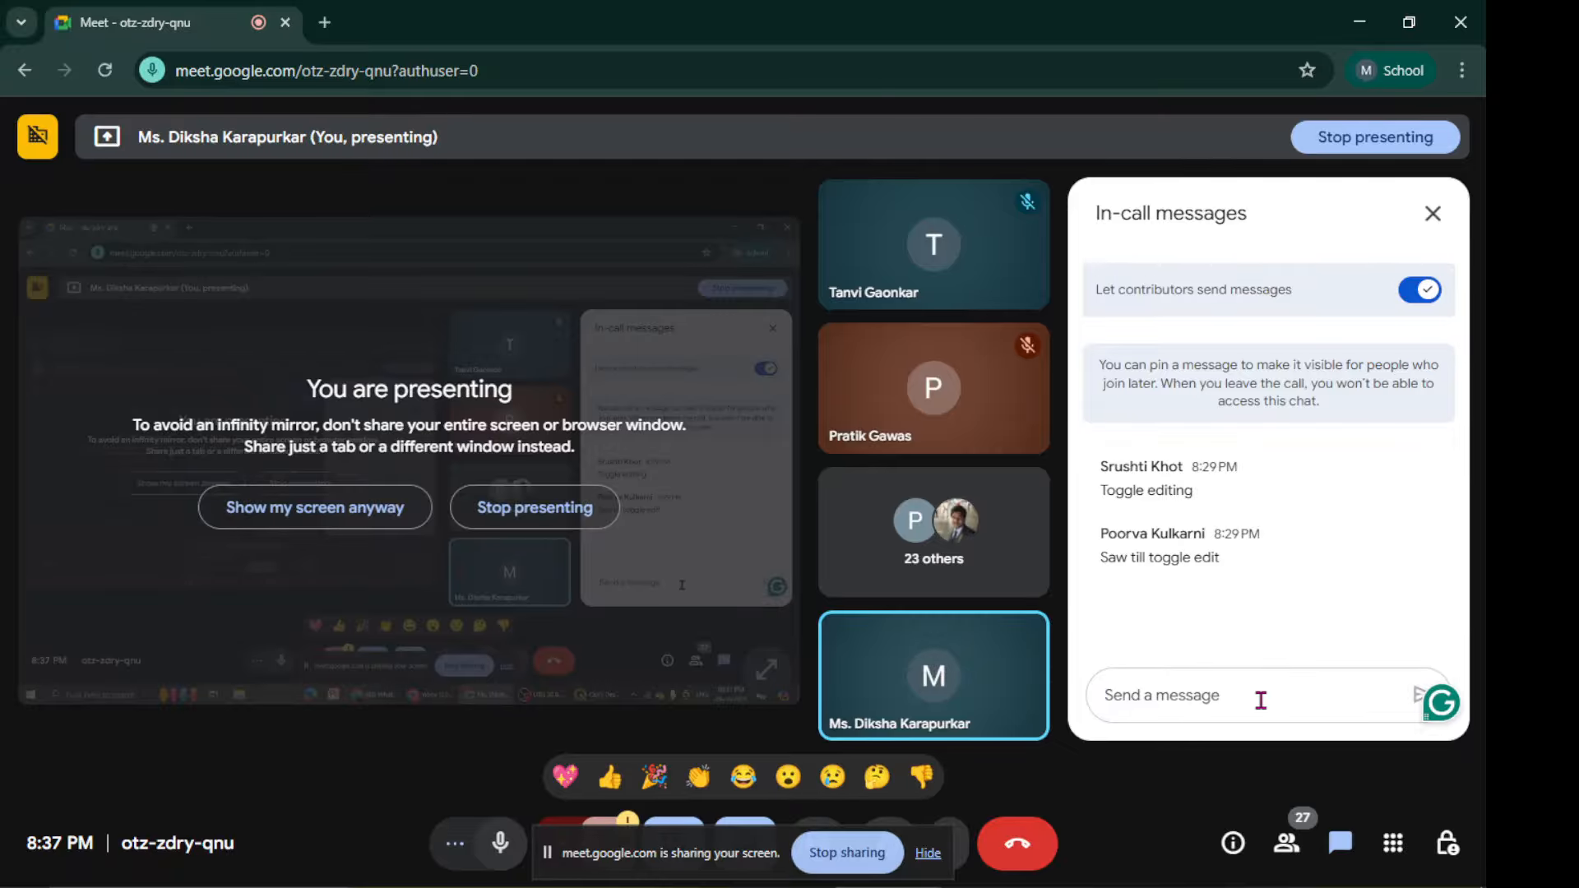